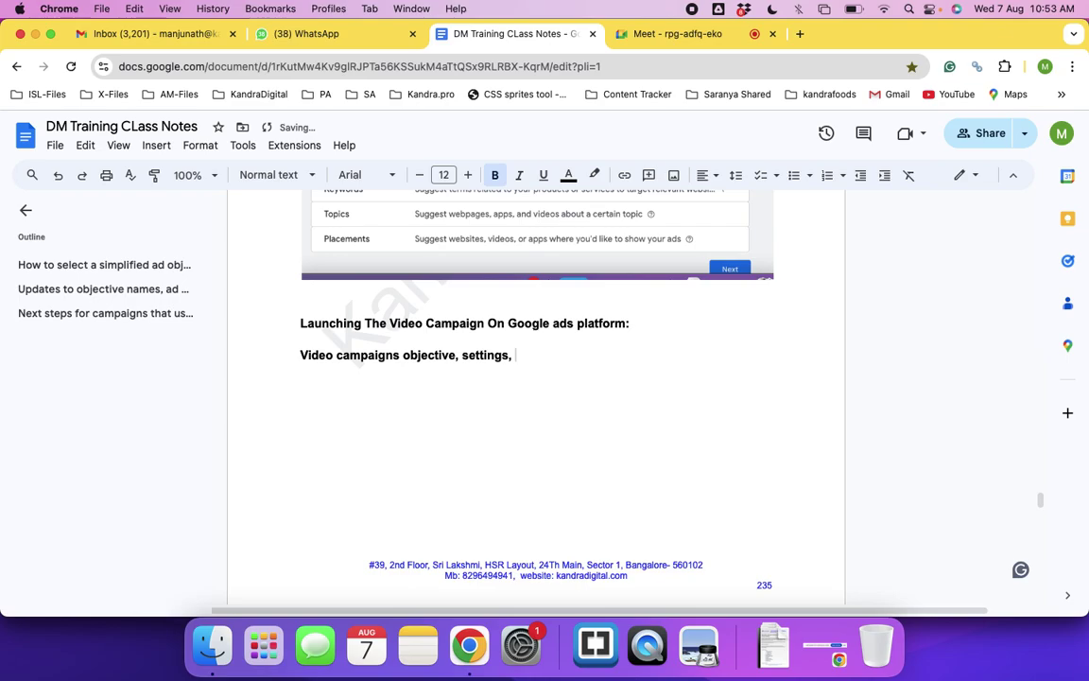
# Continue the sentence under the video campaign heading with "and implementation all remains same as the Display"
pyautogui.press('BackSpace')
pyautogui.press('BackSpace')
pyautogui.press('BackSpace')
pyautogui.write('nd impleme')
pyautogui.press('Tab')
pyautogui.write('all rem')
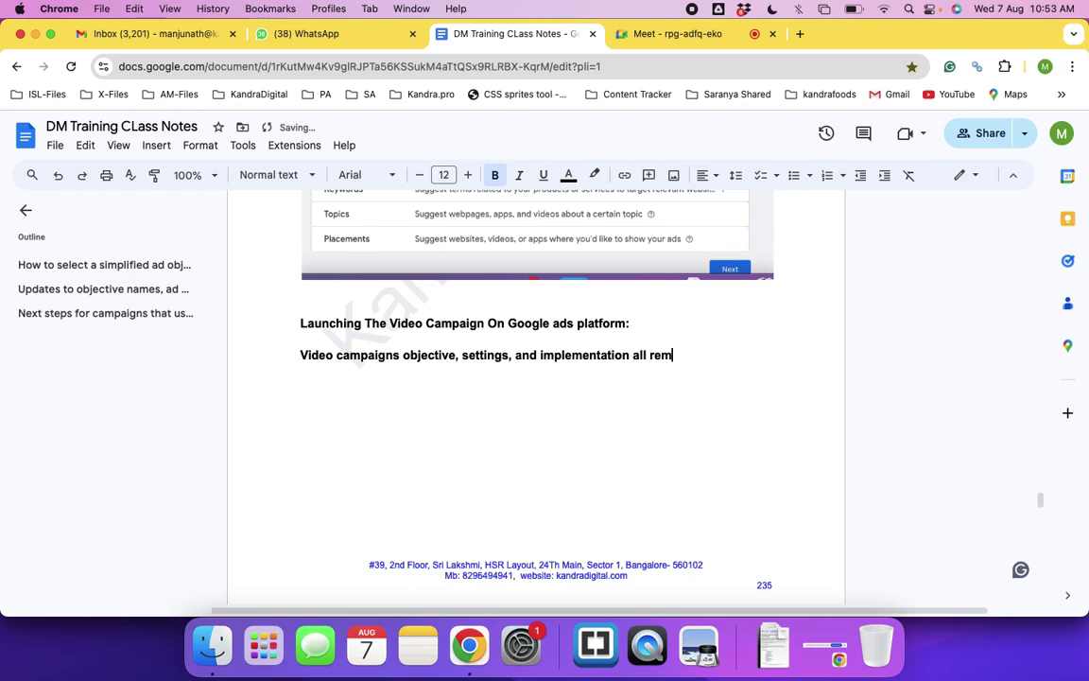
pyautogui.write('ains same as the Display ')
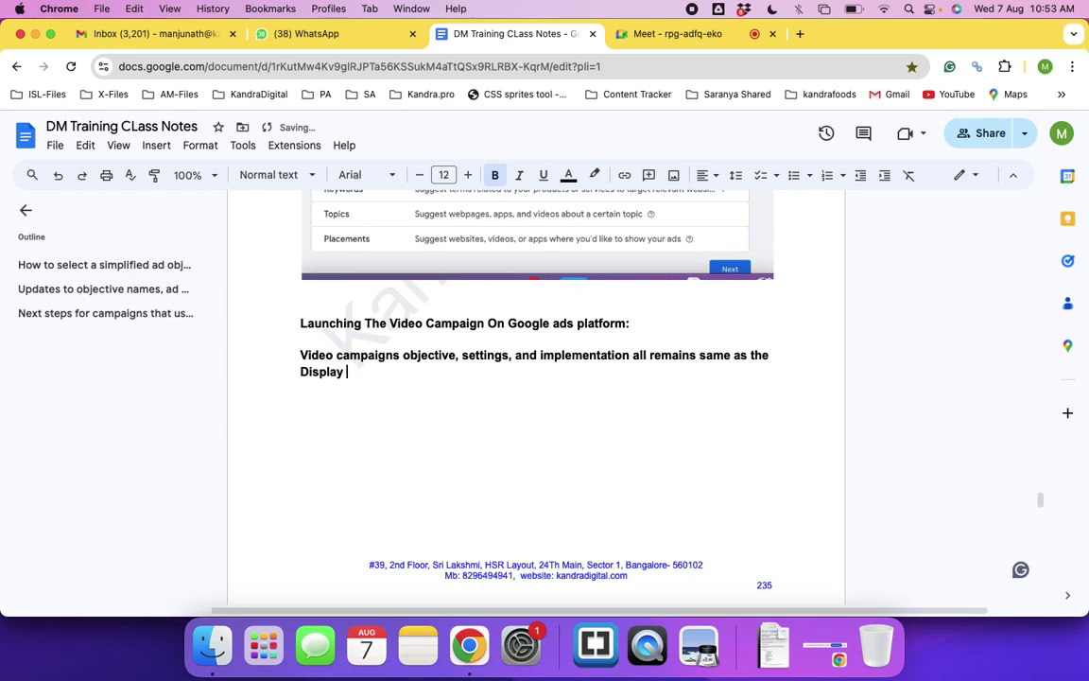
# Finish the sentence with "campaign." and add "The only difference is the ad is goig to be only the video."
pyautogui.write('campaign. The only d')
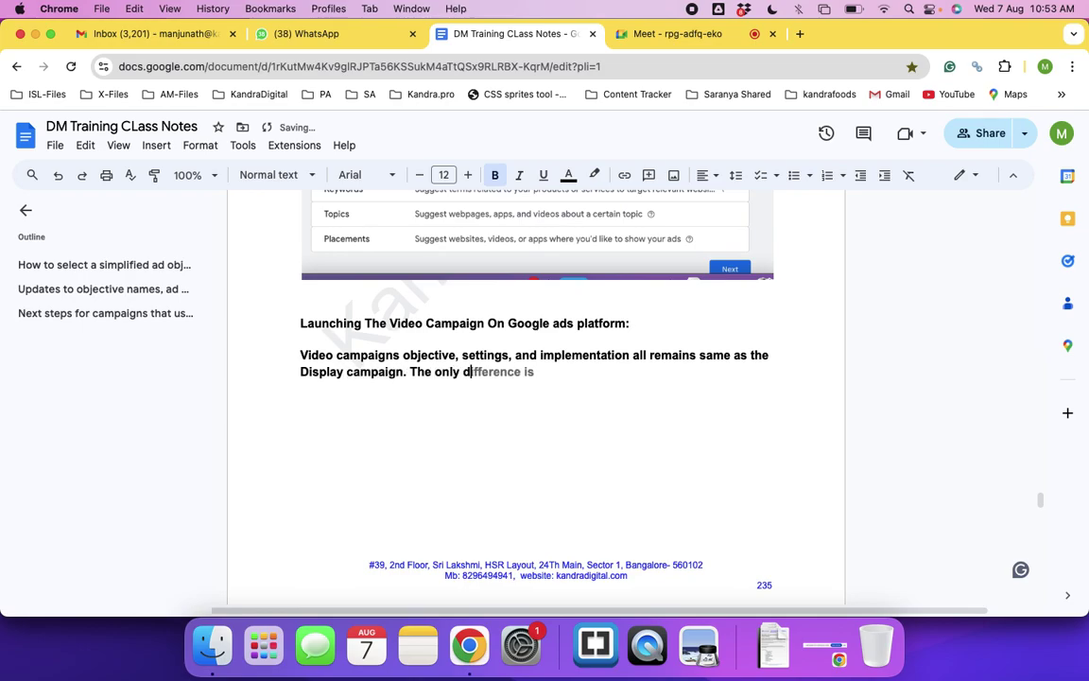
pyautogui.write('ifferen ce is the a')
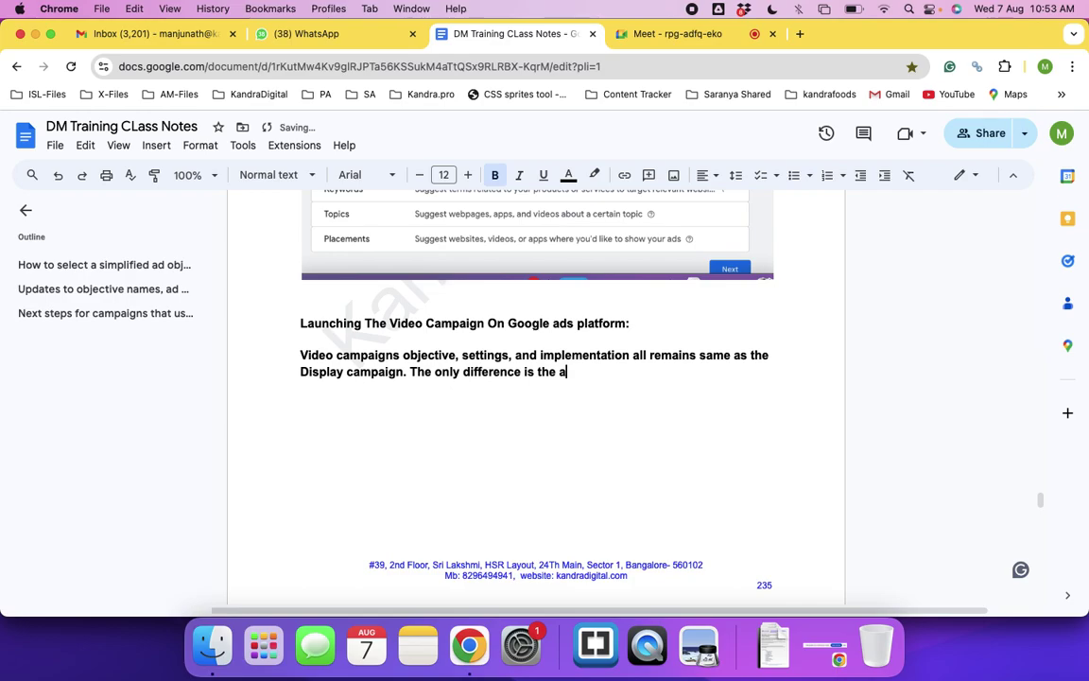
pyautogui.write('c')
pyautogui.press('BackSpace')
pyautogui.press('BackSpace')
pyautogui.write('d is goig to be only the video.')
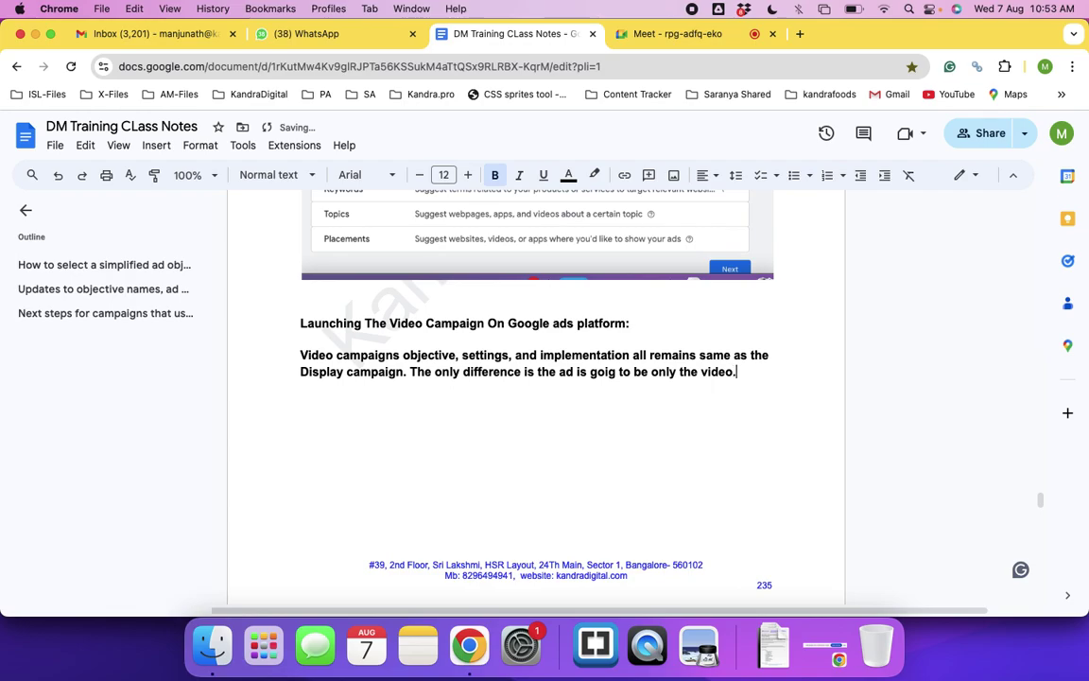
# Add the closing sentence "Also, the ads will be served only on the video platforms."
pyautogui.write(' Also, the ads wil be')
pyautogui.press('BackSpace')
pyautogui.press('BackSpace')
pyautogui.press('BackSpace')
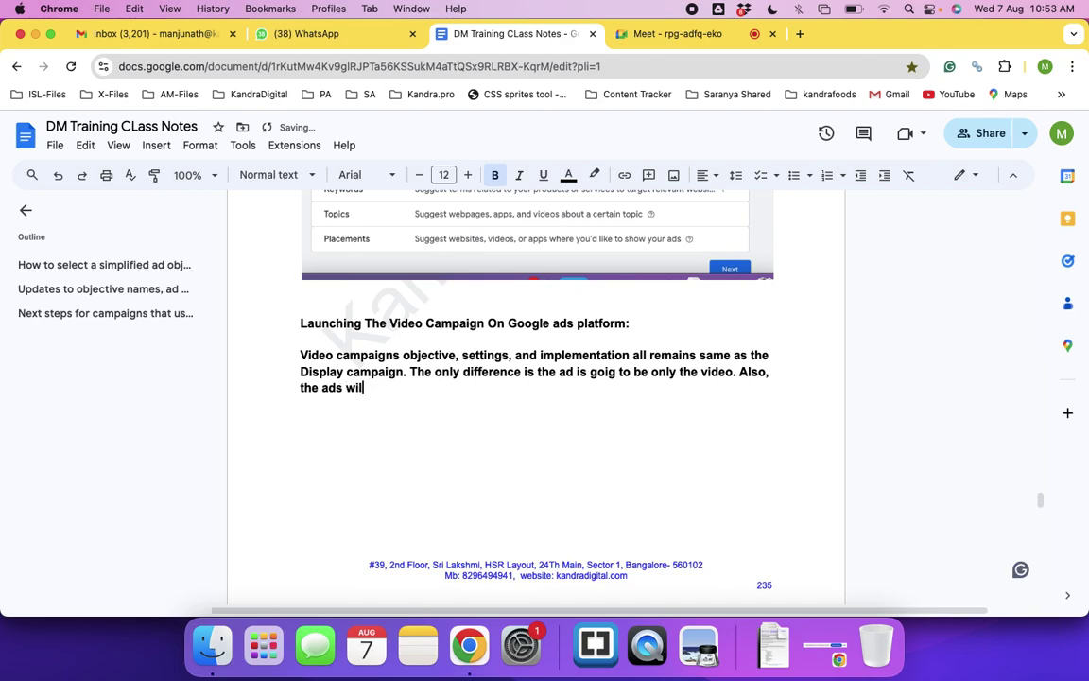
pyautogui.write('l be served only on ')
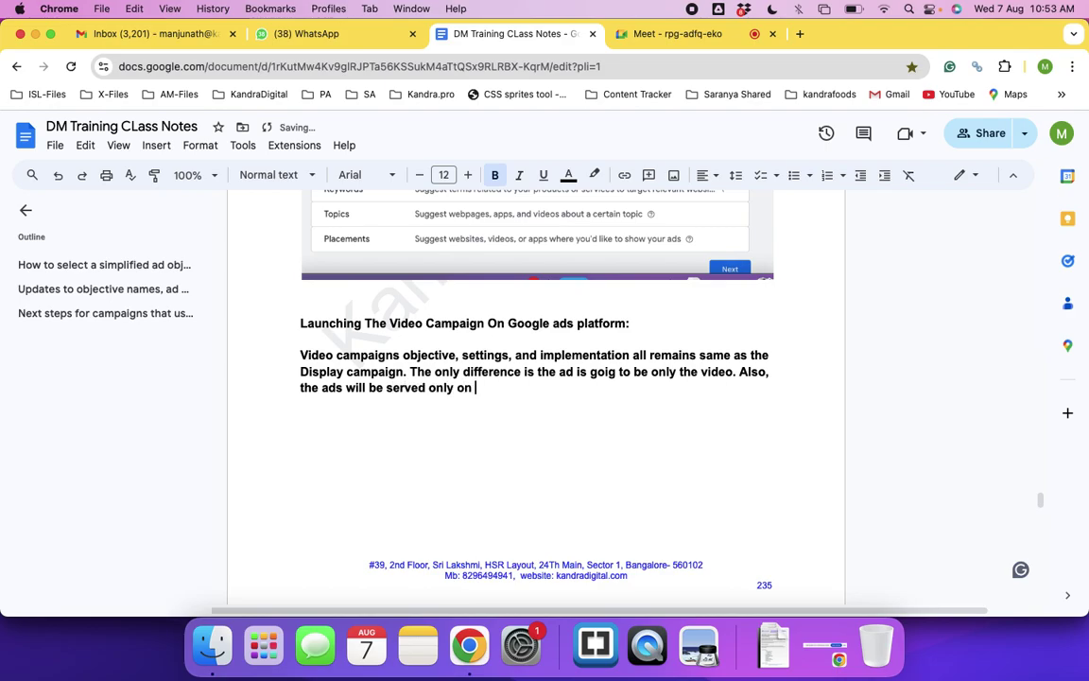
pyautogui.write('the video plat')
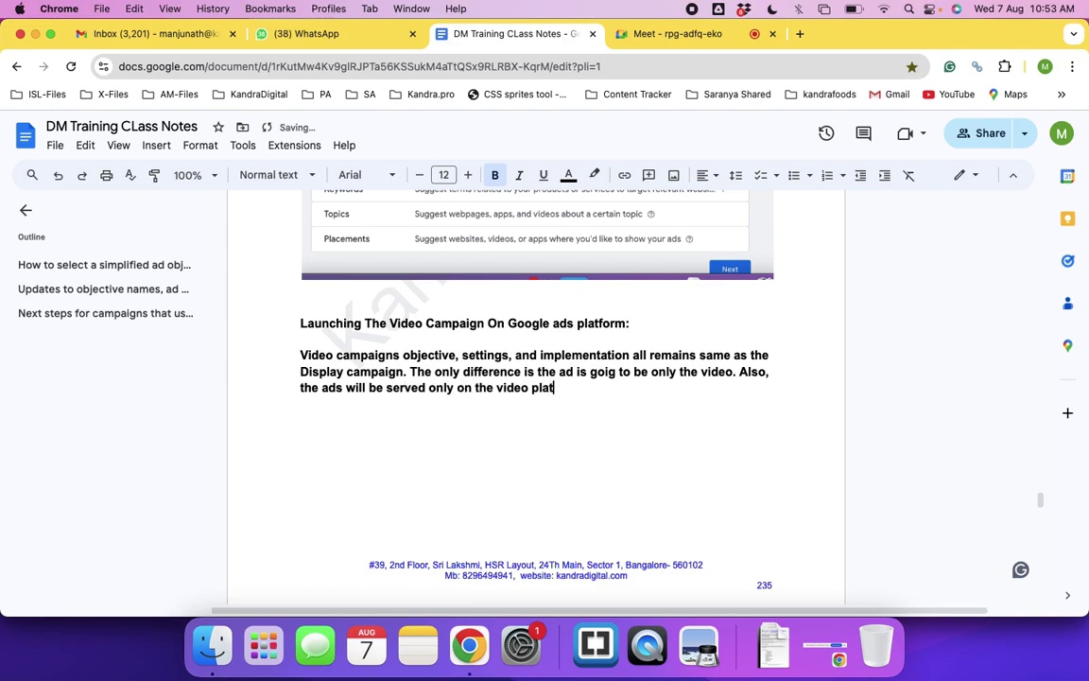
pyautogui.write('forms.')
pyautogui.press('Return')
pyautogui.press('BackSpace')
# Remove bold from the new video campaign paragraph and place the cursor below the campaign type screenshot
pyautogui.tripleClick(279, 351)
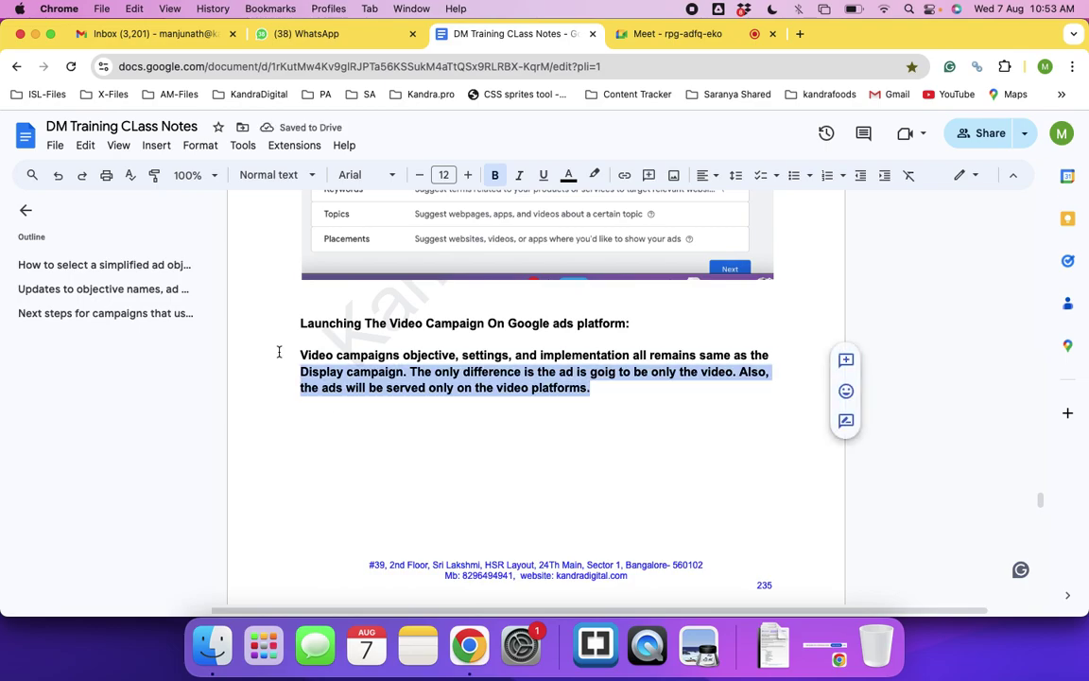
pyautogui.press('super+b')
pyautogui.scroll(-10, 544, 453)
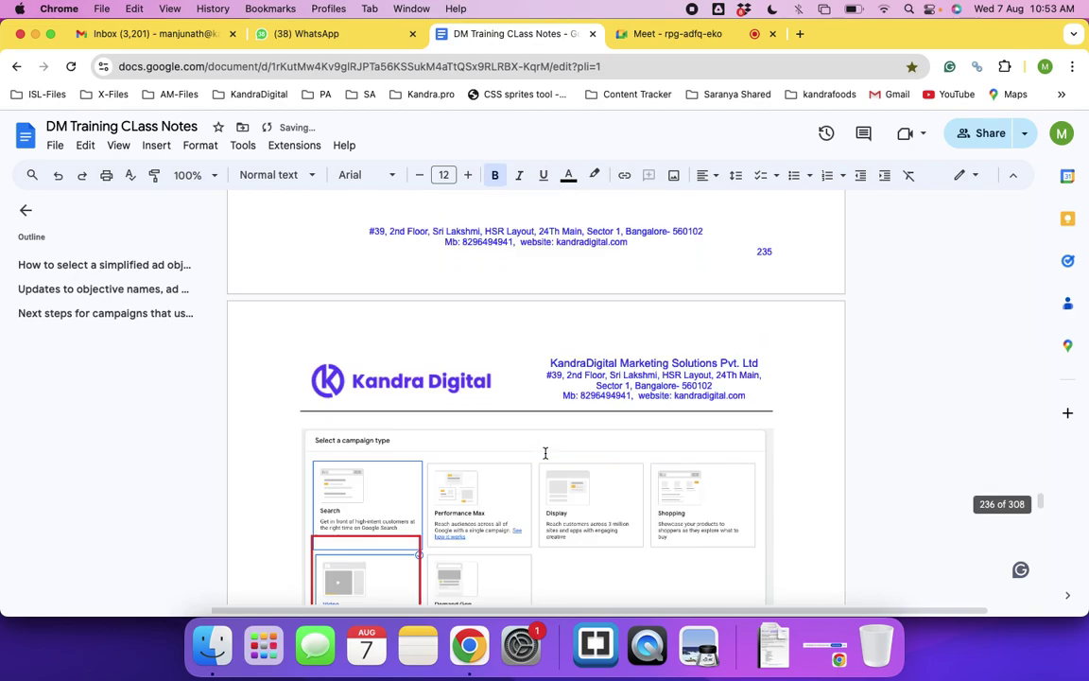
pyautogui.scroll(5, 379, 459)
pyautogui.click(317, 461)
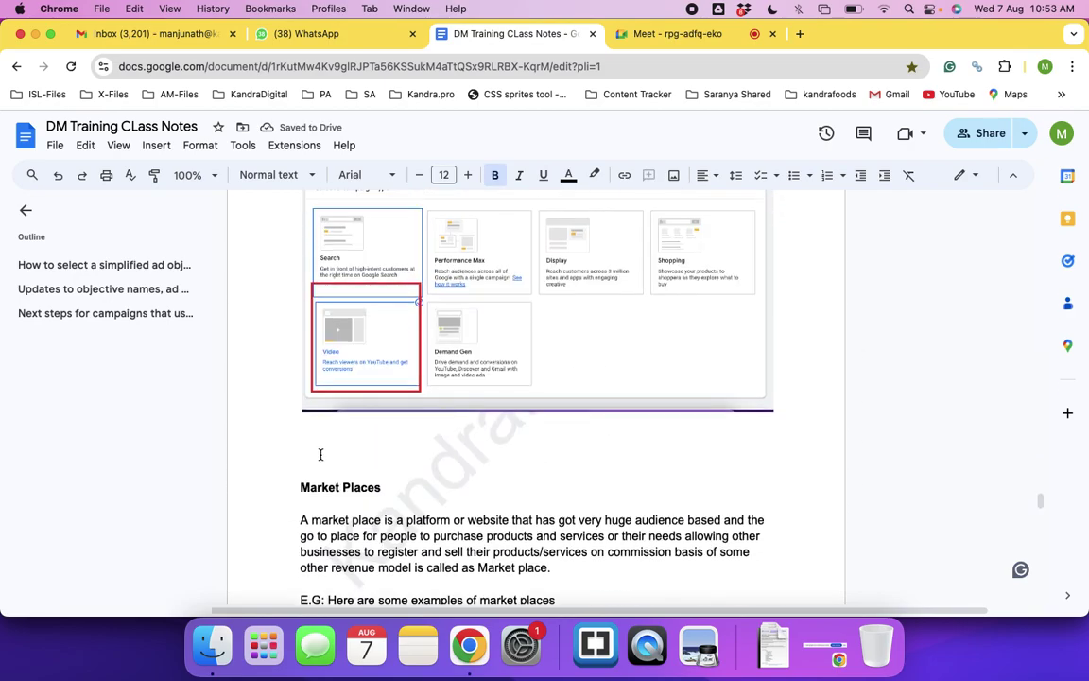
# Switch to the Google Ads new campaign page and continue with the Video campaign type
pyautogui.press('super+grave')
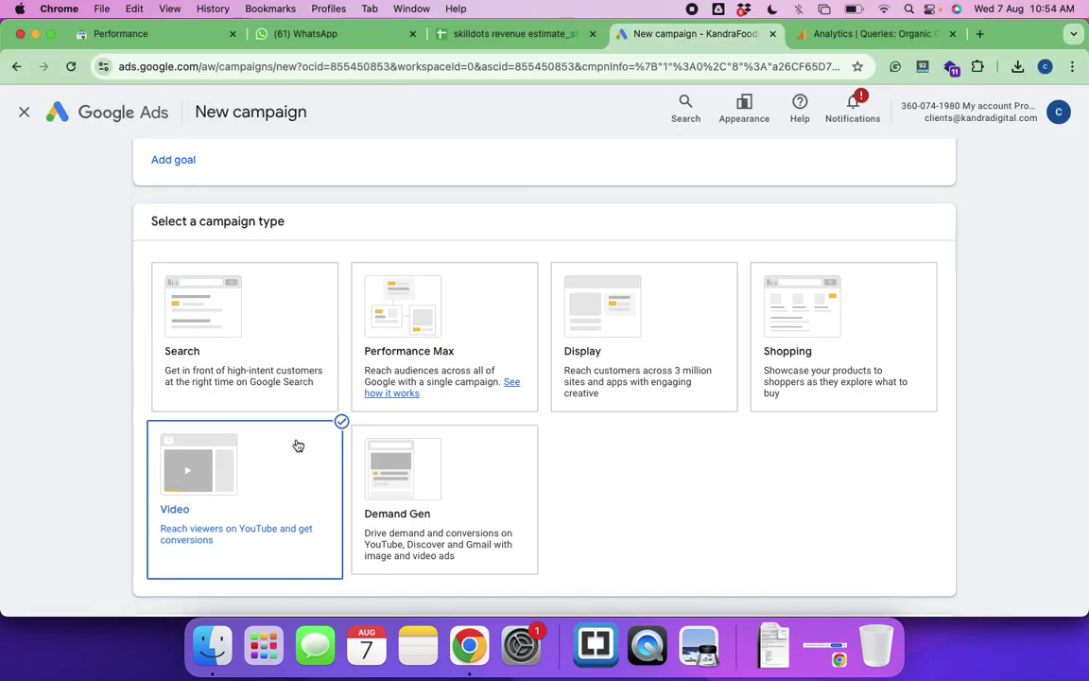
pyautogui.scroll(-4, 484, 527)
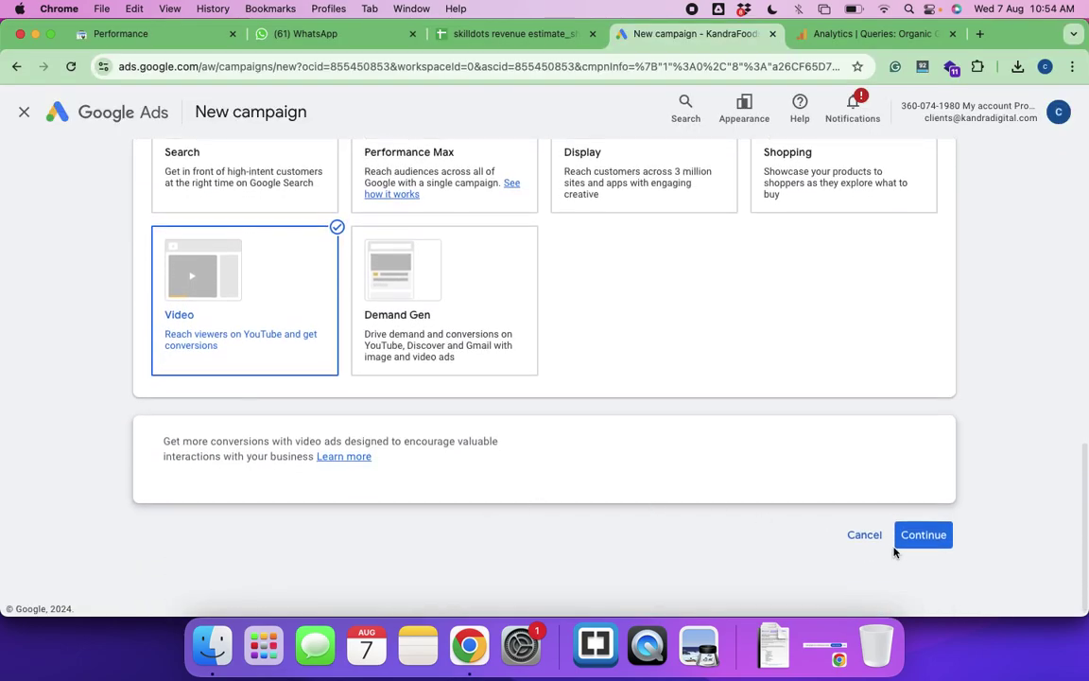
pyautogui.click(922, 535)
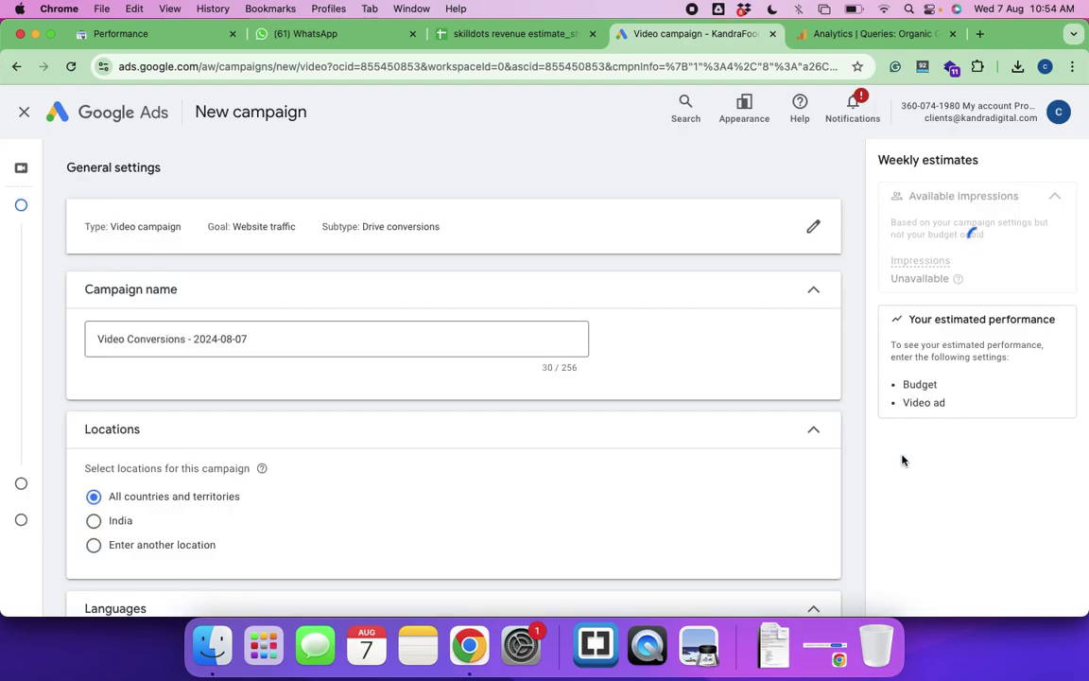
# Name the campaign "Video campaign Aug24_Test"
pyautogui.click(263, 340)
pyautogui.moveTo(126, 339); pyautogui.dragTo(349, 306)
pyautogui.write('cam')
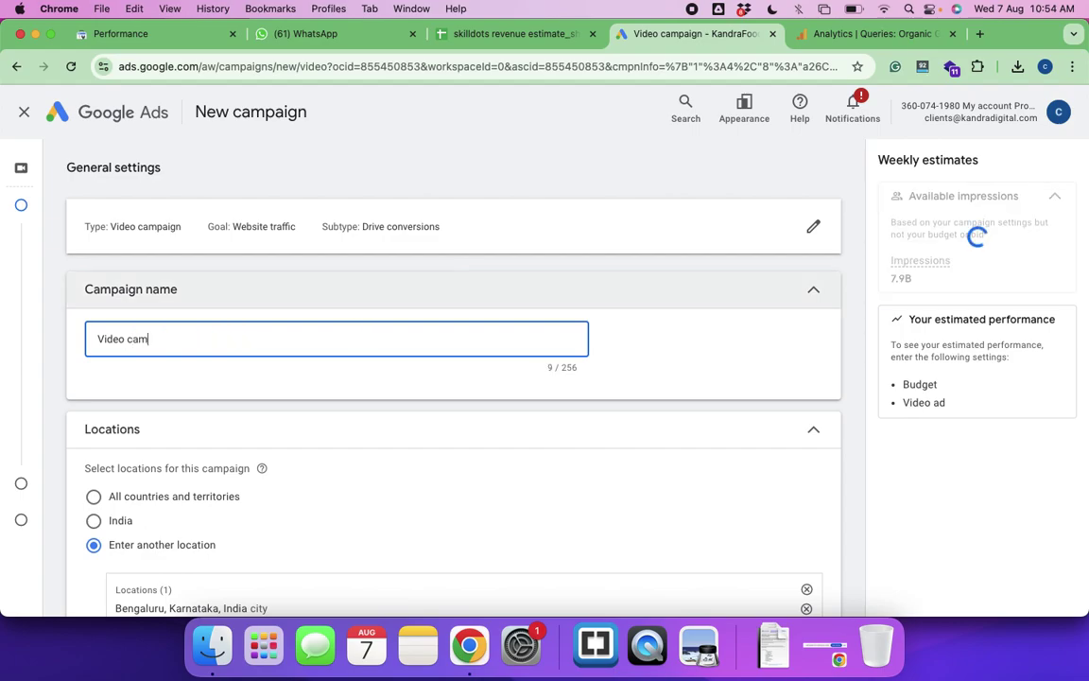
pyautogui.write('paign Aug')
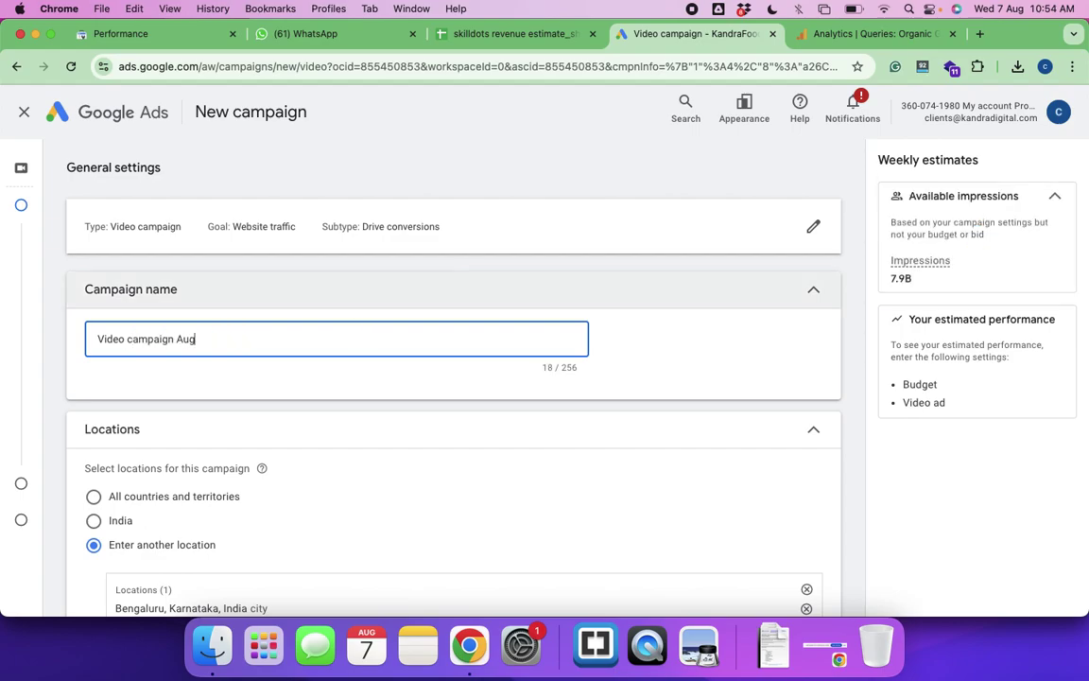
pyautogui.write('24_Test')
pyautogui.scroll(-3, 486, 394)
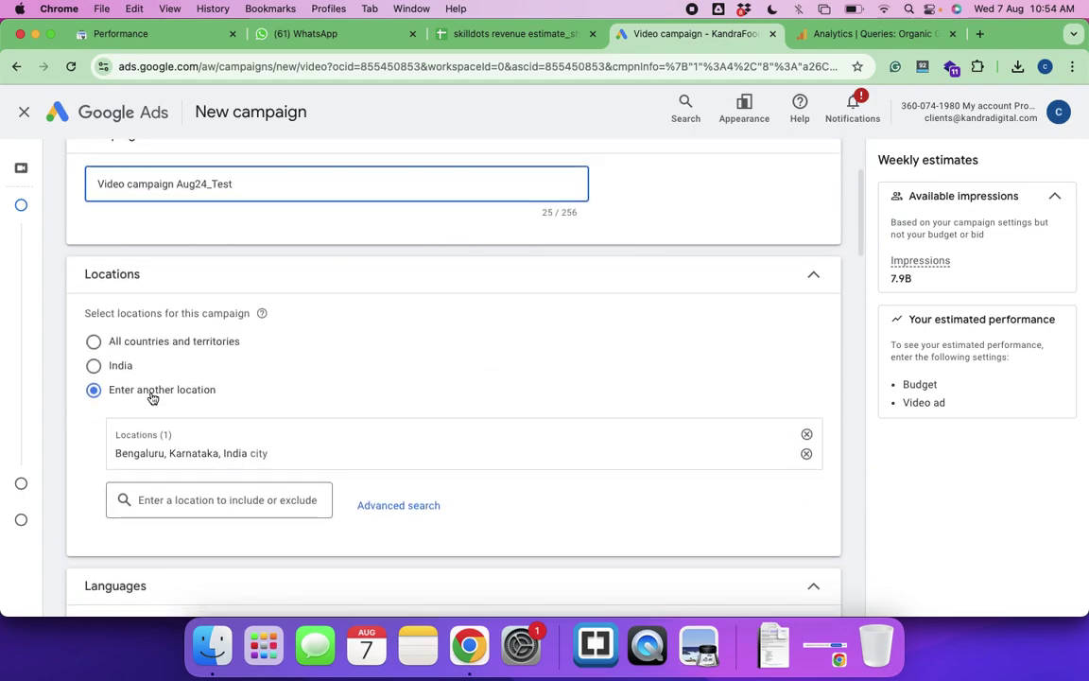
pyautogui.click(229, 449)
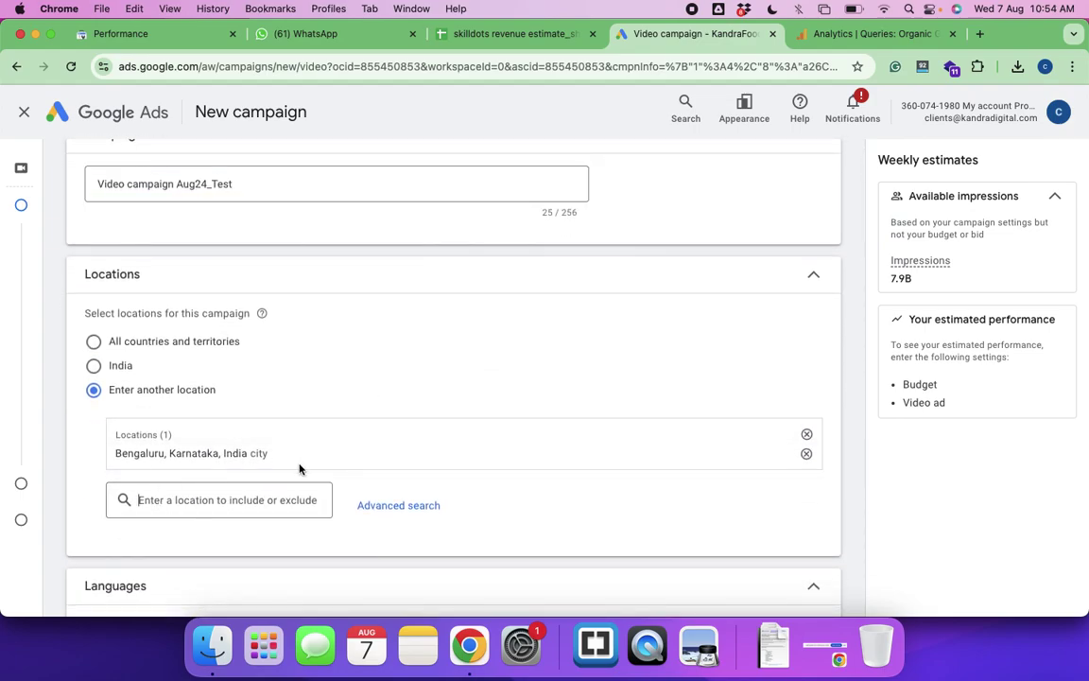
# Examine the campaign's available bid strategies and its general settings
pyautogui.scroll(-5, 300, 469)
pyautogui.scroll(-4, 299, 469)
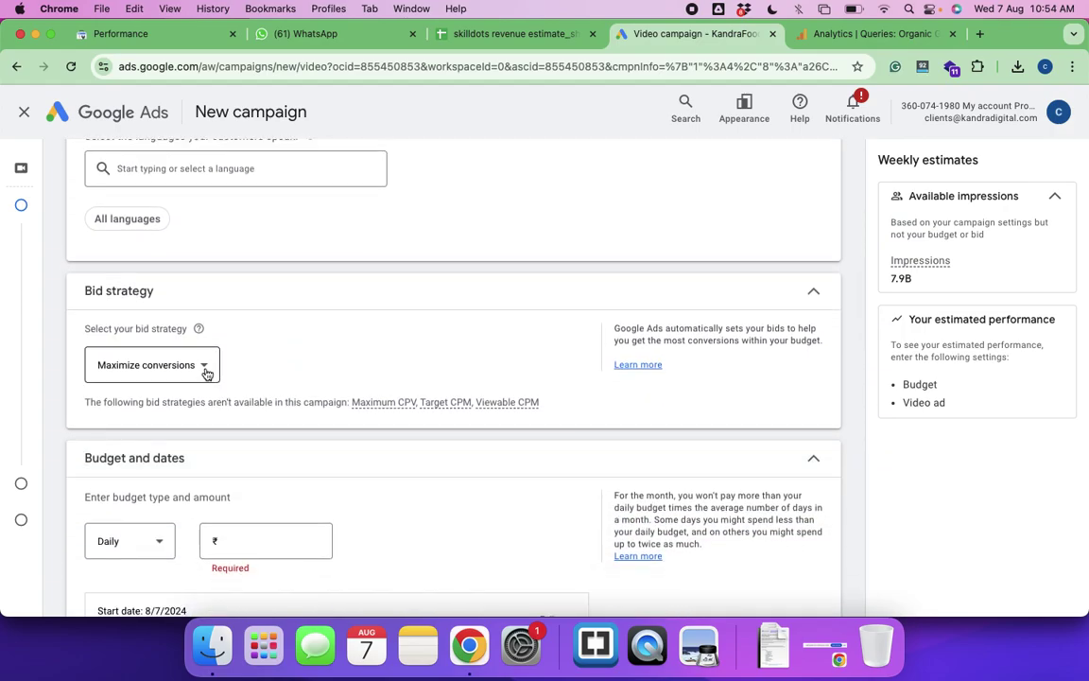
pyautogui.click(205, 369)
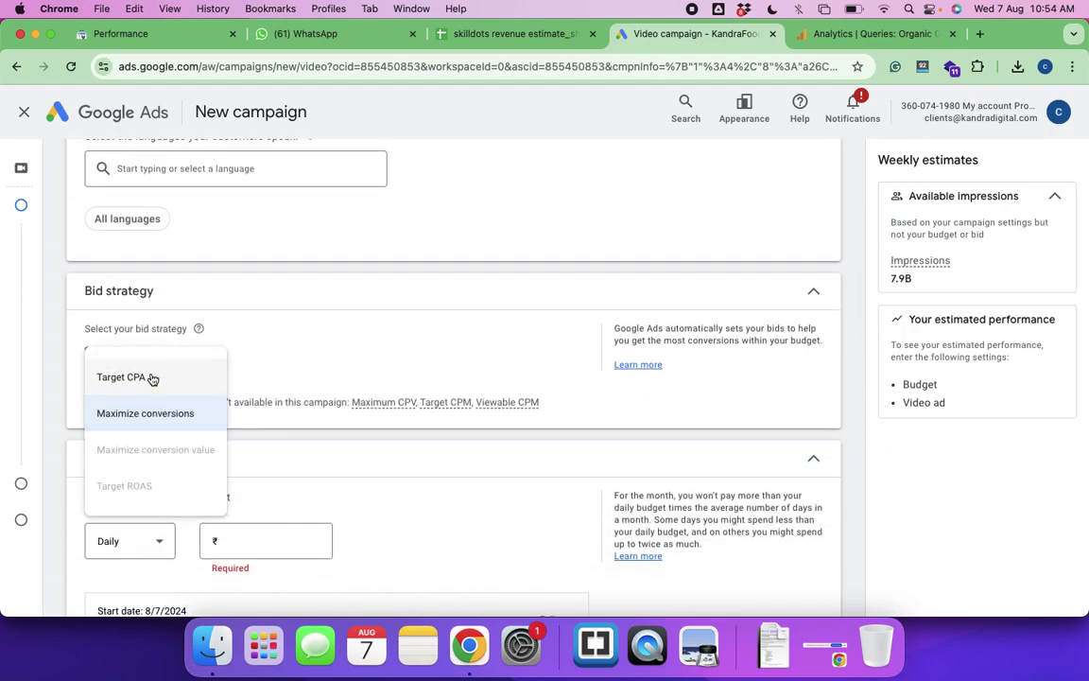
pyautogui.click(416, 355)
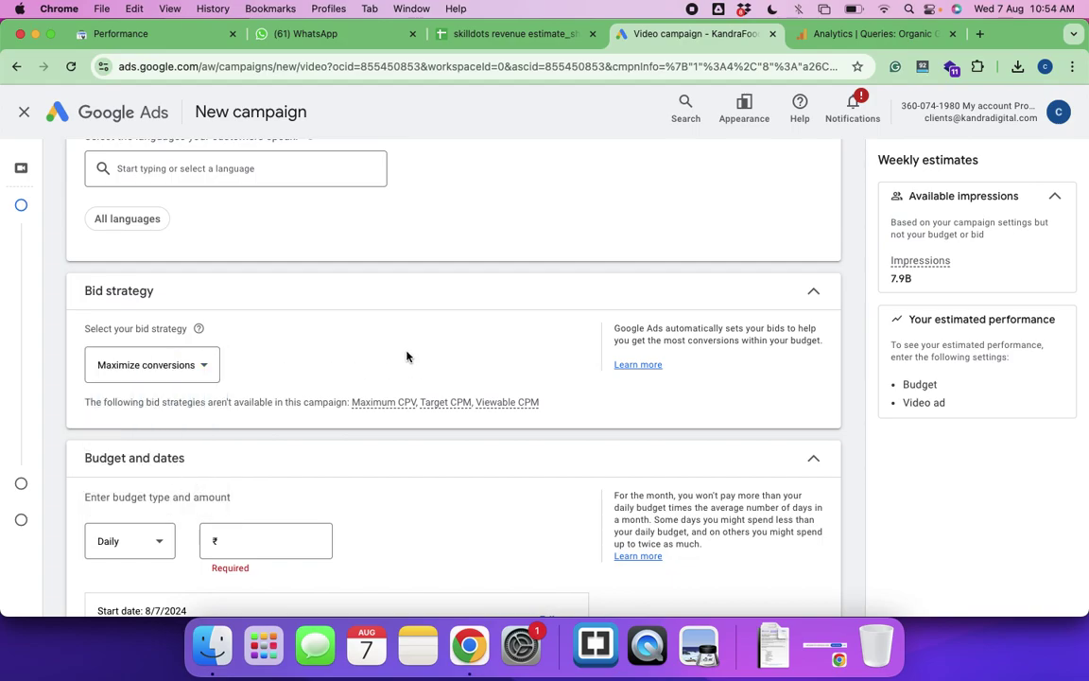
pyautogui.scroll(10, 333, 422)
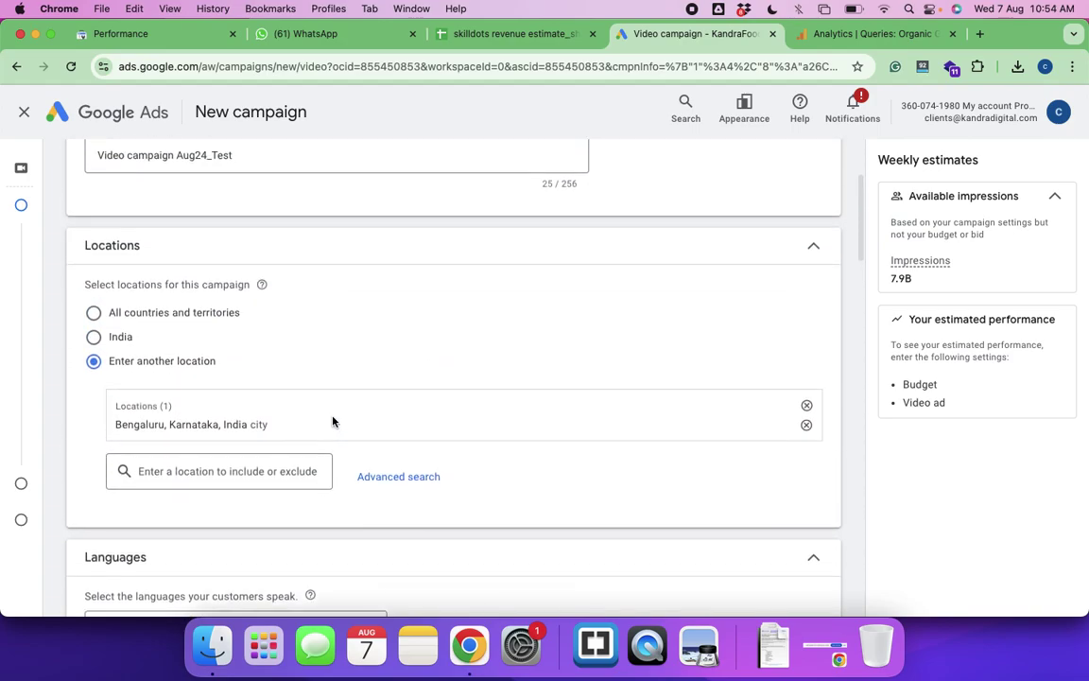
pyautogui.scroll(1, 333, 421)
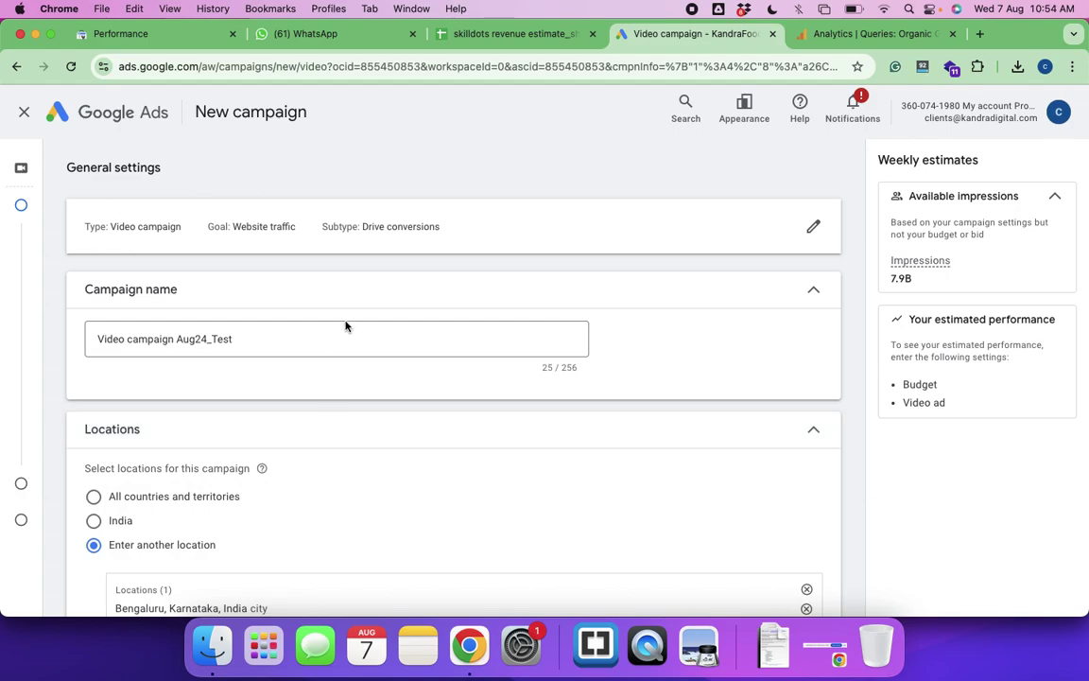
# Leave the campaign settings to review the objective, and continue again with the Website traffic objective and Video campaign type
pyautogui.click(813, 227)
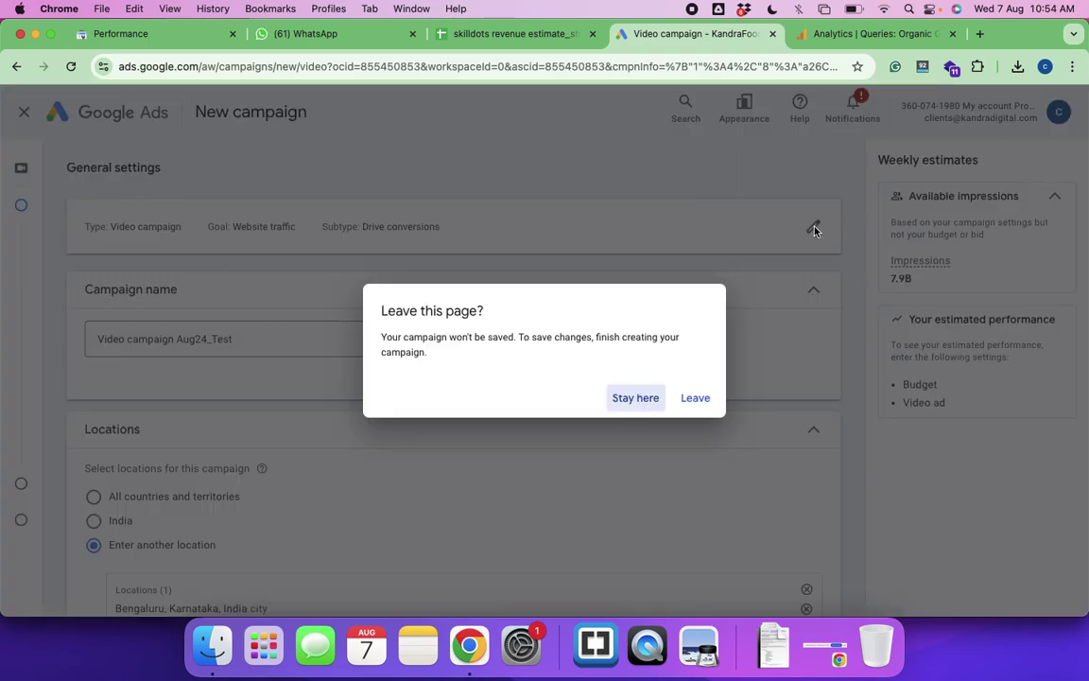
pyautogui.click(690, 398)
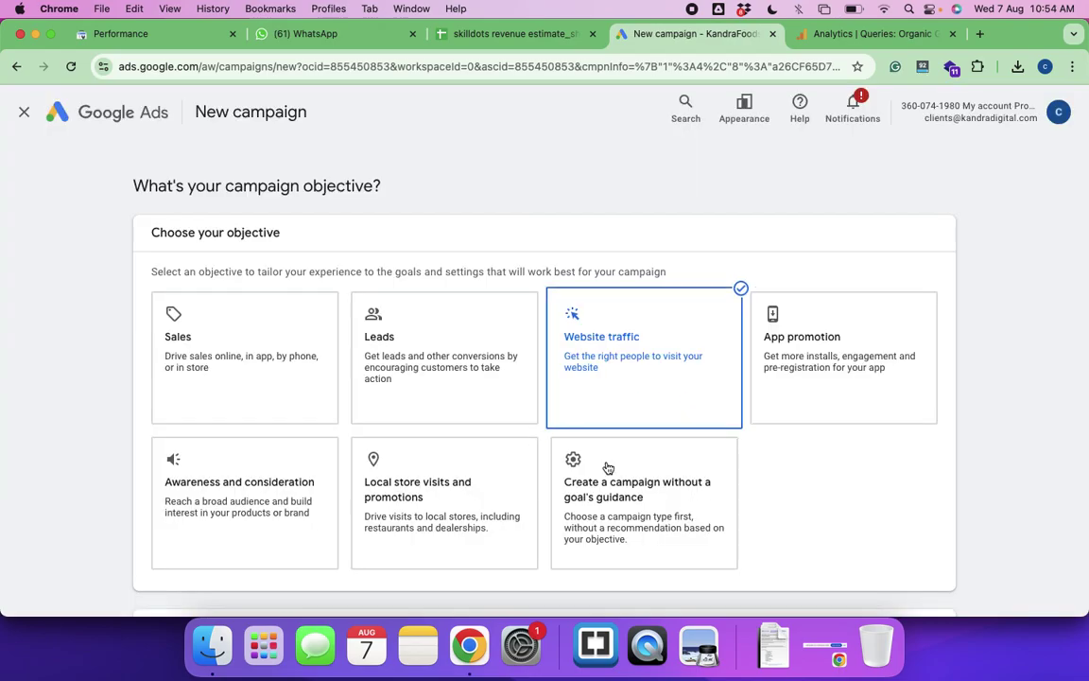
pyautogui.scroll(-3, 693, 469)
pyautogui.scroll(-2, 746, 460)
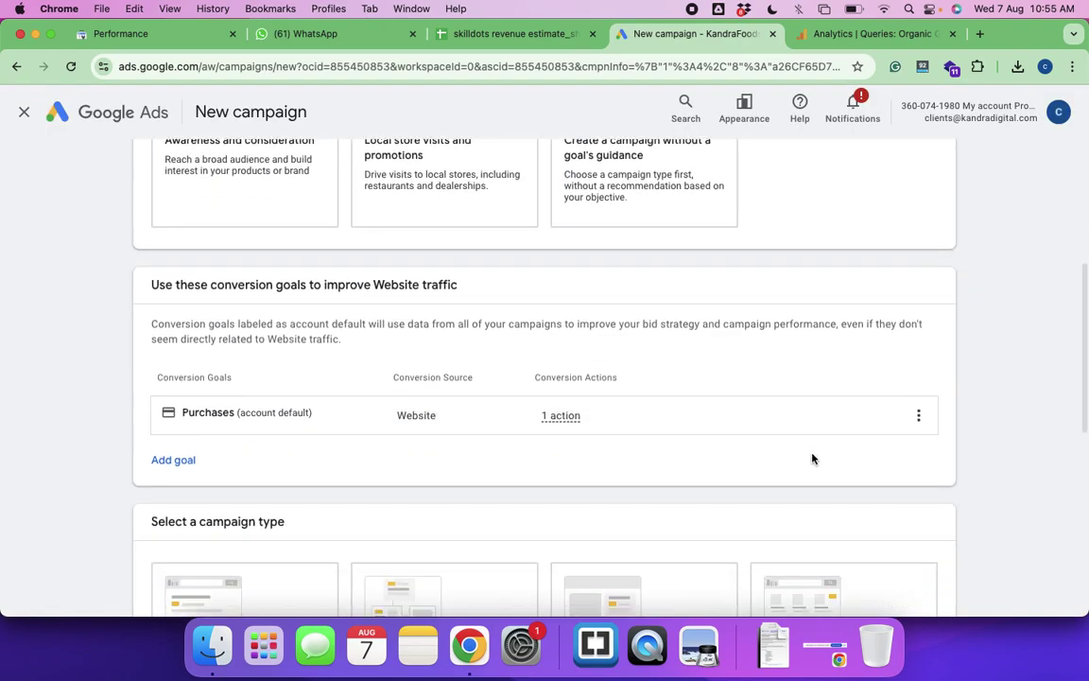
pyautogui.scroll(-5, 811, 458)
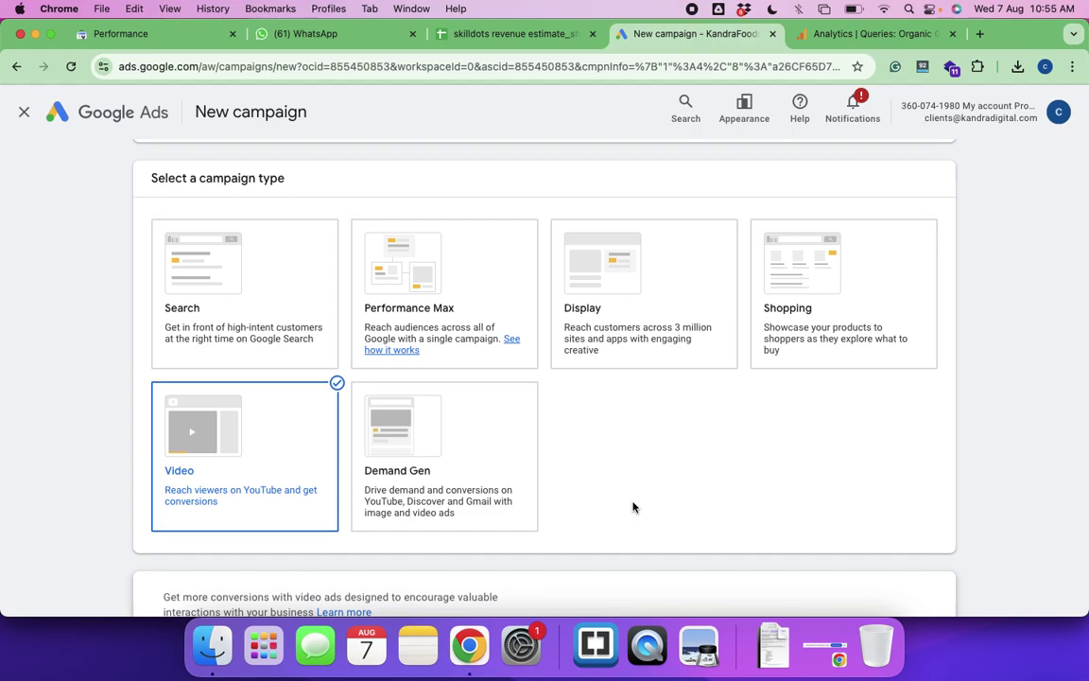
pyautogui.scroll(-3, 633, 508)
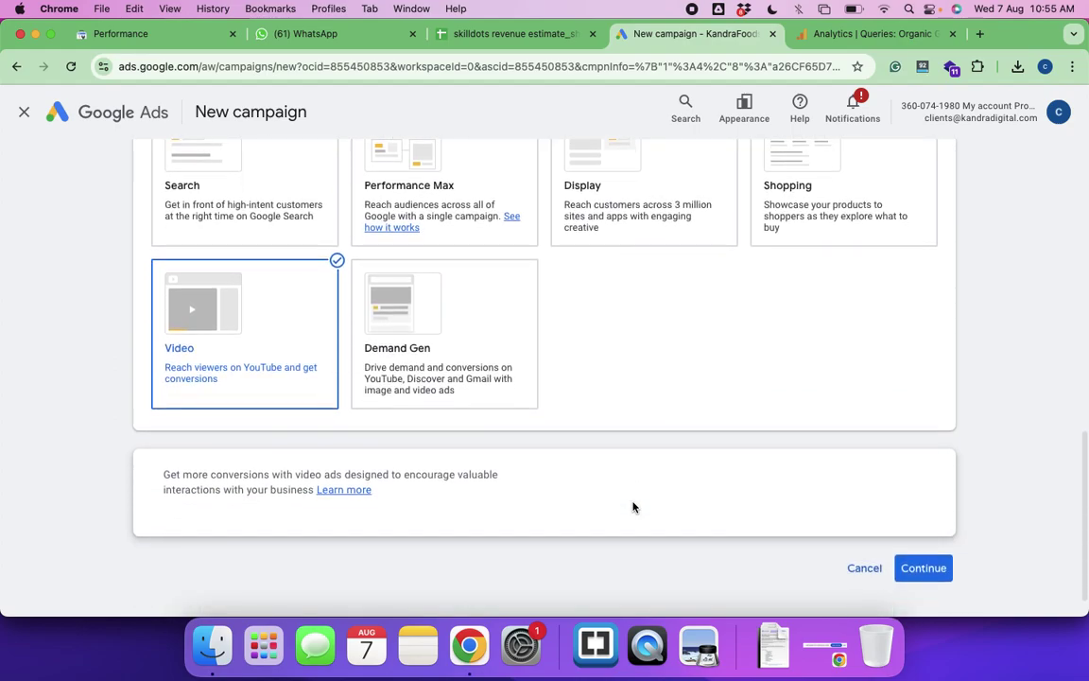
pyautogui.click(916, 569)
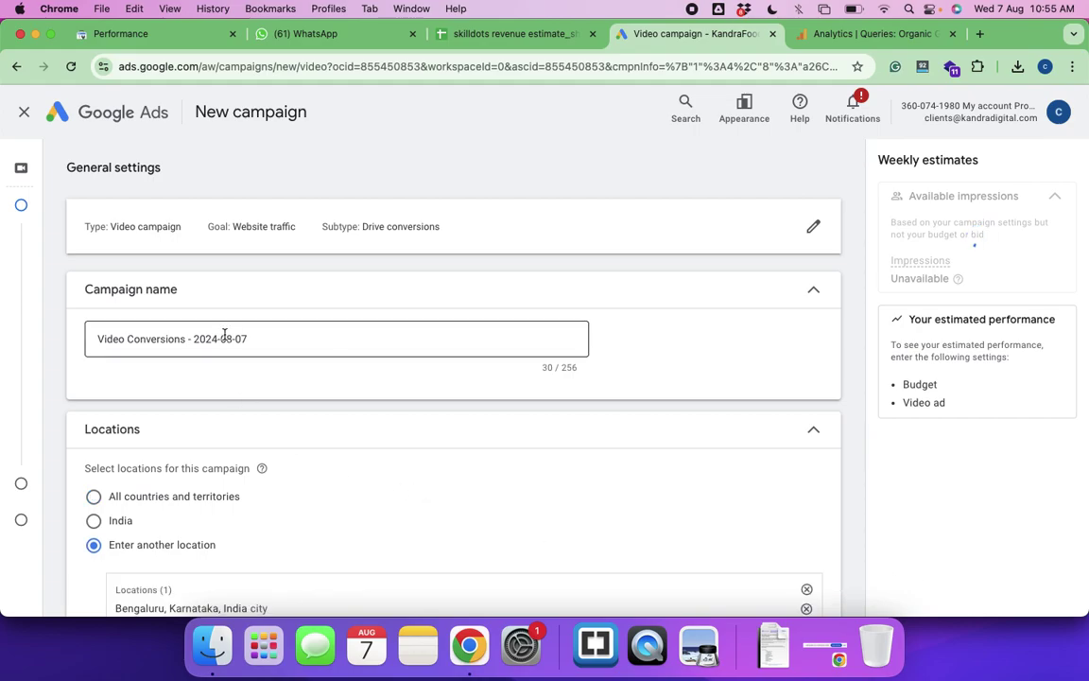
# Choose Maximize conversions as the campaign's bid strategy
pyautogui.scroll(-5, 318, 370)
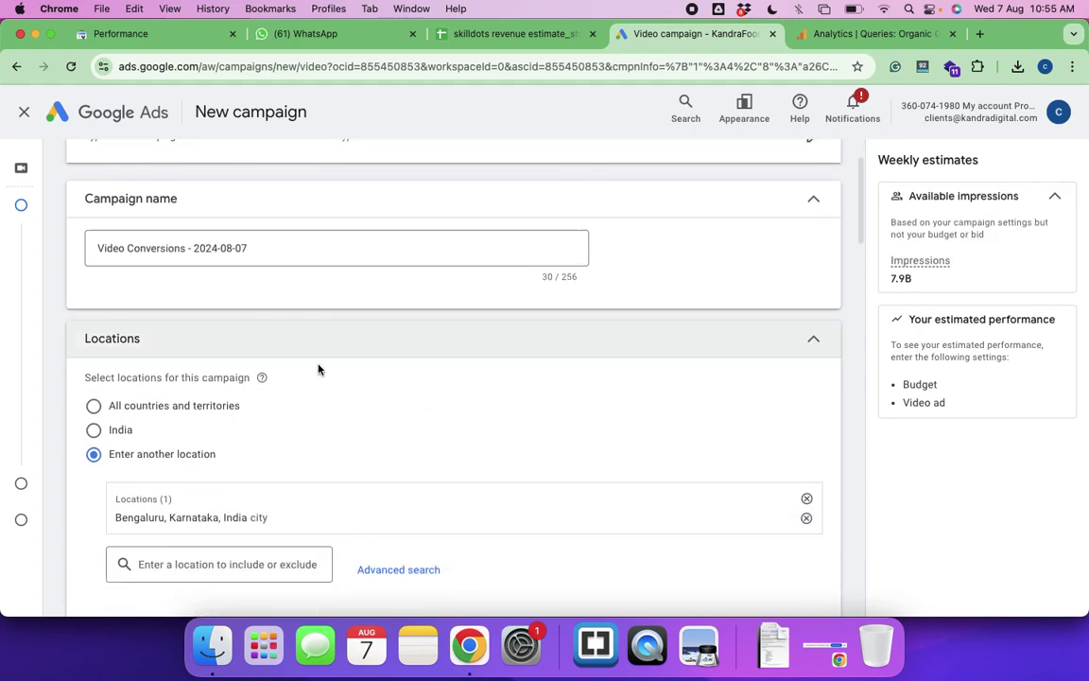
pyautogui.scroll(-3, 318, 370)
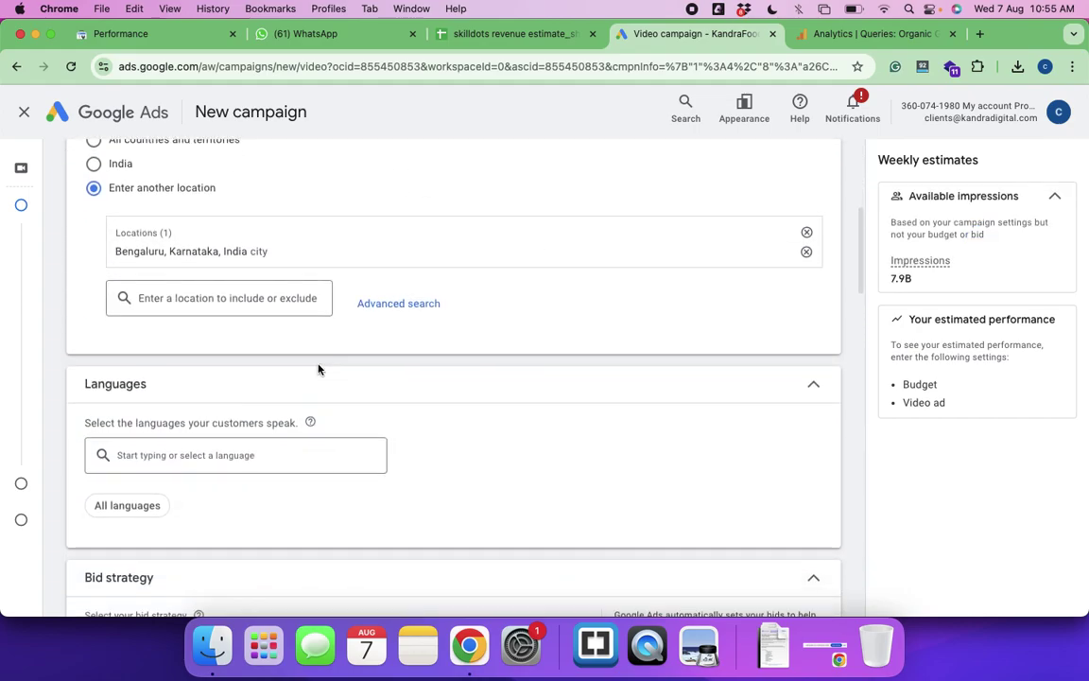
pyautogui.scroll(-3, 318, 370)
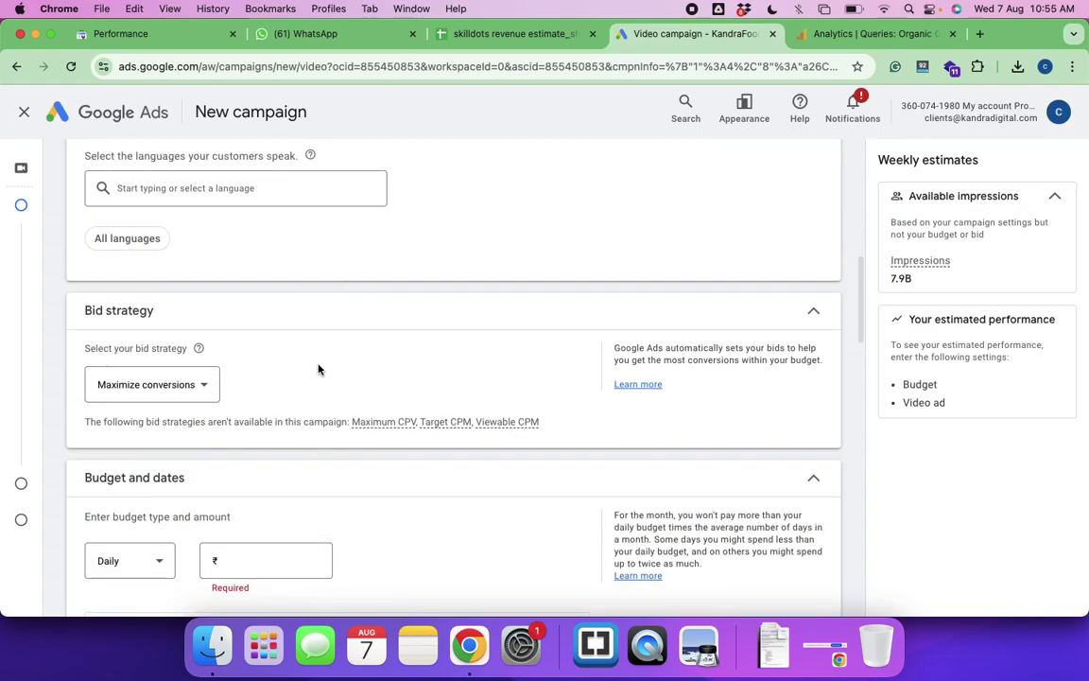
pyautogui.click(201, 280)
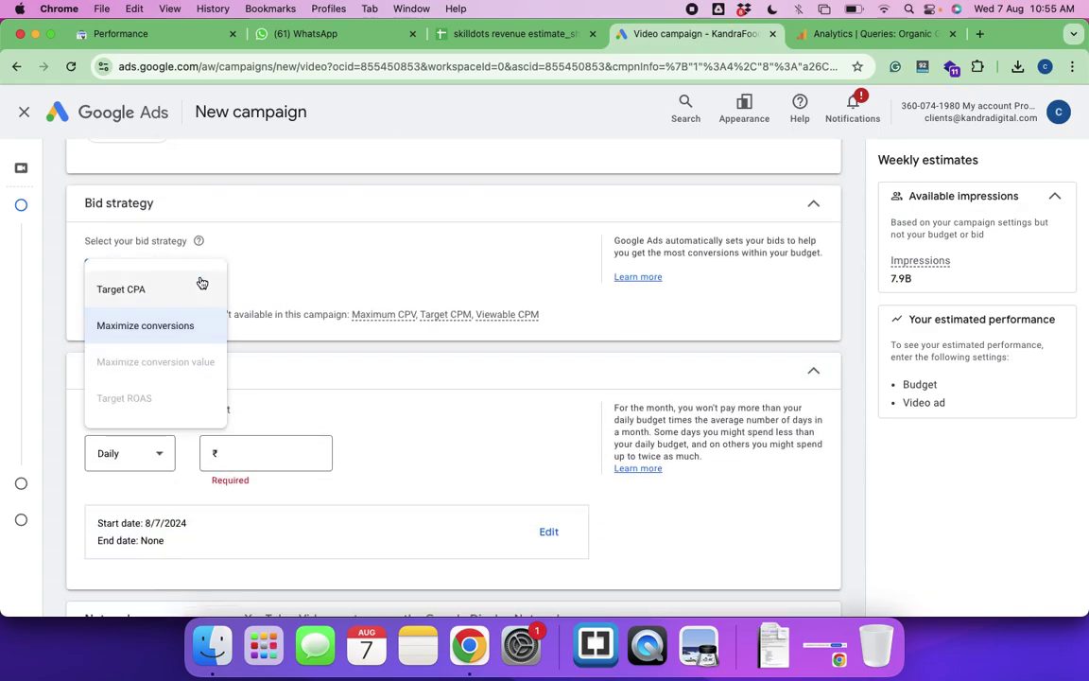
pyautogui.click(149, 327)
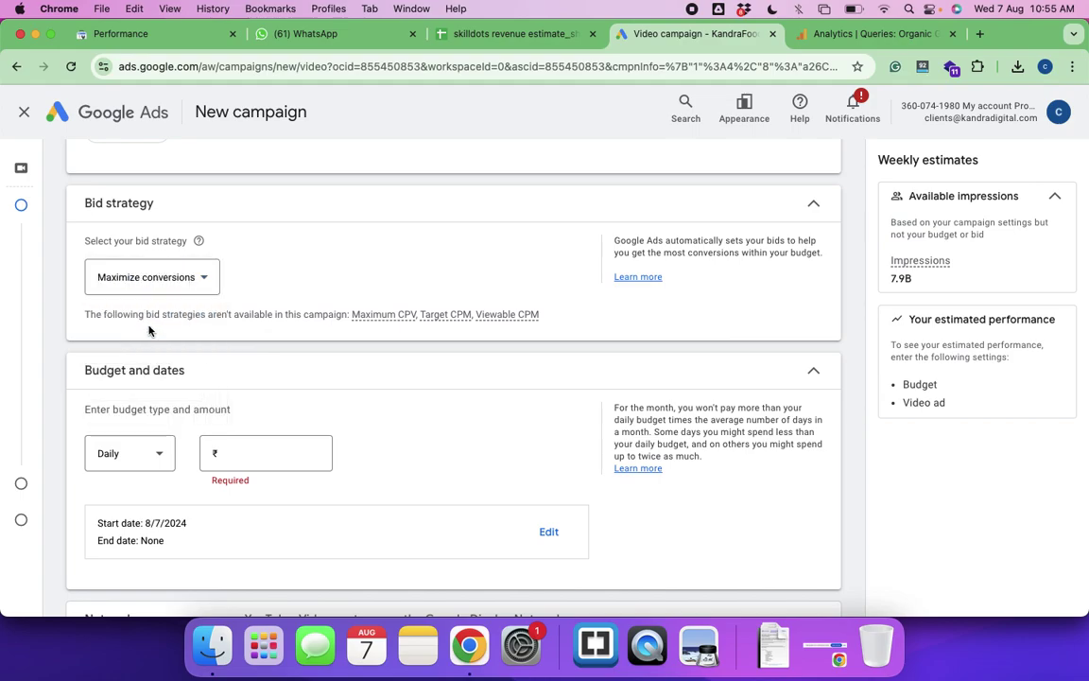
# Set the campaign's daily budget to ₹100
pyautogui.click(232, 453)
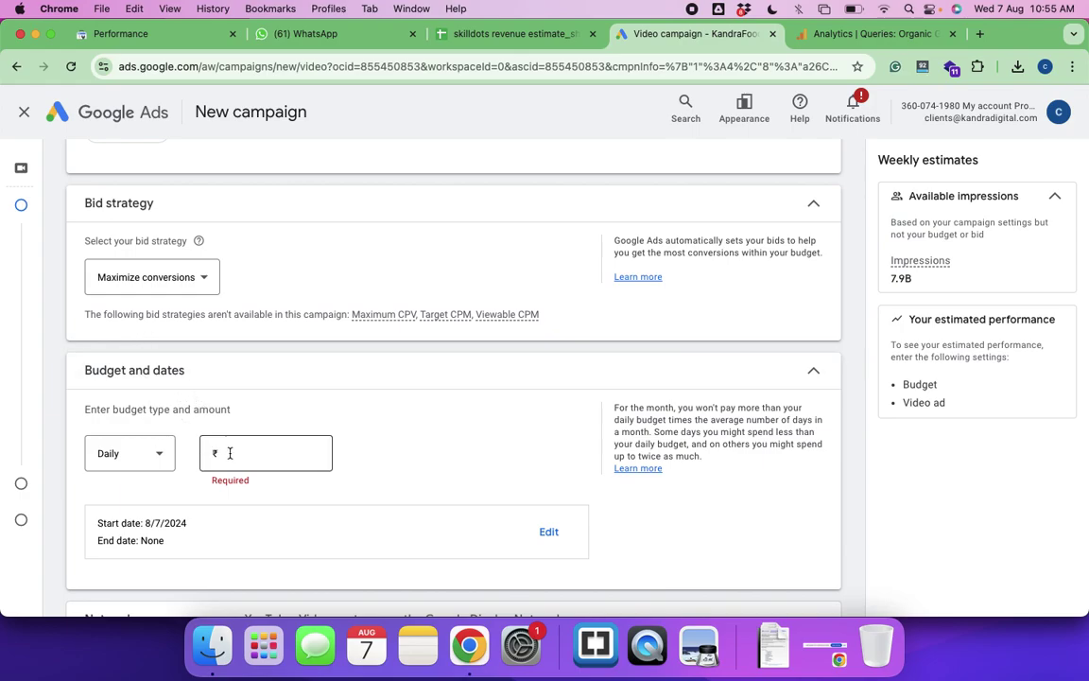
pyautogui.write('10000')
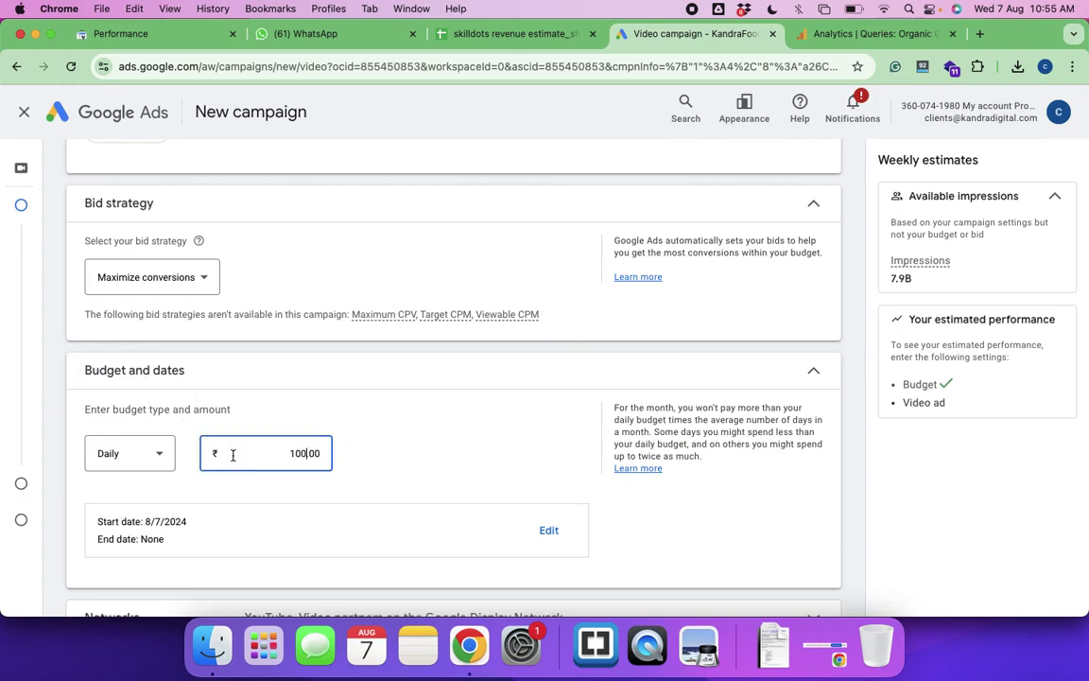
pyautogui.click(341, 445)
pyautogui.scroll(-2, 464, 482)
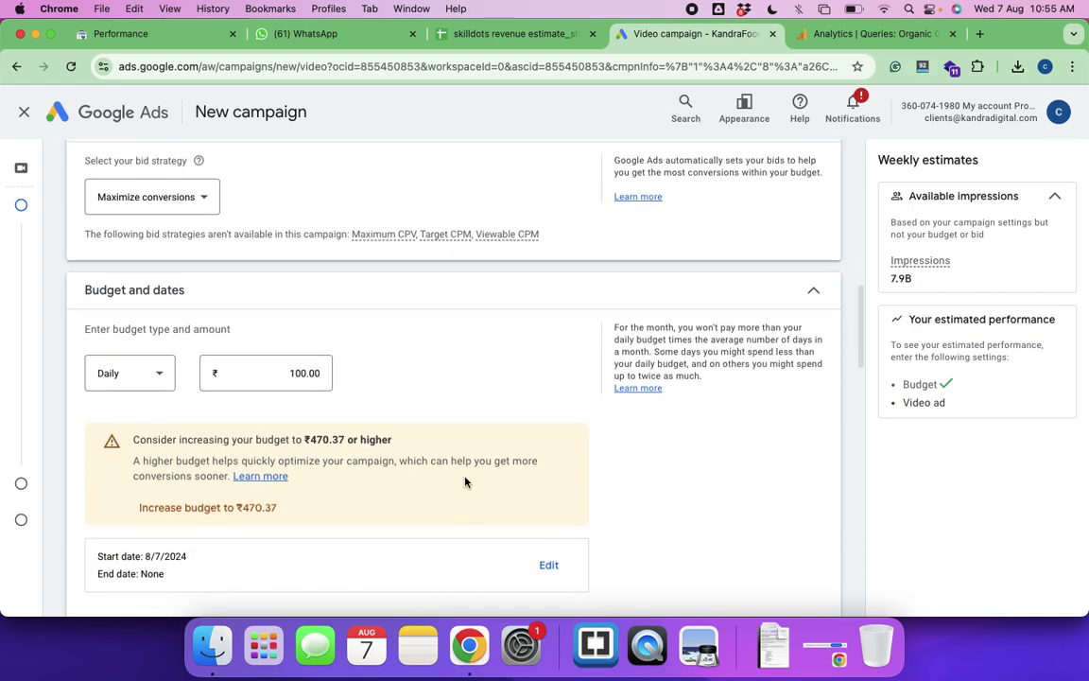
# Set the campaign's daily budget to ₹500
pyautogui.scroll(-1, 464, 482)
pyautogui.moveTo(310, 430); pyautogui.dragTo(392, 432)
pyautogui.doubleClick(297, 363)
pyautogui.write('0')
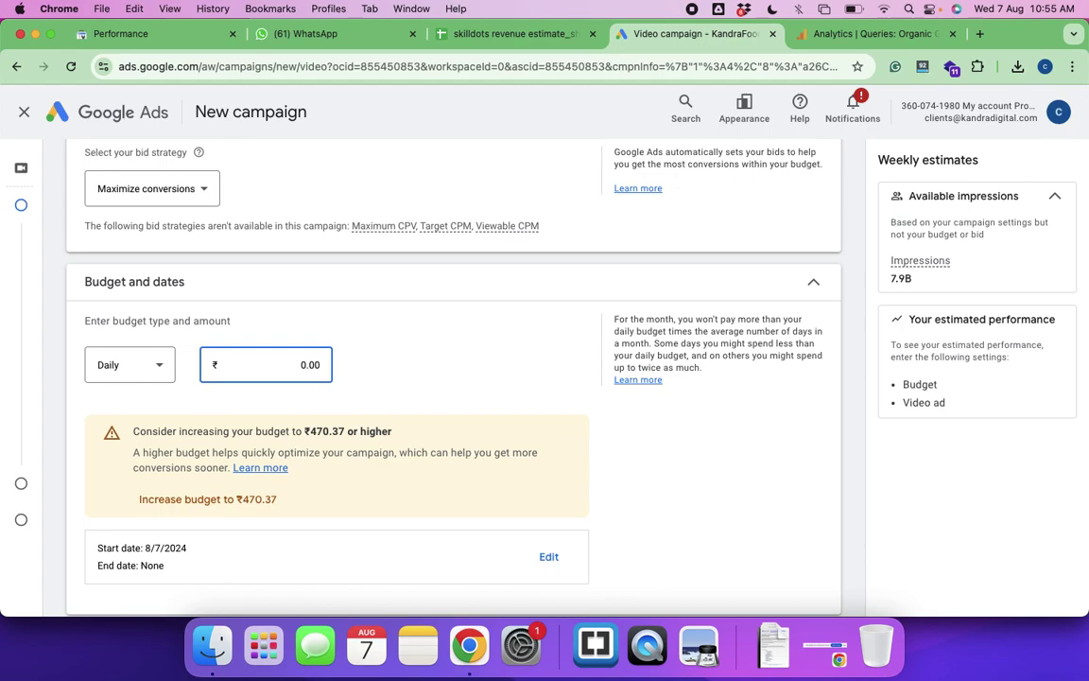
pyautogui.write('50')
pyautogui.click(386, 376)
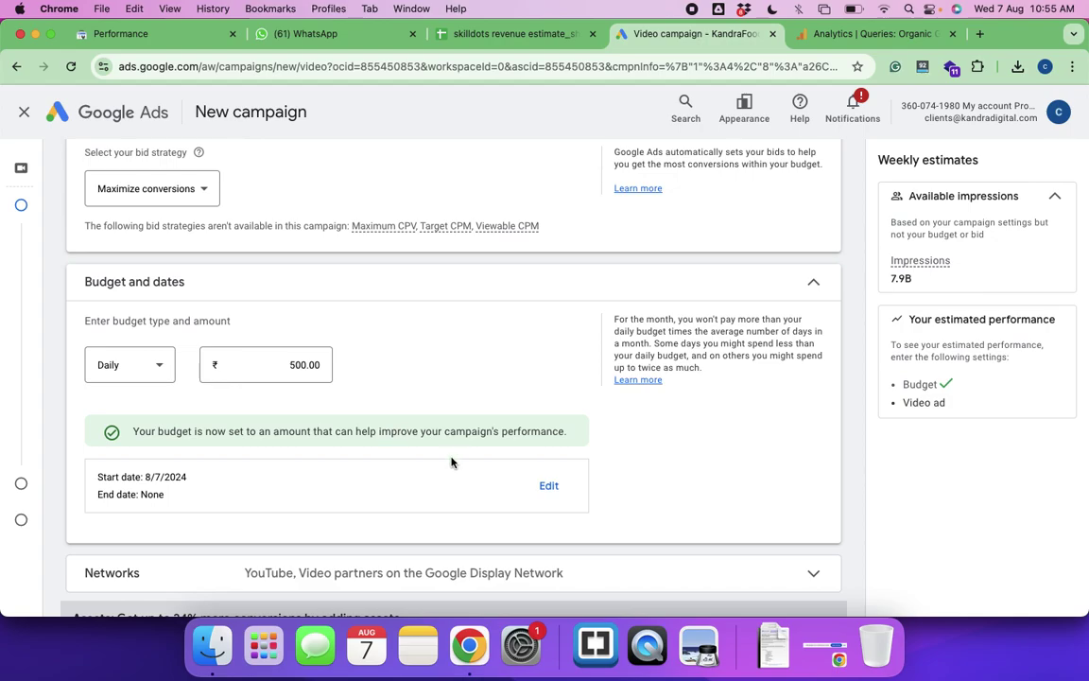
# Switch to the DM Training CLass Notes document and insert "youtube and" before "the video platforms" in the video campaign paragraph
pyautogui.scroll(-5, 546, 427)
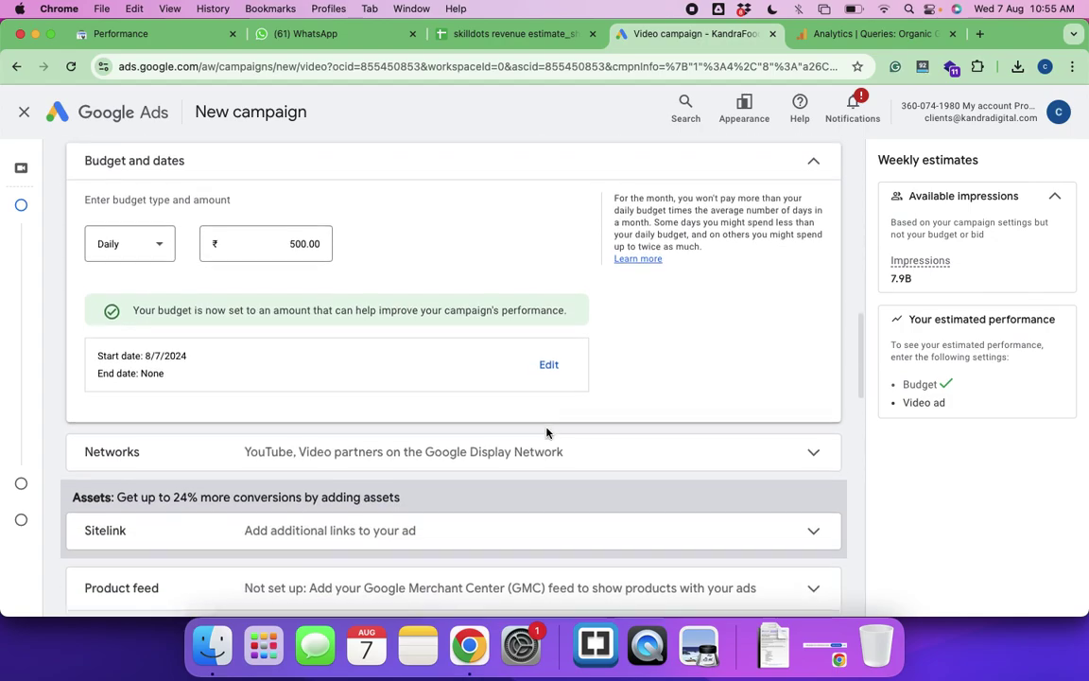
pyautogui.scroll(-1, 547, 433)
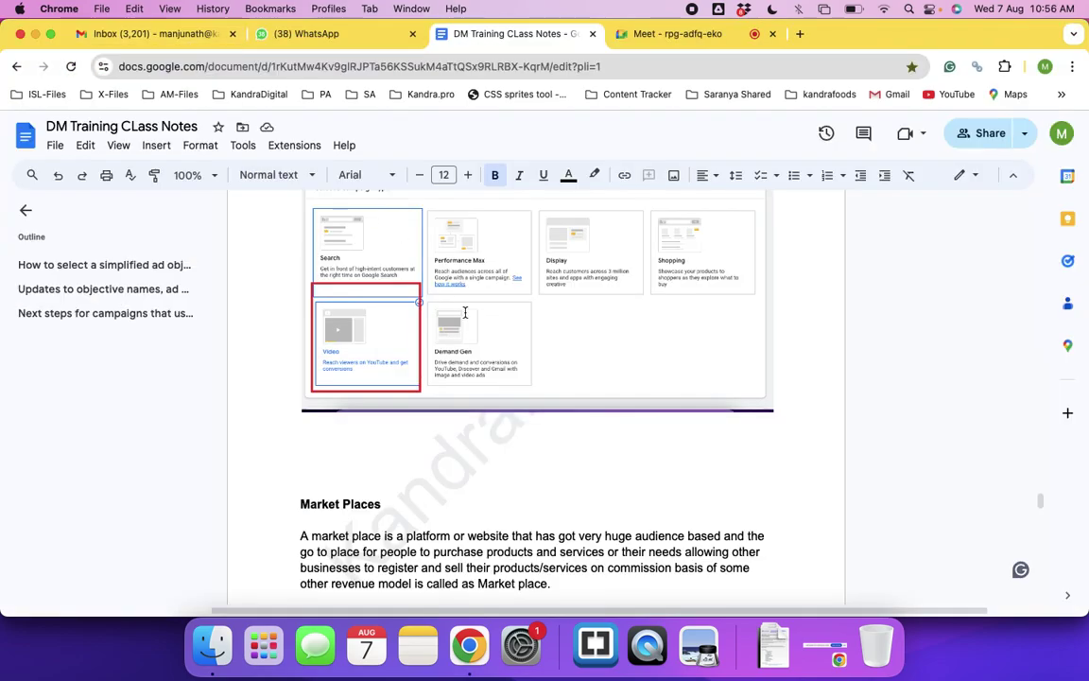
pyautogui.scroll(-2, 699, 537)
pyautogui.scroll(10, 706, 539)
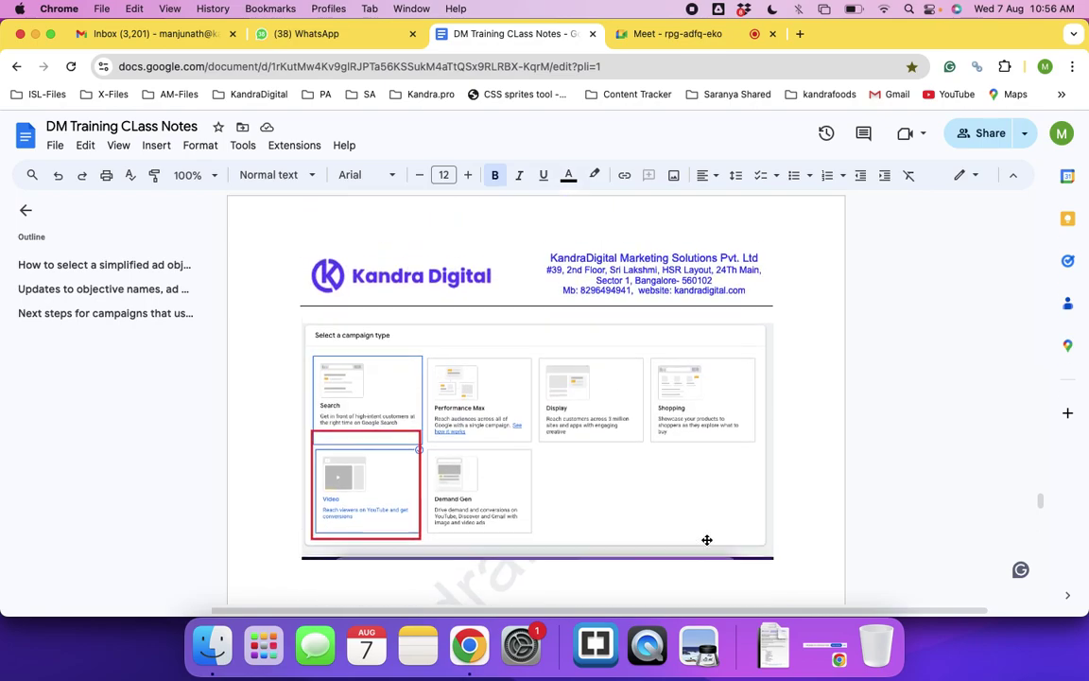
pyautogui.scroll(1, 705, 538)
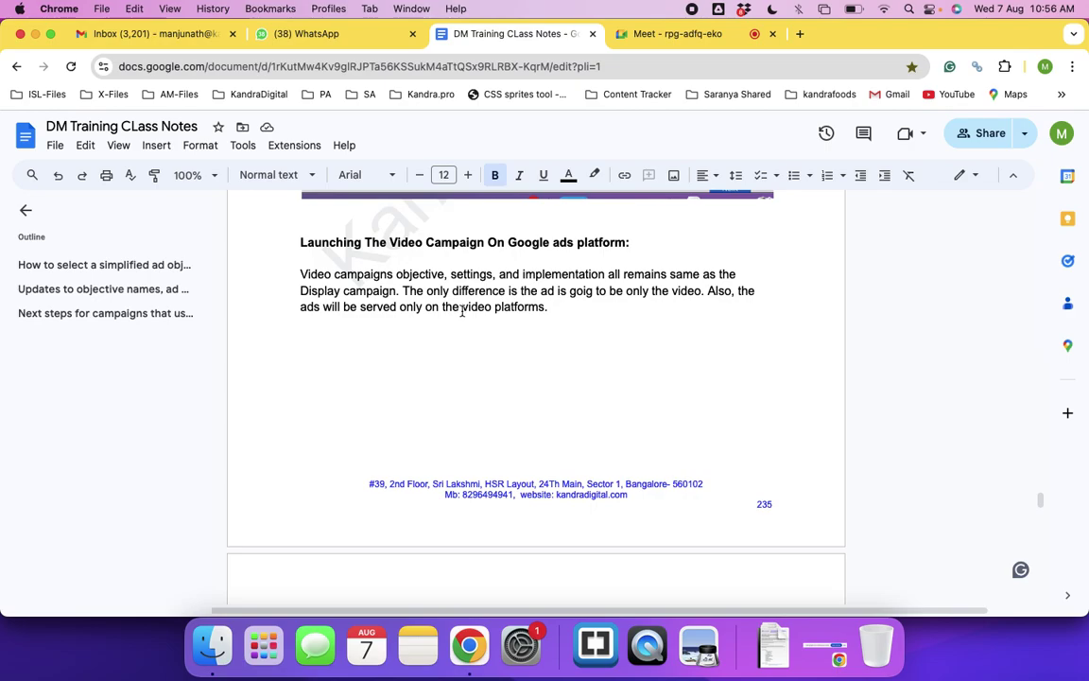
pyautogui.moveTo(495, 310); pyautogui.dragTo(545, 308)
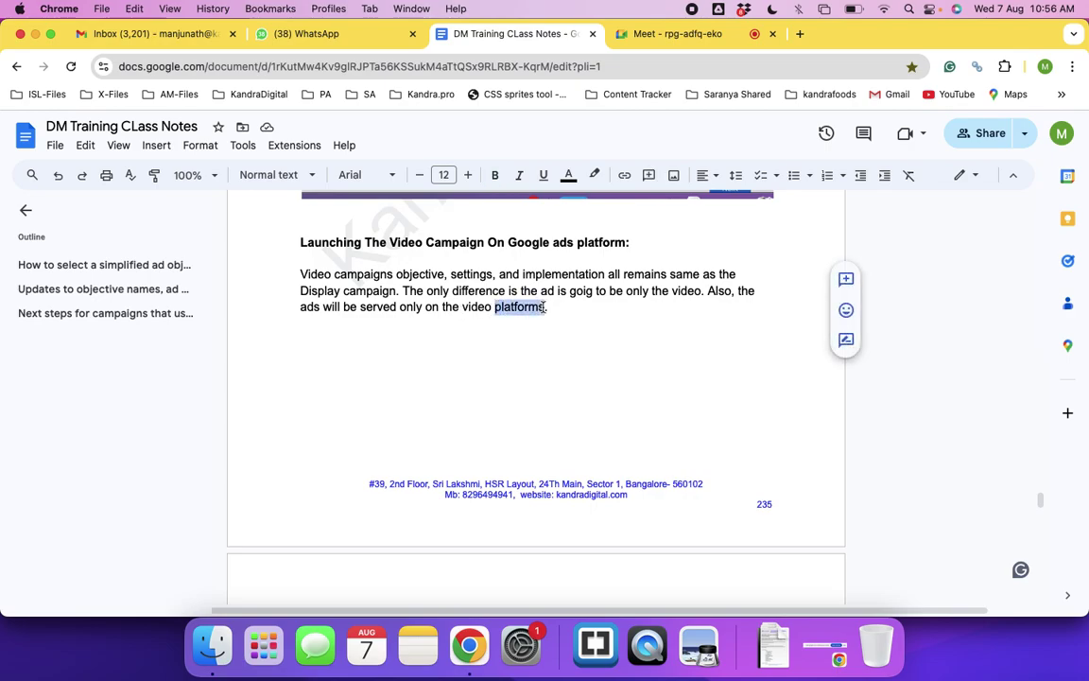
pyautogui.click(438, 307)
pyautogui.write('youtube and')
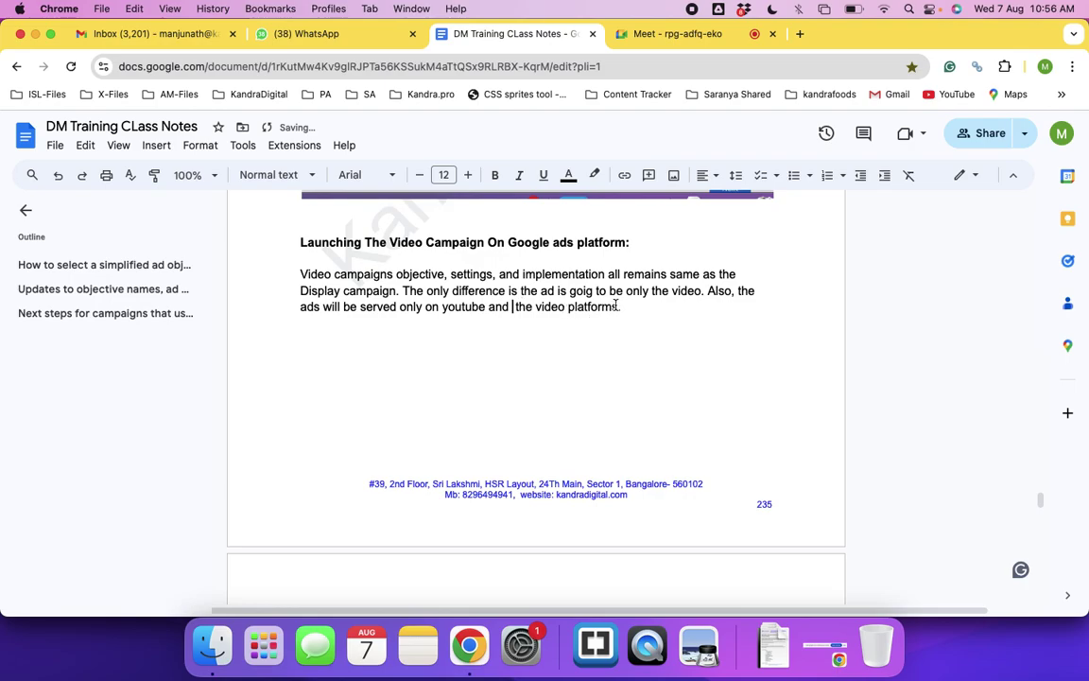
# Reword "the video platforms" in the paragraph's last sentence to "the video partners of the Google display network"
pyautogui.click(617, 306)
pyautogui.press('BackSpace')
pyautogui.press('BackSpace')
pyautogui.press('BackSpace')
pyautogui.press('BackSpace')
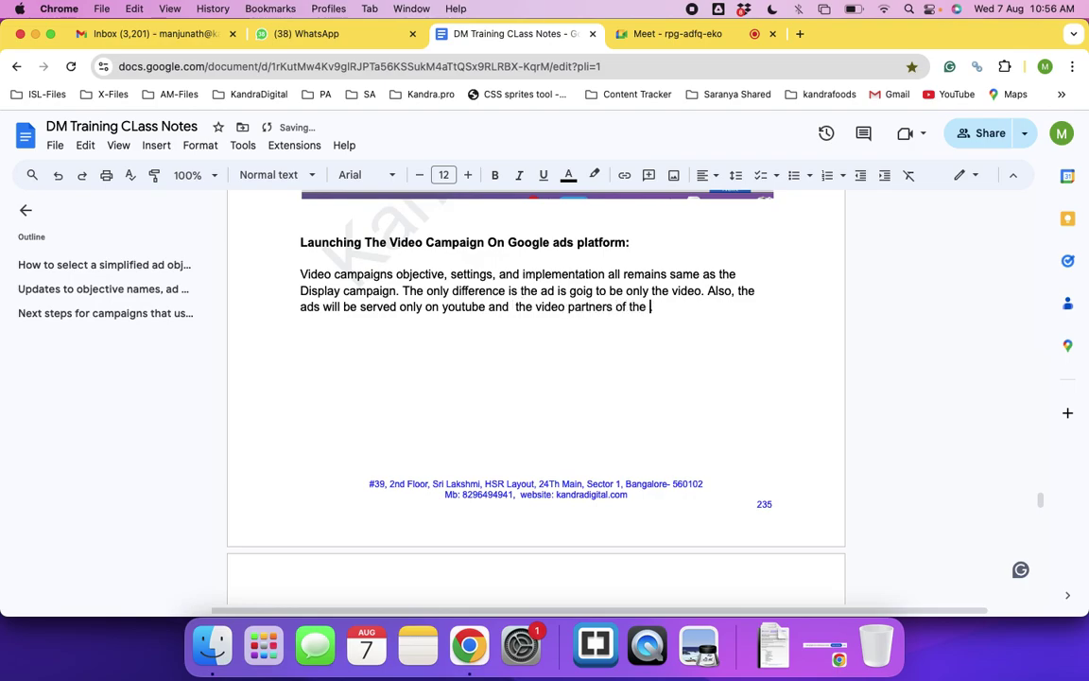
pyautogui.write('Google display network')
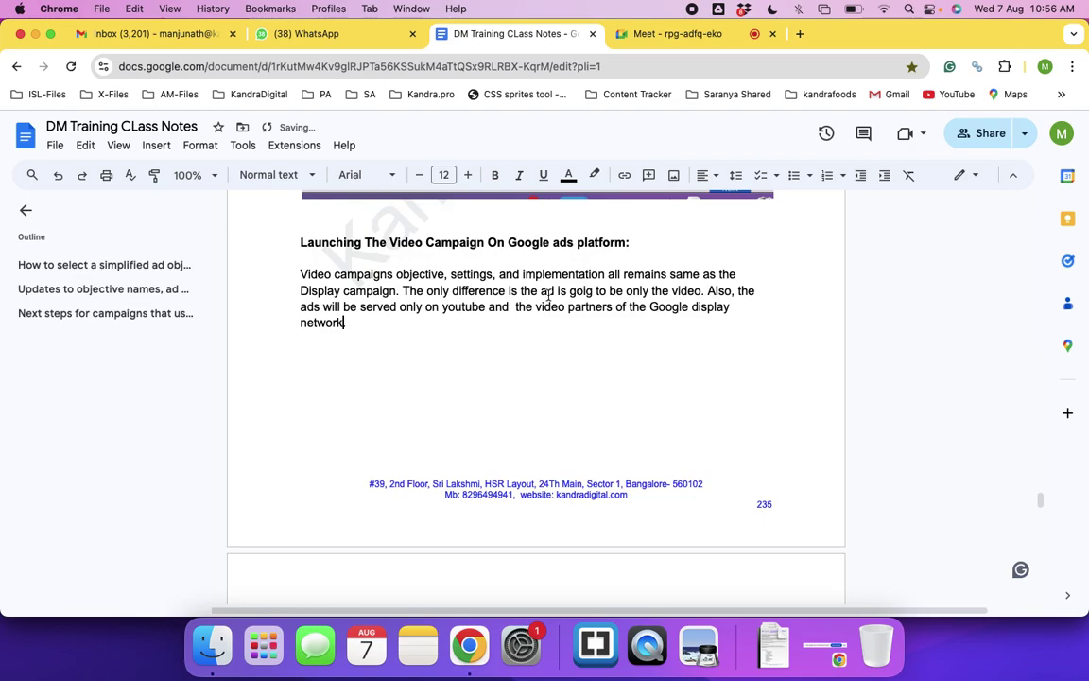
pyautogui.scroll(-10, 547, 293)
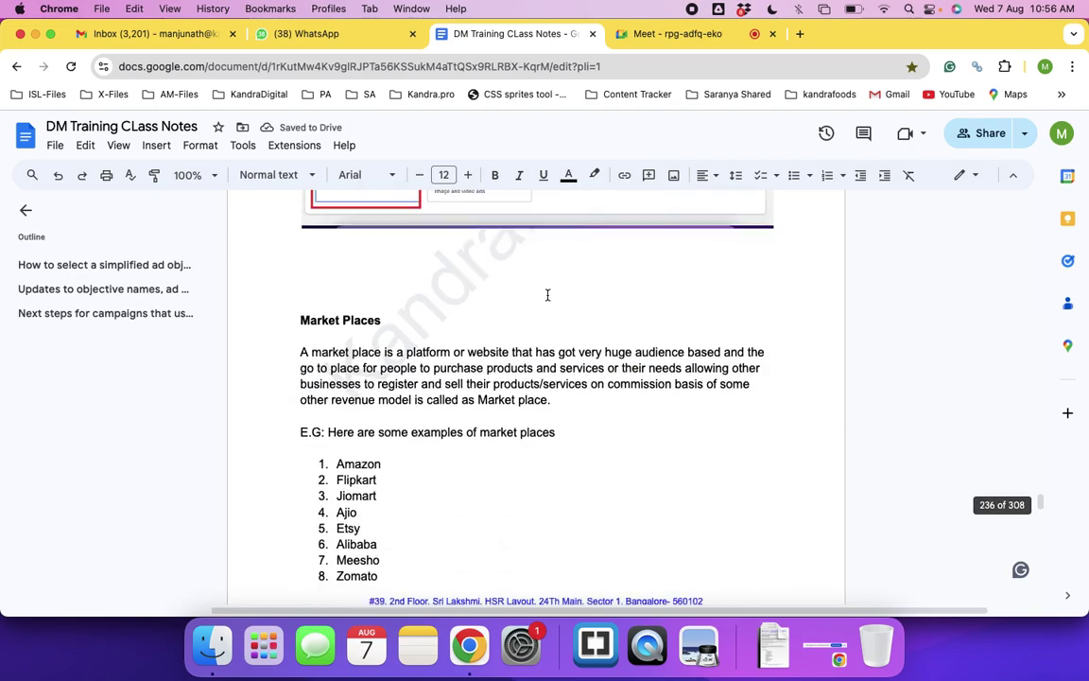
# Return to the new campaign in Google Ads and examine its YouTube, Google TV and video partner network settings
pyautogui.press('super+grave')
pyautogui.scroll(-3, 546, 299)
pyautogui.scroll(1, 547, 299)
pyautogui.scroll(3, 547, 300)
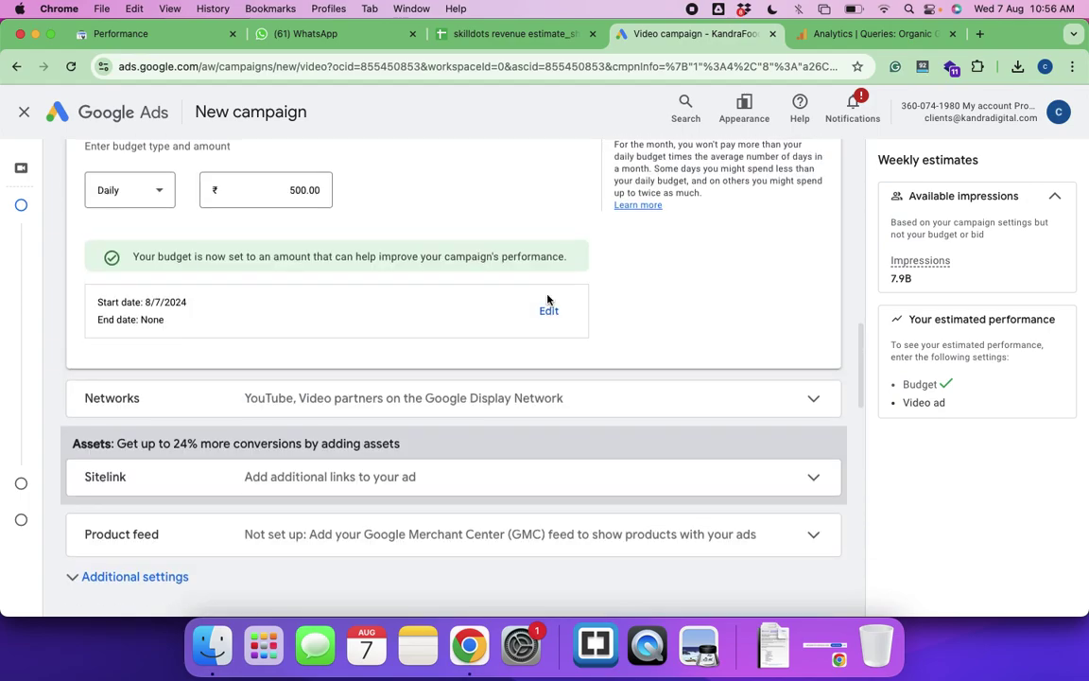
pyautogui.scroll(-1, 546, 300)
pyautogui.scroll(-2, 546, 300)
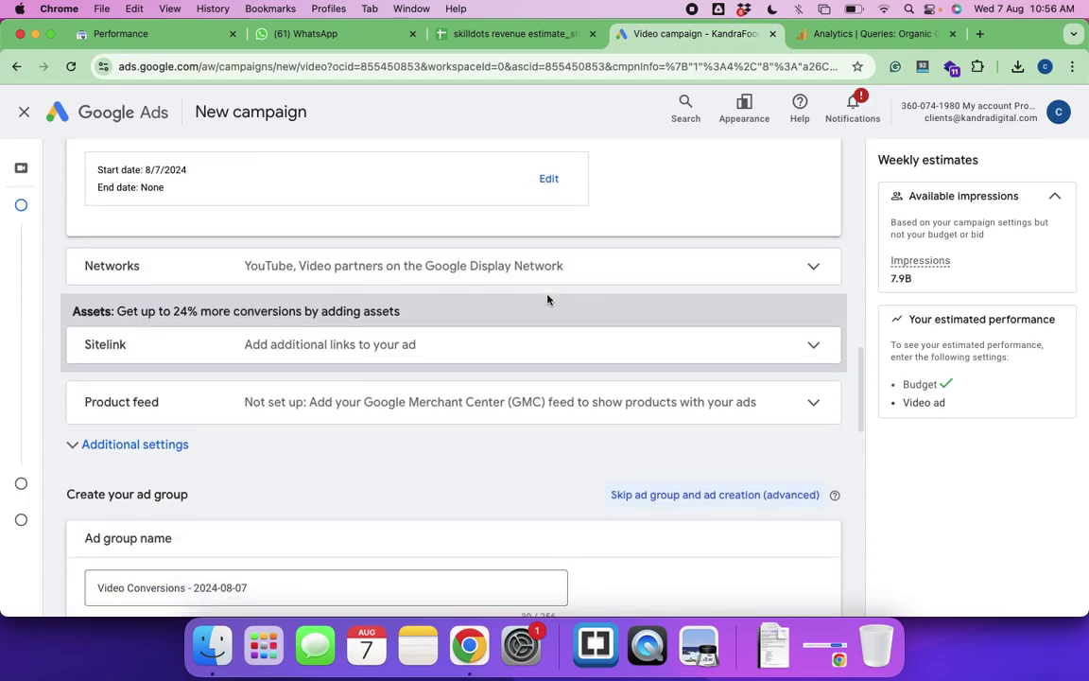
pyautogui.click(814, 268)
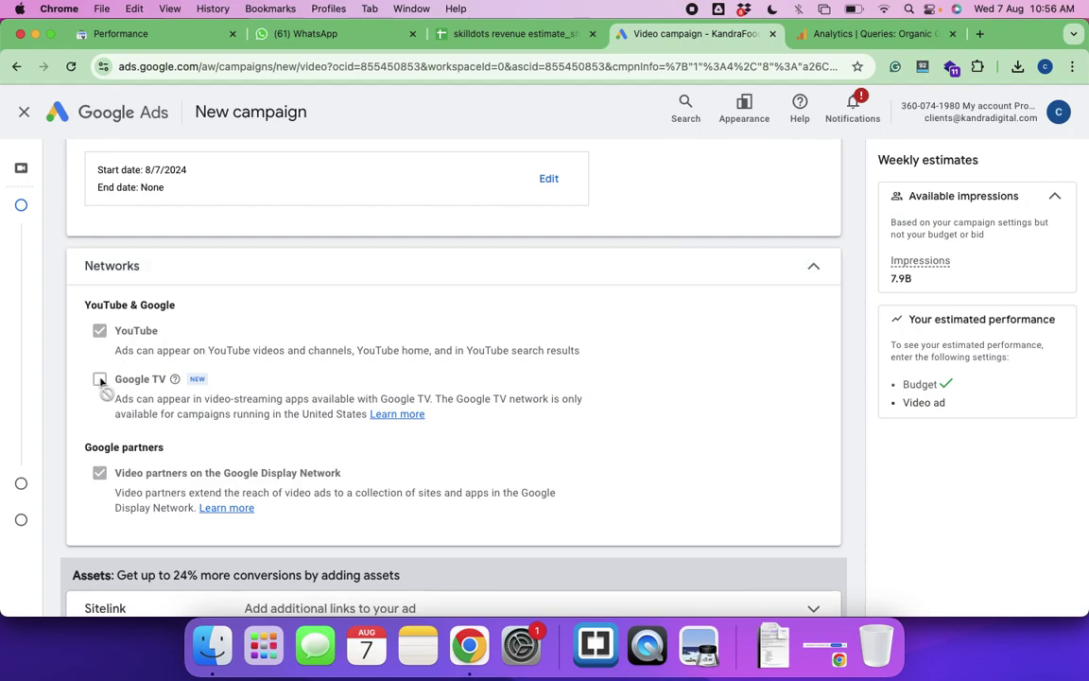
pyautogui.moveTo(99, 382)
pyautogui.scroll(-4, 482, 392)
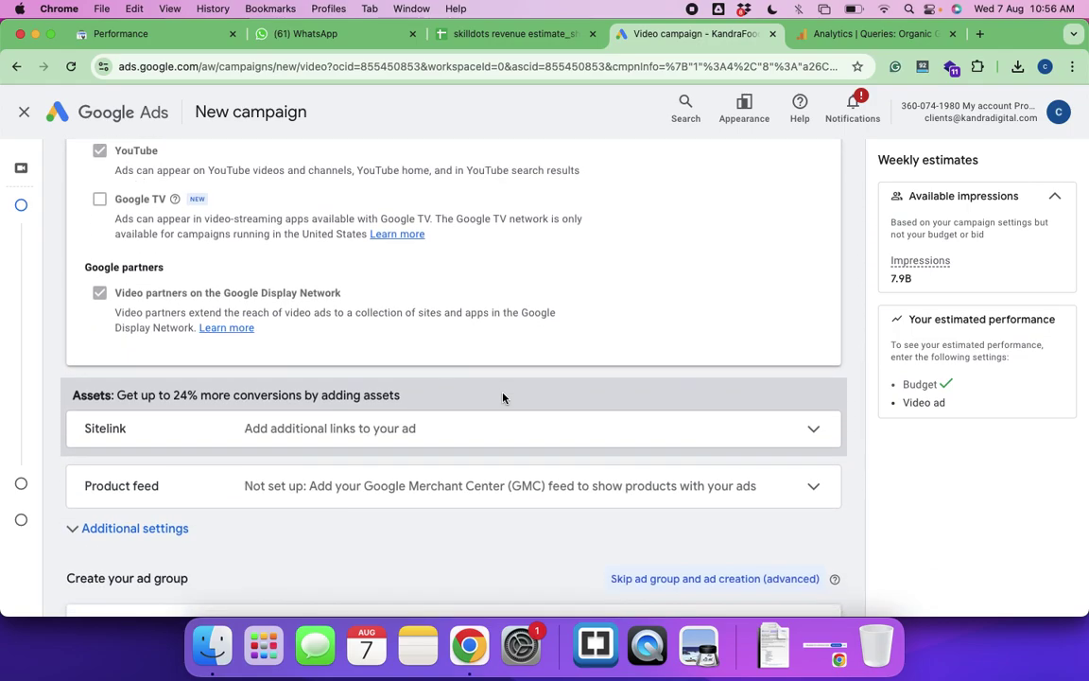
# Open the campaign-level sitelink assets and look through the existing sitelinks
pyautogui.scroll(-1, 502, 398)
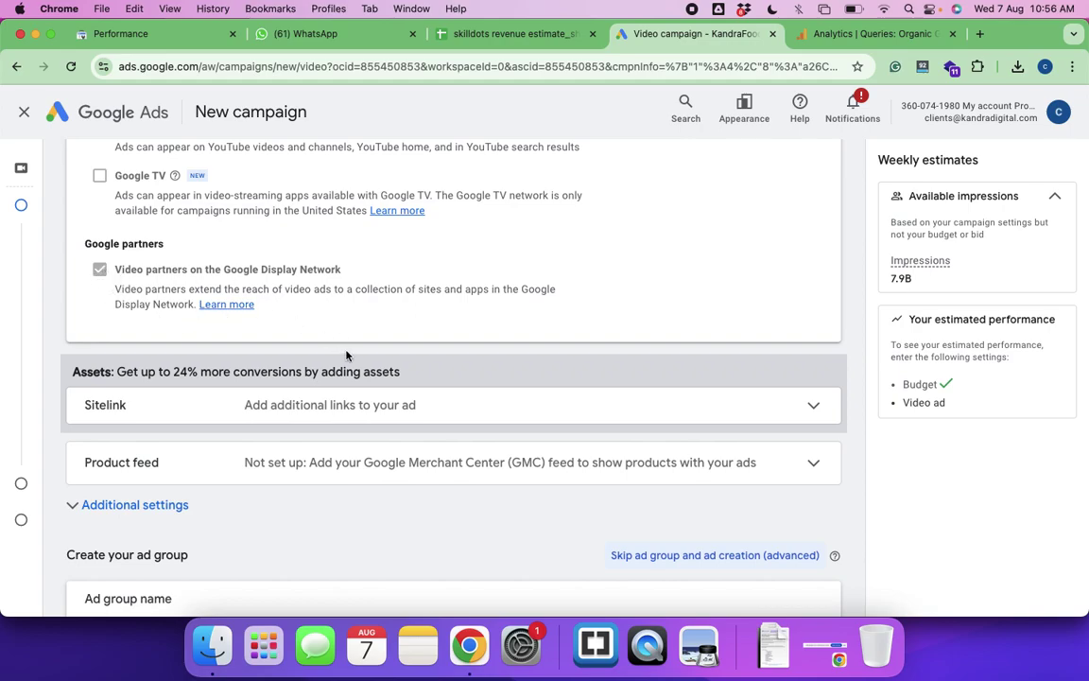
pyautogui.scroll(-2, 331, 340)
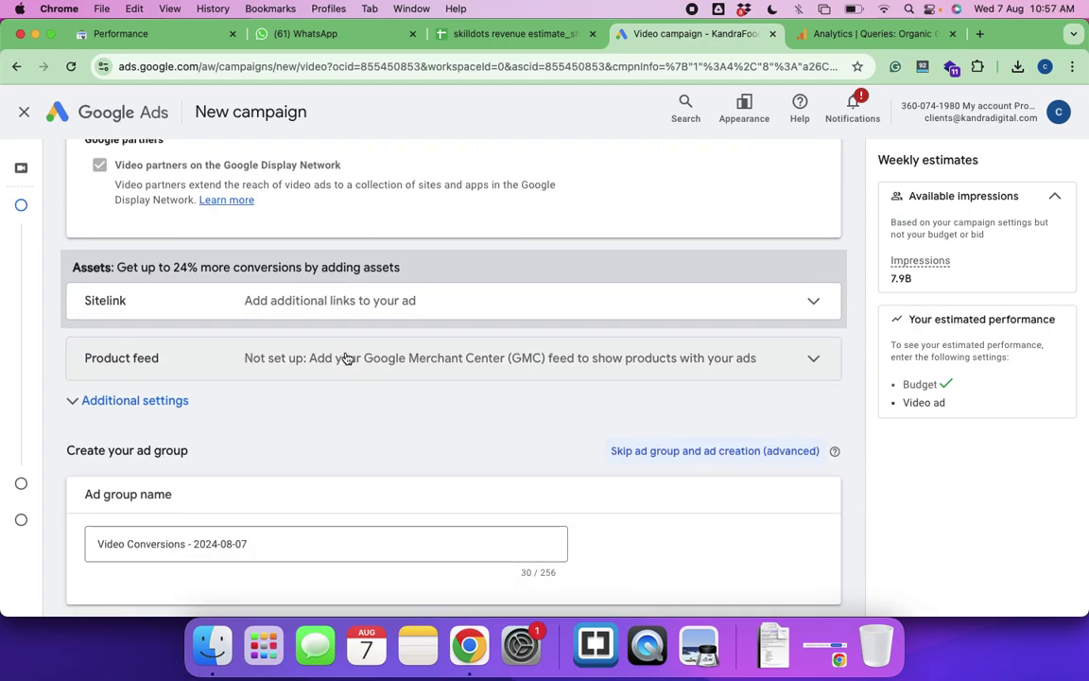
pyautogui.scroll(-1, 347, 359)
pyautogui.scroll(2, 347, 358)
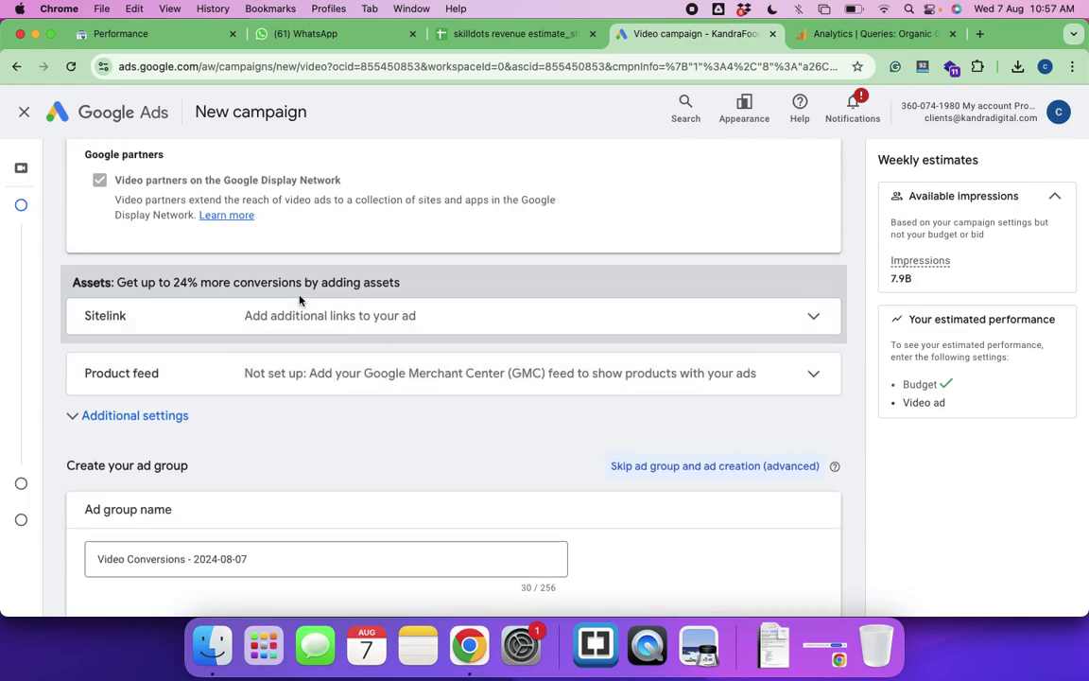
pyautogui.click(348, 315)
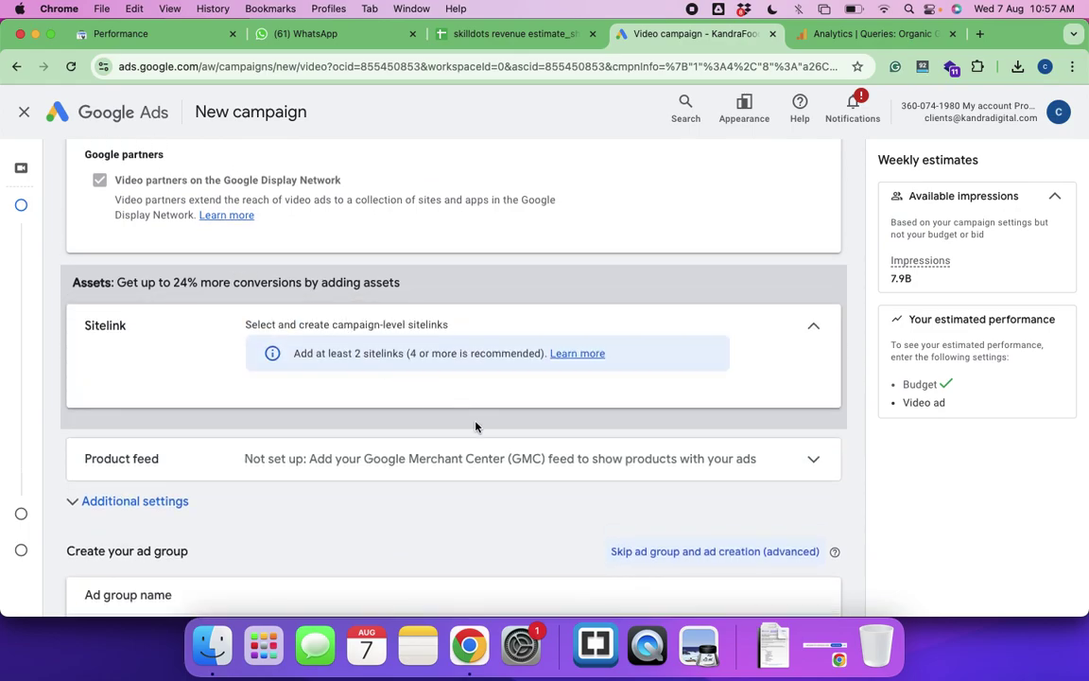
pyautogui.scroll(-5, 383, 486)
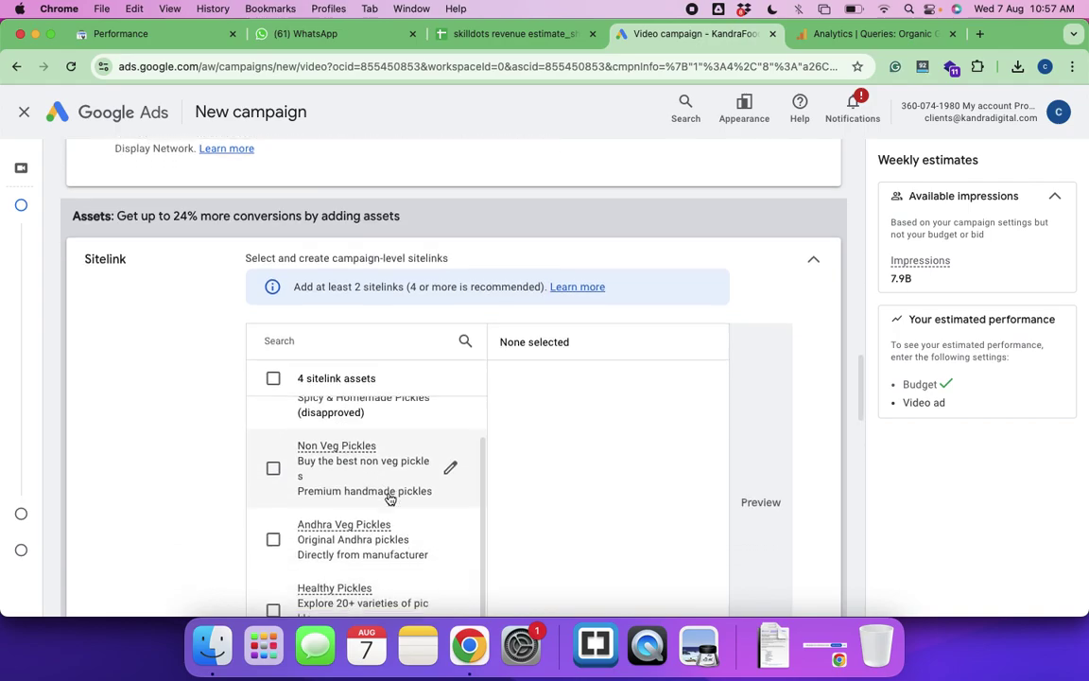
pyautogui.scroll(-3, 390, 498)
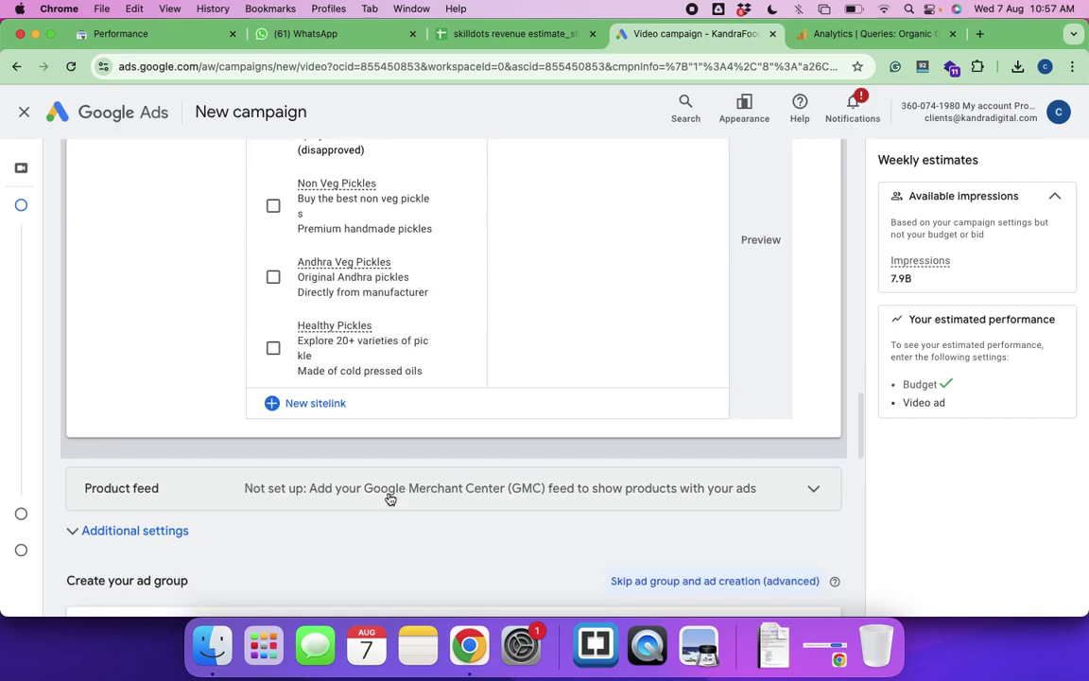
pyautogui.scroll(8, 389, 498)
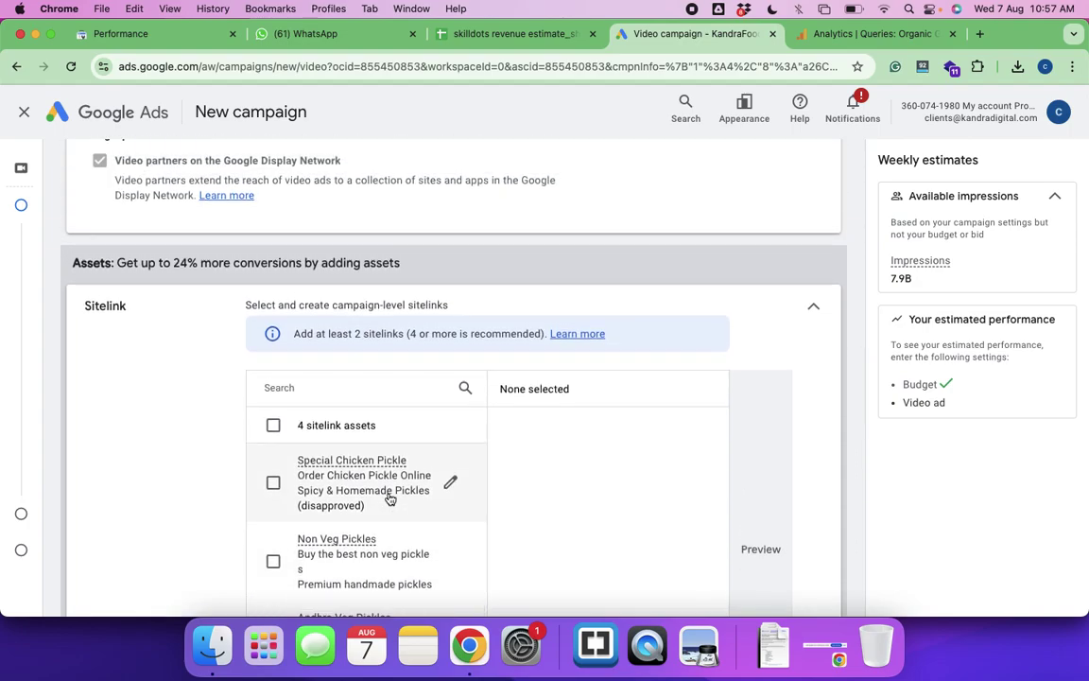
pyautogui.scroll(-2, 389, 498)
pyautogui.scroll(2, 425, 498)
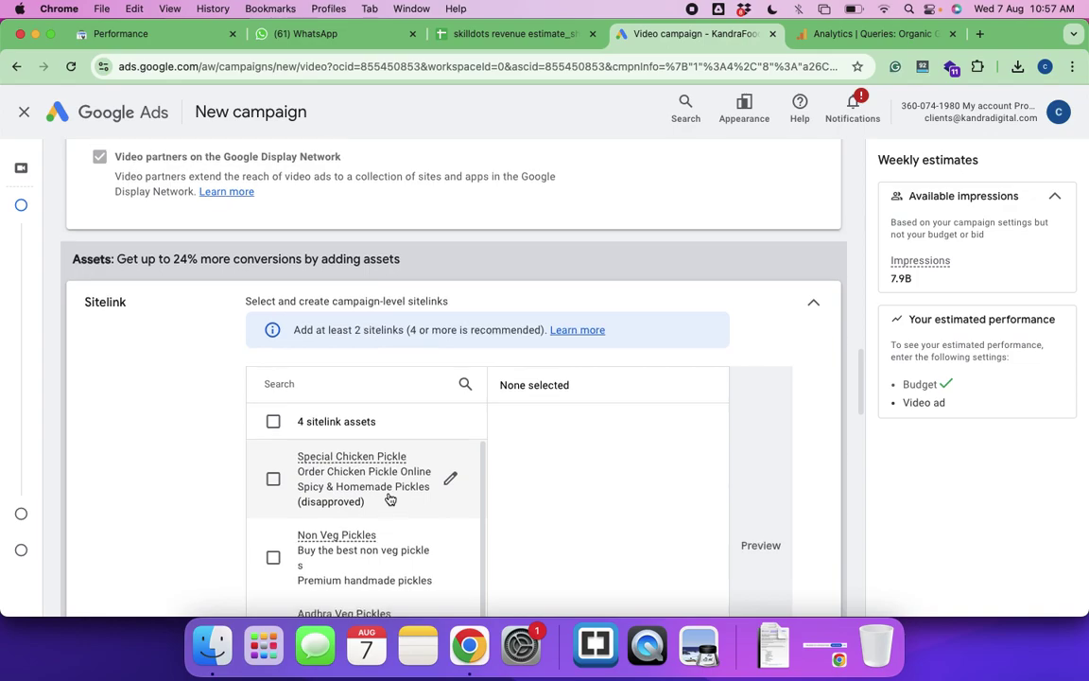
# Add the Special Chicken Pickle, Non Veg Pickles and Andhra Veg Pickles sitelinks to the campaign
pyautogui.click(273, 482)
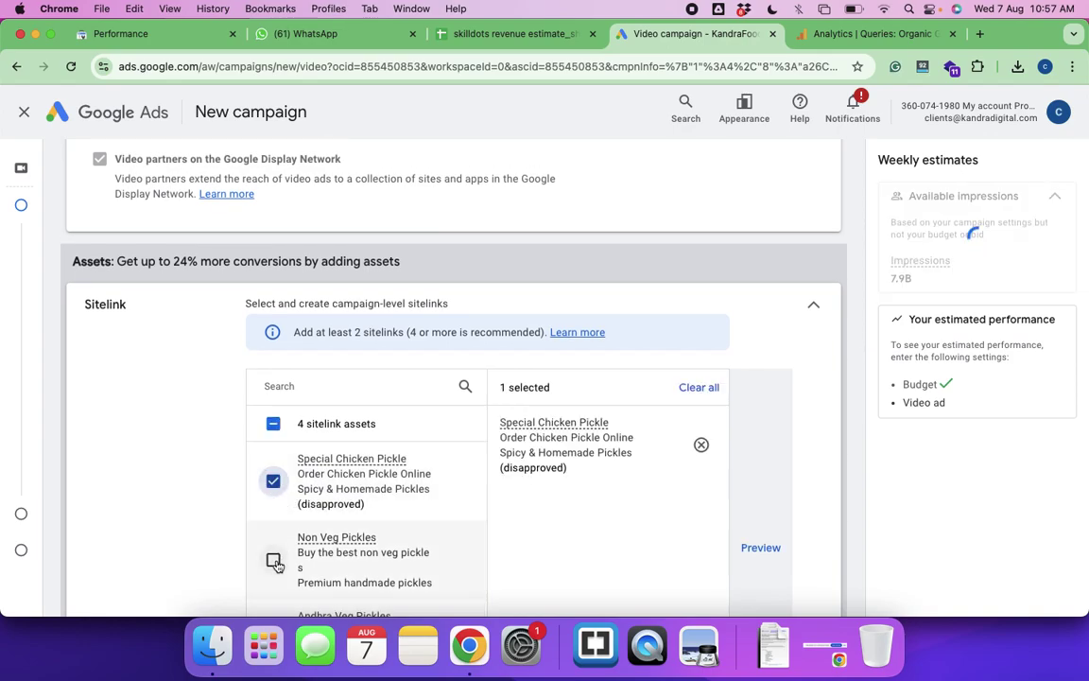
pyautogui.click(273, 561)
pyautogui.scroll(-4, 275, 565)
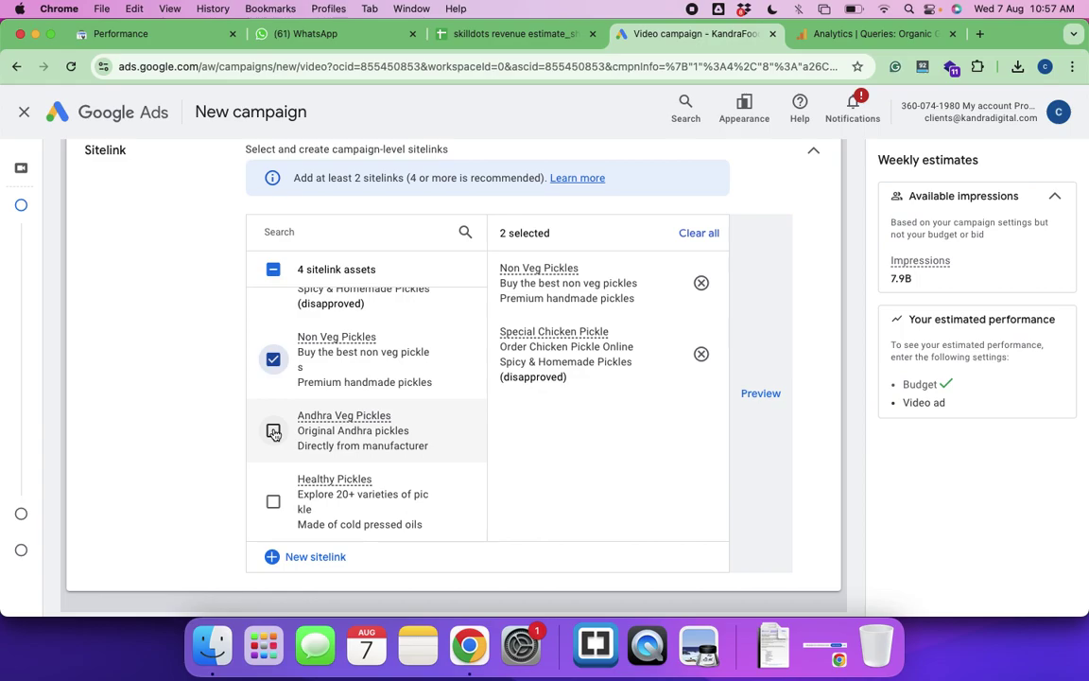
pyautogui.click(274, 431)
pyautogui.scroll(-5, 450, 435)
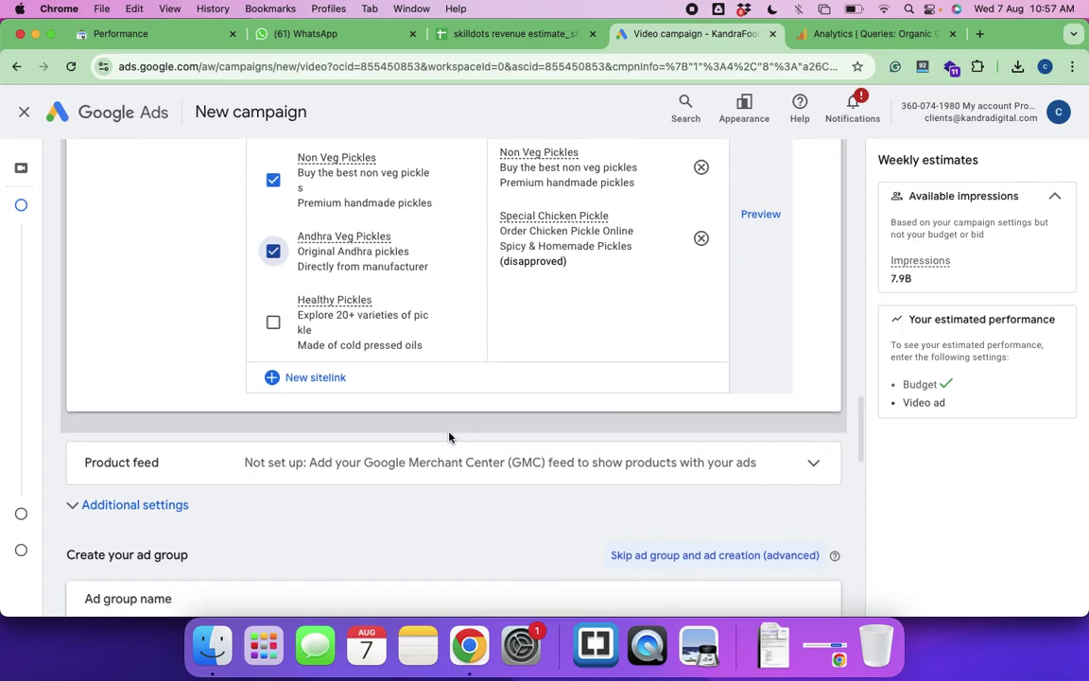
pyautogui.scroll(6, 450, 437)
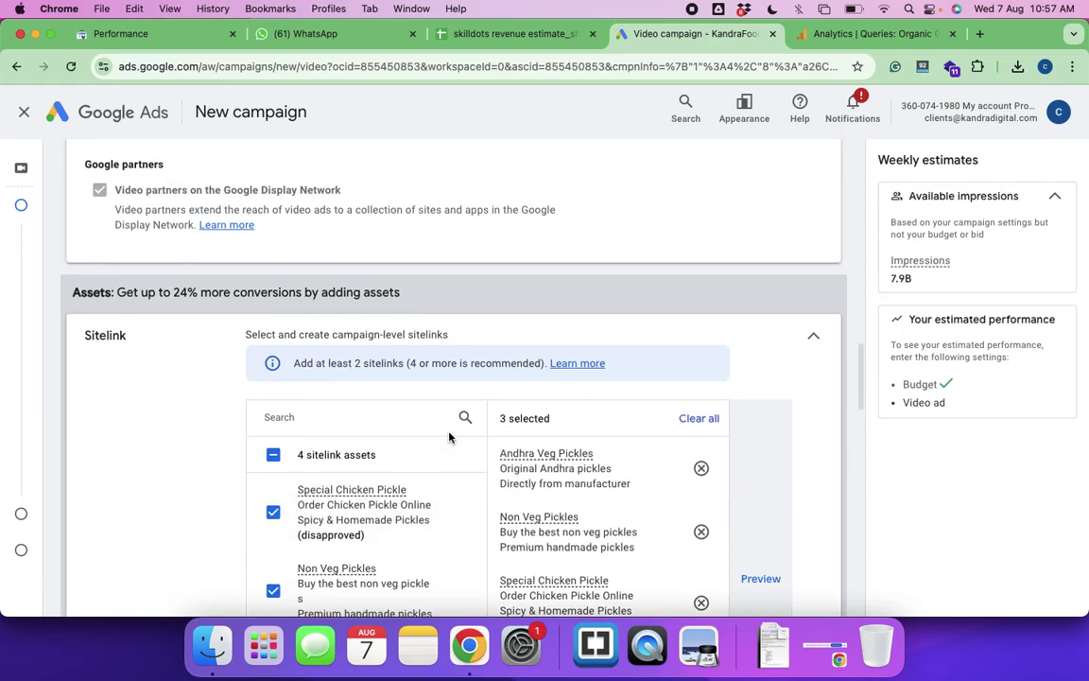
pyautogui.click(813, 340)
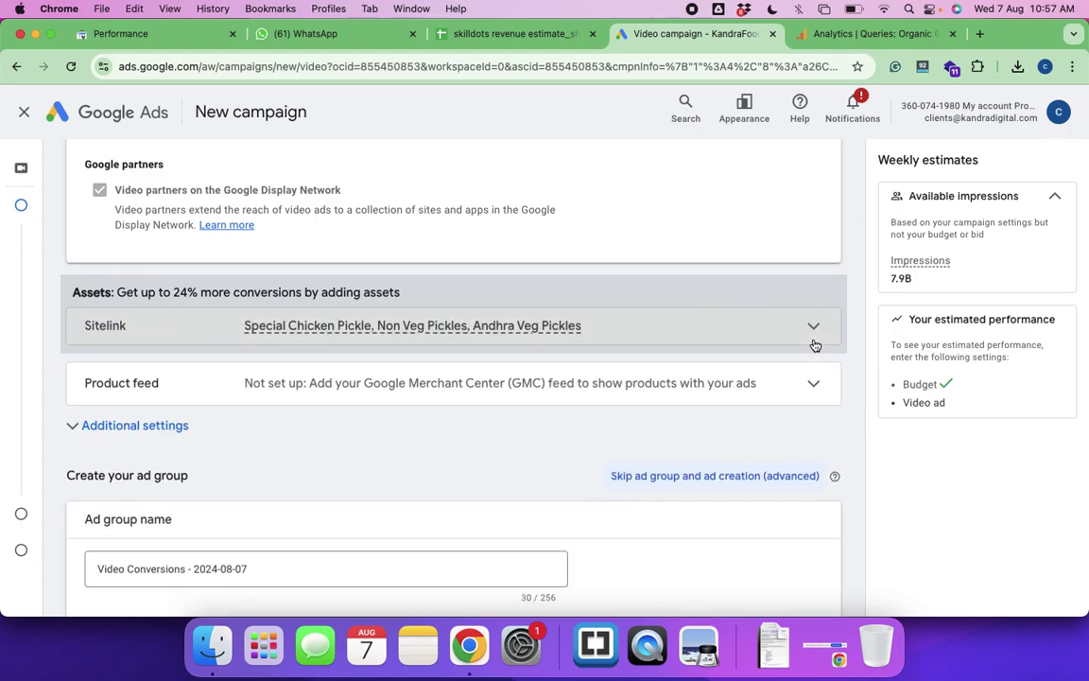
# Preview how the selected sitelinks appear in a YouTube mobile ad
pyautogui.click(814, 345)
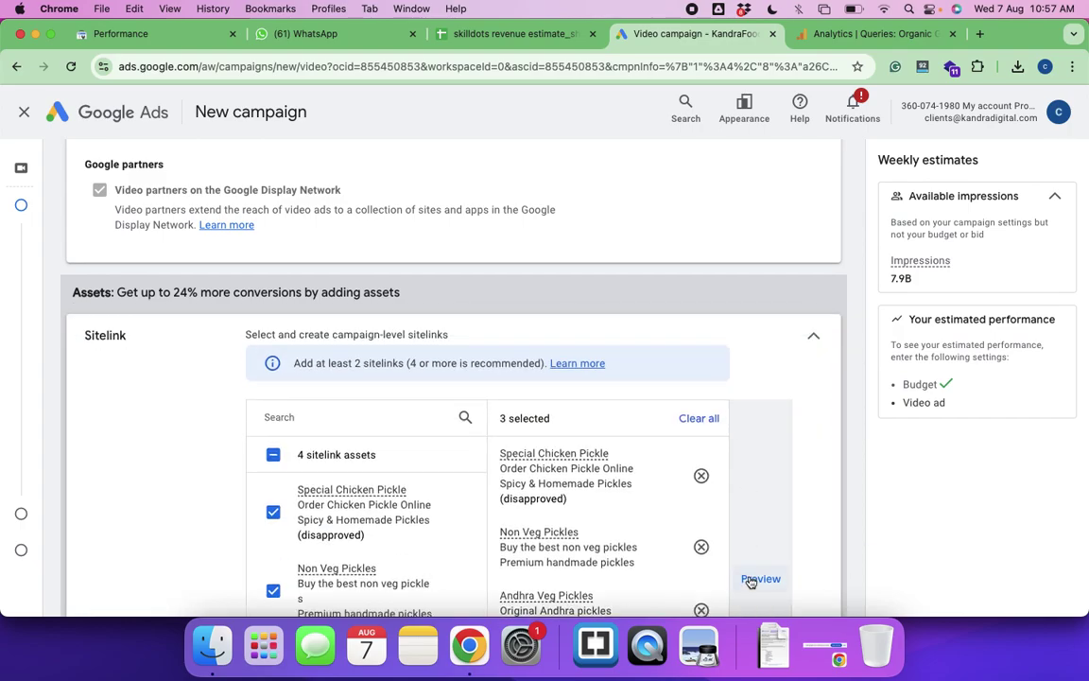
pyautogui.click(756, 577)
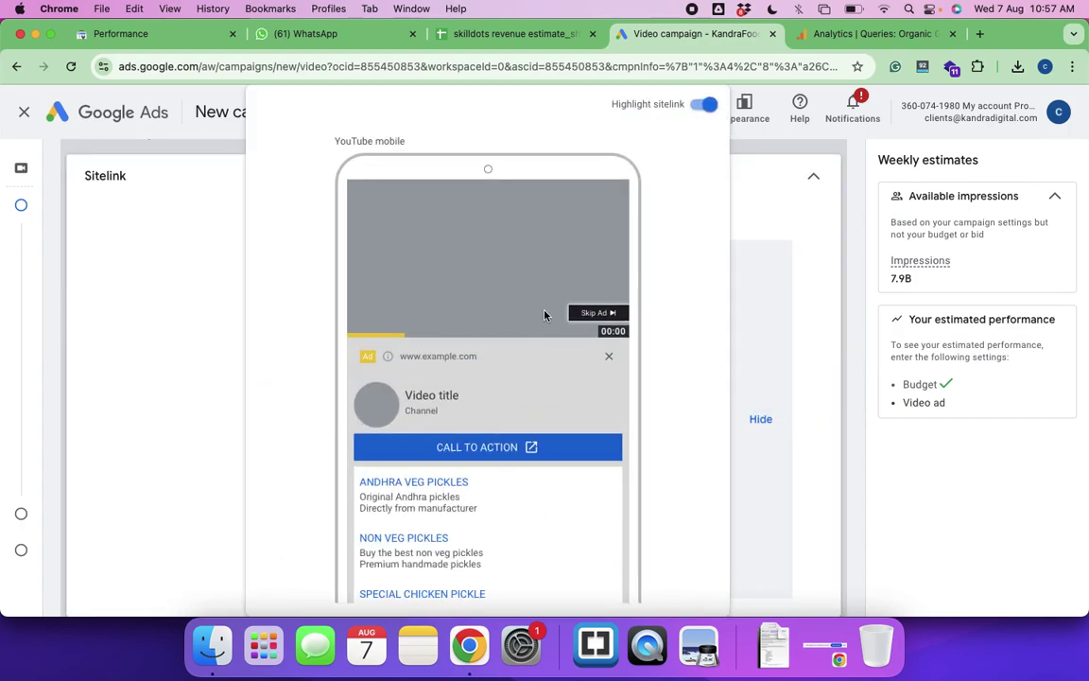
pyautogui.scroll(-1, 480, 550)
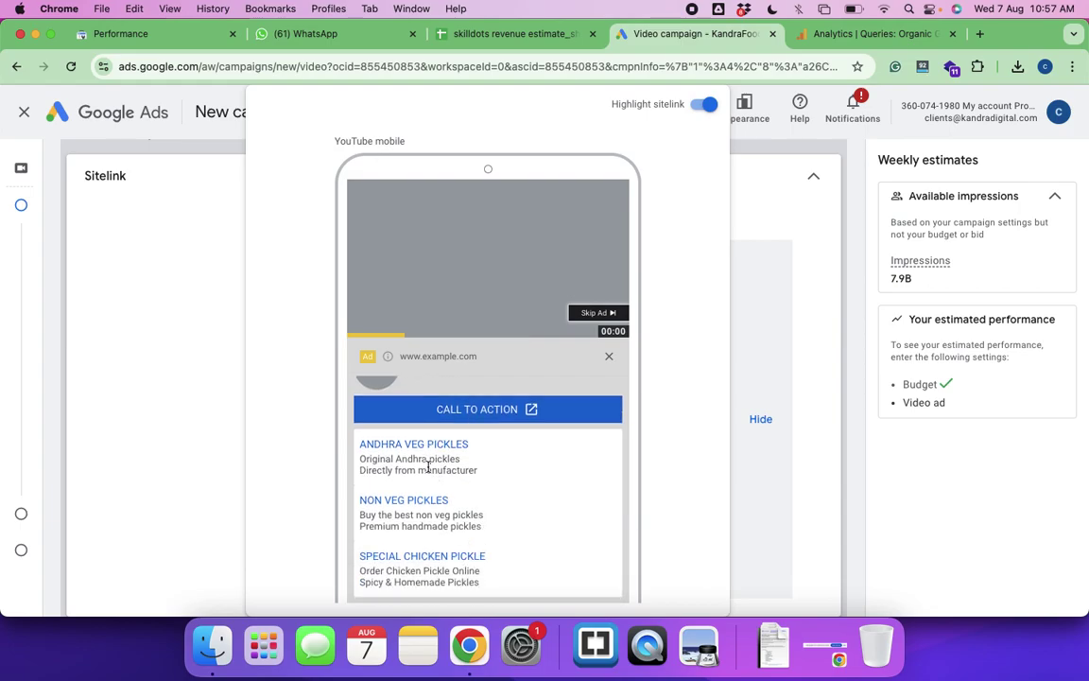
pyautogui.scroll(1, 478, 461)
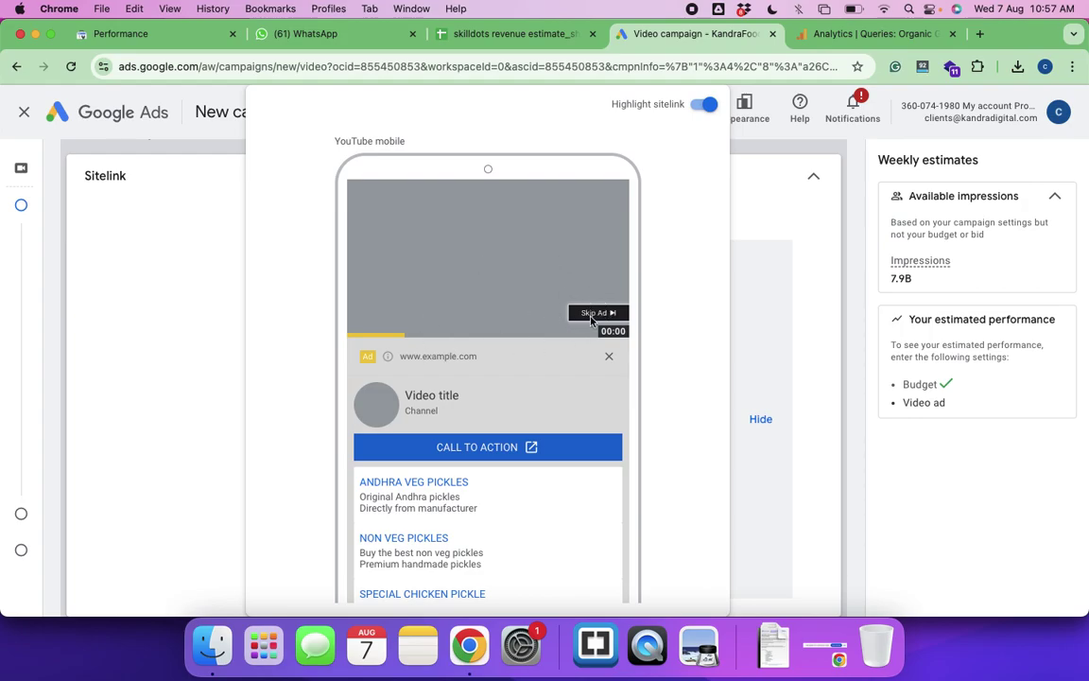
# Look through the sitelinks in the YouTube mobile ad preview and close the preview
pyautogui.scroll(-2, 647, 283)
pyautogui.scroll(2, 643, 285)
pyautogui.click(744, 283)
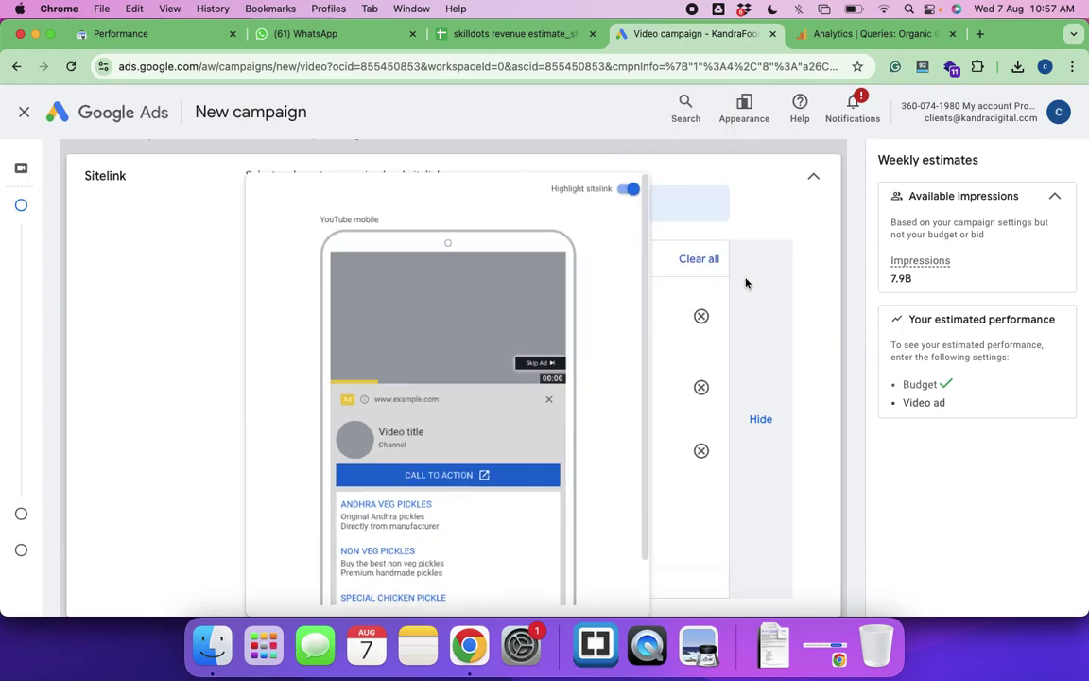
# Enable the Google Merchant Center feed in the campaign's product feed settings to show products with the ads
pyautogui.scroll(-4, 595, 416)
pyautogui.scroll(-2, 597, 416)
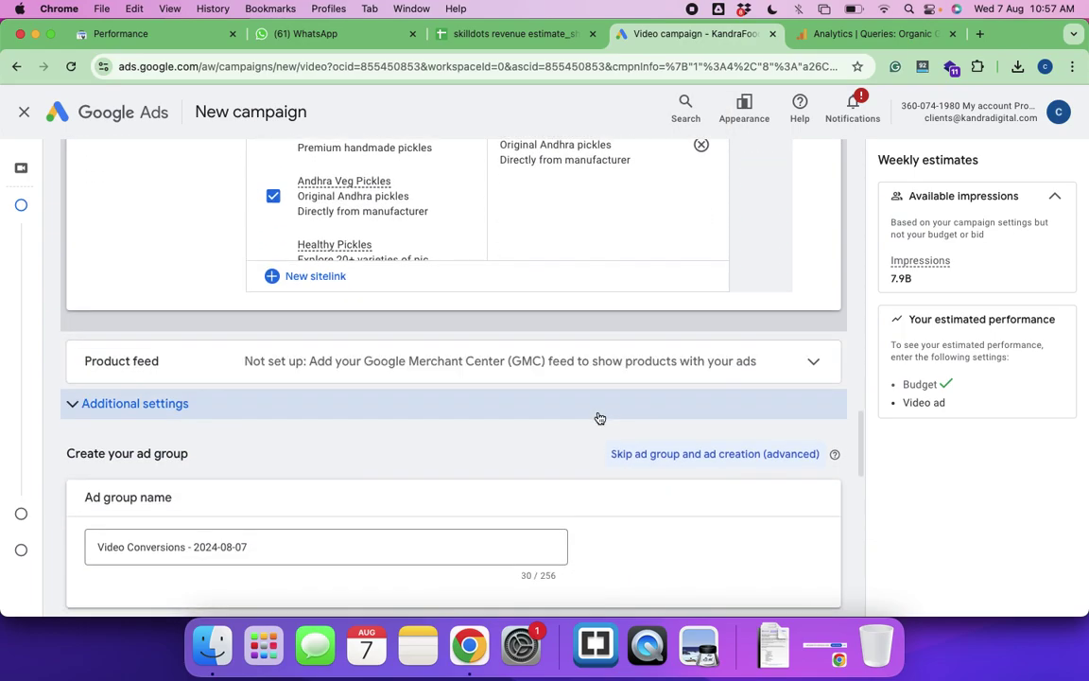
pyautogui.click(244, 375)
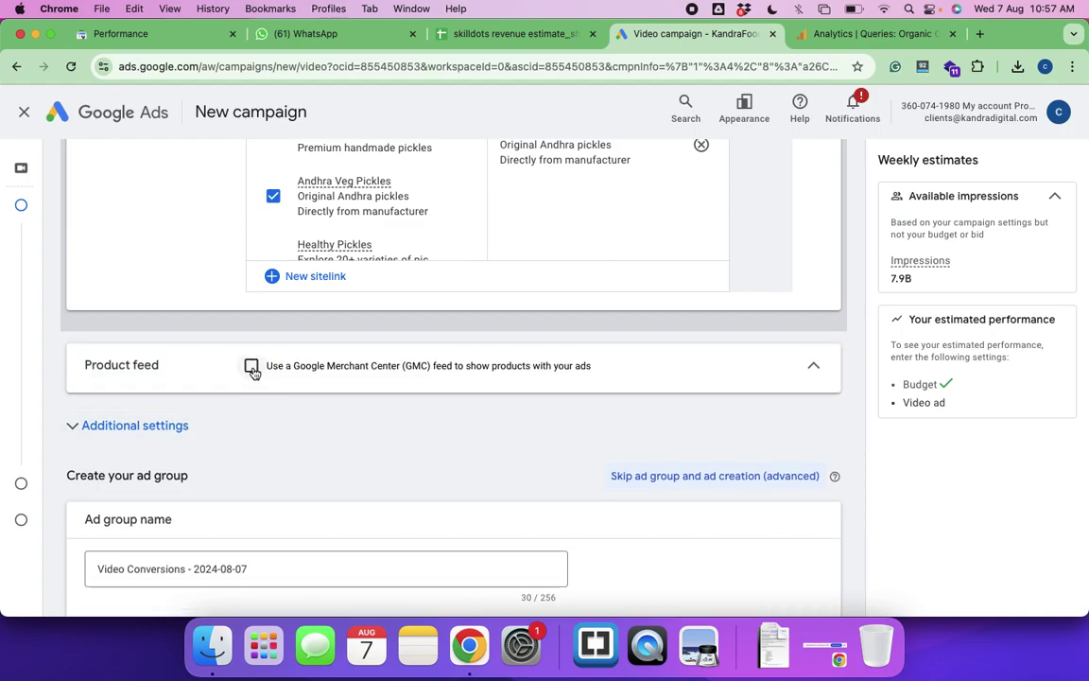
pyautogui.click(252, 369)
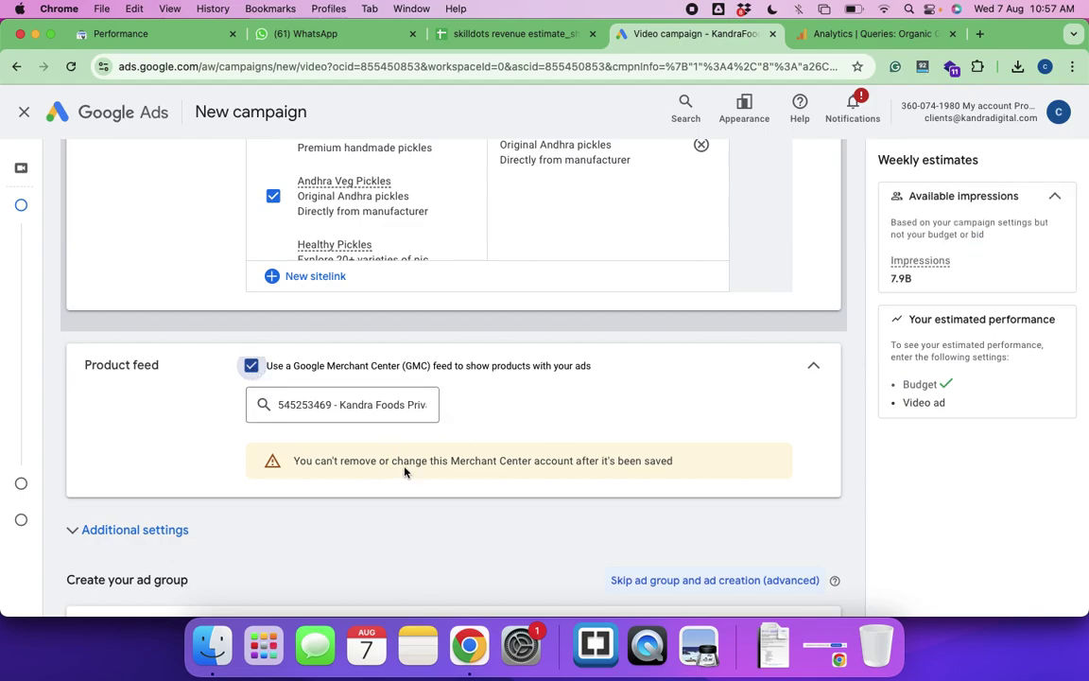
# Reopen the sitelink preview and compare the YouTube mobile ad with sitelink highlighting off and on
pyautogui.scroll(5, 741, 378)
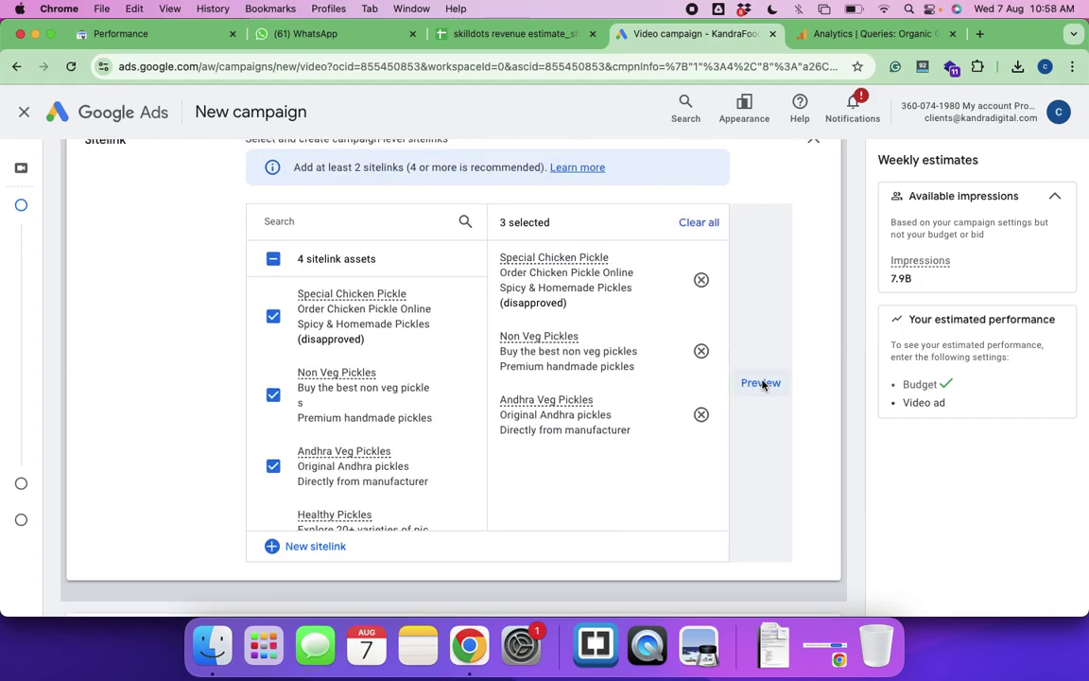
pyautogui.click(761, 383)
pyautogui.scroll(-1, 553, 450)
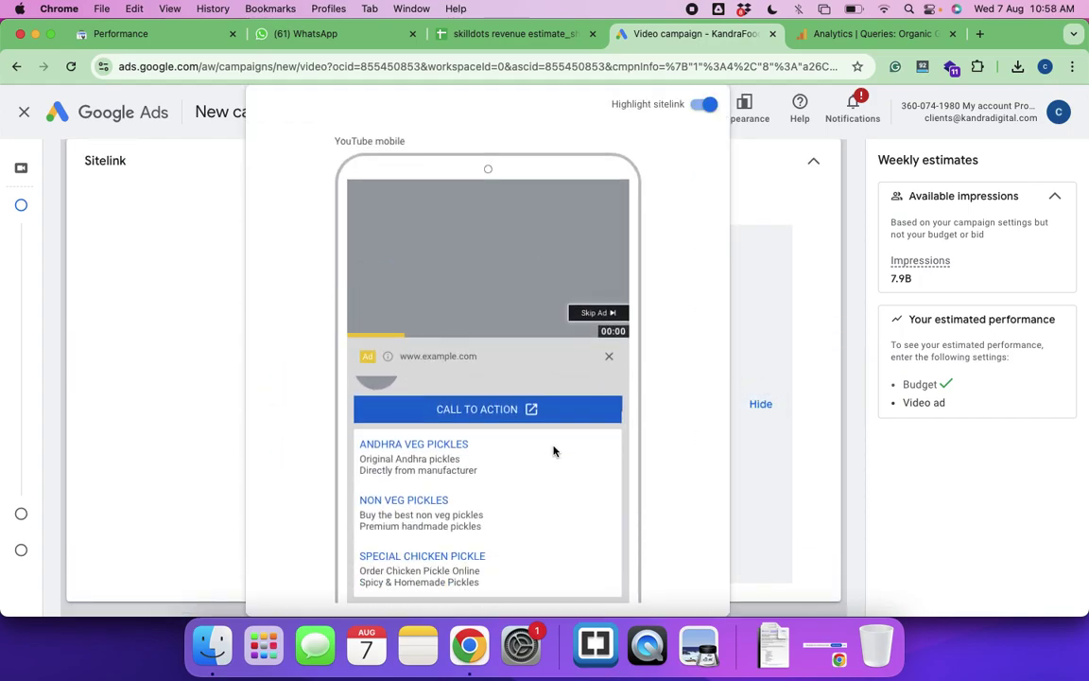
pyautogui.scroll(-2, 554, 451)
pyautogui.scroll(3, 554, 450)
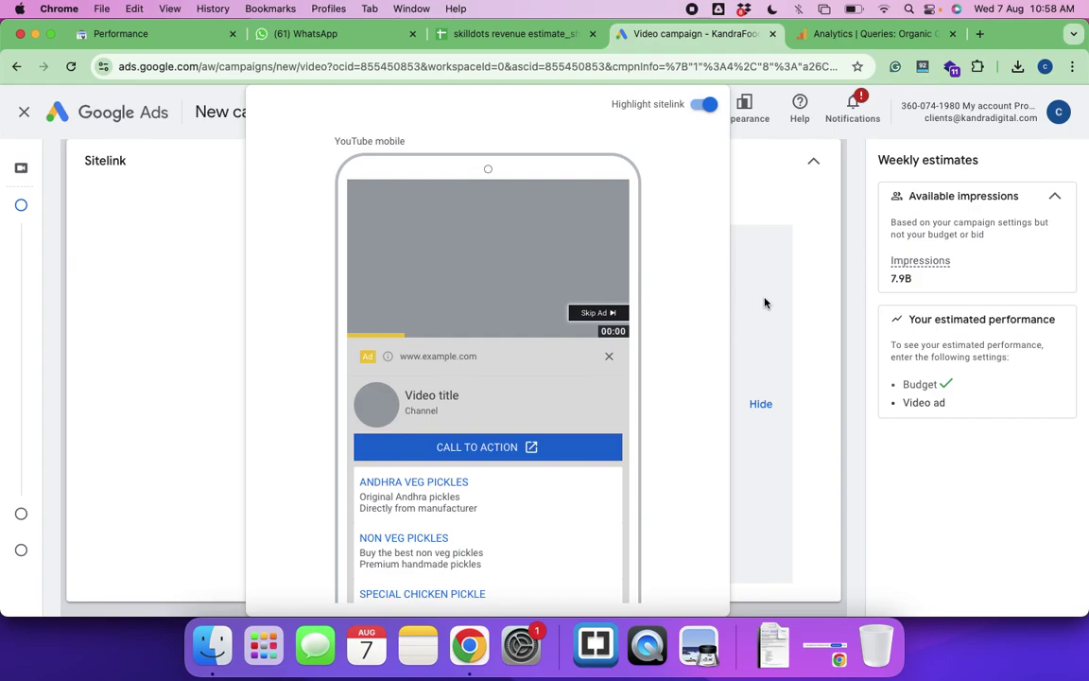
pyautogui.click(702, 105)
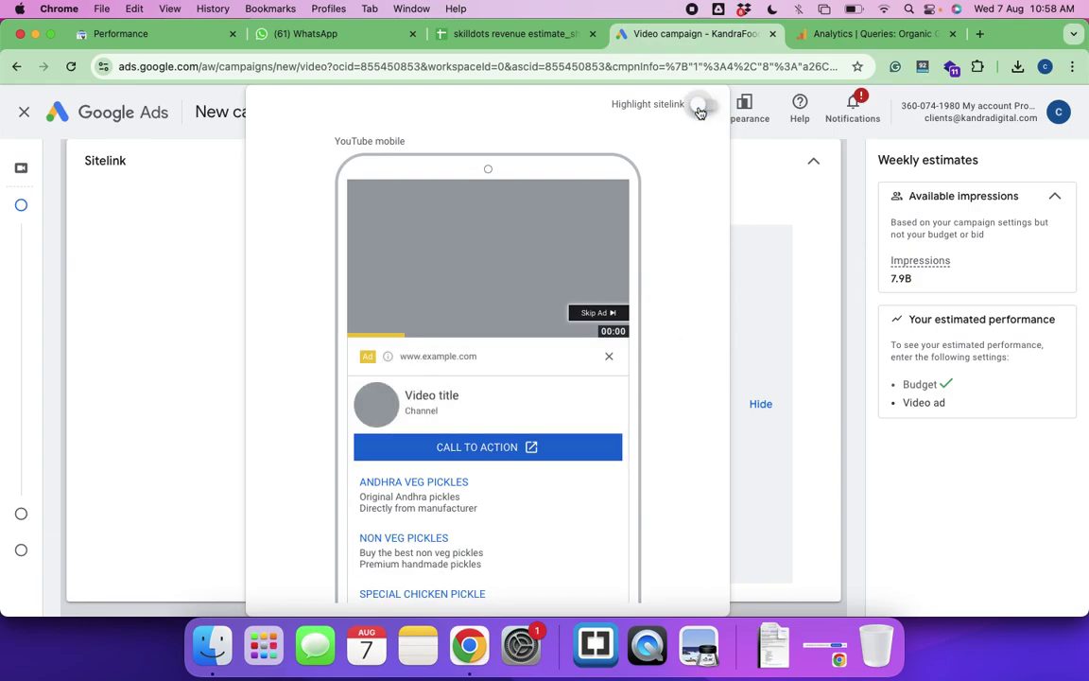
pyautogui.scroll(-1, 580, 462)
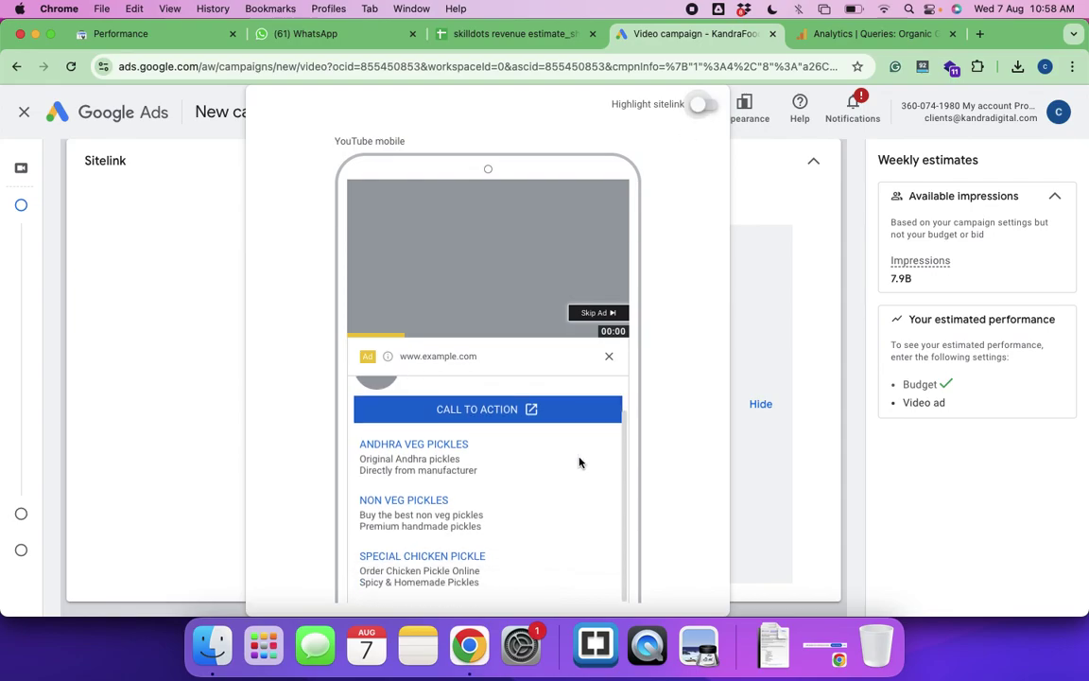
pyautogui.scroll(1, 579, 463)
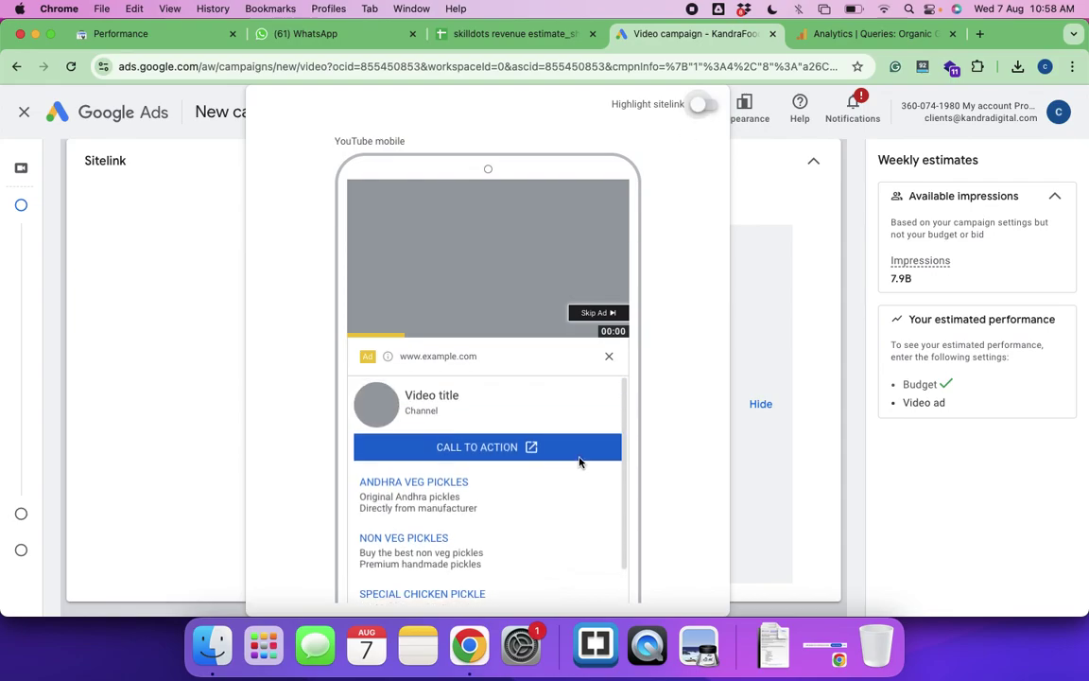
pyautogui.click(705, 105)
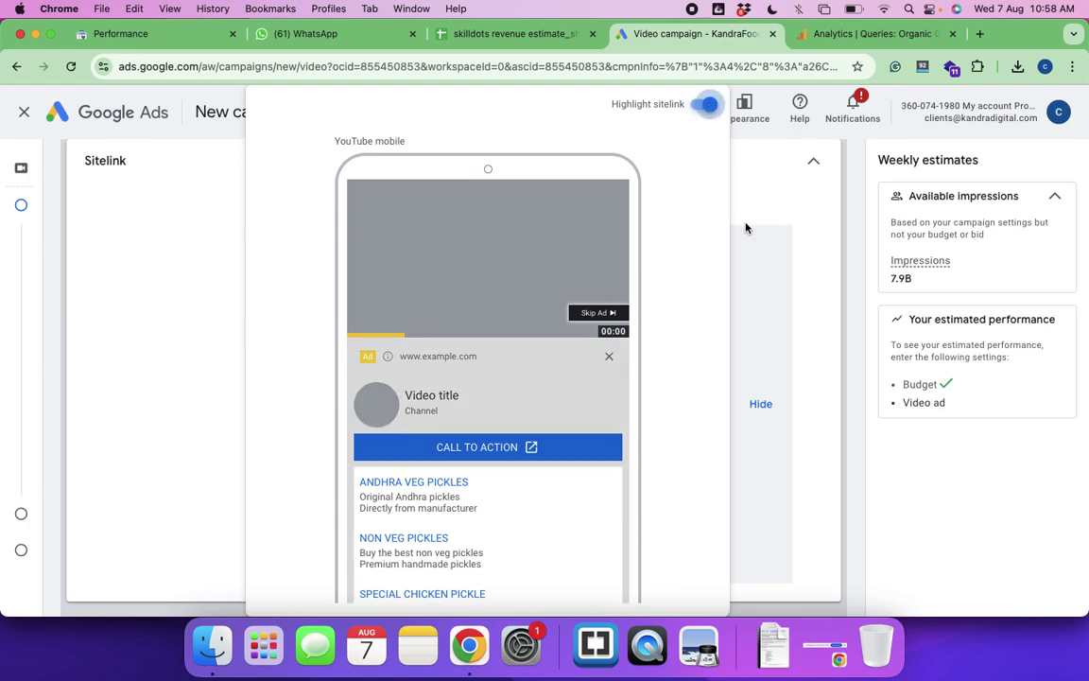
pyautogui.click(746, 225)
# Examine the ad group's product filter options and check them against the Merchant Center product feed setting
pyautogui.scroll(-1, 592, 383)
pyautogui.scroll(-10, 593, 383)
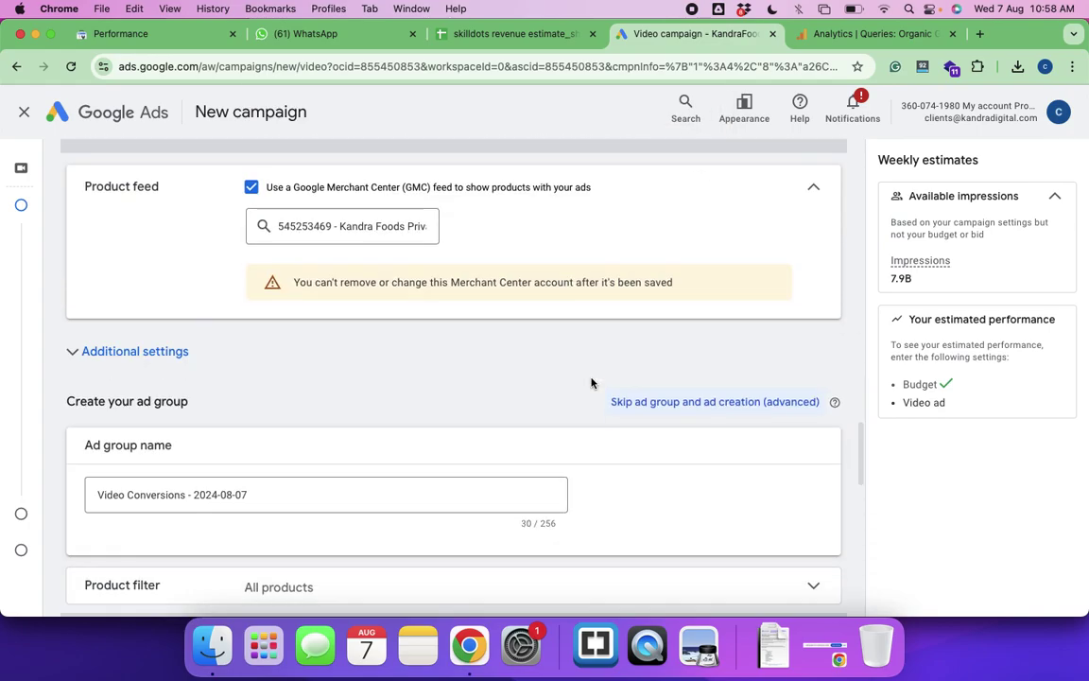
pyautogui.scroll(-2, 592, 383)
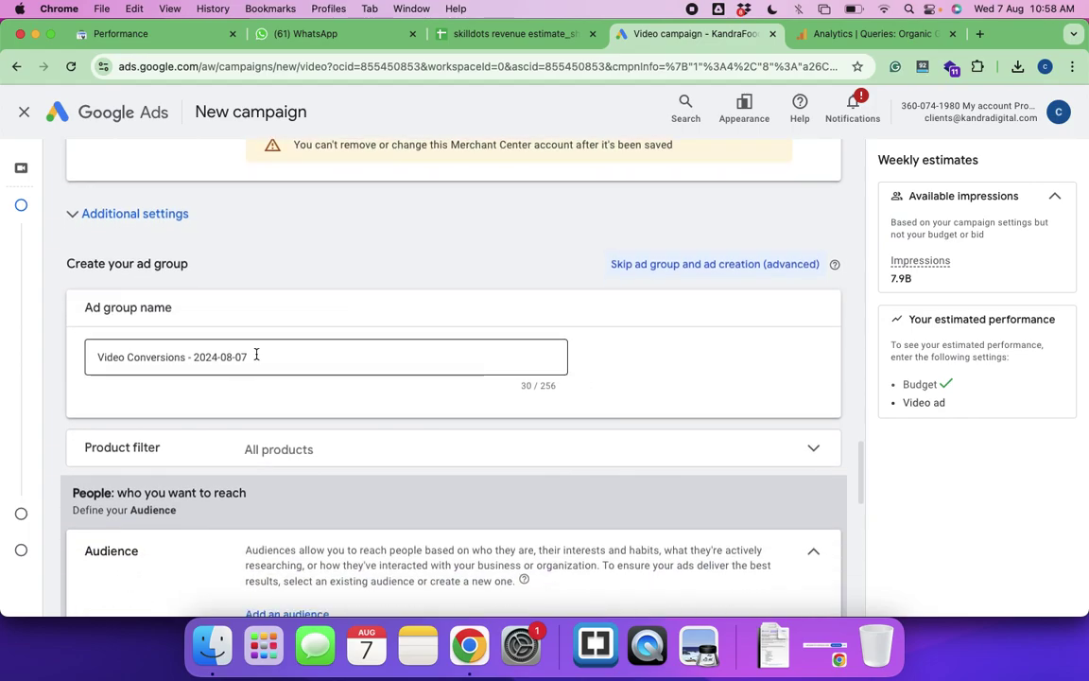
pyautogui.scroll(-2, 345, 376)
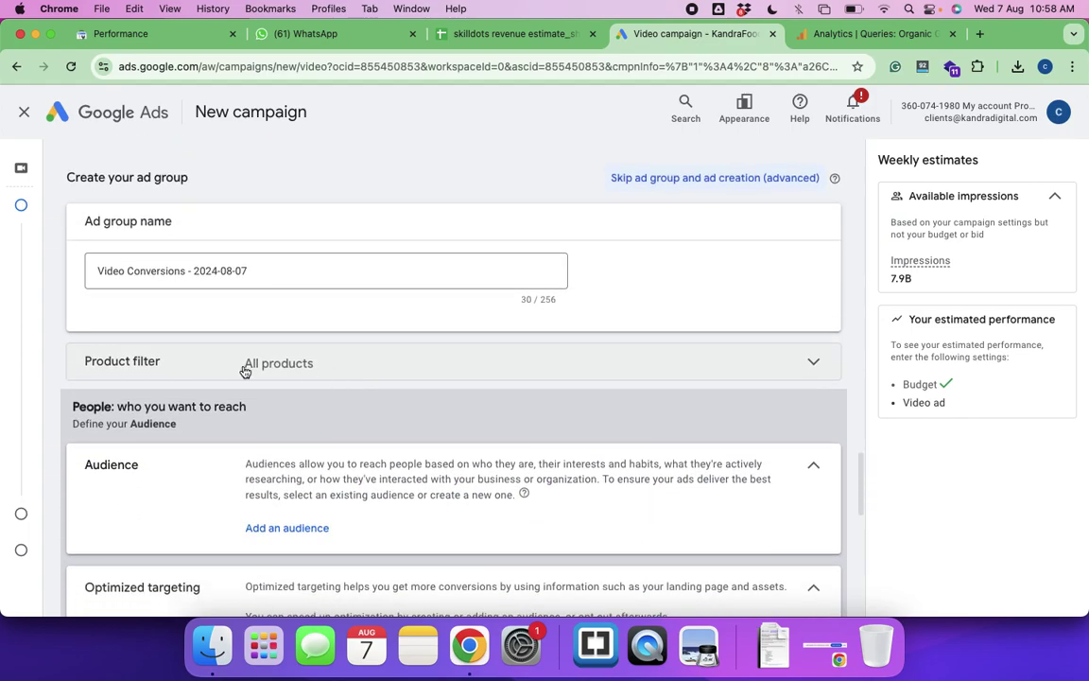
pyautogui.click(310, 371)
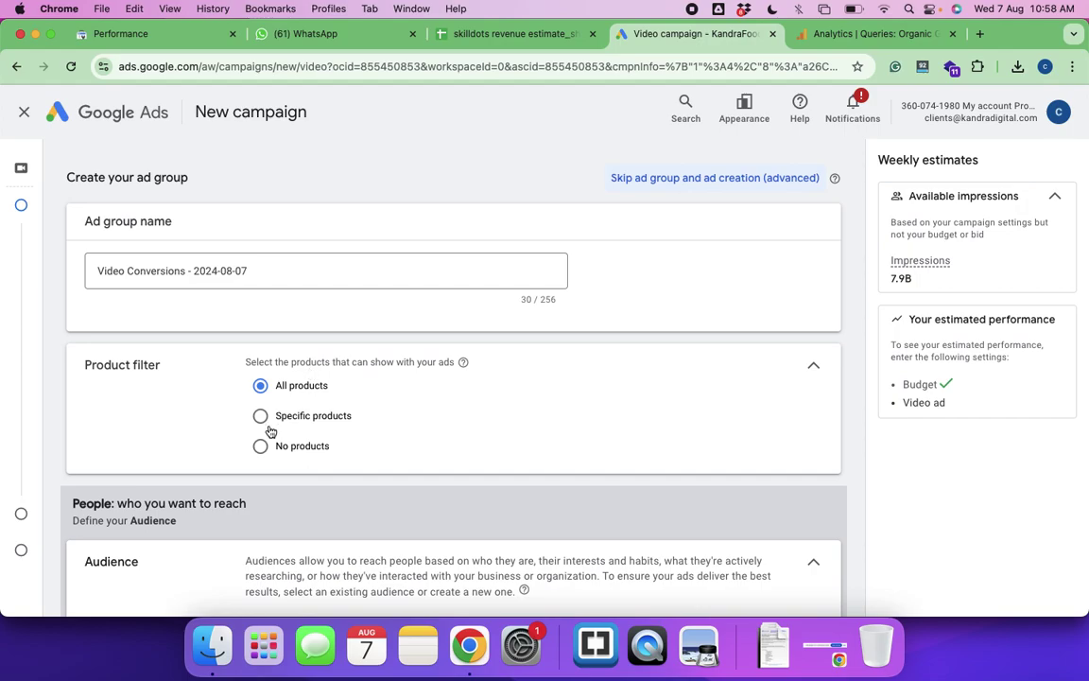
pyautogui.click(814, 367)
pyautogui.scroll(4, 452, 322)
pyautogui.scroll(3, 454, 324)
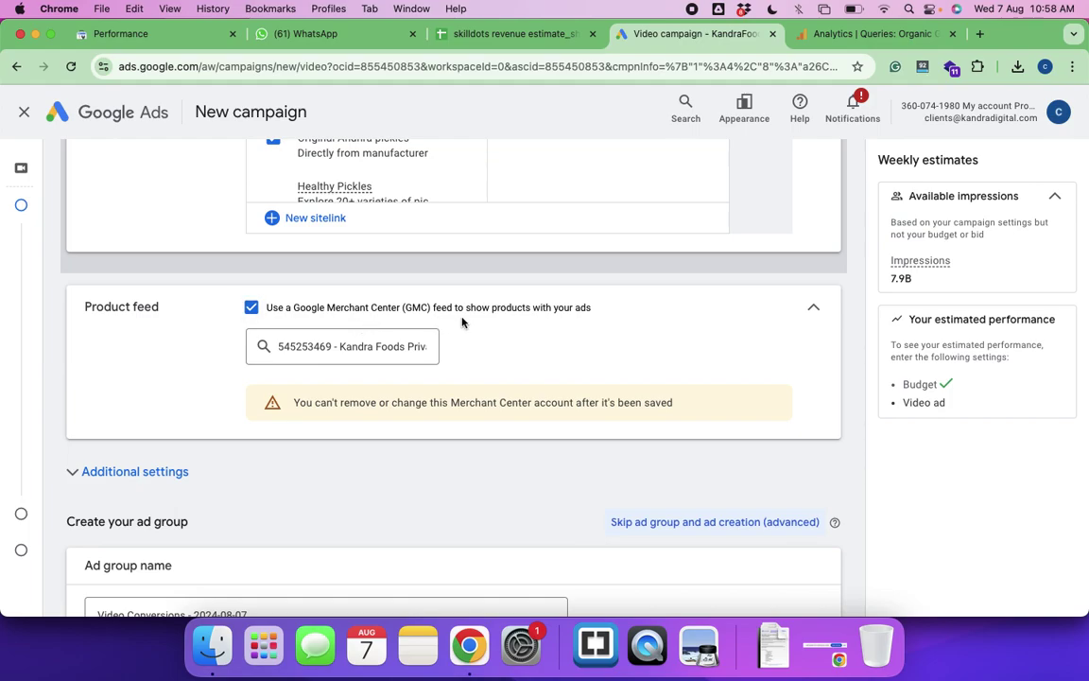
# Add the saved Chicken Pickle Keywords audience to the ad group
pyautogui.scroll(-5, 492, 365)
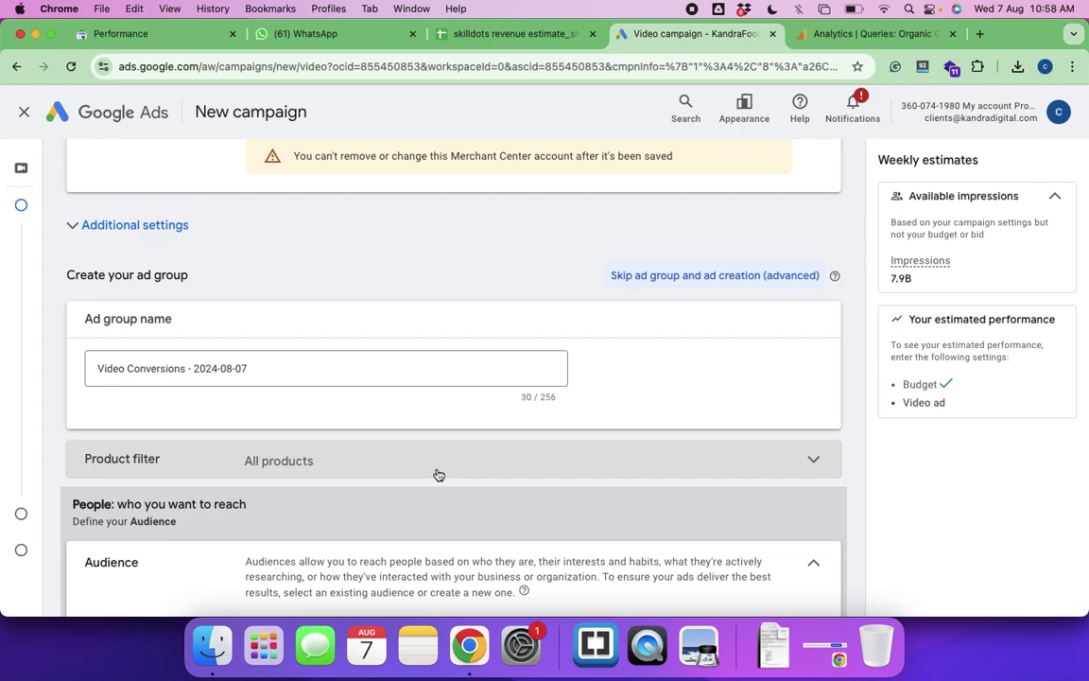
pyautogui.scroll(-3, 437, 473)
pyautogui.scroll(-2, 438, 474)
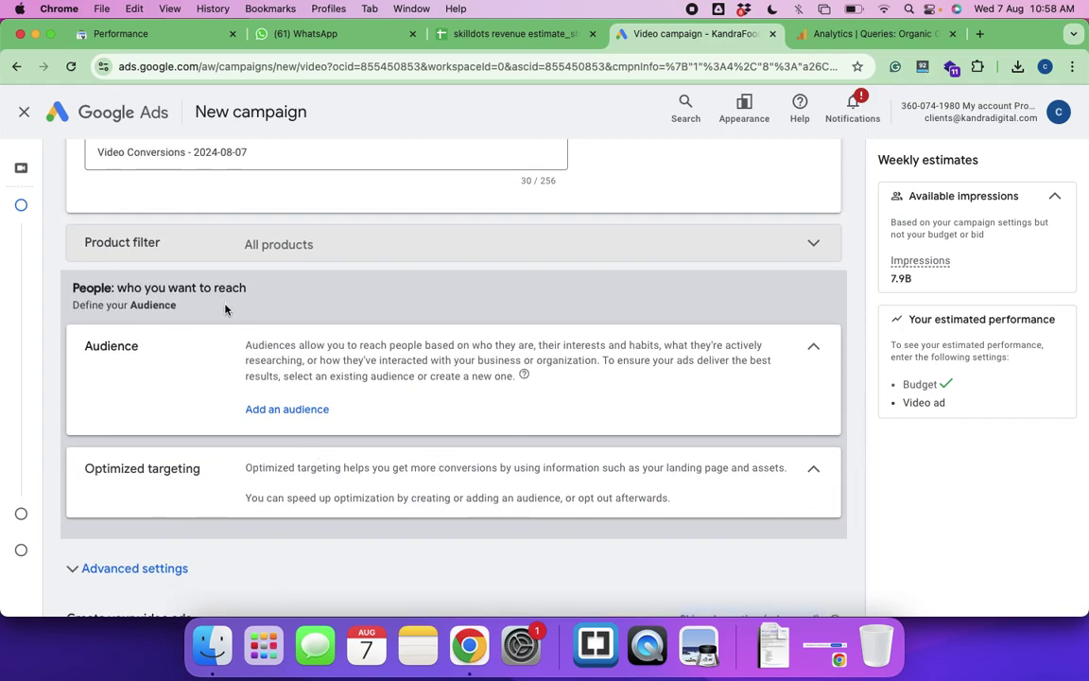
pyautogui.click(280, 410)
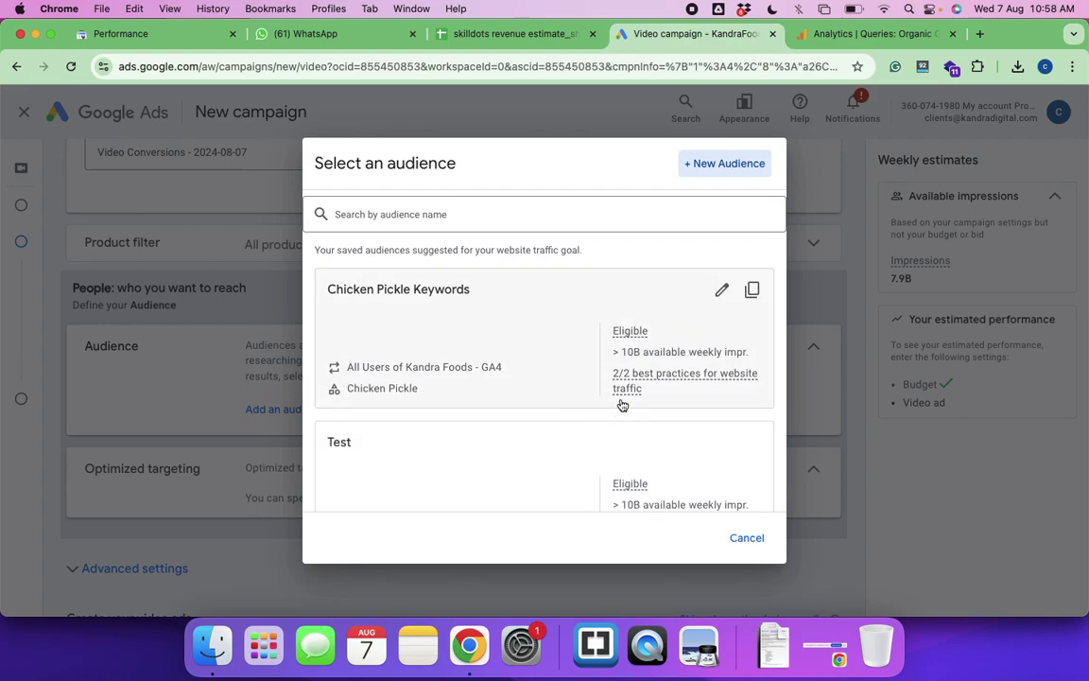
pyautogui.click(443, 374)
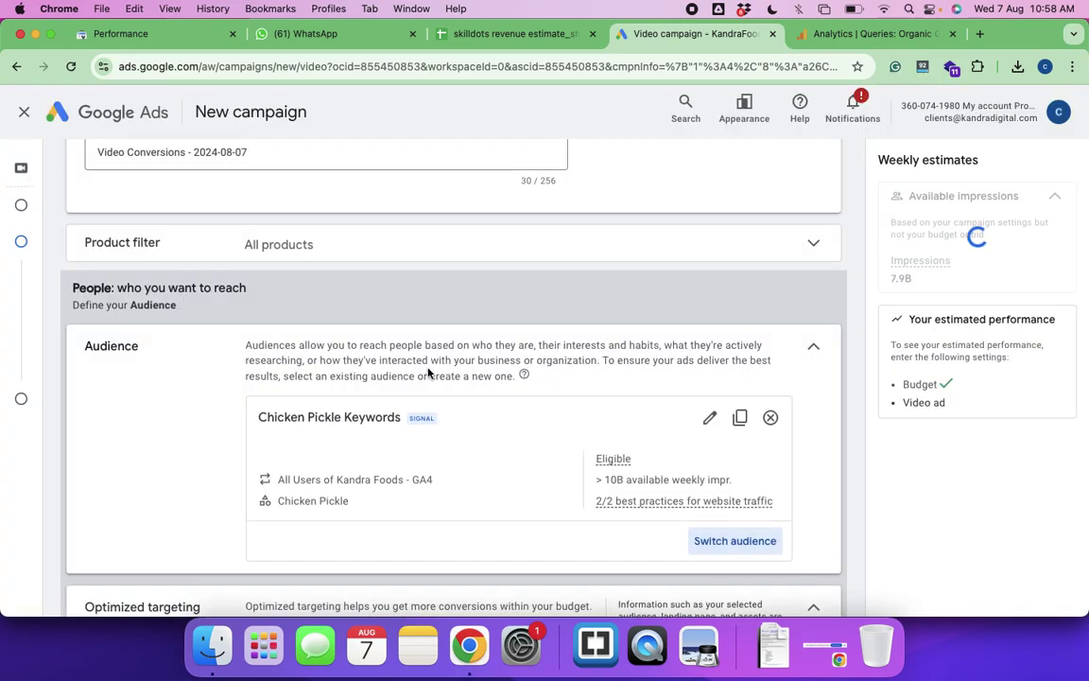
# Review the optimized targeting setting and look through the saved audiences available for switching
pyautogui.scroll(-2, 500, 496)
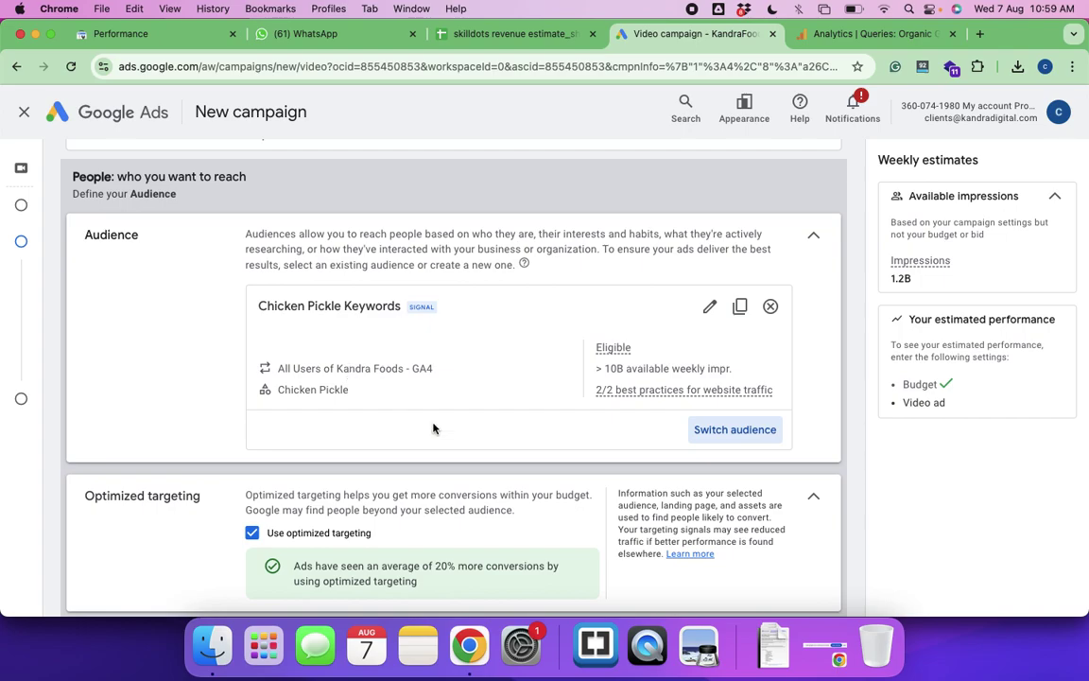
pyautogui.scroll(-2, 433, 428)
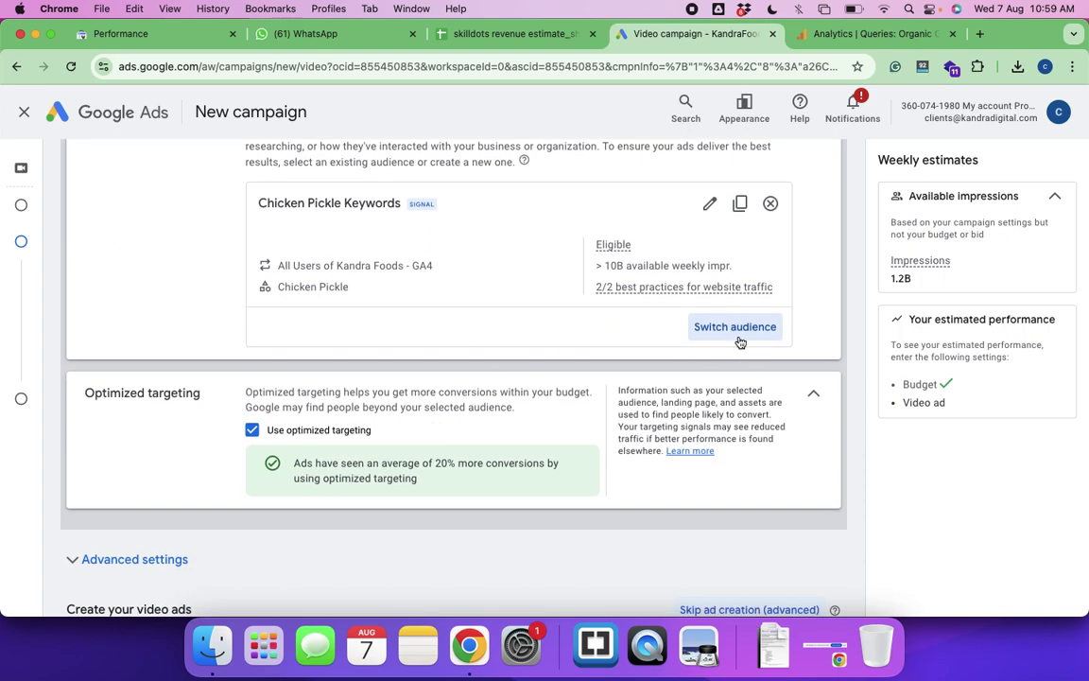
pyautogui.click(737, 328)
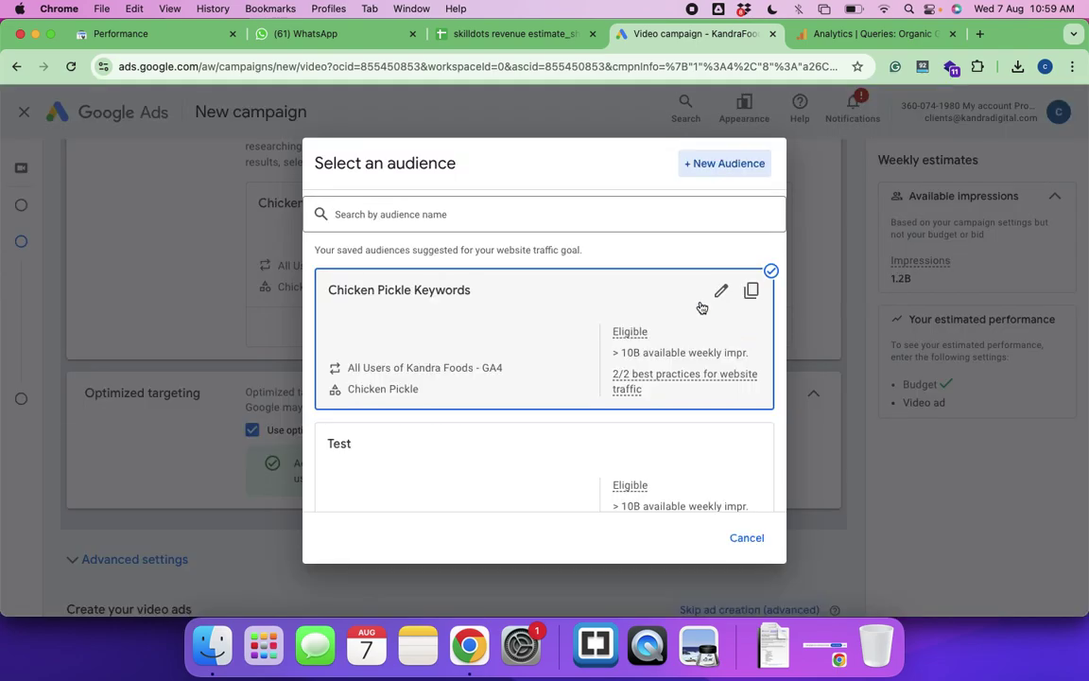
pyautogui.scroll(-2, 665, 439)
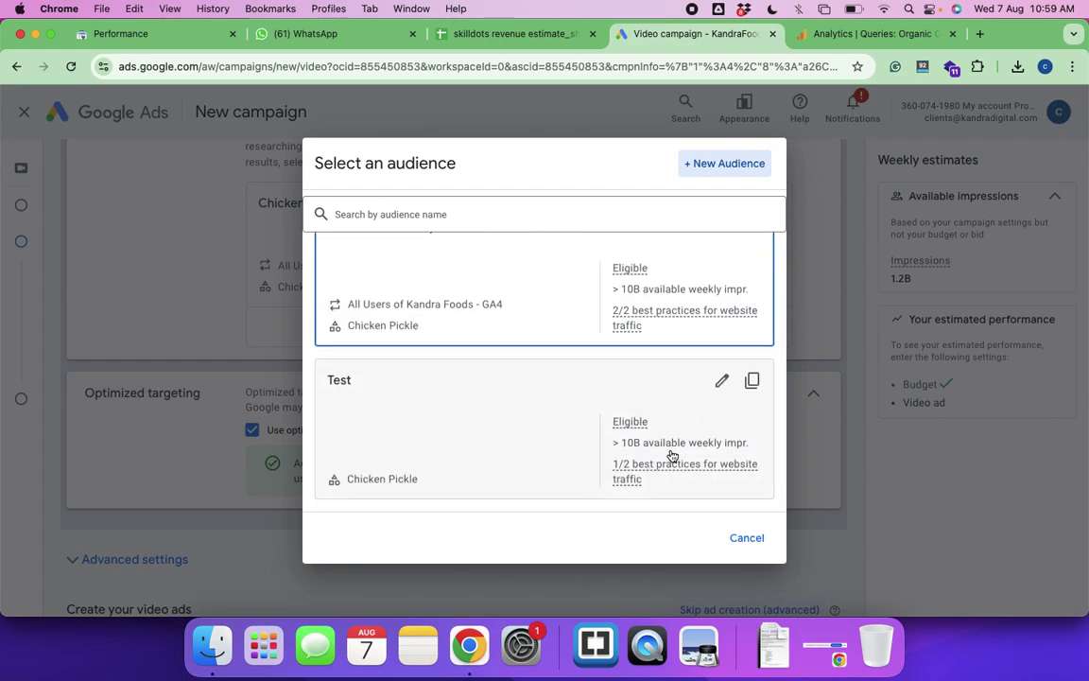
pyautogui.scroll(2, 627, 456)
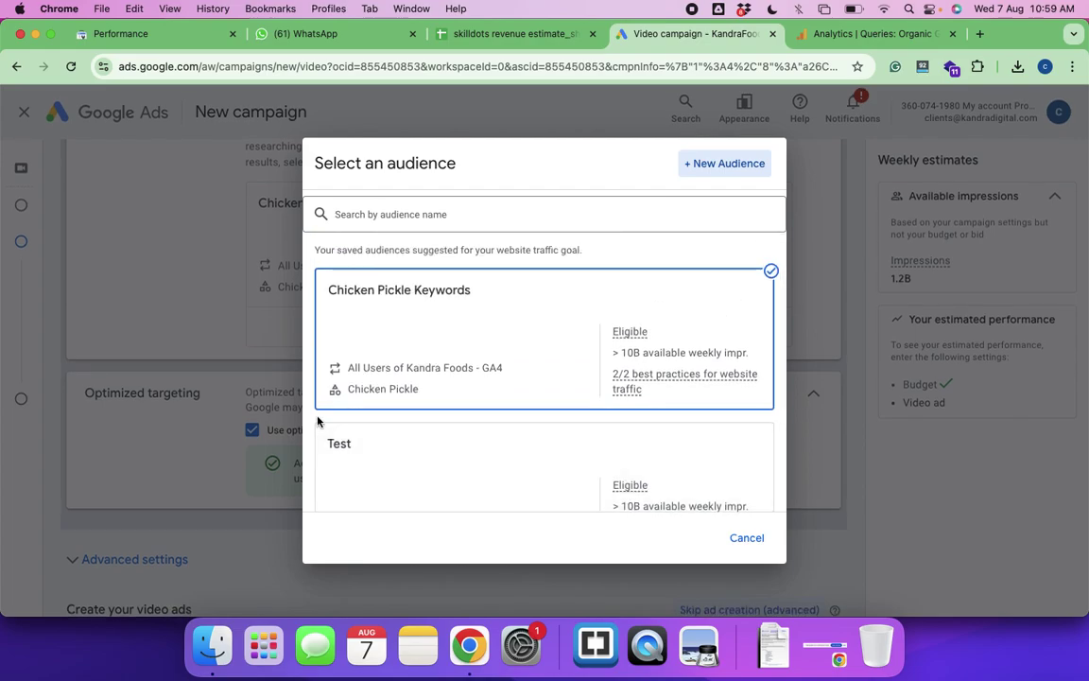
# Start a new audience and look over its custom segment, your data, demographics and exclusion sections
pyautogui.click(712, 168)
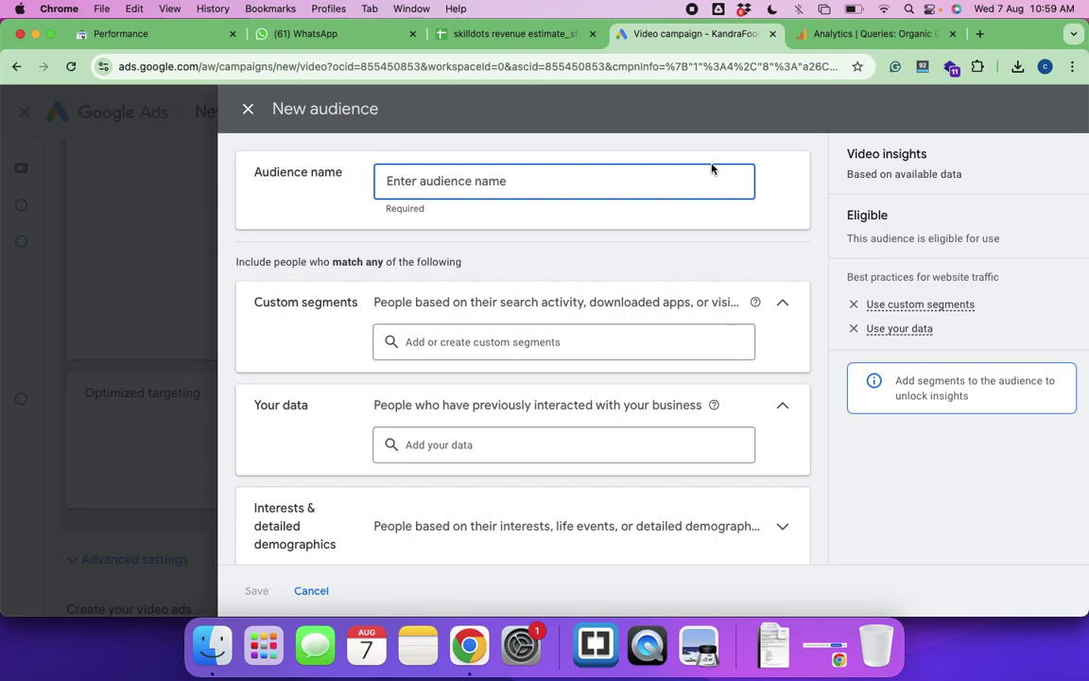
pyautogui.scroll(-3, 489, 382)
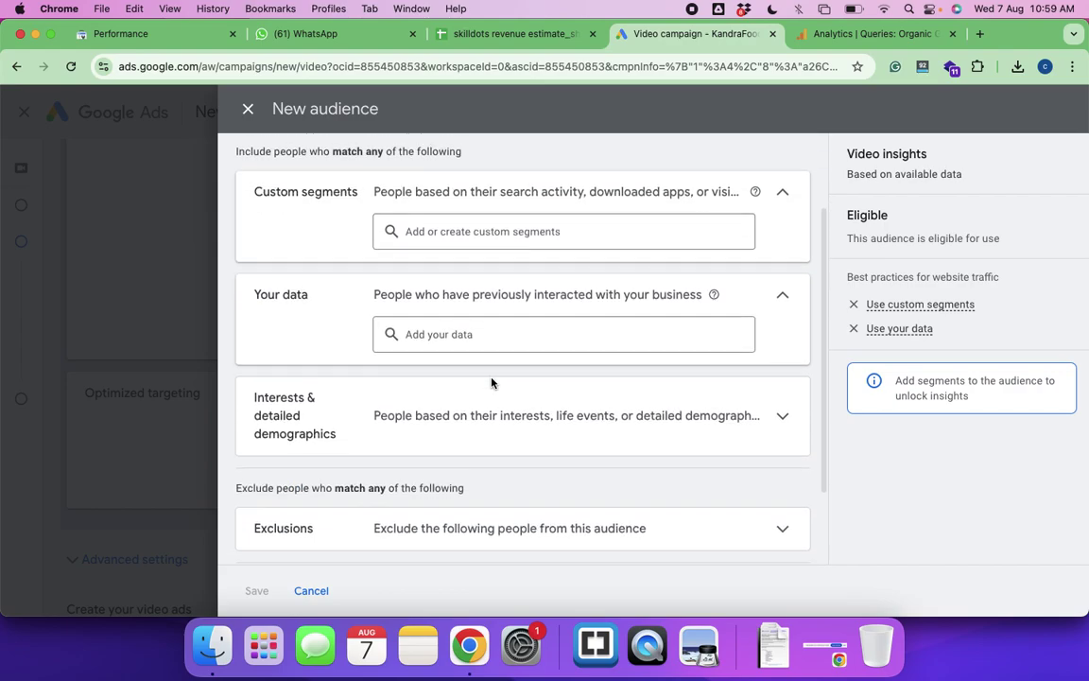
pyautogui.scroll(-2, 490, 382)
pyautogui.scroll(4, 490, 384)
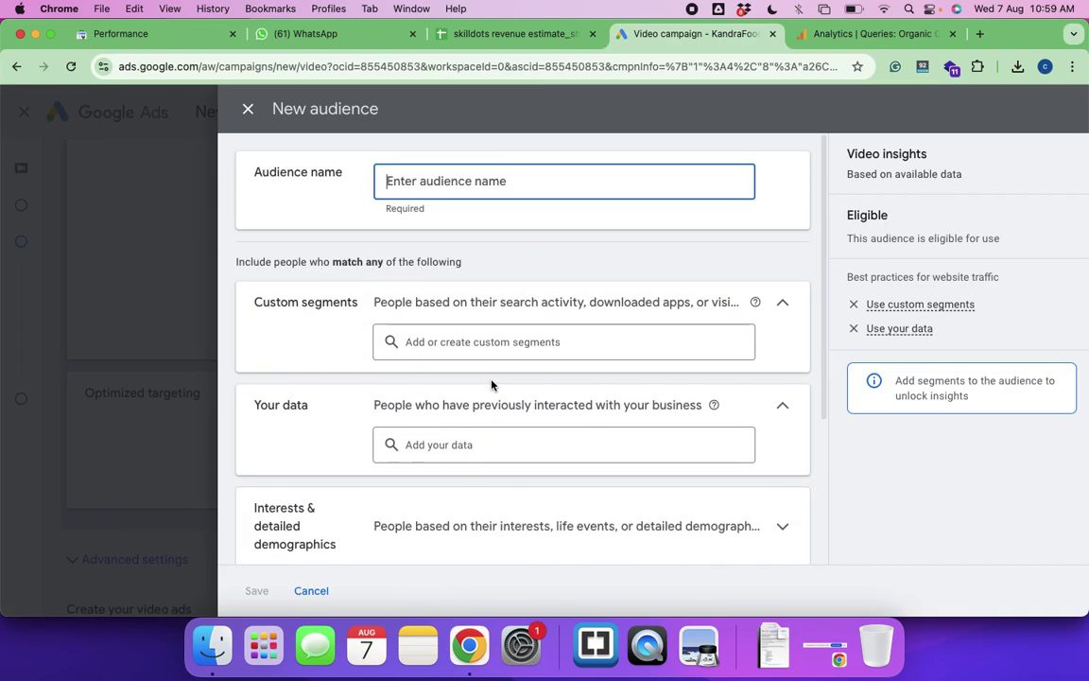
# Browse the new audience's existing custom segments and start a new custom segment
pyautogui.click(445, 343)
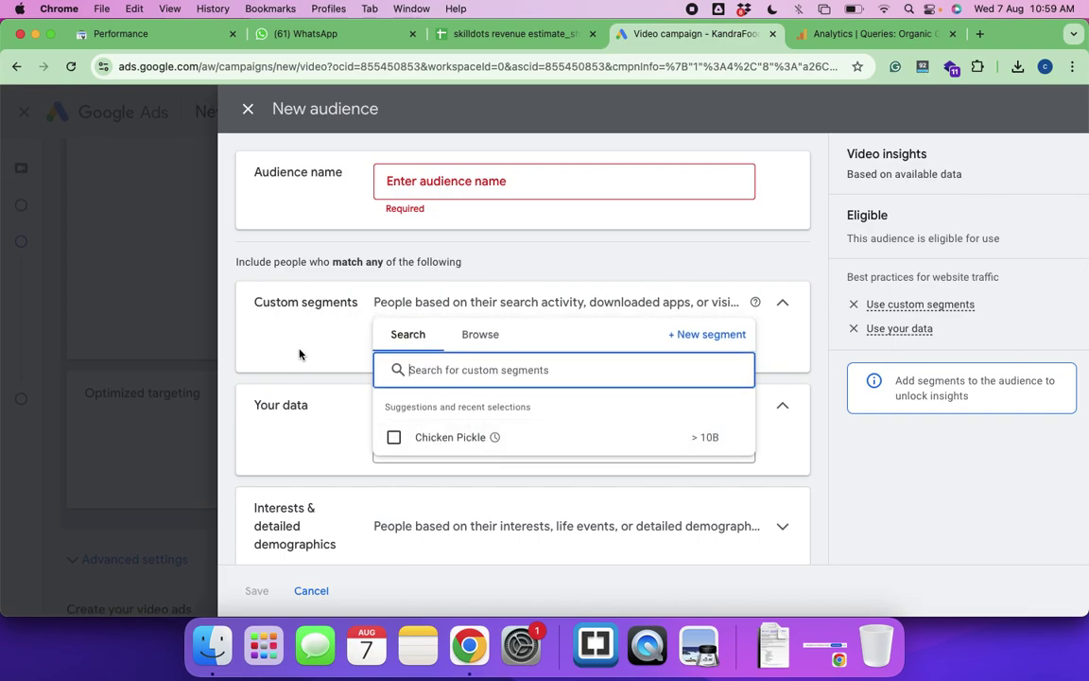
pyautogui.click(462, 331)
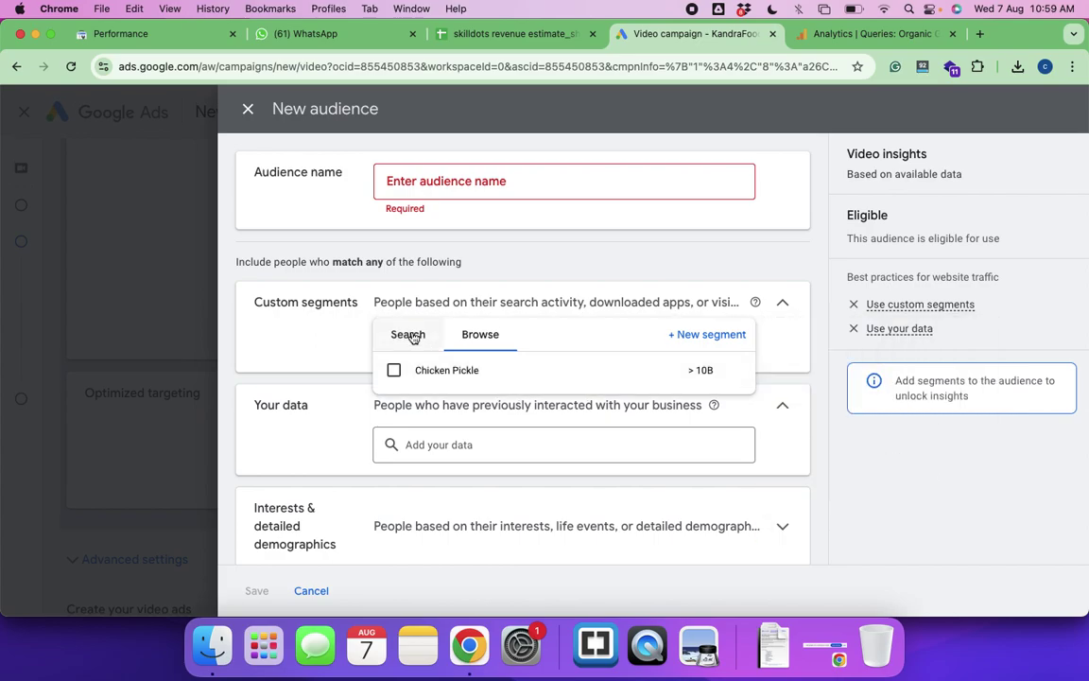
pyautogui.click(419, 342)
pyautogui.click(710, 334)
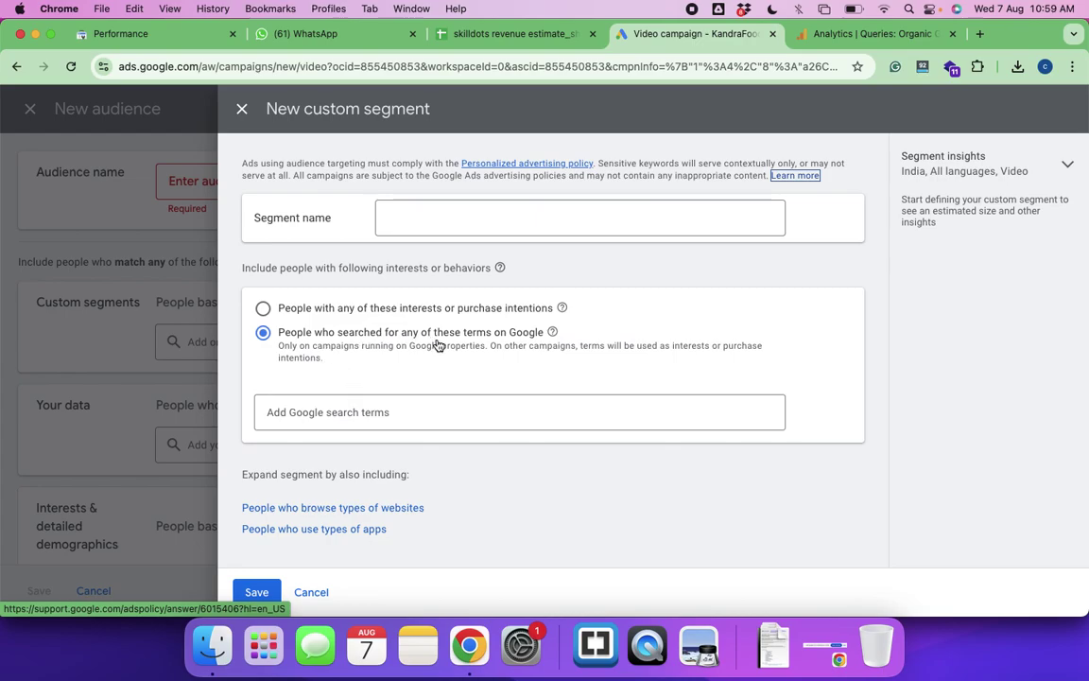
# Expand the custom segment to include people who browse similar websites, and make its URL field ready for entry
pyautogui.click(363, 509)
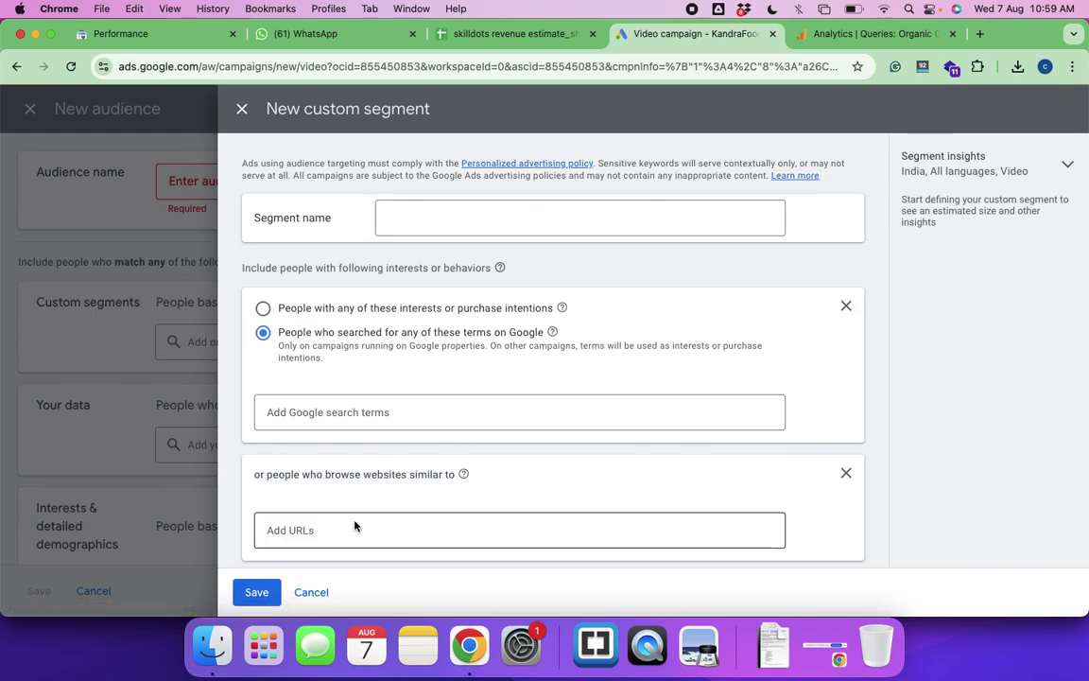
pyautogui.scroll(-2, 354, 525)
pyautogui.click(340, 432)
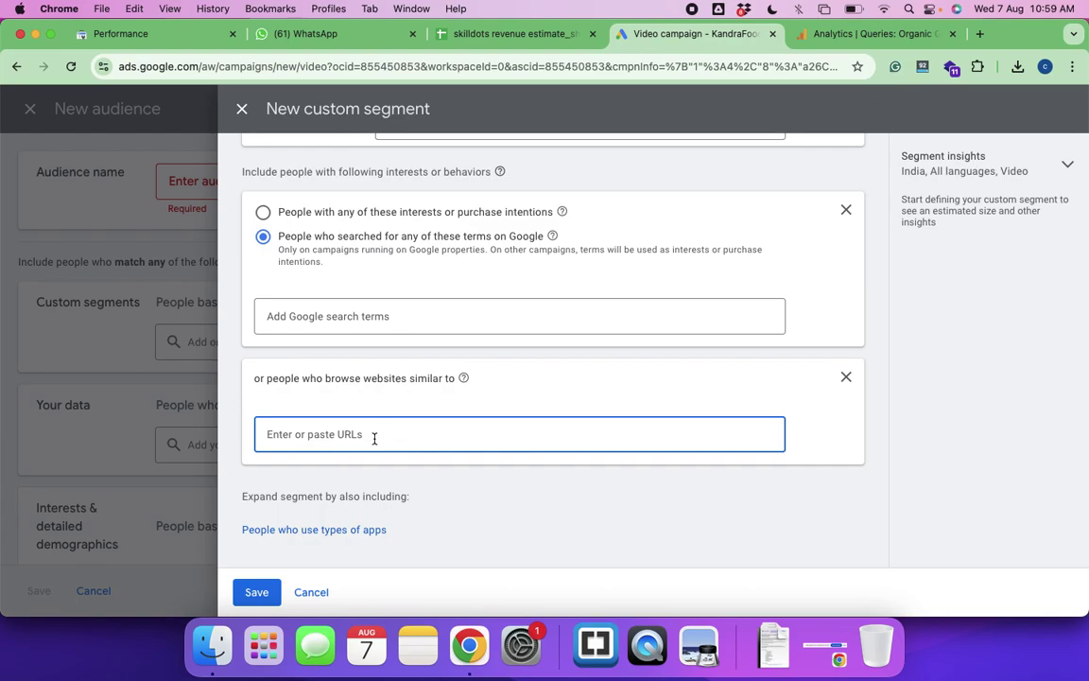
pyautogui.scroll(2, 369, 444)
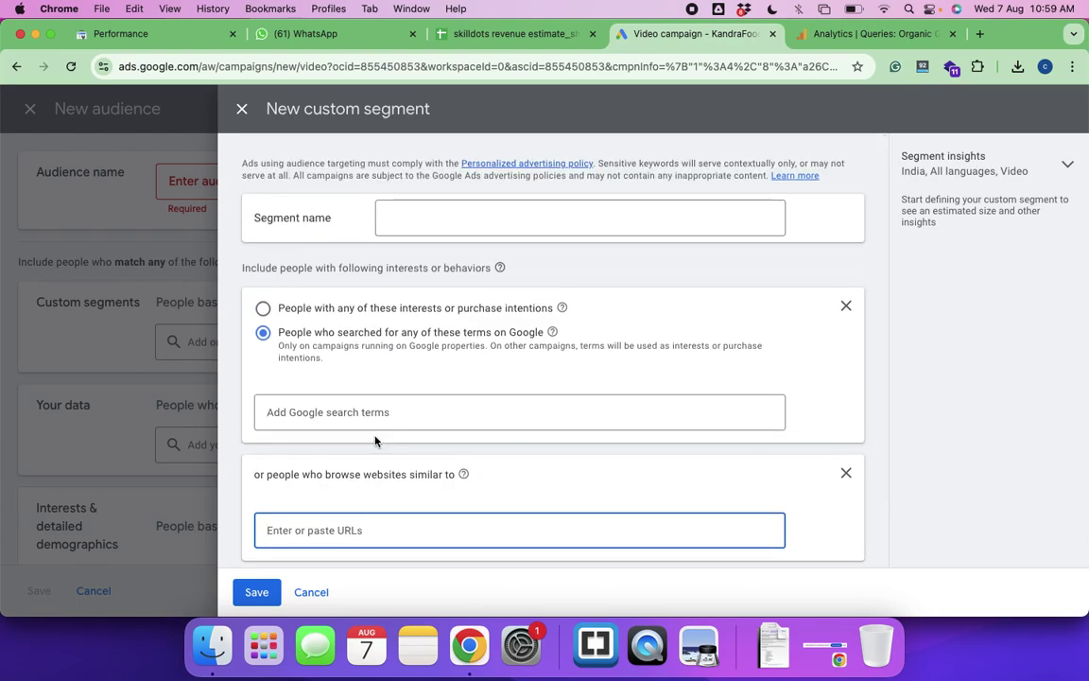
pyautogui.scroll(-2, 359, 464)
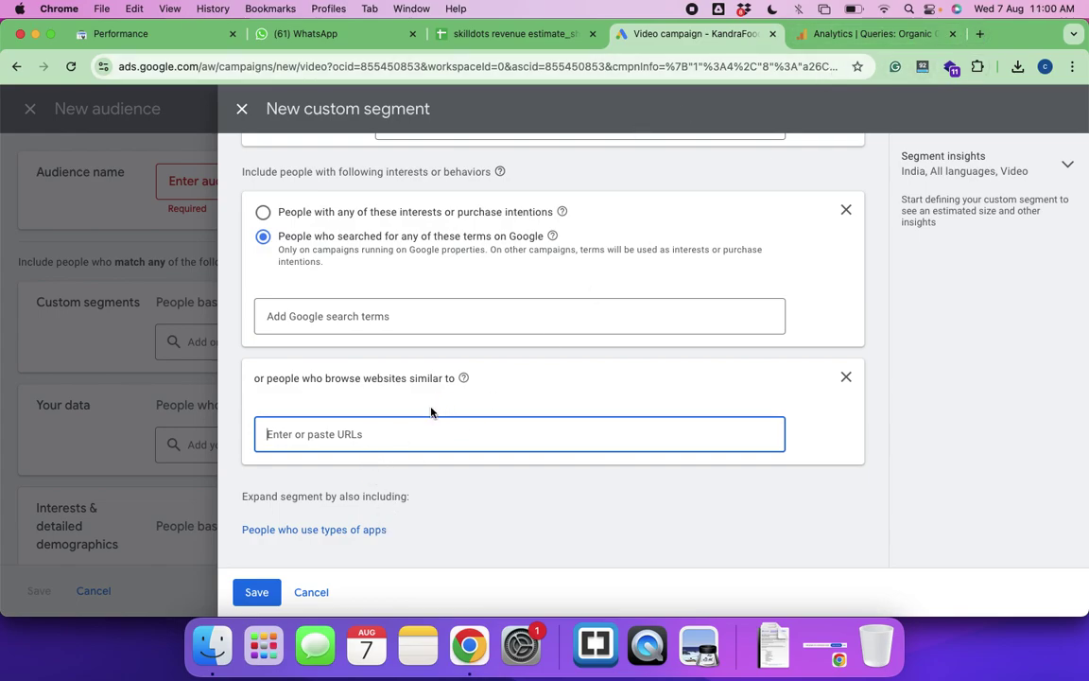
# Open sitarafoods.com in a new browser tab and copy its web address
pyautogui.click(979, 33)
pyautogui.write('s')
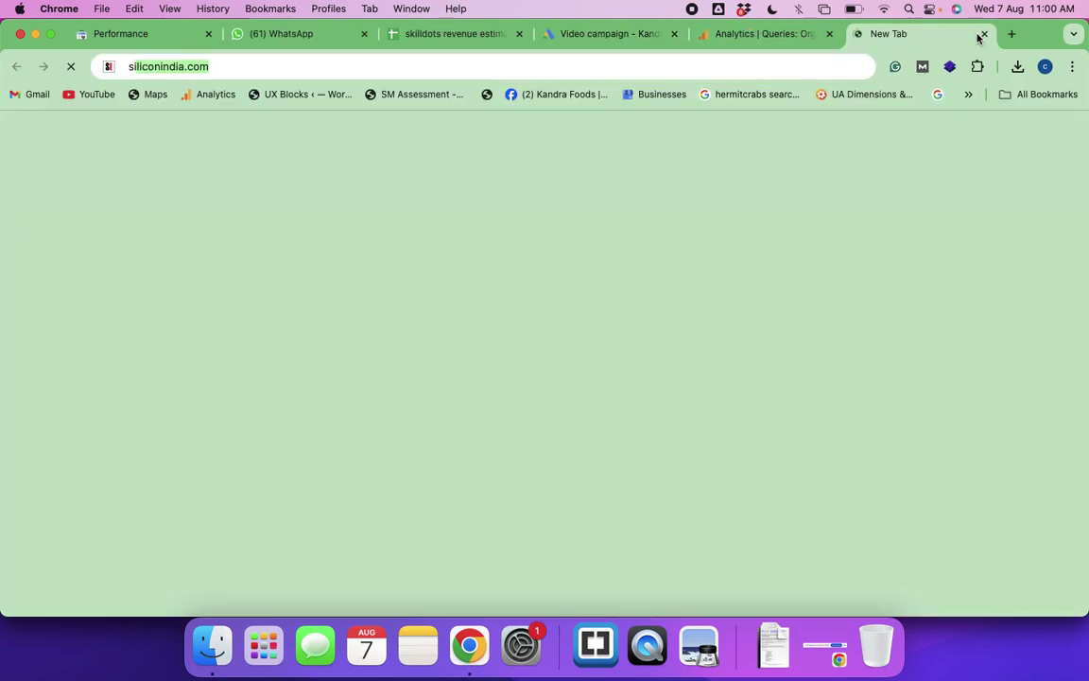
pyautogui.write('itarafoods')
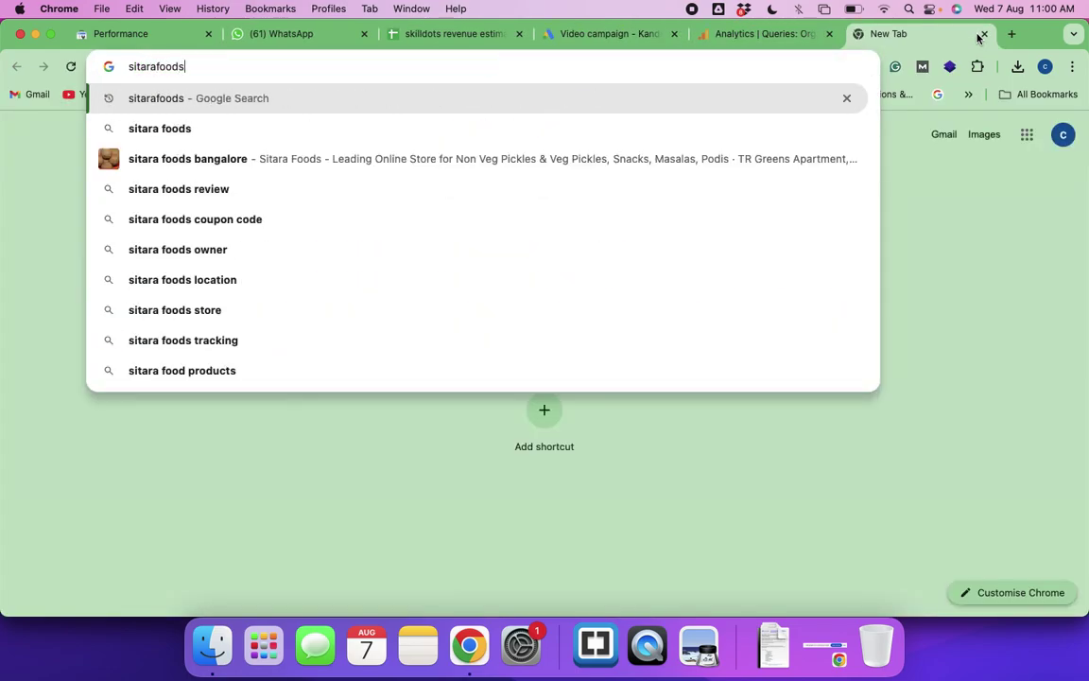
pyautogui.write('.com')
pyautogui.press('Return')
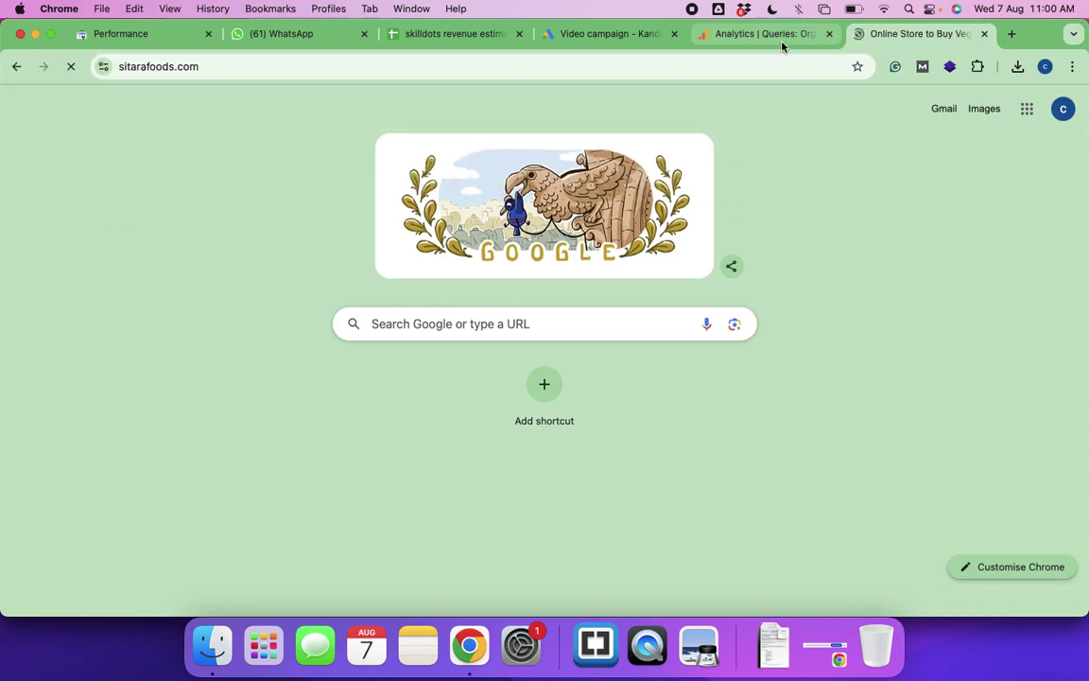
pyautogui.click(237, 68)
pyautogui.press('super+c')
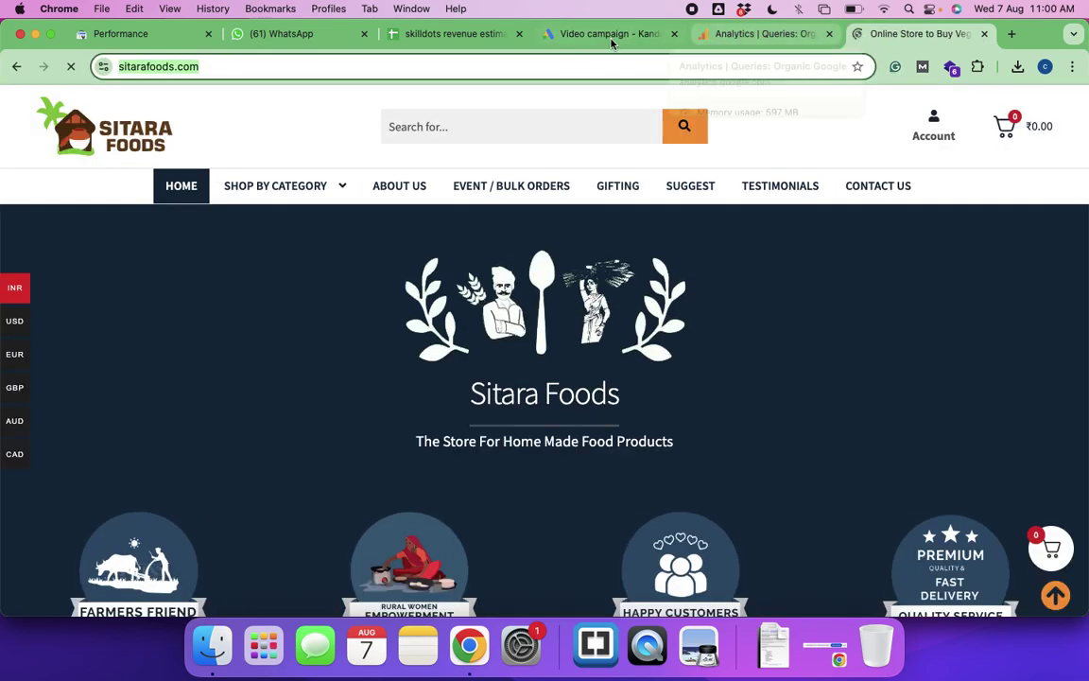
# Return to the Video campaign and add sitarafoods.com to the custom segment's similar websites
pyautogui.click(611, 41)
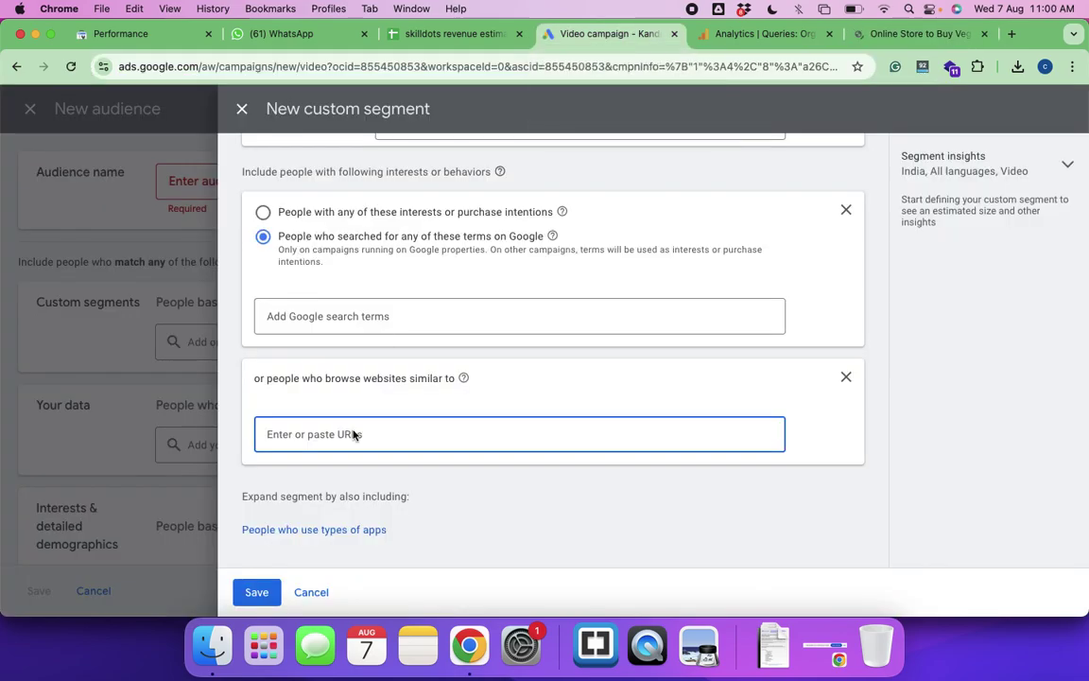
pyautogui.click(322, 317)
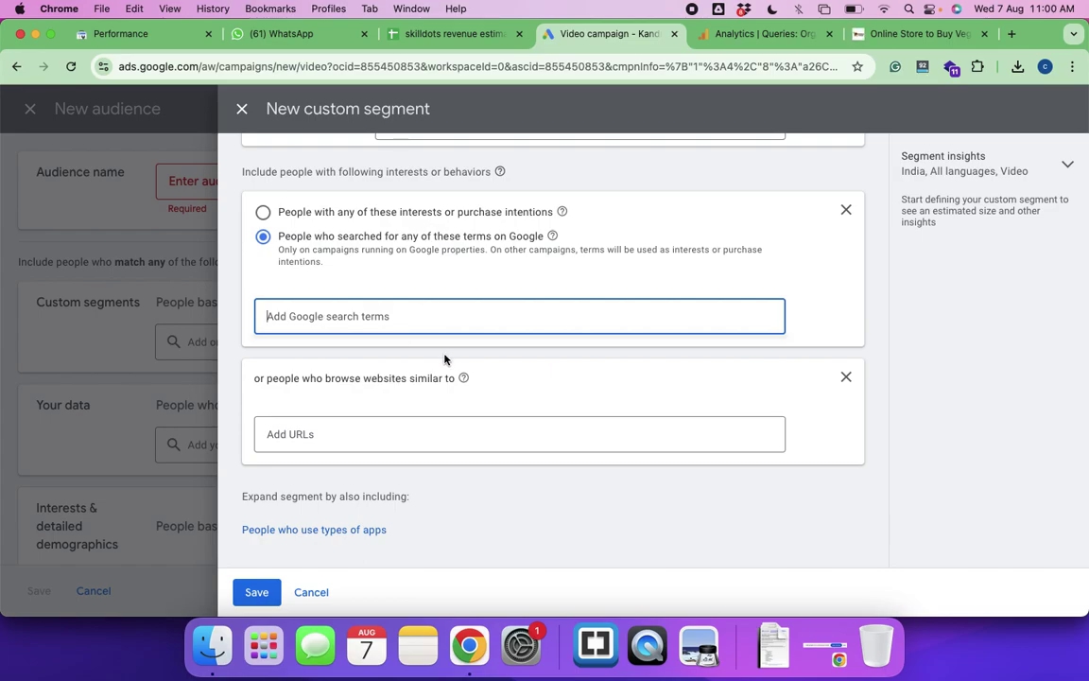
pyautogui.click(322, 437)
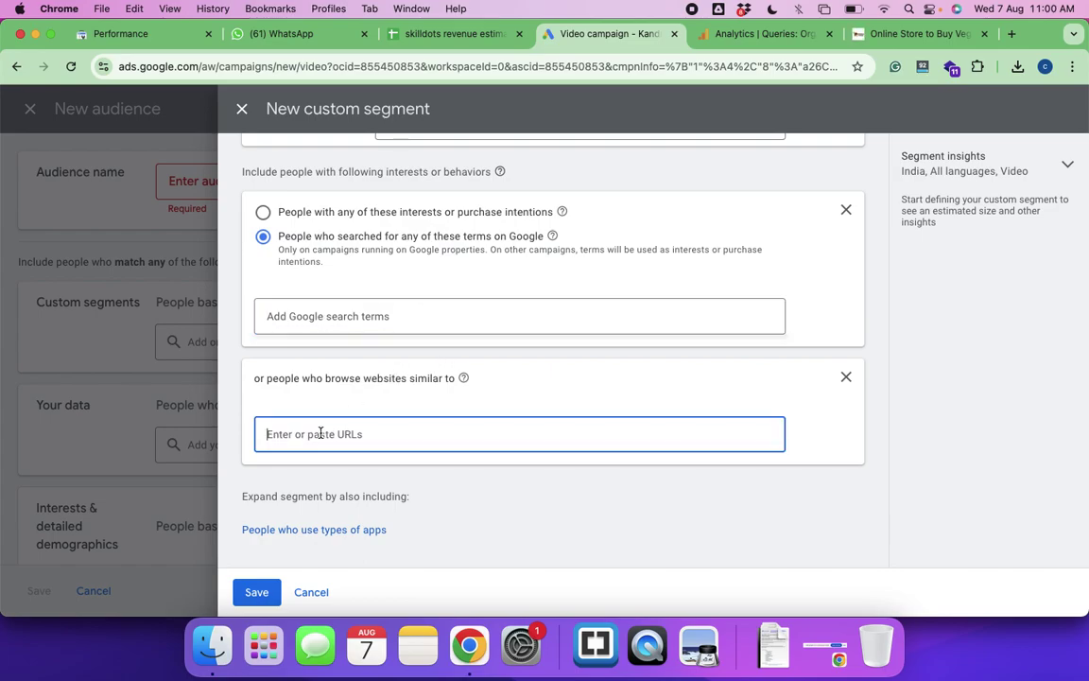
pyautogui.press('super+v')
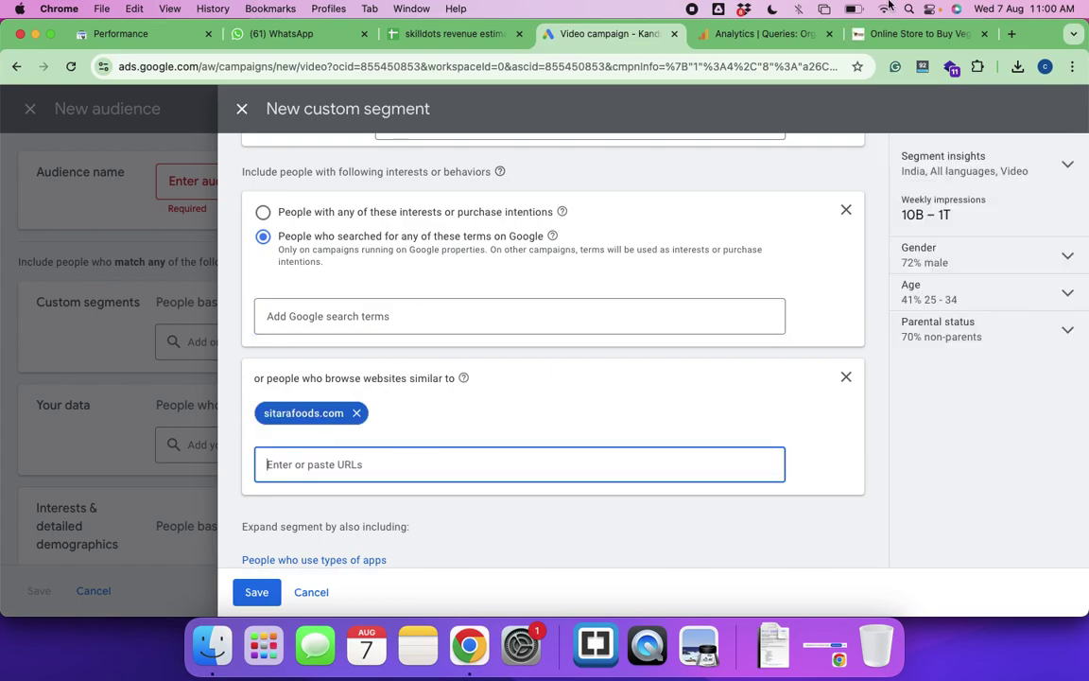
# Load godavarivantillu.com in the competitor site's browser tab and add its address to the custom segment's similar websites
pyautogui.click(924, 35)
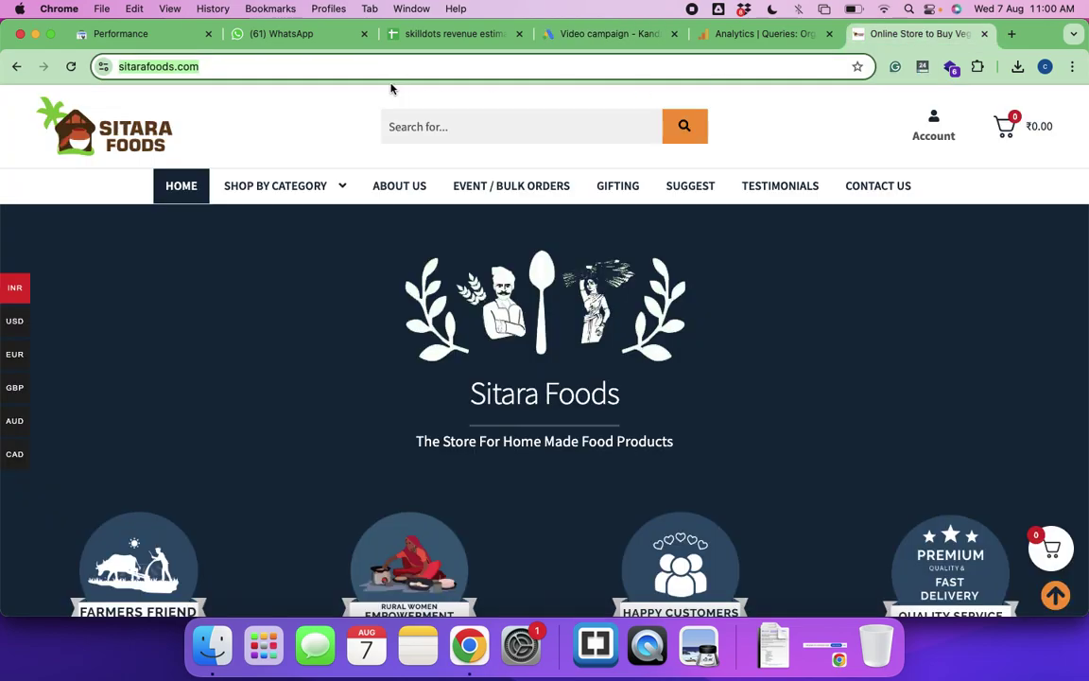
pyautogui.write('godav')
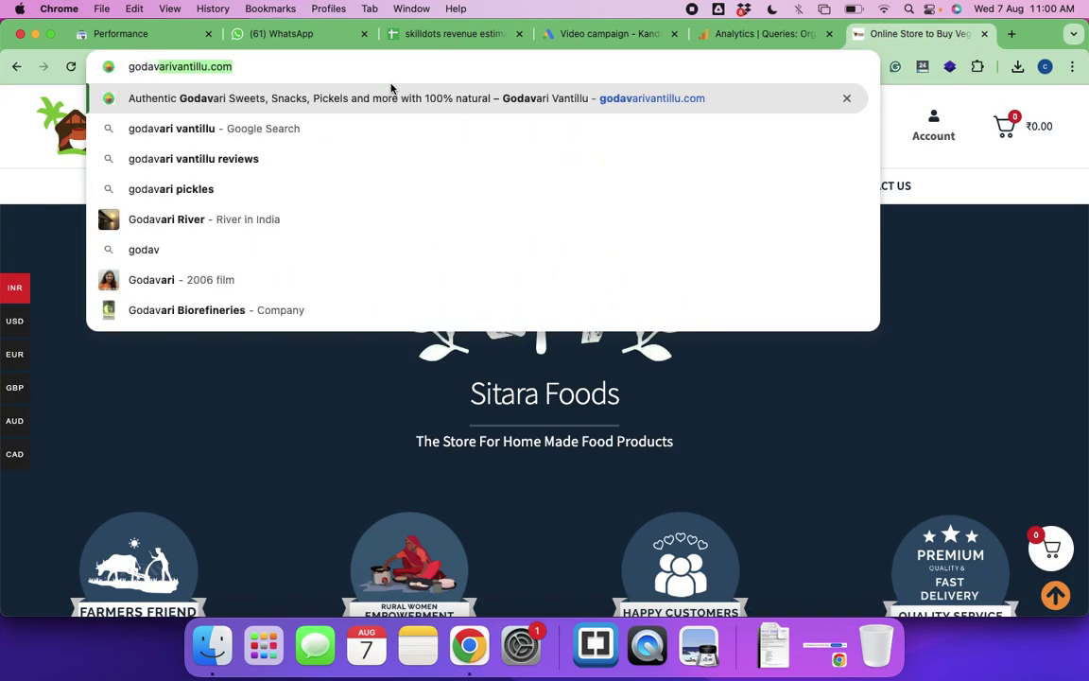
pyautogui.press('Return')
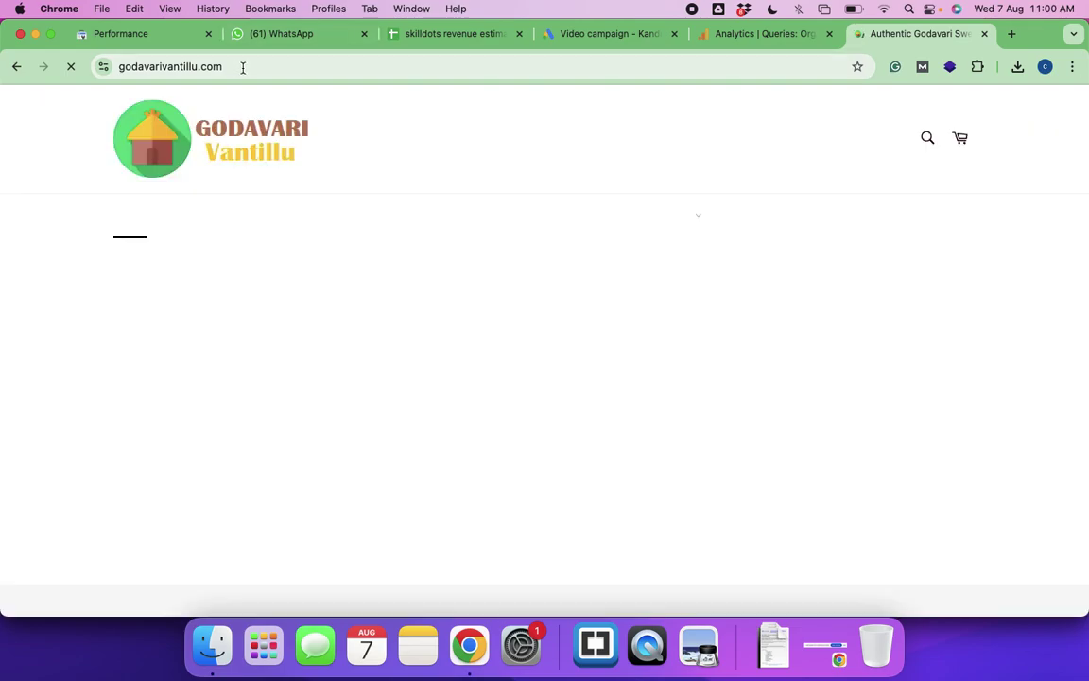
pyautogui.click(243, 67)
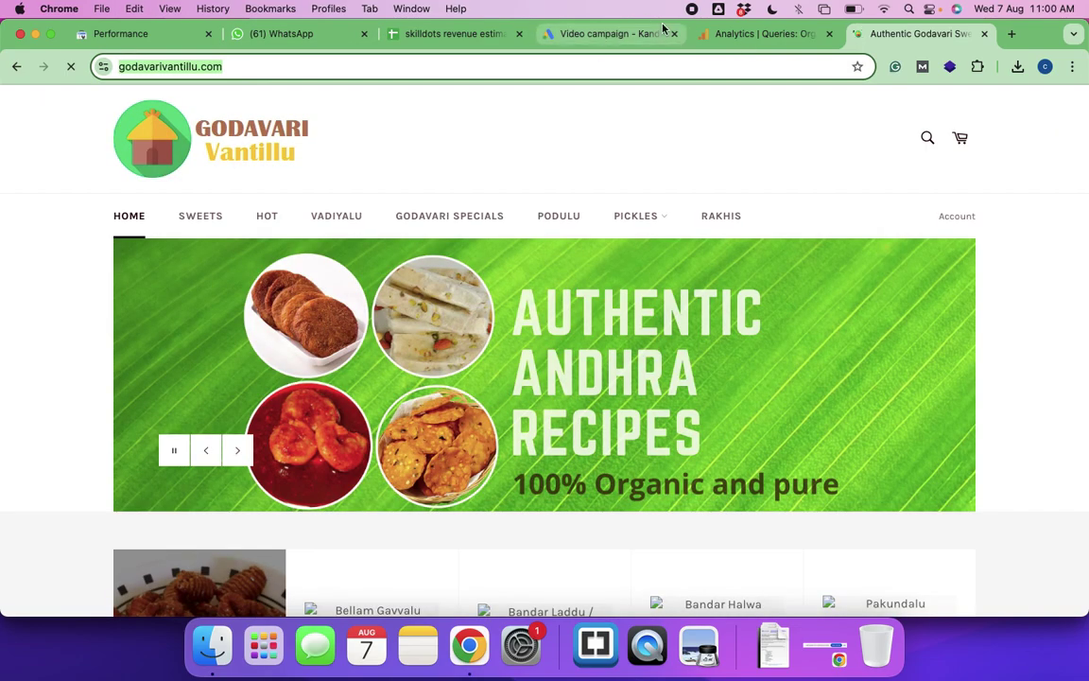
pyautogui.click(611, 36)
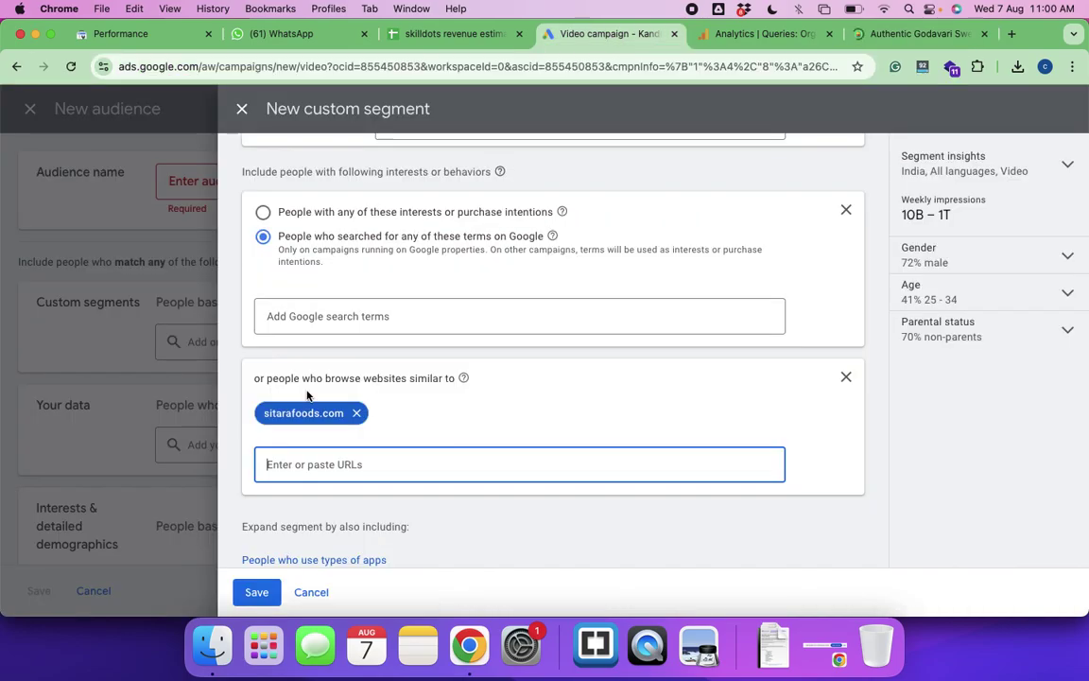
pyautogui.moveTo(335, 463)
pyautogui.press('super+v')
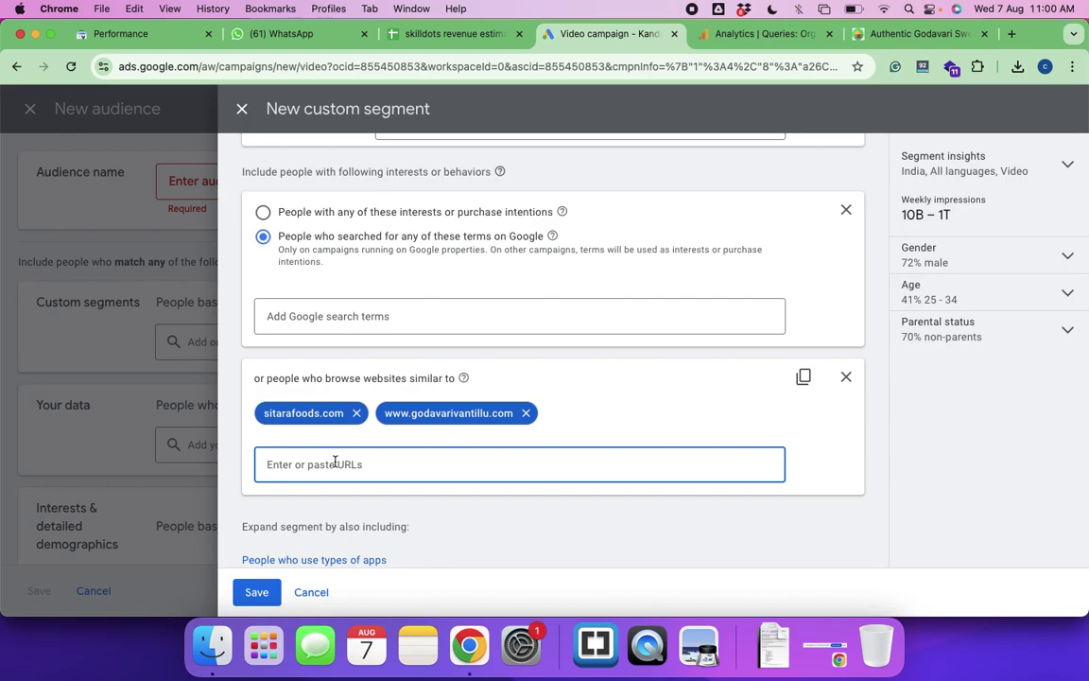
# Search Google for "estaa near me" in the competitor site's tab and open the Estaa Sweets "Best Sweet Shops in Bangalore" result
pyautogui.click(921, 34)
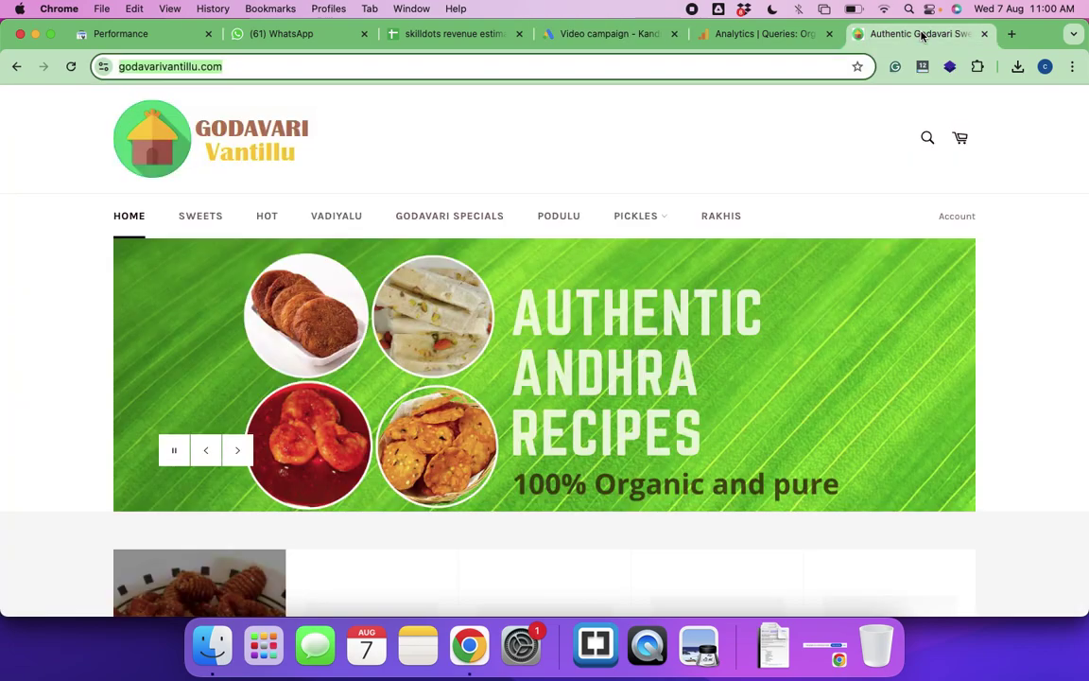
pyautogui.write('esta')
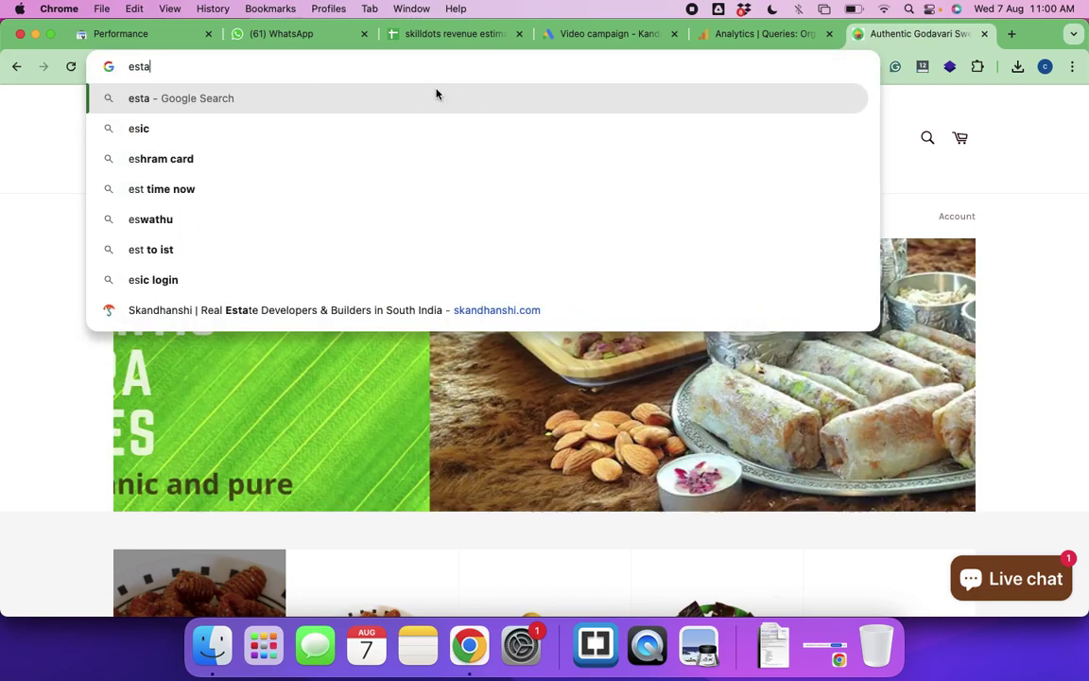
pyautogui.write('a')
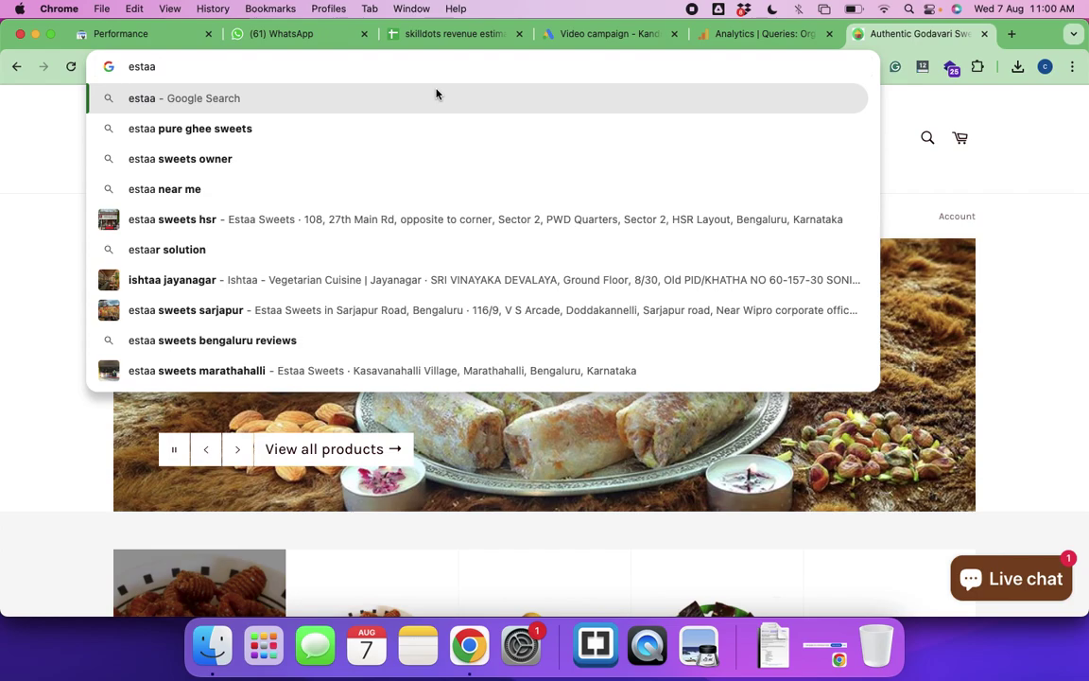
pyautogui.press('Down')
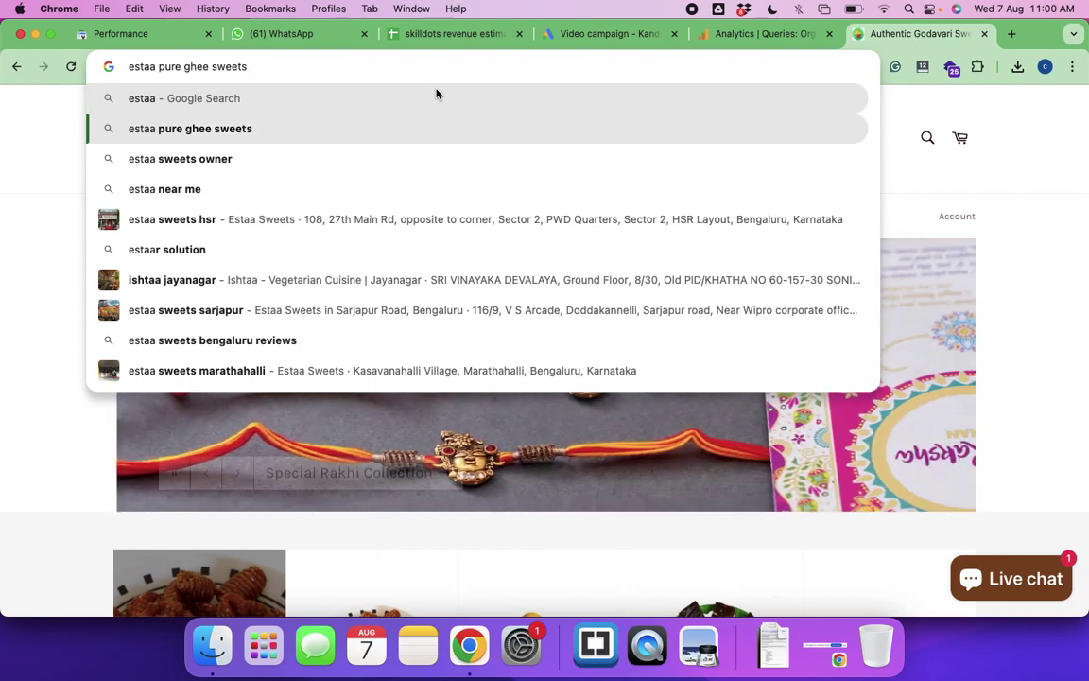
pyautogui.press('Down')
pyautogui.press('Down')
pyautogui.press('Return')
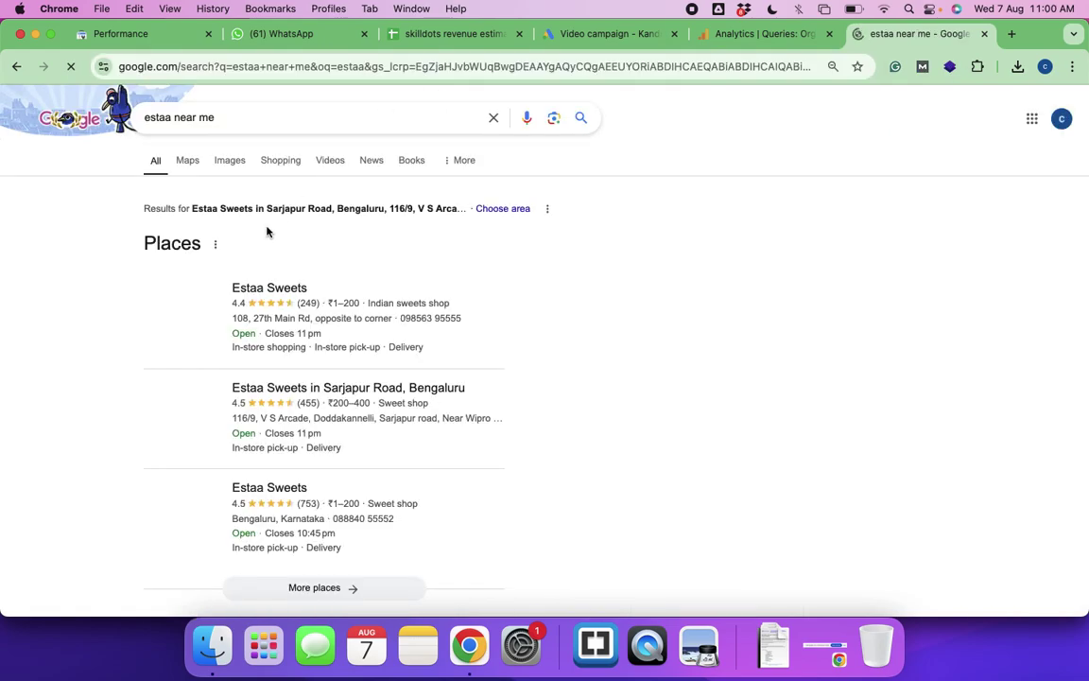
pyautogui.scroll(-3, 401, 431)
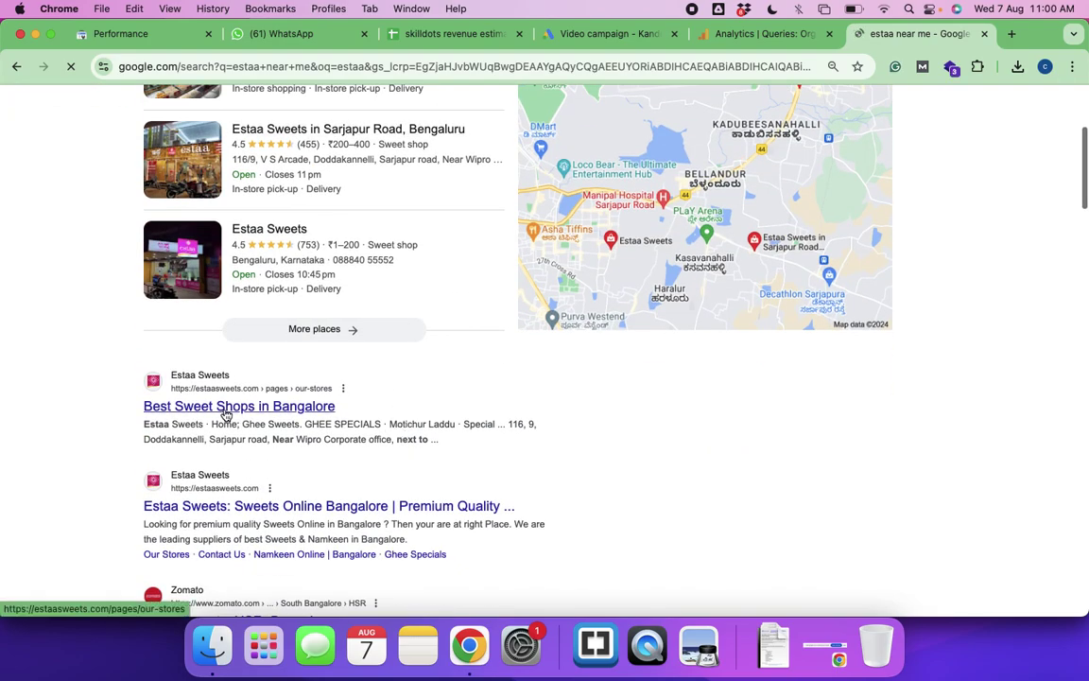
pyautogui.click(225, 410)
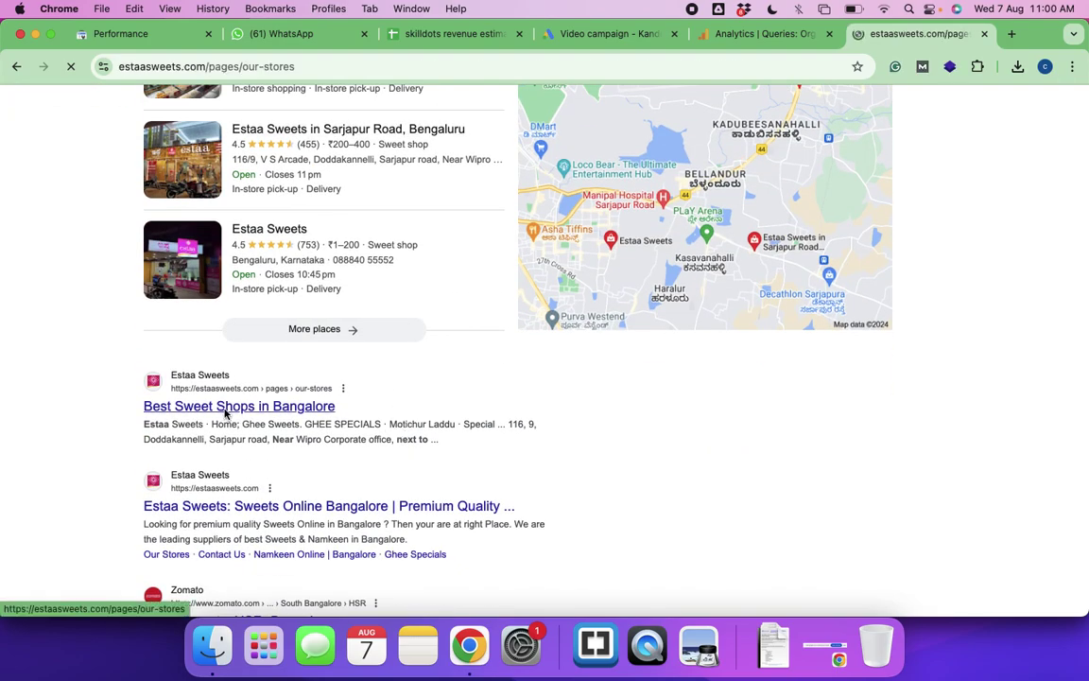
# Copy only the estaasweets.com domain from the page's address and add it to the custom segment's similar websites
pyautogui.moveTo(203, 71); pyautogui.dragTo(107, 73)
pyautogui.press('super+c')
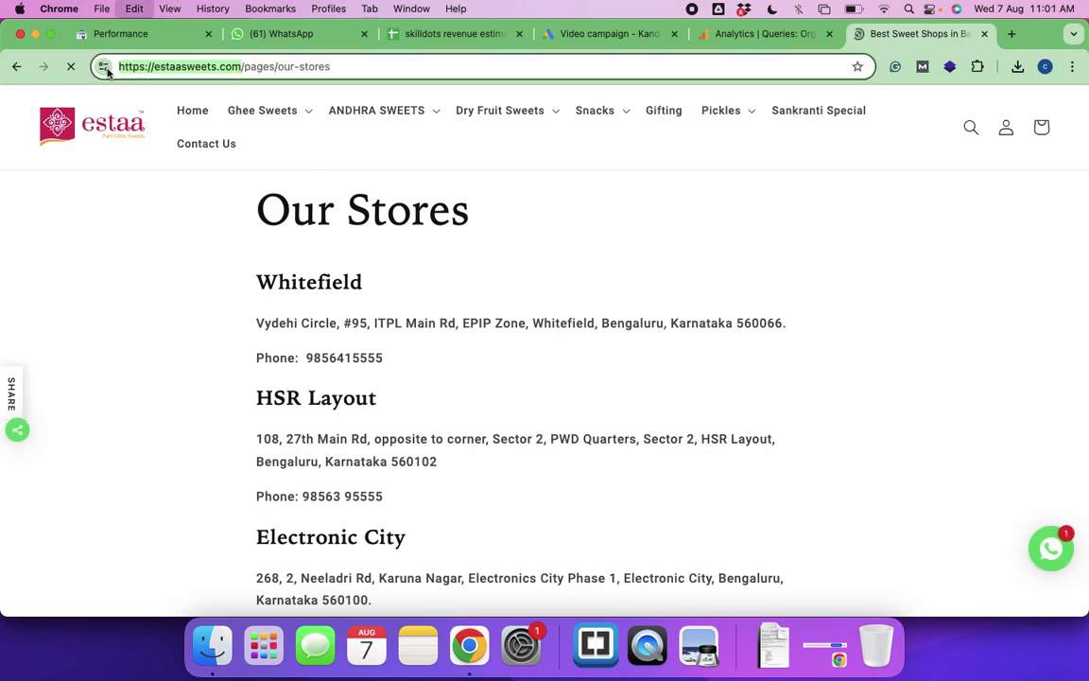
pyautogui.scroll(-3, 652, 408)
pyautogui.scroll(-10, 652, 408)
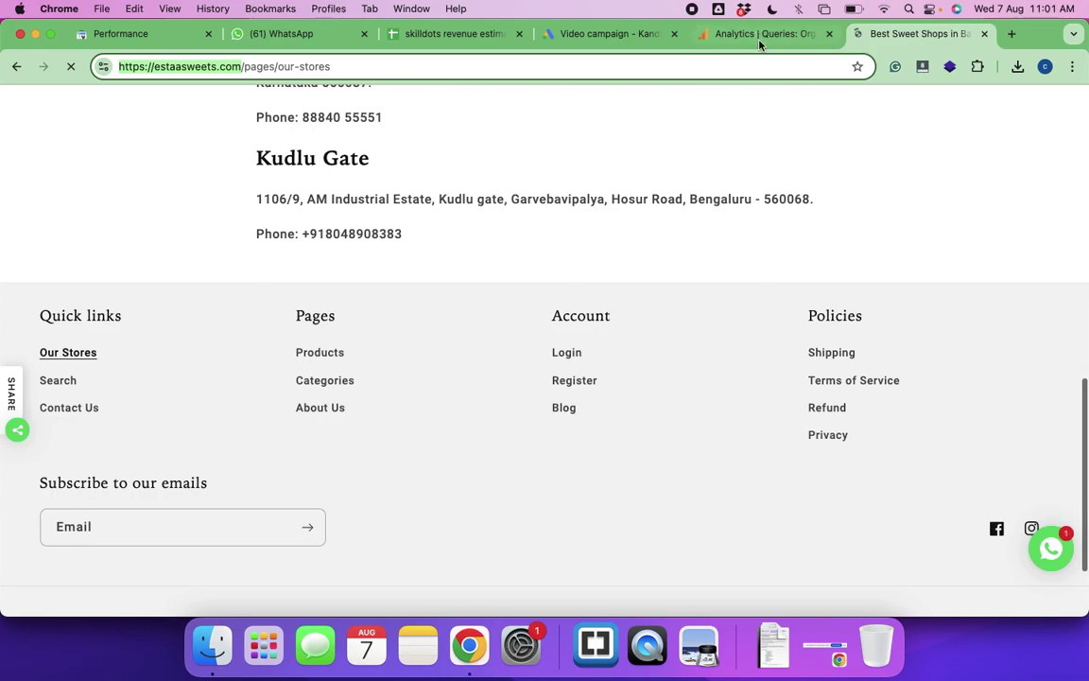
pyautogui.click(597, 36)
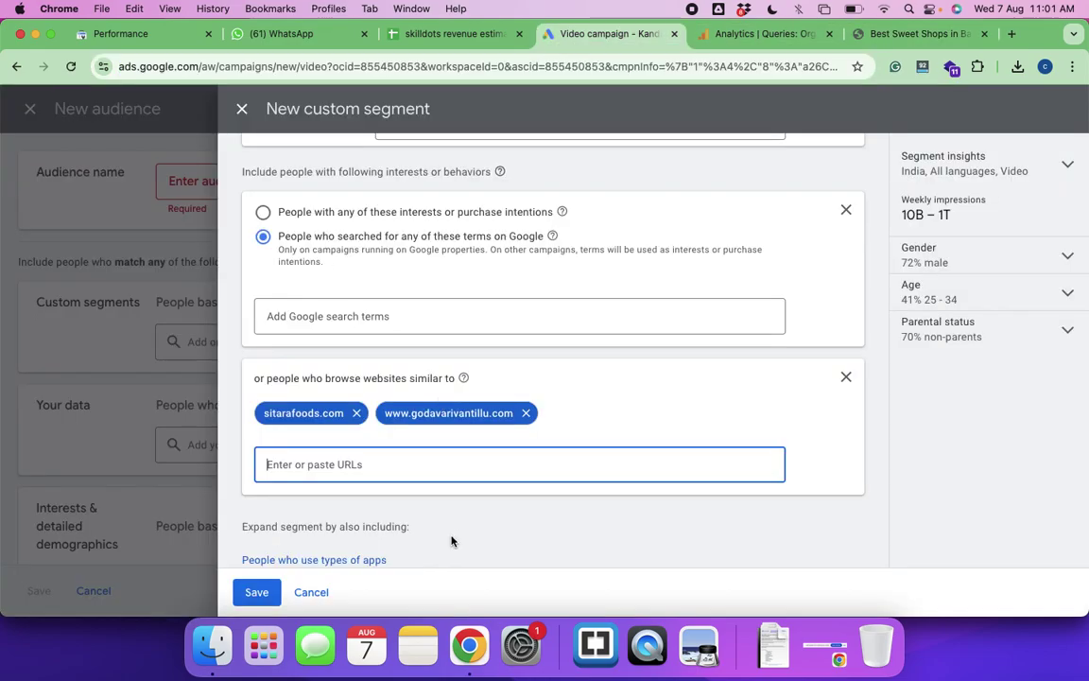
pyautogui.press('super+v')
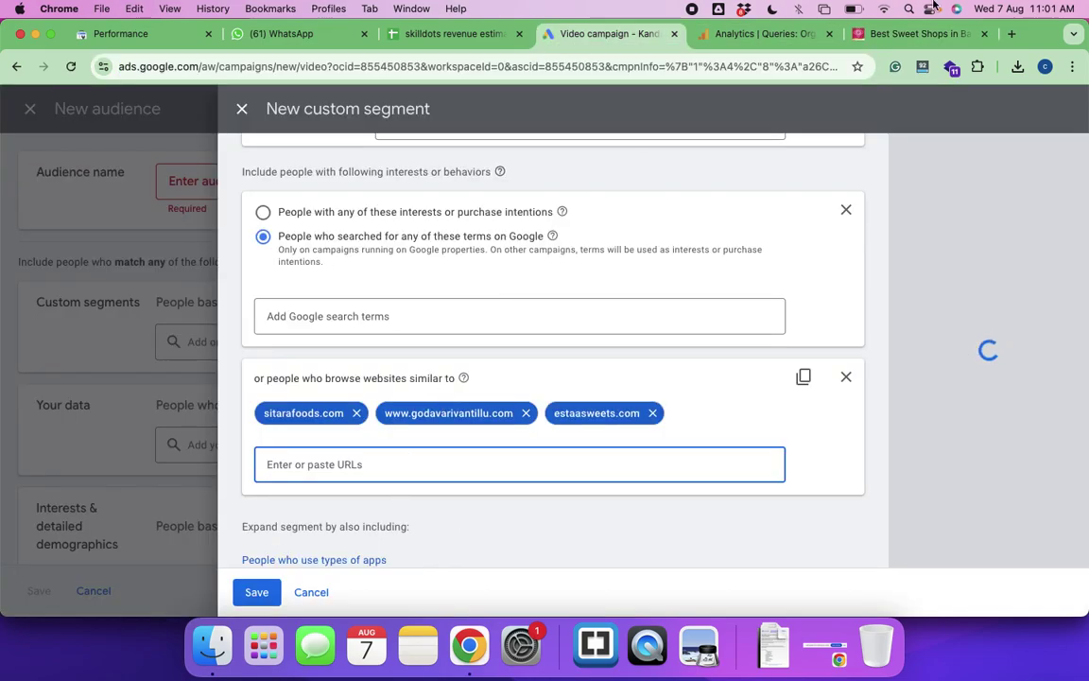
# Search Google for "vellanki foods" in the competitor site's tab, open vellankifoods.com and select its web address
pyautogui.click(910, 34)
pyautogui.click(357, 75)
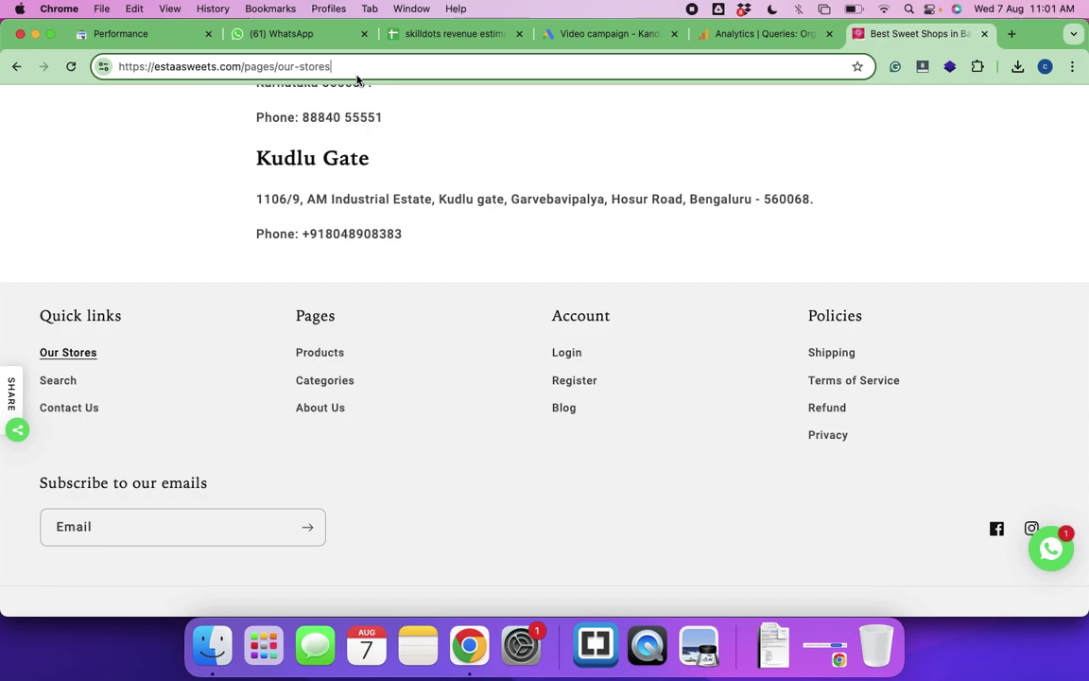
pyautogui.press('super+a')
pyautogui.write('vellanki')
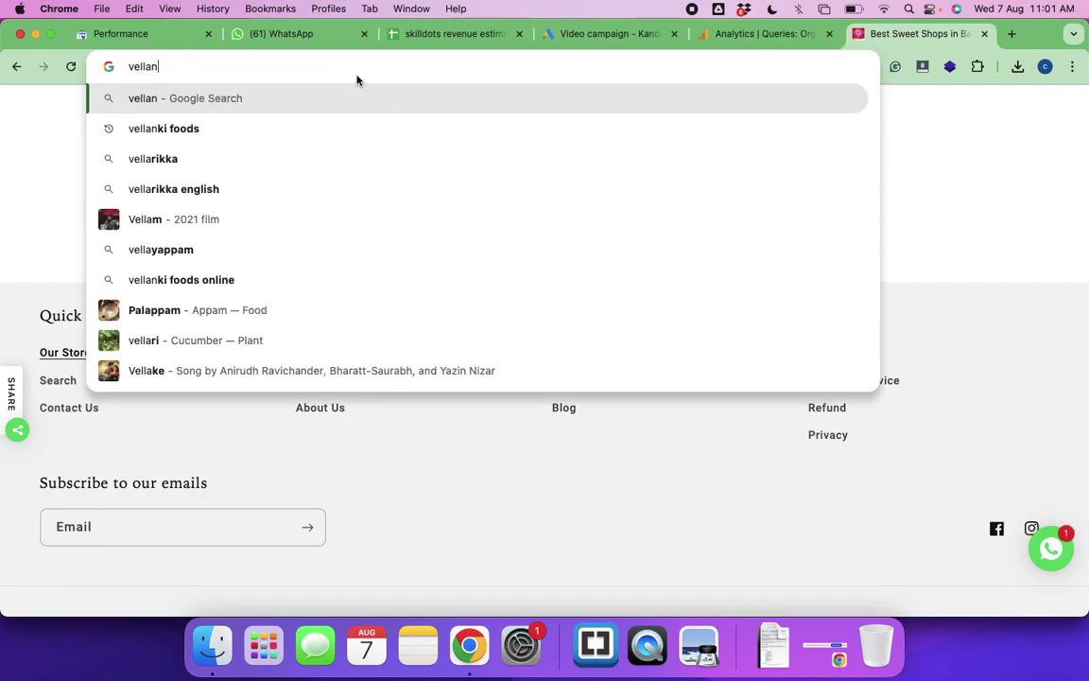
pyautogui.press('Return')
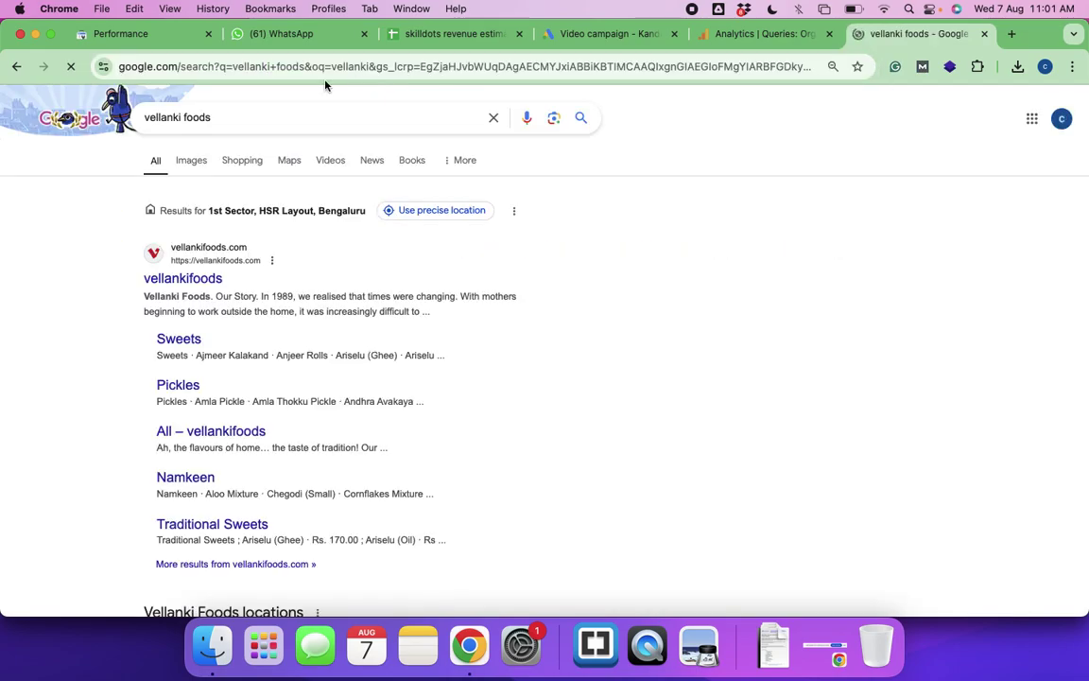
pyautogui.click(198, 280)
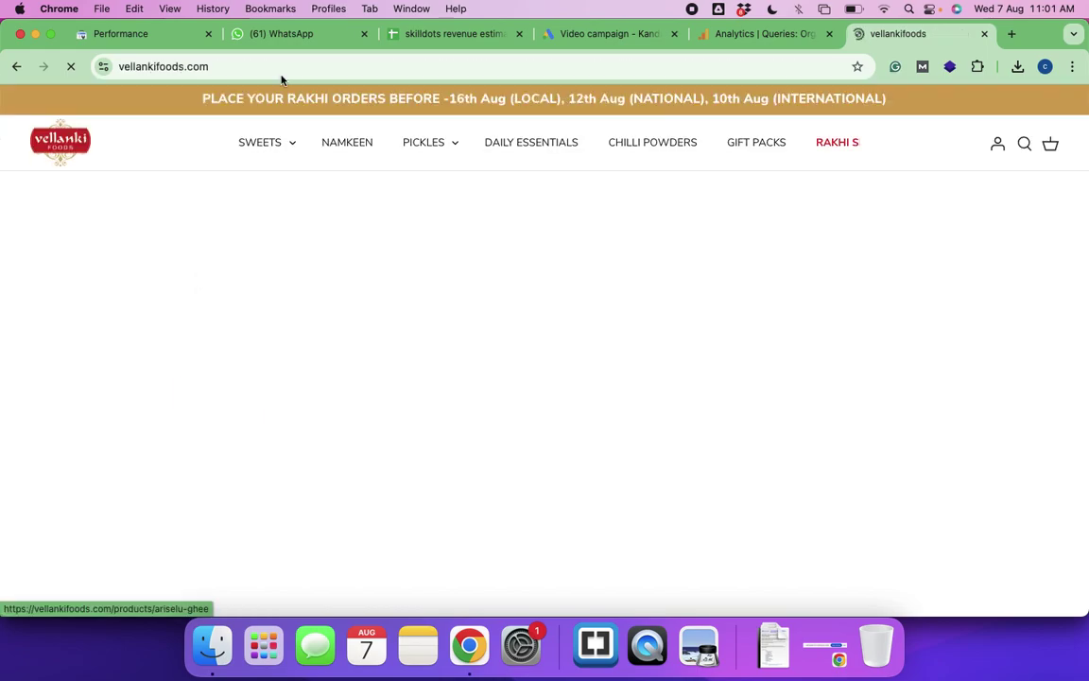
pyautogui.click(248, 68)
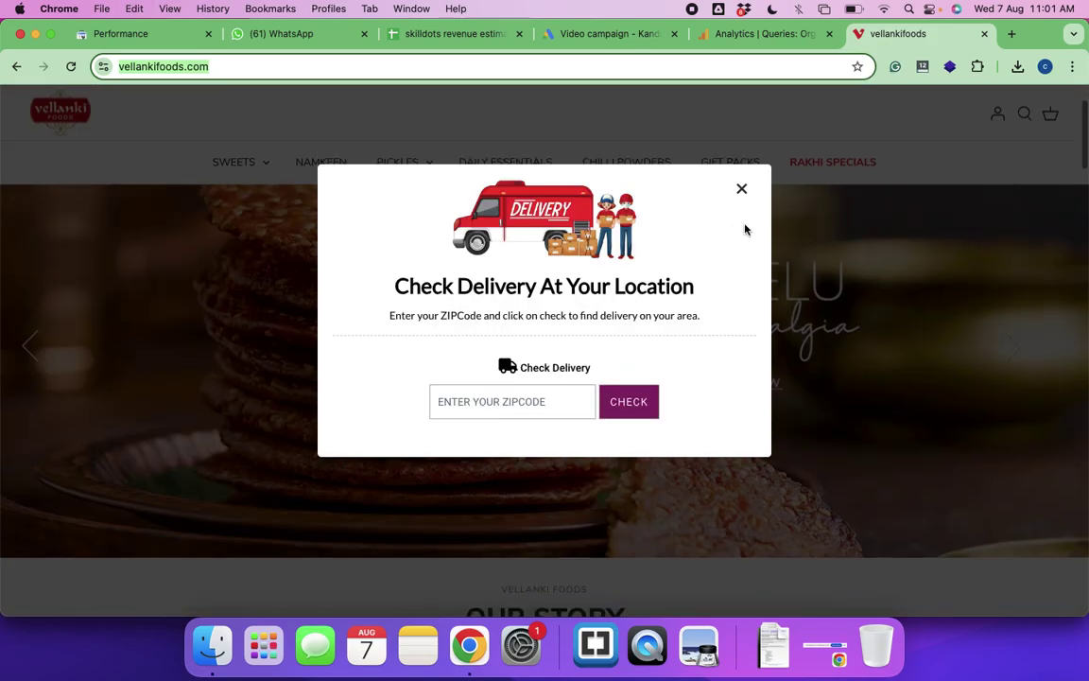
# Dismiss the delivery check pop-up and look through the Vellanki Foods home page's product categories, new arrivals and snack sections
pyautogui.click(742, 194)
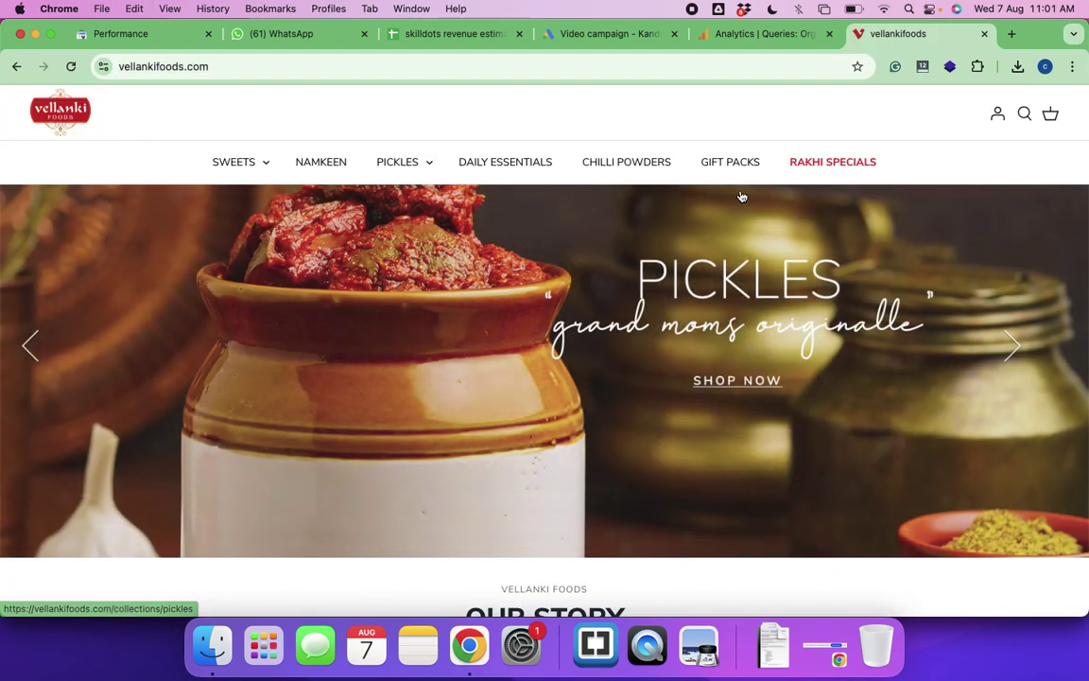
pyautogui.scroll(-5, 624, 378)
pyautogui.scroll(-6, 624, 378)
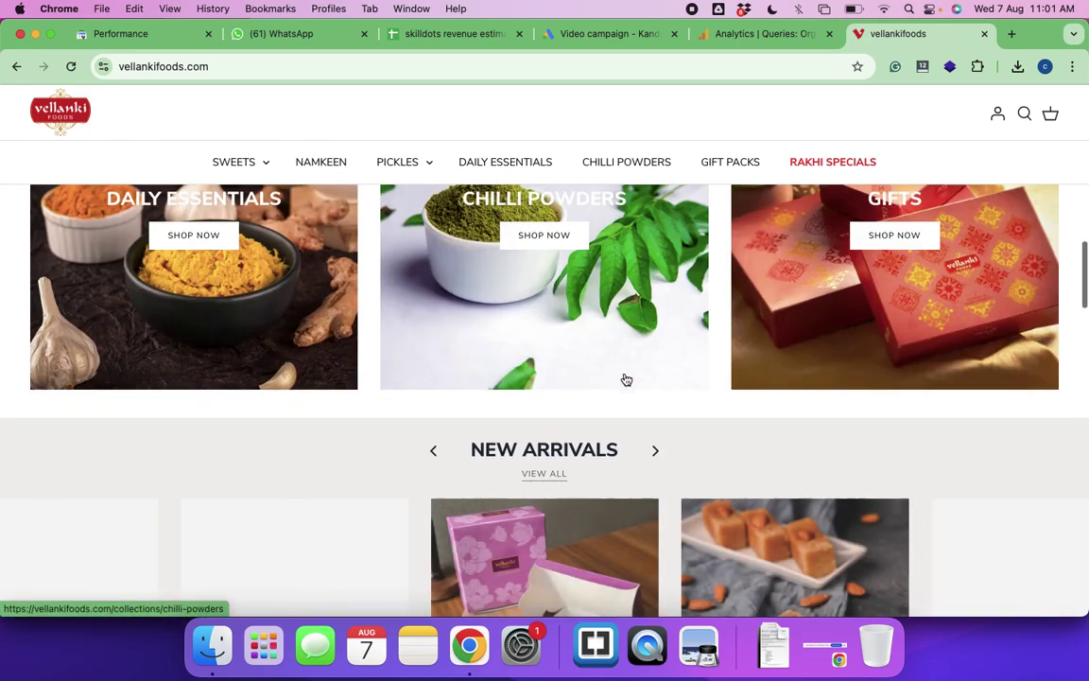
pyautogui.scroll(-3, 626, 379)
pyautogui.scroll(5, 626, 379)
pyautogui.scroll(-8, 626, 379)
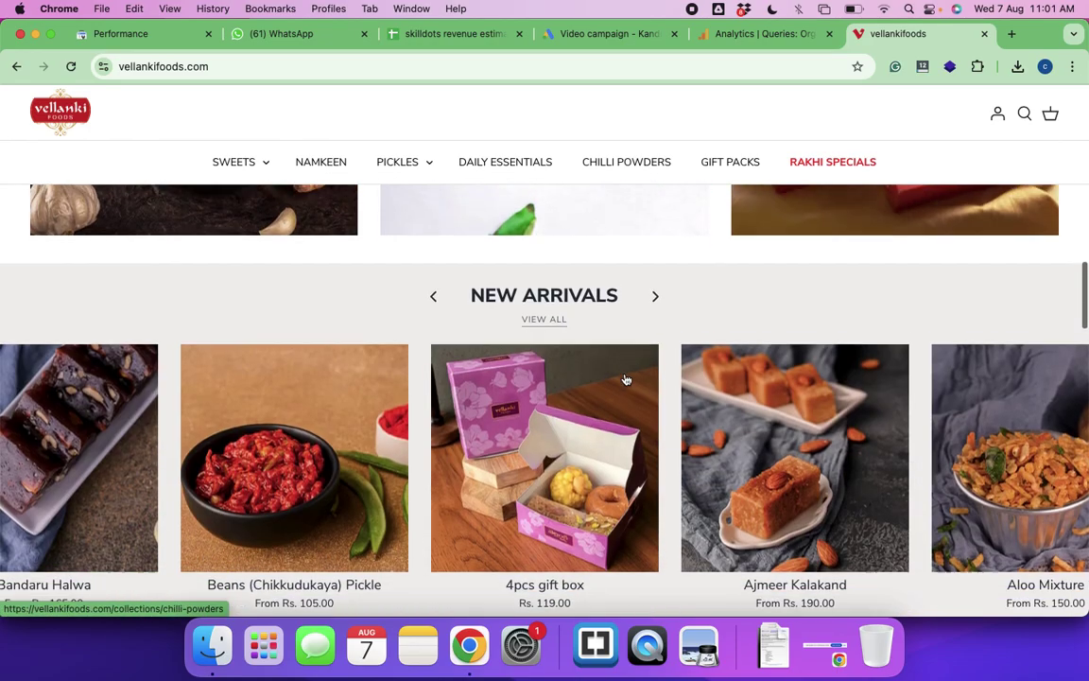
pyautogui.scroll(-3, 626, 379)
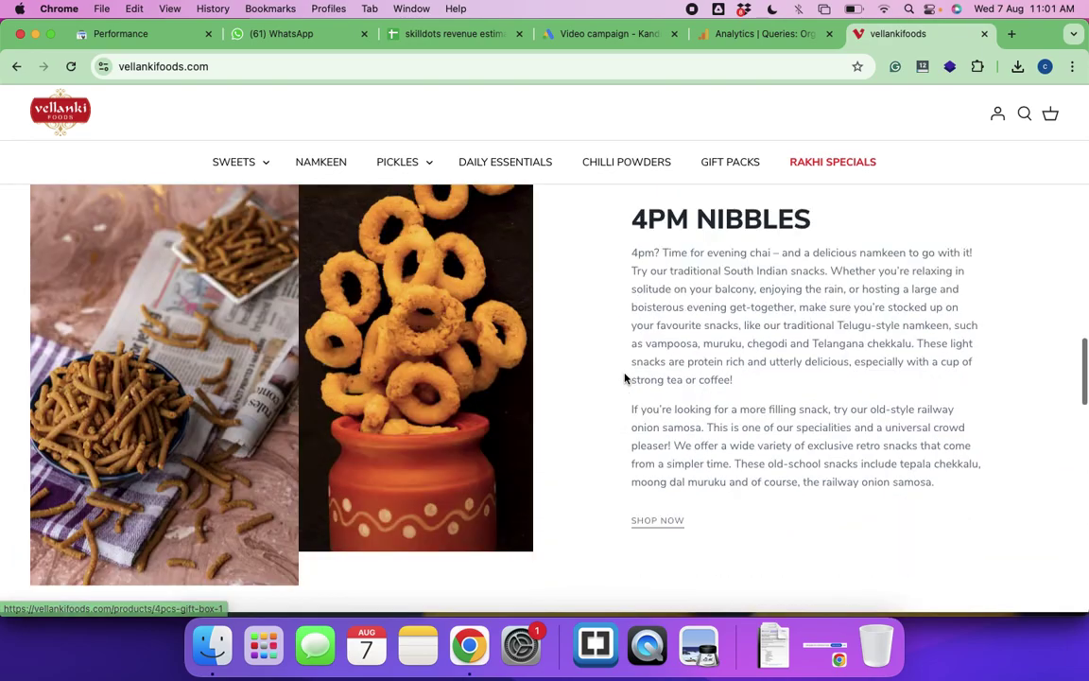
pyautogui.scroll(4, 625, 379)
pyautogui.scroll(-1, 624, 377)
pyautogui.scroll(-2, 624, 378)
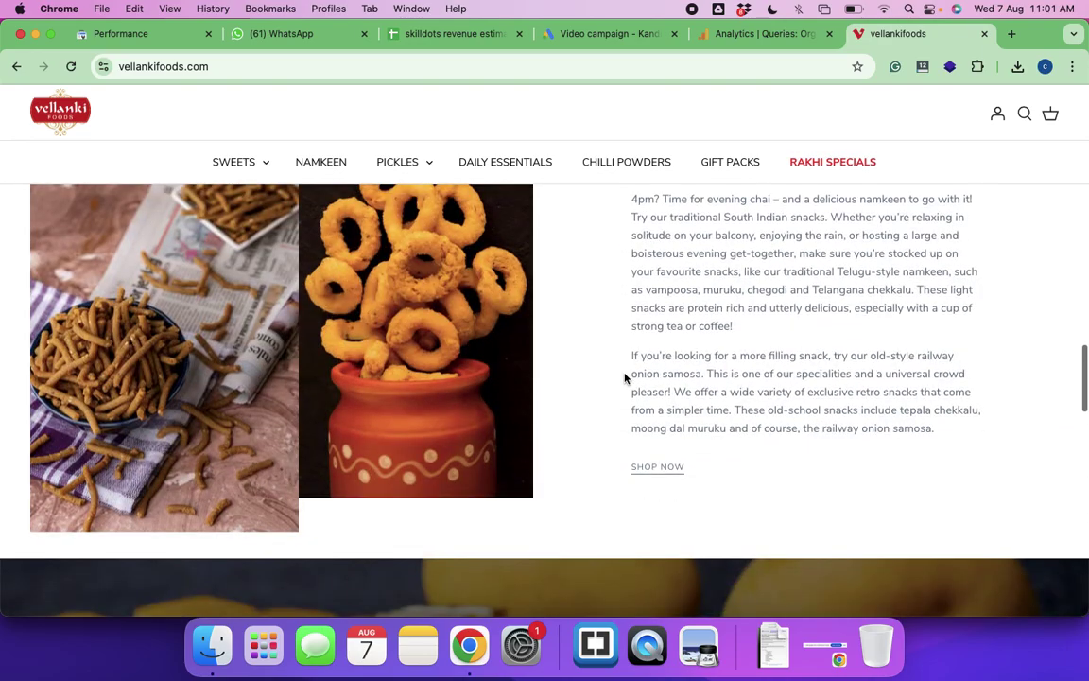
# Look over the rest of the Vellanki Foods home page and add vellankifoods.com to the custom segment's similar websites in Google Ads
pyautogui.scroll(-5, 624, 377)
pyautogui.scroll(2, 624, 377)
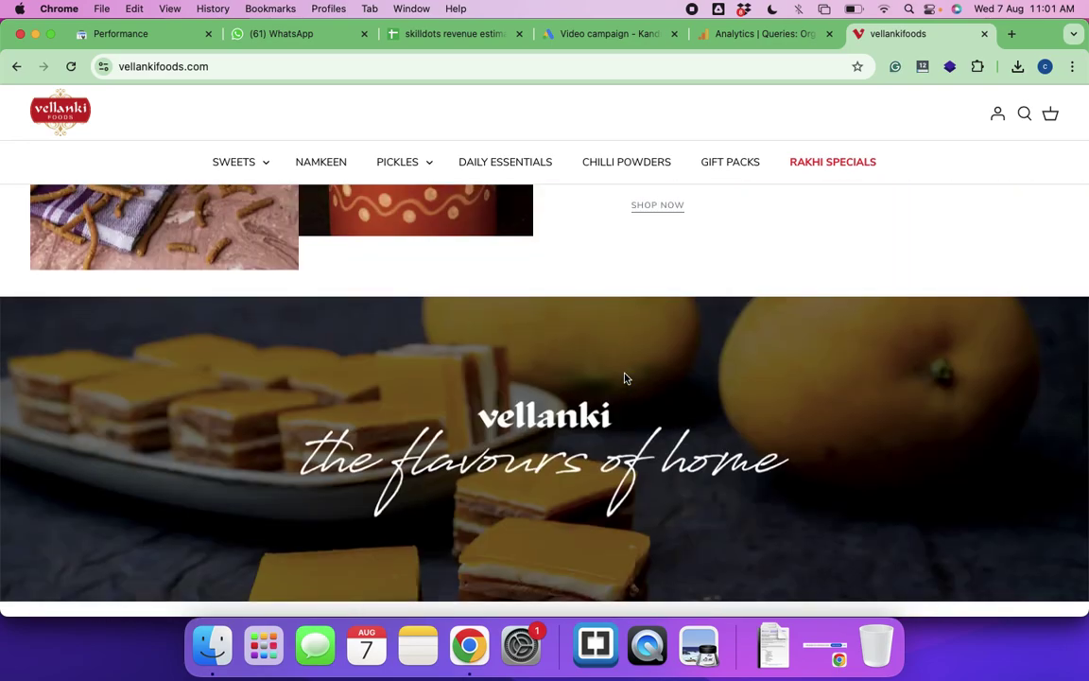
pyautogui.scroll(-6, 624, 378)
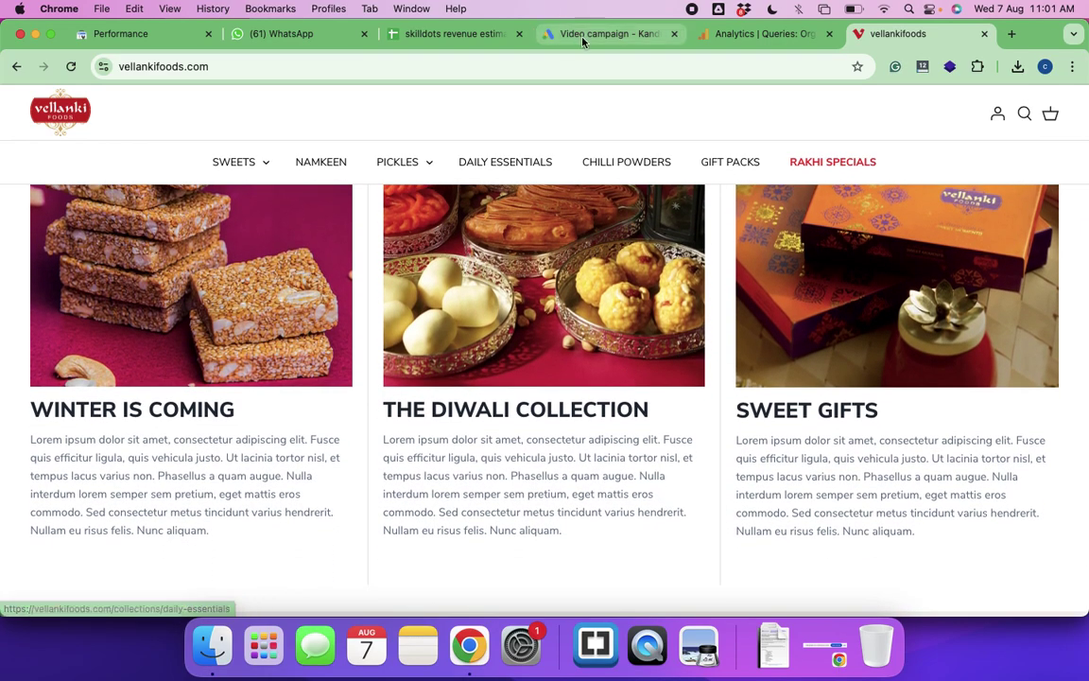
pyautogui.click(582, 38)
pyautogui.press('super+v')
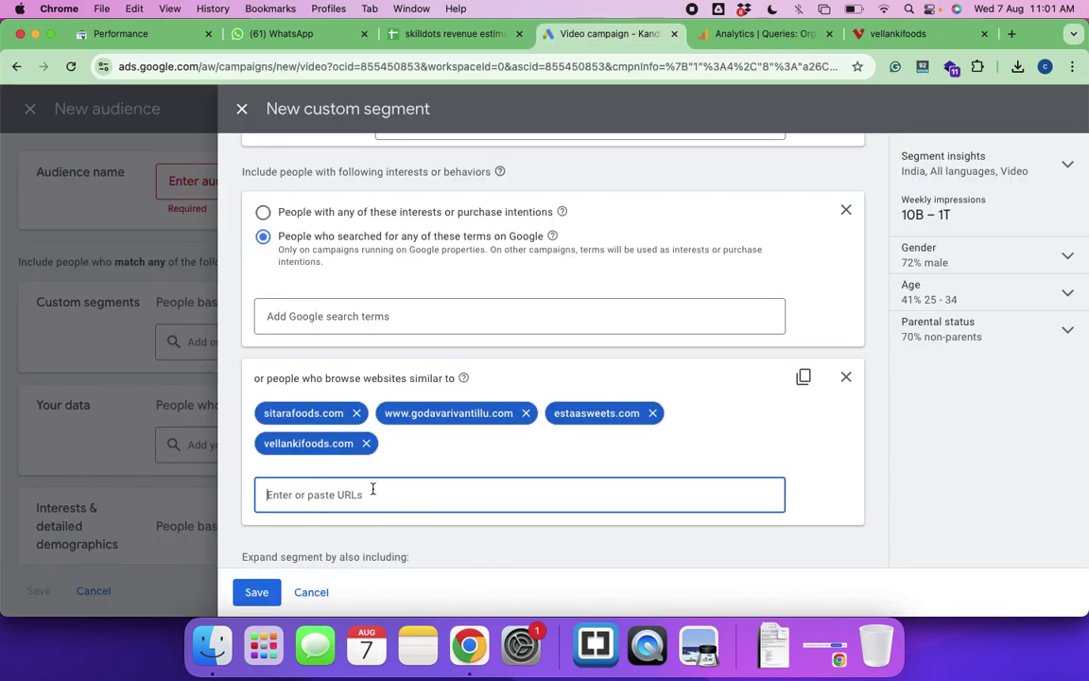
# Close the Vellanki Foods page and search Google in a new tab for "buy sesame seeds chikki"
pyautogui.click(879, 34)
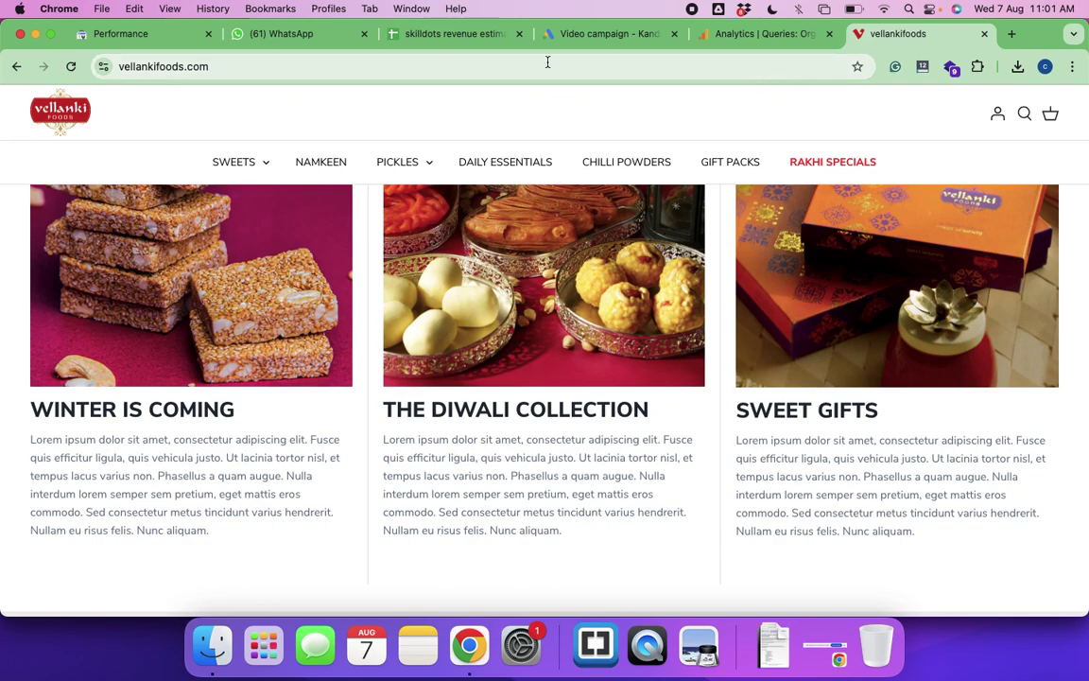
pyautogui.click(982, 35)
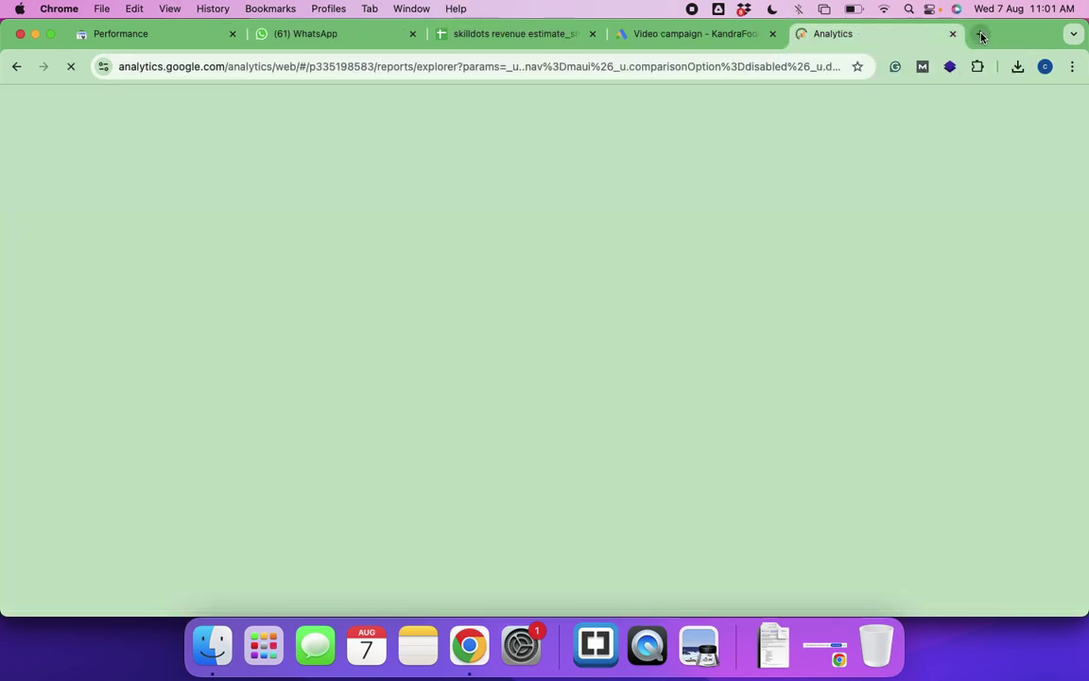
pyautogui.click(979, 34)
pyautogui.write('buy ')
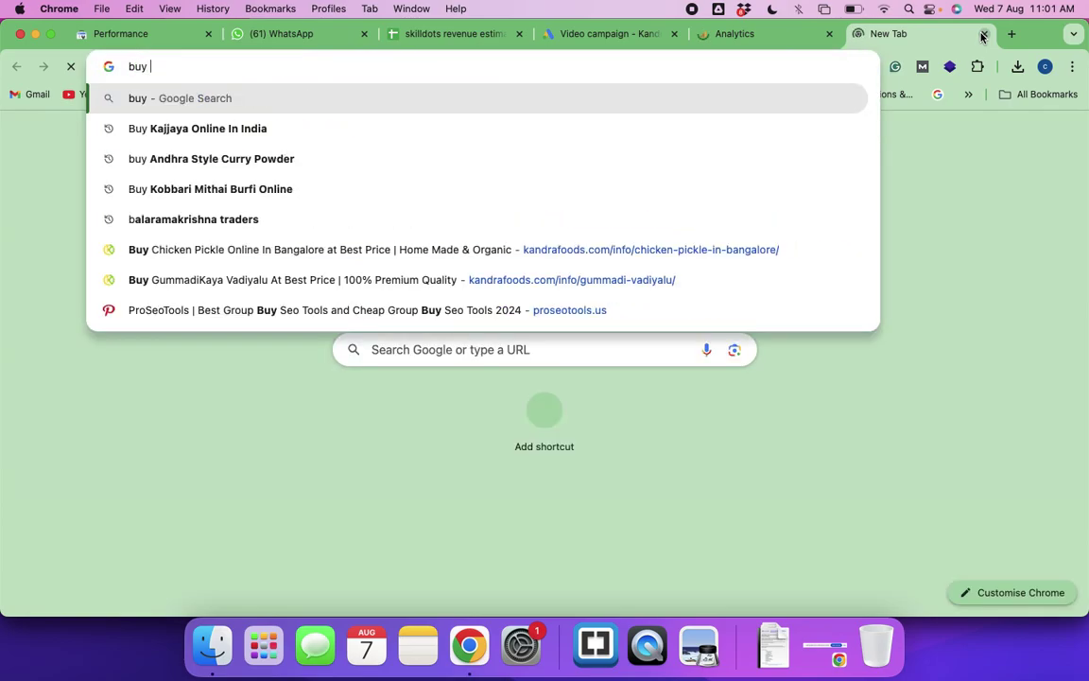
pyautogui.write('sesame se')
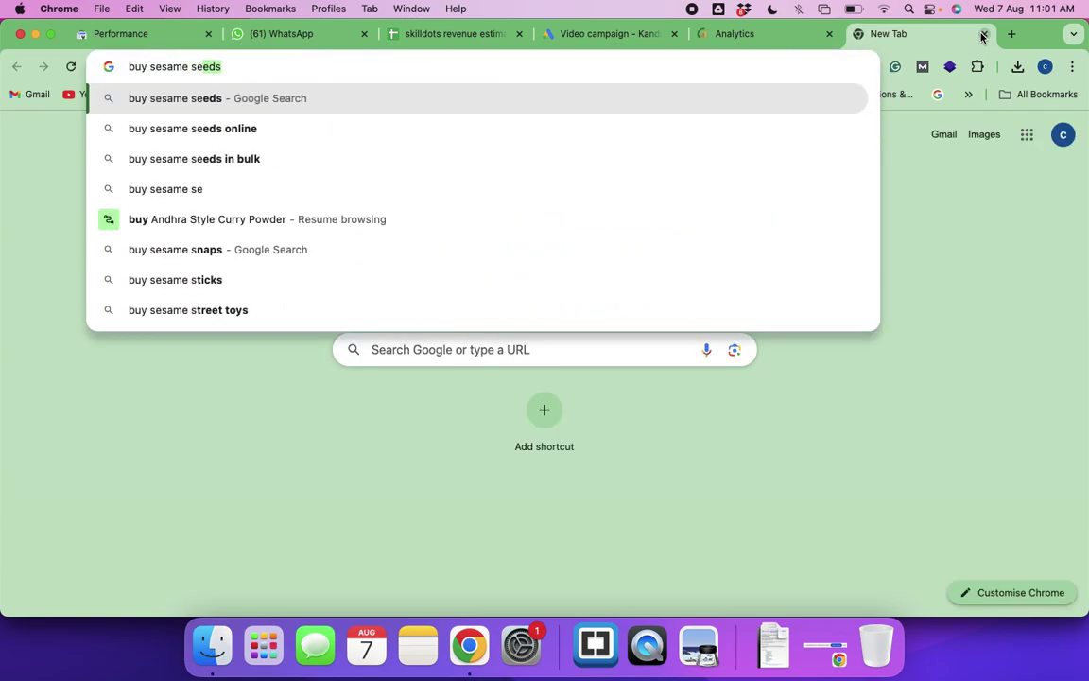
pyautogui.write('eds chikki')
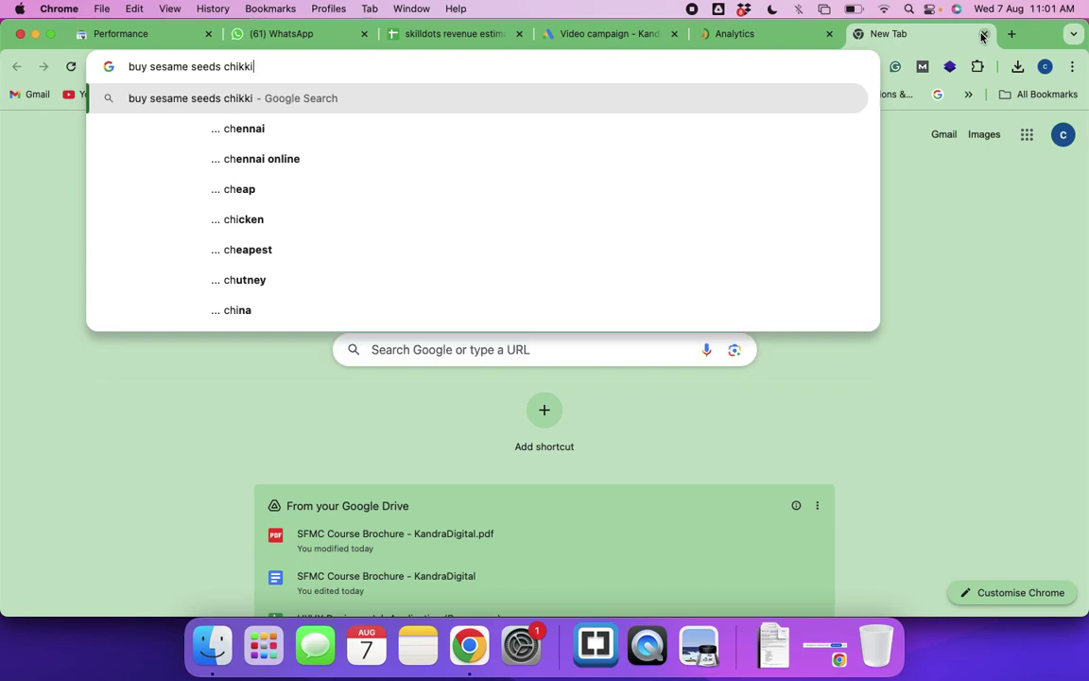
pyautogui.press('Return')
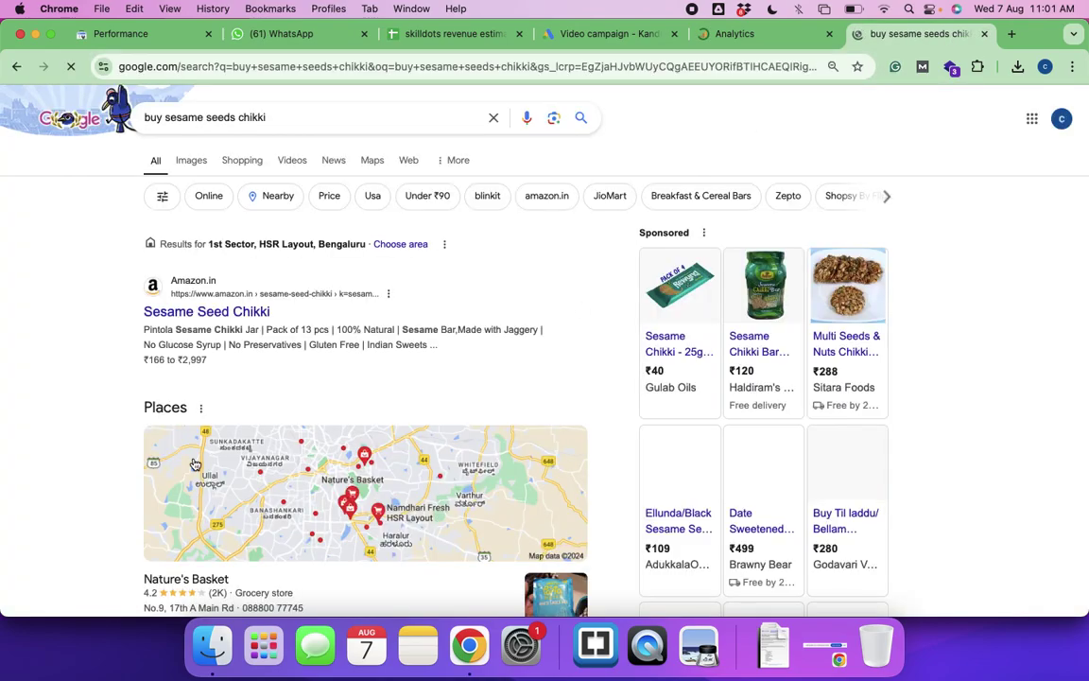
# Look through the search results for competitor sites, open BigBasket's Paper Boat Sesame Chikki result and select its domain in the address
pyautogui.scroll(-3, 68, 481)
pyautogui.scroll(-10, 68, 485)
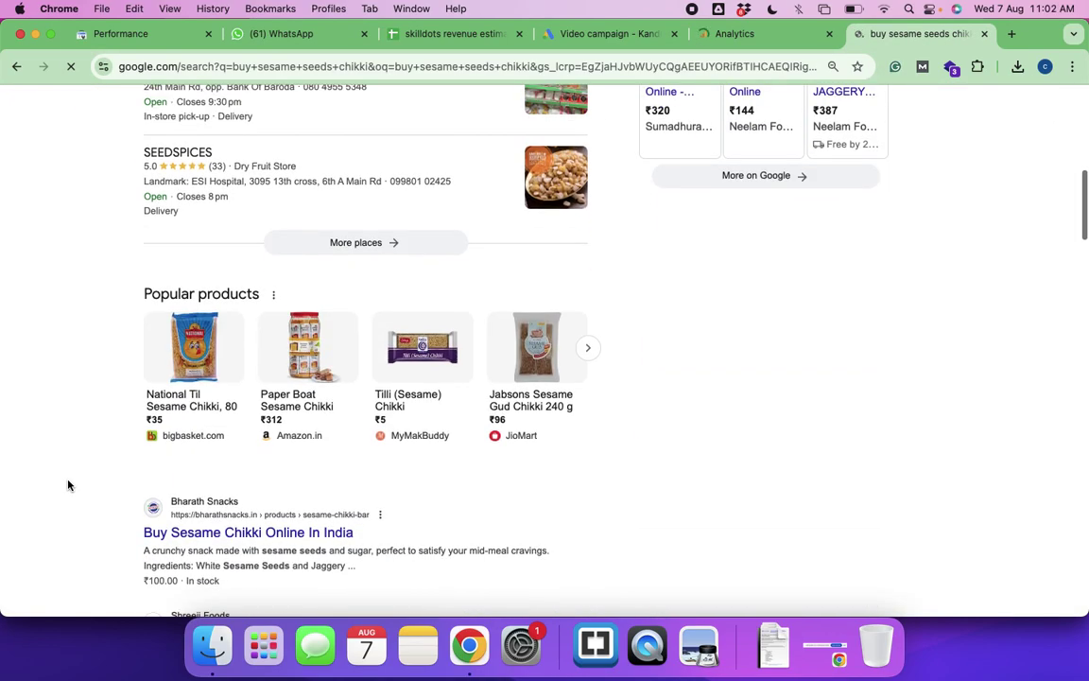
pyautogui.scroll(-3, 68, 485)
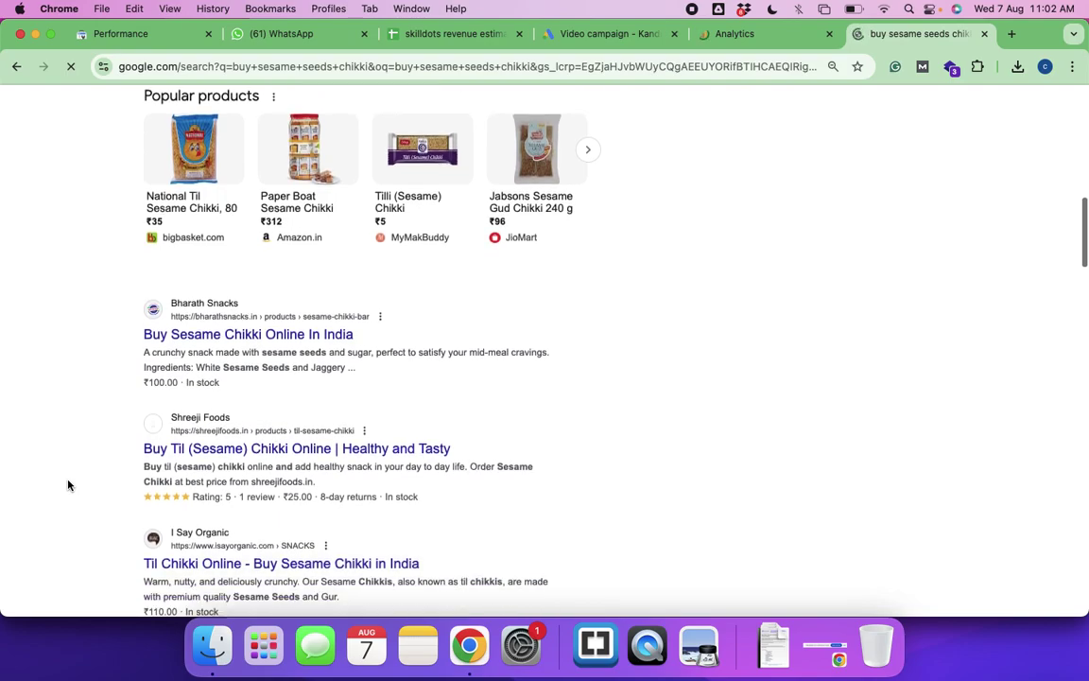
pyautogui.scroll(-3, 281, 461)
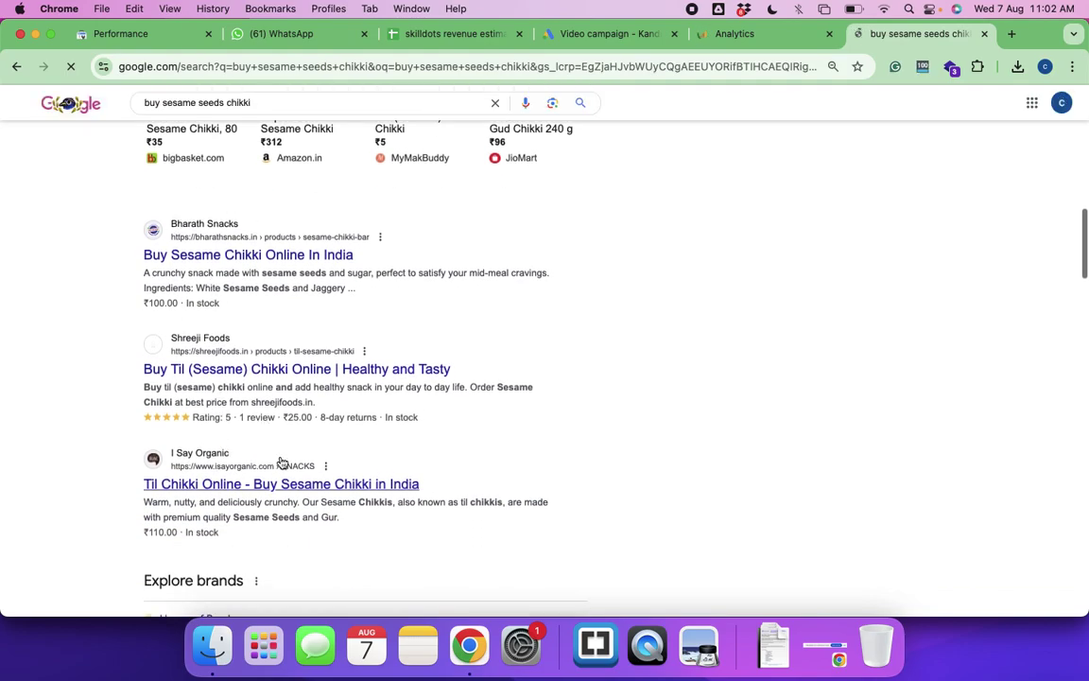
pyautogui.scroll(-10, 281, 462)
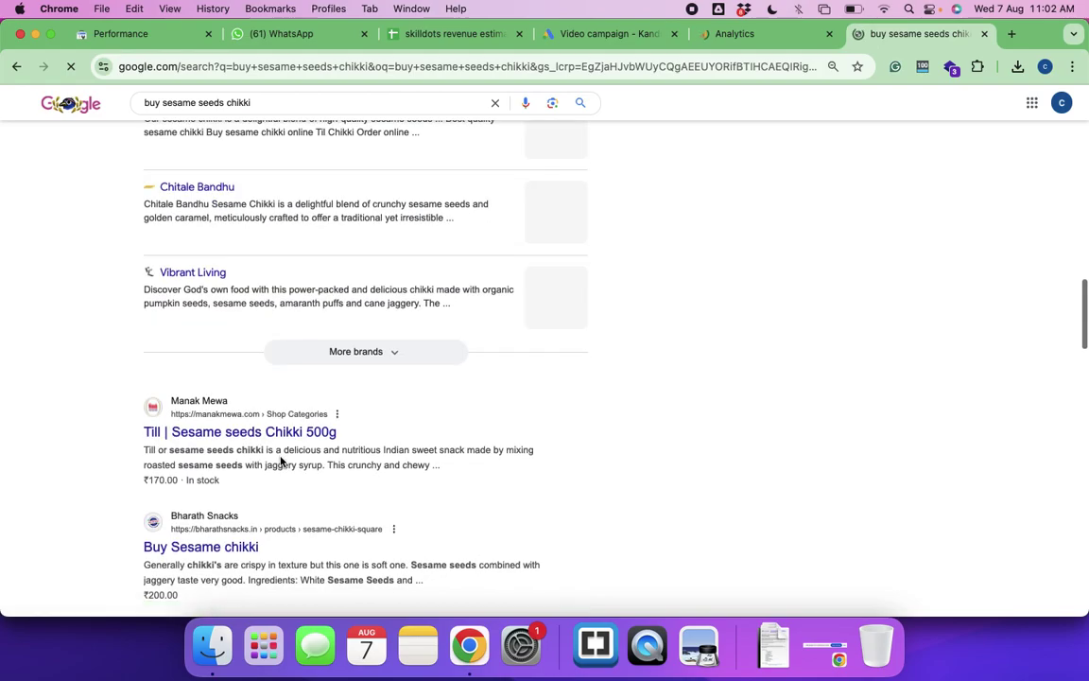
pyautogui.scroll(-2, 281, 462)
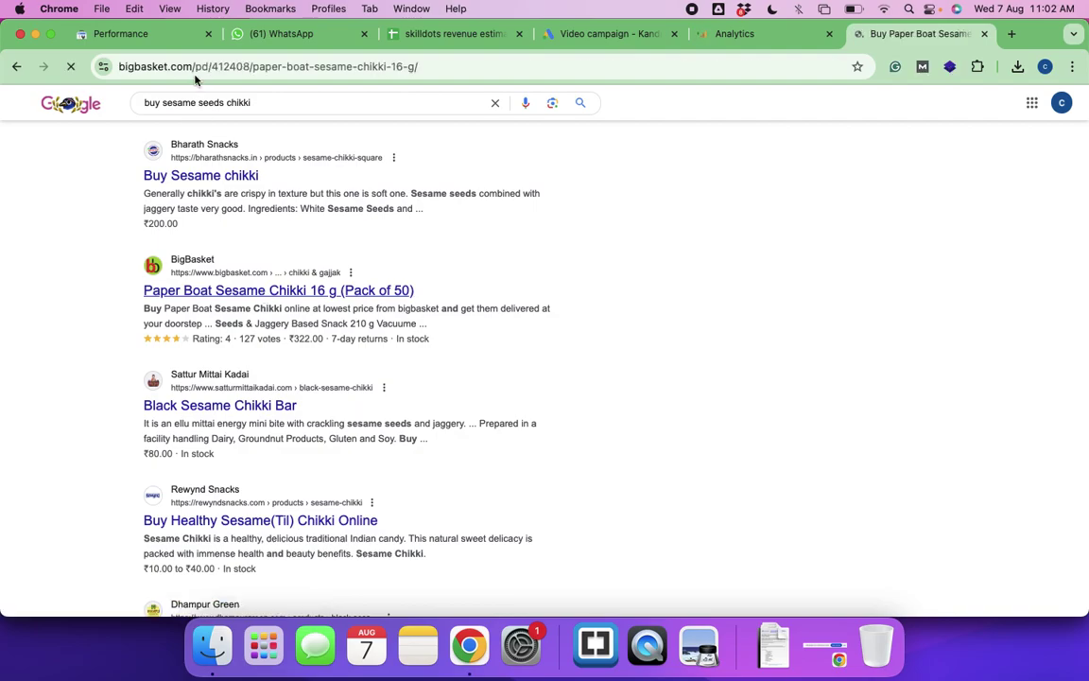
pyautogui.moveTo(174, 57); pyautogui.dragTo(348, 102)
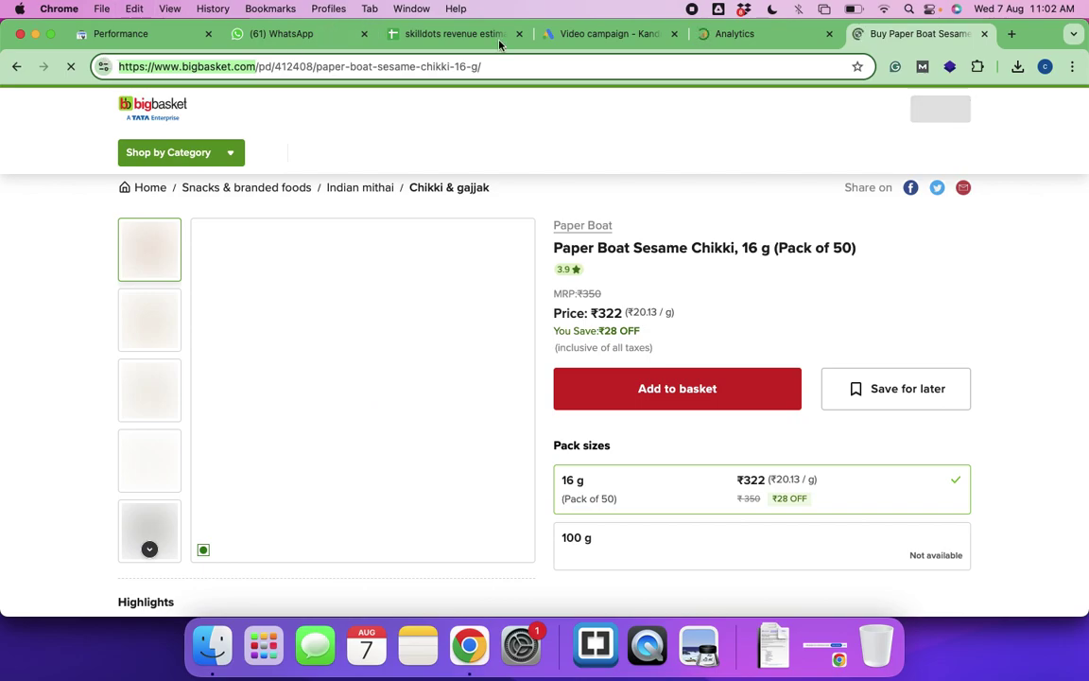
# Return to the Google Ads campaign, name the custom segment "Competitors Website Browsers" and save it
pyautogui.click(569, 45)
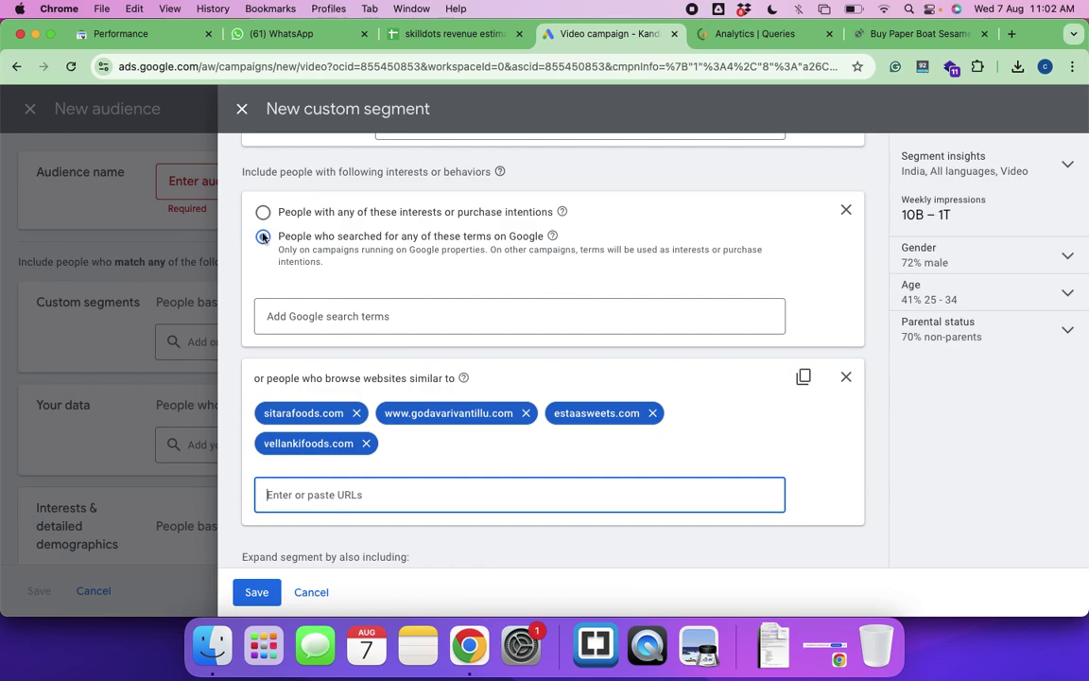
pyautogui.scroll(2, 263, 238)
pyautogui.moveTo(561, 312)
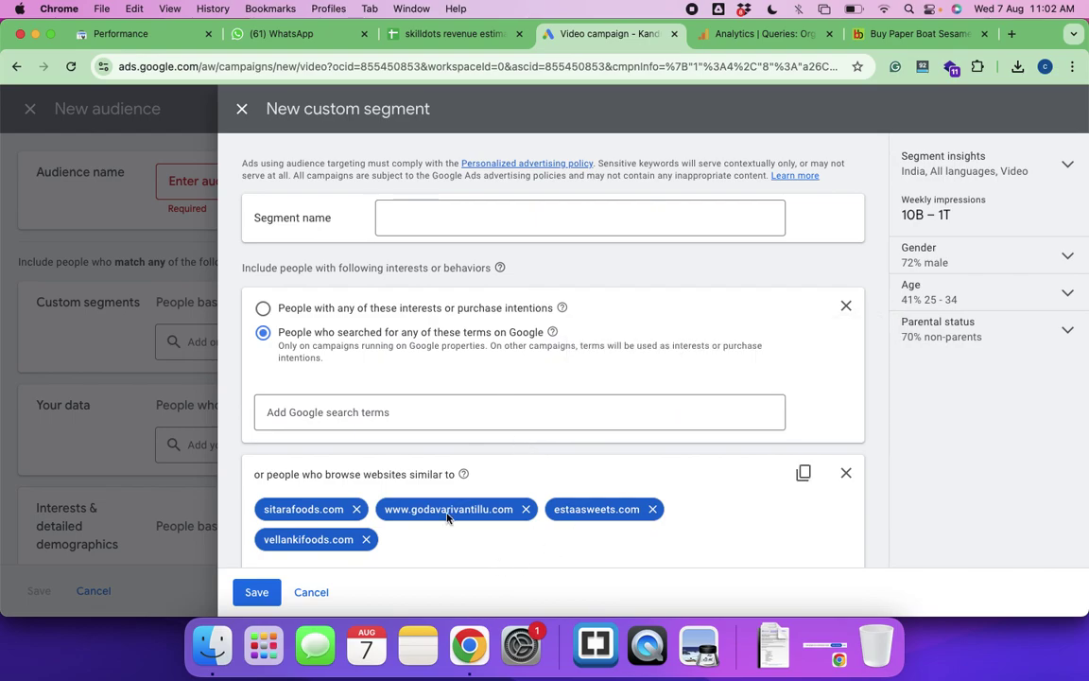
pyautogui.scroll(-1, 371, 498)
pyautogui.scroll(-2, 439, 515)
pyautogui.scroll(2, 416, 426)
pyautogui.click(401, 219)
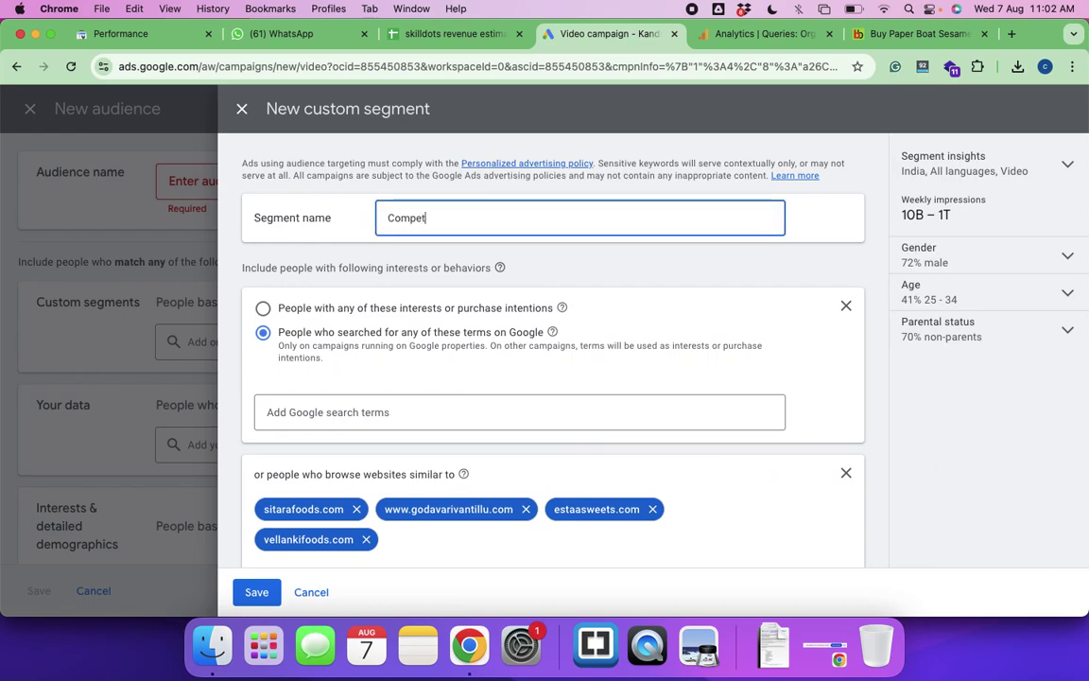
pyautogui.write('Competitors Websie')
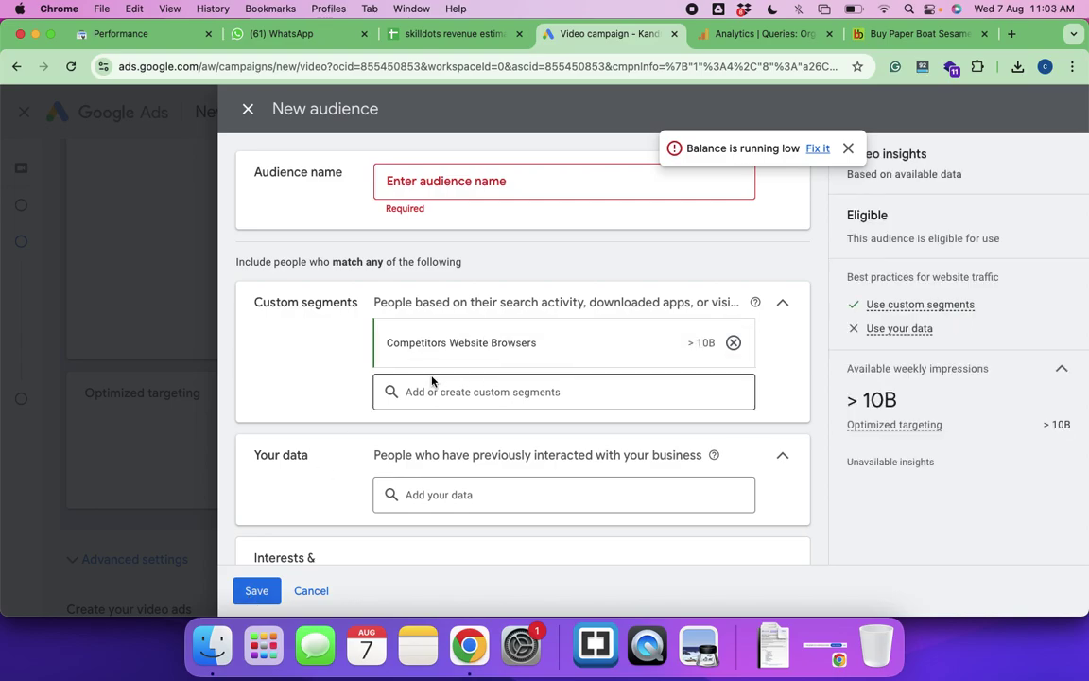
# Save the new audience under the name "Competitors Website Browsers" and turn off optimized targeting
pyautogui.click(418, 183)
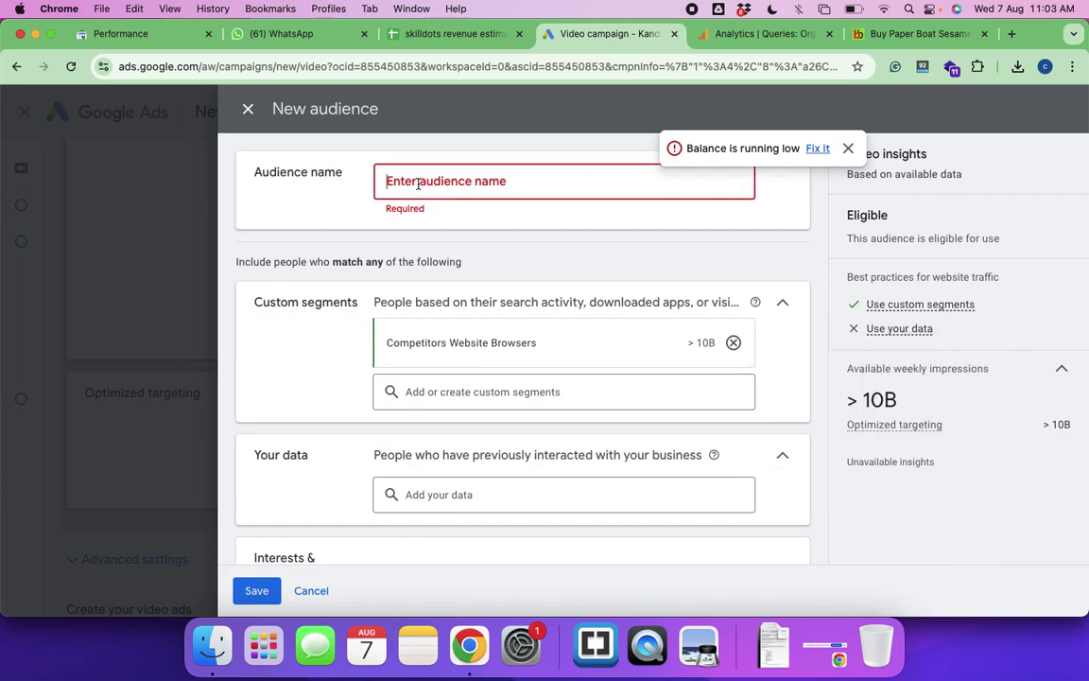
pyautogui.write('Competitors Website Browsers')
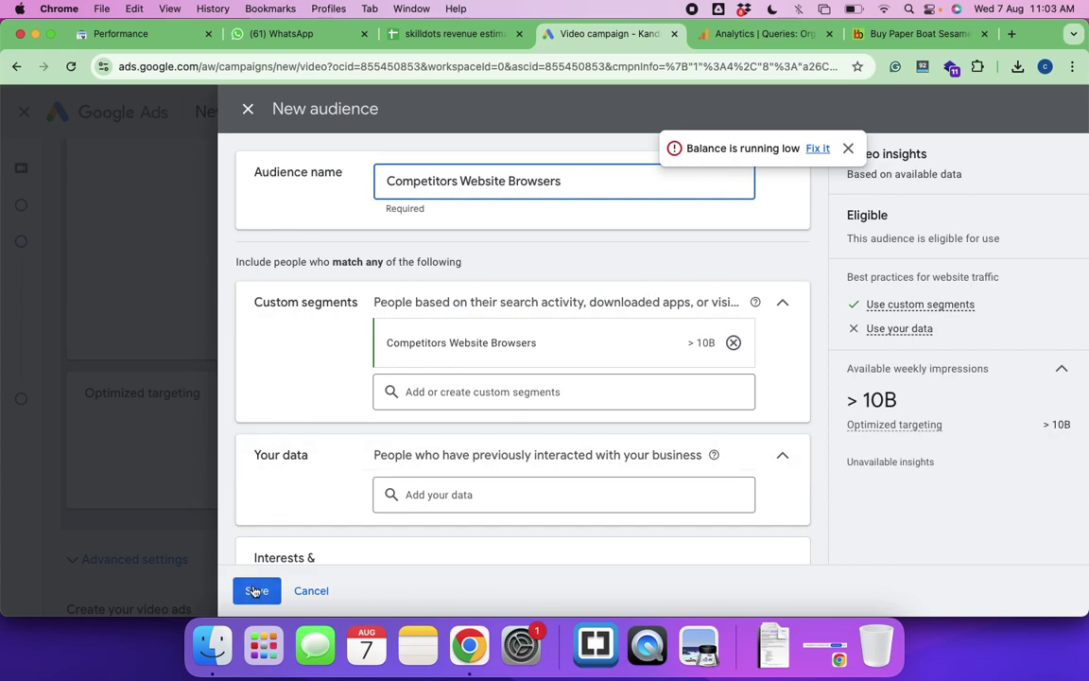
pyautogui.scroll(-3, 297, 470)
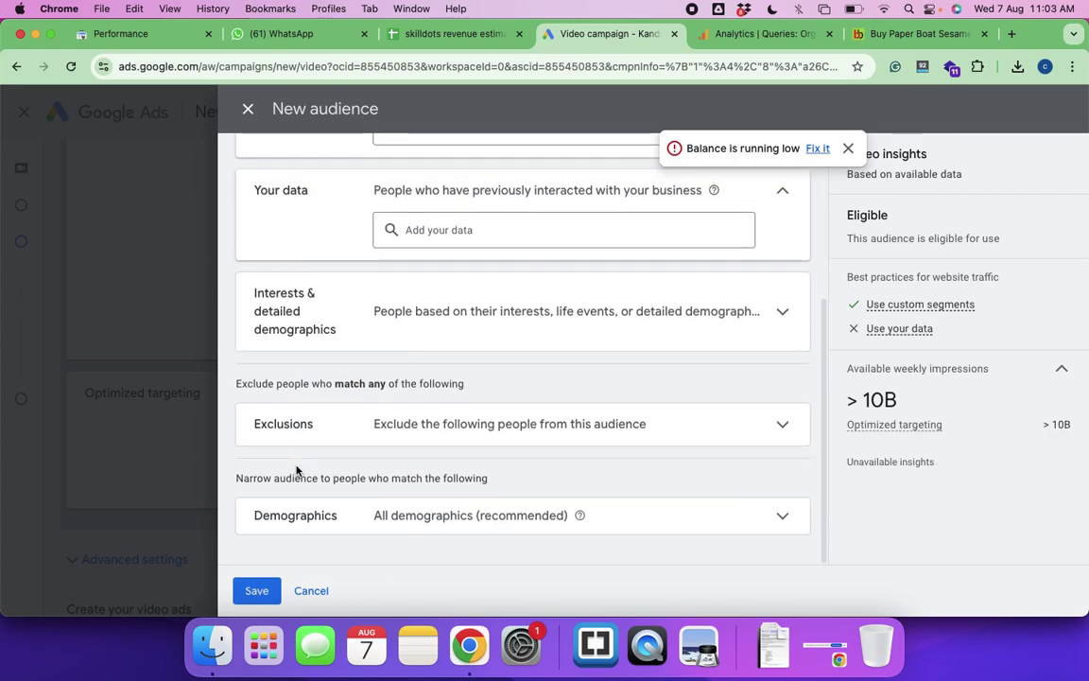
pyautogui.click(256, 589)
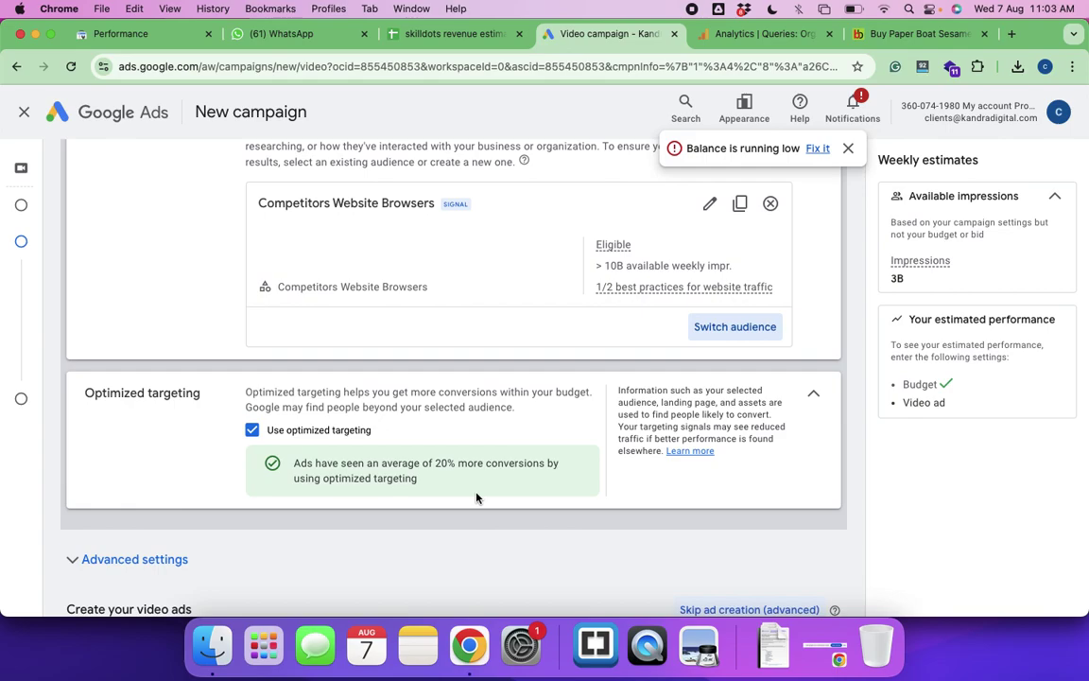
pyautogui.click(251, 430)
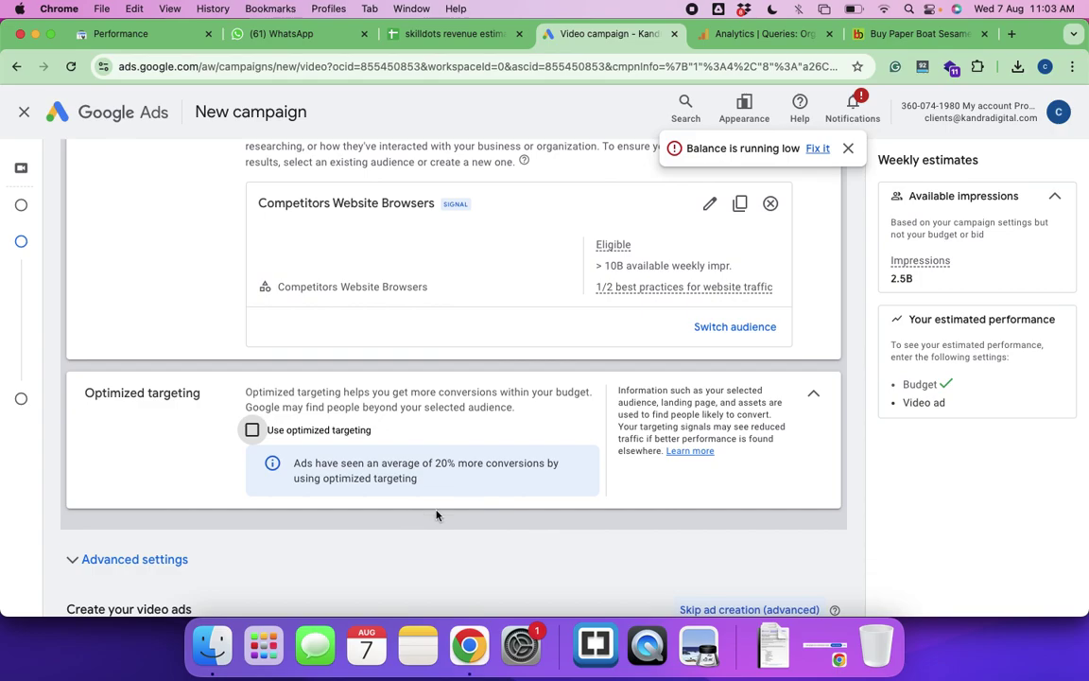
# Search the YouTube videos for "kandrafoods" and choose the "Tips To Improve Your Skin Glow" video for the ad
pyautogui.scroll(-3, 438, 516)
pyautogui.scroll(-2, 438, 515)
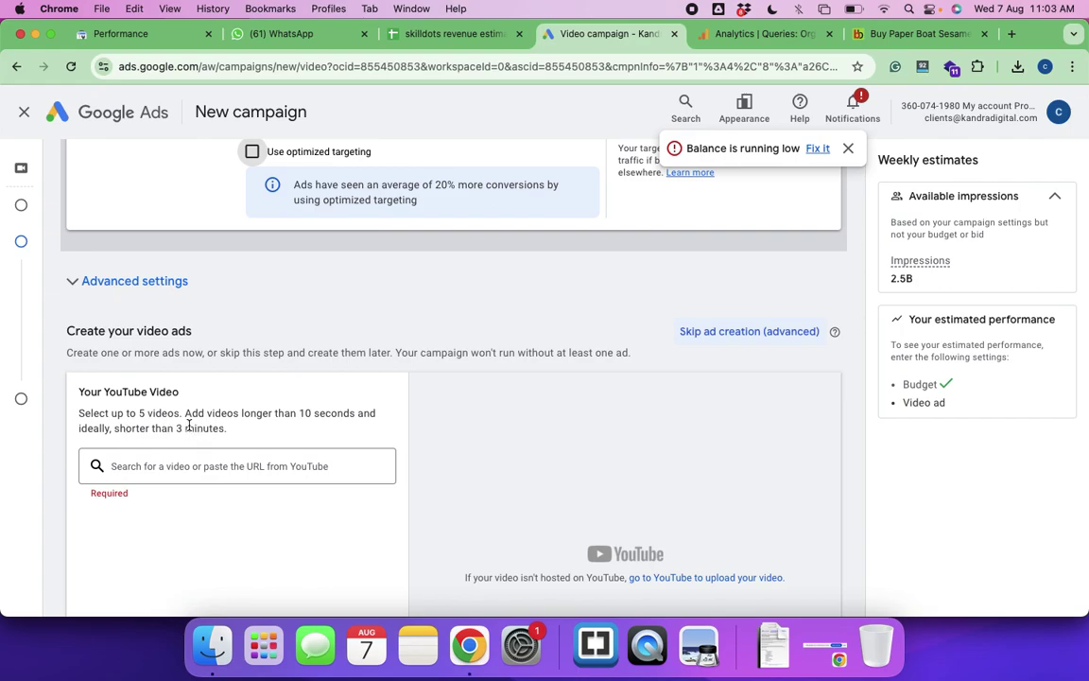
pyautogui.scroll(-2, 260, 445)
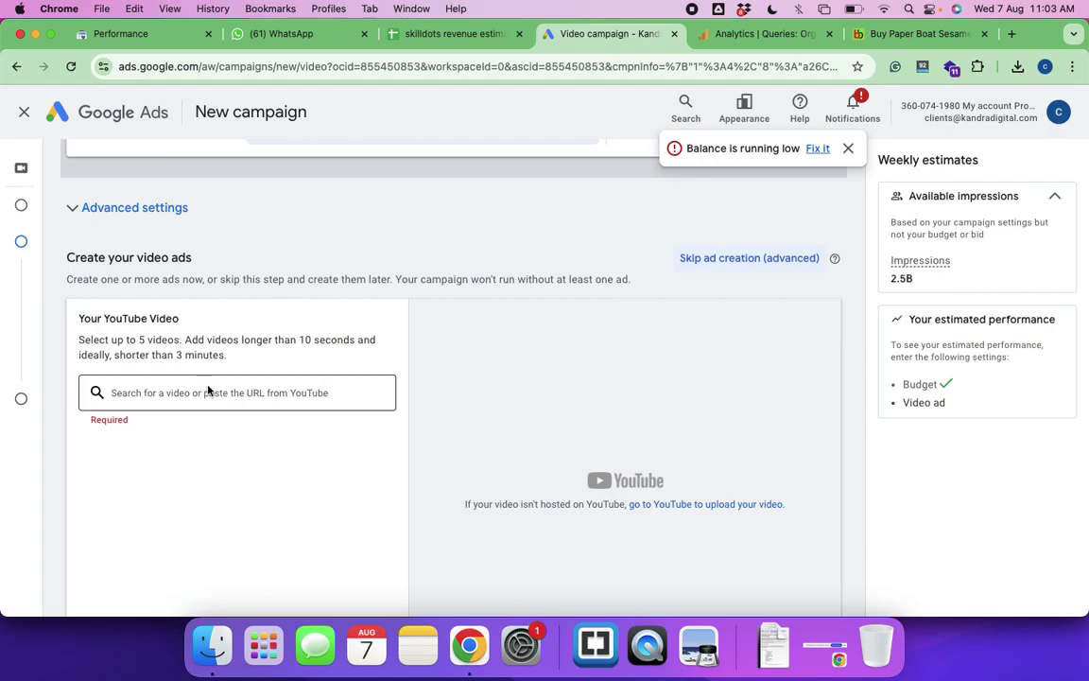
pyautogui.click(162, 394)
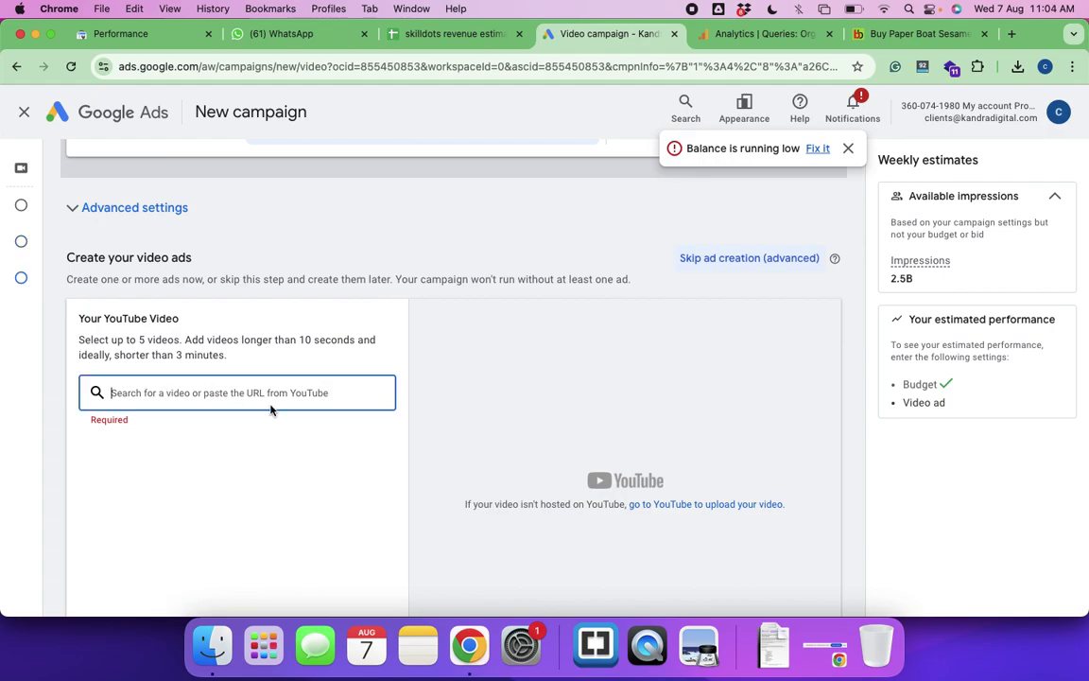
pyautogui.write('gu')
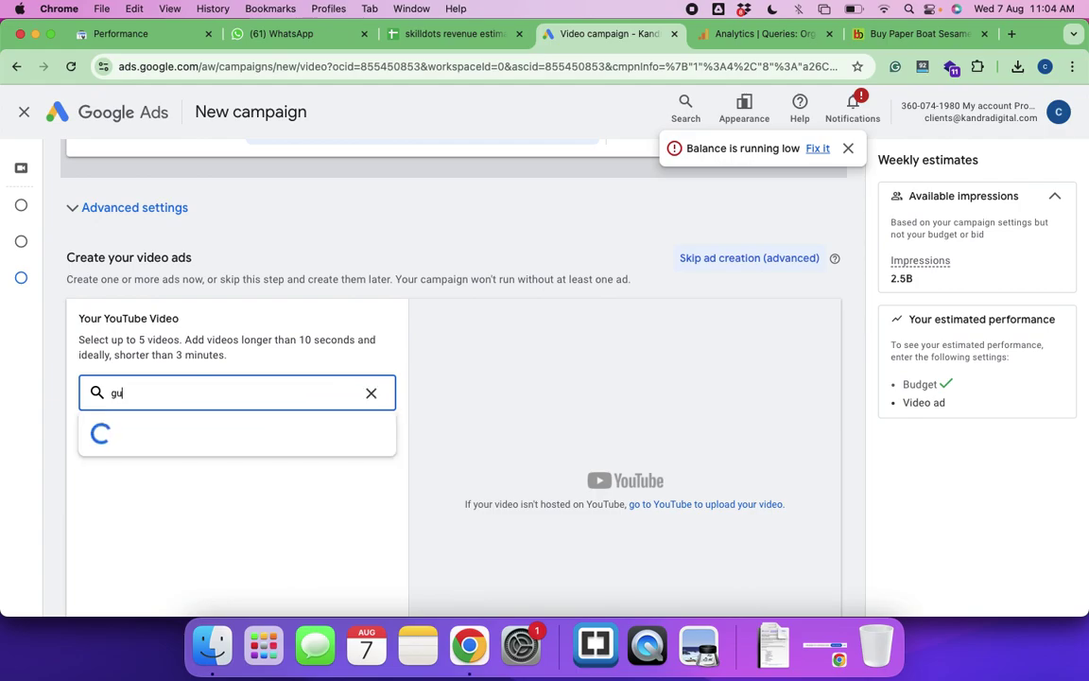
pyautogui.write('mmadi')
pyautogui.press('super+a')
pyautogui.write('kandrafoods')
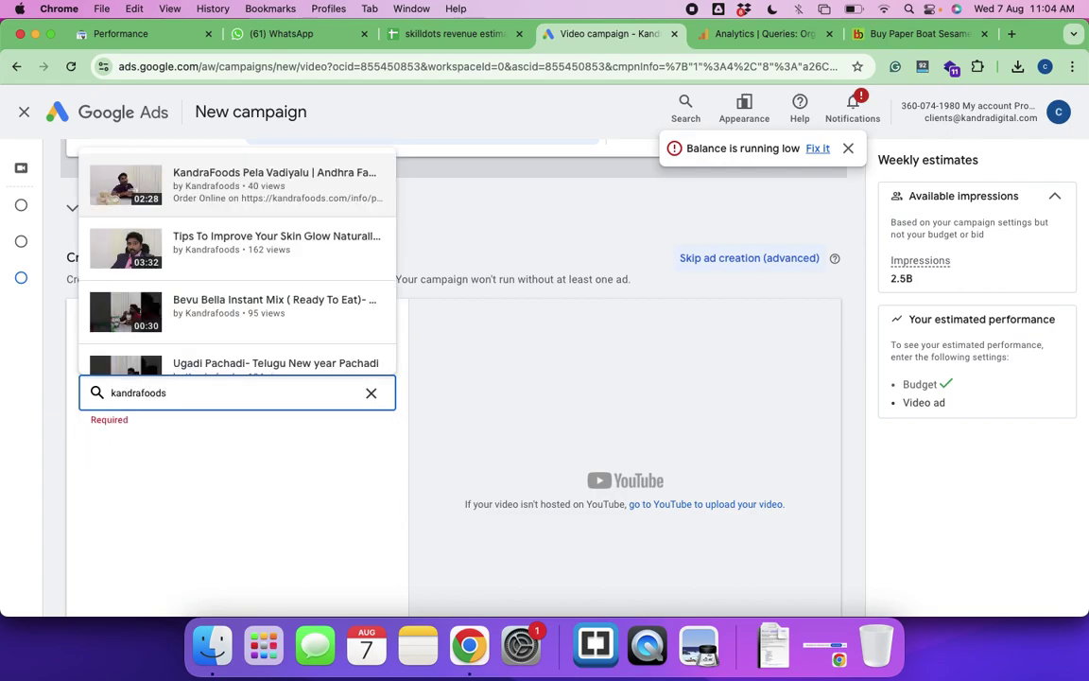
pyautogui.click(271, 245)
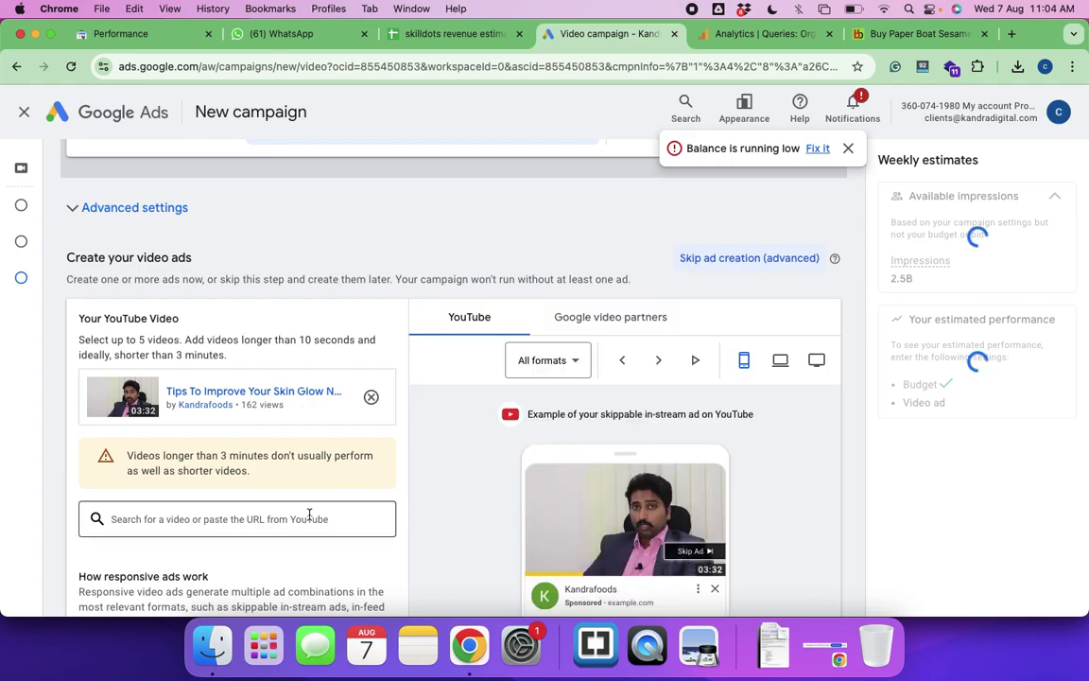
# Examine the video ad's Final URL, Display URL and Call-to-action fields together with its skippable in-stream preview
pyautogui.scroll(-3, 774, 510)
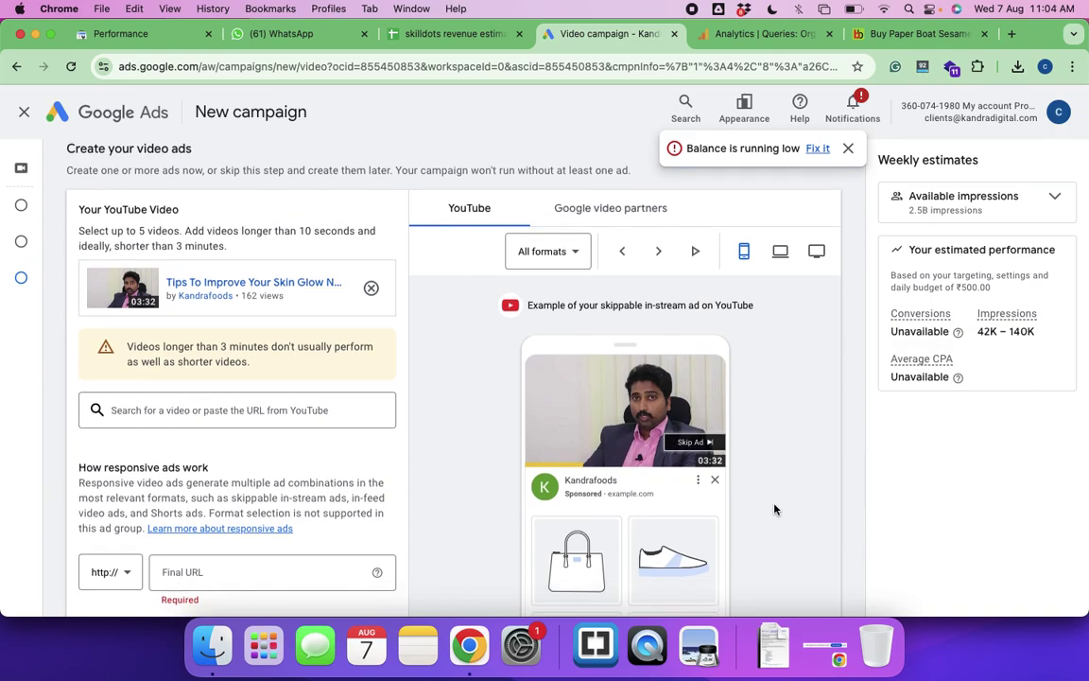
pyautogui.scroll(-3, 774, 509)
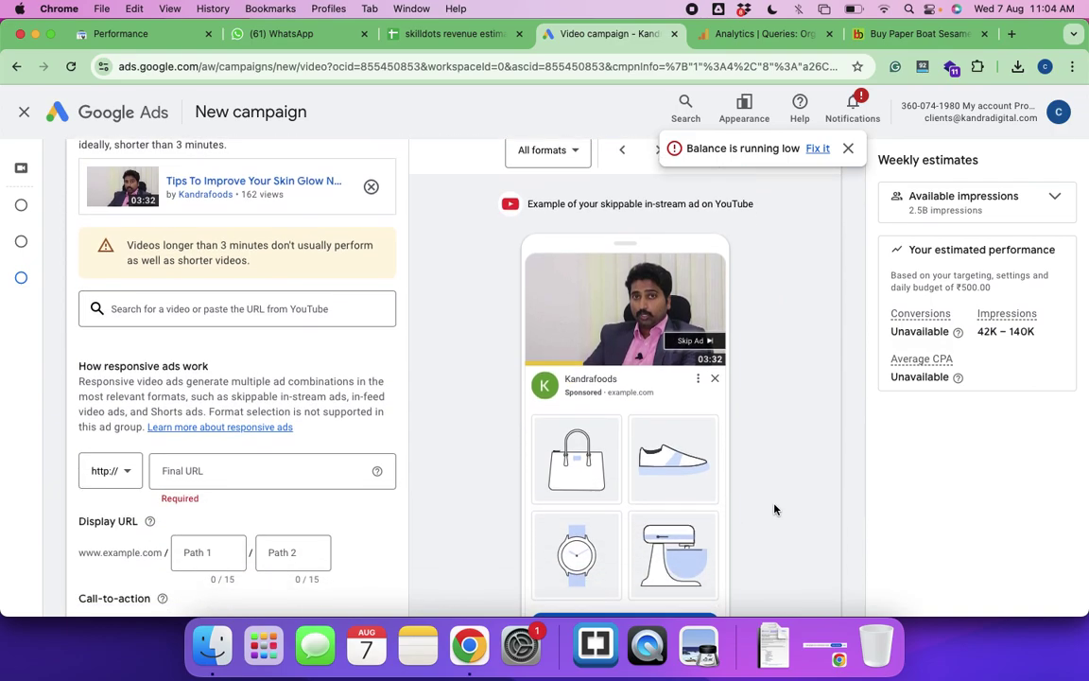
pyautogui.scroll(-2, 774, 510)
pyautogui.scroll(2, 774, 509)
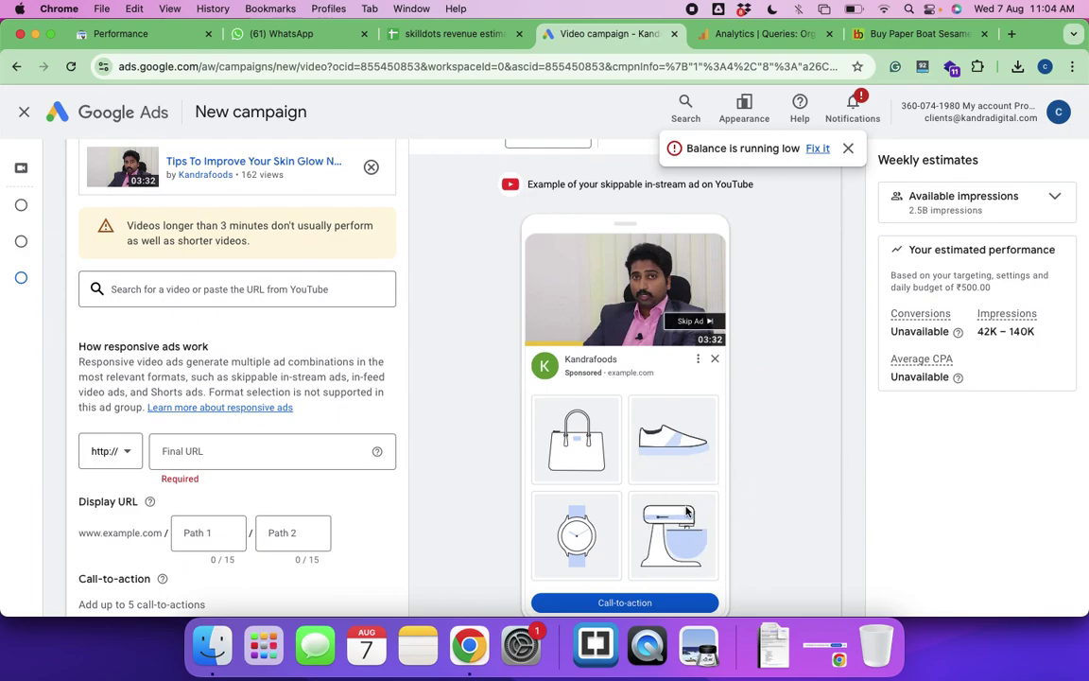
pyautogui.scroll(-2, 686, 511)
pyautogui.scroll(3, 680, 501)
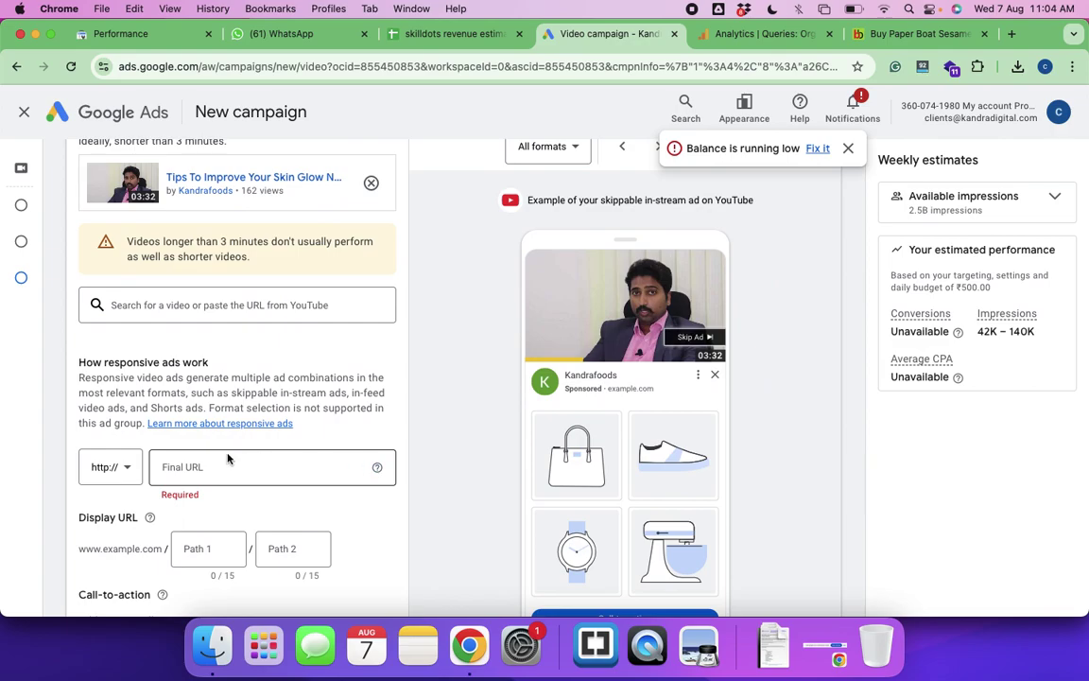
pyautogui.scroll(5, 227, 458)
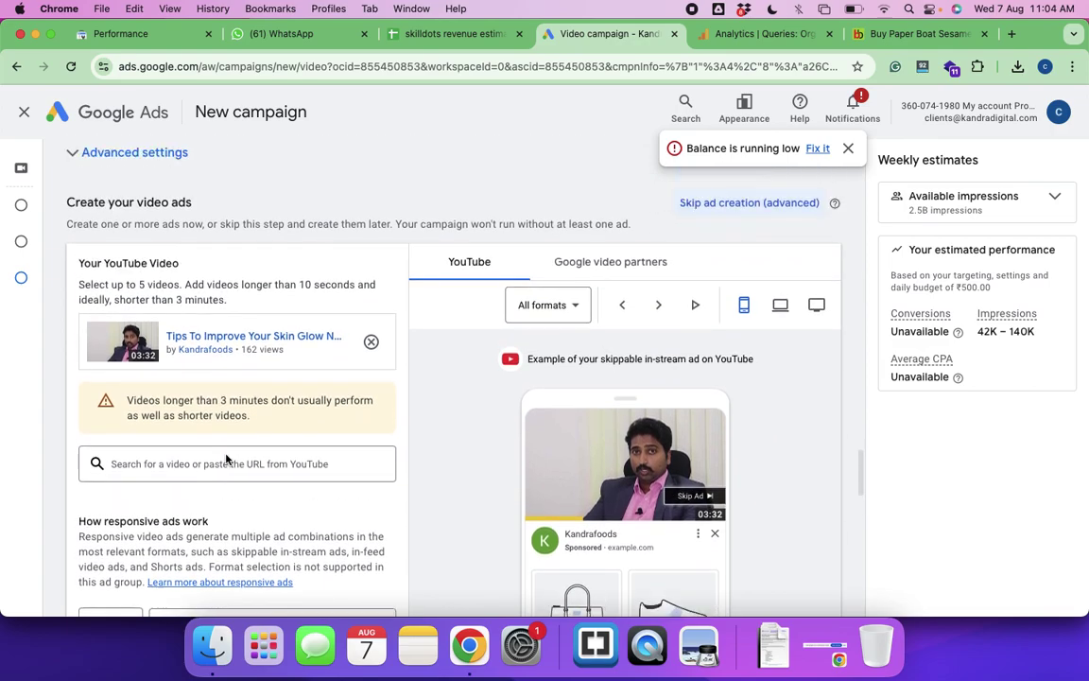
# Examine the campaign's Sitelink assets and the Product feed settings
pyautogui.scroll(10, 226, 459)
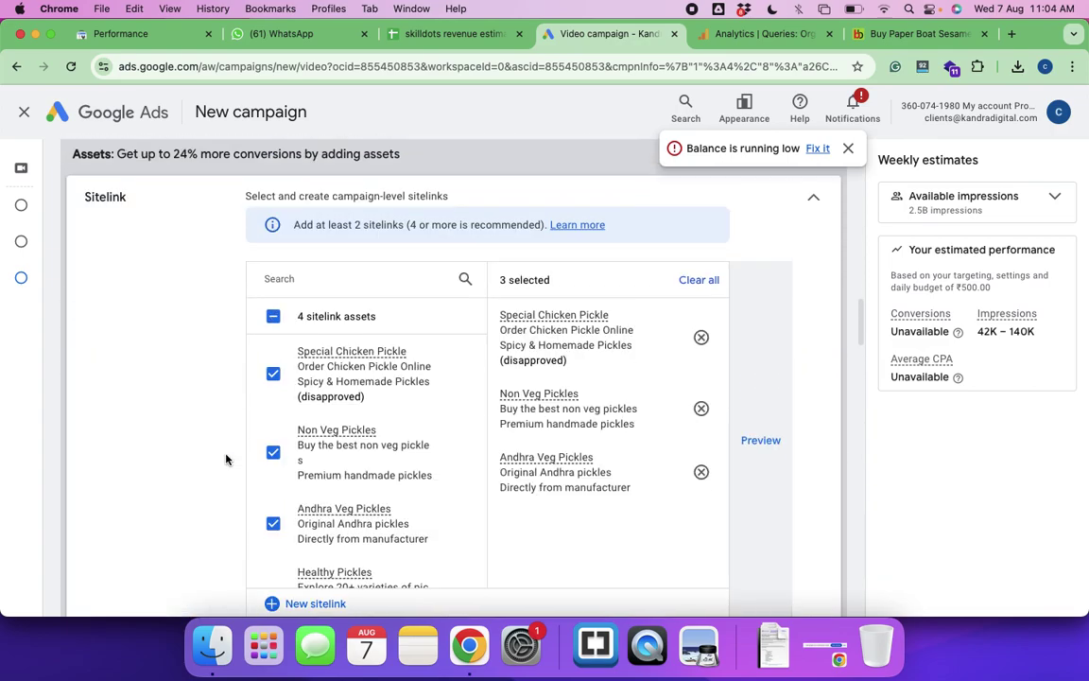
pyautogui.scroll(1, 226, 458)
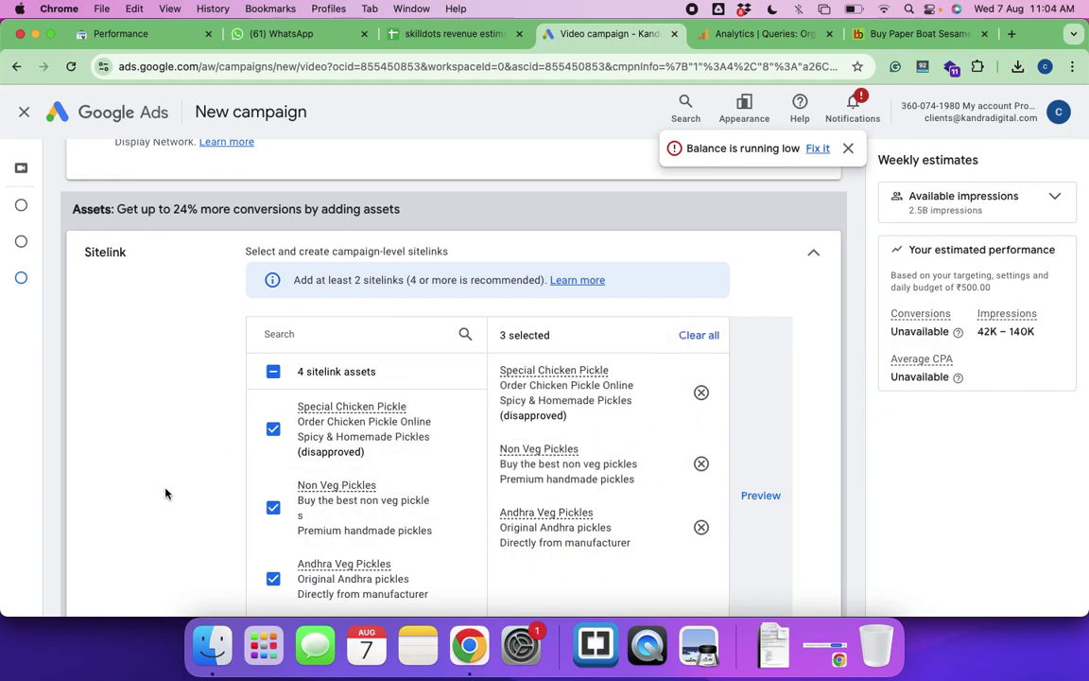
pyautogui.scroll(-5, 165, 492)
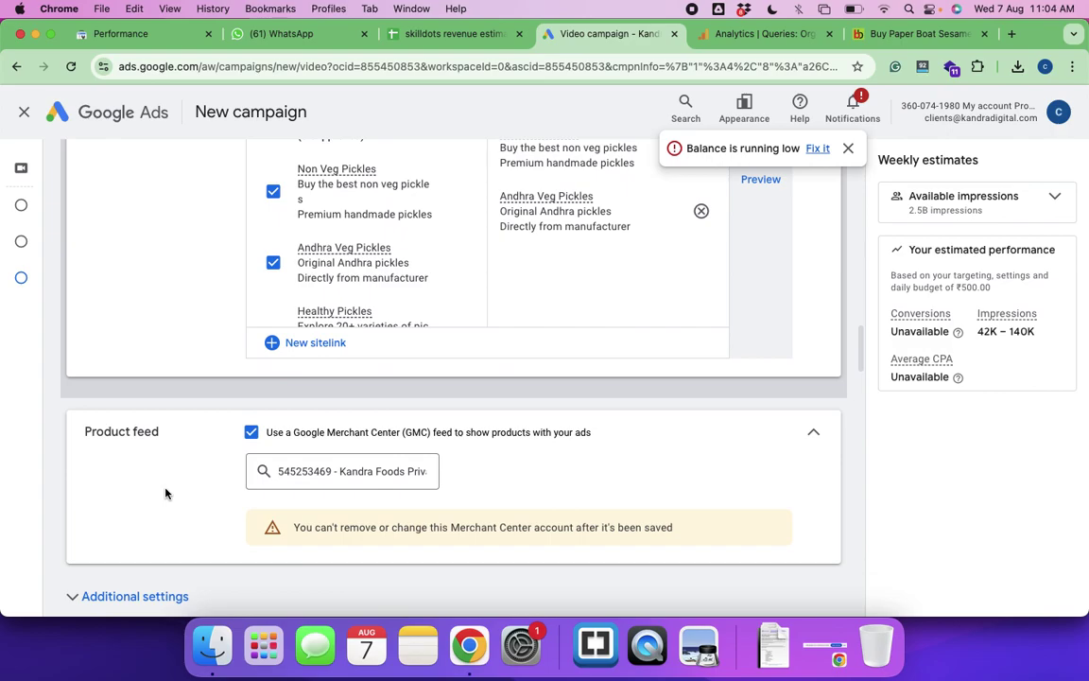
pyautogui.scroll(-2, 165, 492)
pyautogui.scroll(6, 165, 493)
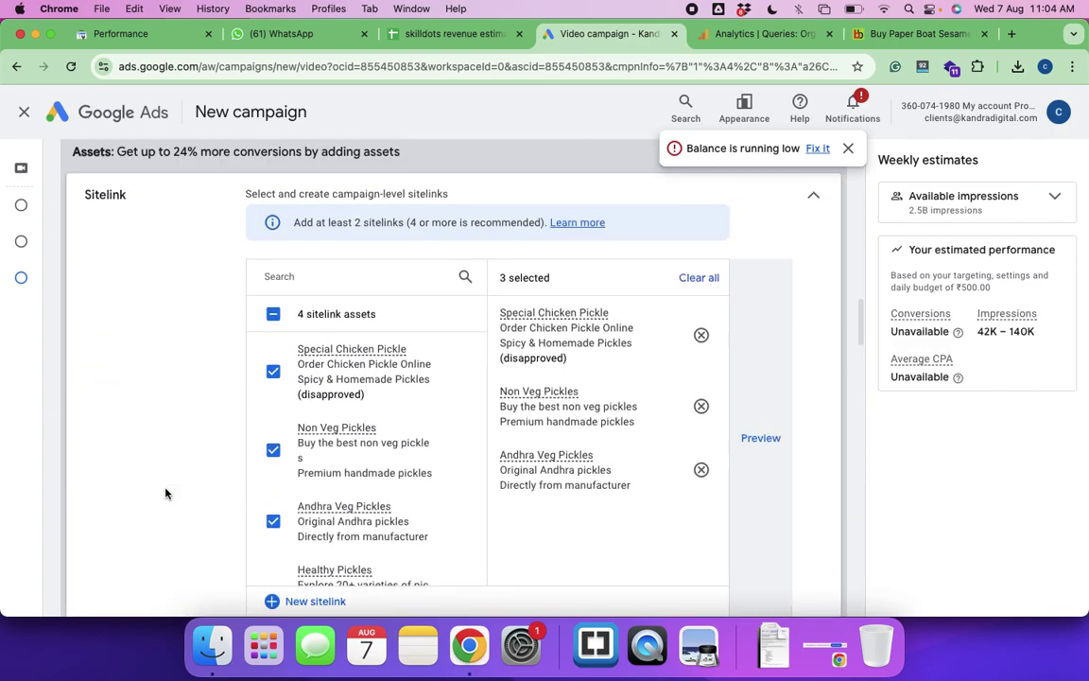
pyautogui.scroll(-1, 165, 493)
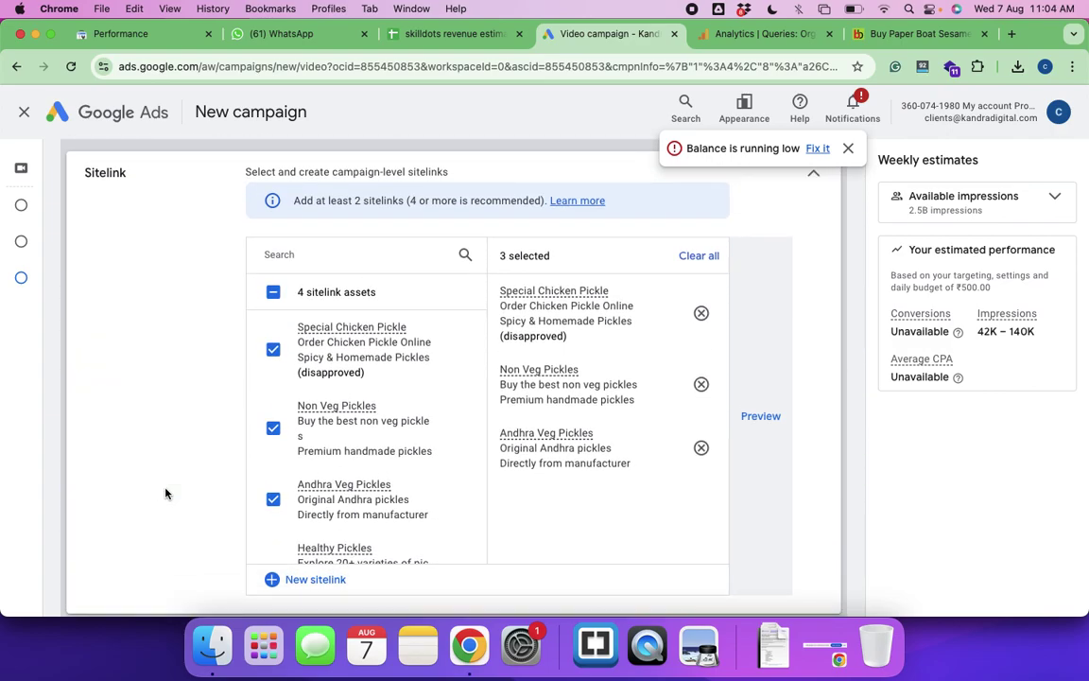
pyautogui.scroll(-6, 166, 492)
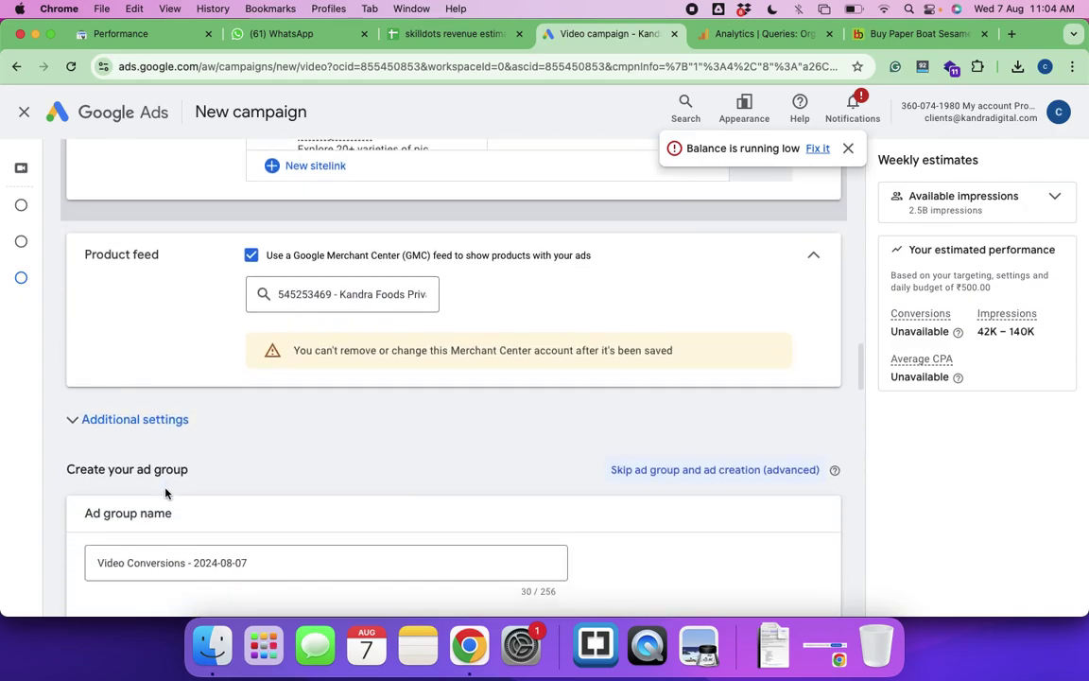
pyautogui.scroll(-1, 166, 493)
pyautogui.scroll(8, 165, 493)
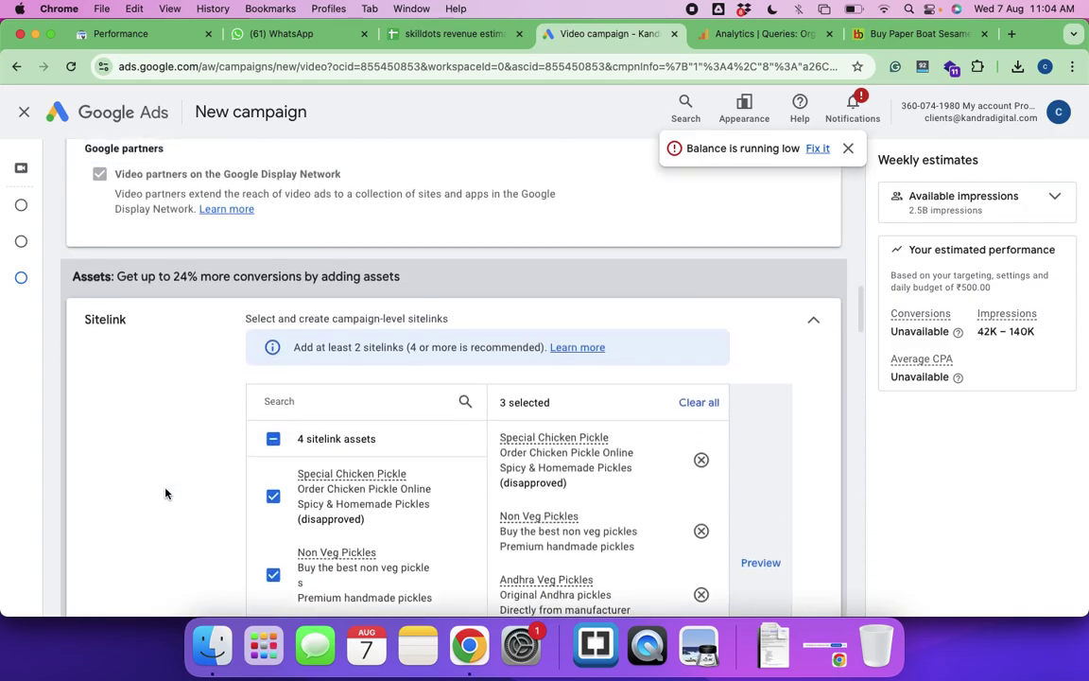
# Review the campaign setup from General settings through Languages, Bid strategy, Networks and assets to the Audience and Optimized targeting sections
pyautogui.scroll(8, 165, 493)
pyautogui.scroll(12, 166, 493)
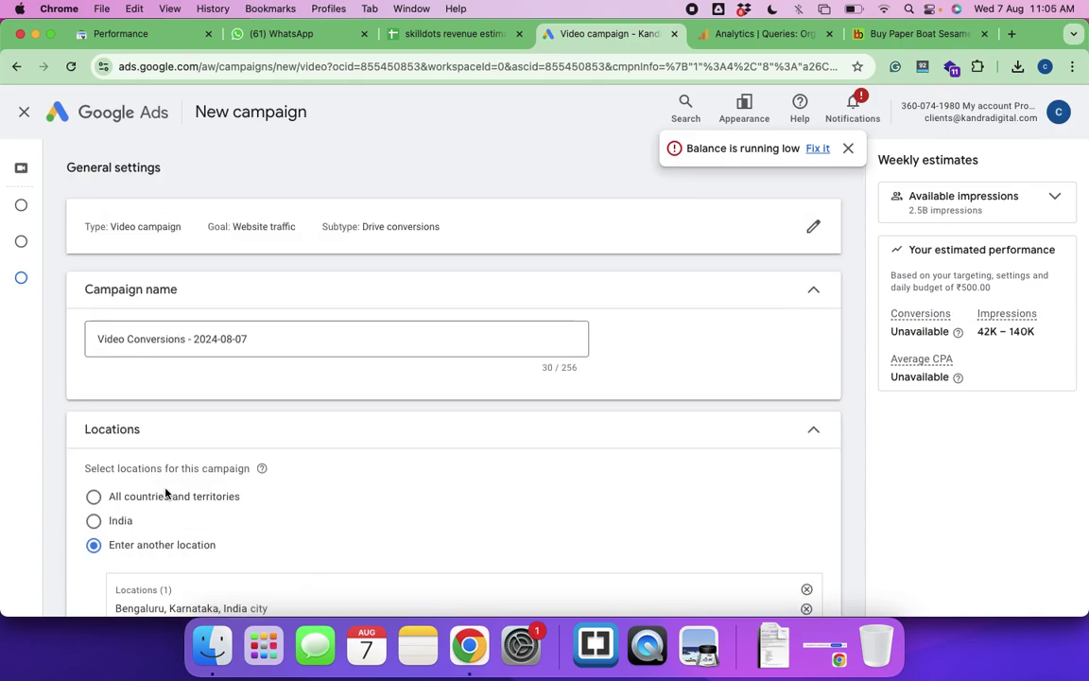
pyautogui.scroll(-7, 166, 492)
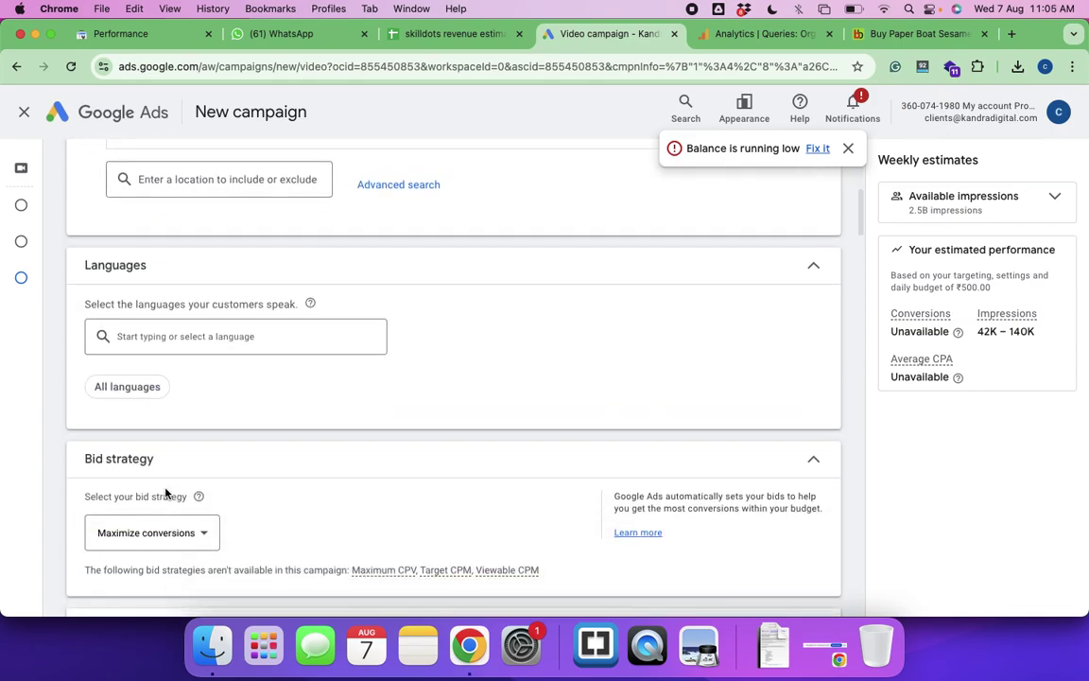
pyautogui.scroll(-10, 166, 492)
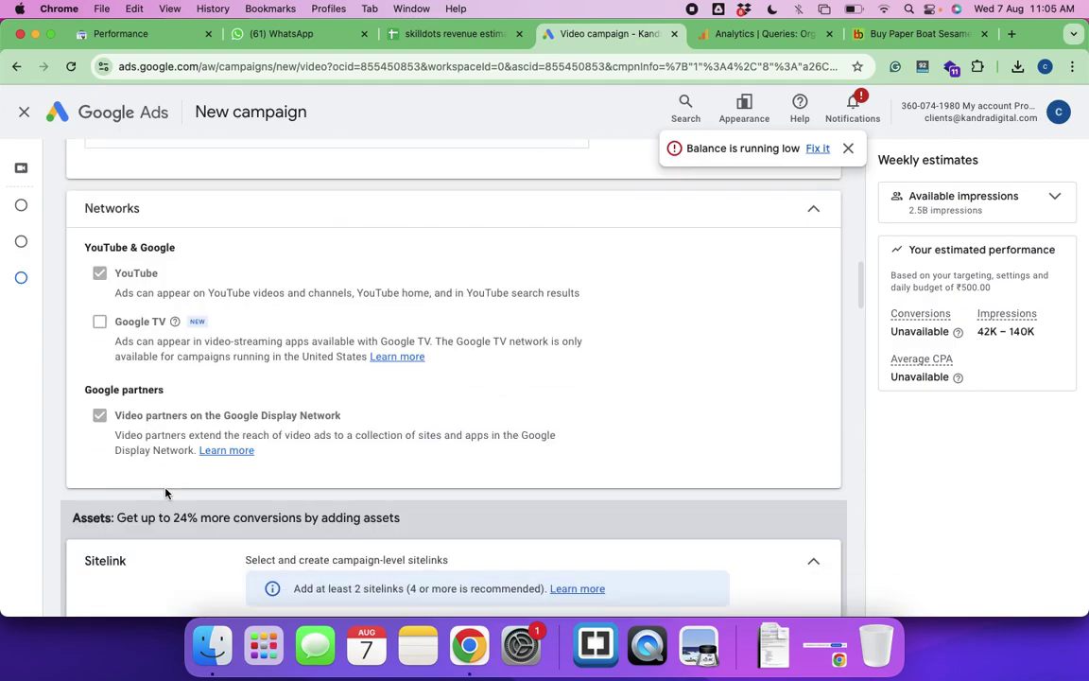
pyautogui.scroll(-7, 166, 493)
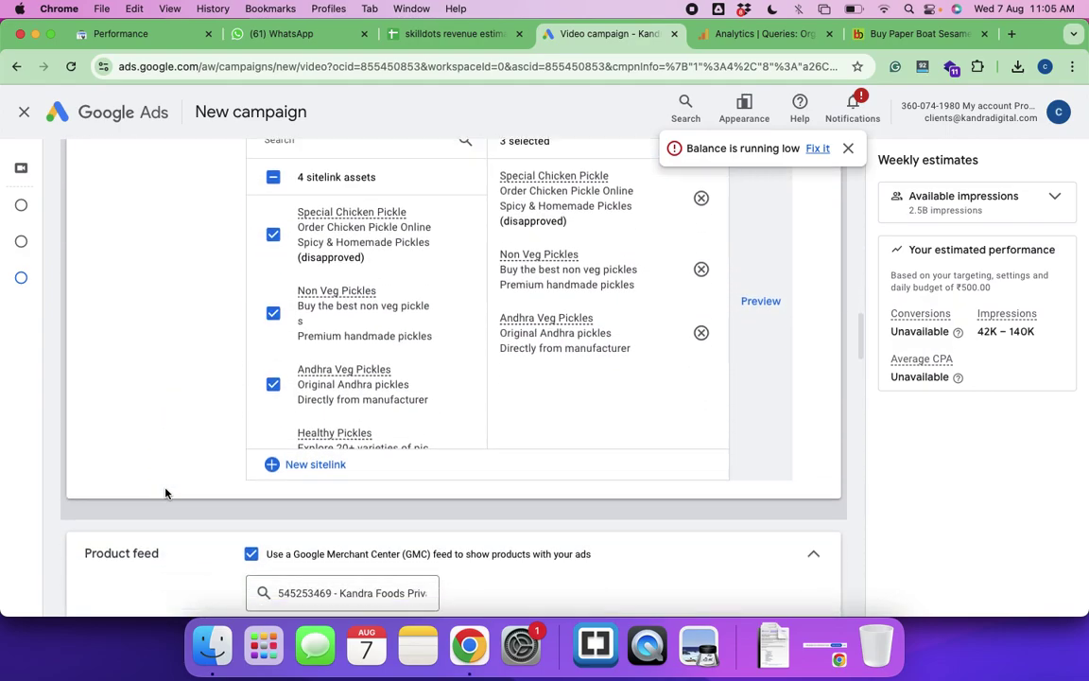
pyautogui.scroll(-9, 165, 493)
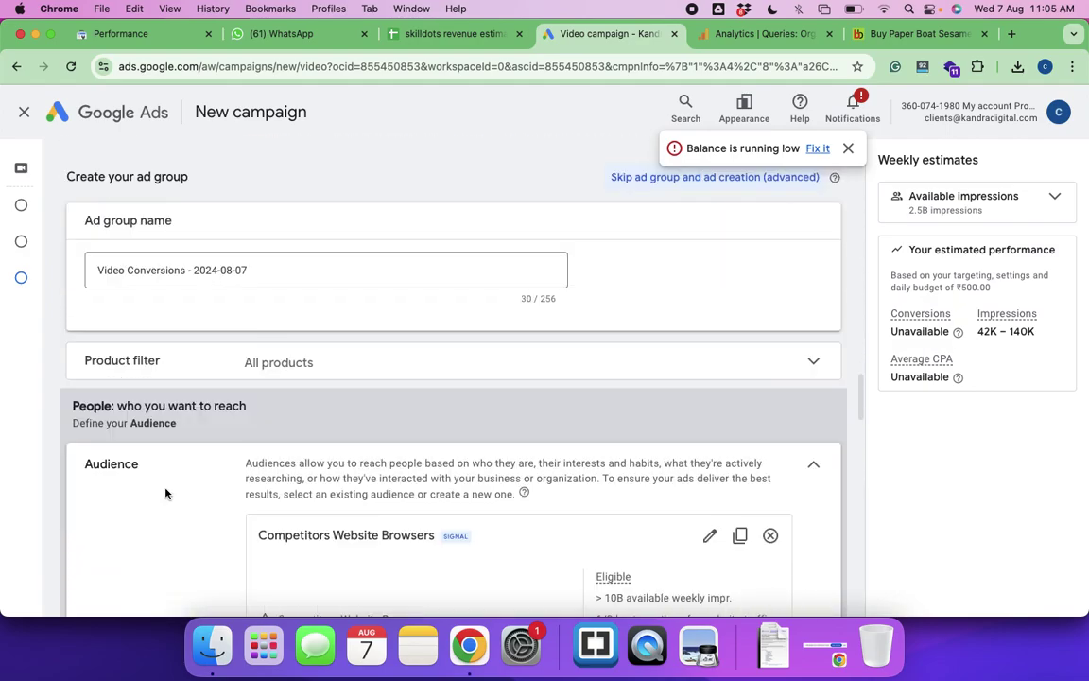
pyautogui.scroll(-3, 166, 492)
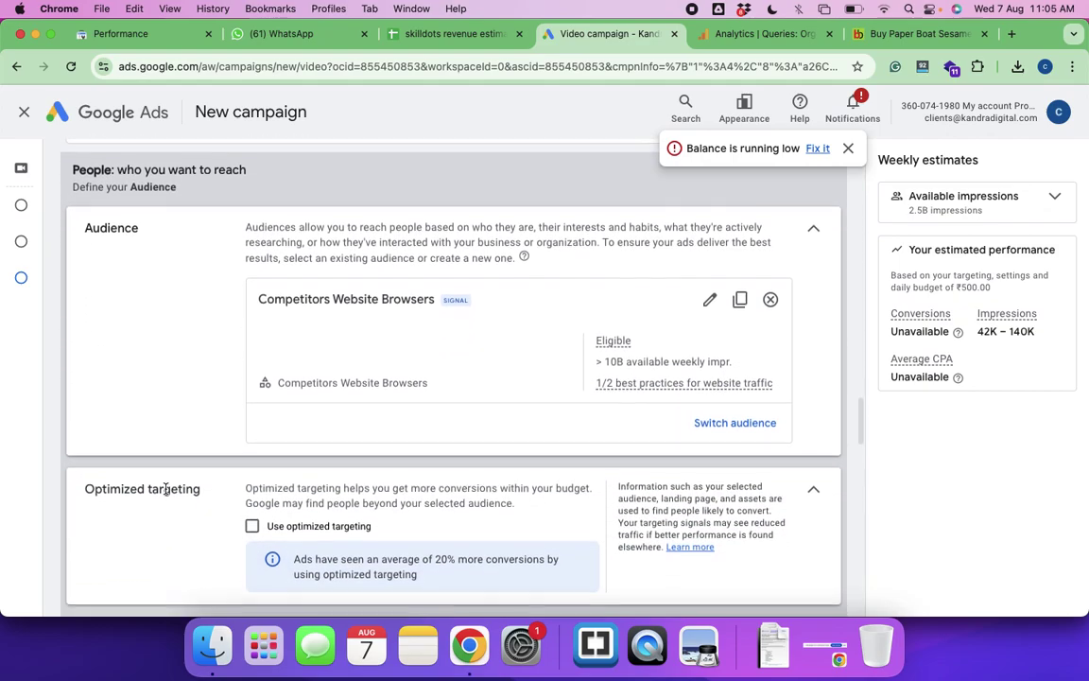
pyautogui.scroll(-1, 165, 492)
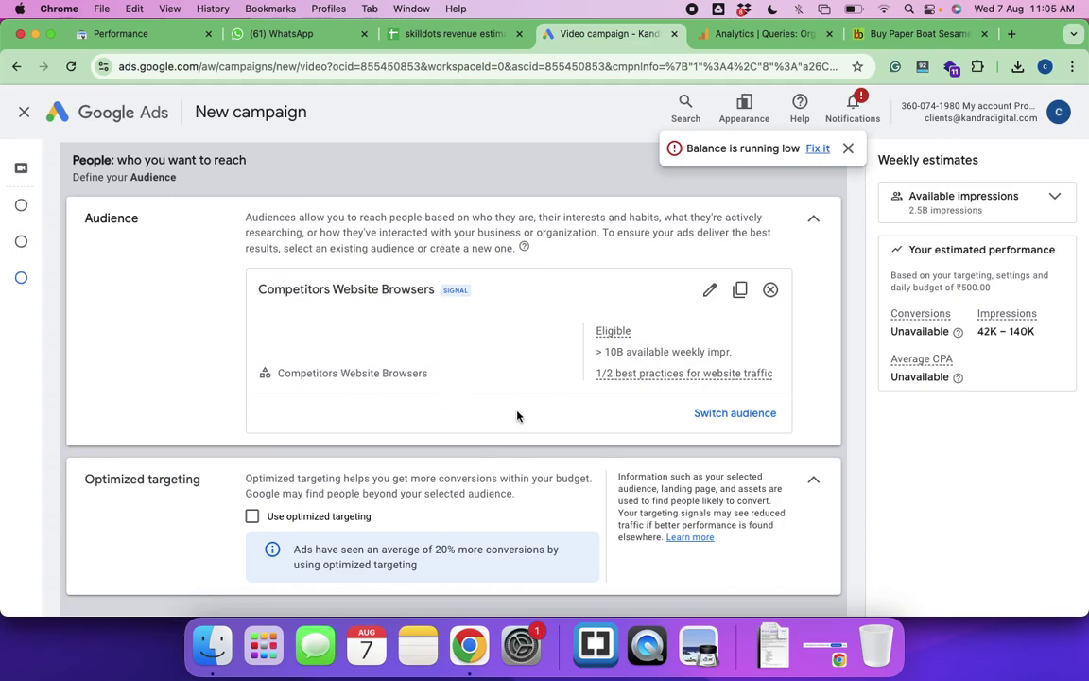
pyautogui.scroll(-5, 488, 394)
pyautogui.scroll(-3, 488, 394)
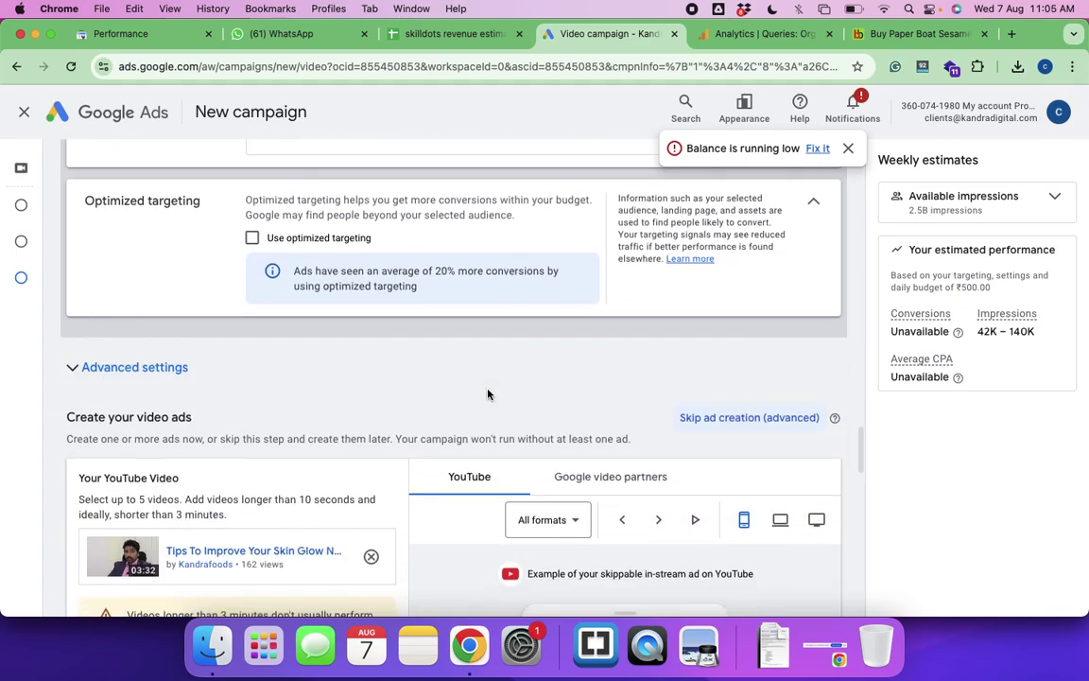
# Capture a screenshot of the "People: who you want to reach" section with the Competitors Website Browsers audience
pyautogui.scroll(10, 487, 394)
pyautogui.scroll(1, 488, 394)
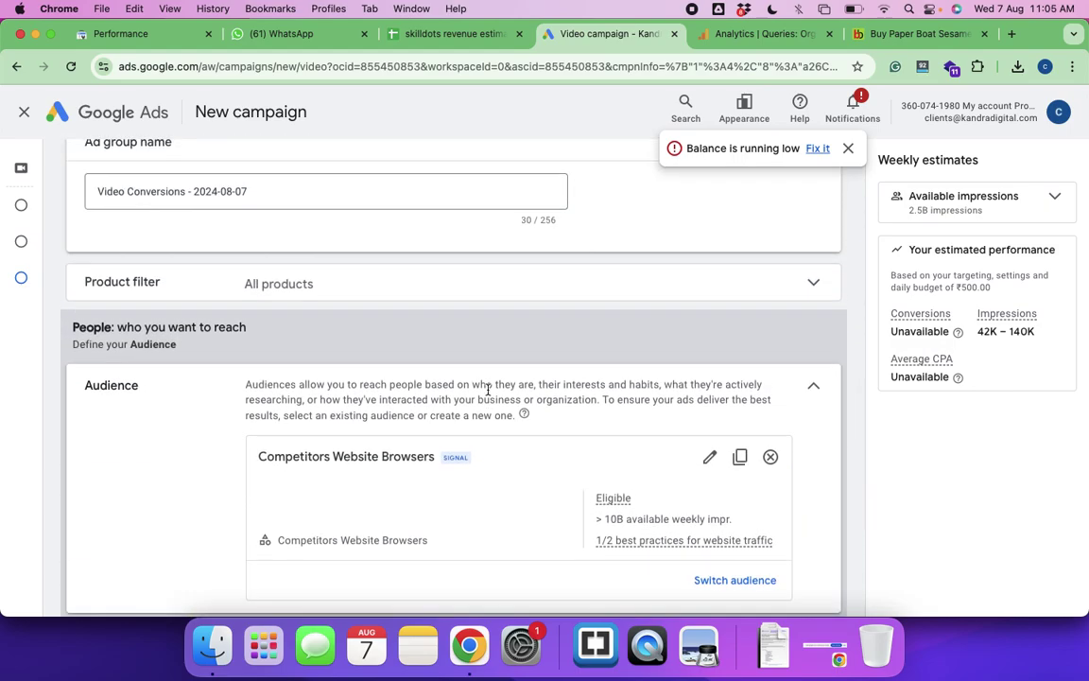
pyautogui.press('super+shift+4')
pyautogui.moveTo(59, 309); pyautogui.dragTo(769, 573)
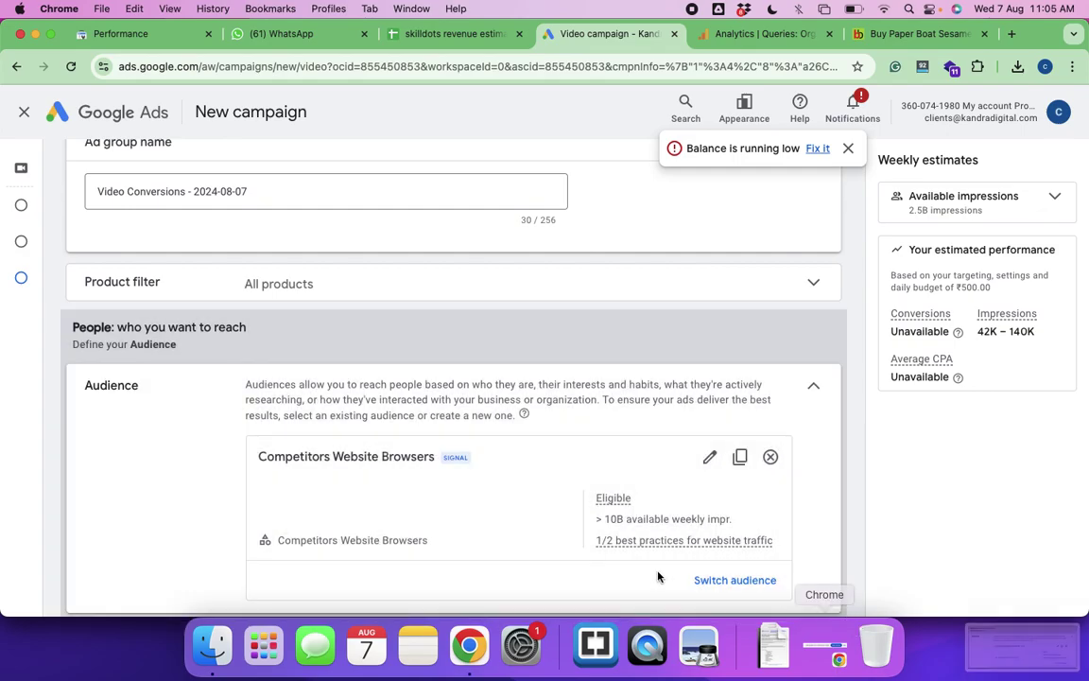
pyautogui.click(1019, 668)
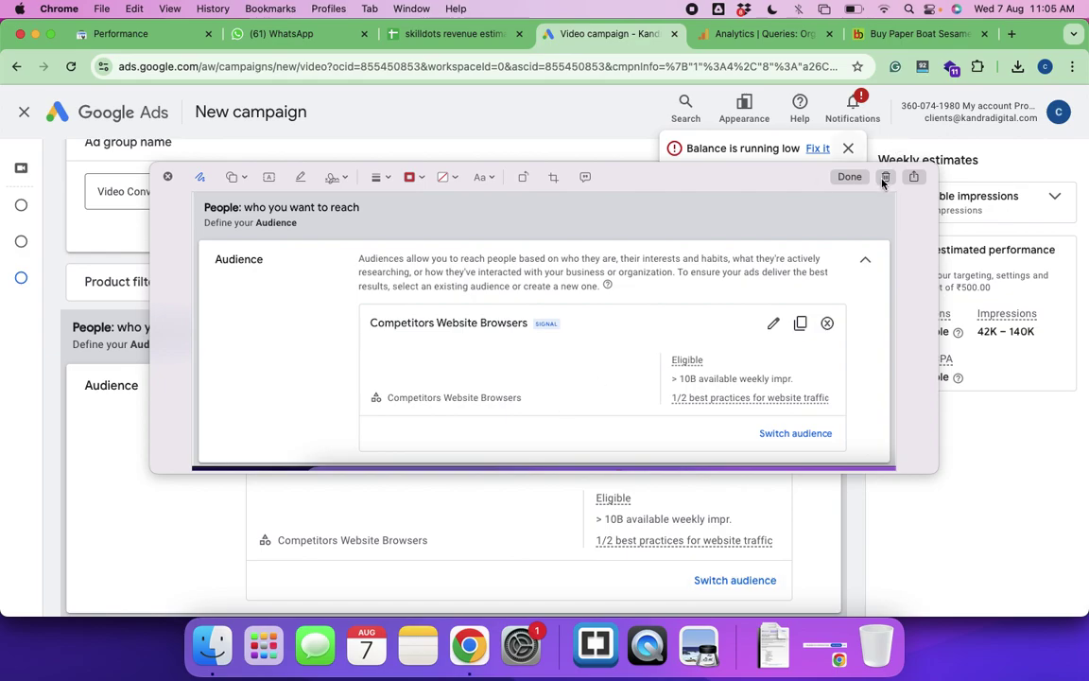
pyautogui.click(849, 175)
# Switch to the DM Training CLass Notes document and paste the audience screenshot above the Market Places heading, followed by a new line
pyautogui.press('super+grave')
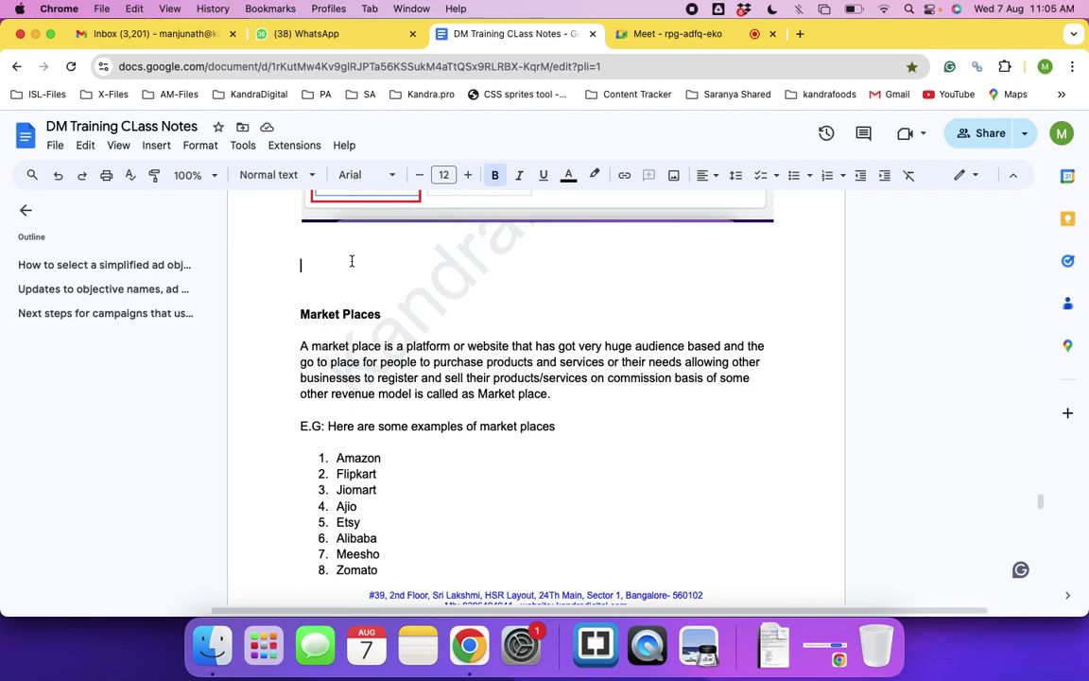
pyautogui.press('super+v')
pyautogui.press('Return')
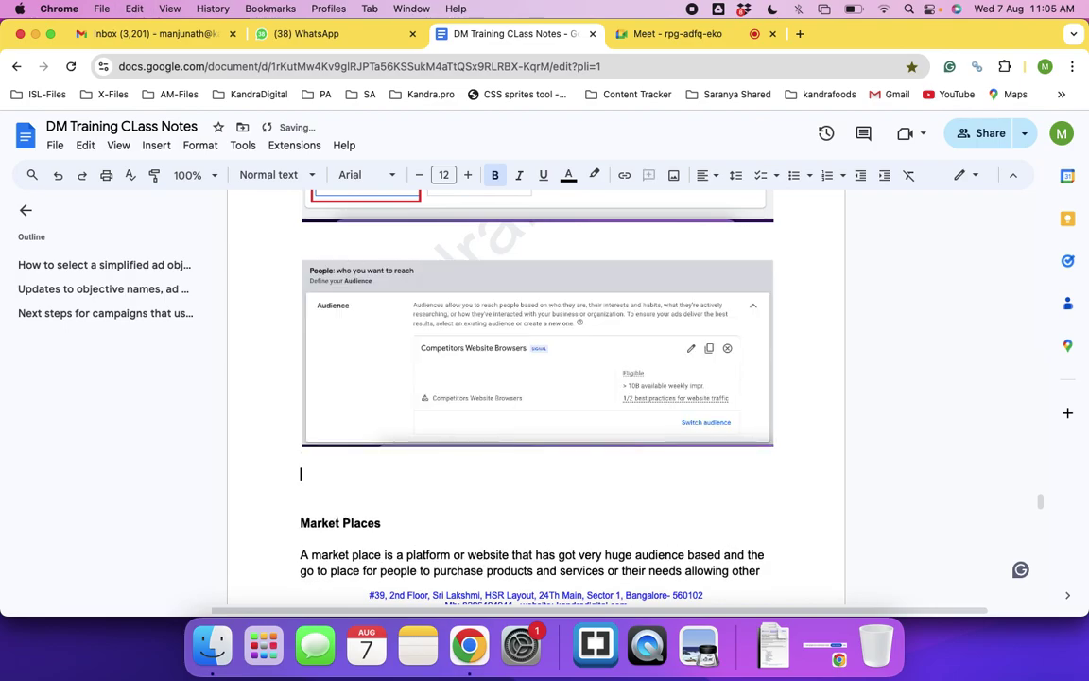
# Return to Google Ads, open the Competitors Website Browsers audience for editing and capture a screenshot including its custom segment's details
pyautogui.press('super+grave')
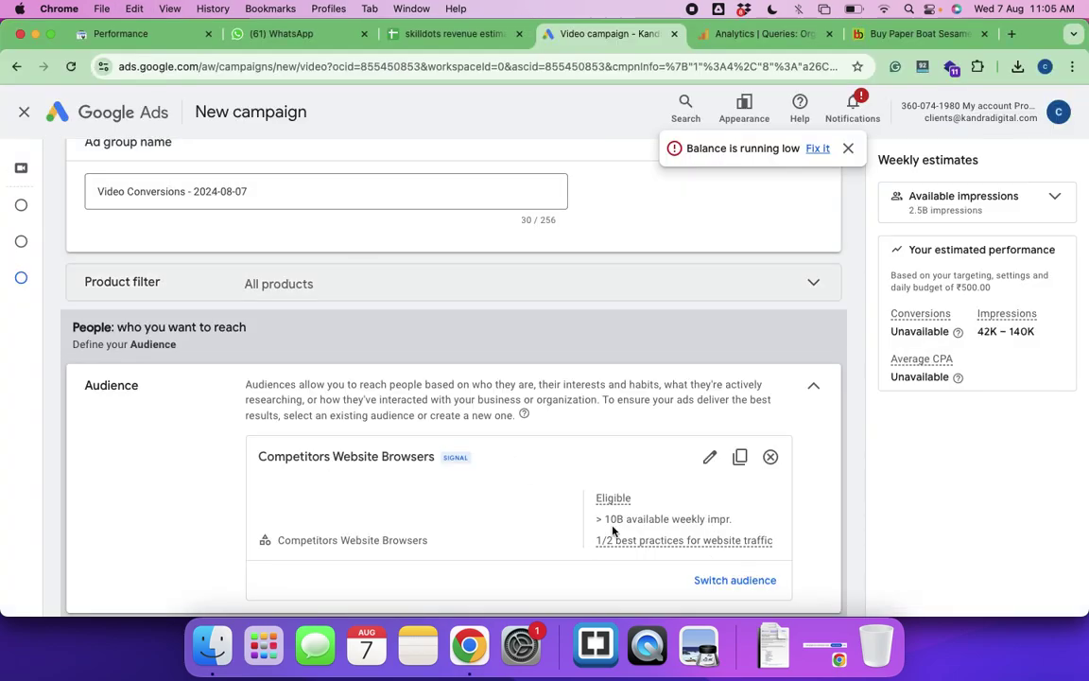
pyautogui.click(710, 459)
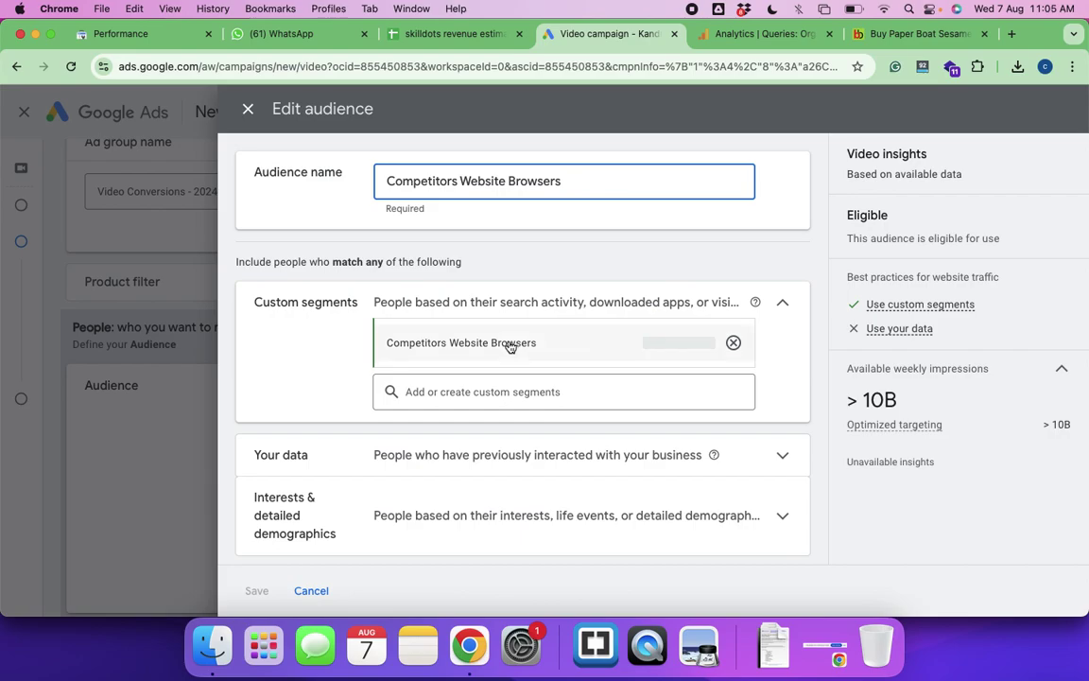
pyautogui.moveTo(509, 347)
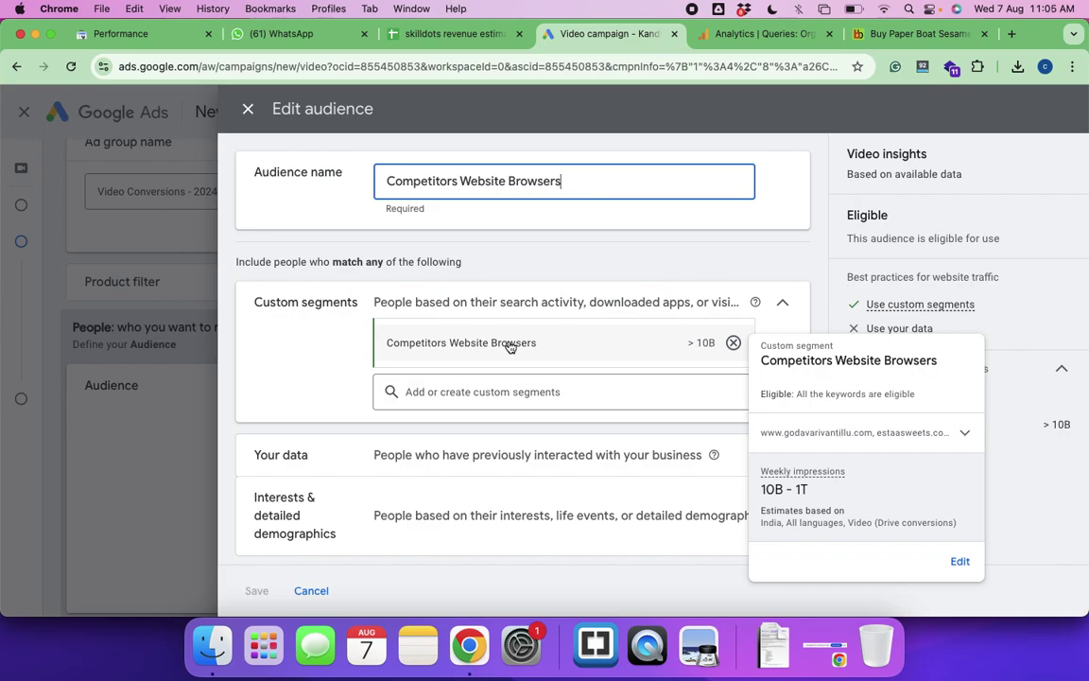
pyautogui.press('super+shift+4')
pyautogui.moveTo(221, 89); pyautogui.dragTo(551, 331)
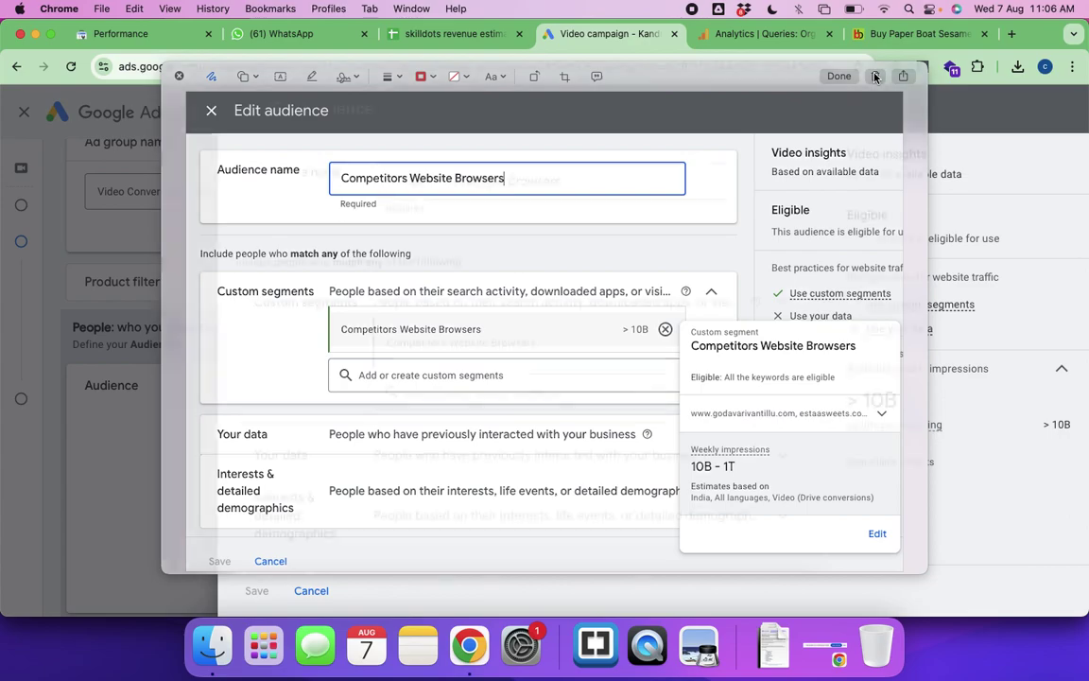
pyautogui.click(838, 76)
# Paste the Edit audience screenshot below the previous one in the DM Training CLass Notes, and close the audience editor in Google Ads
pyautogui.press('super+grave')
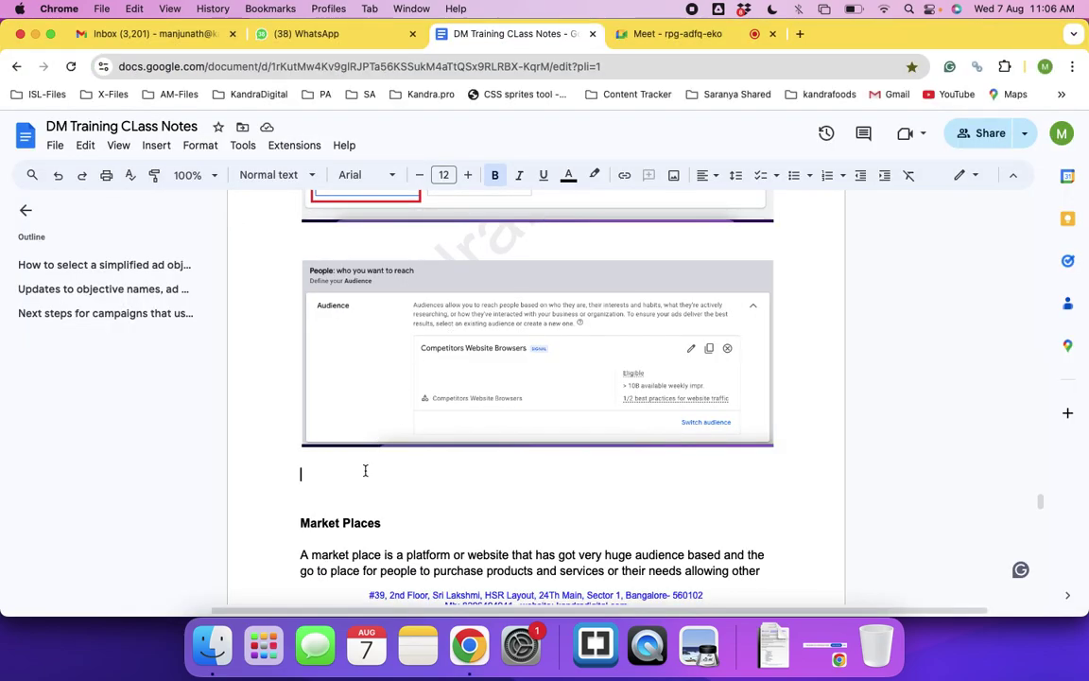
pyautogui.press('super+v')
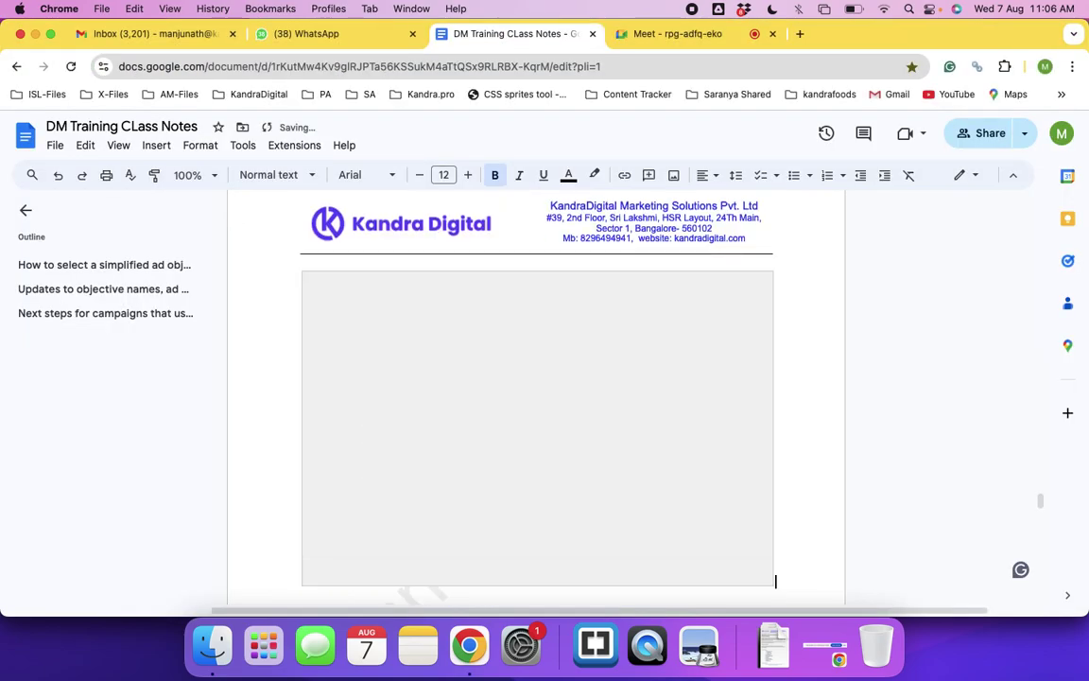
pyautogui.press('super+grave')
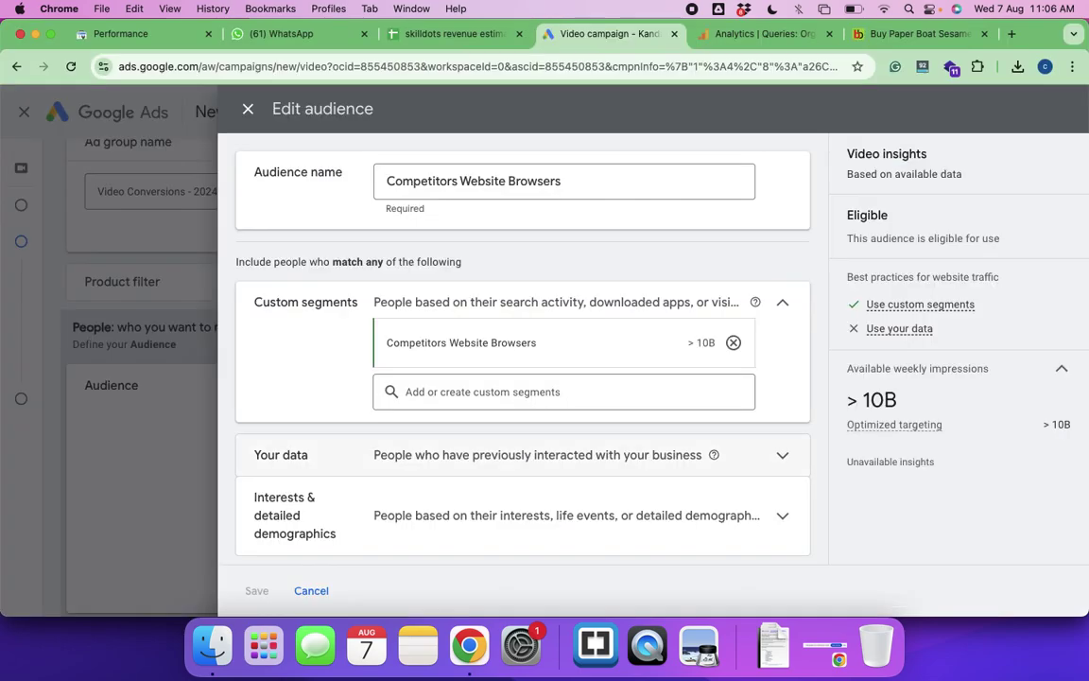
pyautogui.click(248, 110)
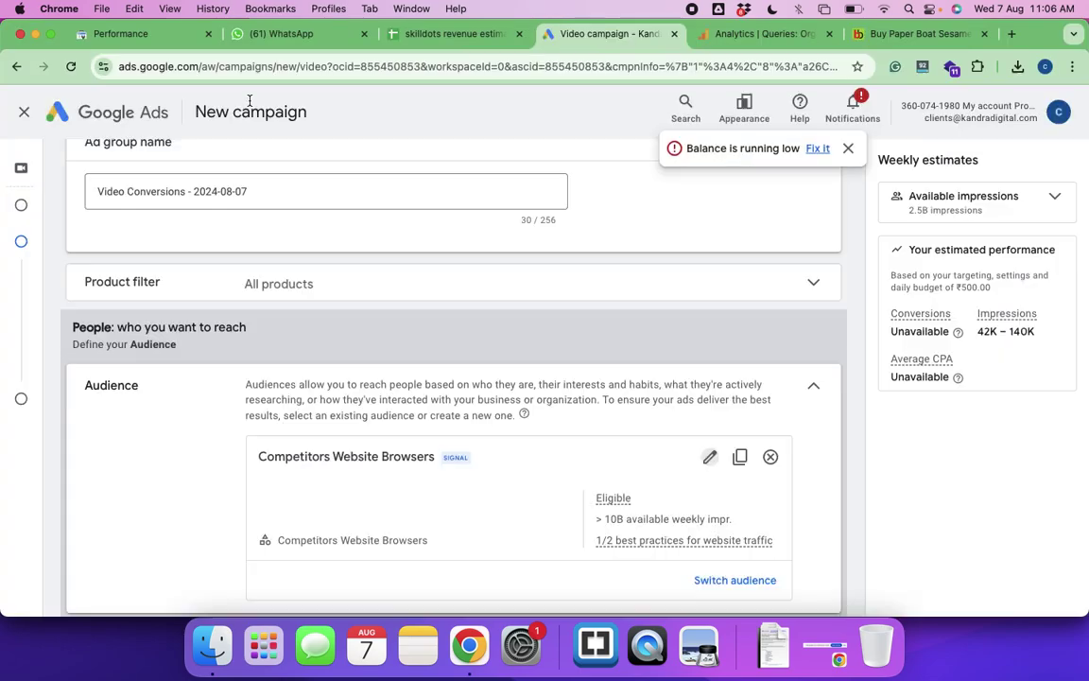
pyautogui.scroll(-3, 420, 457)
pyautogui.scroll(-6, 421, 457)
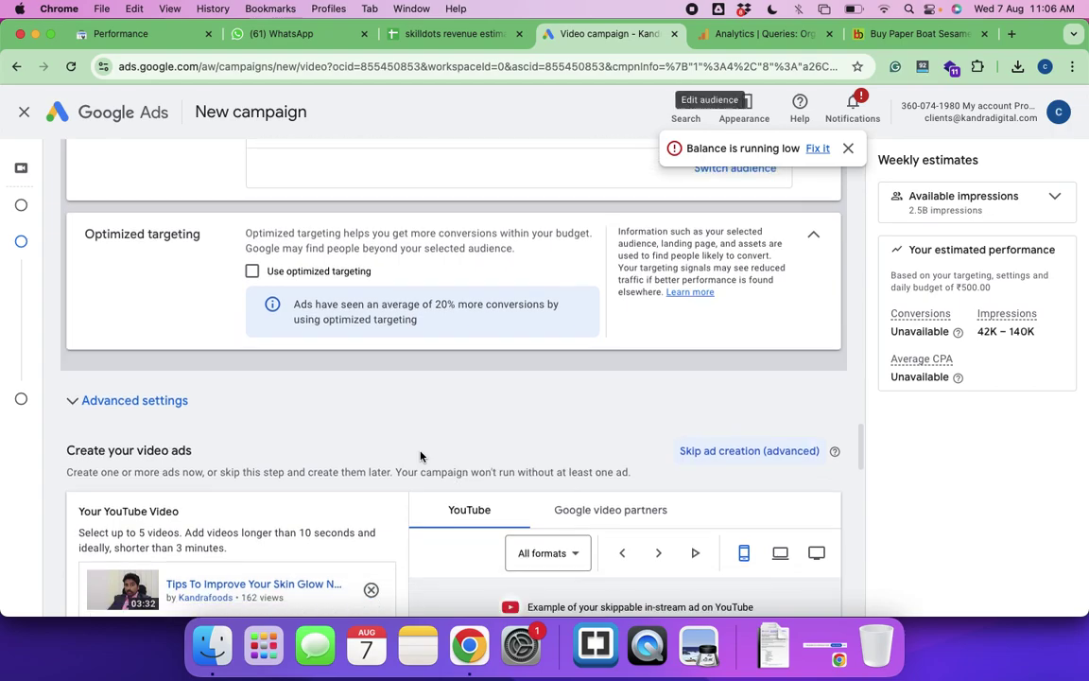
pyautogui.scroll(-2, 421, 456)
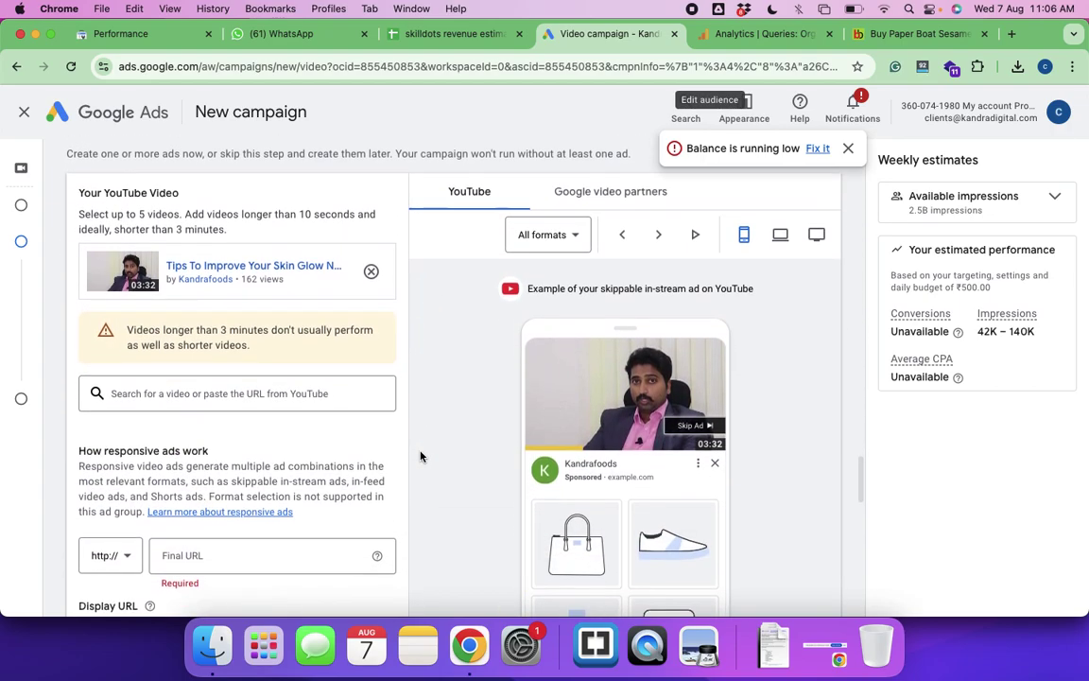
pyautogui.click(183, 535)
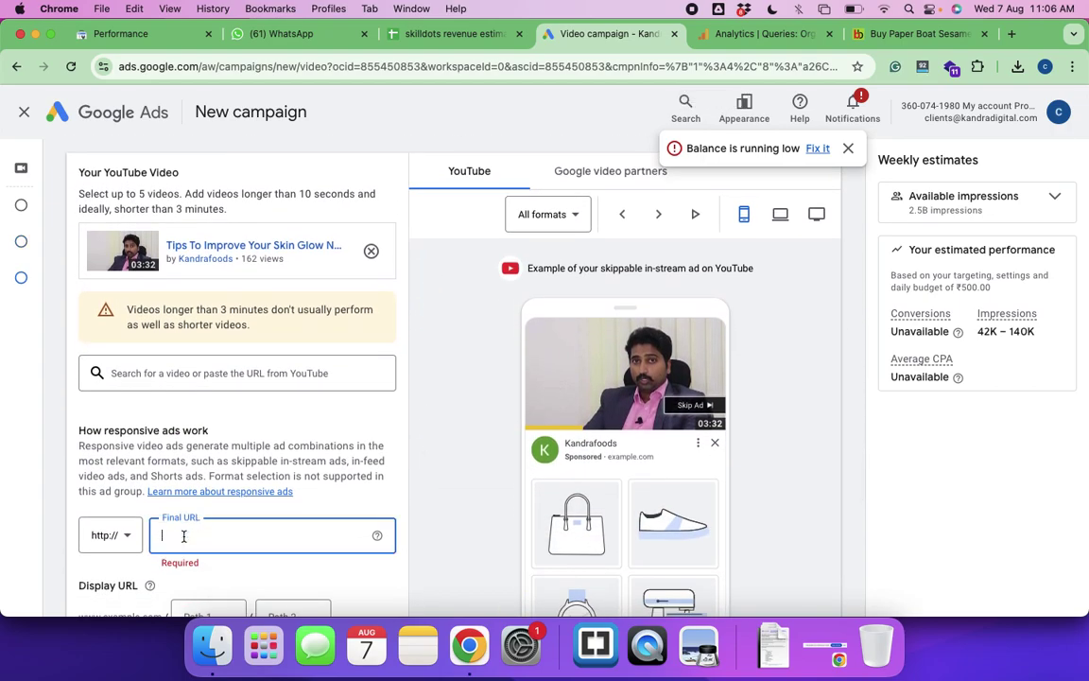
pyautogui.click(126, 533)
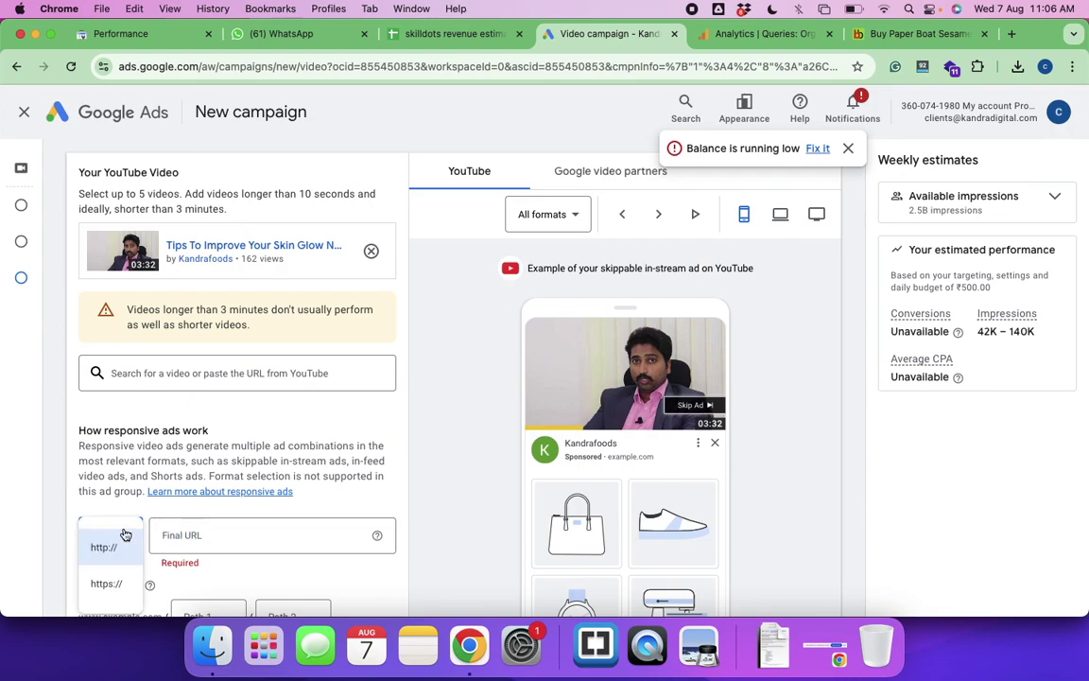
pyautogui.click(108, 582)
pyautogui.click(183, 545)
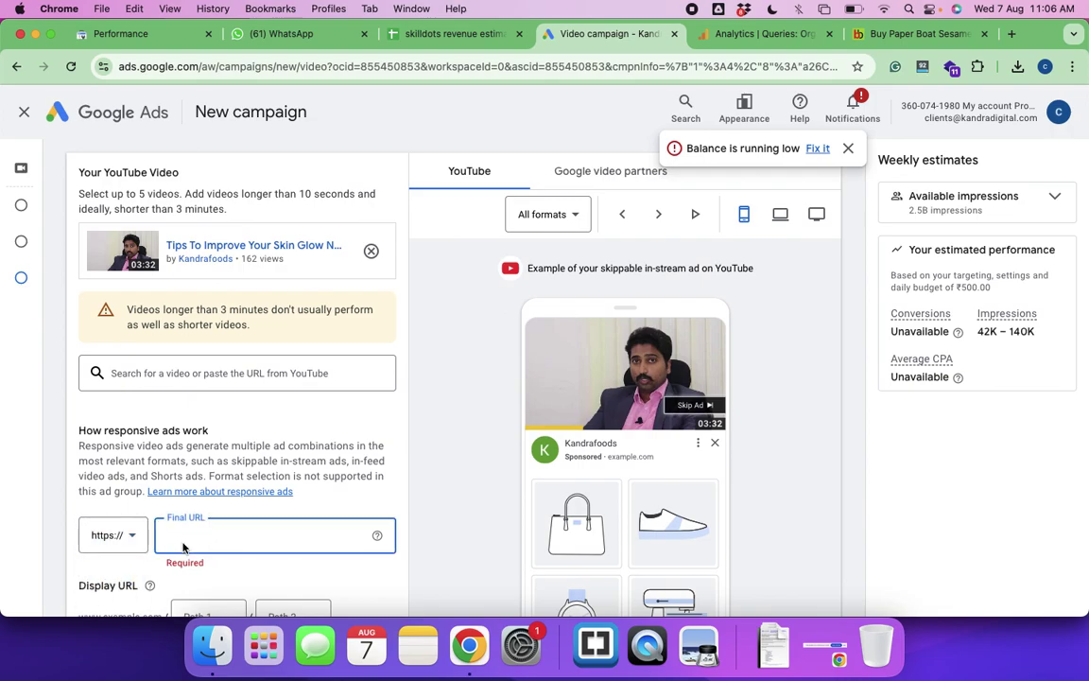
pyautogui.write('ods.com')
pyautogui.click(320, 501)
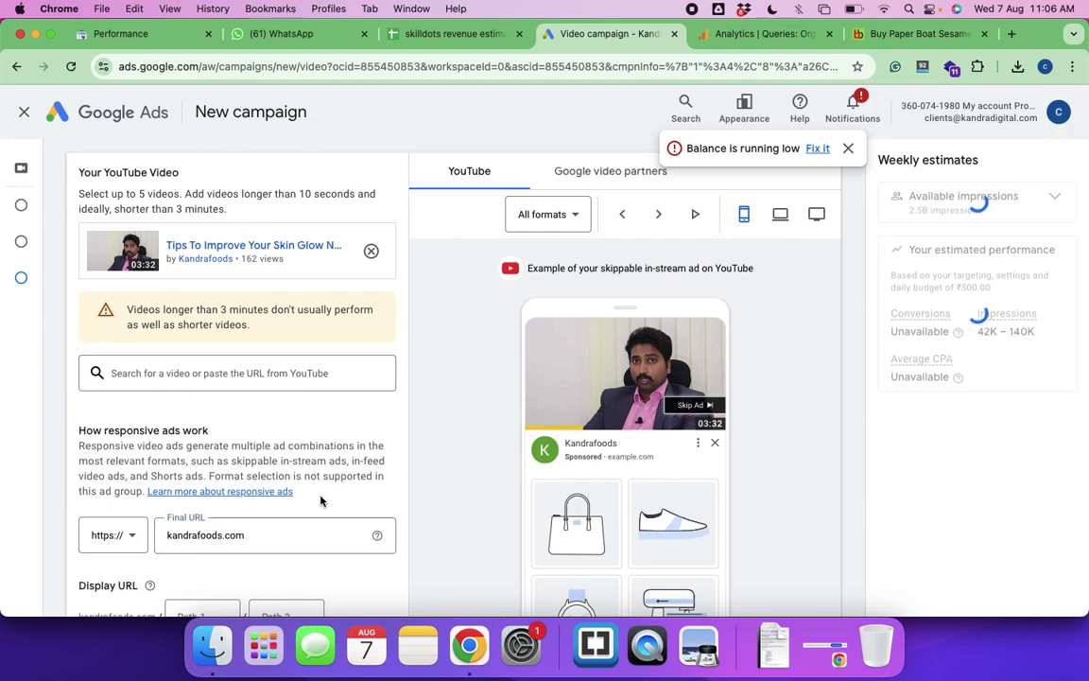
# Set the display URL paths to healthy and foods, and choose Shop now as the ad's call-to-action
pyautogui.scroll(-5, 321, 498)
pyautogui.click(202, 407)
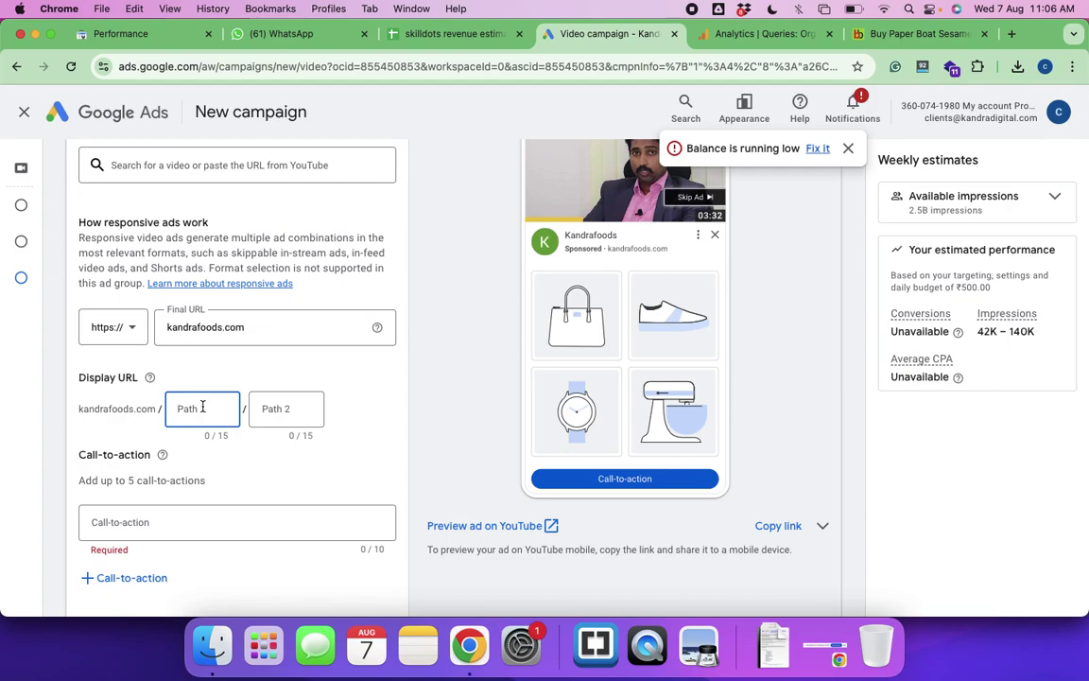
pyautogui.write('healthy')
pyautogui.press('Tab')
pyautogui.write('foods')
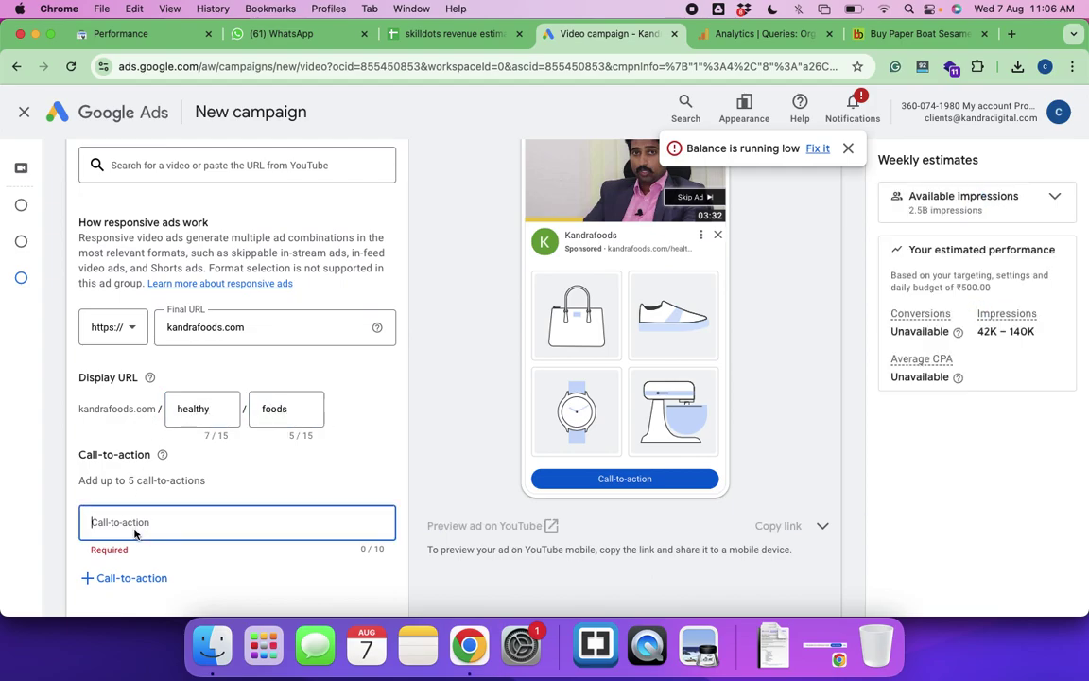
pyautogui.click(134, 534)
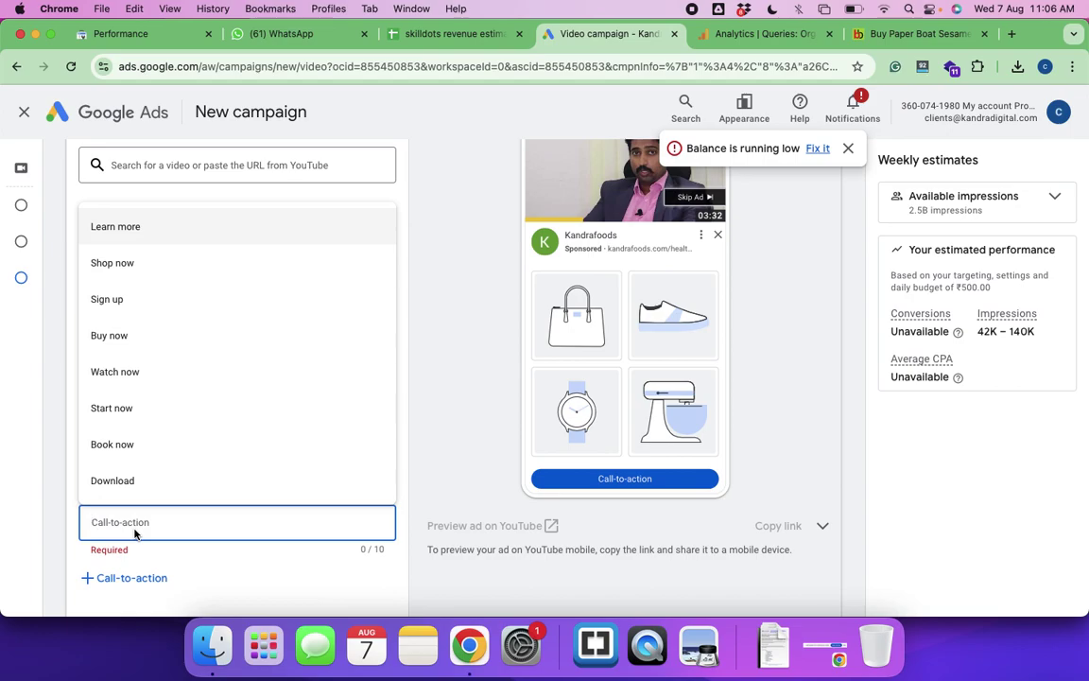
pyautogui.click(121, 262)
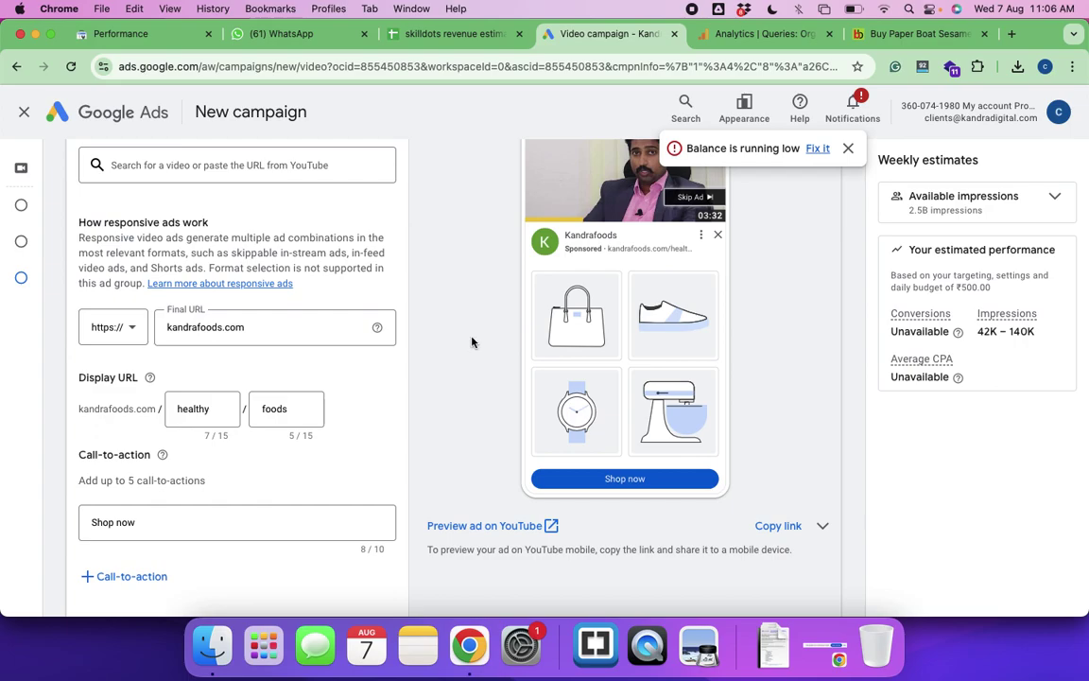
# Fill the video ad's first headline with the suggested text Buy Indian Home Made Foods
pyautogui.scroll(-4, 351, 473)
pyautogui.scroll(-4, 352, 473)
pyautogui.scroll(3, 352, 473)
pyautogui.scroll(10, 352, 473)
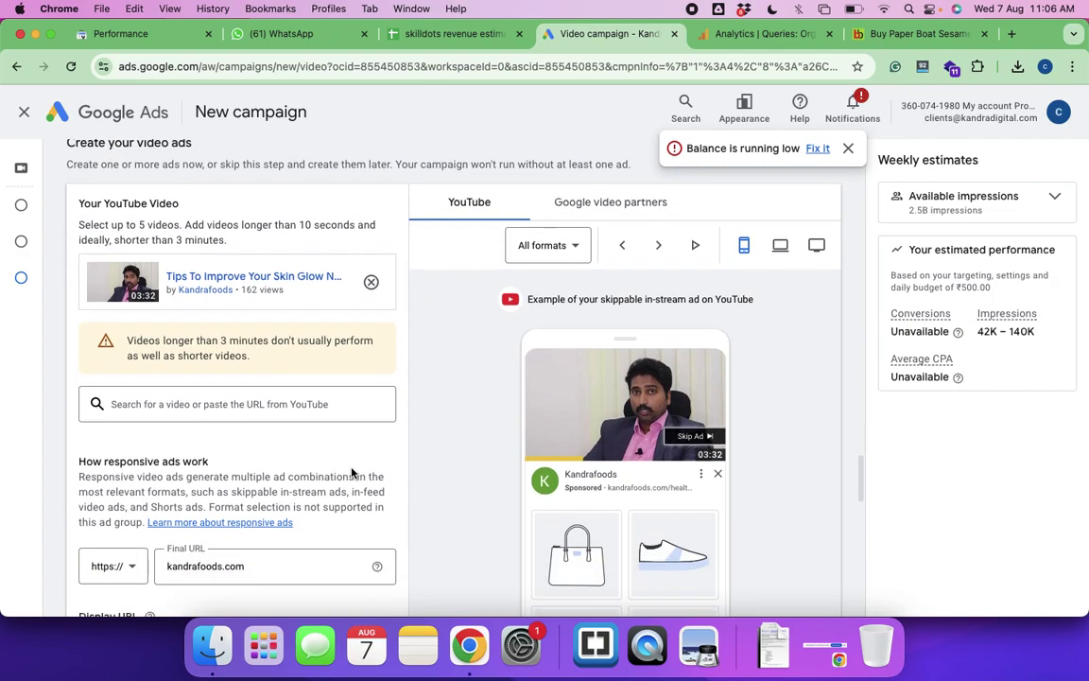
pyautogui.scroll(-13, 351, 473)
pyautogui.scroll(8, 352, 472)
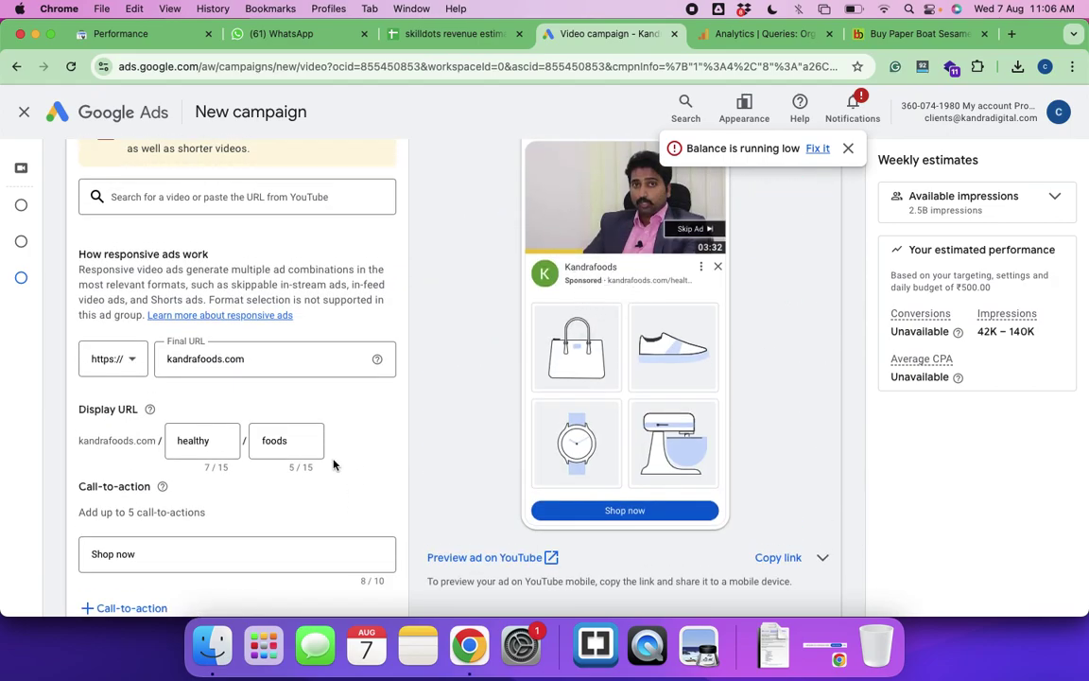
pyautogui.scroll(-5, 265, 484)
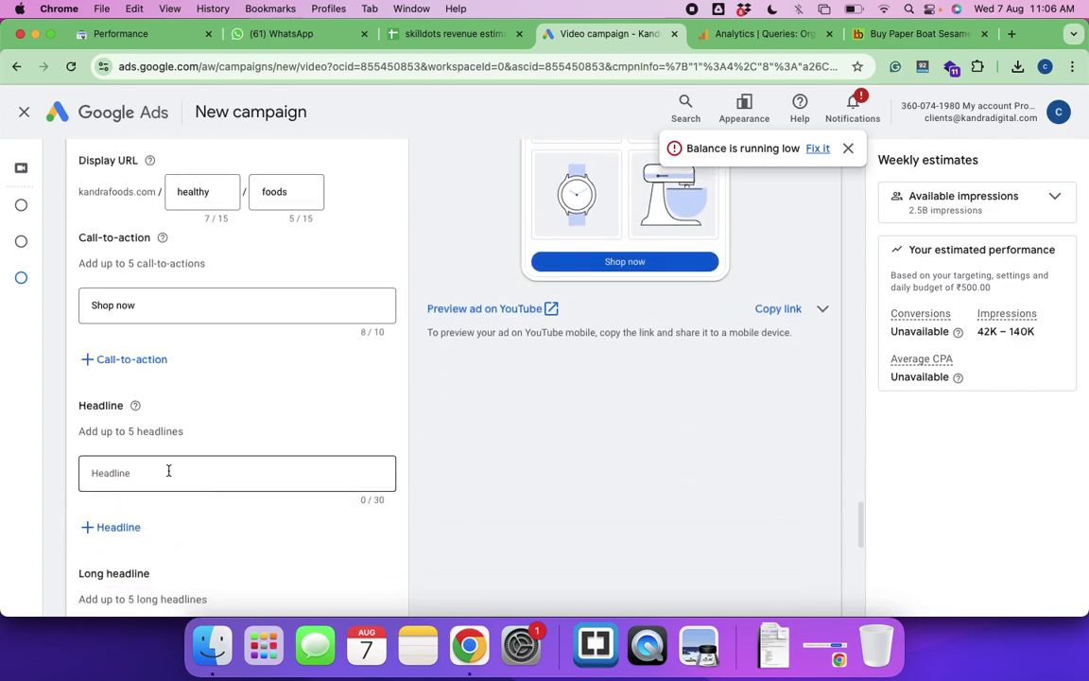
pyautogui.click(169, 470)
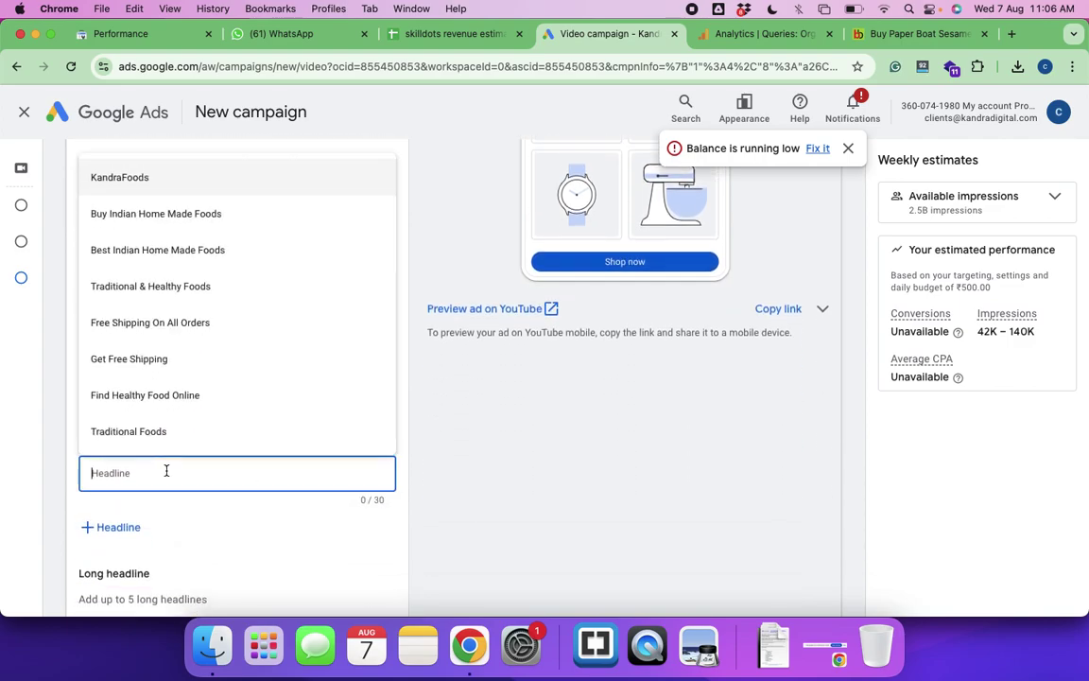
pyautogui.click(173, 213)
# Examine how the Final URL and the display URL paths relate to the address in the ad preview
pyautogui.scroll(10, 445, 345)
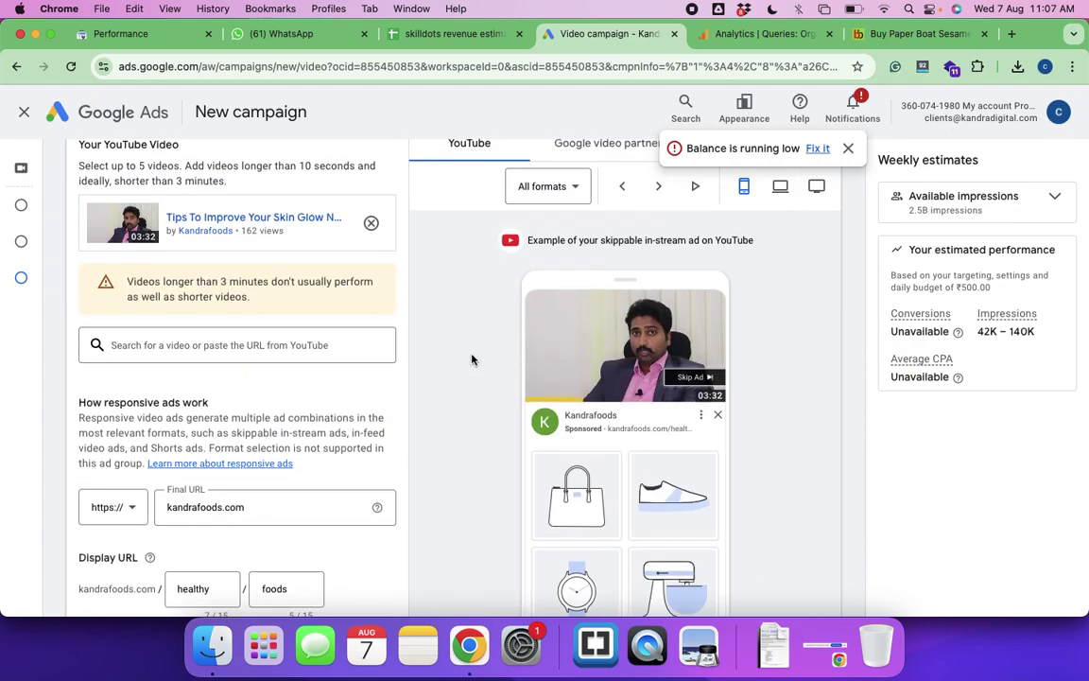
pyautogui.scroll(-4, 472, 360)
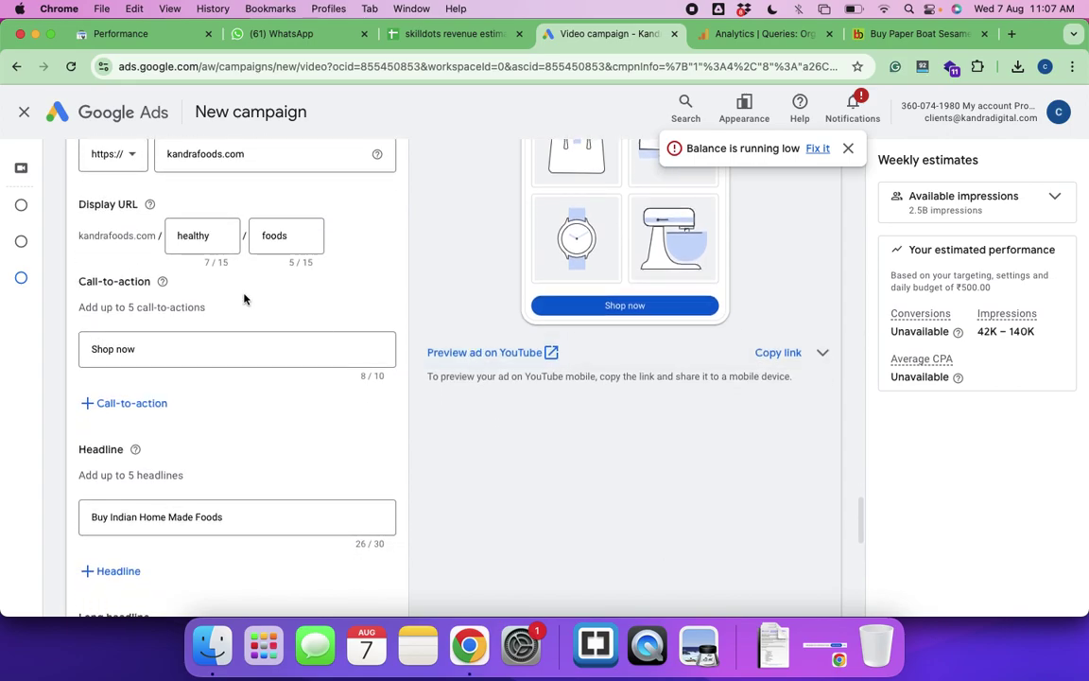
pyautogui.click(175, 242)
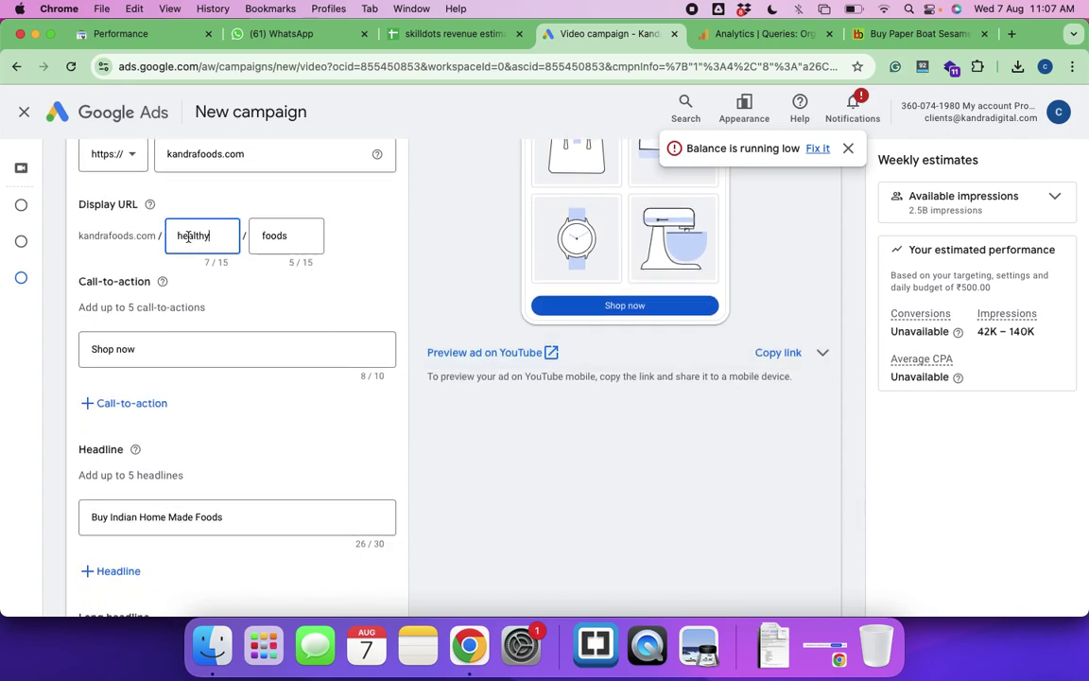
pyautogui.moveTo(212, 235); pyautogui.dragTo(172, 240)
pyautogui.click(356, 306)
pyautogui.scroll(-2, 356, 306)
pyautogui.scroll(3, 355, 306)
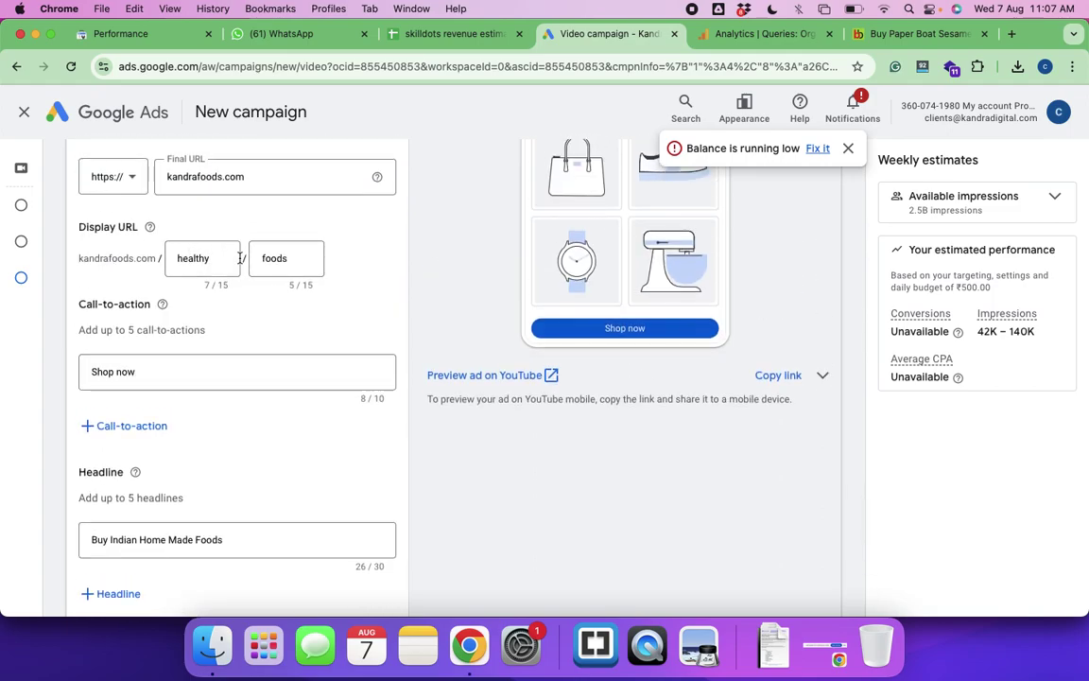
pyautogui.moveTo(254, 179); pyautogui.dragTo(163, 185)
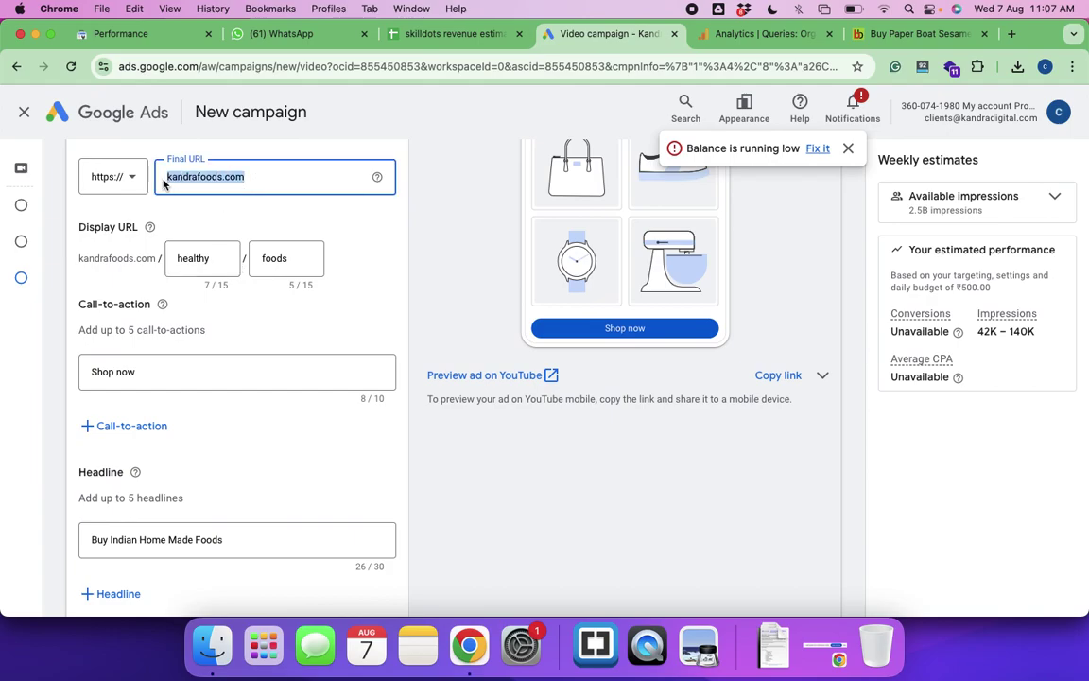
pyautogui.click(332, 269)
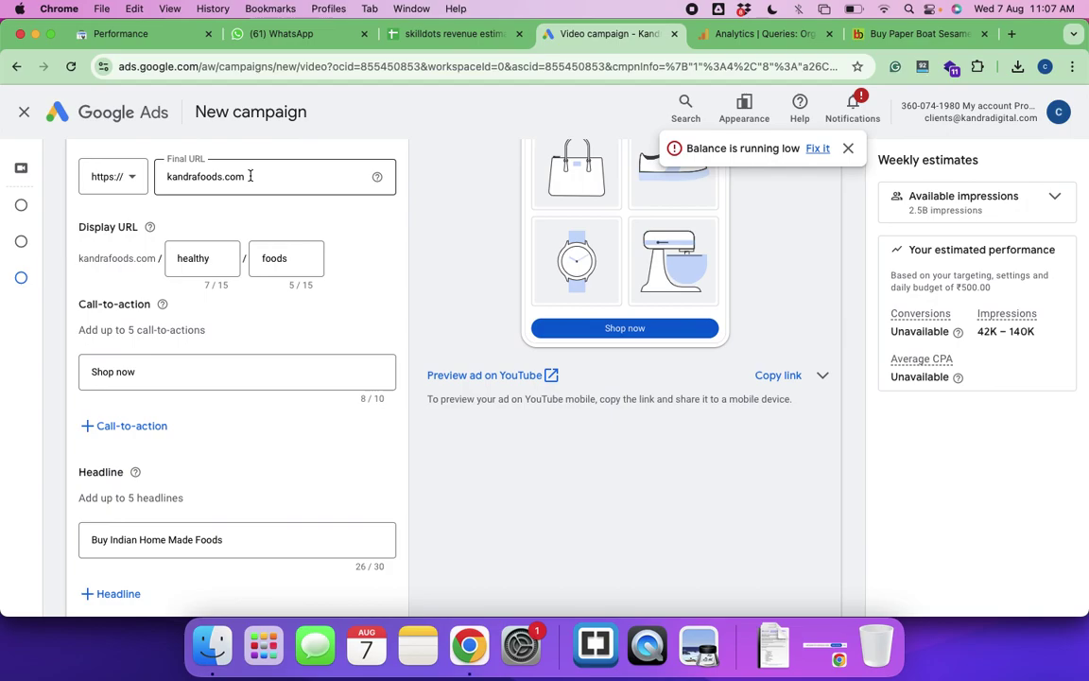
pyautogui.click(170, 257)
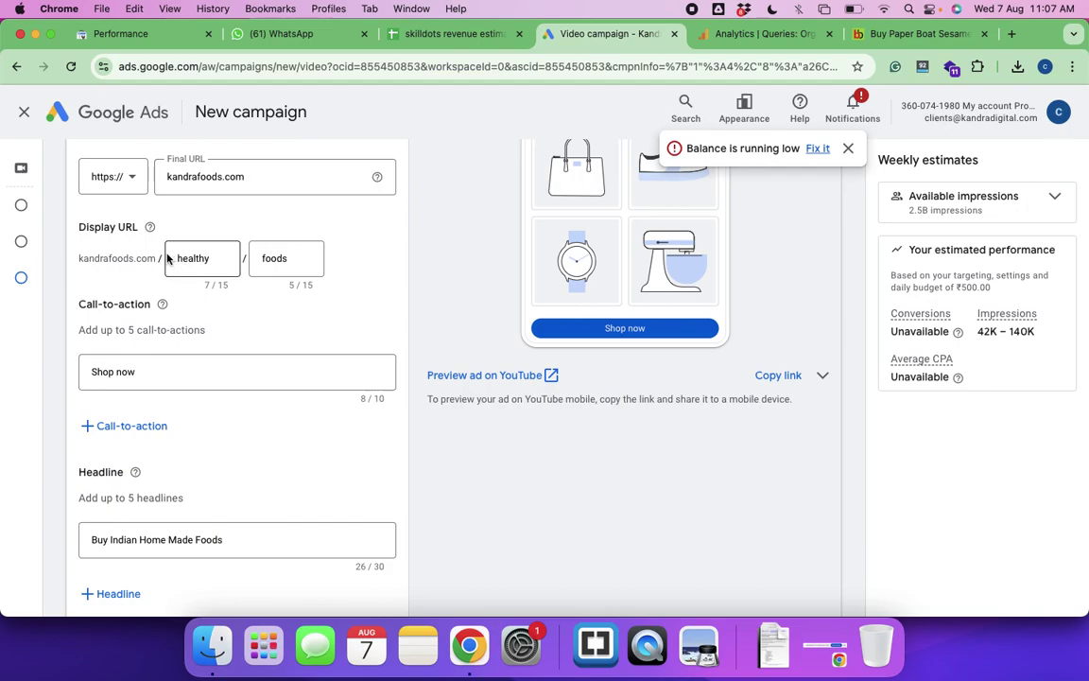
pyautogui.doubleClick(210, 257)
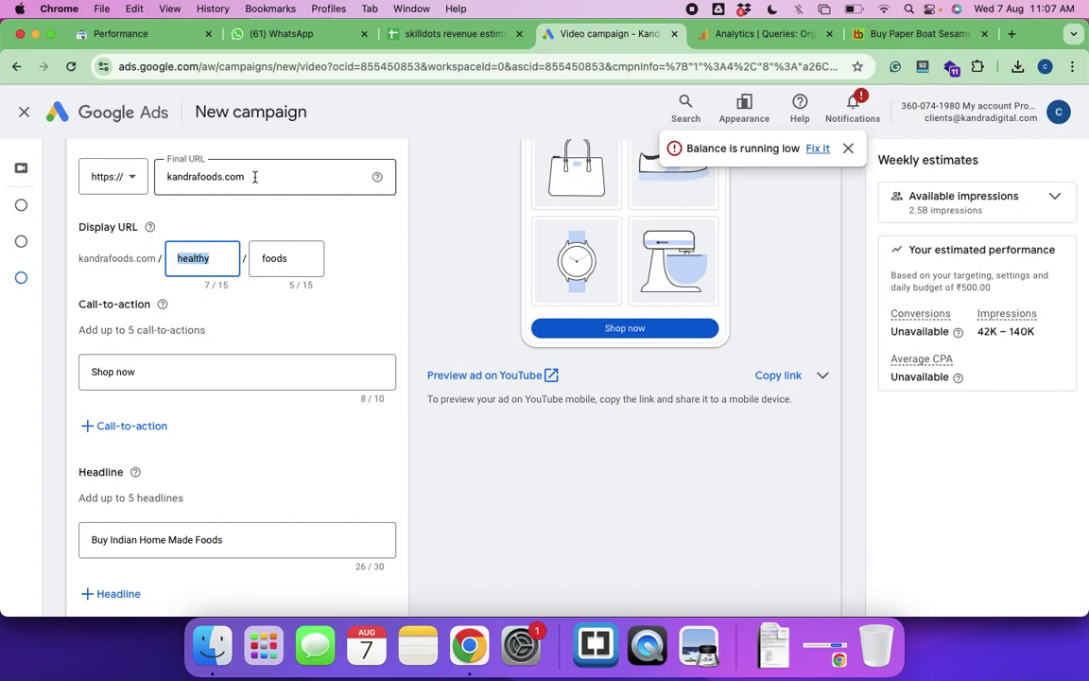
pyautogui.scroll(-2, 268, 352)
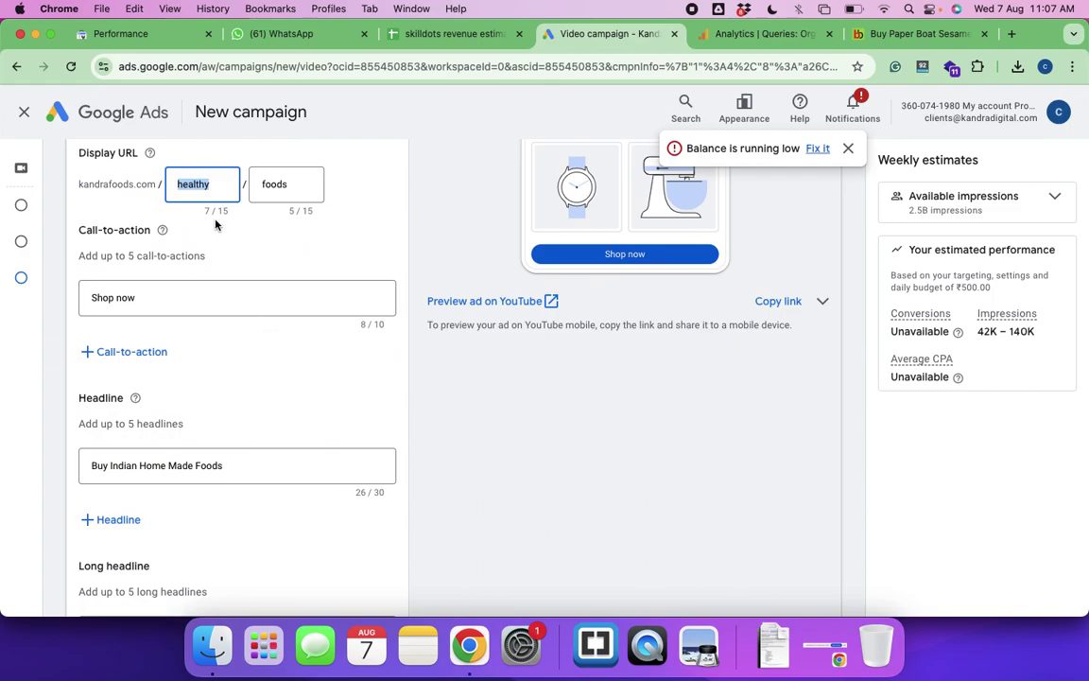
pyautogui.scroll(5, 378, 312)
pyautogui.scroll(3, 378, 314)
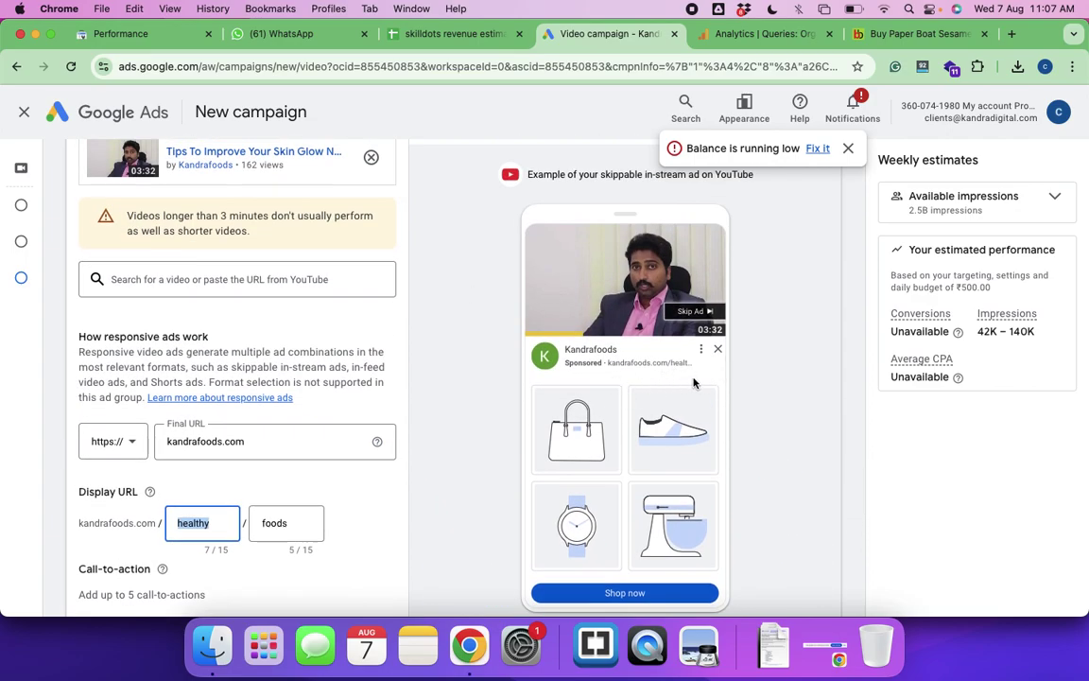
pyautogui.scroll(-3, 260, 478)
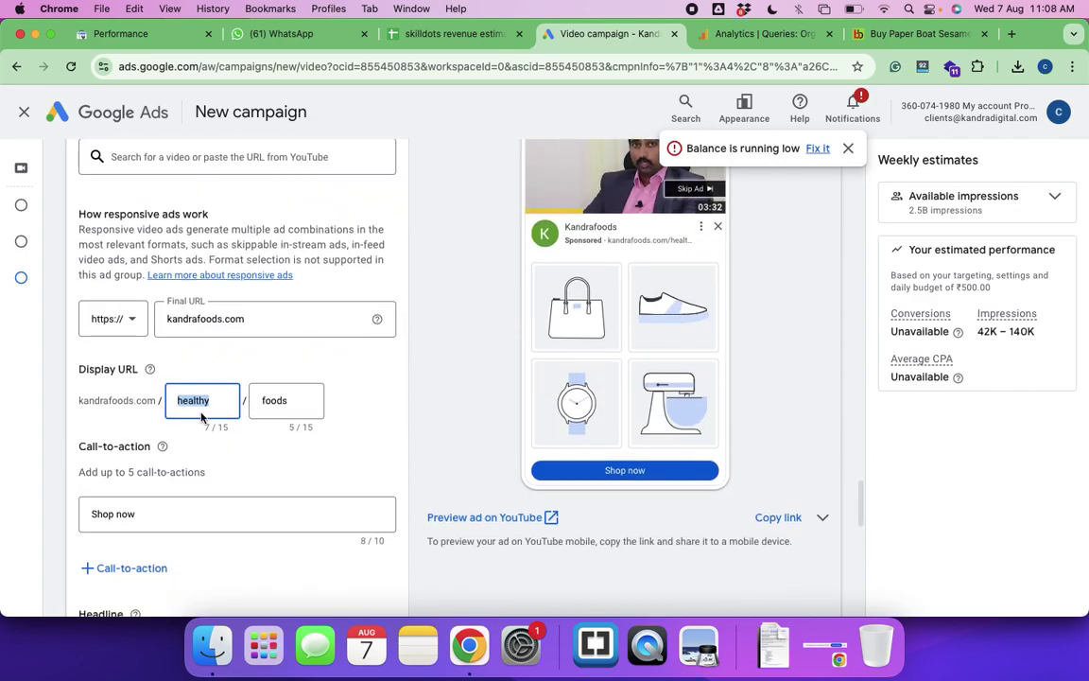
# Enter the long headline "Order the best home made adn traditional food products from comfort of your home"
pyautogui.scroll(-10, 252, 463)
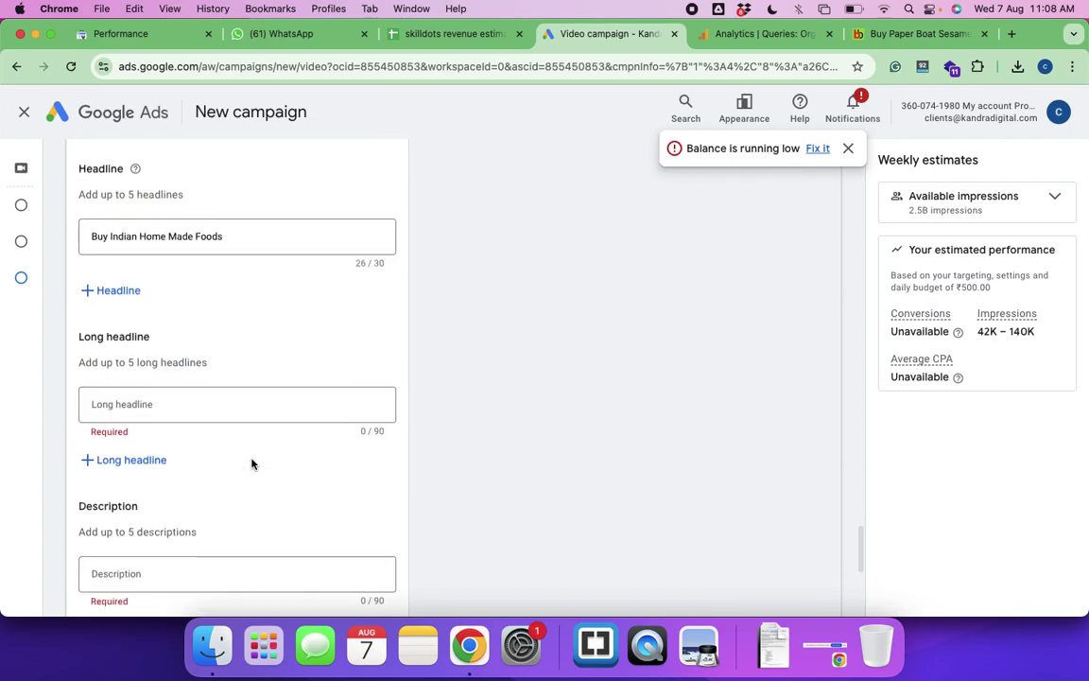
pyautogui.click(130, 358)
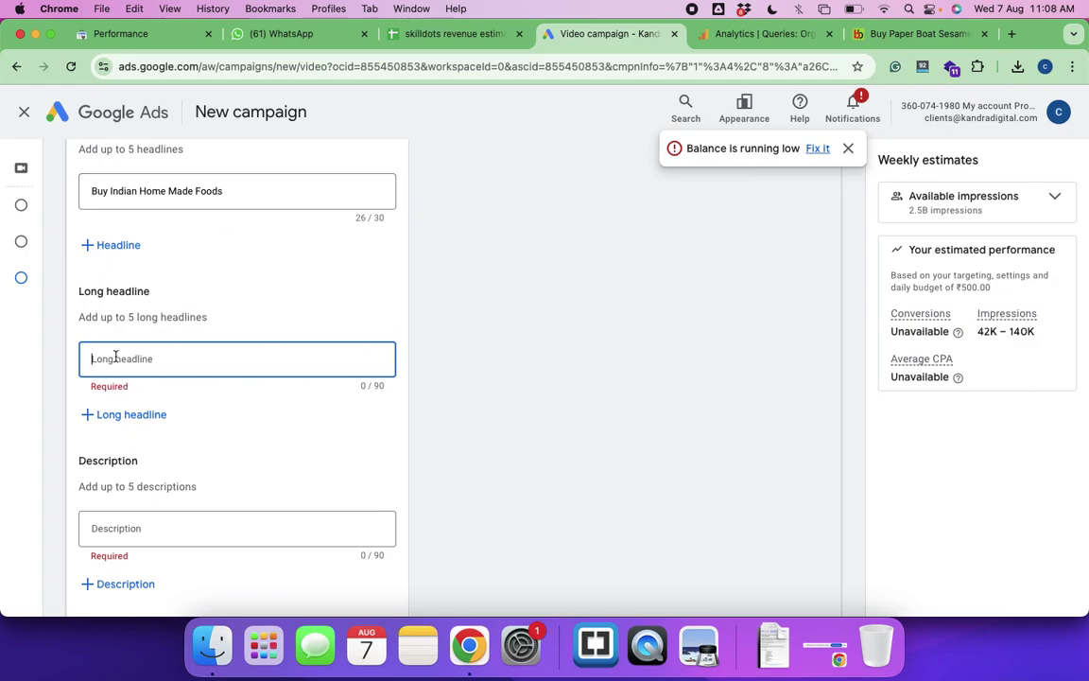
pyautogui.write('The')
pyautogui.press('BackSpace')
pyautogui.press('BackSpace')
pyautogui.press('BackSpace')
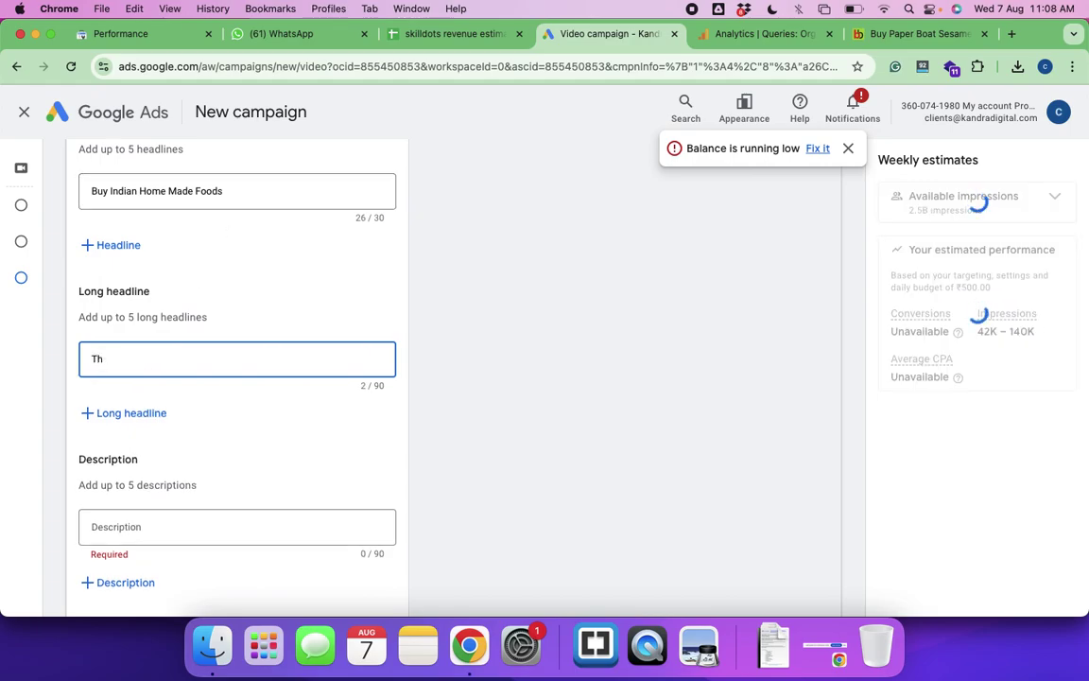
pyautogui.write('Ord')
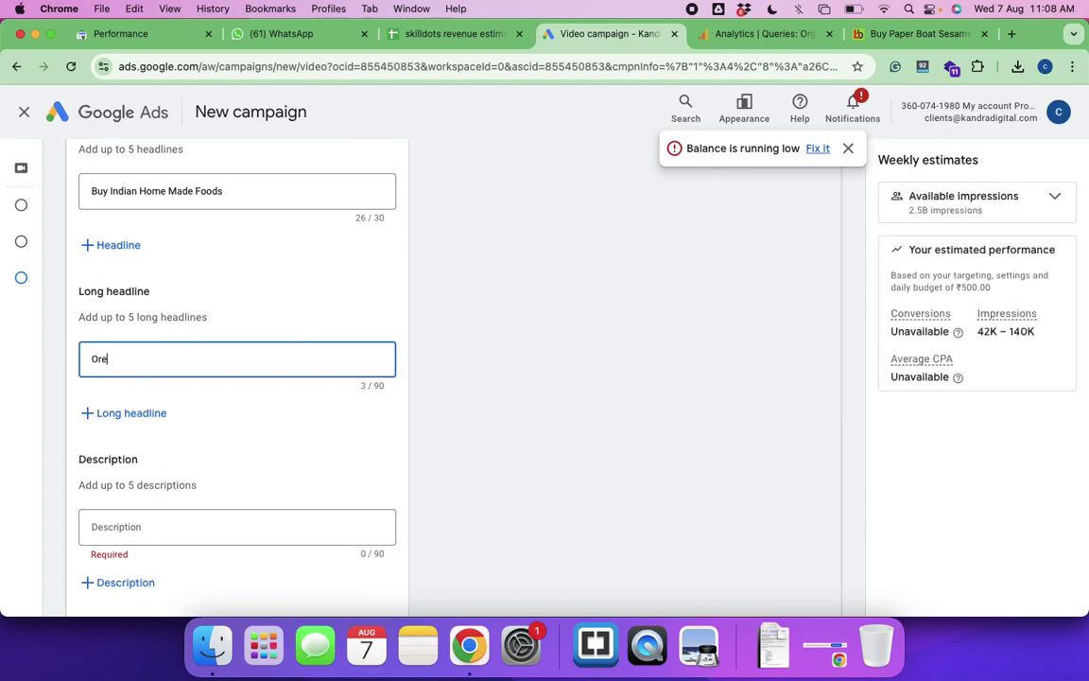
pyautogui.write('ert te')
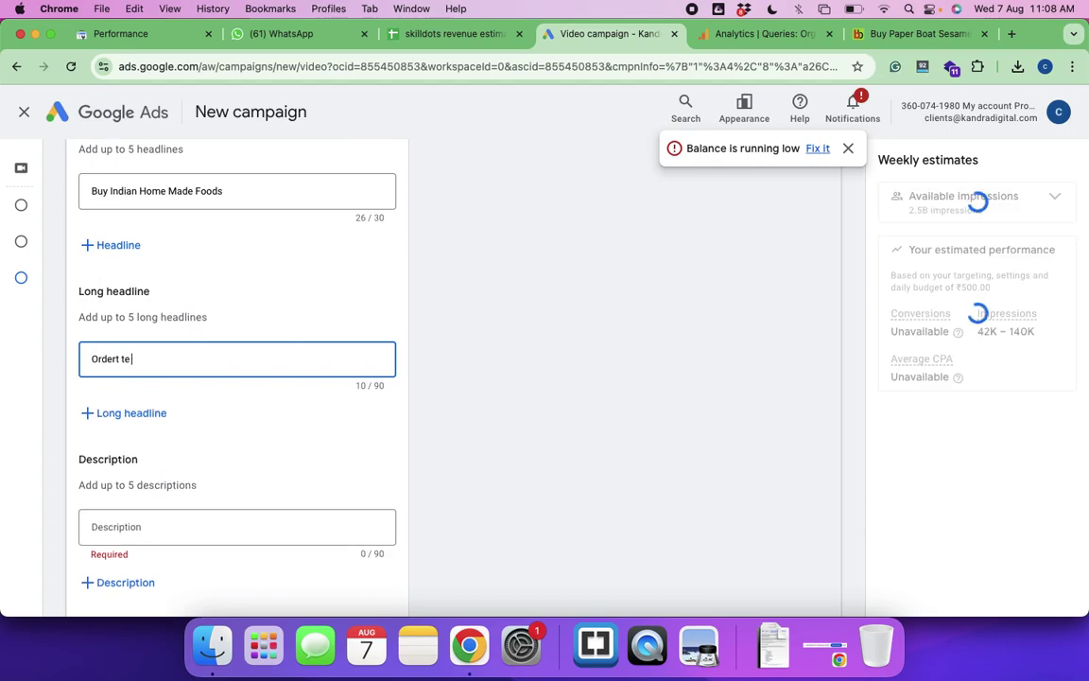
pyautogui.press('BackSpace')
pyautogui.press('BackSpace')
pyautogui.press('BackSpace')
pyautogui.press('BackSpace')
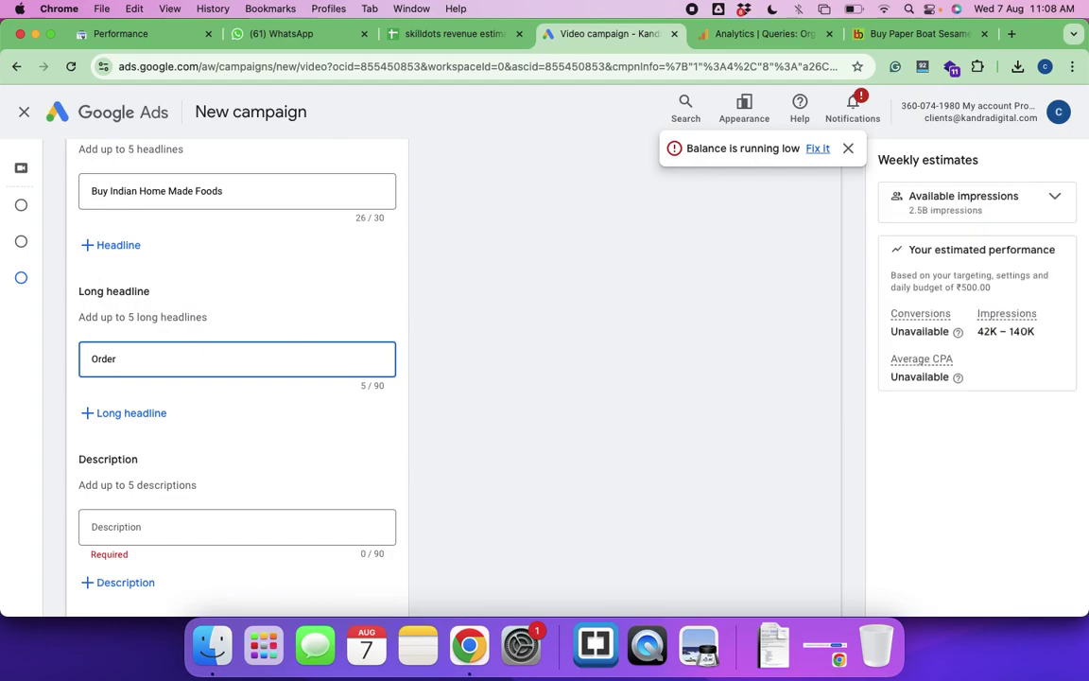
pyautogui.write('the best home m')
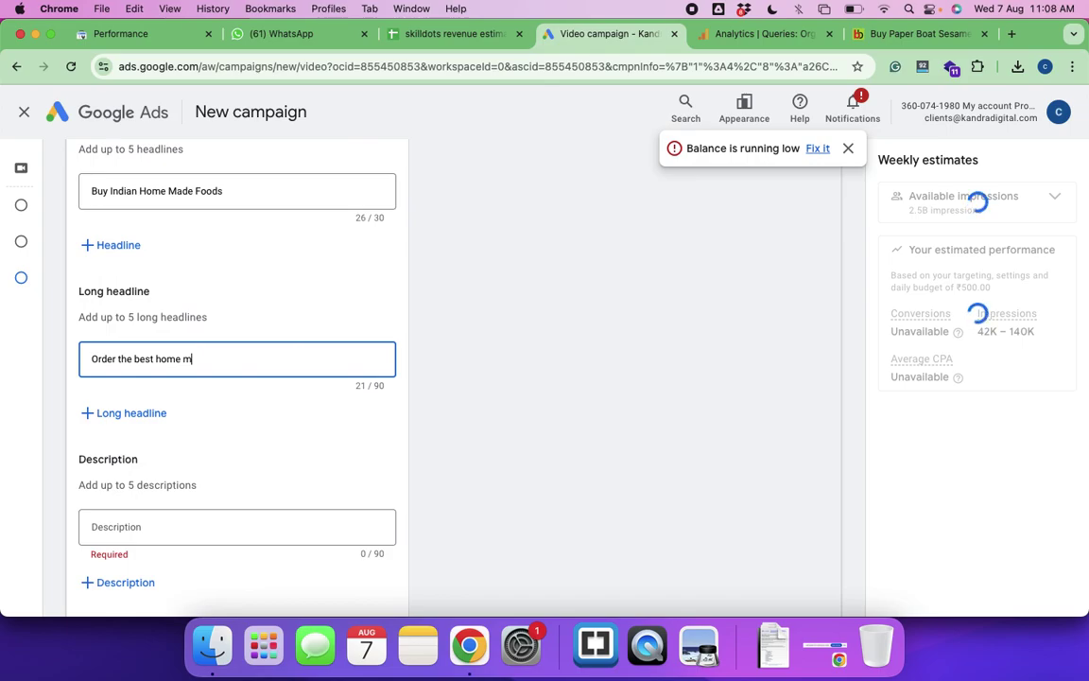
pyautogui.write('ade adn traditional ')
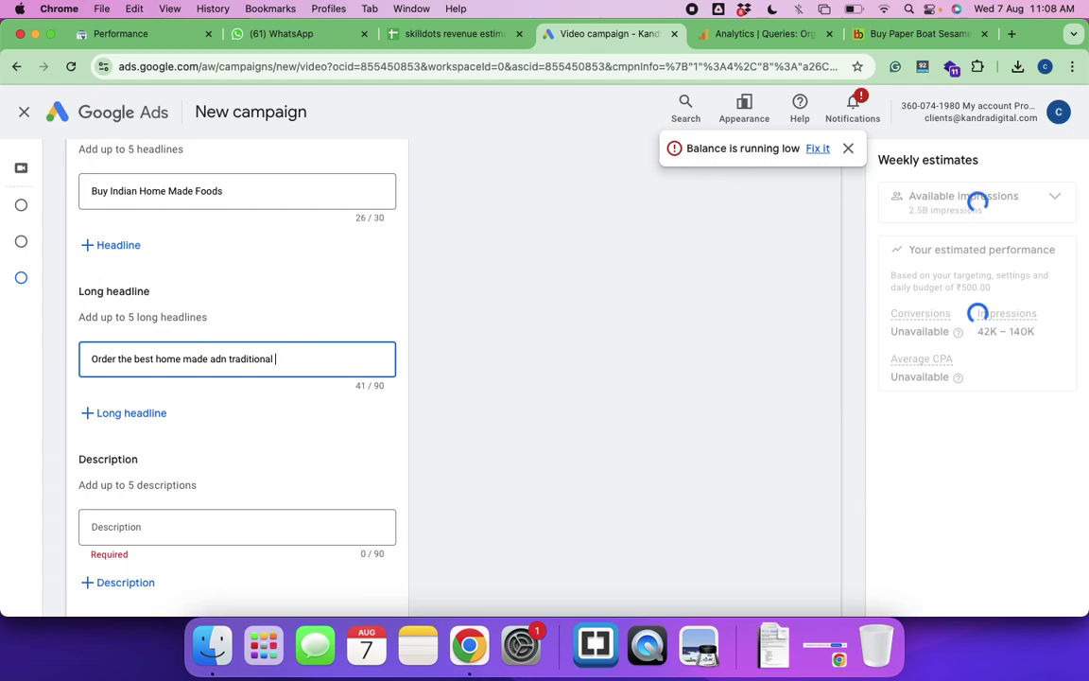
pyautogui.write('food products from comf')
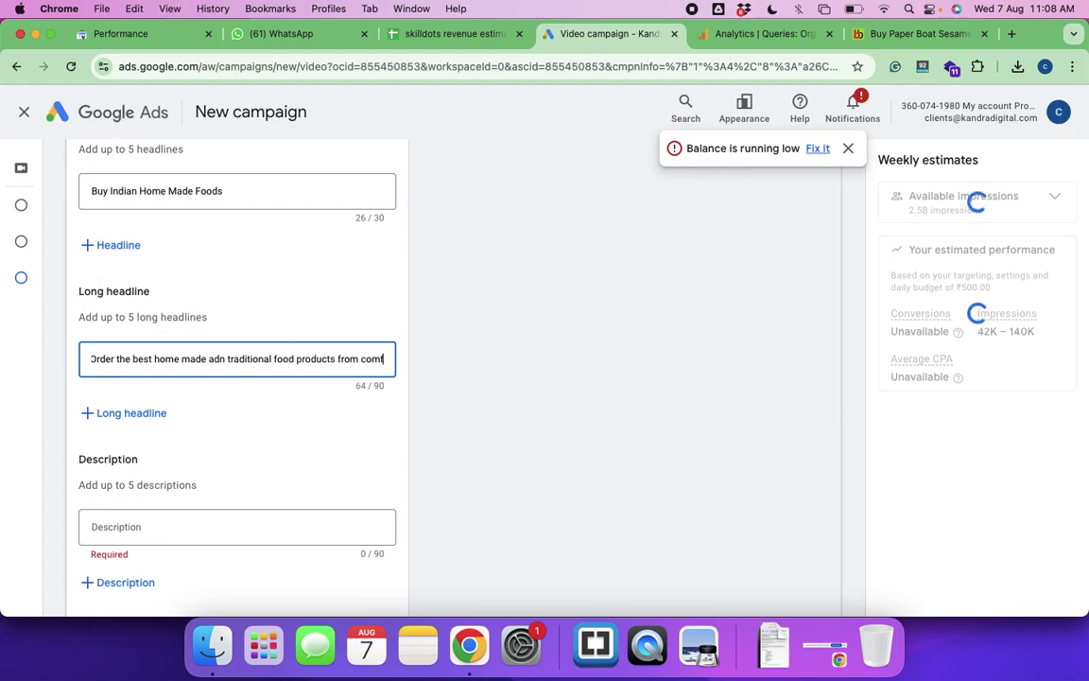
pyautogui.write('ort of your home')
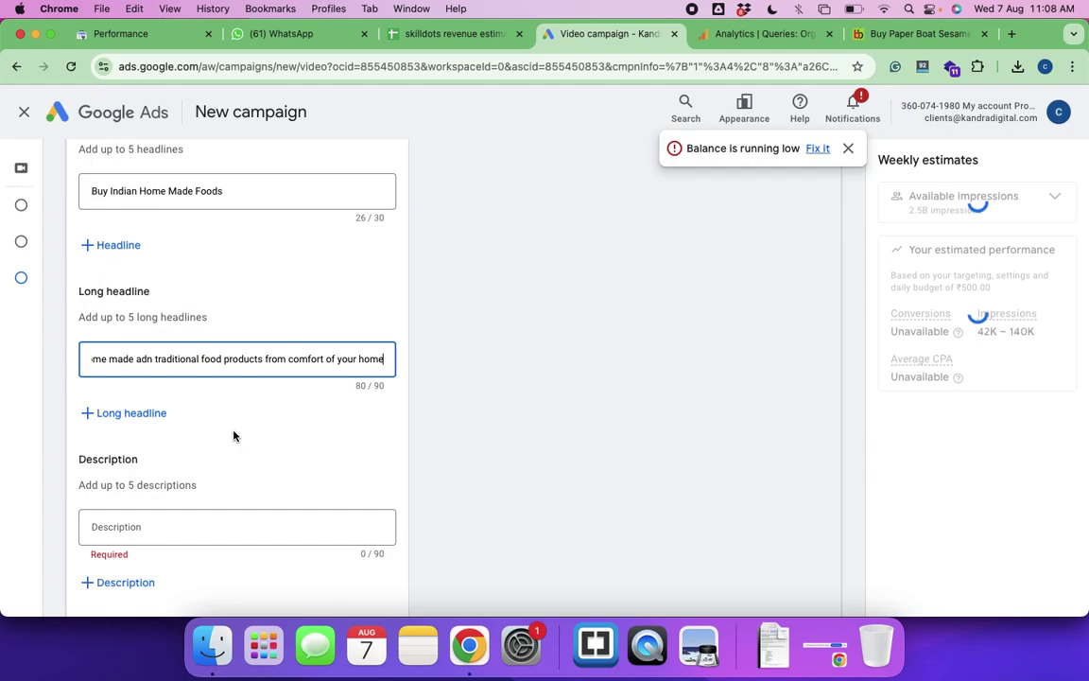
# Switch the YouTube mobile preview to the in-feed video ad and check how the long headline is displayed
pyautogui.scroll(-2, 234, 436)
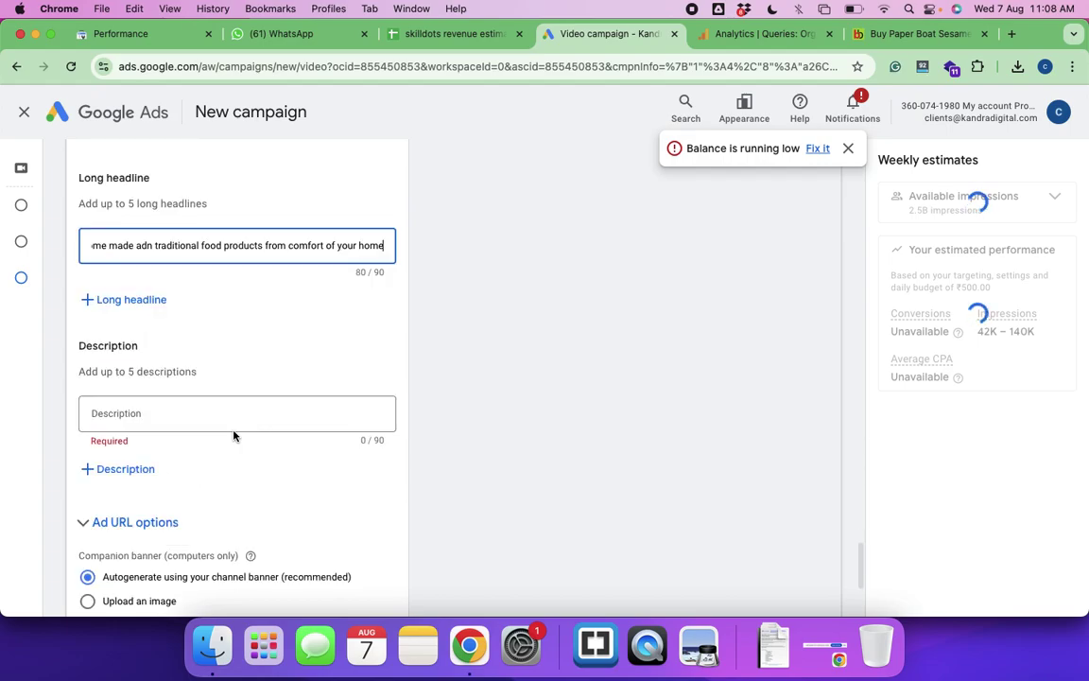
pyautogui.scroll(2, 540, 404)
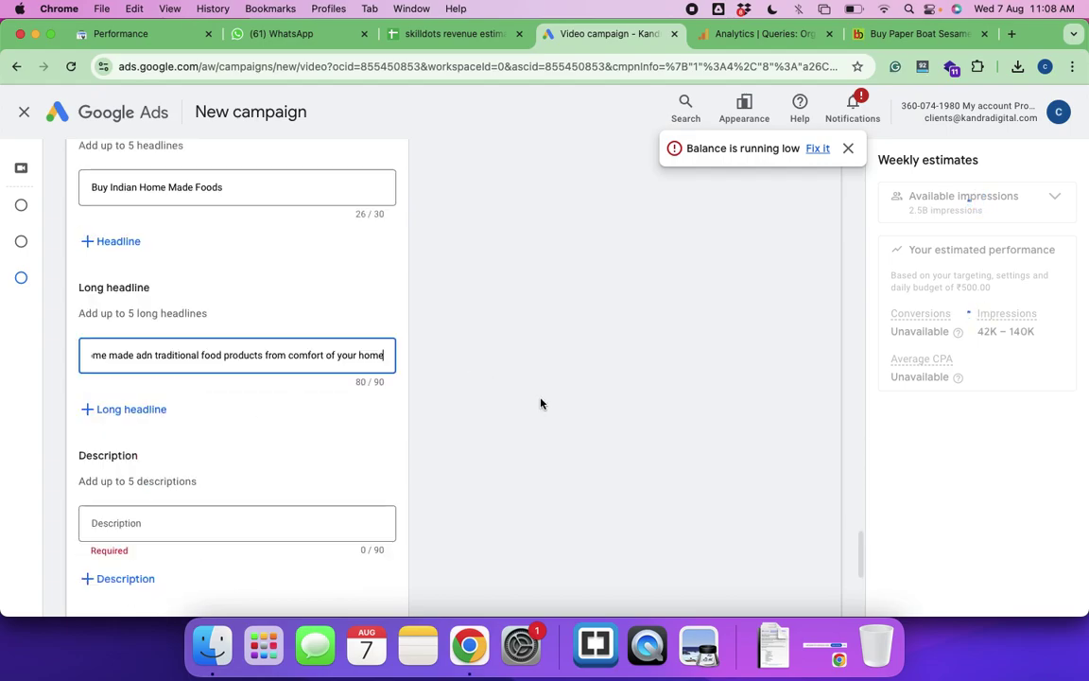
pyautogui.scroll(20, 540, 404)
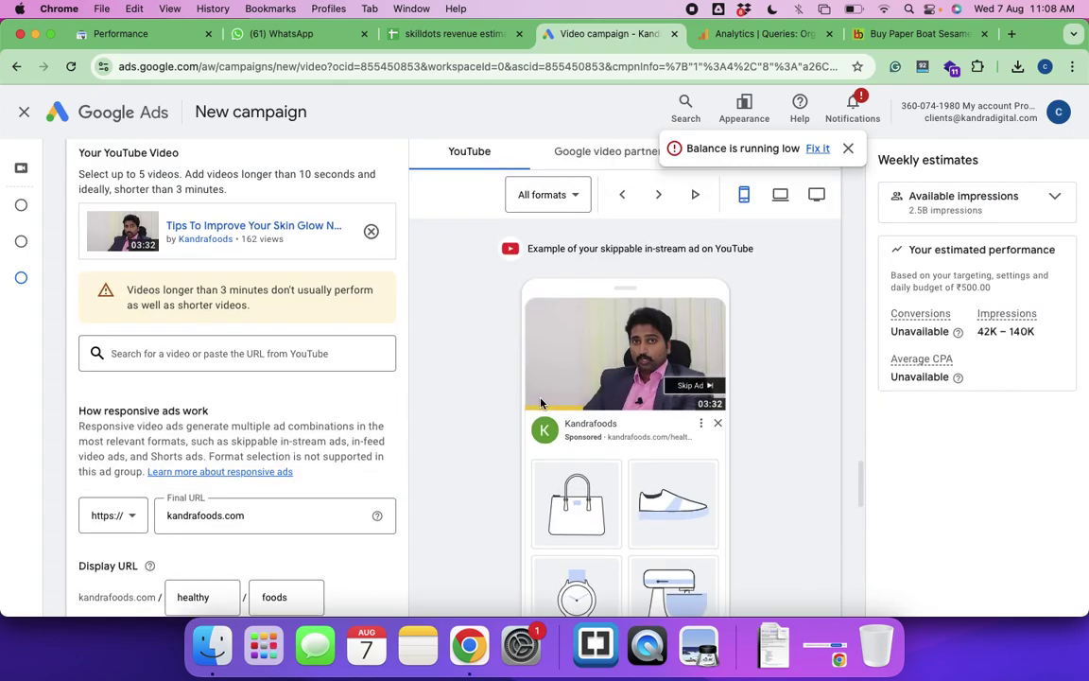
pyautogui.scroll(-3, 542, 403)
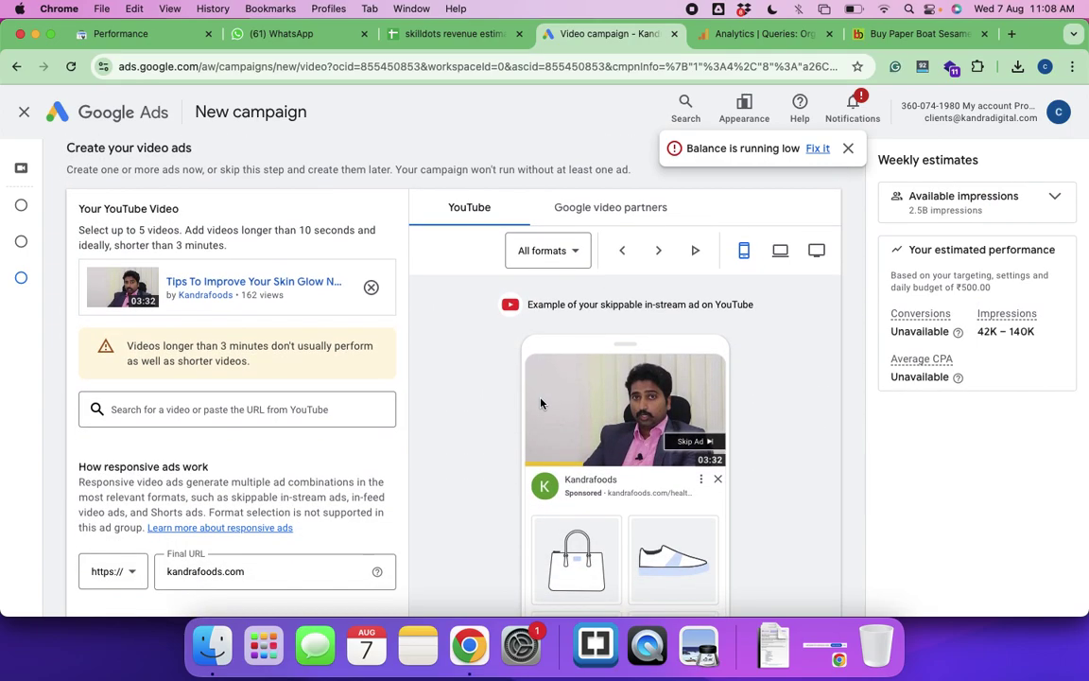
pyautogui.click(661, 254)
pyautogui.scroll(-3, 624, 444)
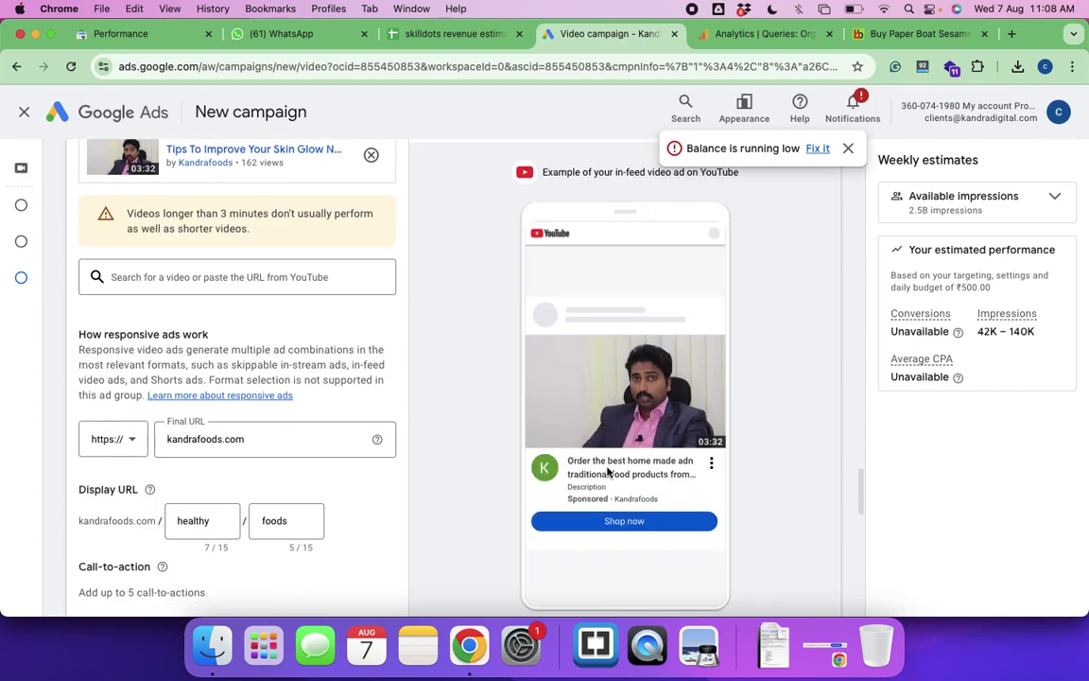
pyautogui.scroll(2, 631, 462)
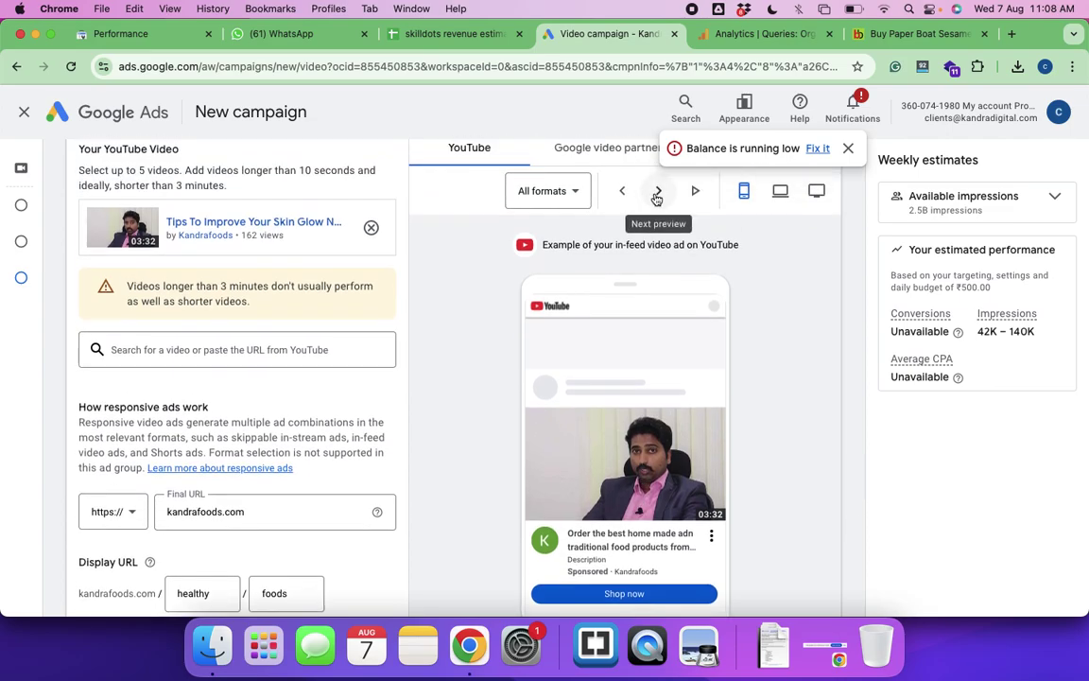
# Switch the YouTube mobile preview to the Shorts ad and check how its description and call-to-action are laid out
pyautogui.click(656, 197)
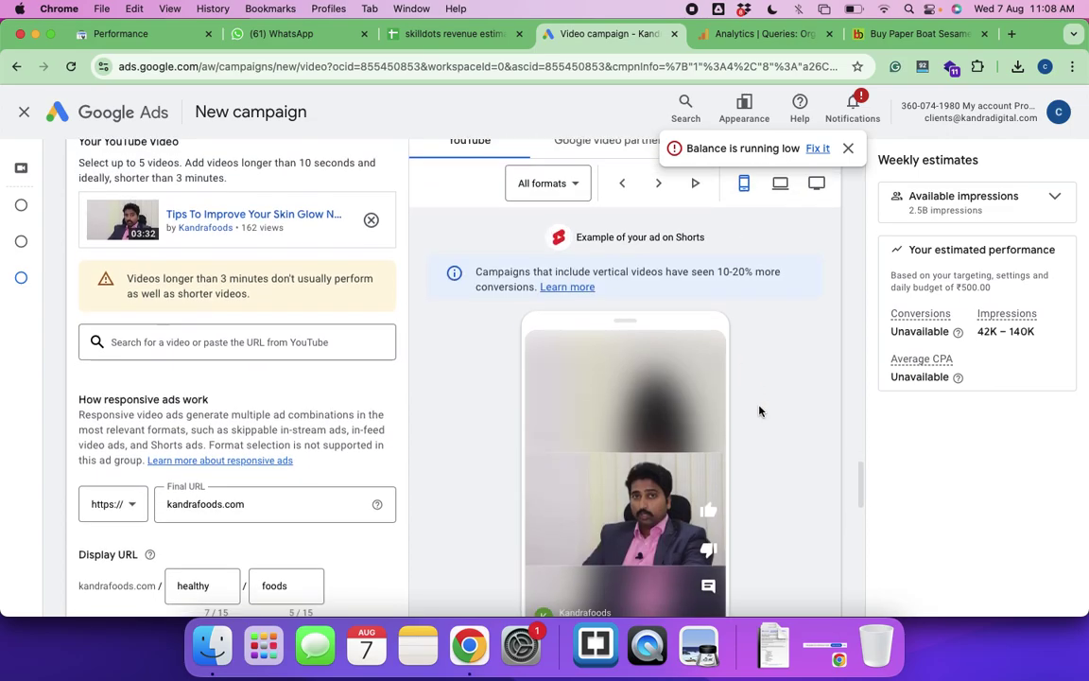
pyautogui.scroll(-3, 758, 410)
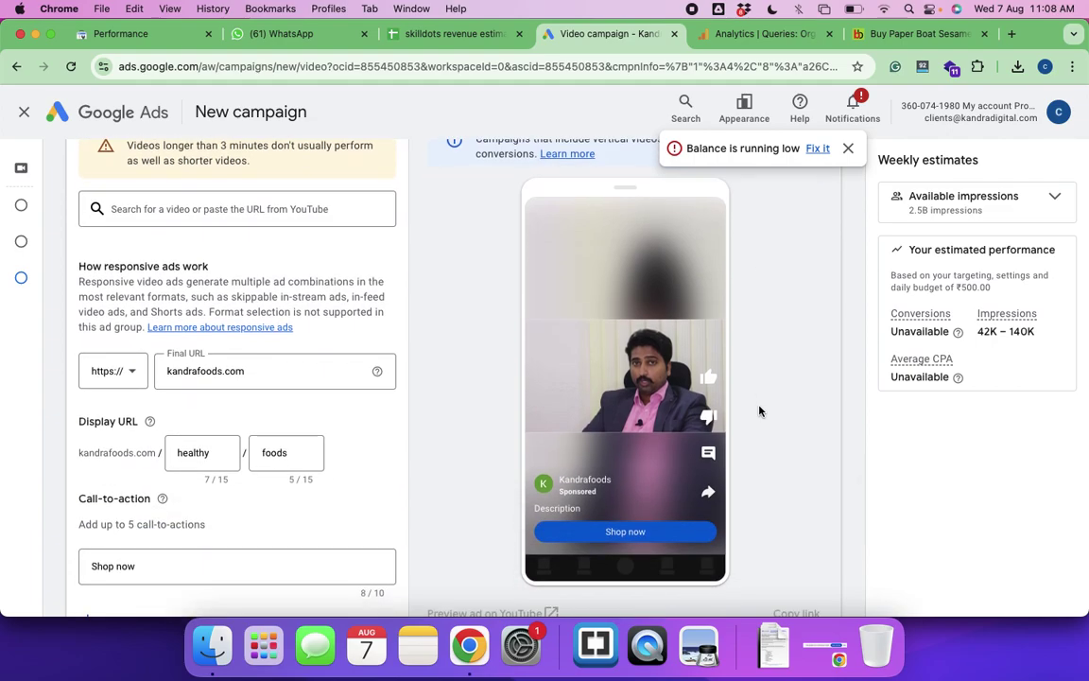
pyautogui.scroll(3, 758, 410)
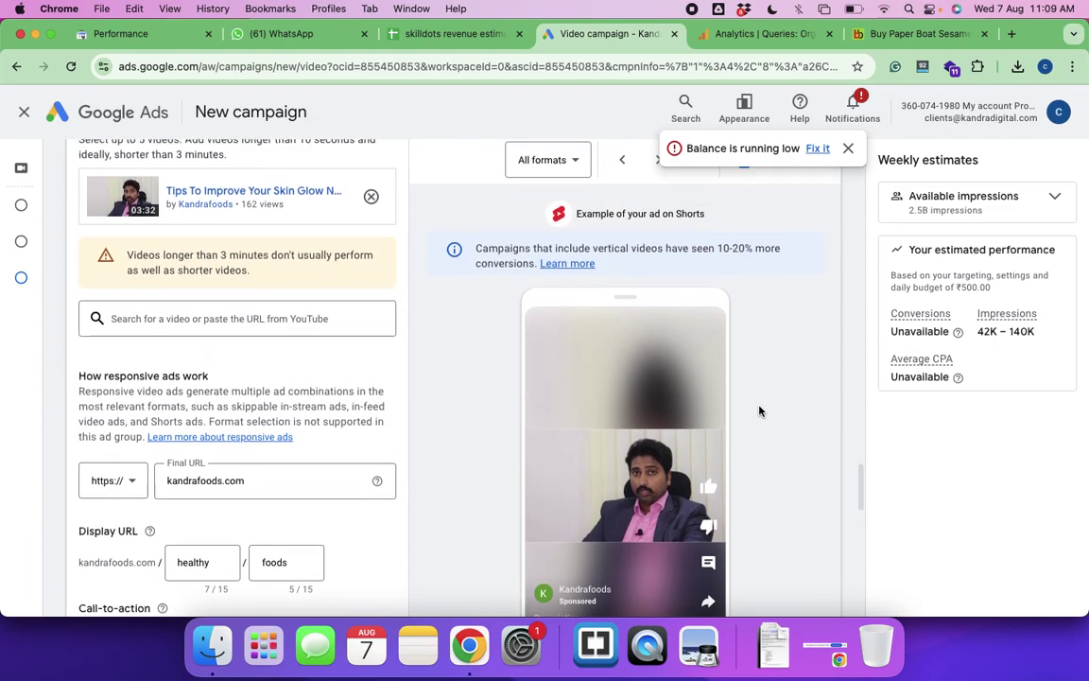
pyautogui.scroll(2, 758, 410)
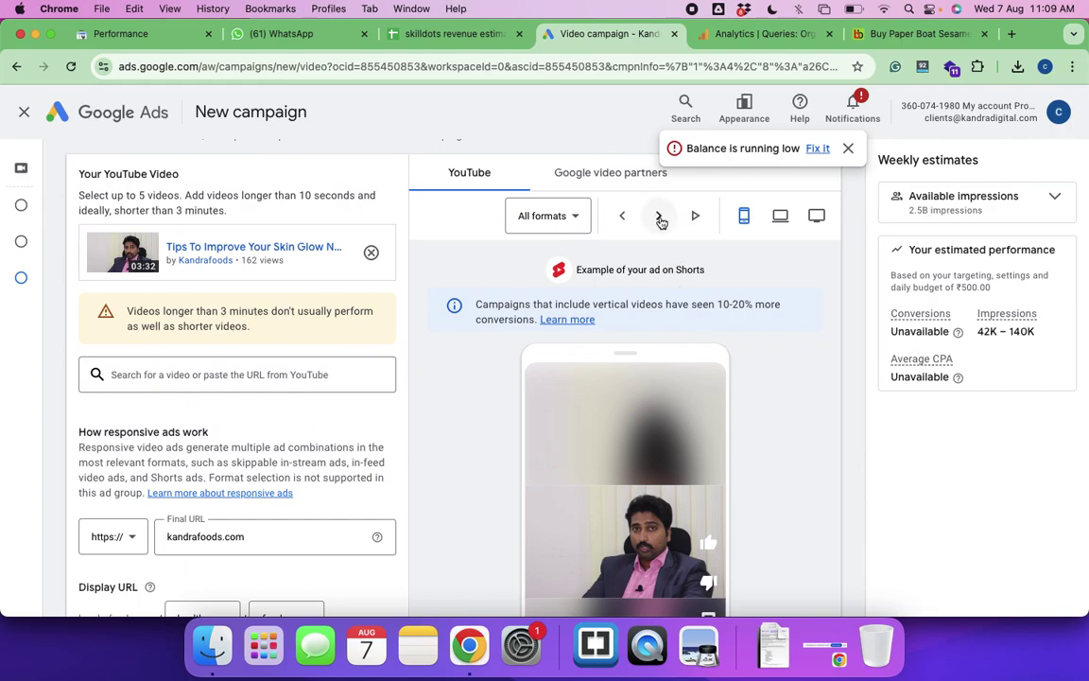
# Cycle the mobile preview through the skippable in-stream, in-feed and Shorts formats and compare which ad texts each one shows
pyautogui.click(658, 218)
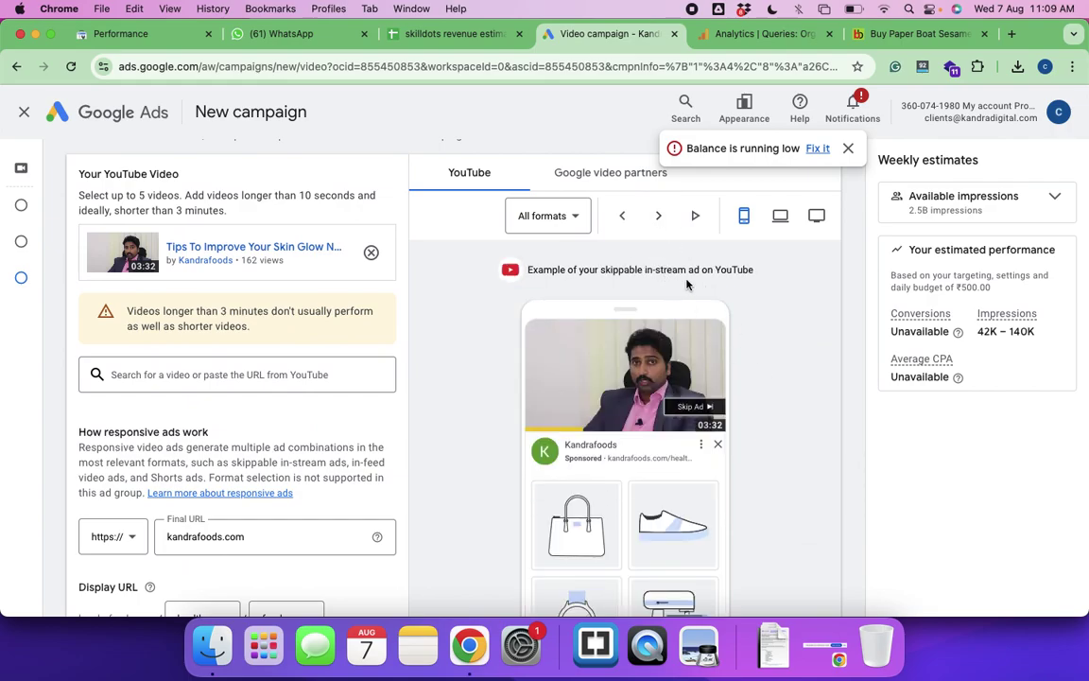
pyautogui.click(656, 219)
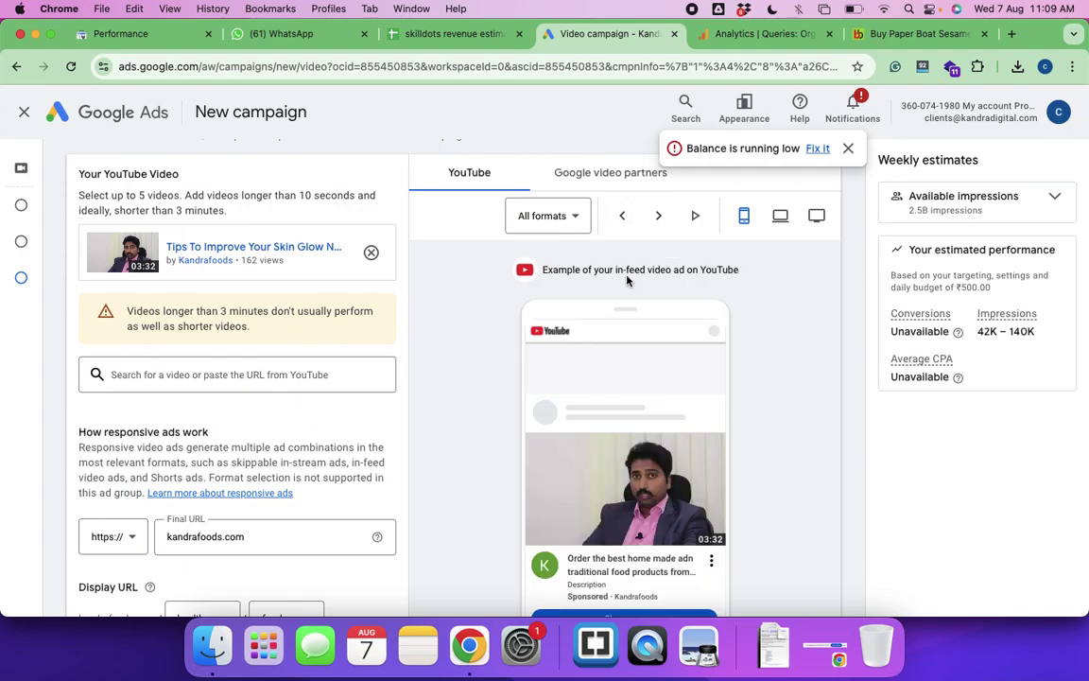
pyautogui.scroll(-3, 661, 425)
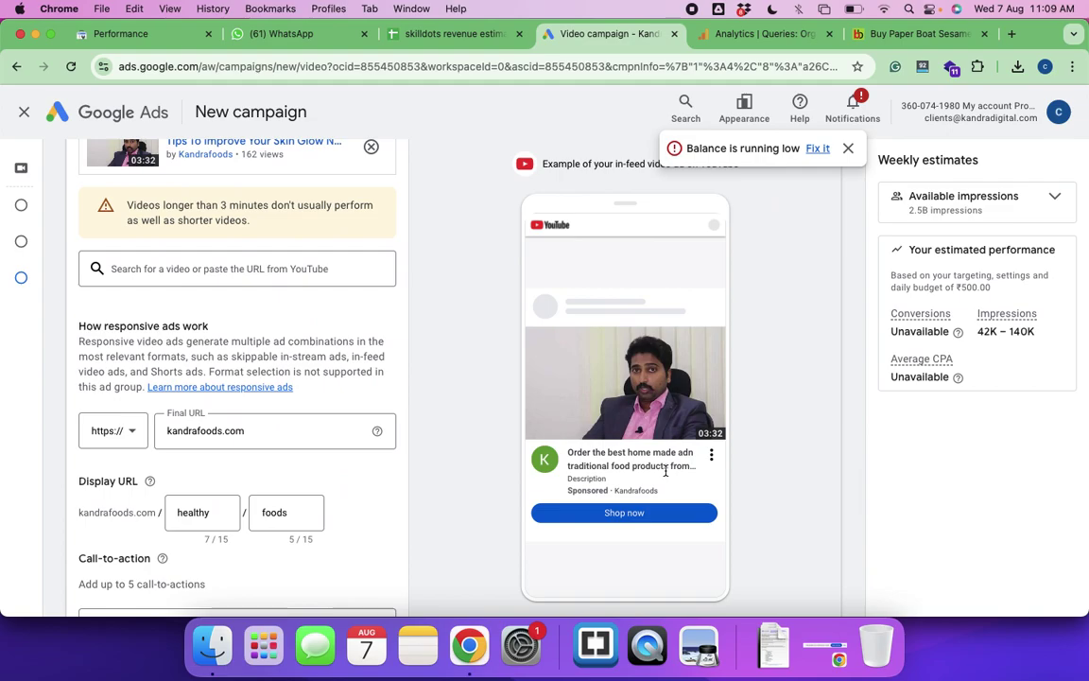
pyautogui.scroll(3, 665, 454)
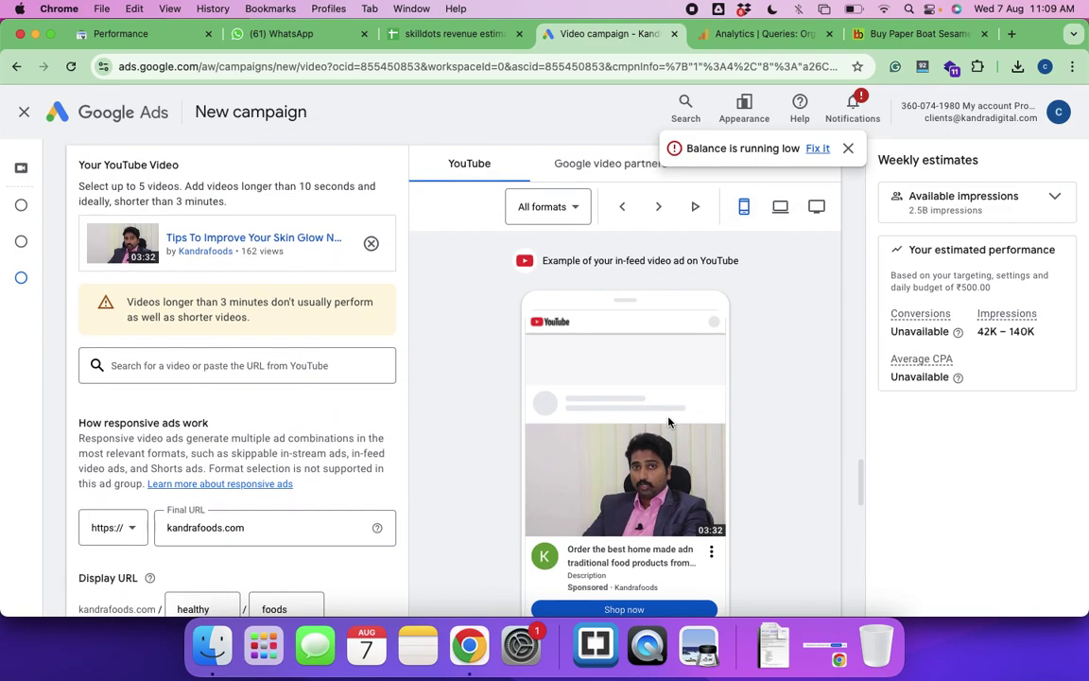
pyautogui.click(660, 207)
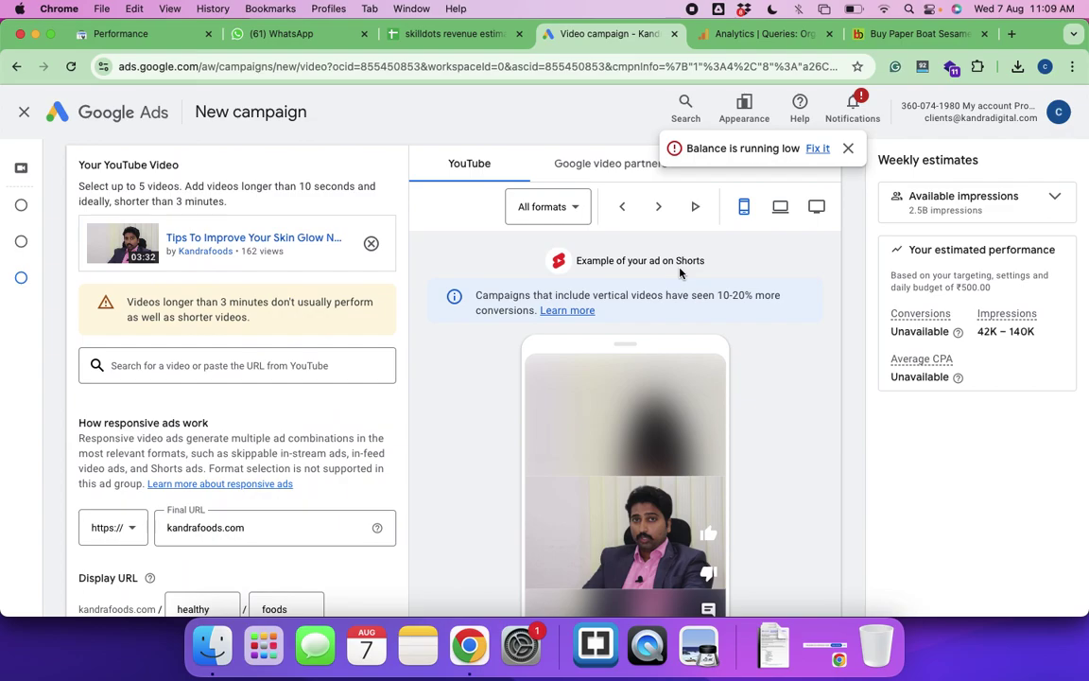
pyautogui.scroll(-4, 686, 396)
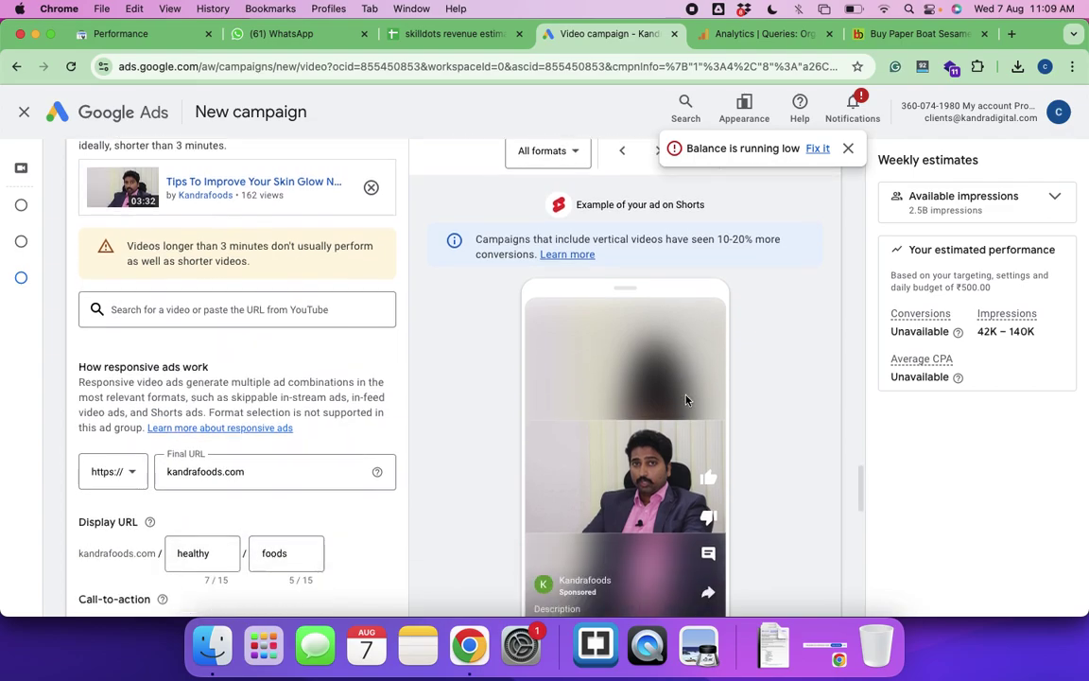
pyautogui.scroll(8, 612, 383)
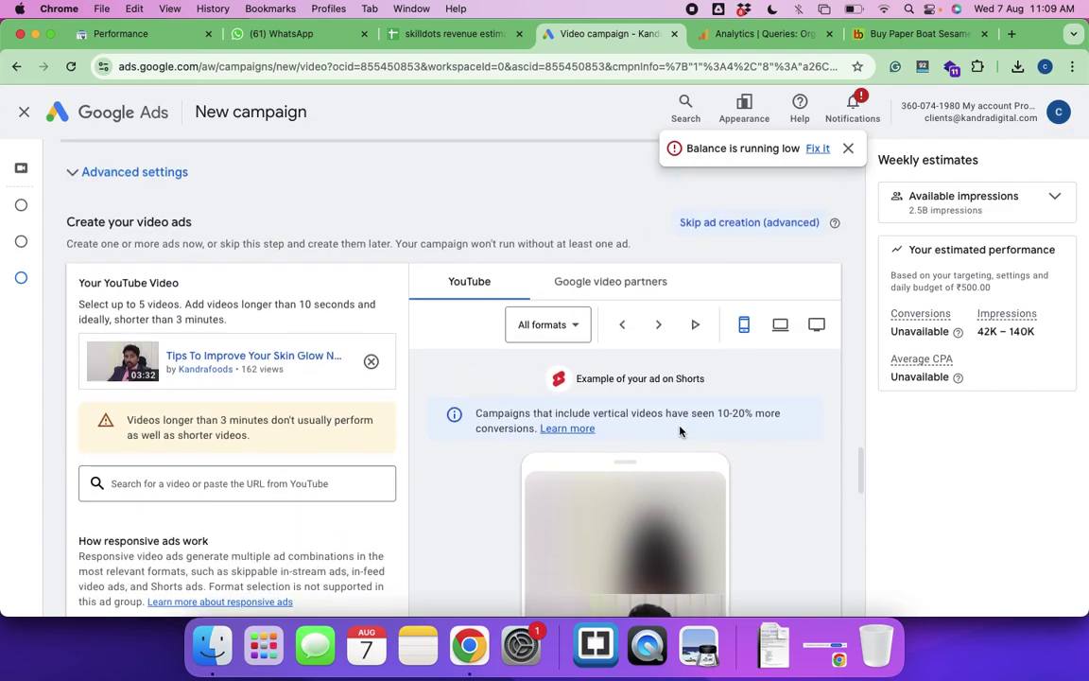
# Preview the video ad as an in-feed ad and a skippable in-stream ad on mobile, and view the in-stream ad on desktop
pyautogui.click(623, 327)
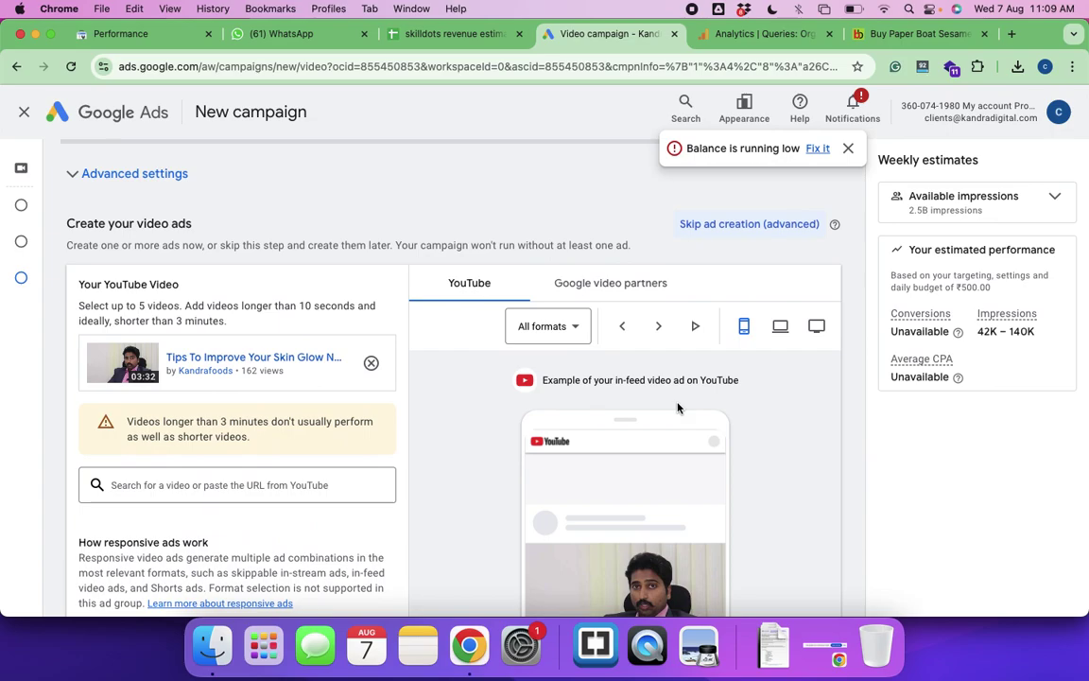
pyautogui.click(624, 325)
pyautogui.scroll(-2, 756, 435)
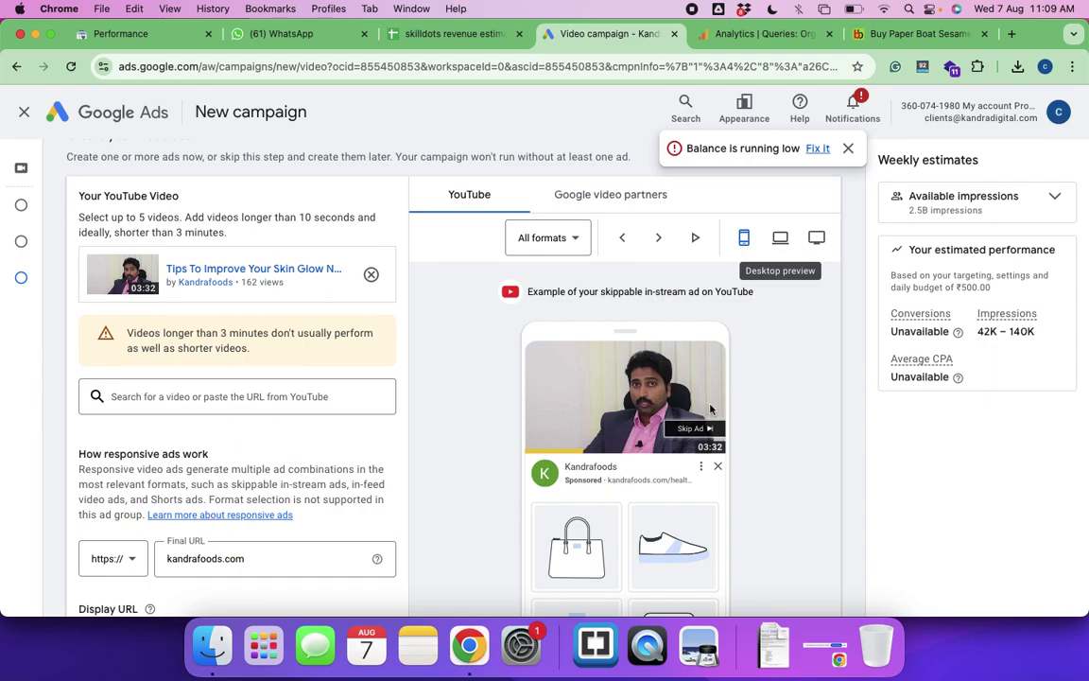
pyautogui.click(777, 239)
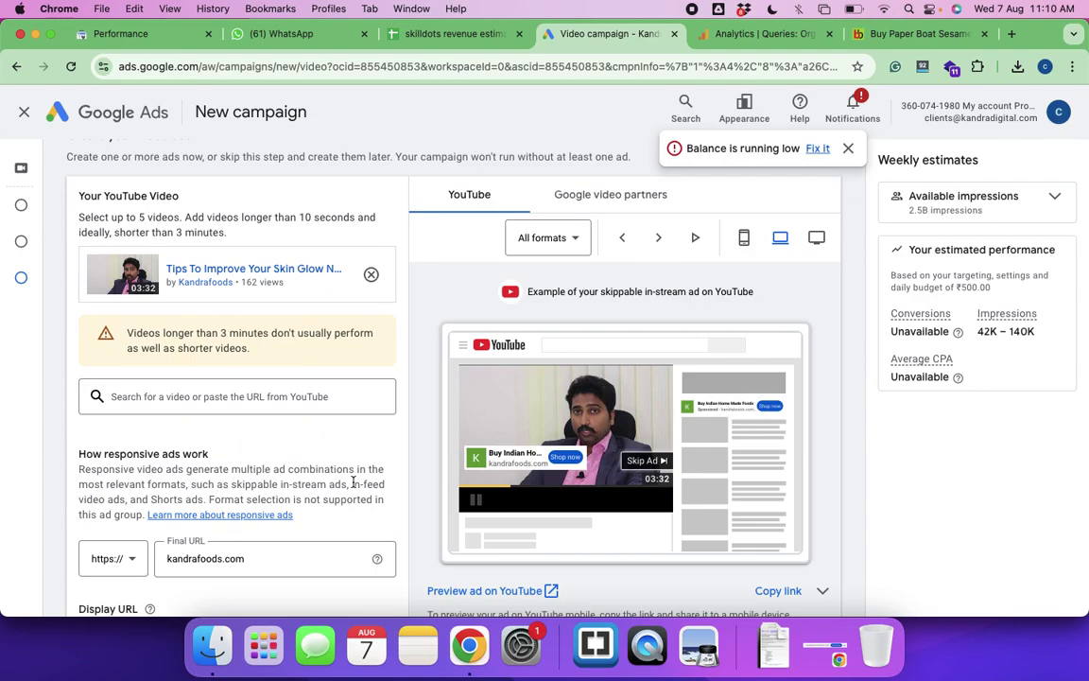
# Fill the ad's description with the suggested text "High quality Indian foods @ affordable cost by Kandra Foods"
pyautogui.scroll(-5, 354, 480)
pyautogui.scroll(-7, 352, 487)
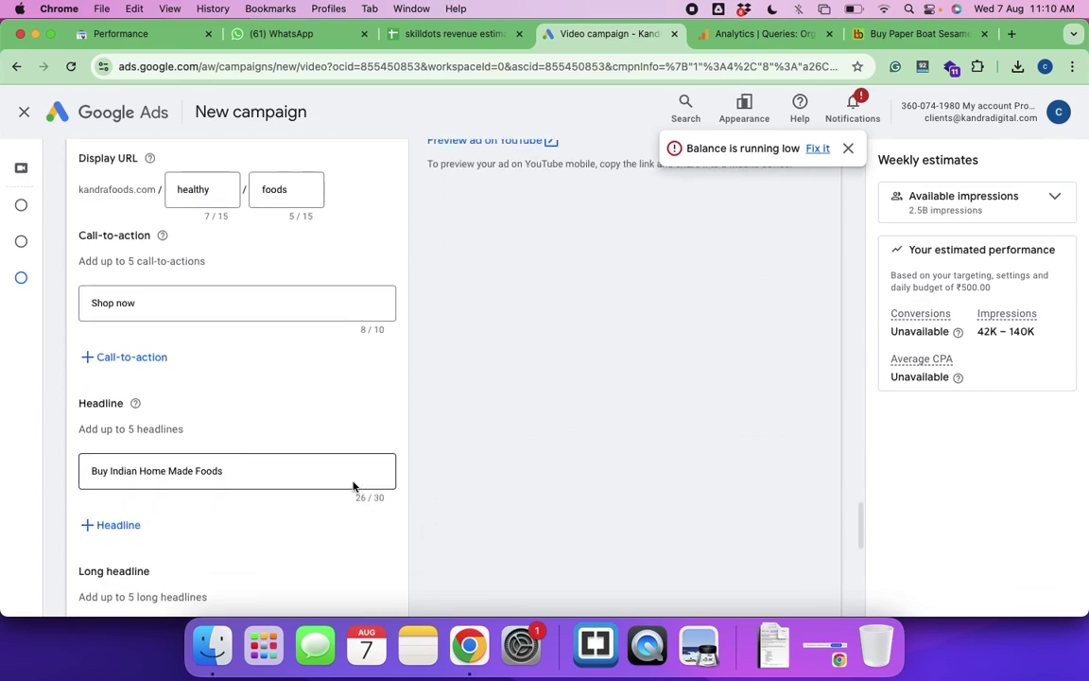
pyautogui.scroll(-2, 352, 487)
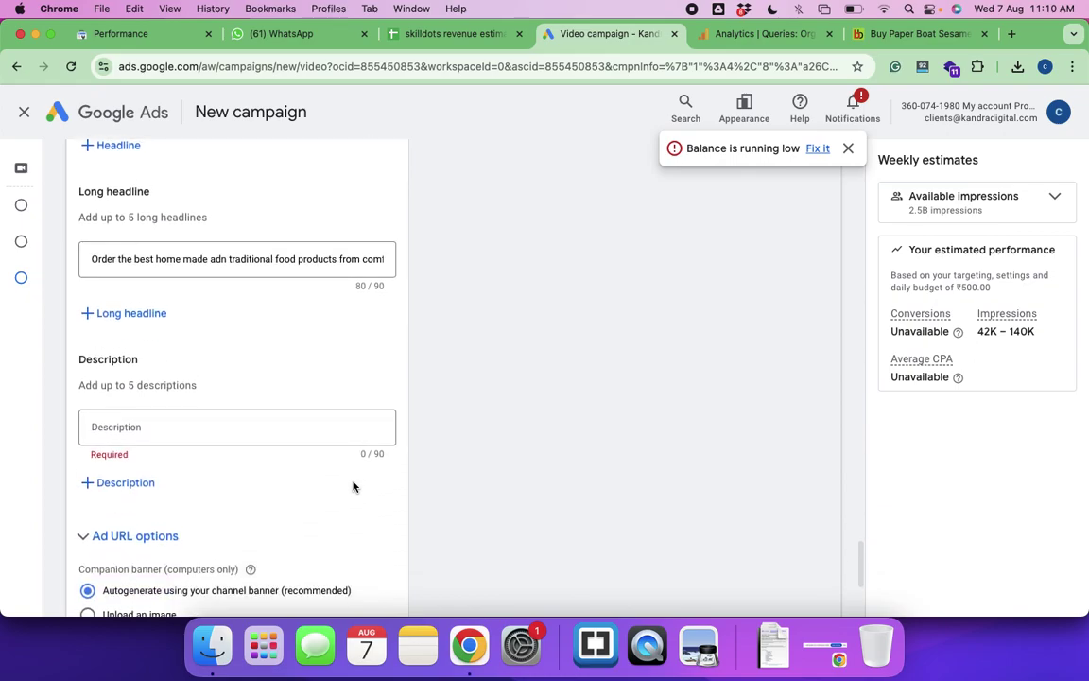
pyautogui.click(116, 413)
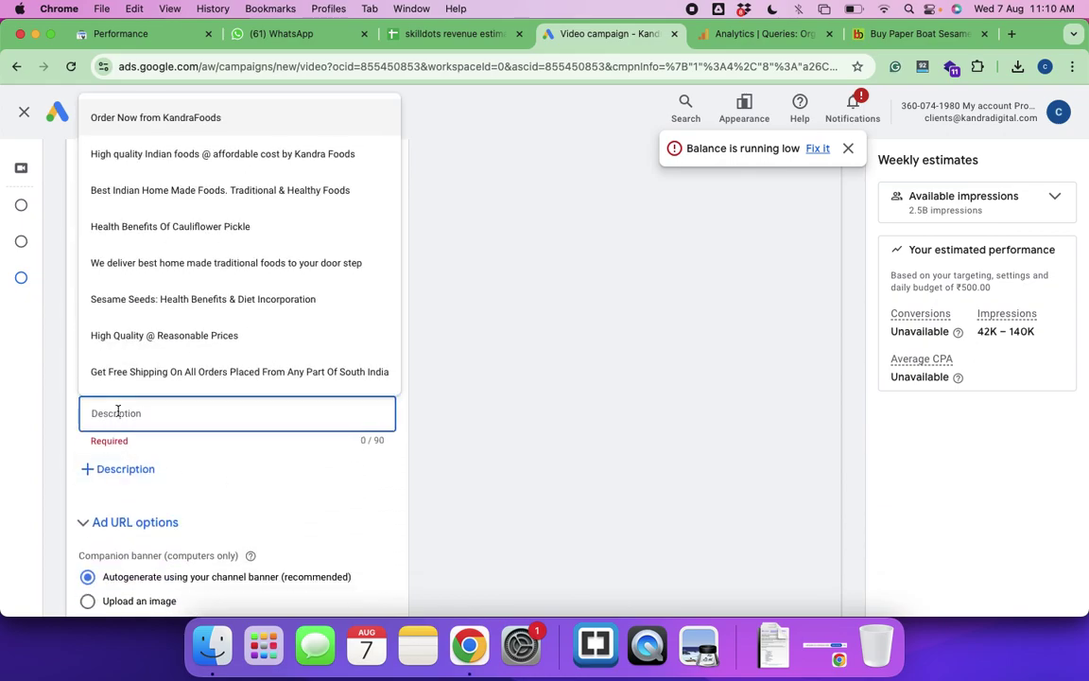
pyautogui.click(185, 164)
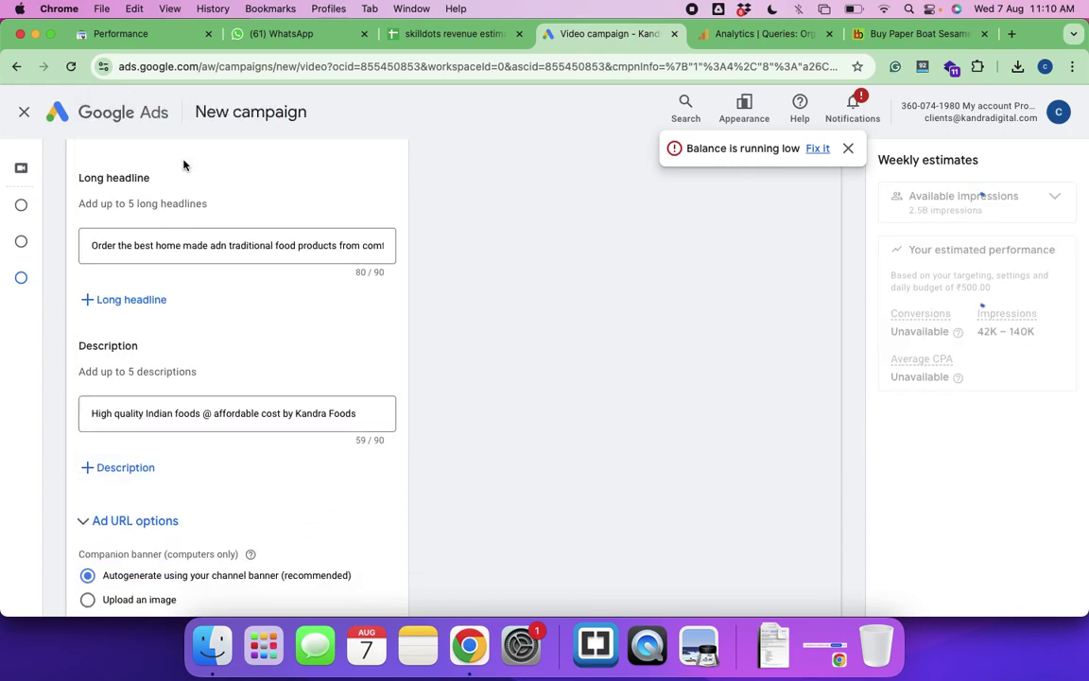
# Review the video ad's preview, URLs, call-to-action, headlines, description, companion banner and ad name
pyautogui.scroll(15, 563, 441)
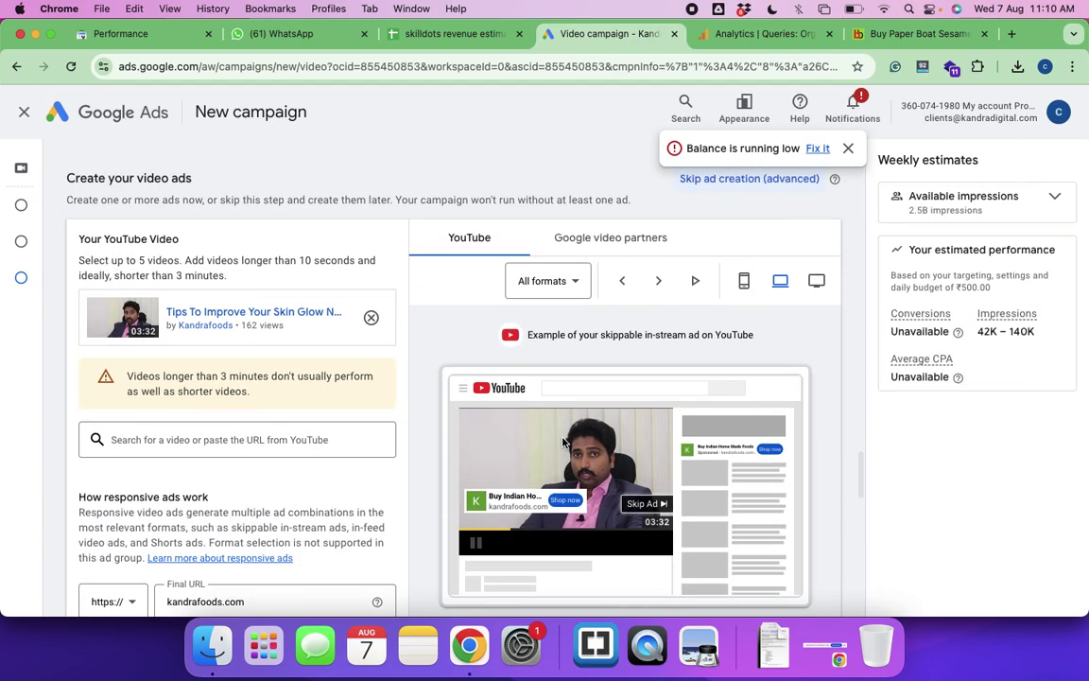
pyautogui.scroll(-15, 563, 442)
pyautogui.scroll(-5, 233, 469)
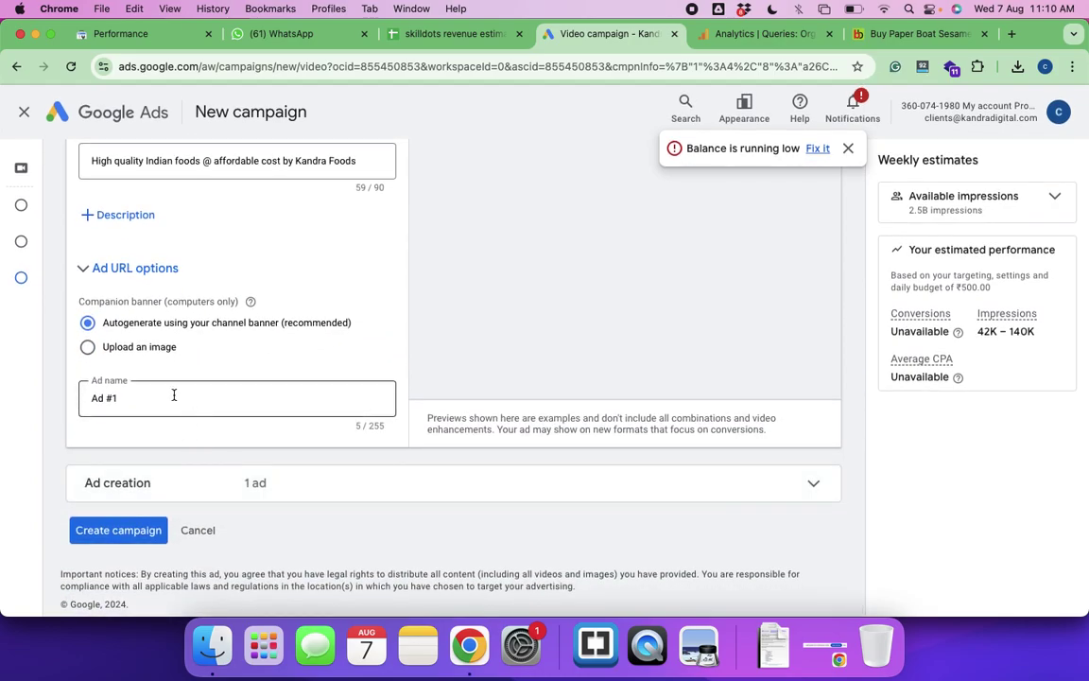
pyautogui.scroll(15, 173, 395)
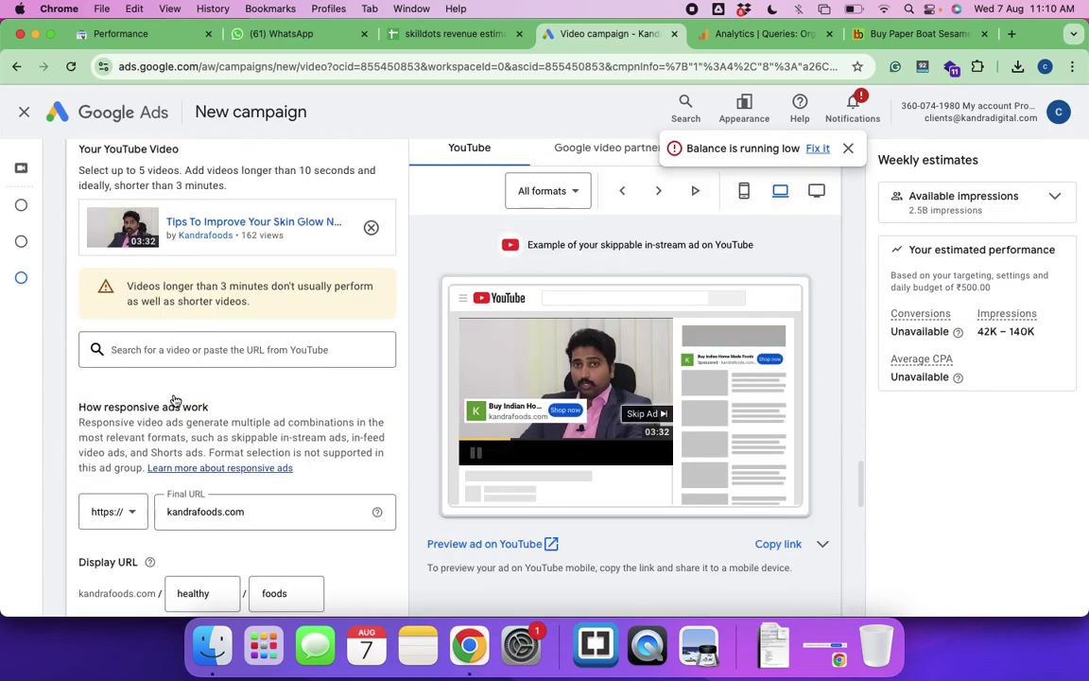
pyautogui.scroll(-15, 174, 395)
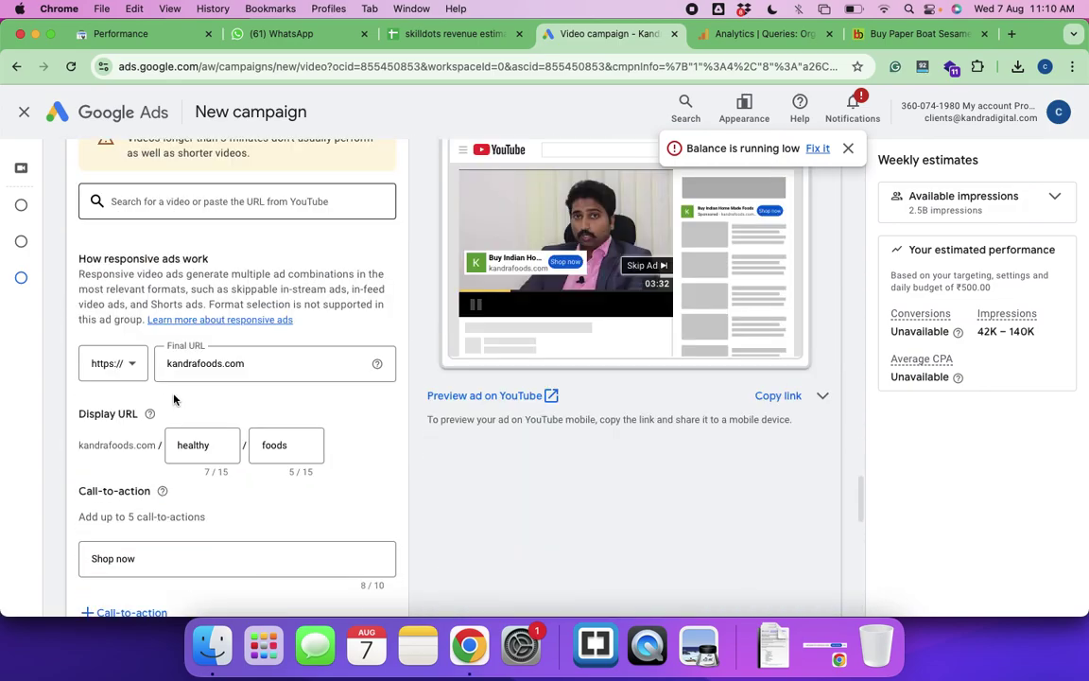
pyautogui.scroll(-5, 174, 399)
pyautogui.scroll(8, 174, 398)
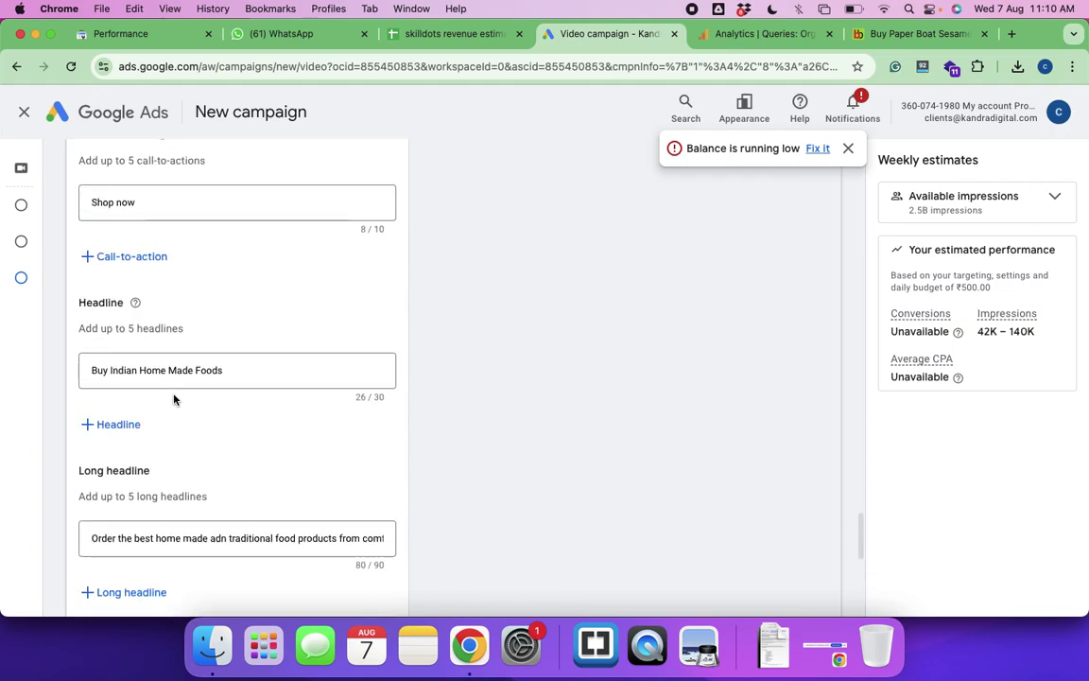
pyautogui.scroll(5, 174, 399)
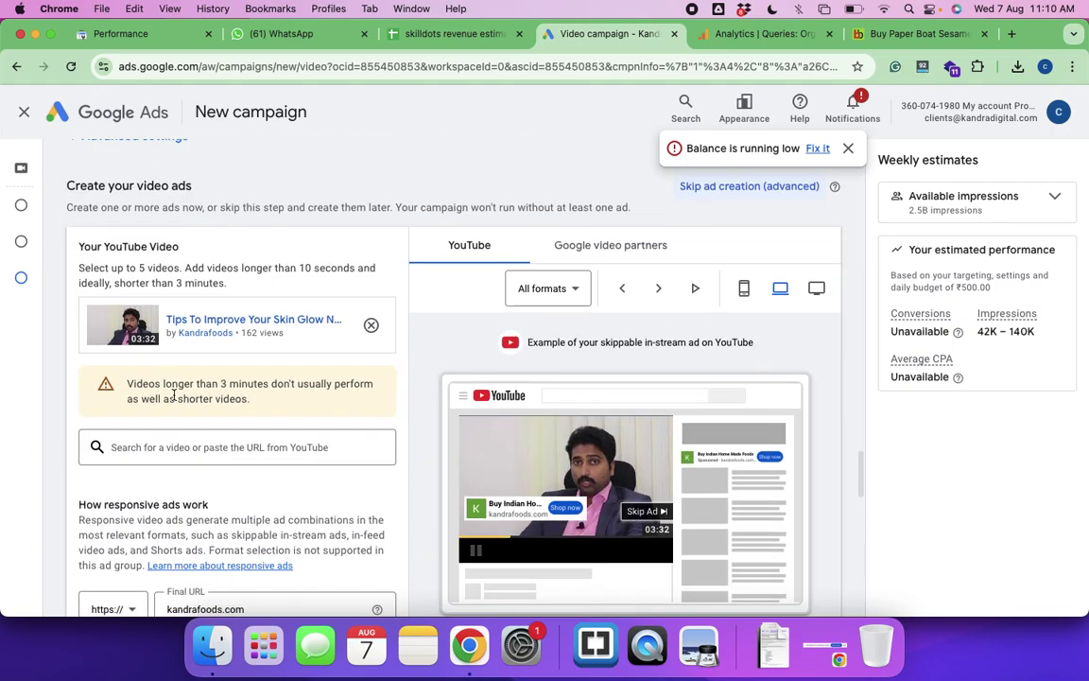
# Dismiss the low balance notice and capture a screenshot of the video ad creation section with its desktop preview
pyautogui.click(848, 148)
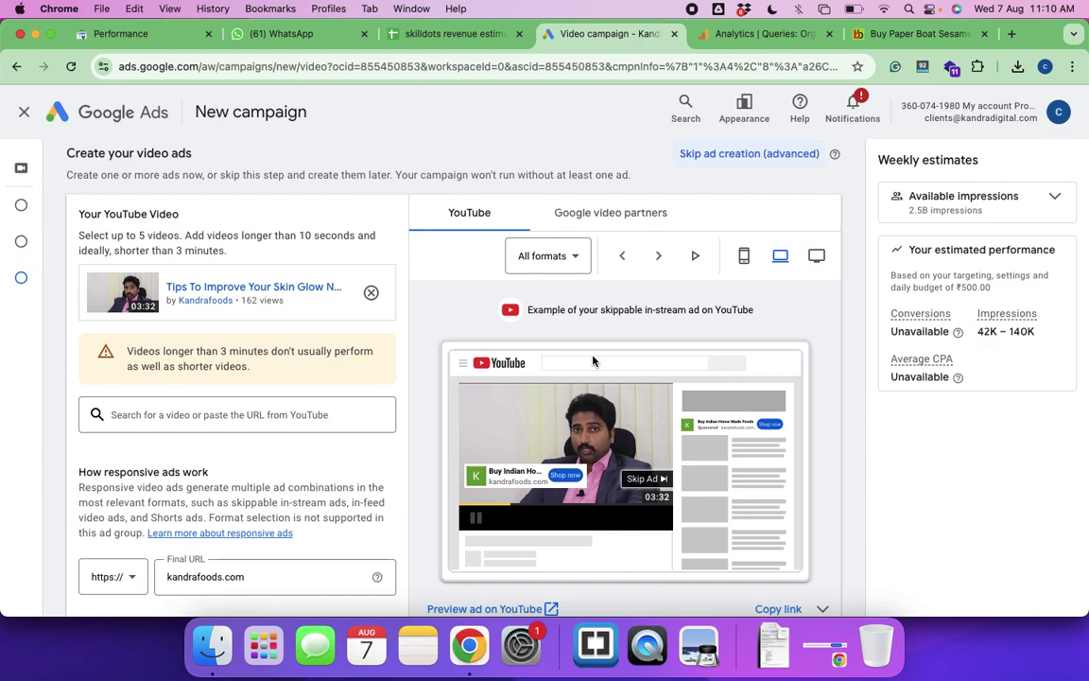
pyautogui.press('super+shift+4')
pyautogui.moveTo(55, 144); pyautogui.dragTo(875, 603)
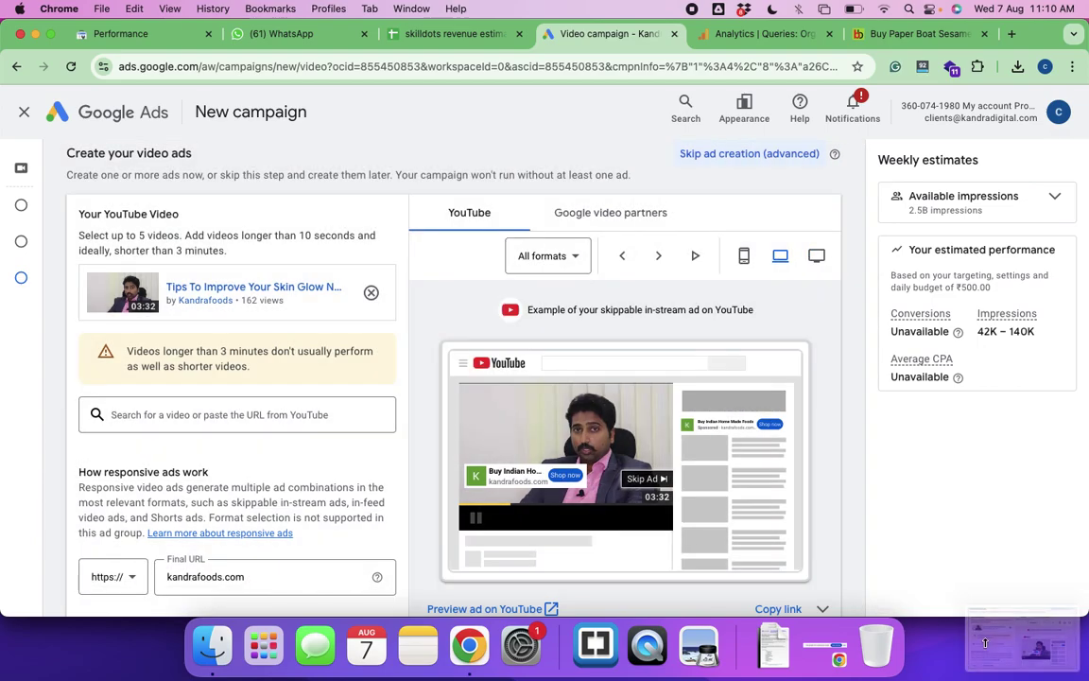
pyautogui.click(1040, 652)
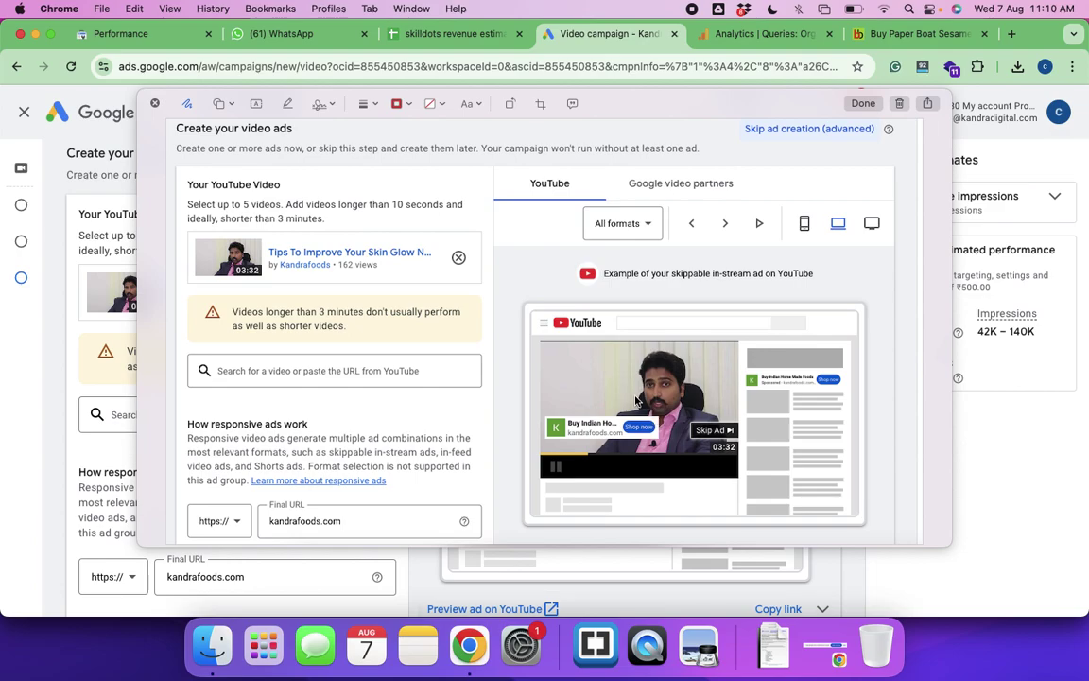
pyautogui.click(863, 103)
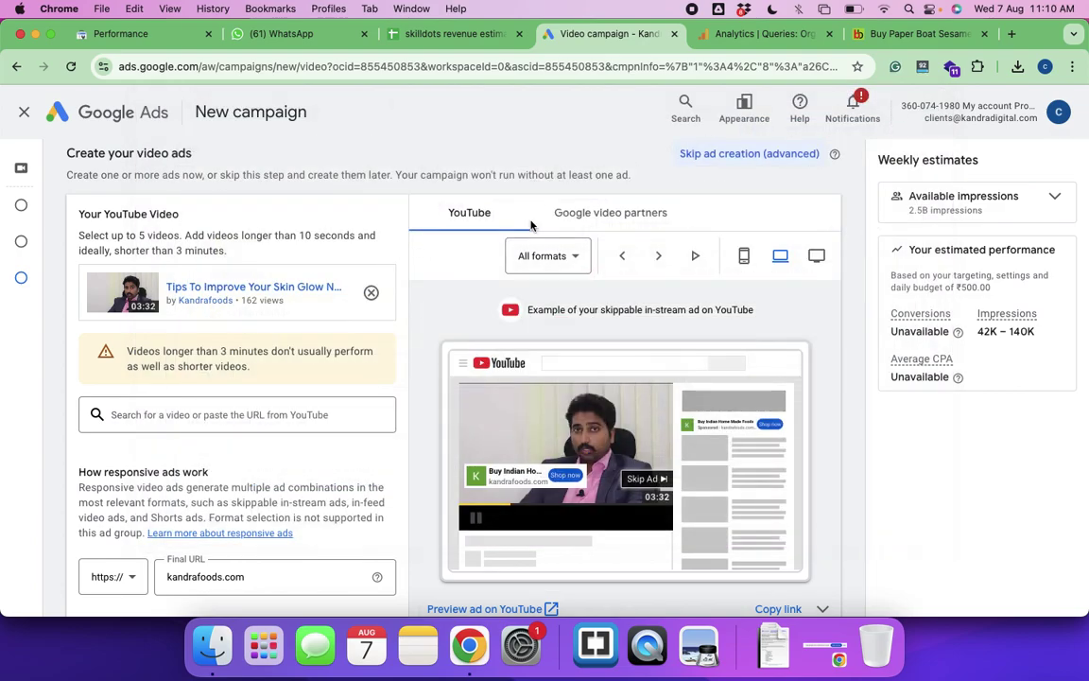
# Switch to the DM Training CLass Notes document and paste the ad creation screenshot on a new line above the Market Places heading
pyautogui.press('super+grave')
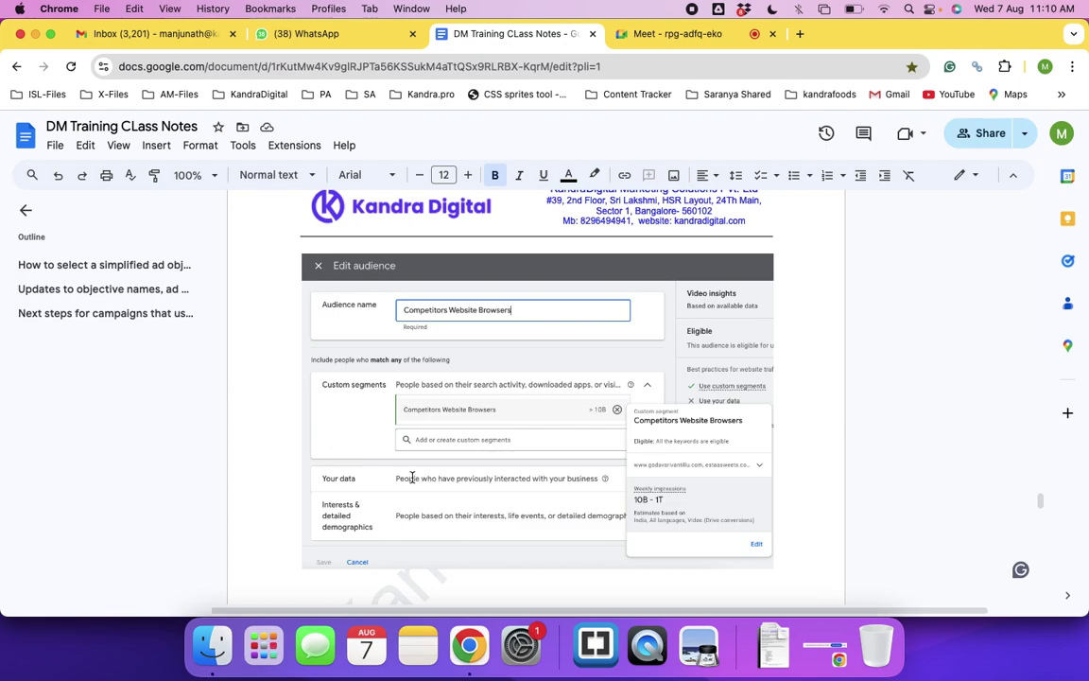
pyautogui.scroll(-6, 412, 477)
pyautogui.scroll(4, 324, 411)
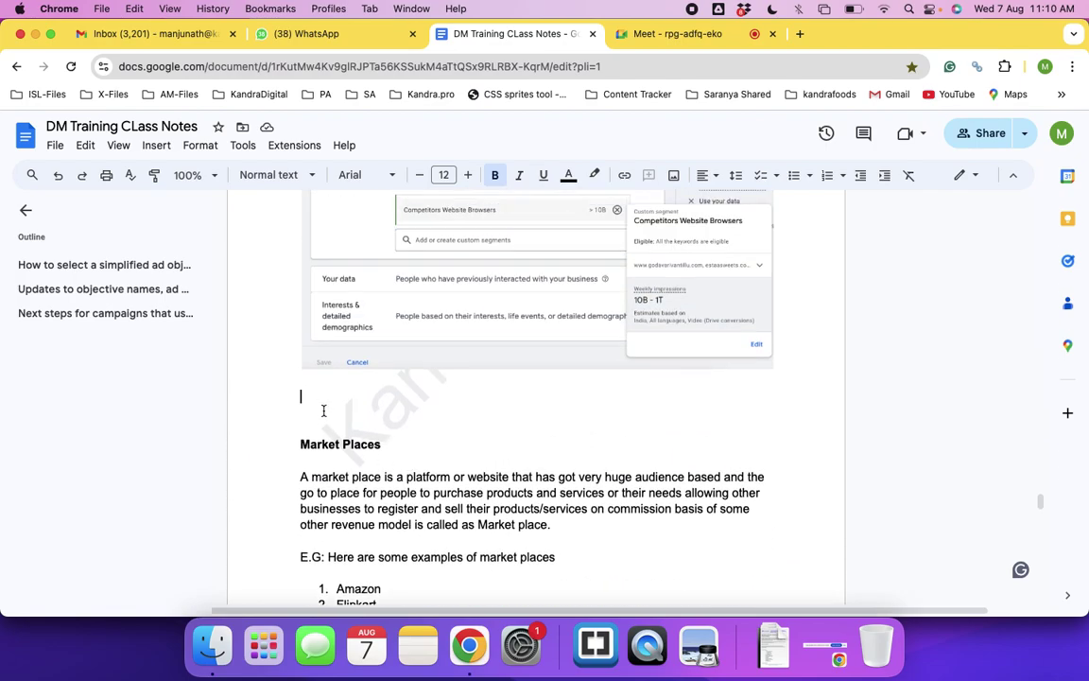
pyautogui.press('Return')
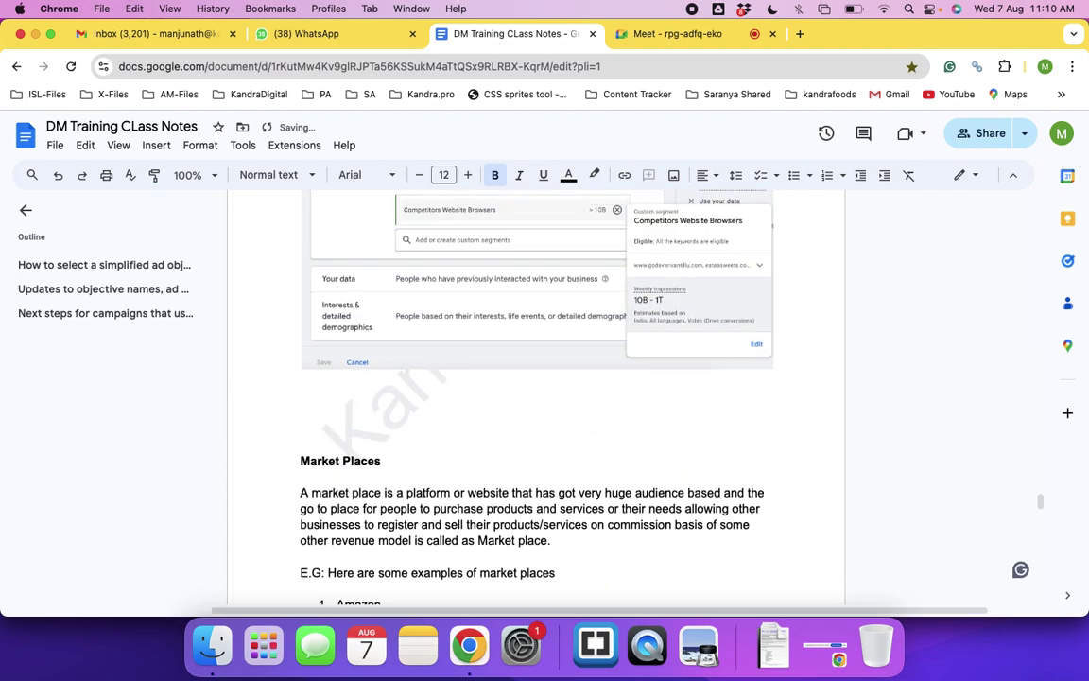
pyautogui.press('super+v')
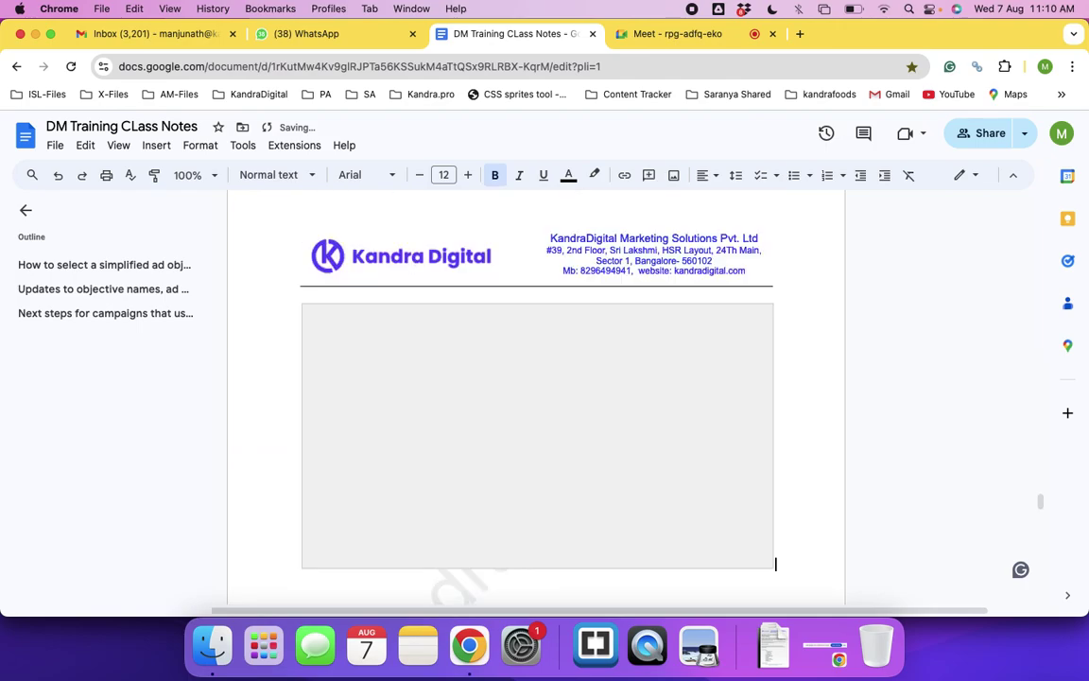
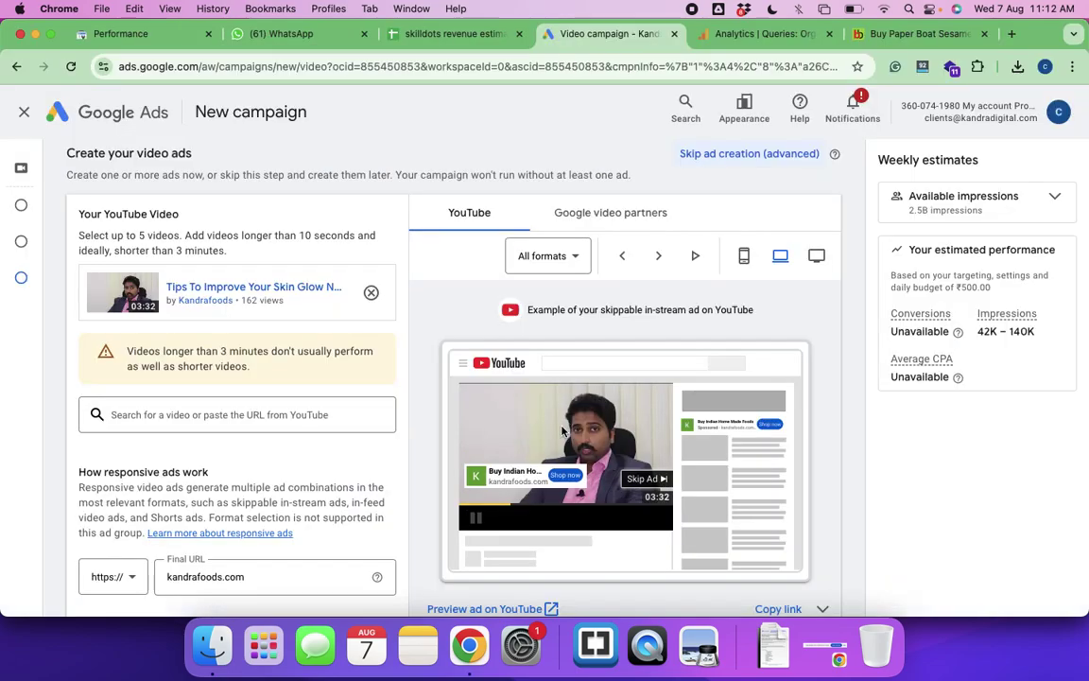
# Check the completed video ad details in Google Ads and create the campaign
pyautogui.scroll(-5, 416, 388)
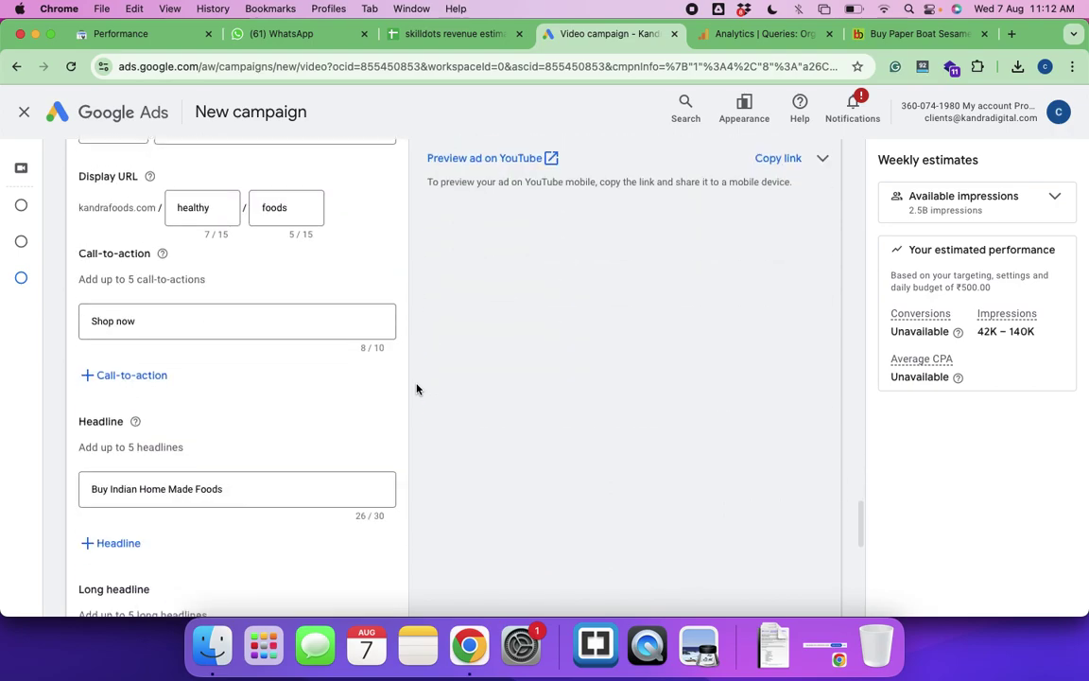
pyautogui.scroll(3, 417, 388)
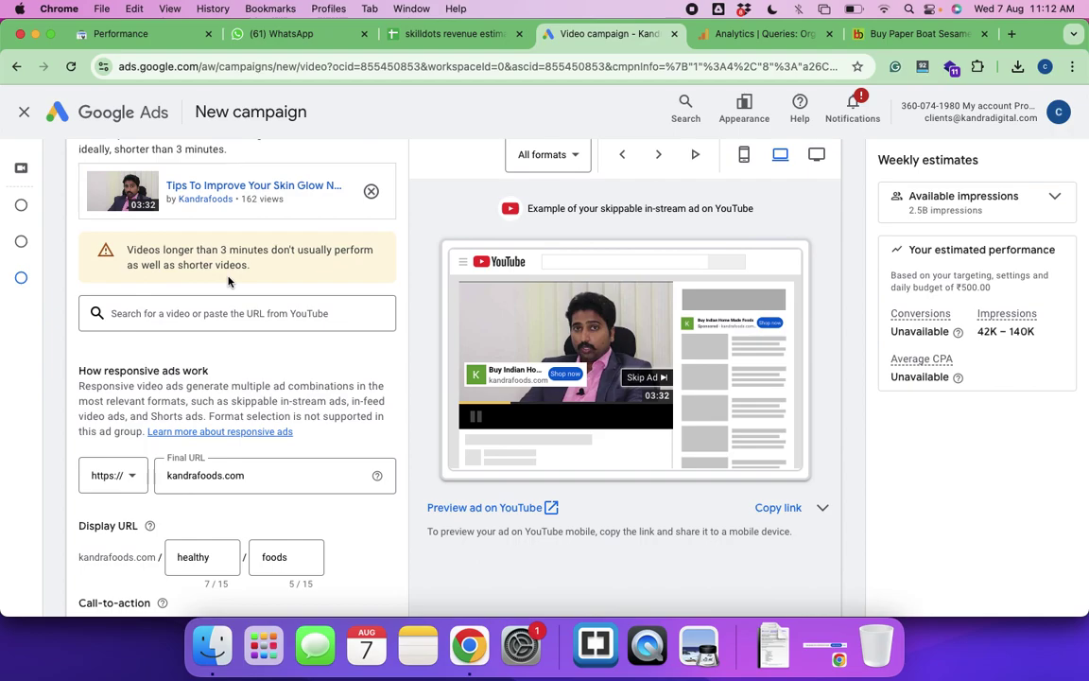
pyautogui.scroll(-5, 347, 448)
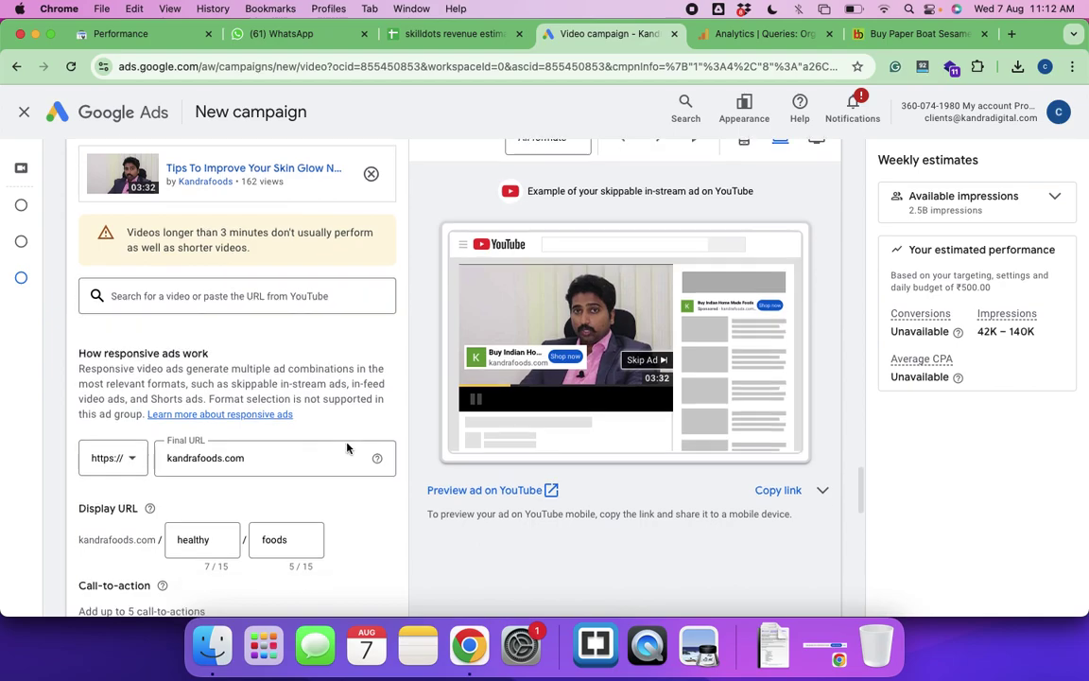
pyautogui.scroll(-12, 347, 448)
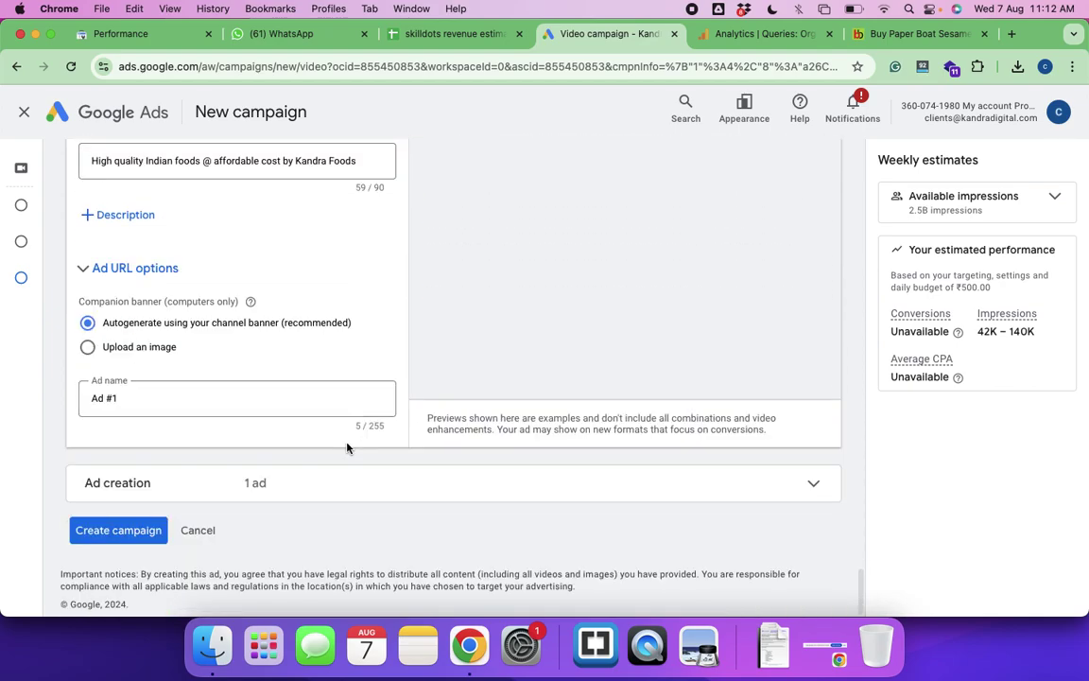
pyautogui.click(132, 526)
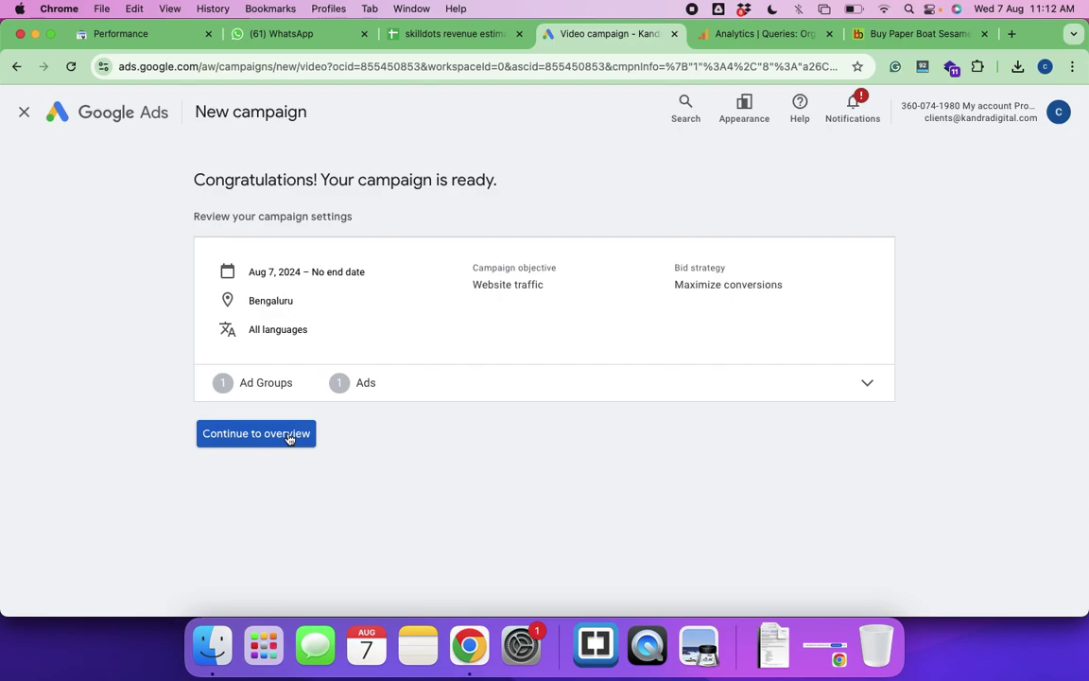
# Capture a screenshot of the campaign-ready confirmation with its settings summary, and close the screenshot's markup window
pyautogui.press('super+shift+4')
pyautogui.moveTo(177, 162); pyautogui.dragTo(910, 480)
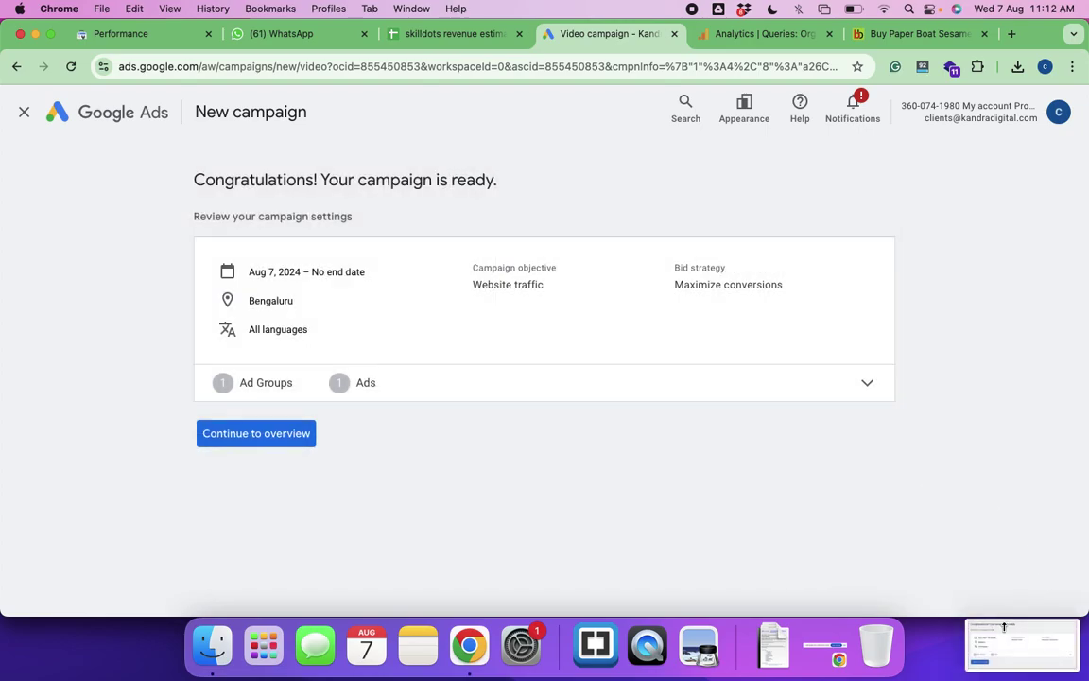
pyautogui.click(1004, 627)
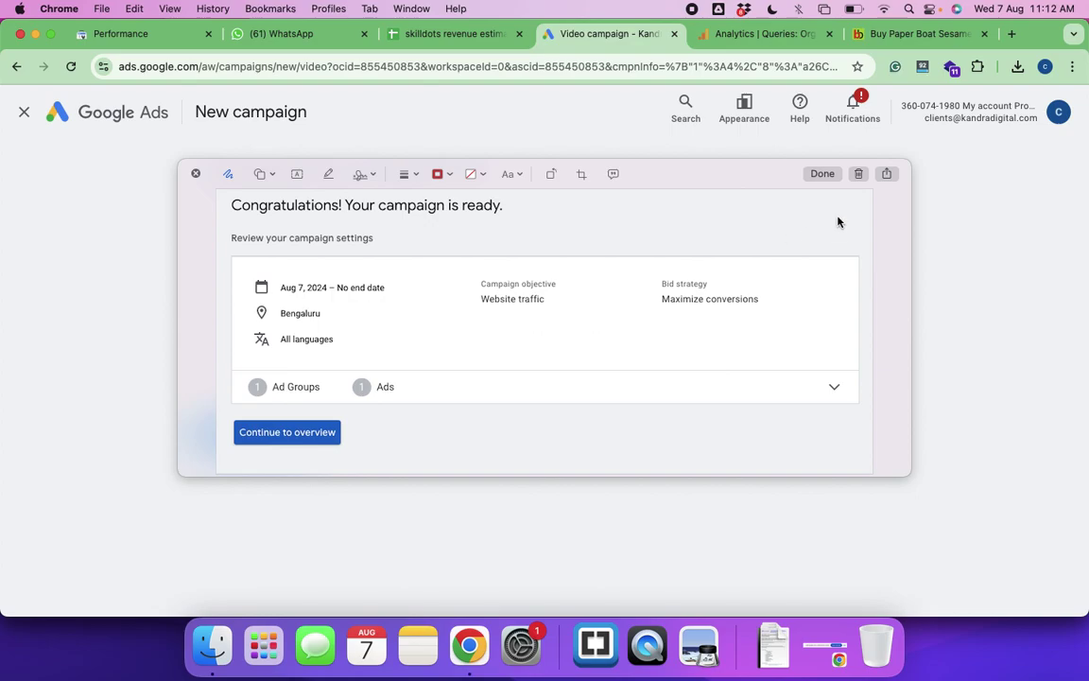
pyautogui.click(858, 175)
# Paste the campaign confirmation screenshot into the class notes document above the Market Places heading, and return to Google Ads
pyautogui.press('super+grave')
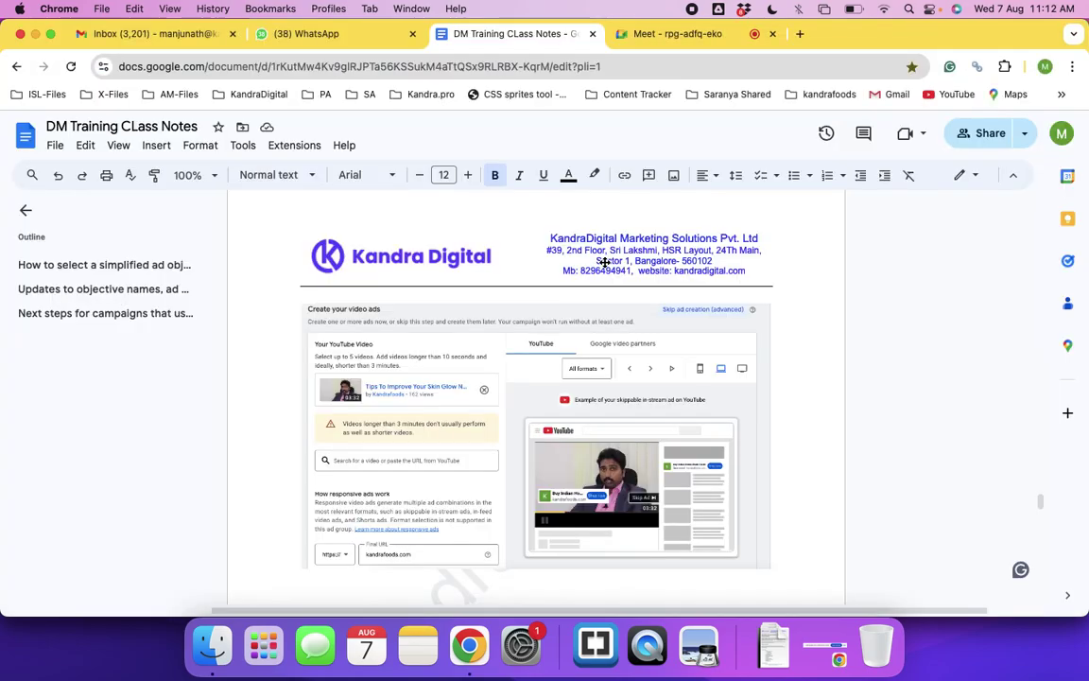
pyautogui.scroll(-5, 475, 401)
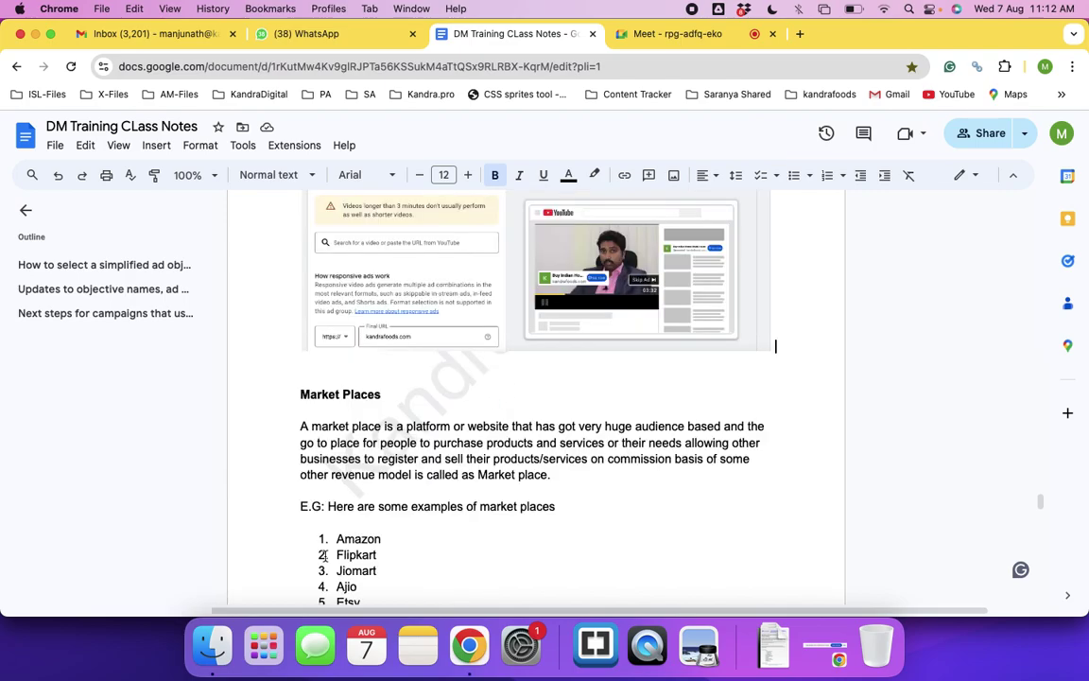
pyautogui.click(302, 372)
pyautogui.press('Return')
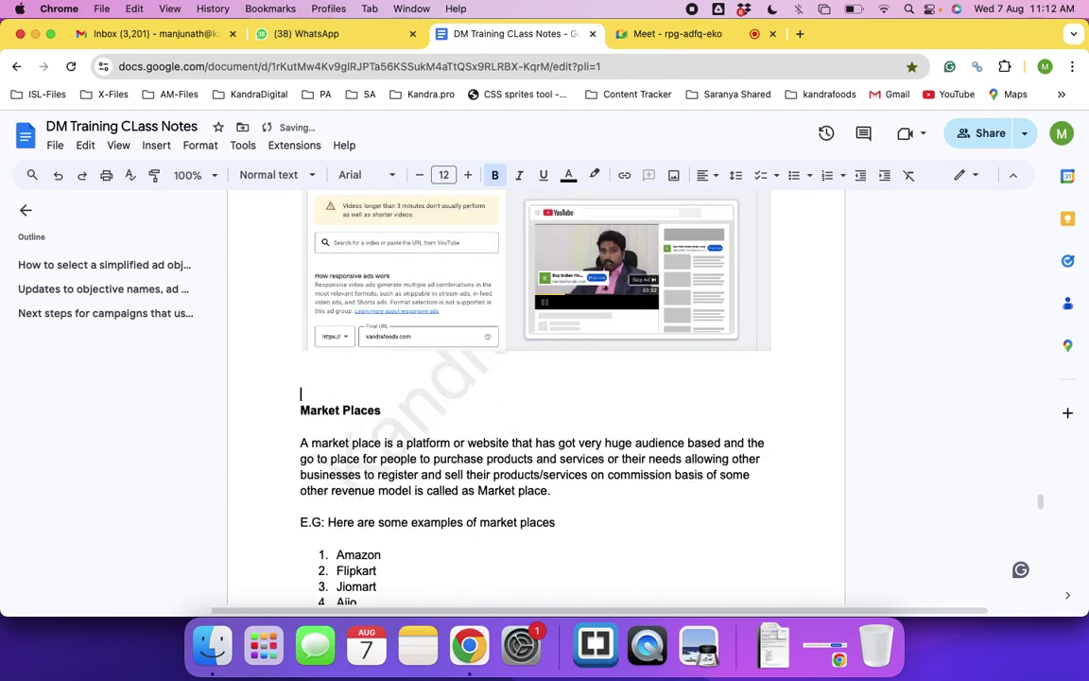
pyautogui.press('super+v')
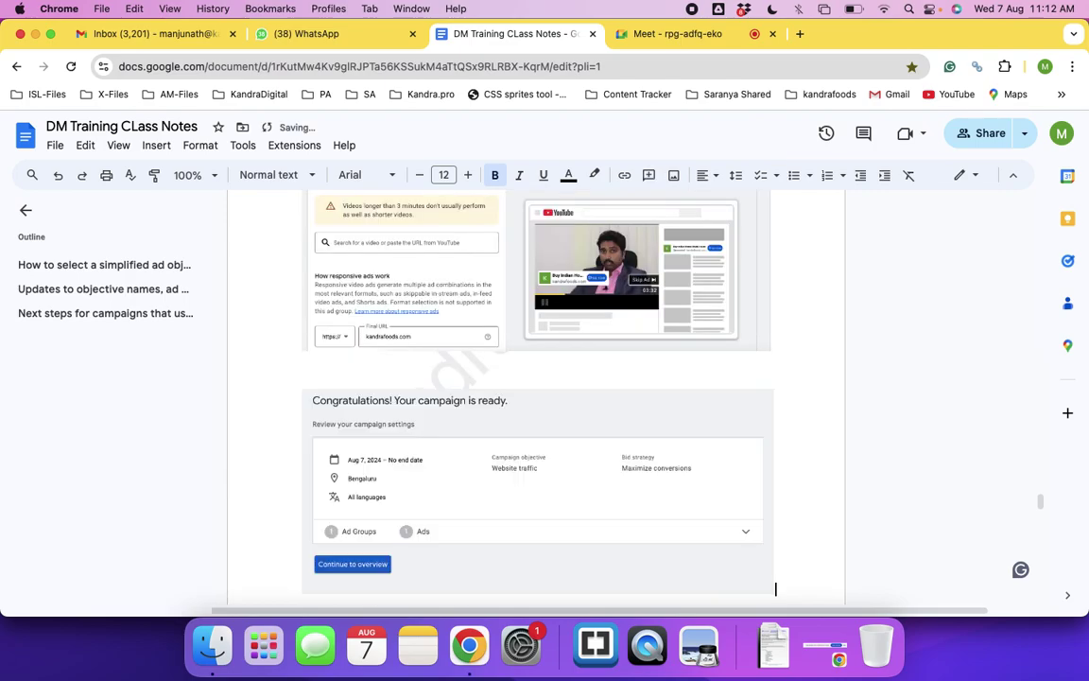
pyautogui.scroll(-3, 485, 367)
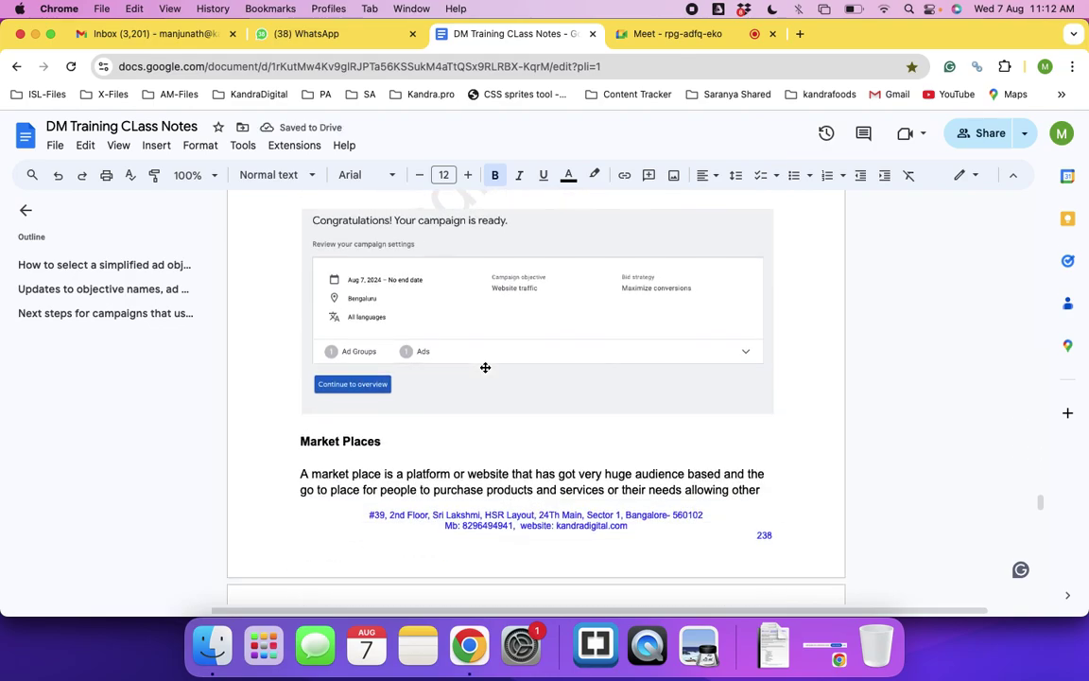
pyautogui.press('super+grave')
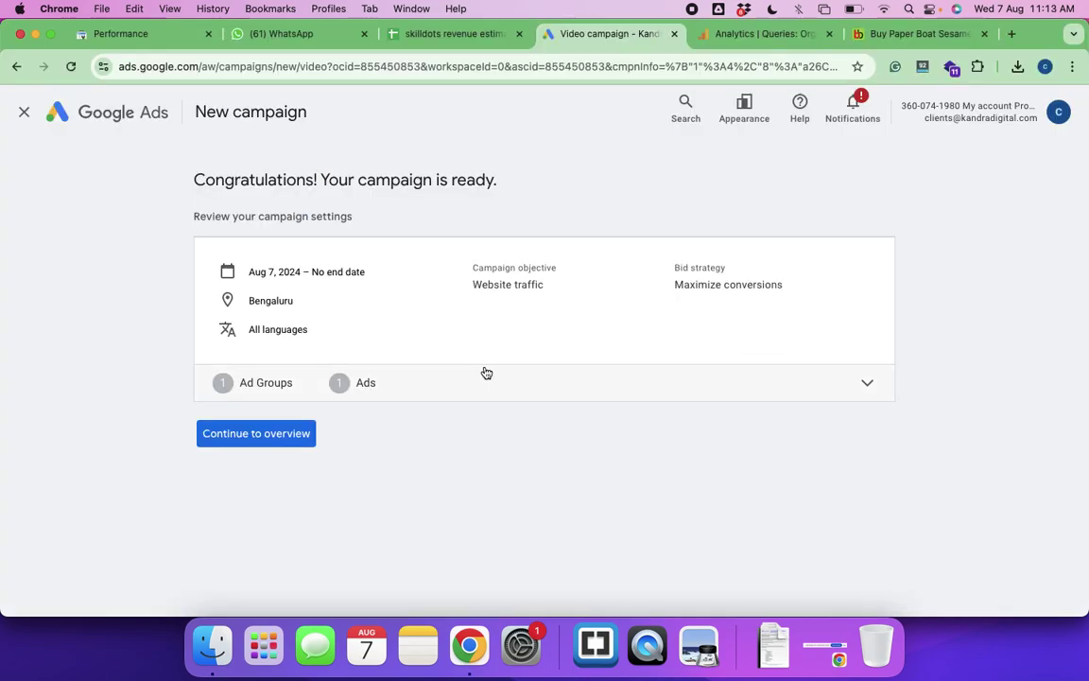
# Continue to the campaign overview and open the Video Conversions - 2024-08-07 campaign's ad group to view its ad
pyautogui.click(269, 443)
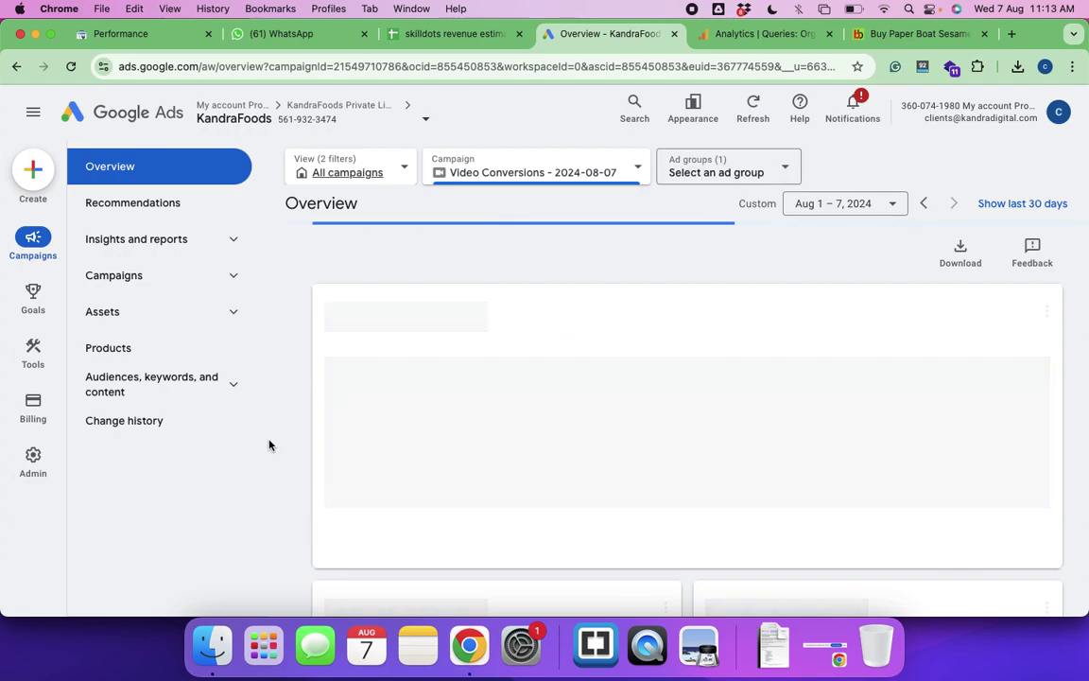
pyautogui.click(123, 275)
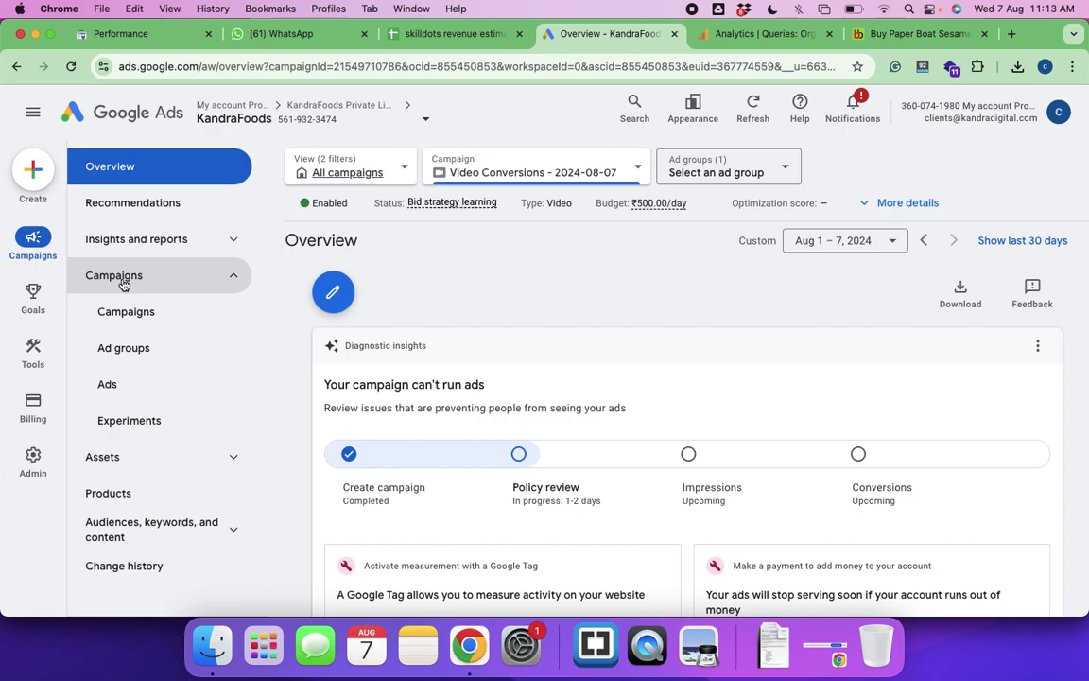
pyautogui.click(132, 316)
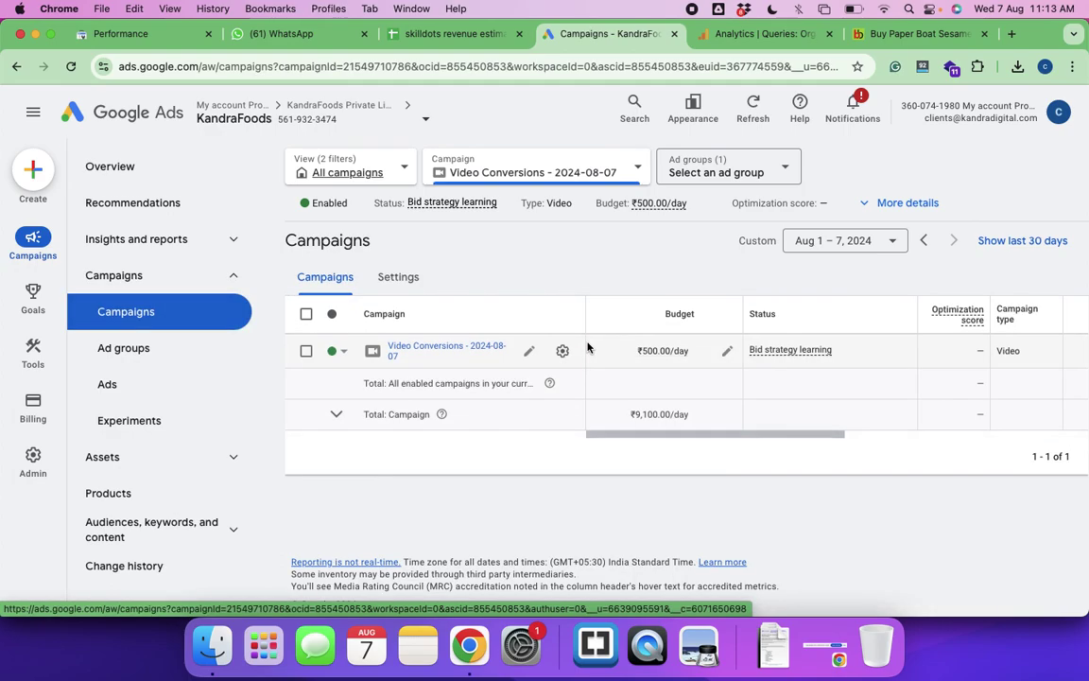
pyautogui.click(438, 350)
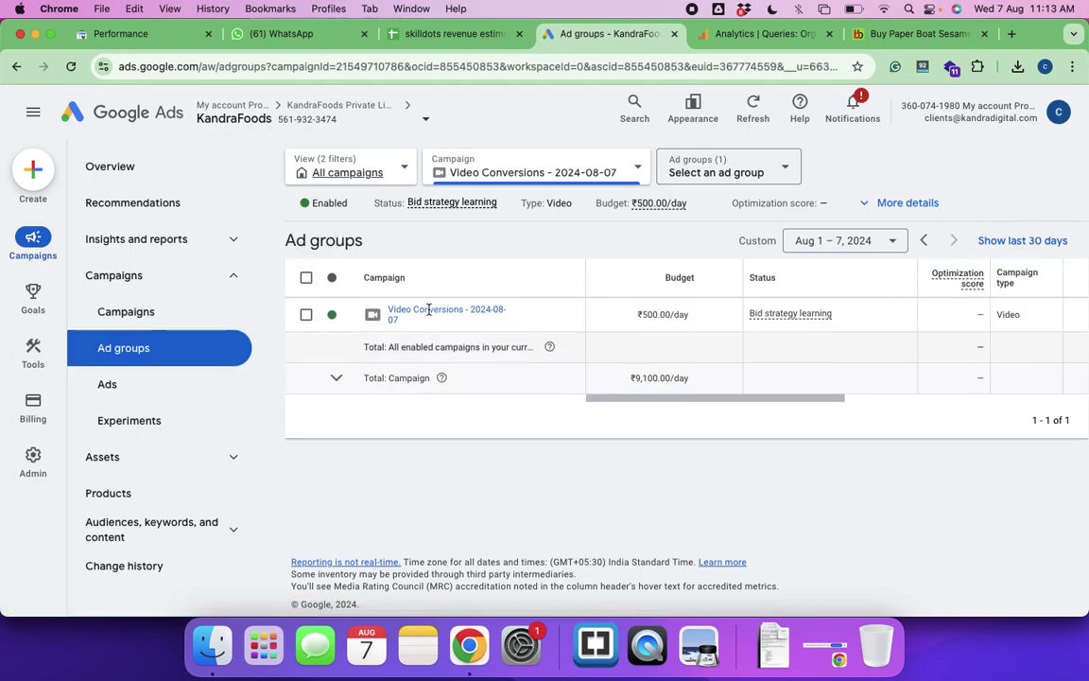
pyautogui.scroll(-1, 416, 395)
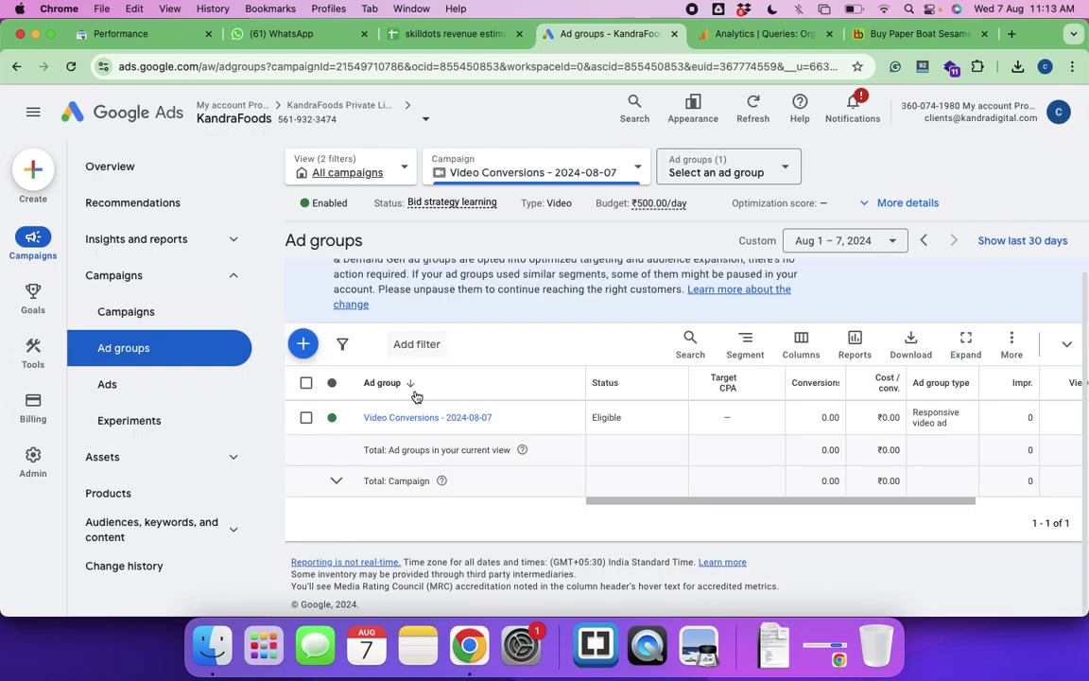
pyautogui.click(394, 420)
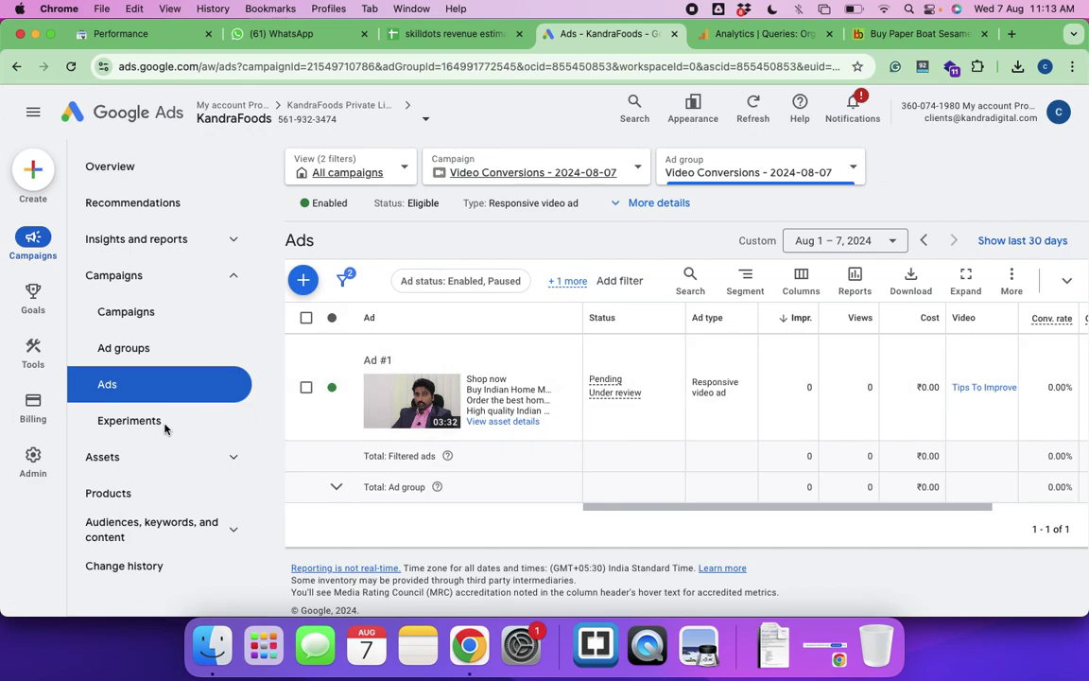
# Show the ad group's audiences and open the Competitors Website Browsers audience for editing
pyautogui.click(146, 524)
pyautogui.scroll(-1, 156, 534)
pyautogui.click(139, 529)
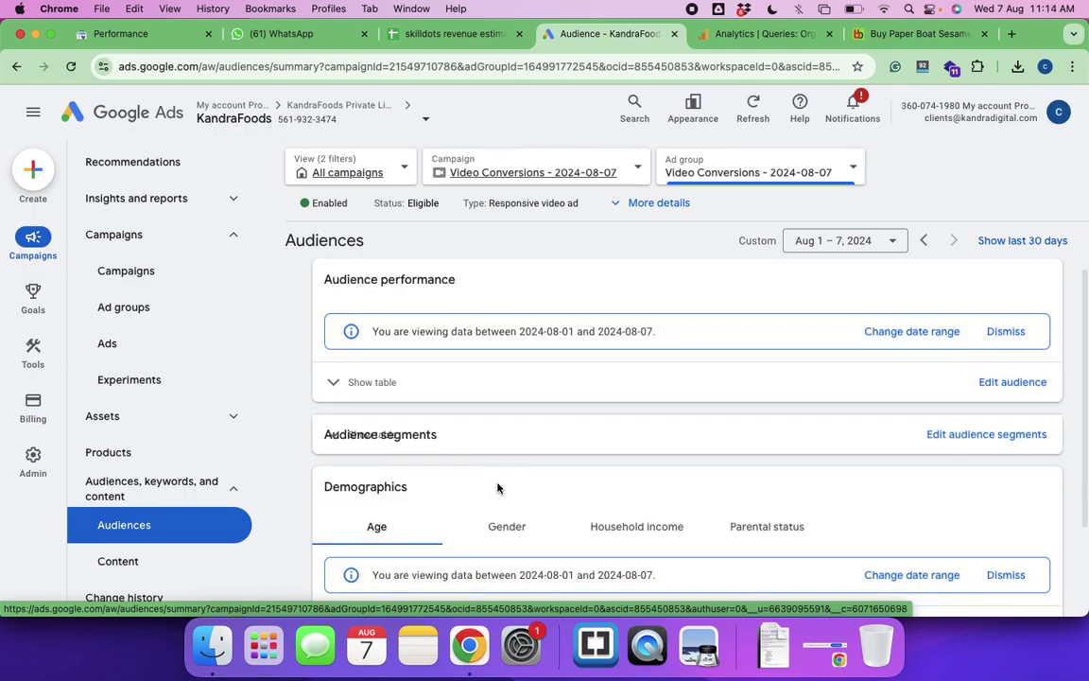
pyautogui.scroll(-3, 497, 487)
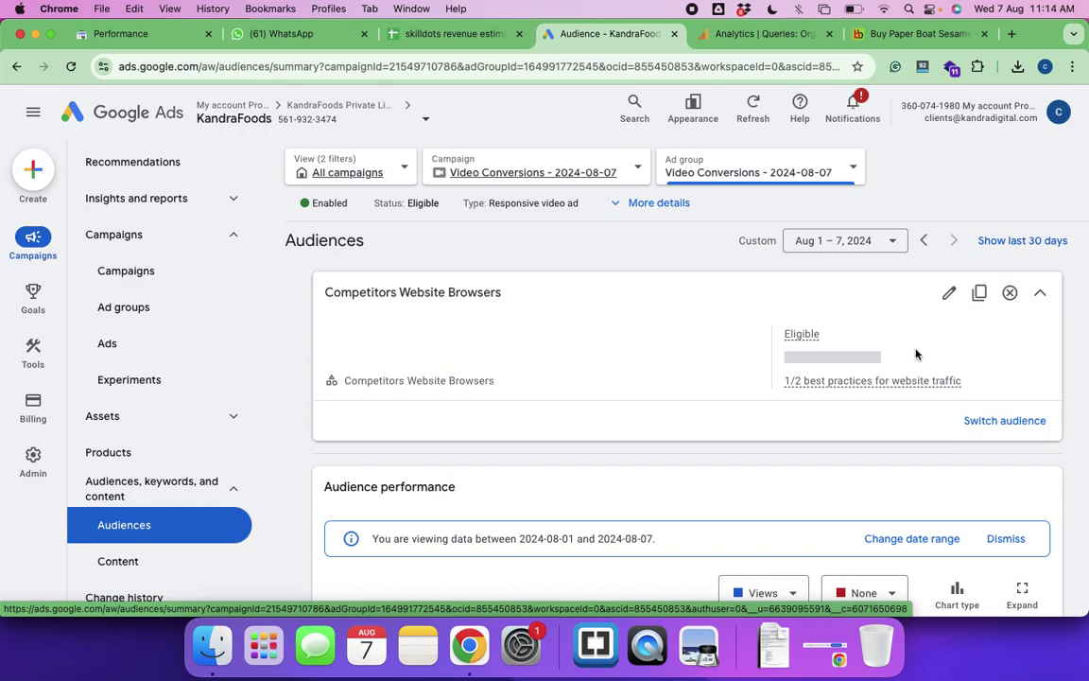
pyautogui.click(949, 295)
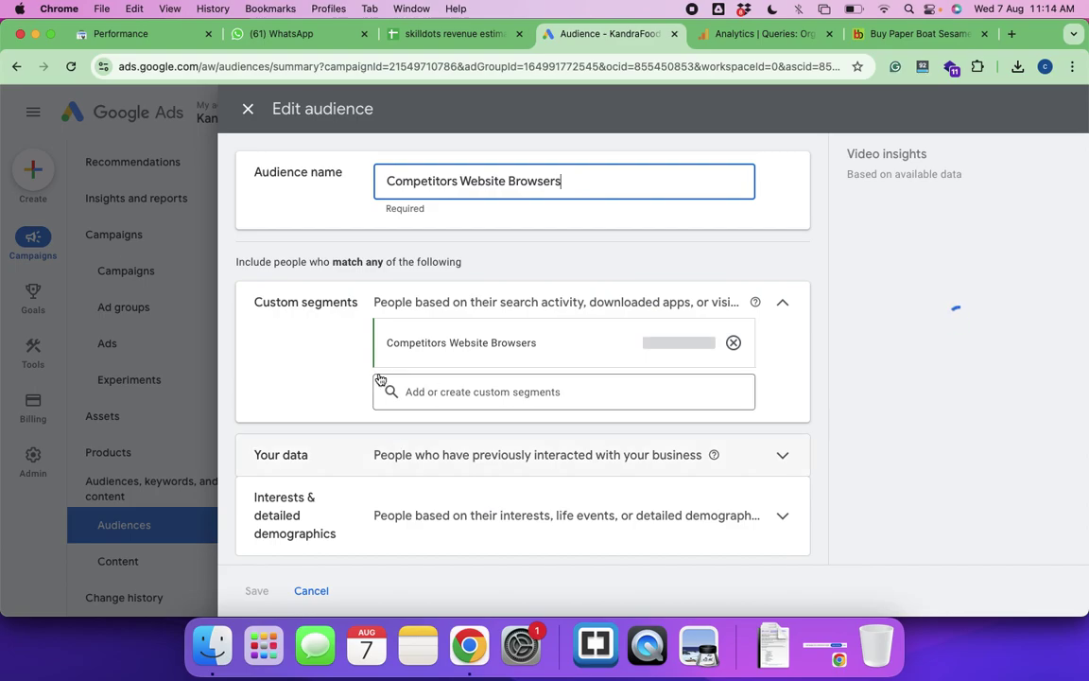
pyautogui.scroll(-3, 381, 381)
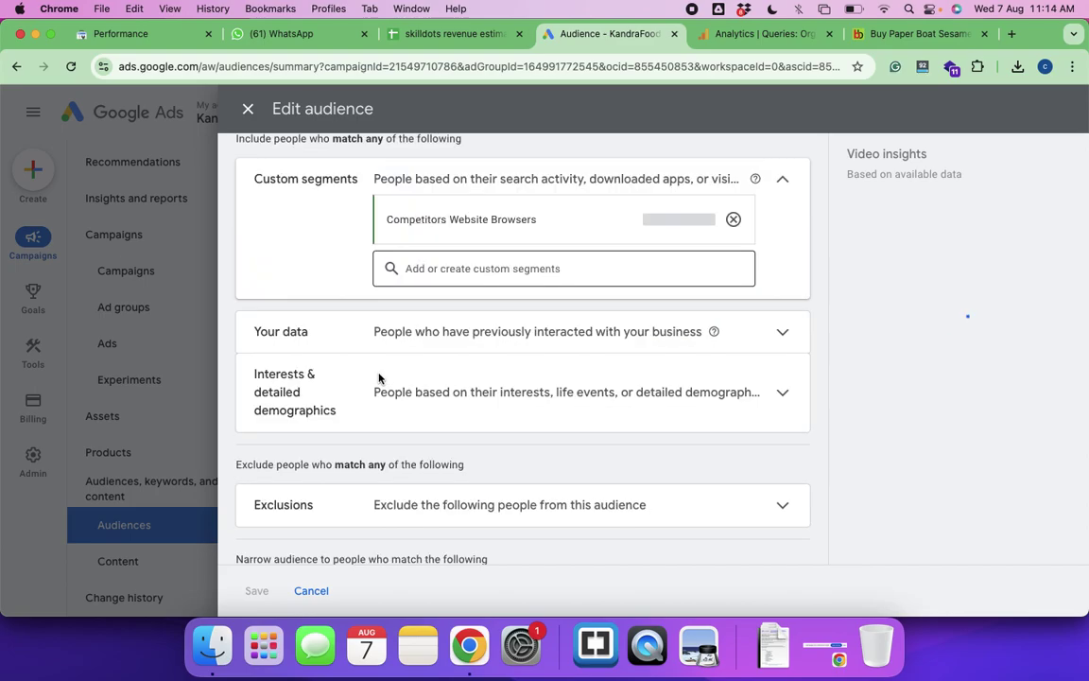
# Start a new custom segment in the audience and base it on people with any of these interests or purchase intentions
pyautogui.click(459, 269)
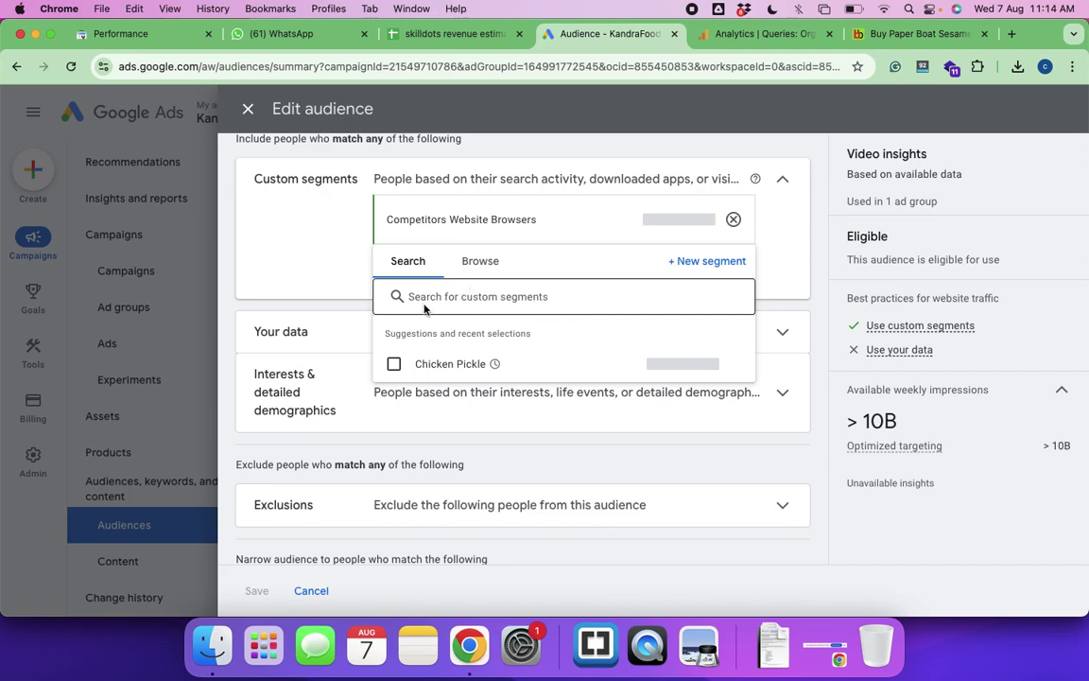
pyautogui.click(422, 297)
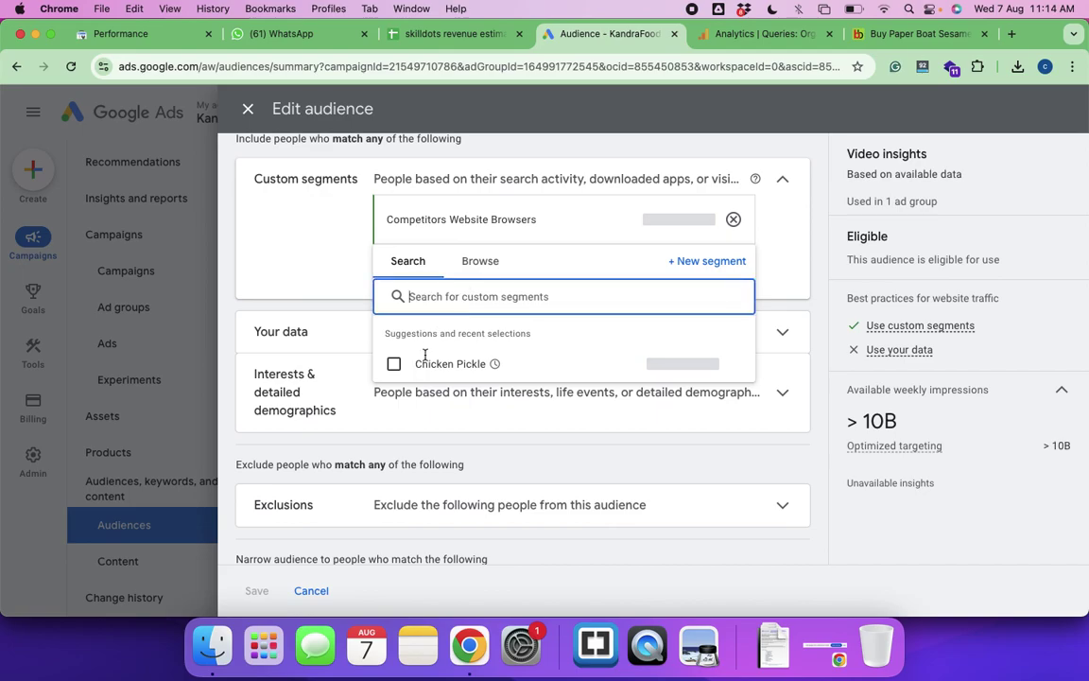
pyautogui.click(702, 264)
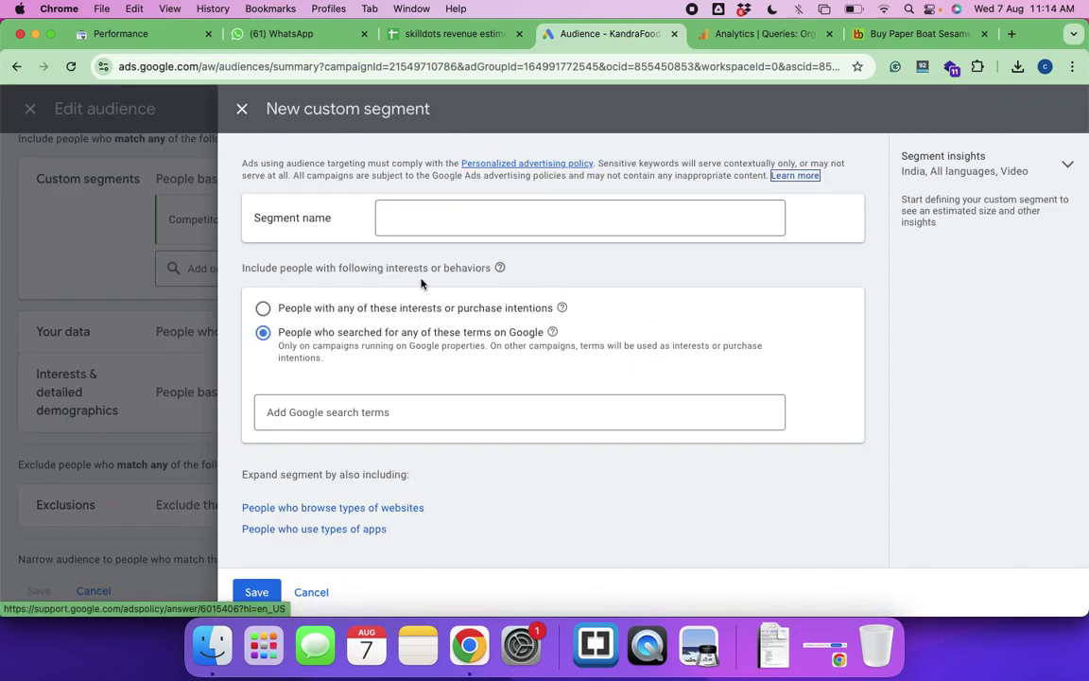
pyautogui.click(454, 219)
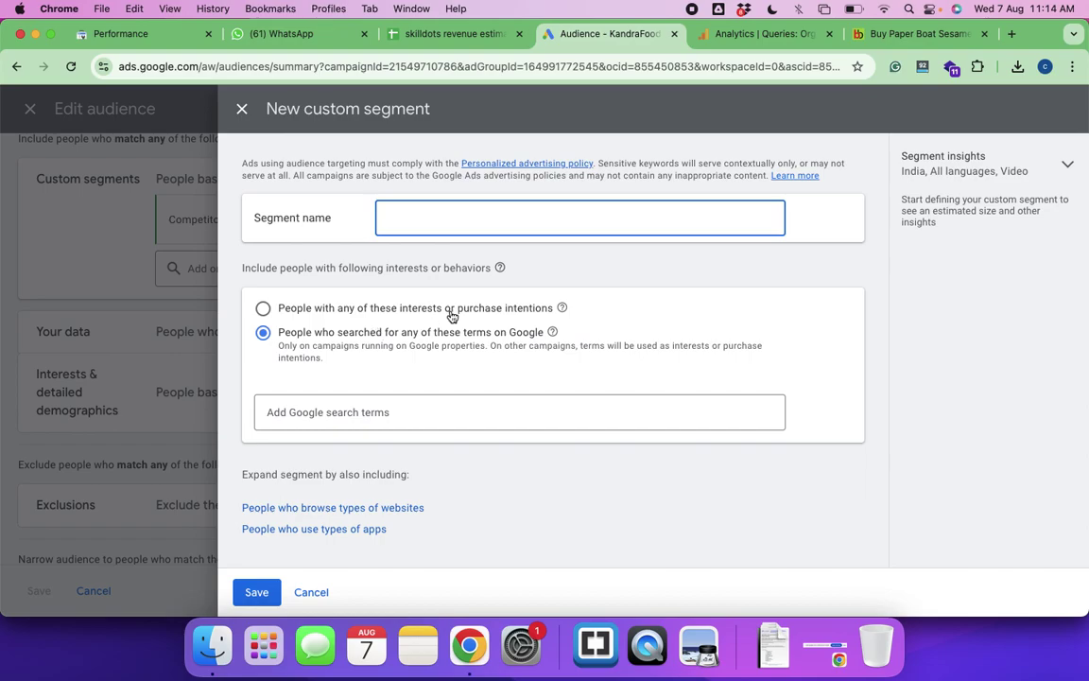
pyautogui.click(263, 308)
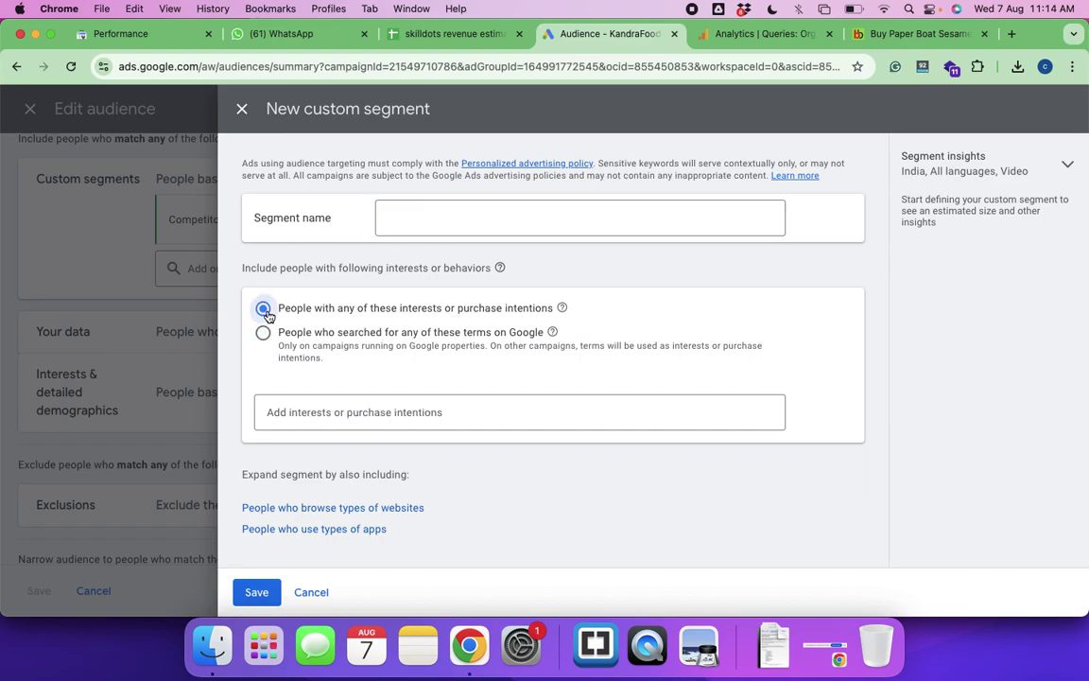
# Enter "food" as an interest or purchase intention and look through the suggested ideas
pyautogui.click(313, 423)
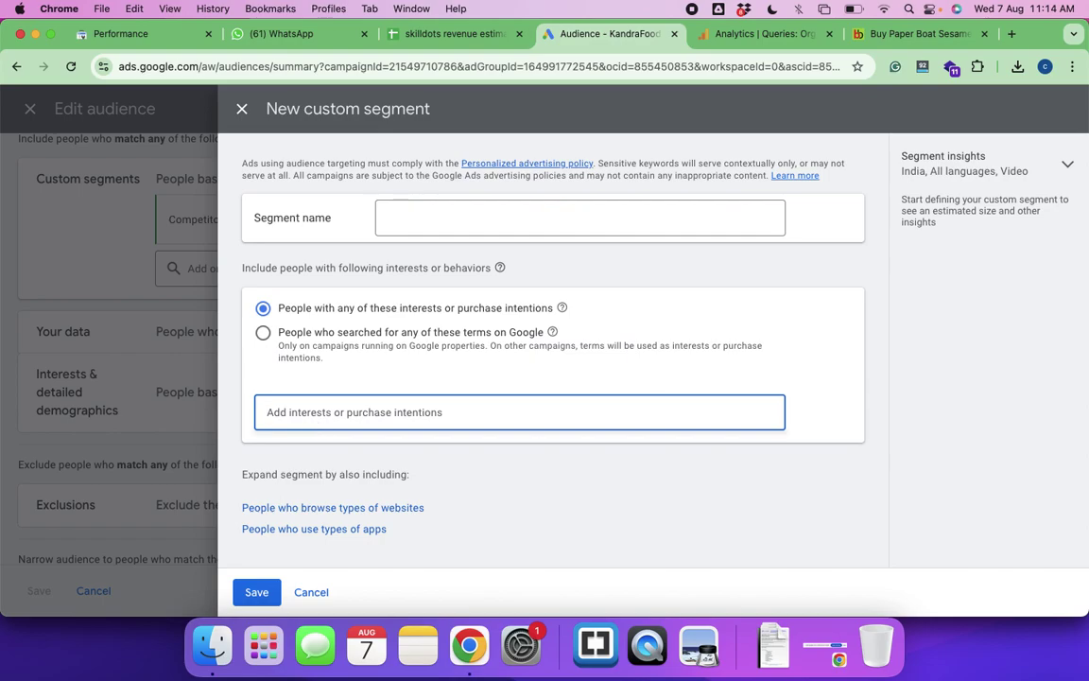
pyautogui.write('food')
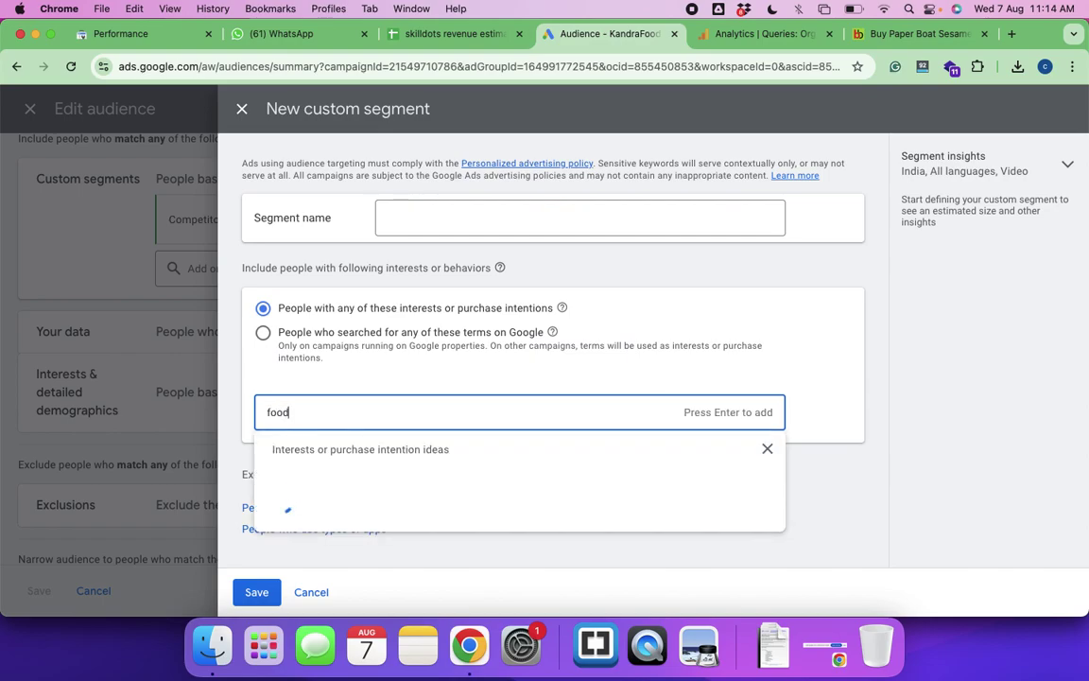
pyautogui.scroll(-2, 367, 502)
pyautogui.scroll(-6, 368, 503)
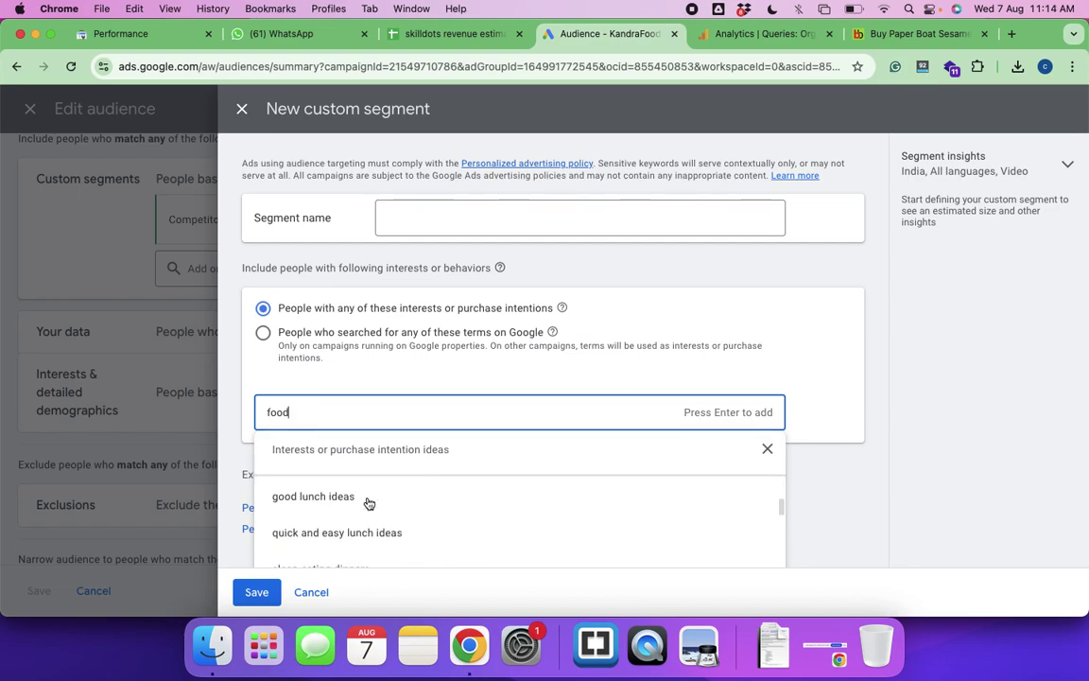
pyautogui.scroll(-5, 369, 502)
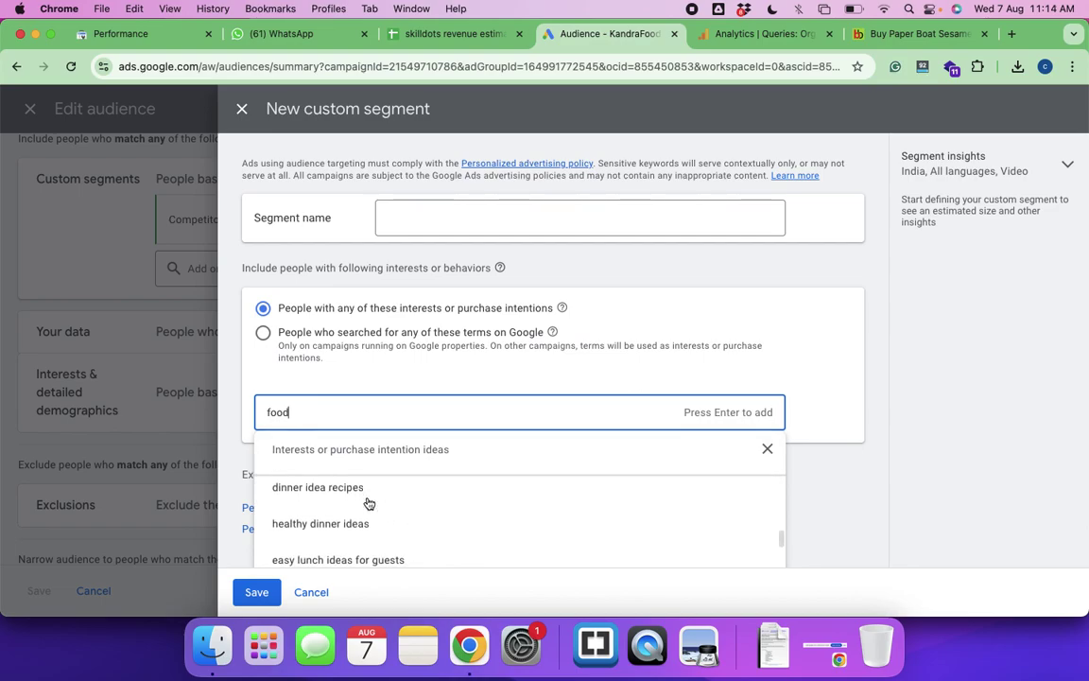
pyautogui.scroll(-1, 369, 502)
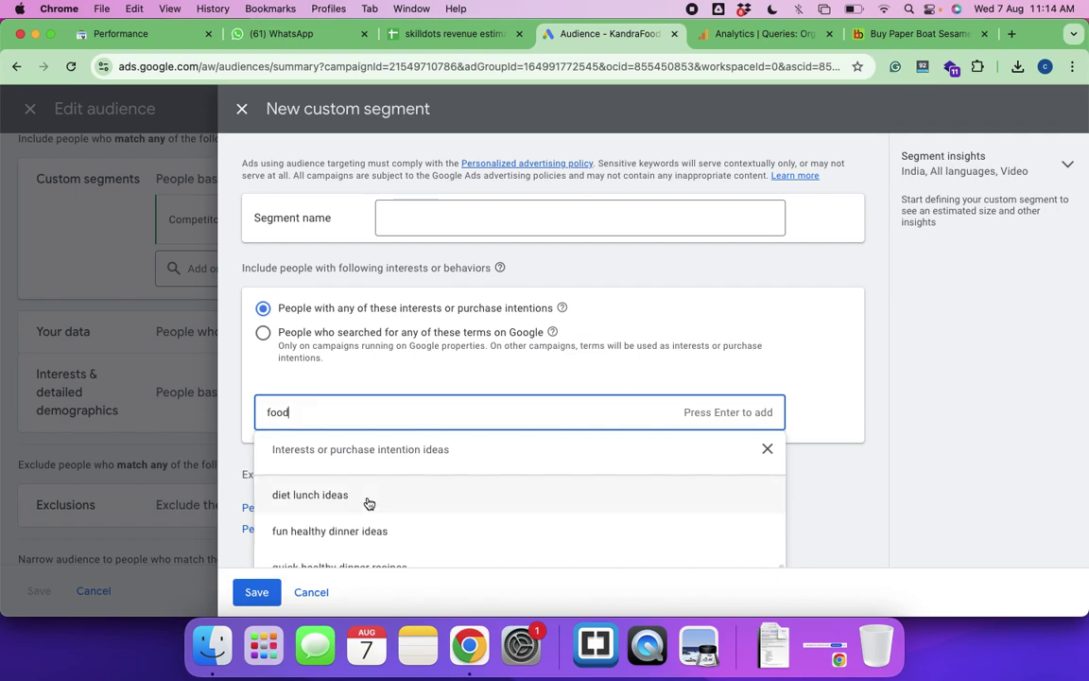
pyautogui.scroll(-3, 369, 503)
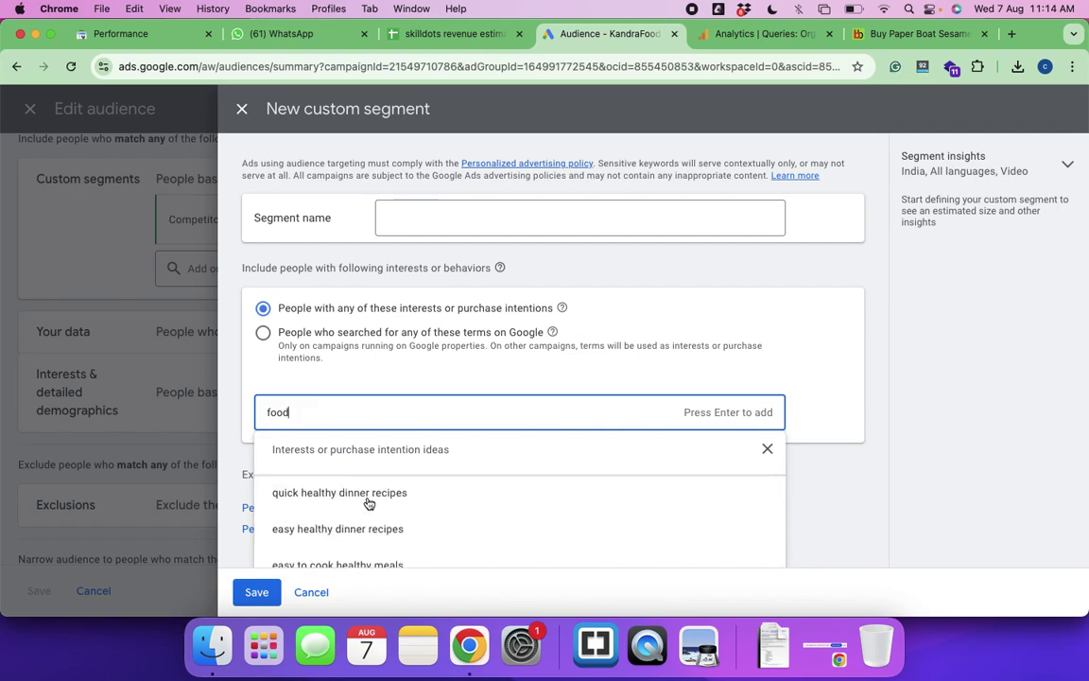
pyautogui.click(274, 355)
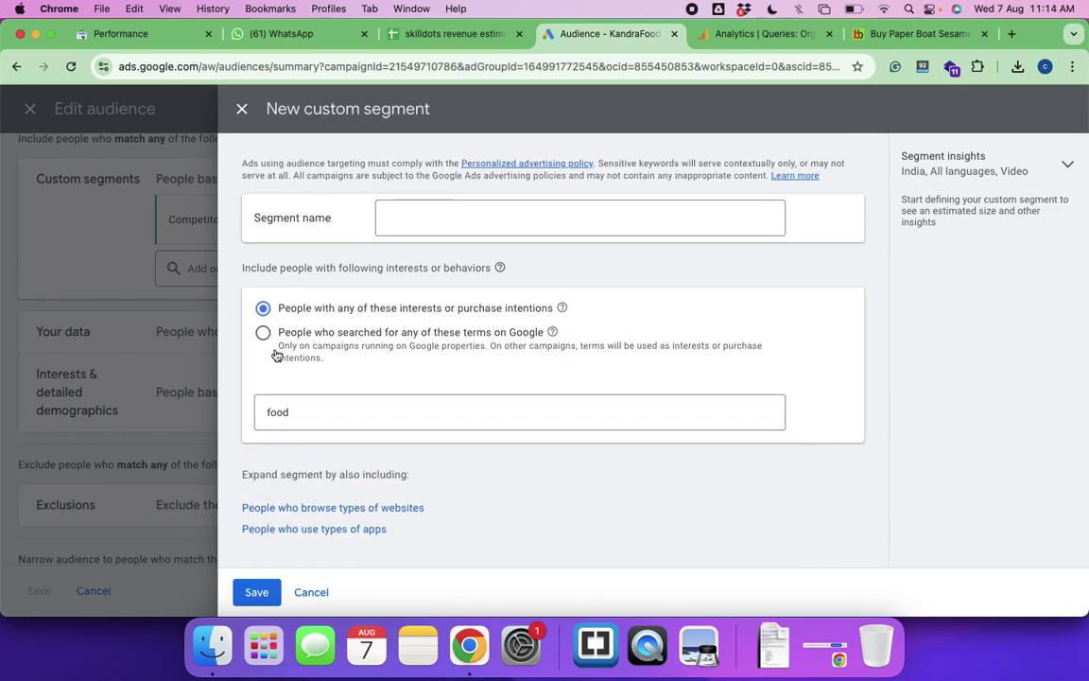
# Expand the segment with people who use similar apps and search the Google Play Store for "bigbasket"
pyautogui.click(304, 535)
pyautogui.click(355, 531)
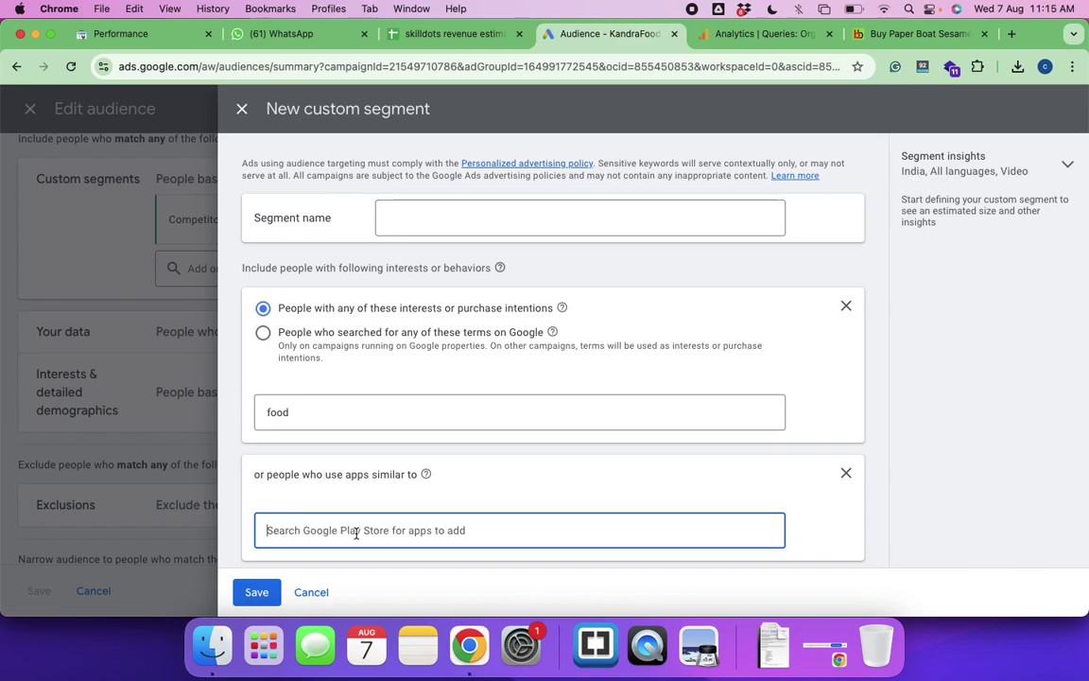
pyautogui.write('bi')
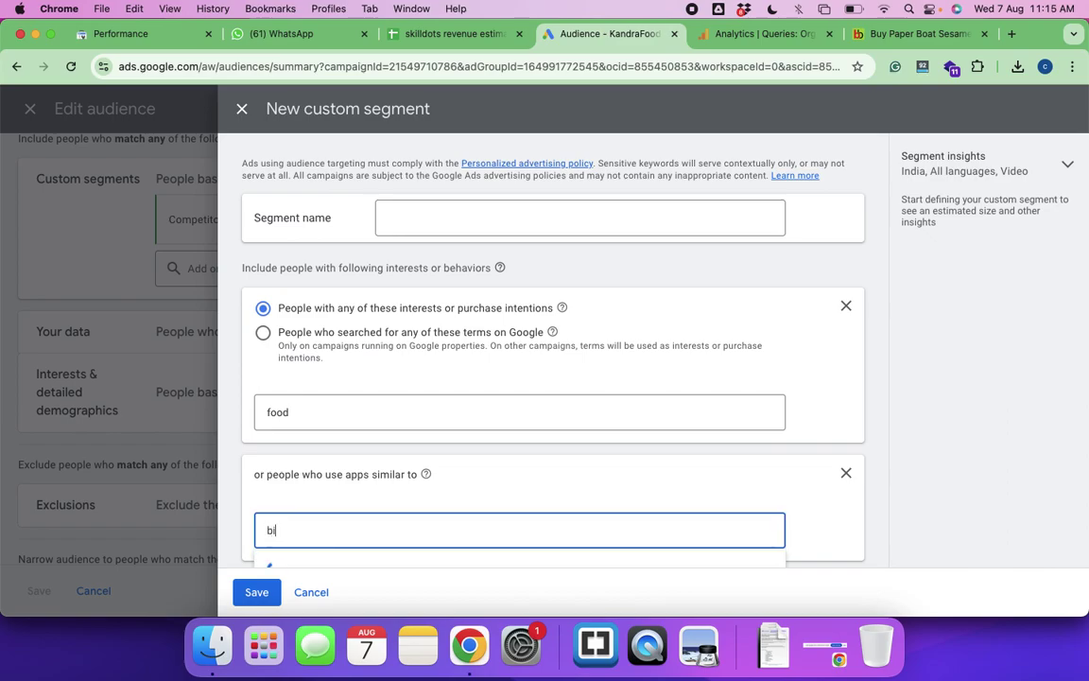
pyautogui.write('gb')
pyautogui.write('asket')
pyautogui.scroll(-2, 519, 436)
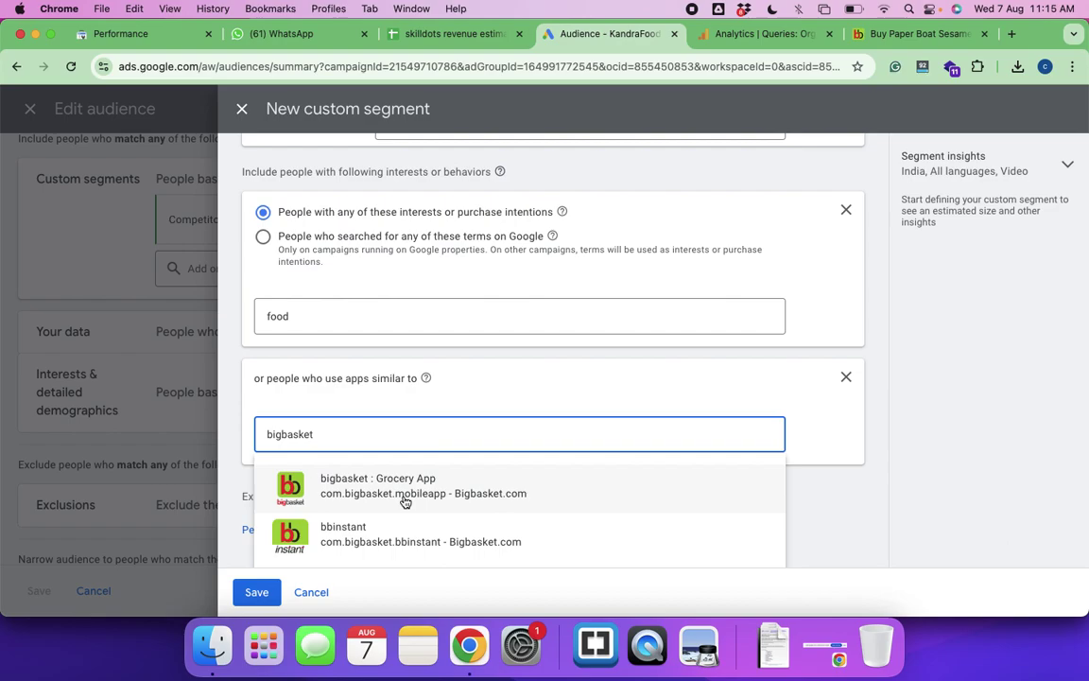
# Replace the app search term with "facebook" and look through the matching apps
pyautogui.doubleClick(368, 444)
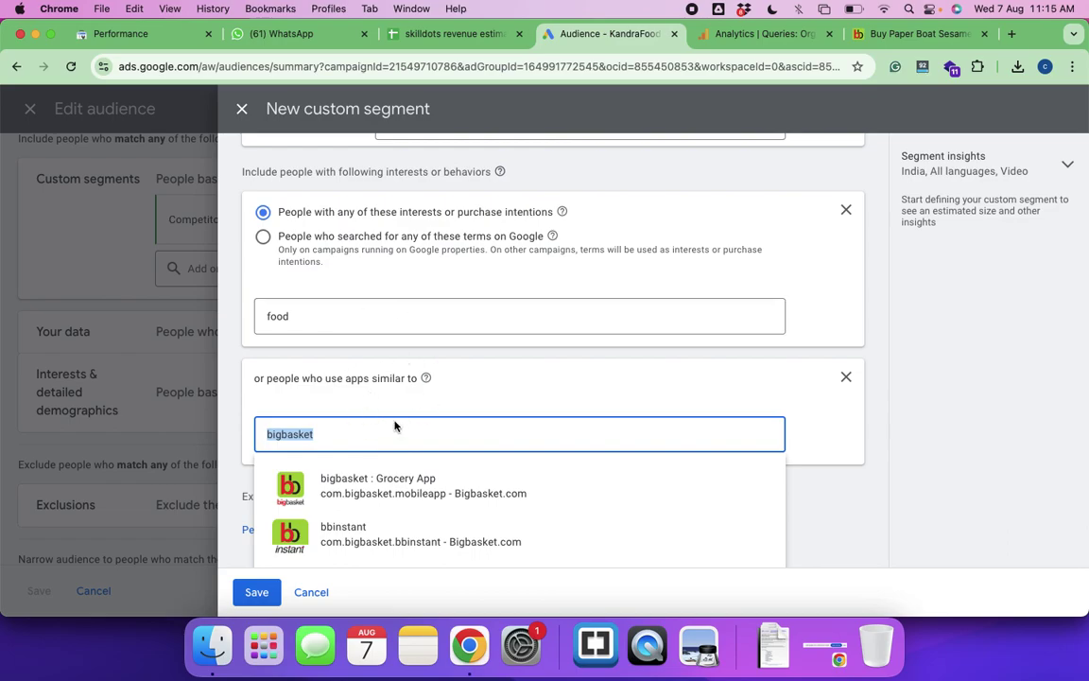
pyautogui.click(333, 435)
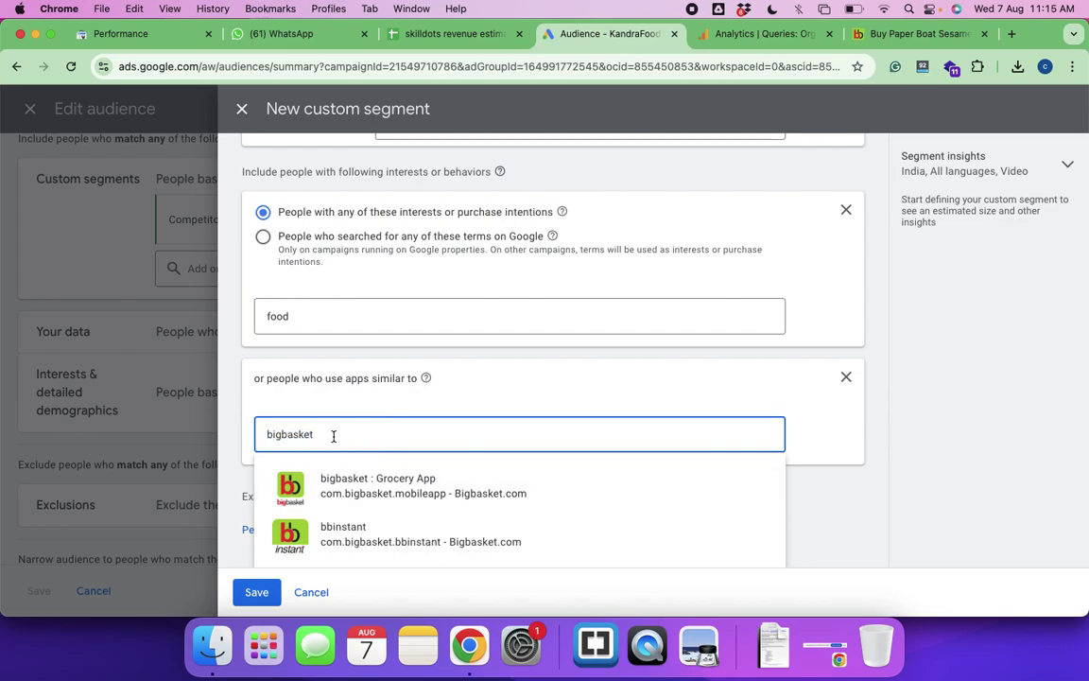
pyautogui.doubleClick(333, 434)
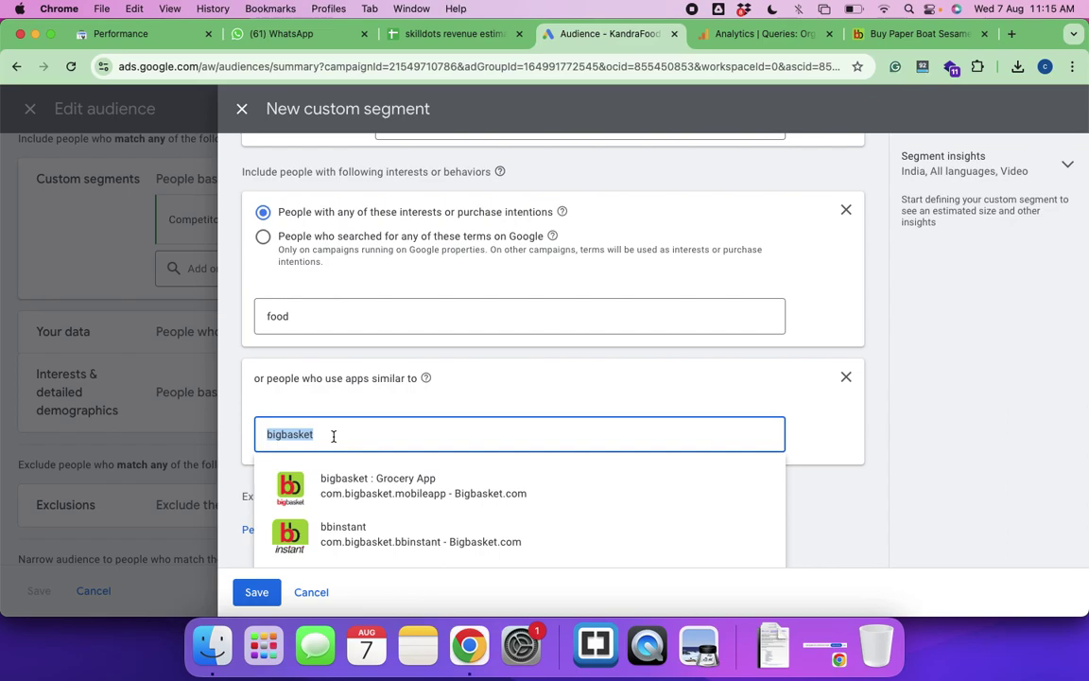
pyautogui.press('BackSpace')
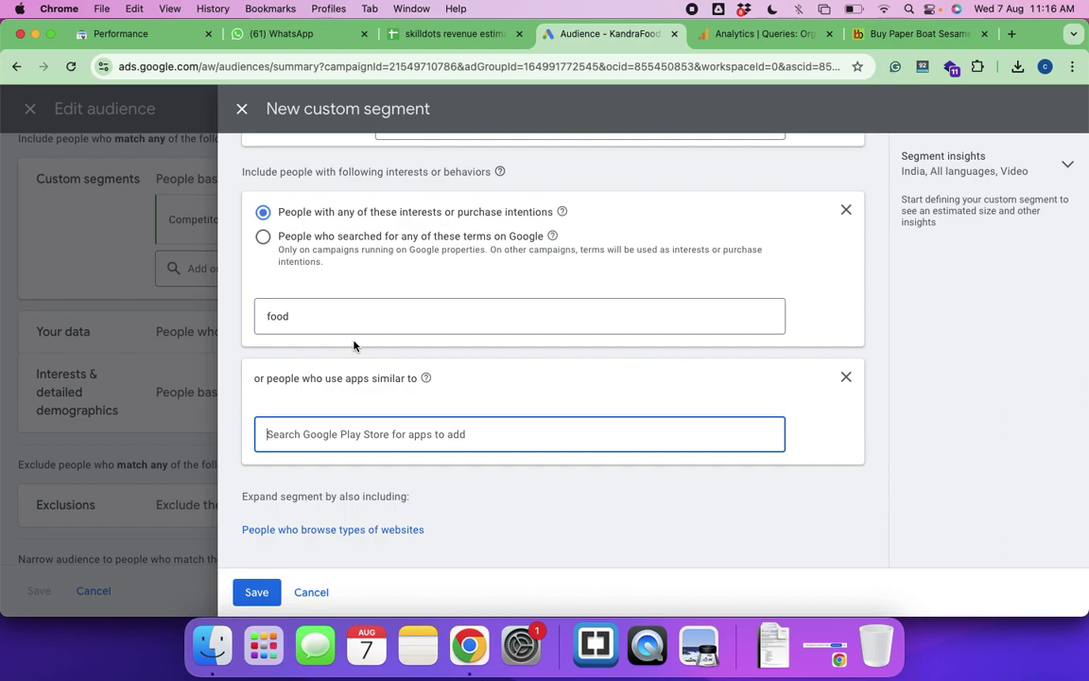
pyautogui.write('f')
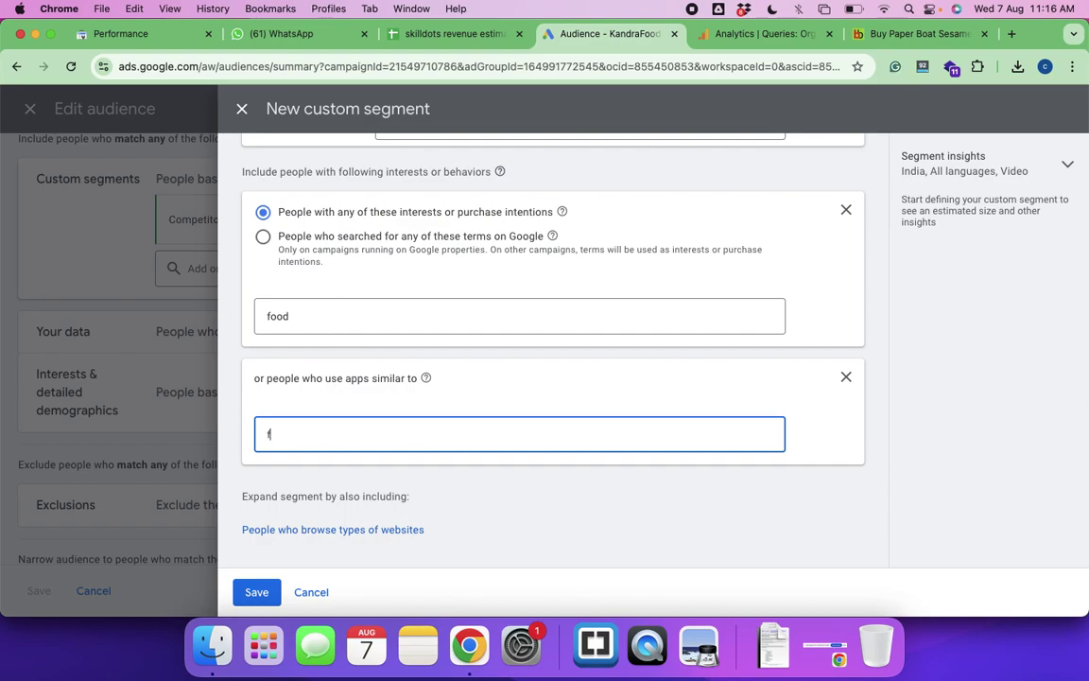
pyautogui.write('acenook')
pyautogui.press('BackSpace')
pyautogui.press('BackSpace')
pyautogui.press('BackSpace')
pyautogui.press('BackSpace')
pyautogui.press('BackSpace')
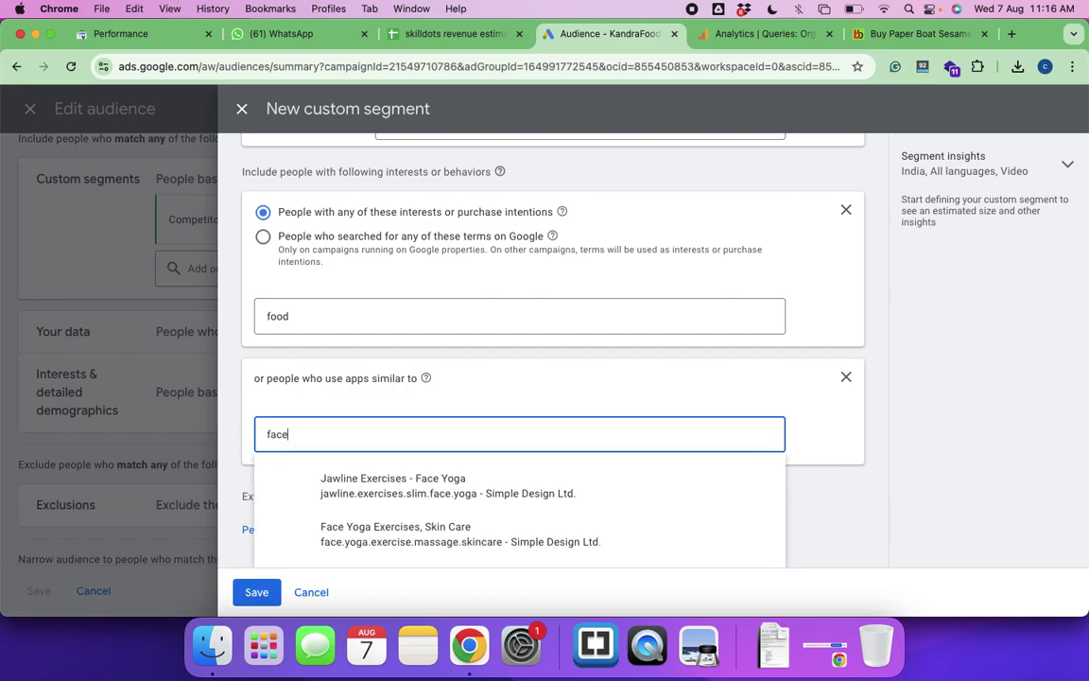
pyautogui.write('e')
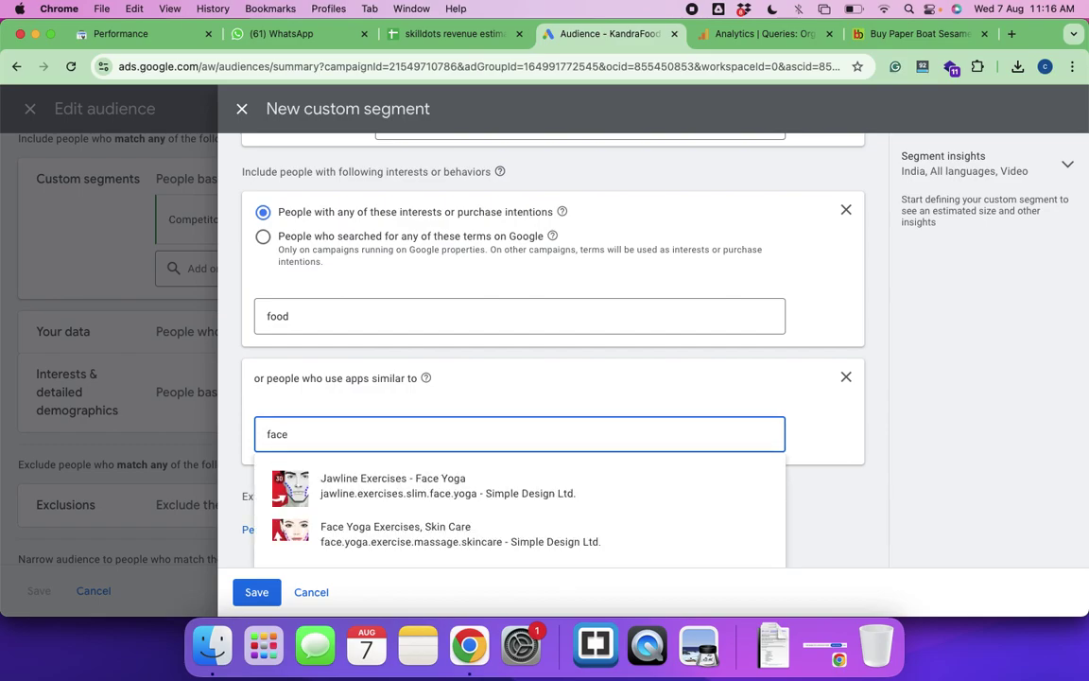
pyautogui.write('book')
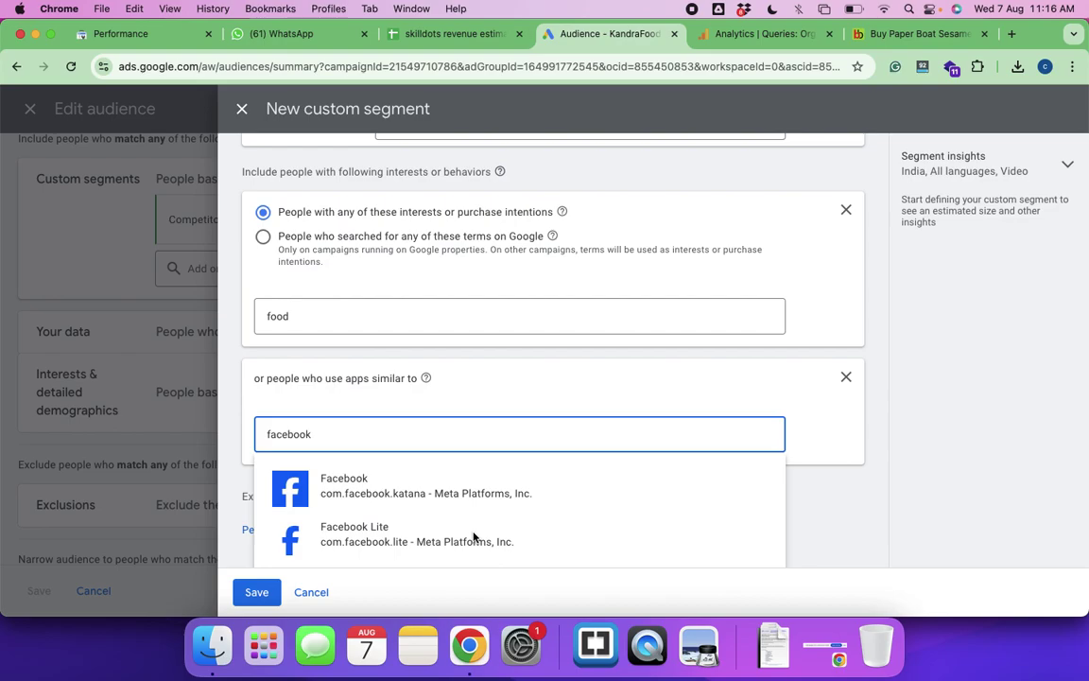
pyautogui.scroll(-3, 473, 540)
pyautogui.scroll(-1, 475, 538)
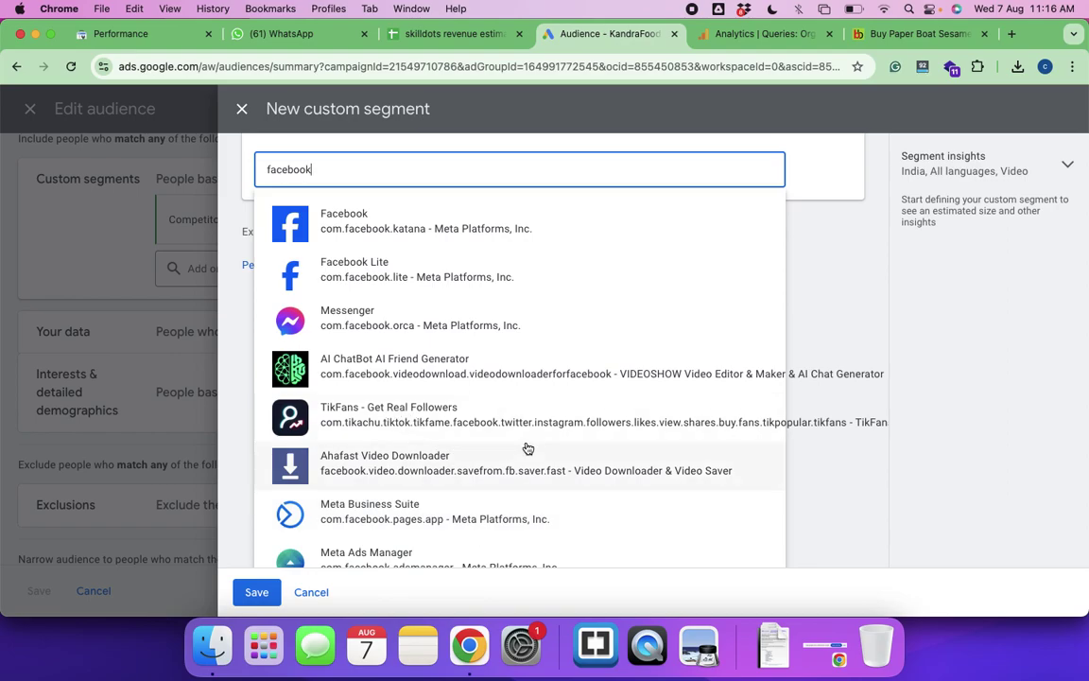
pyautogui.scroll(-3, 423, 487)
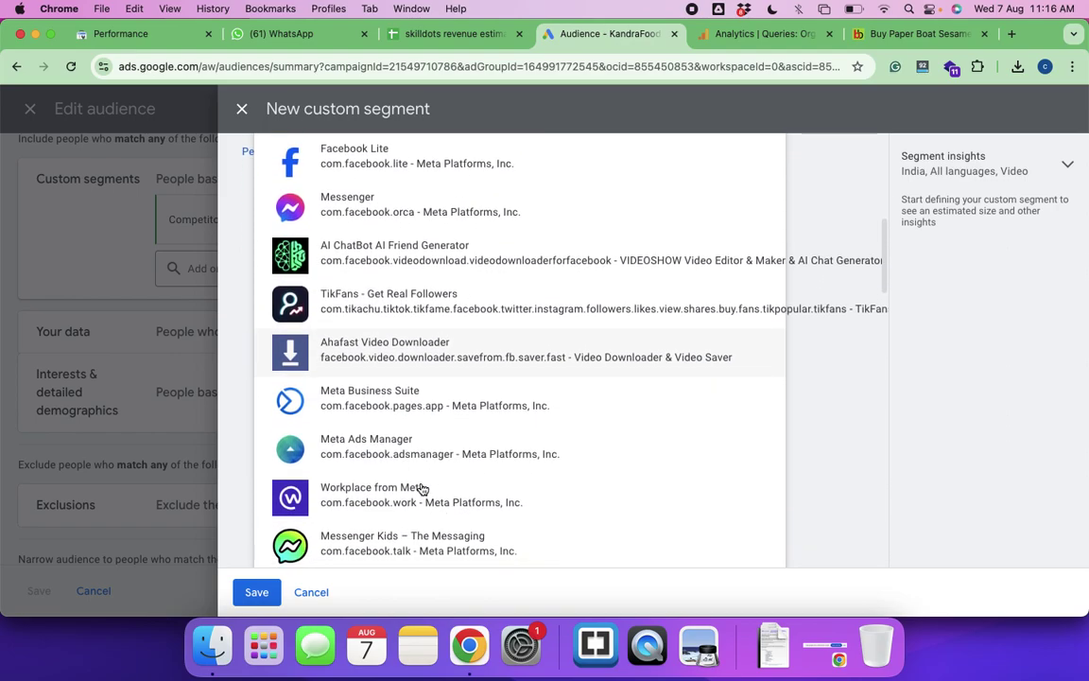
# Examine the full list of apps suggested for the "facebook" search term in the custom segment
pyautogui.scroll(-4, 422, 487)
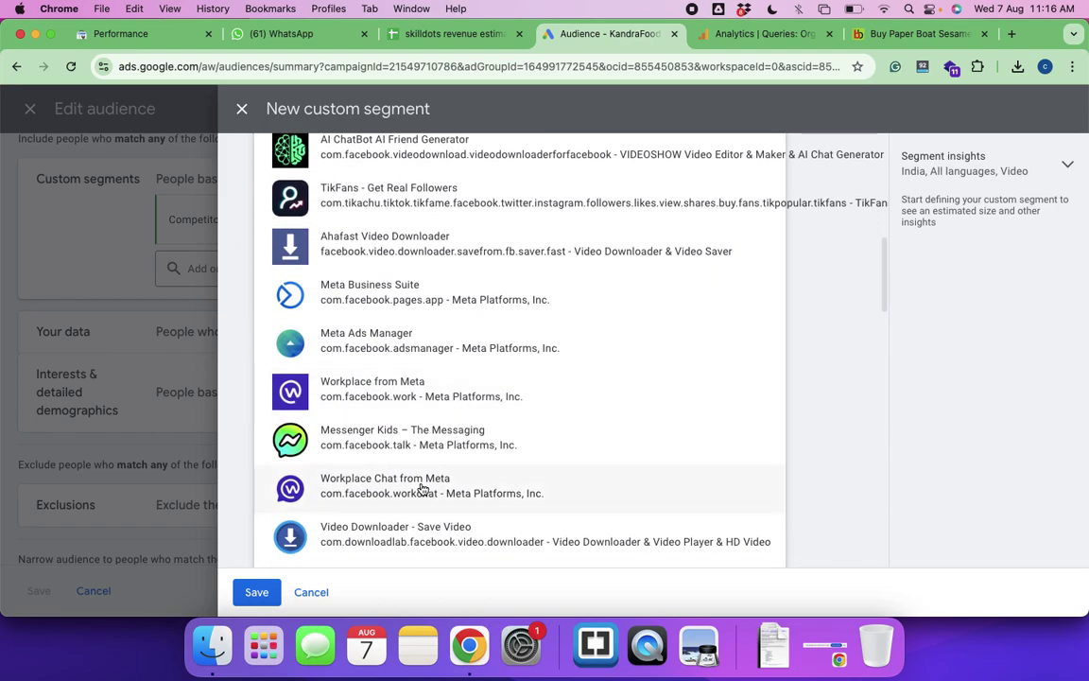
pyautogui.scroll(-7, 423, 488)
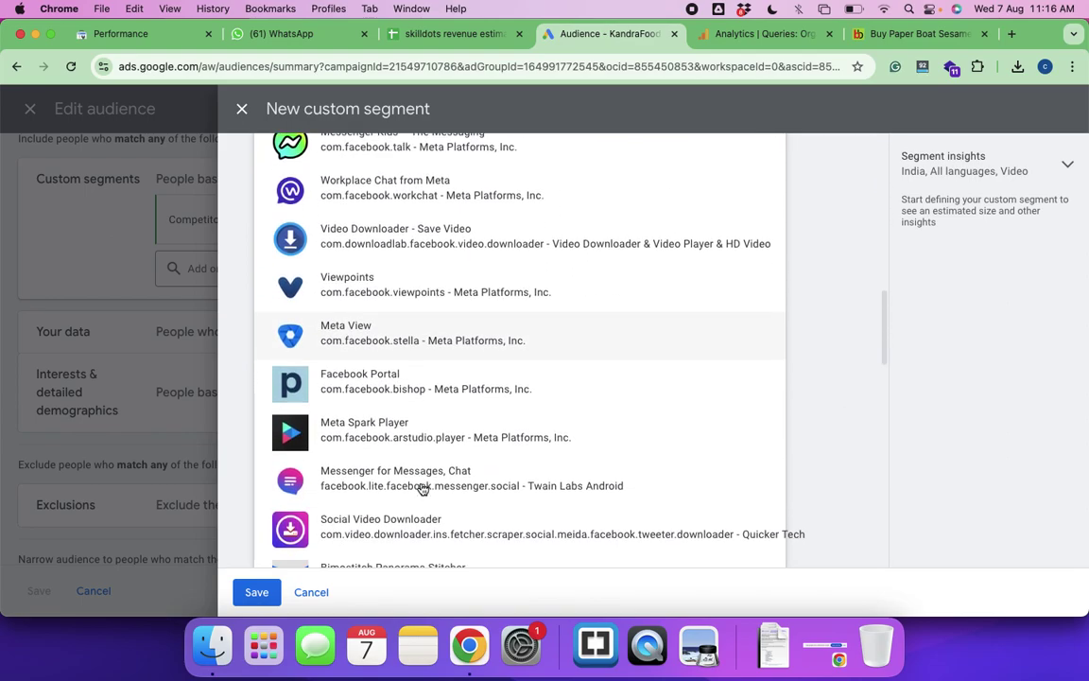
pyautogui.scroll(-12, 423, 488)
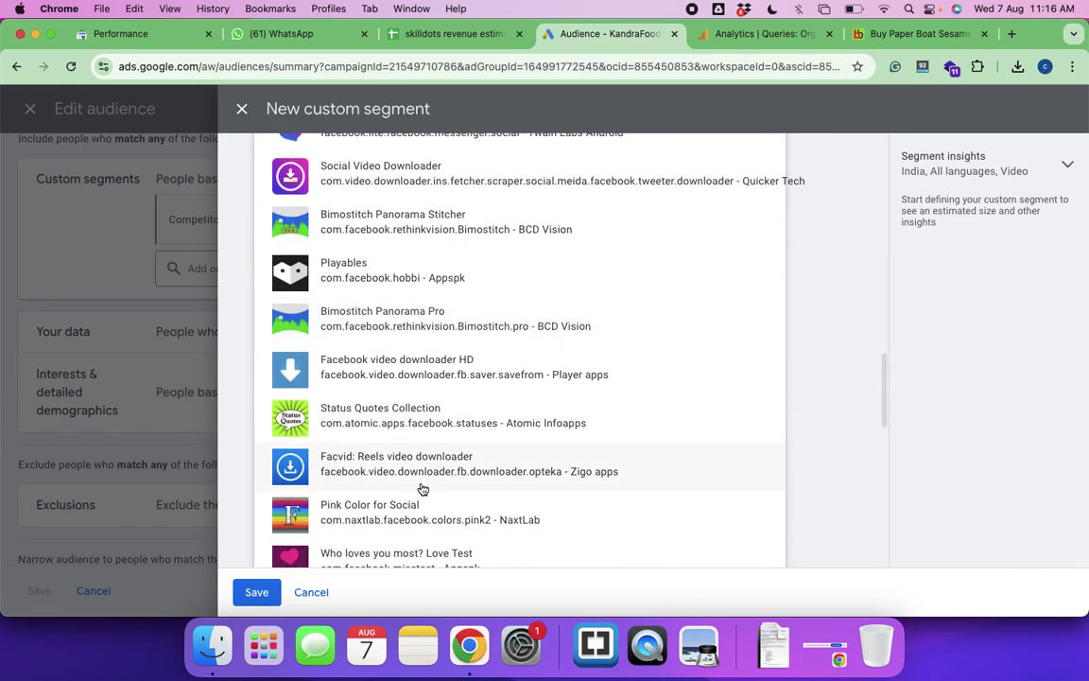
pyautogui.scroll(-11, 423, 488)
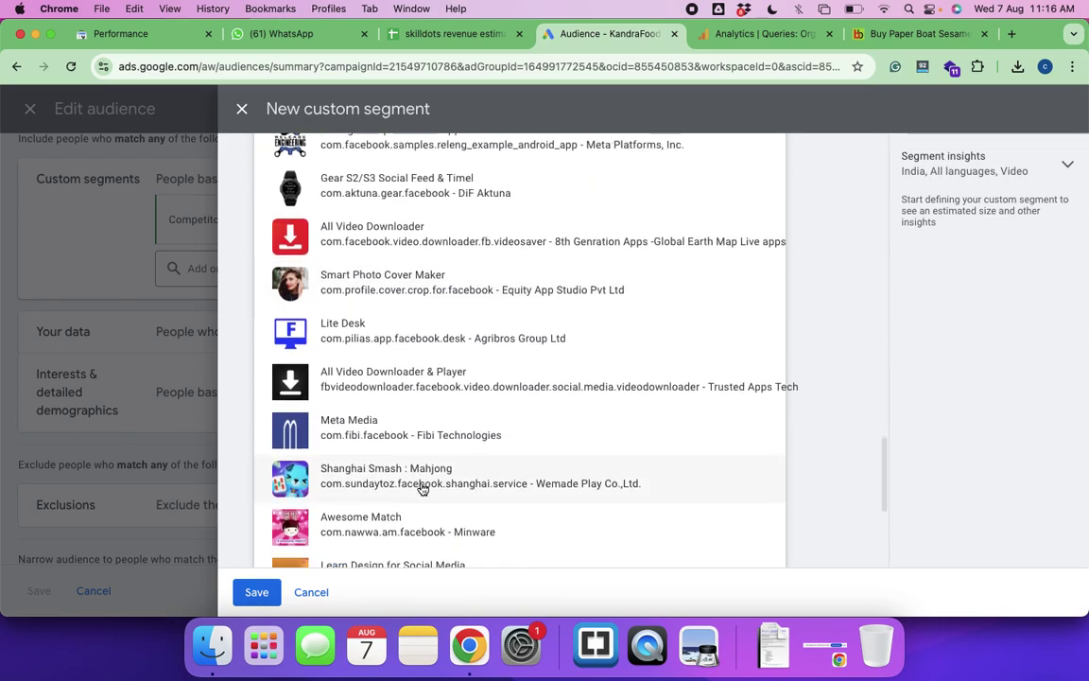
pyautogui.scroll(20, 422, 488)
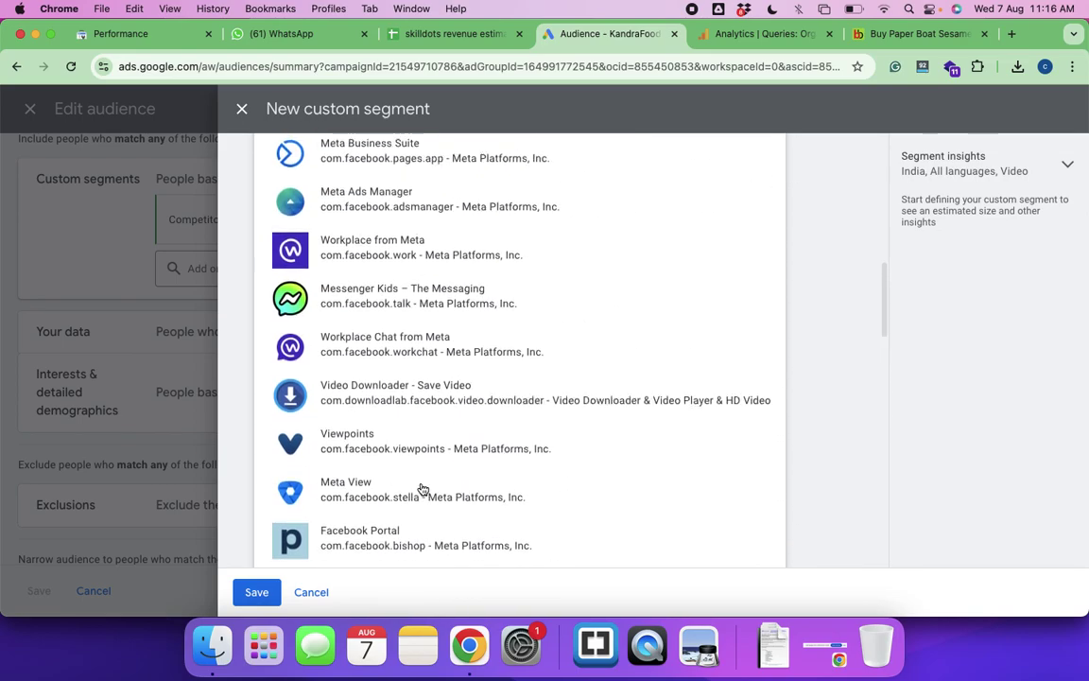
pyautogui.scroll(3, 422, 487)
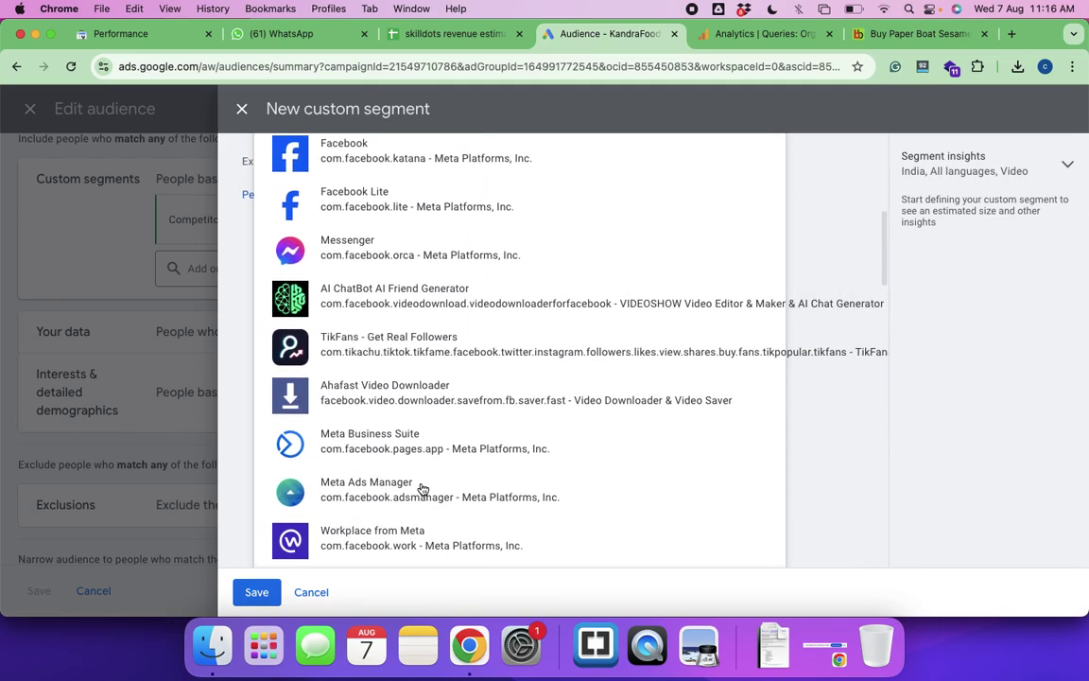
pyautogui.scroll(3, 422, 487)
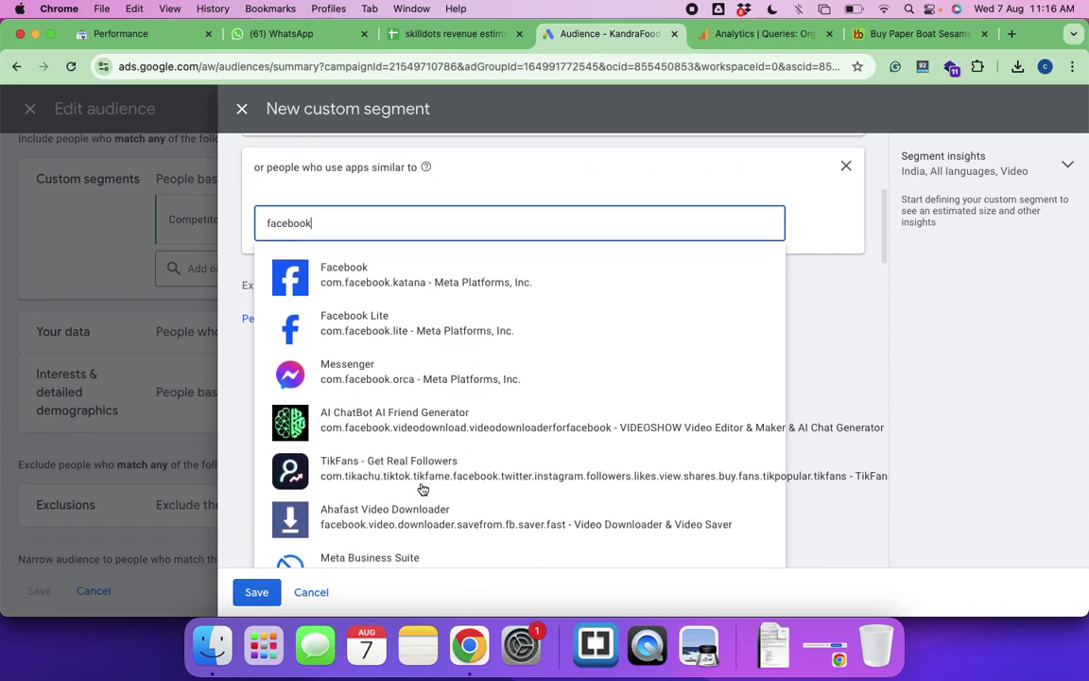
pyautogui.scroll(-6, 423, 487)
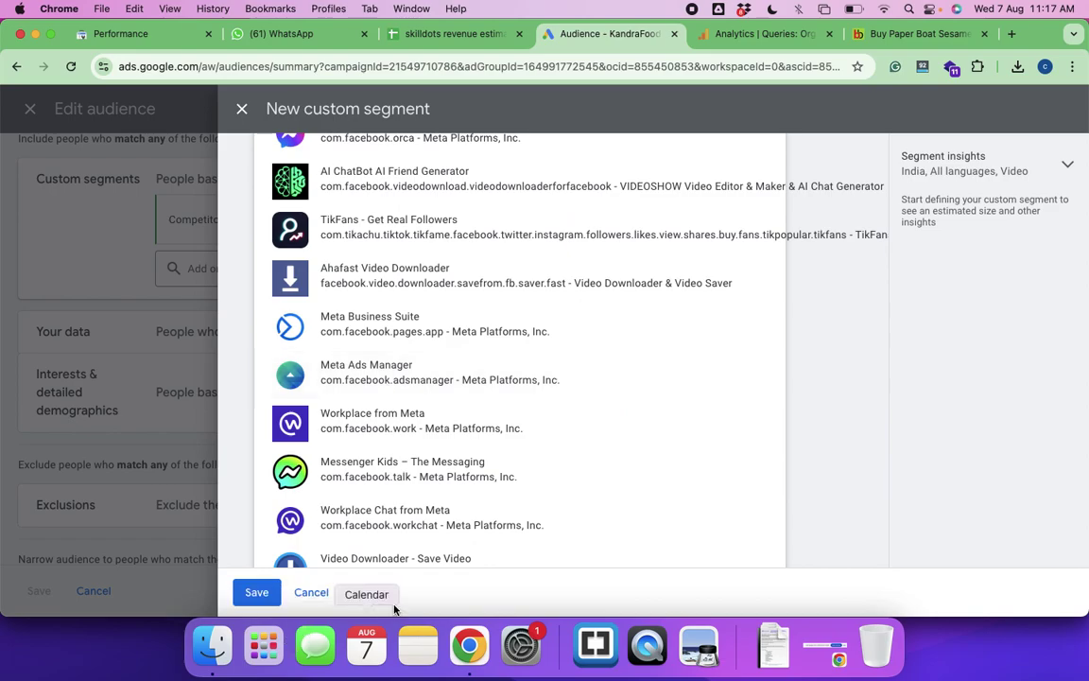
pyautogui.scroll(10, 417, 394)
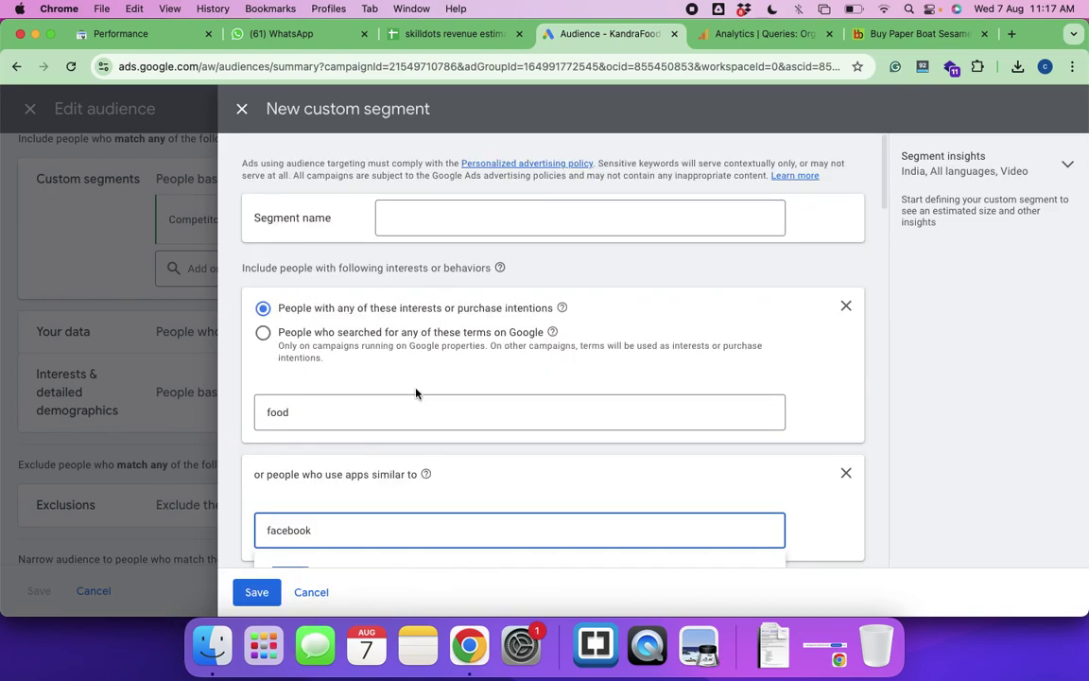
# Name the new custom segment "Selected apps"
pyautogui.scroll(-3, 416, 394)
pyautogui.scroll(2, 416, 393)
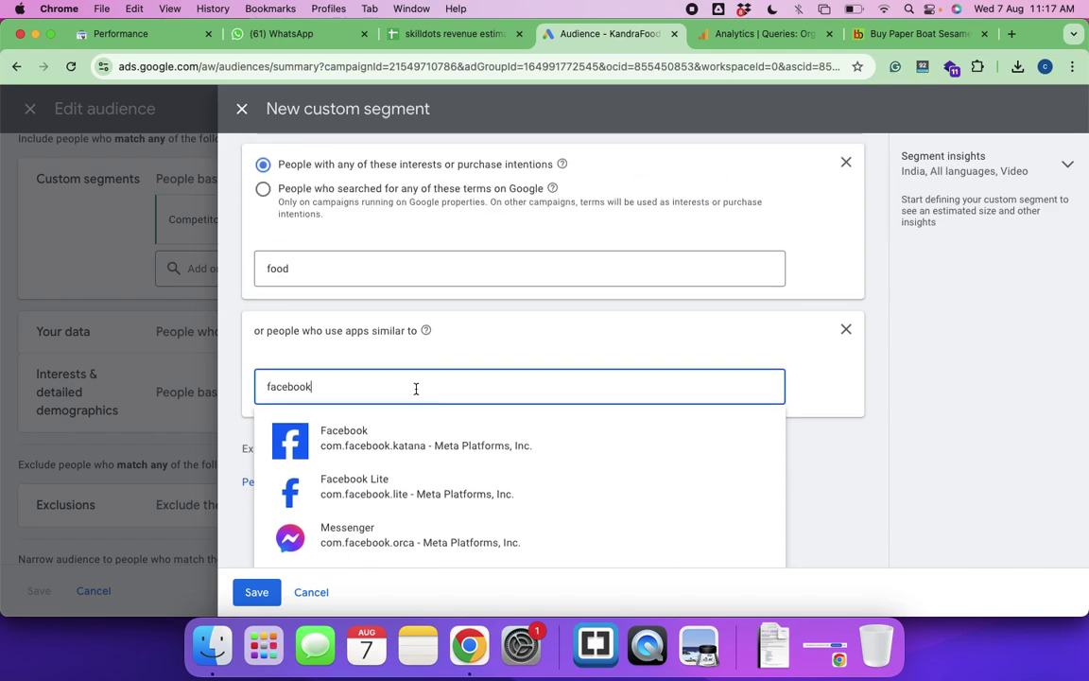
pyautogui.scroll(2, 416, 389)
pyautogui.scroll(3, 416, 389)
pyautogui.scroll(-1, 416, 389)
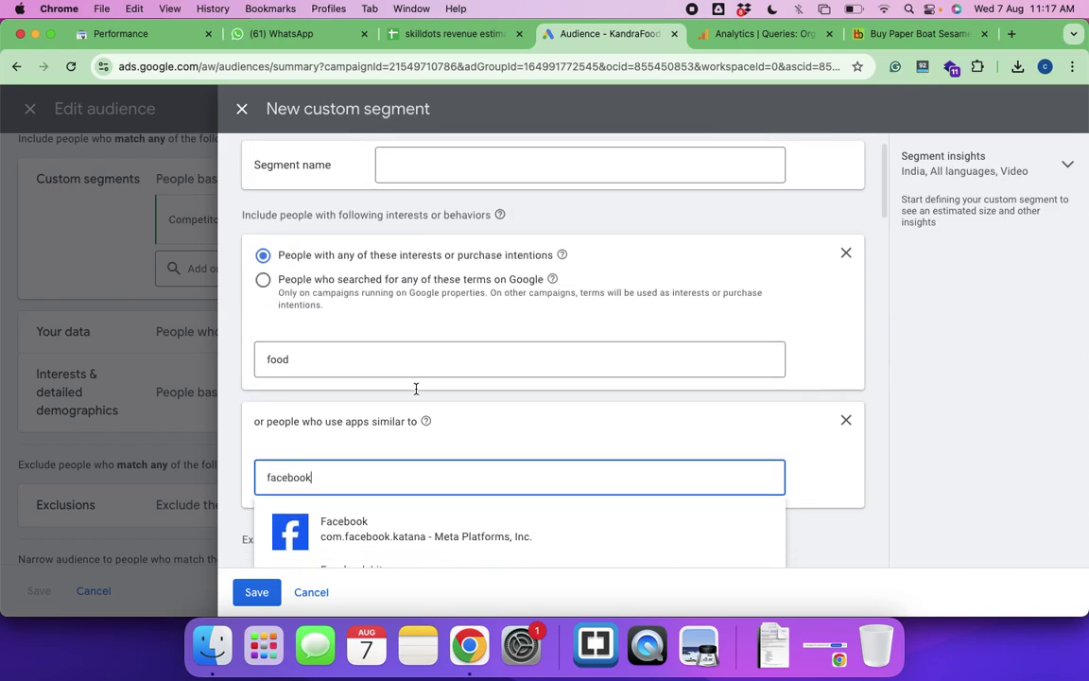
pyautogui.scroll(2, 415, 389)
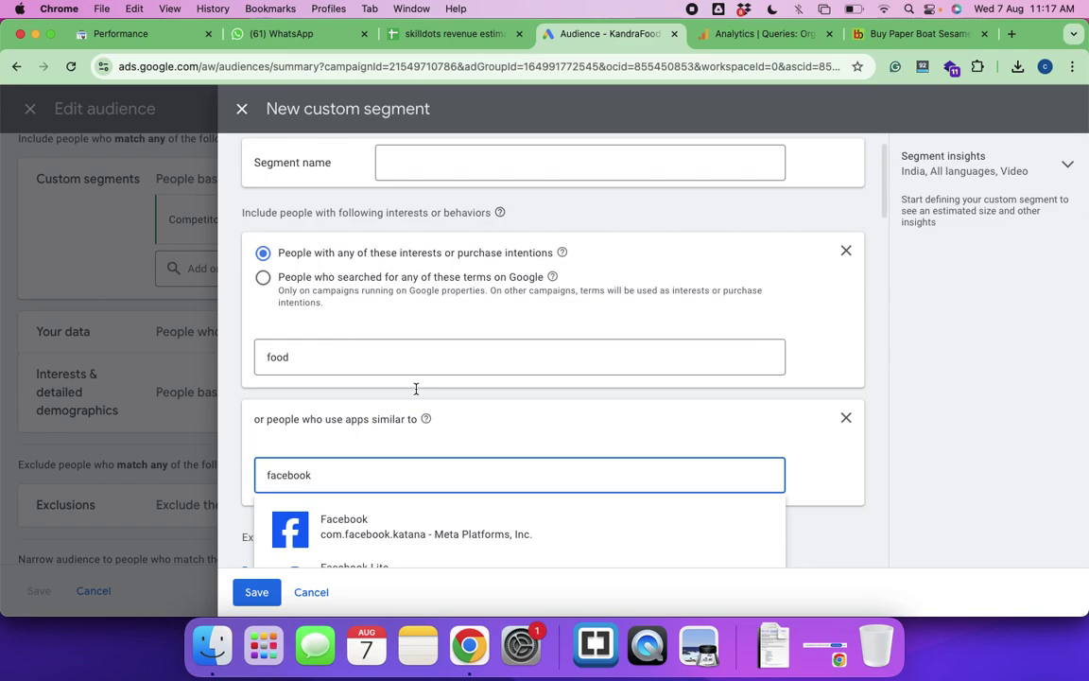
pyautogui.click(408, 163)
pyautogui.write('S')
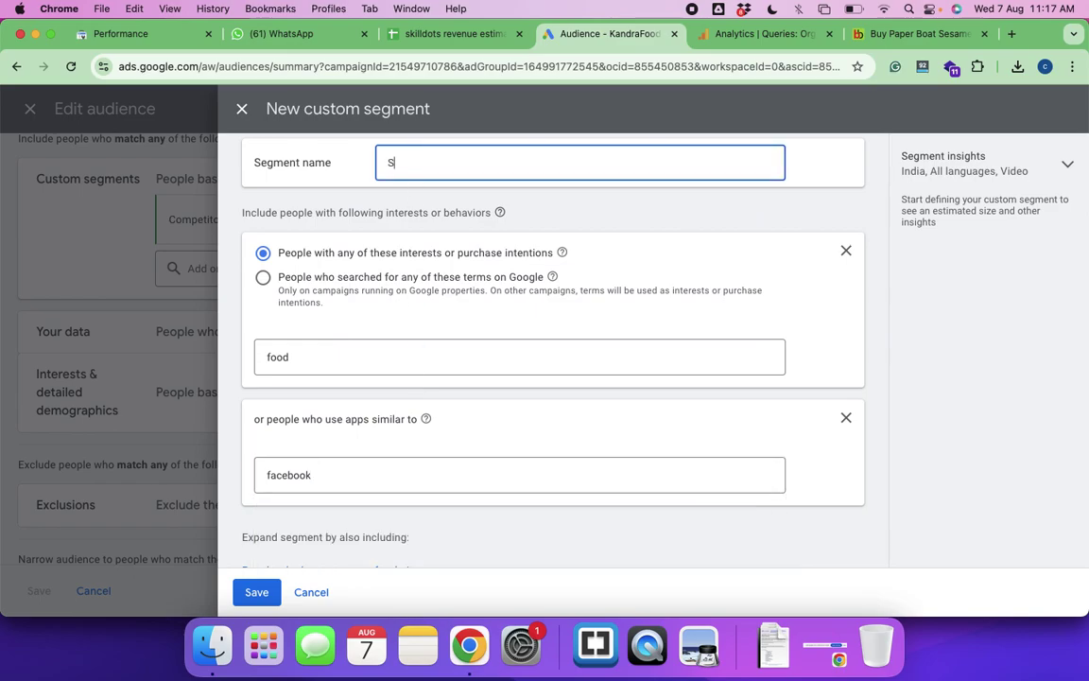
pyautogui.write('elected apps')
# Show the facebook app suggestions again and capture a screenshot of the whole New custom segment form
pyautogui.scroll(-2, 388, 275)
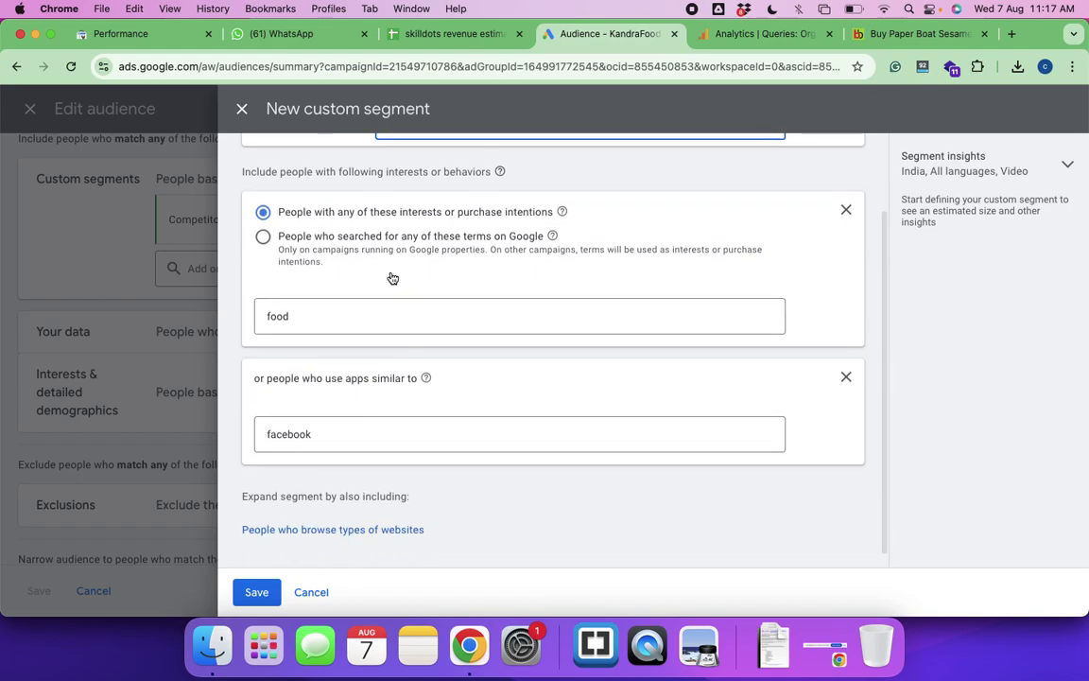
pyautogui.scroll(3, 391, 276)
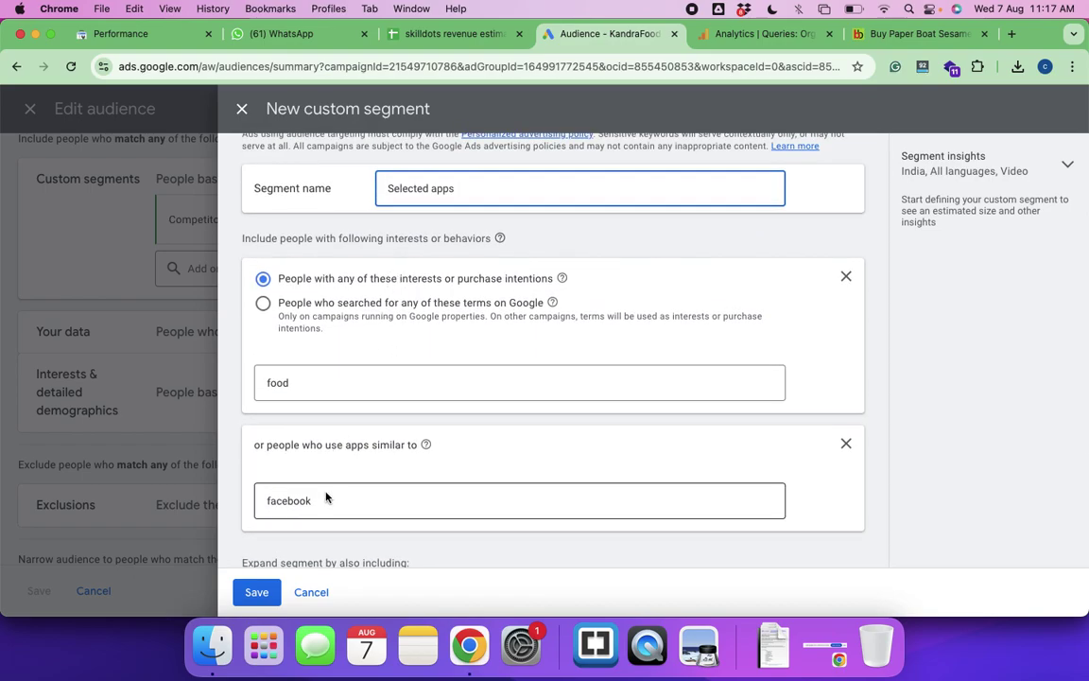
pyautogui.click(318, 511)
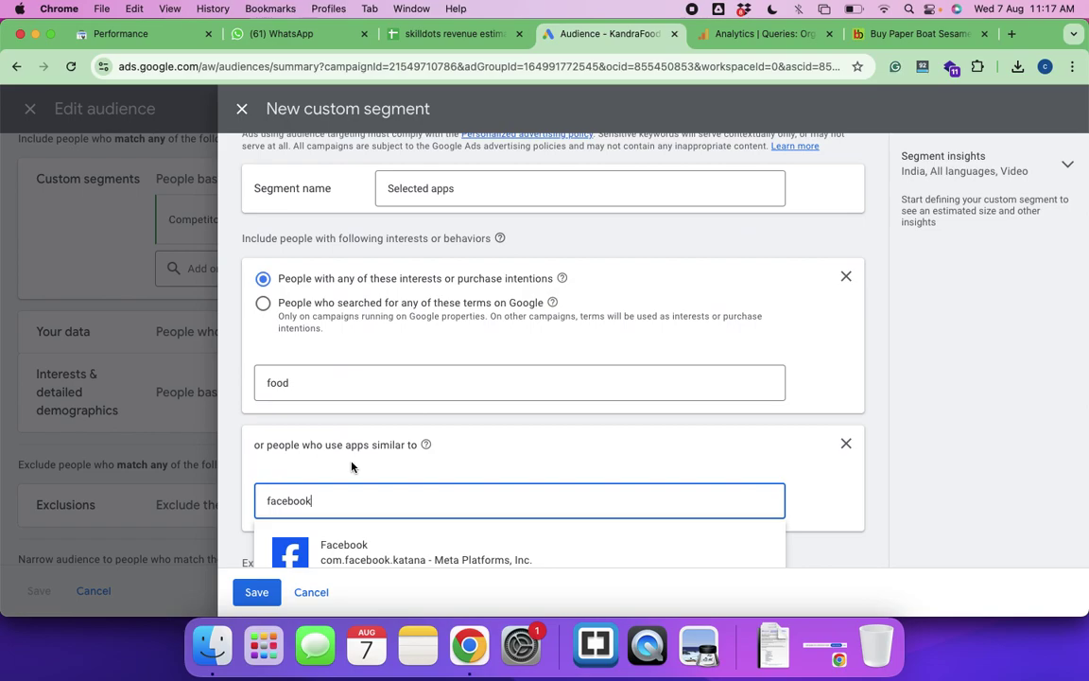
pyautogui.scroll(-2, 352, 467)
pyautogui.scroll(-1, 352, 467)
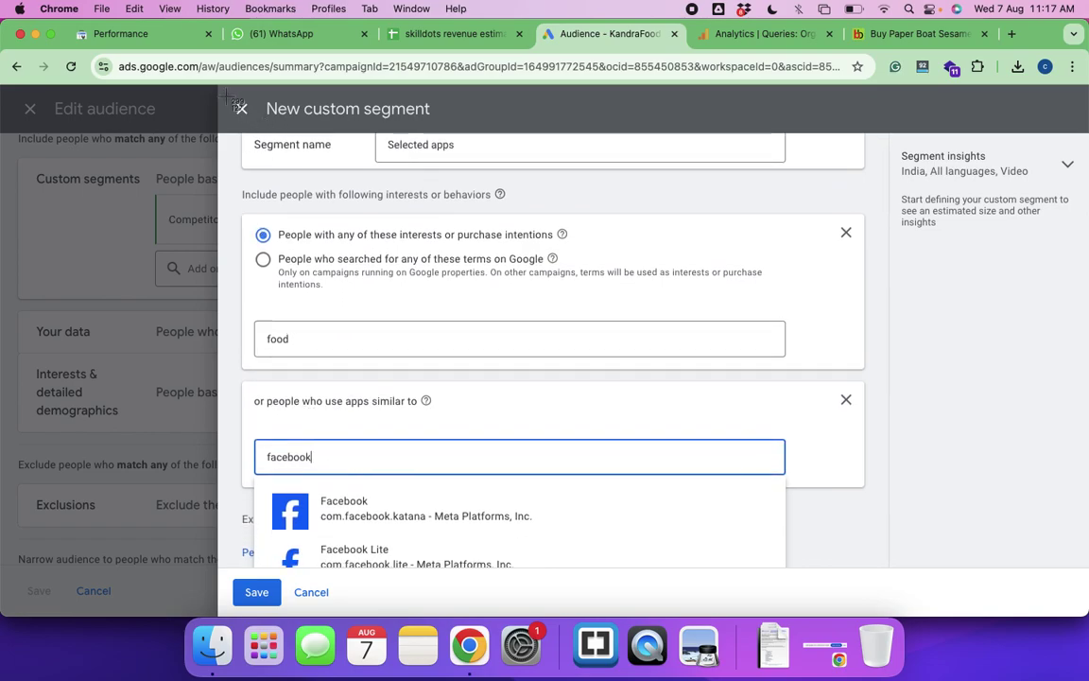
pyautogui.moveTo(219, 88); pyautogui.dragTo(872, 622)
pyautogui.click(1020, 644)
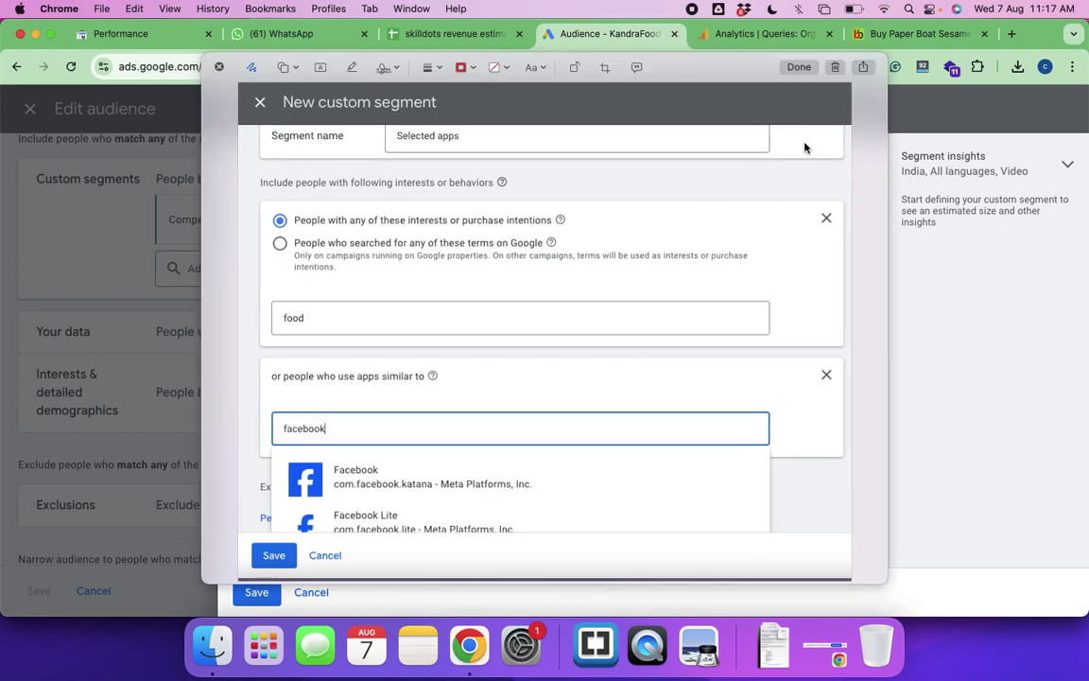
pyautogui.click(834, 67)
# Switch to the DM Training CLass Notes document and paste the screenshot below the Competitors Website Browsers audience image
pyautogui.press('super+grave')
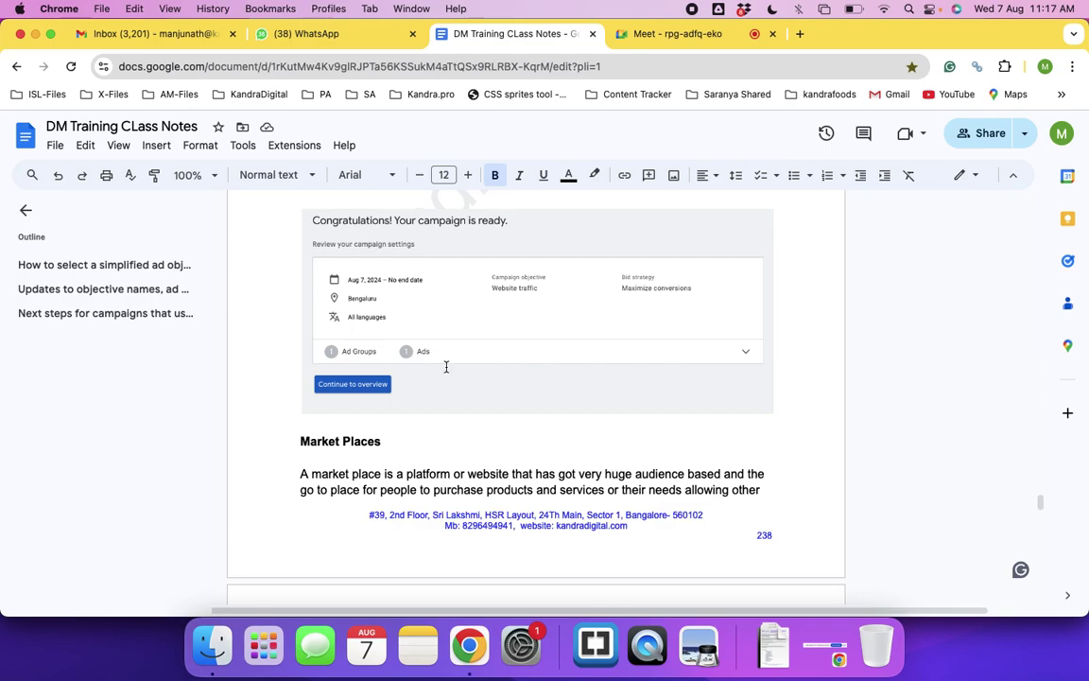
pyautogui.scroll(5, 447, 369)
pyautogui.scroll(10, 439, 376)
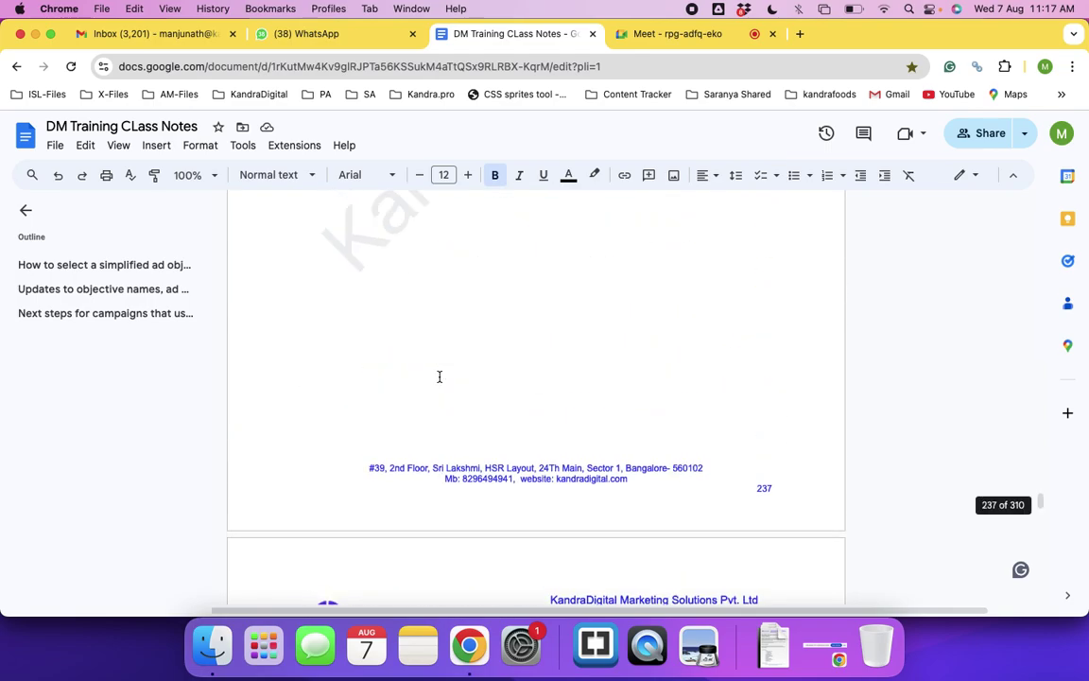
pyautogui.scroll(6, 717, 384)
pyautogui.scroll(10, 719, 385)
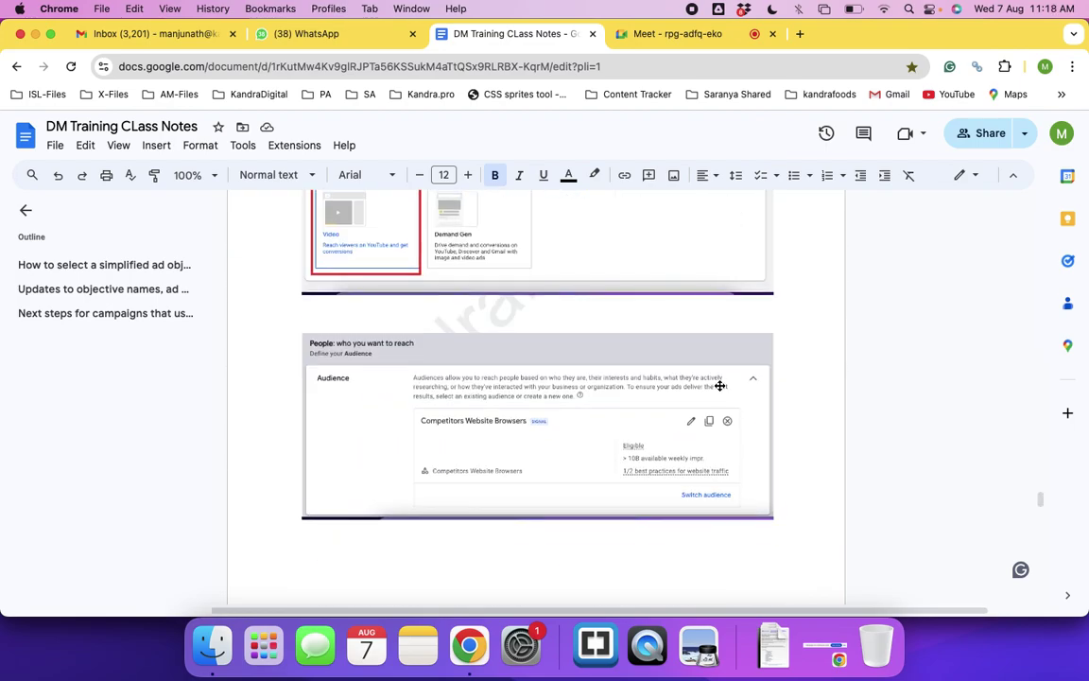
pyautogui.click(719, 417)
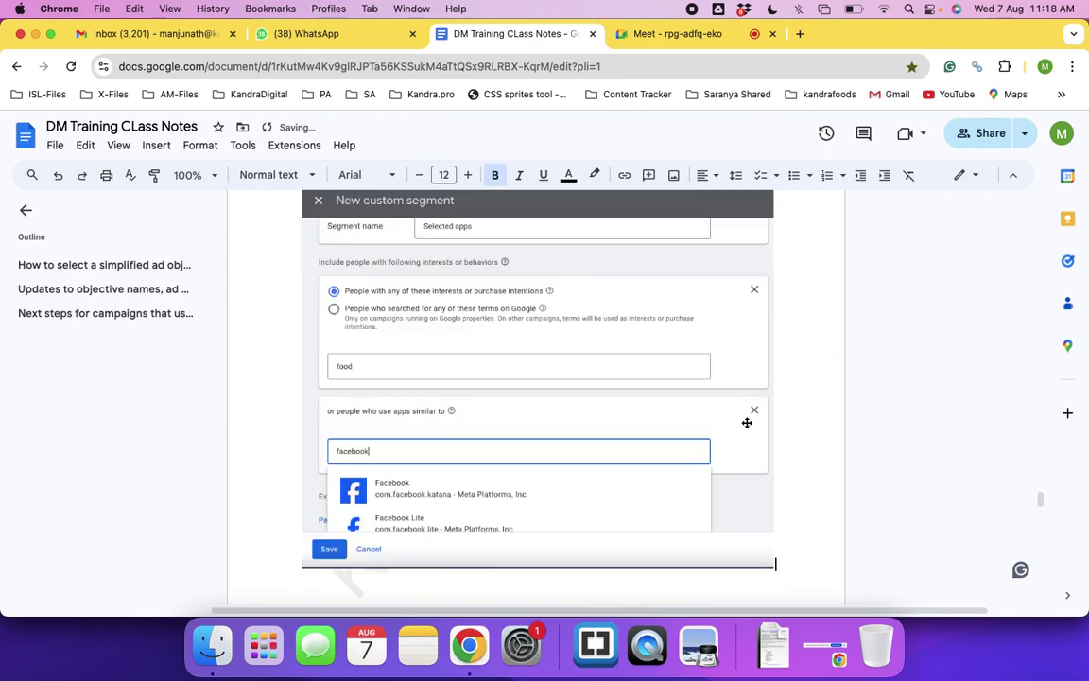
pyautogui.scroll(-8, 724, 475)
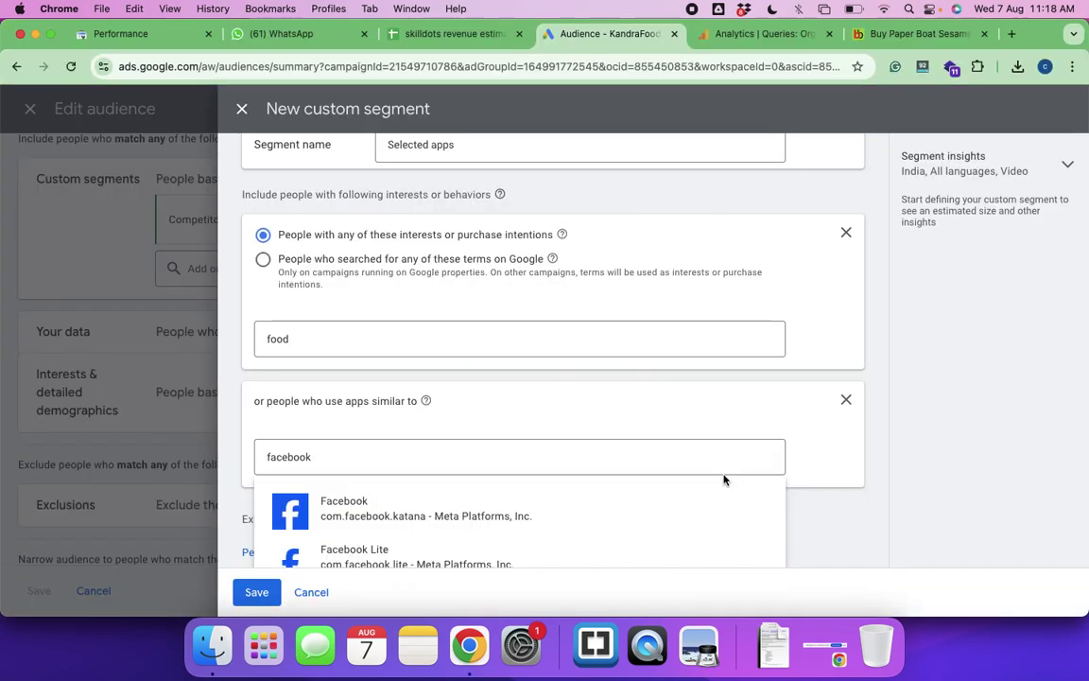
# Return to Google Ads, discard the new custom segment and close the audience editor without saving
pyautogui.click(309, 592)
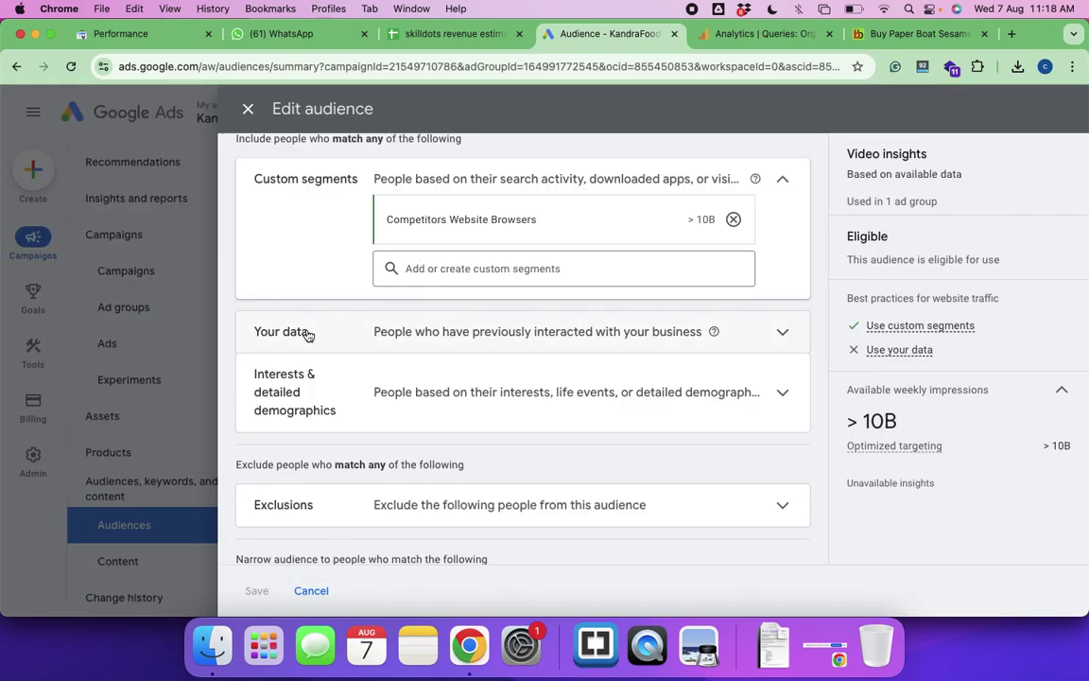
pyautogui.scroll(-1, 306, 332)
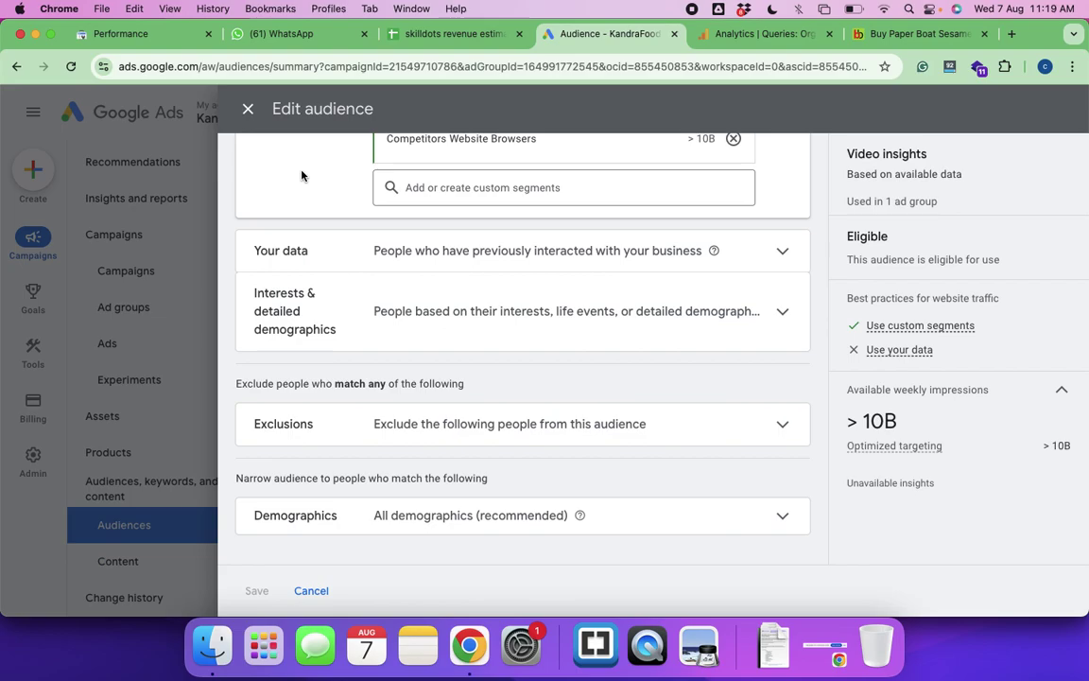
pyautogui.click(249, 111)
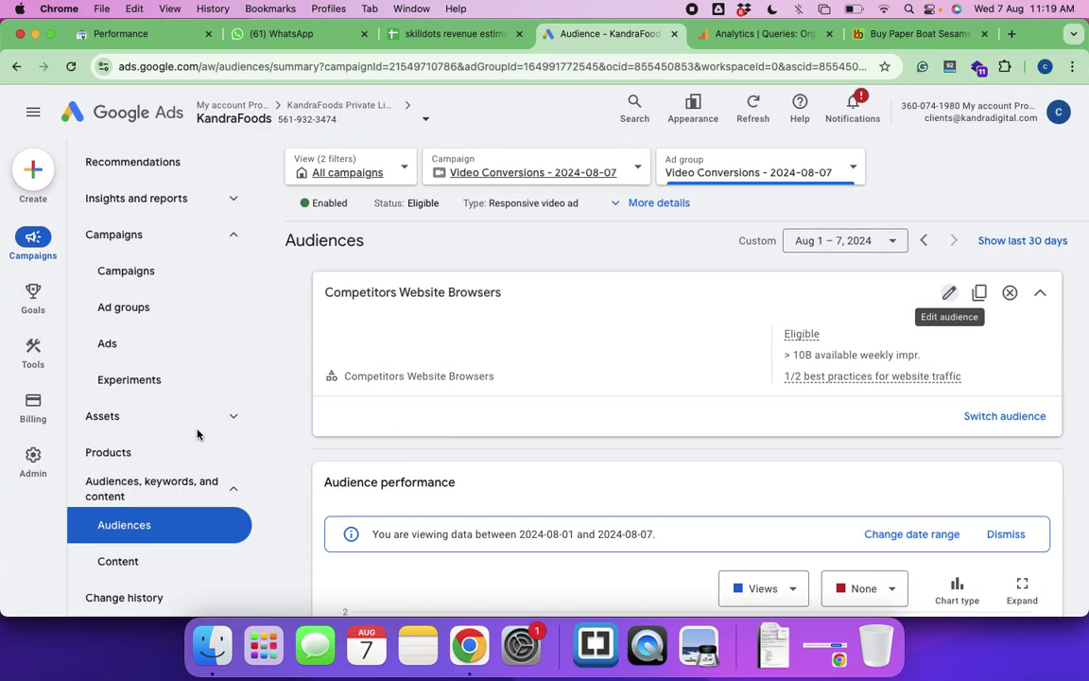
# Go back to the ad group's ads list and open Ad #1 for editing
pyautogui.click(14, 66)
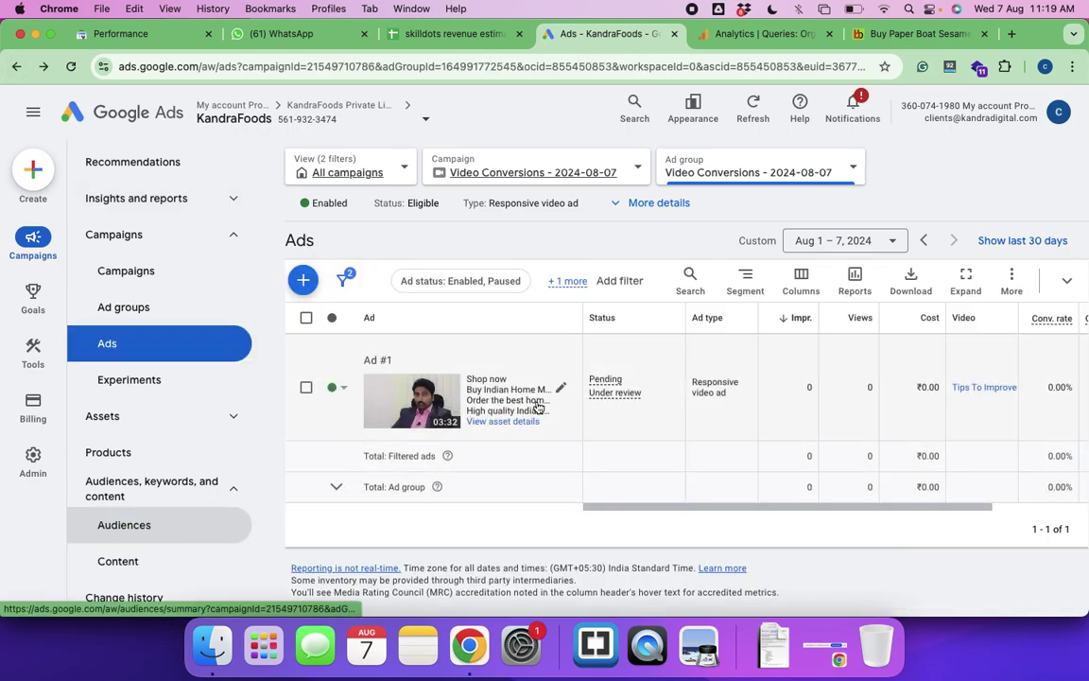
pyautogui.click(559, 389)
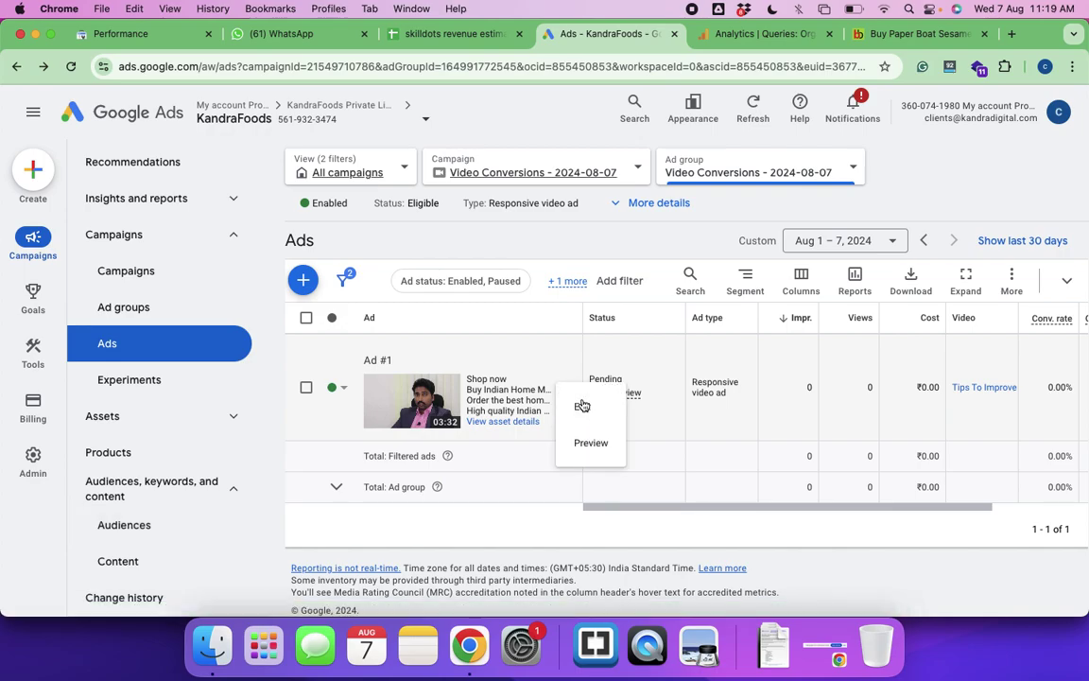
pyautogui.click(582, 405)
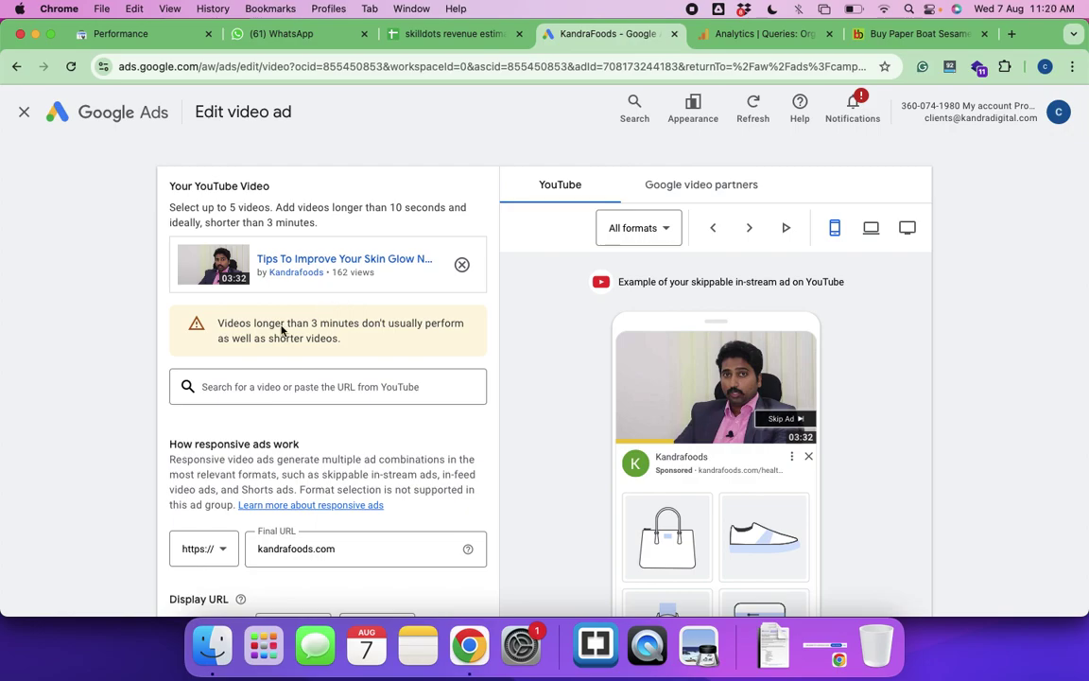
# Search YouTube for "chicken", add the Chicken Shawarma #shorts video to the ad and review the ad's settings and preview
pyautogui.click(243, 389)
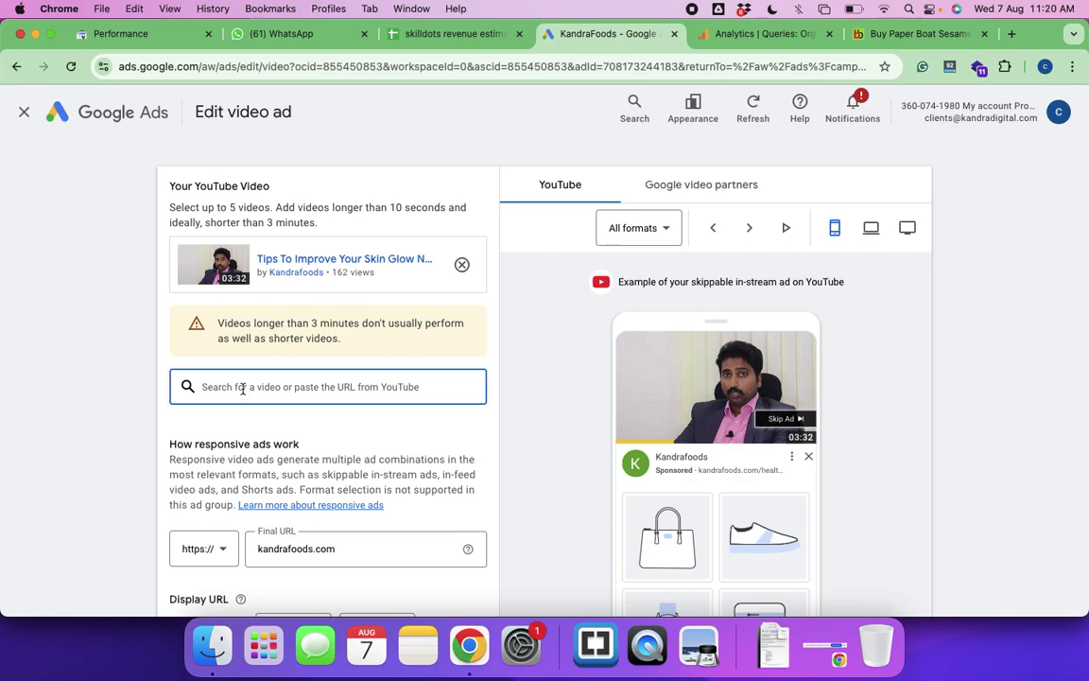
pyautogui.write('chicken')
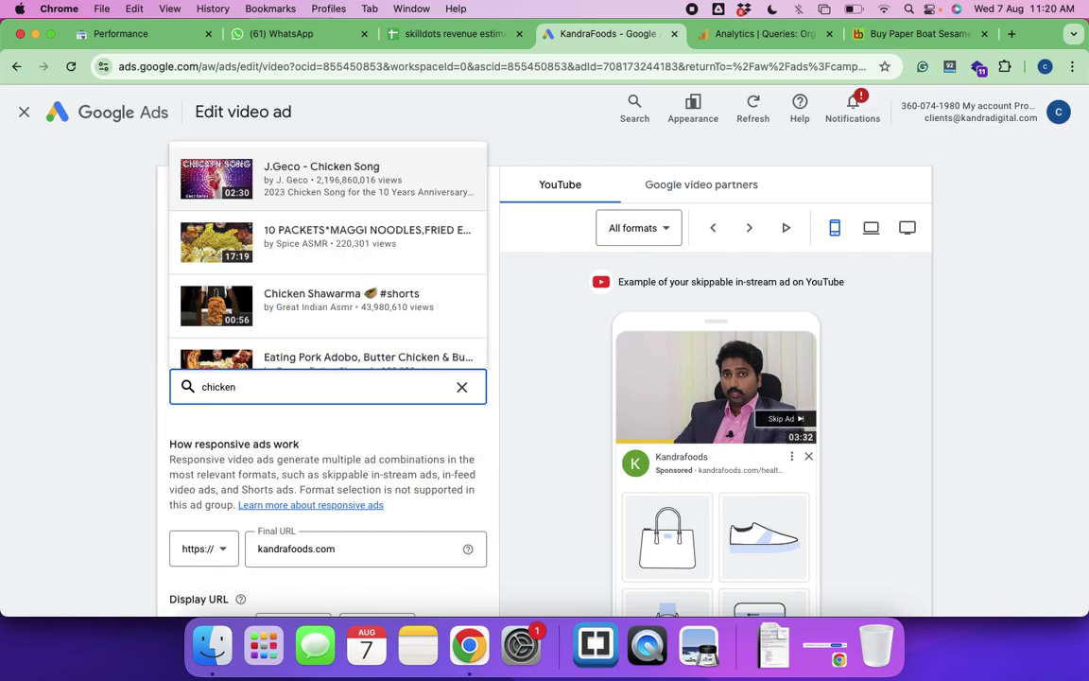
pyautogui.click(325, 302)
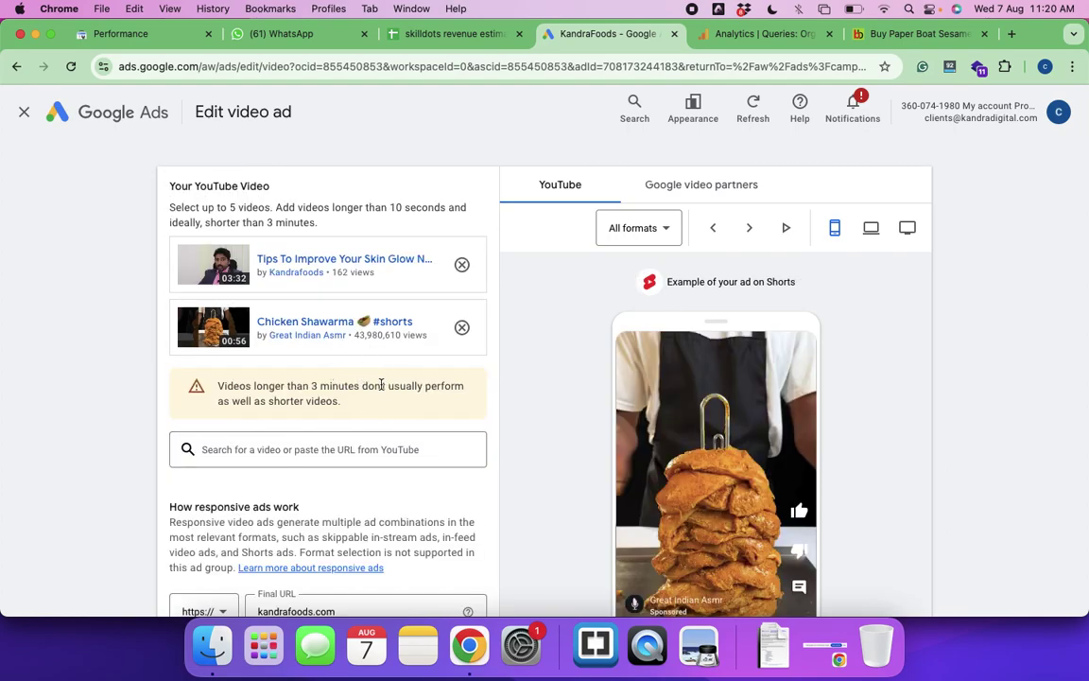
pyautogui.scroll(-3, 778, 347)
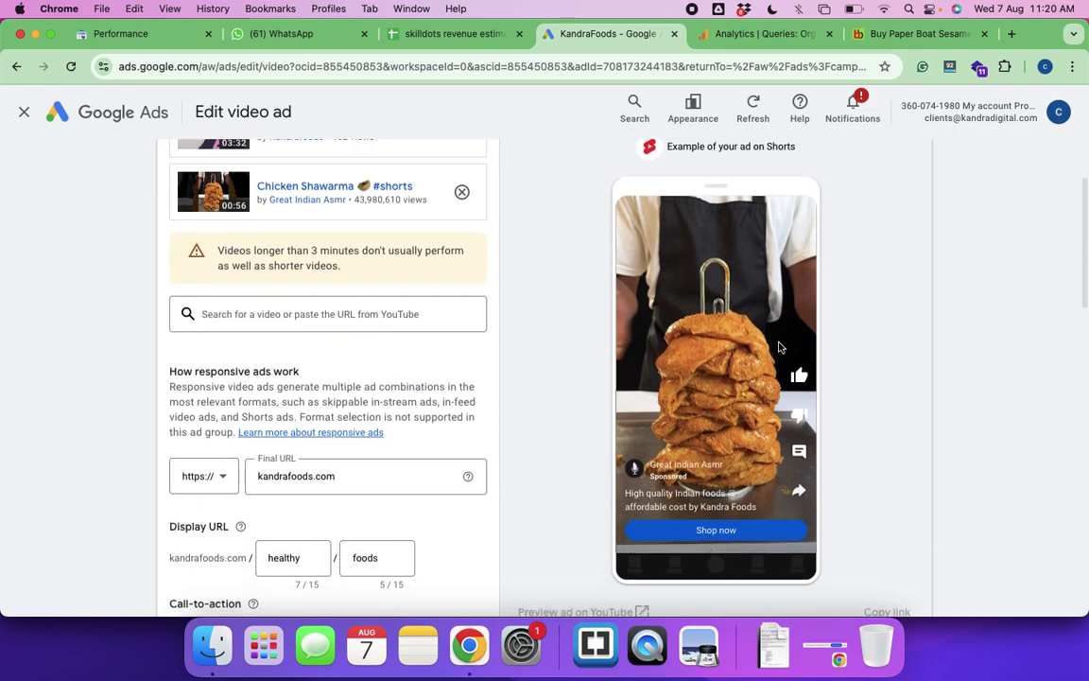
pyautogui.scroll(-10, 779, 347)
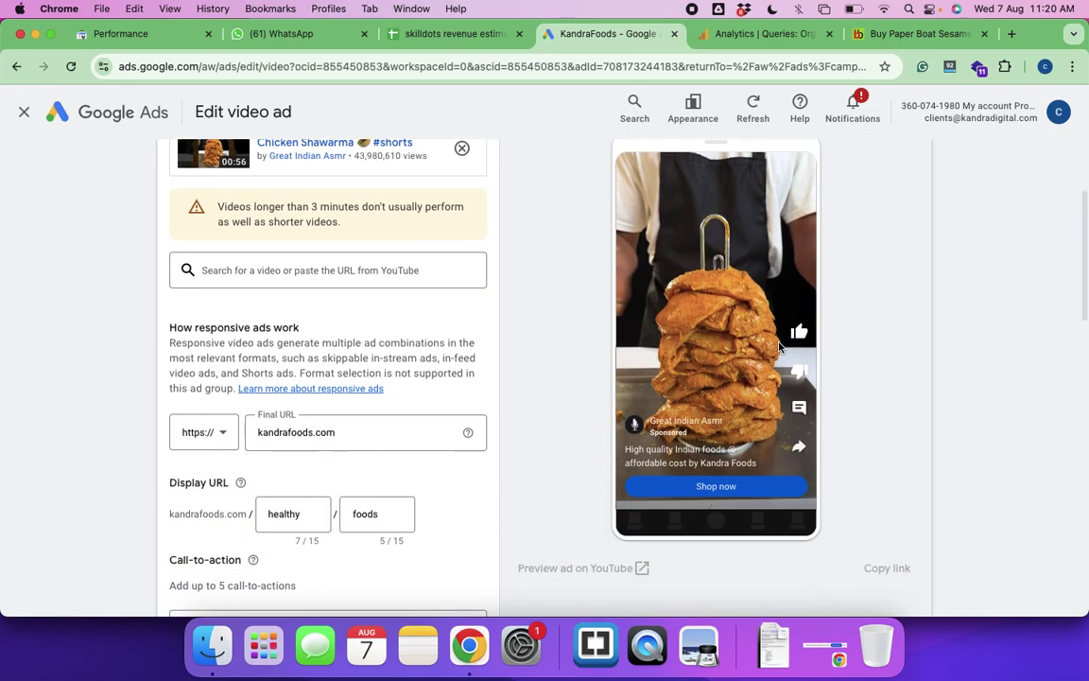
pyautogui.scroll(16, 395, 416)
pyautogui.scroll(1, 395, 416)
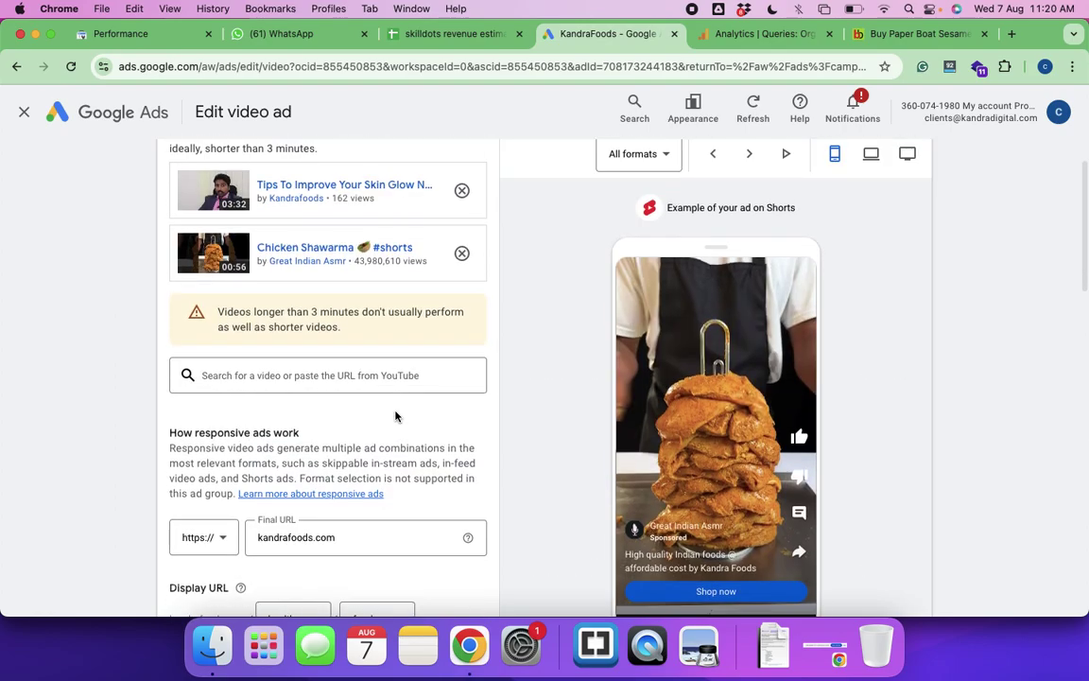
# Remove the Chicken Shawarma #shorts video from the ad and close the video ad editor without saving
pyautogui.scroll(-2, 746, 437)
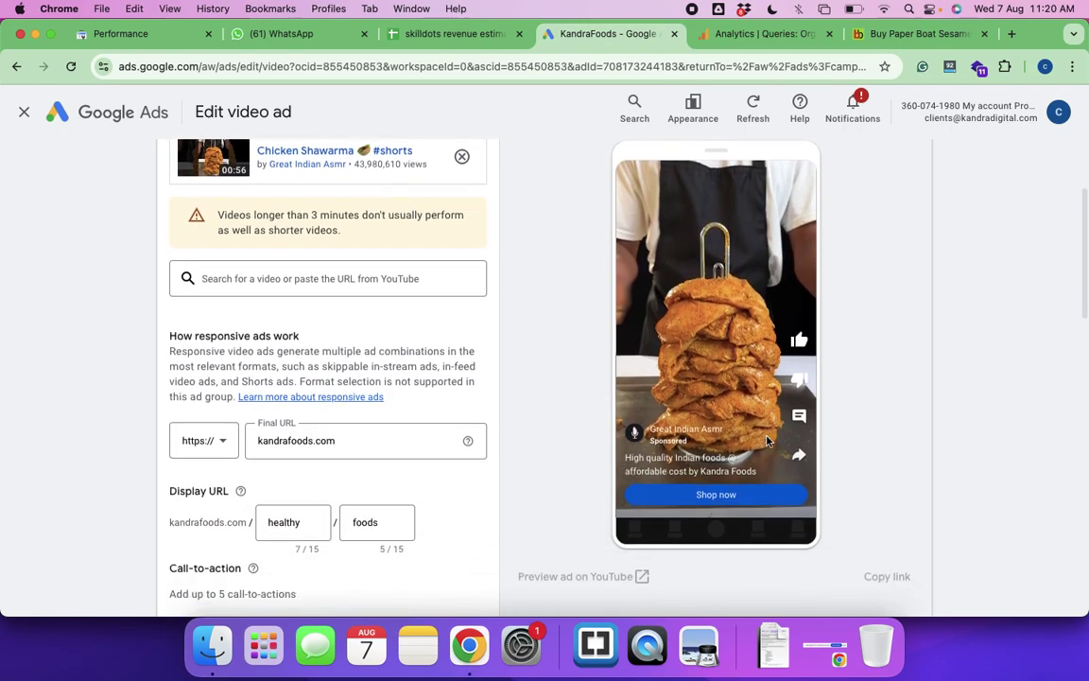
pyautogui.scroll(-1, 768, 440)
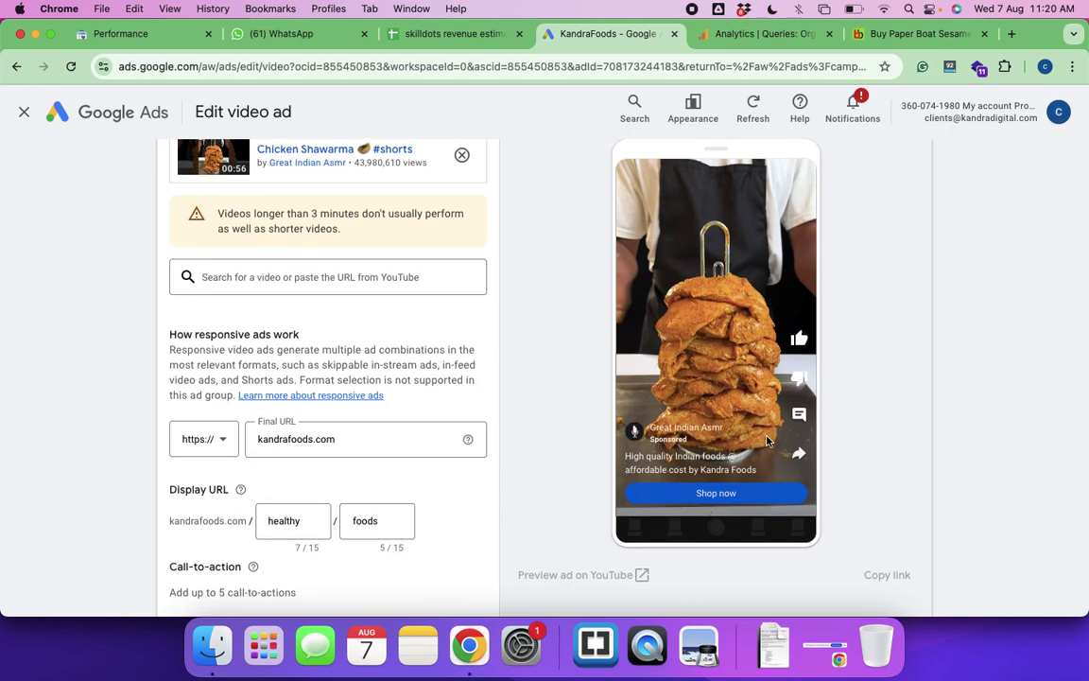
pyautogui.scroll(3, 767, 440)
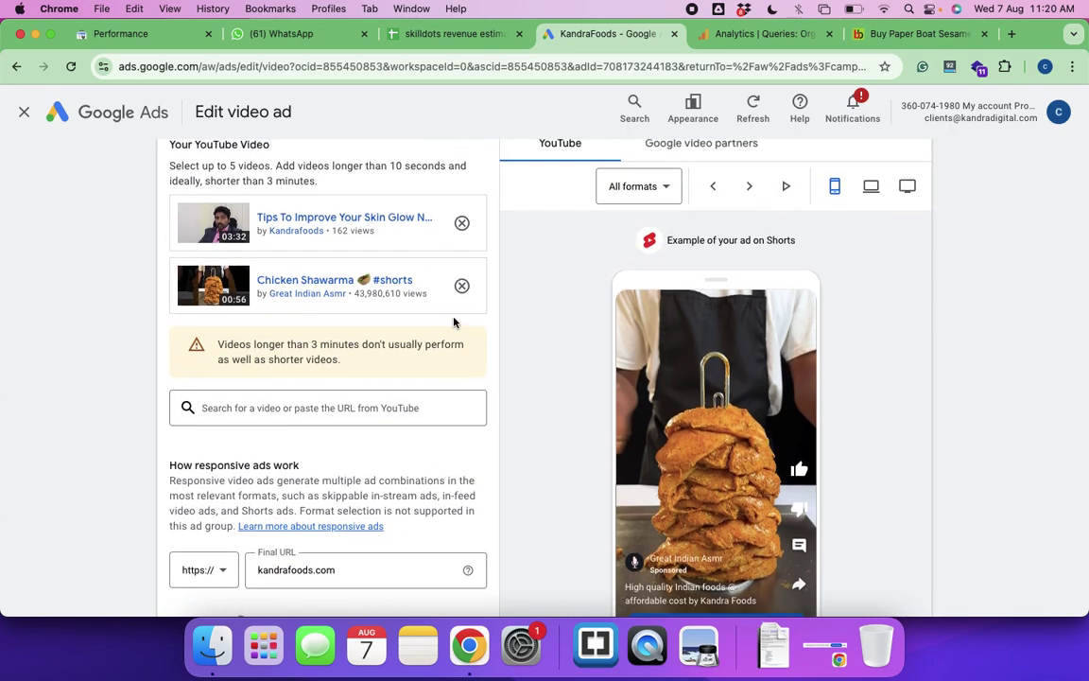
pyautogui.click(461, 286)
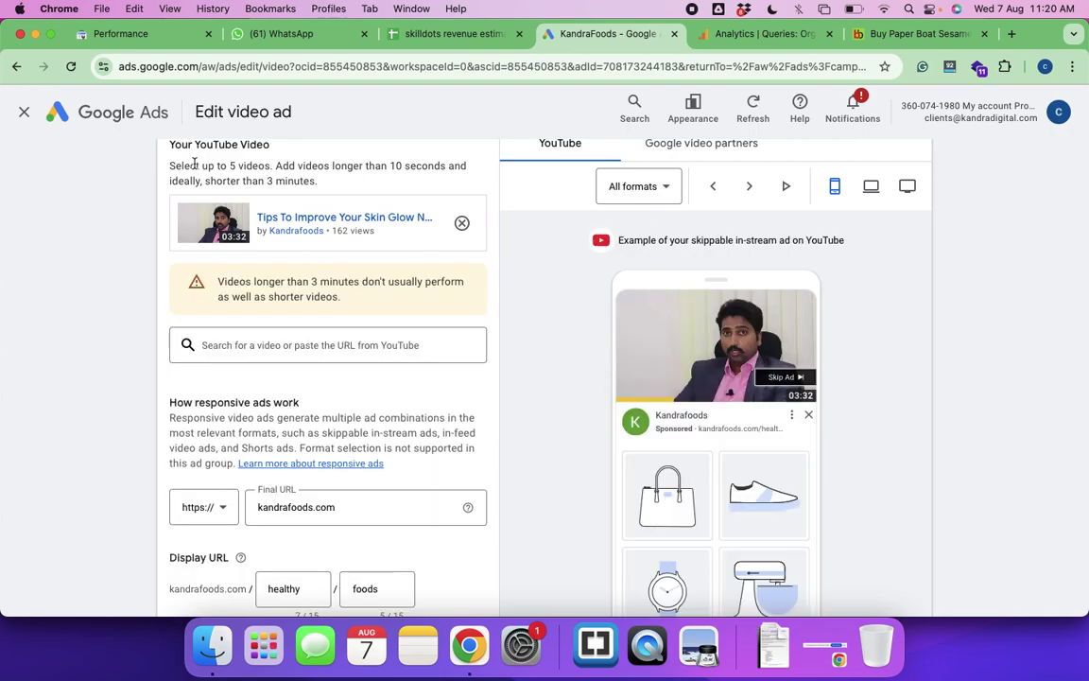
pyautogui.click(24, 111)
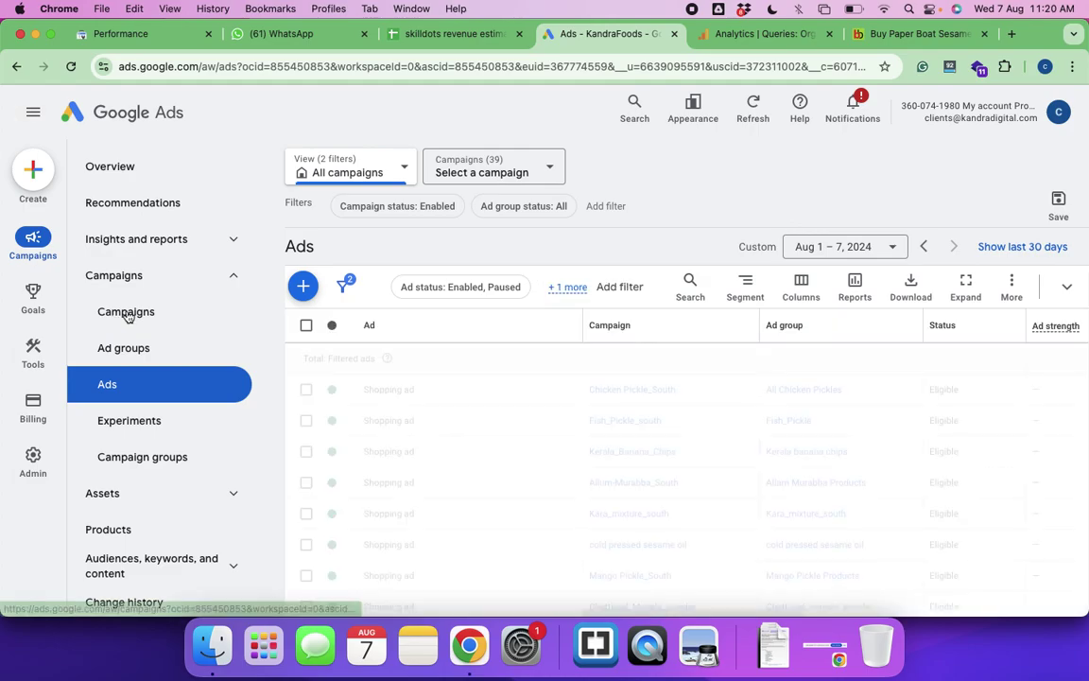
# Find the Video Conversions - 2024-08-07 campaign in the account's campaigns list and pause it
pyautogui.click(127, 313)
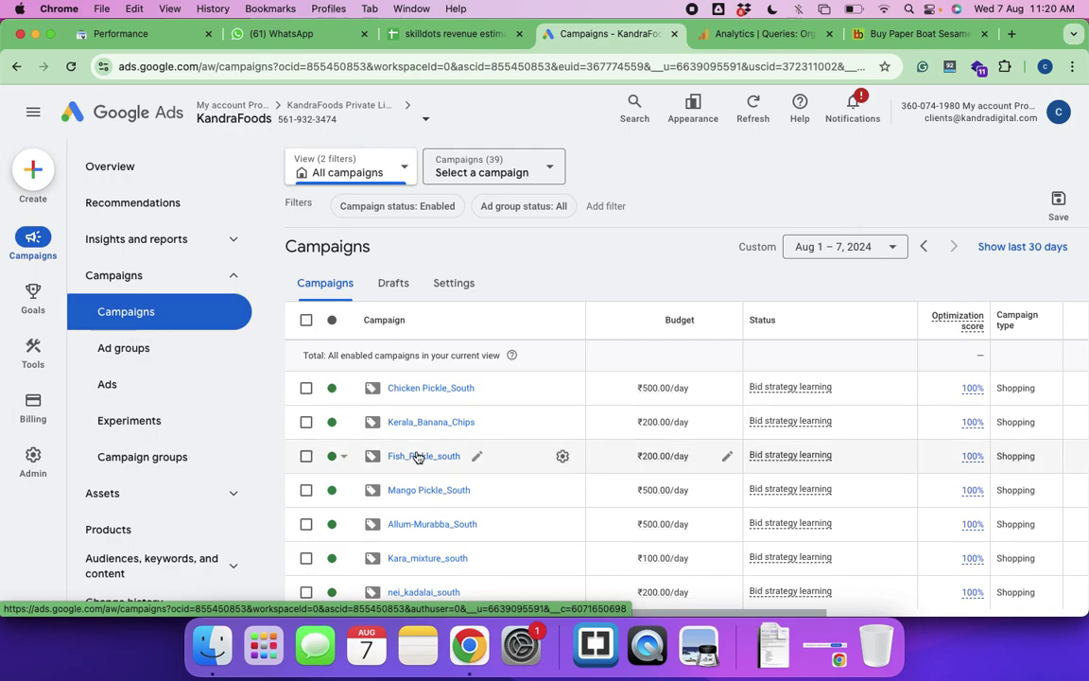
pyautogui.scroll(-5, 418, 458)
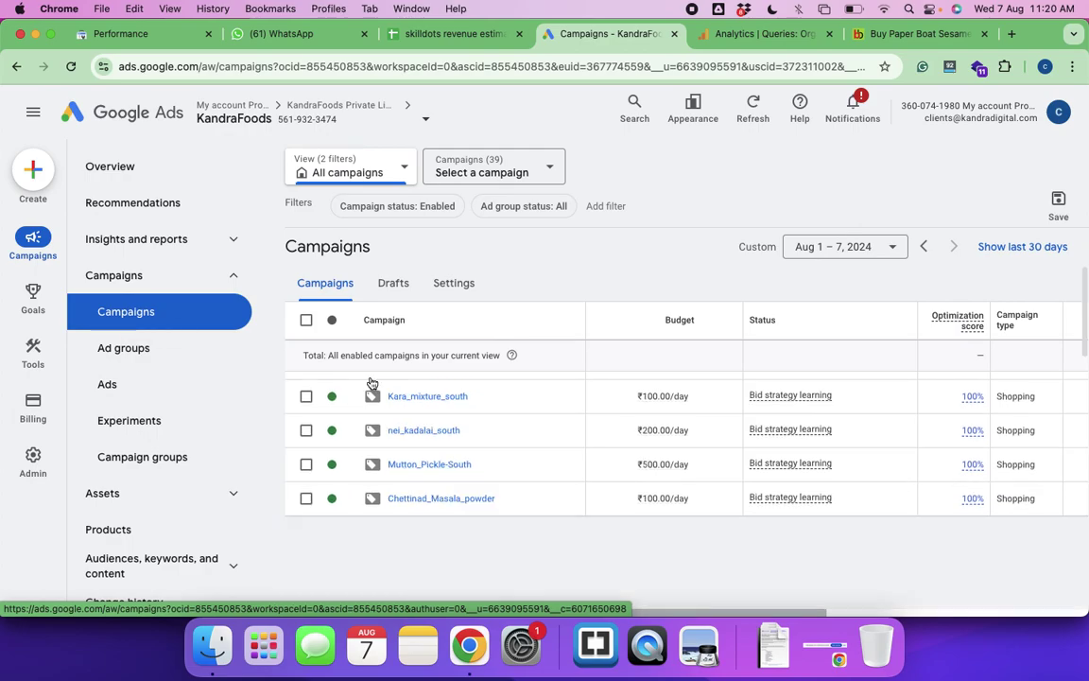
pyautogui.scroll(-3, 374, 505)
pyautogui.scroll(-3, 375, 505)
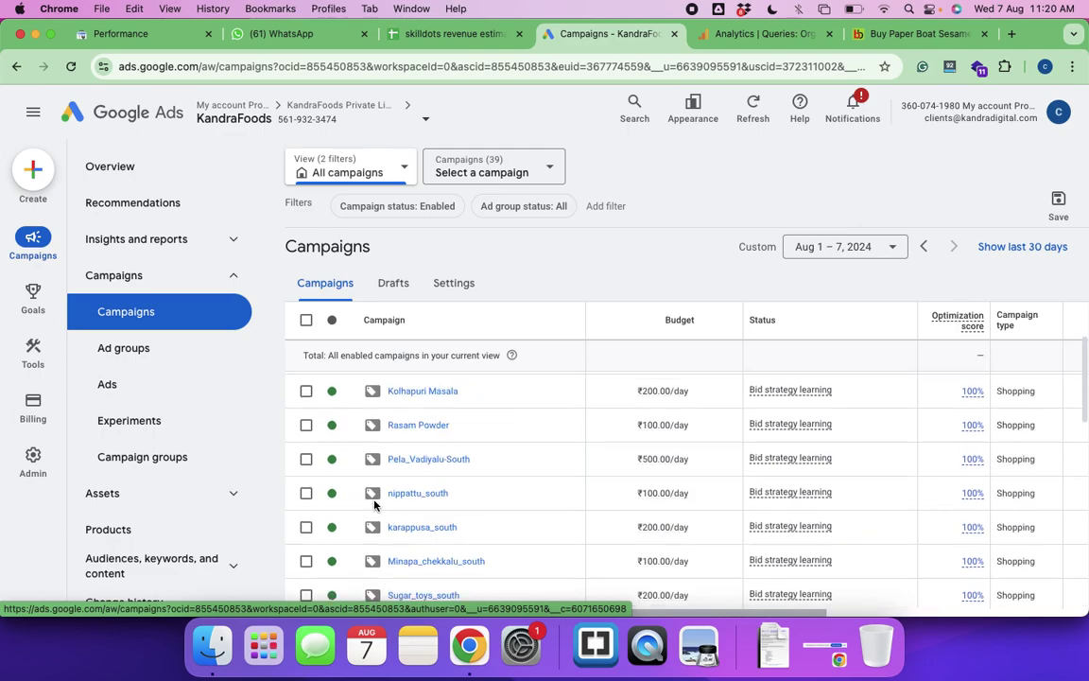
pyautogui.scroll(-2, 374, 505)
pyautogui.scroll(-10, 374, 505)
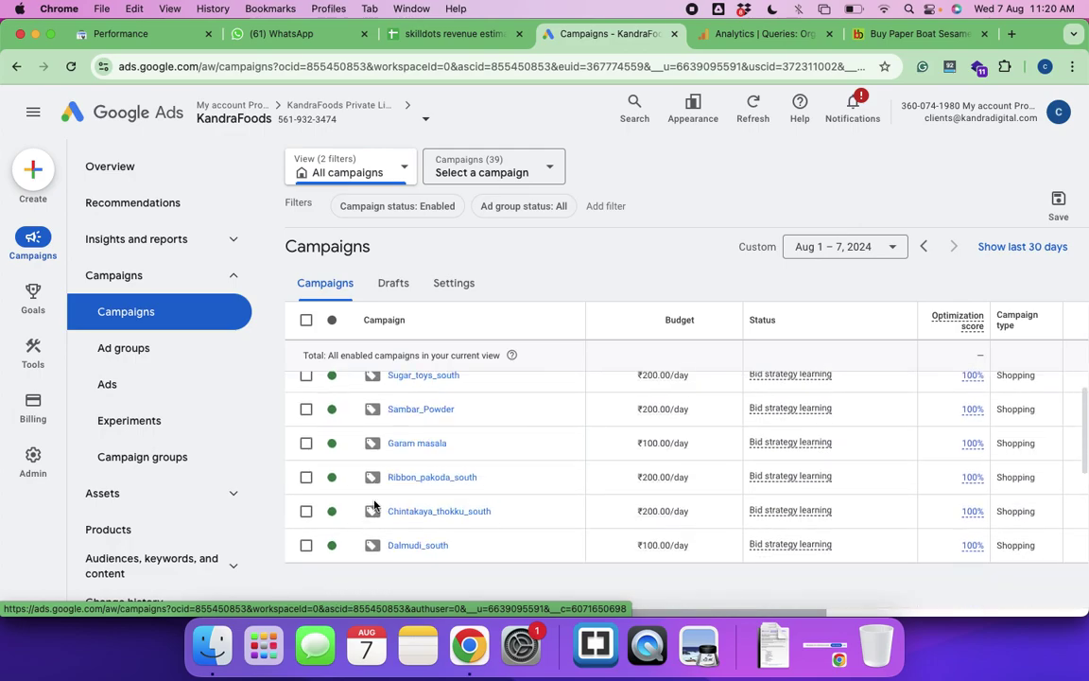
pyautogui.scroll(-3, 374, 504)
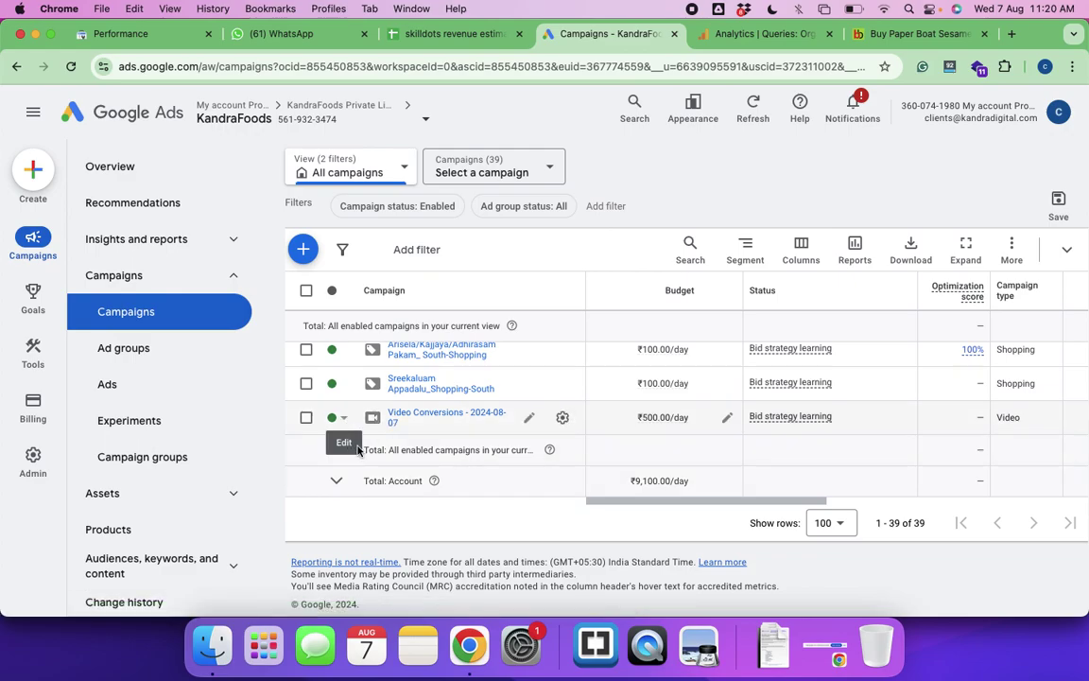
pyautogui.click(342, 417)
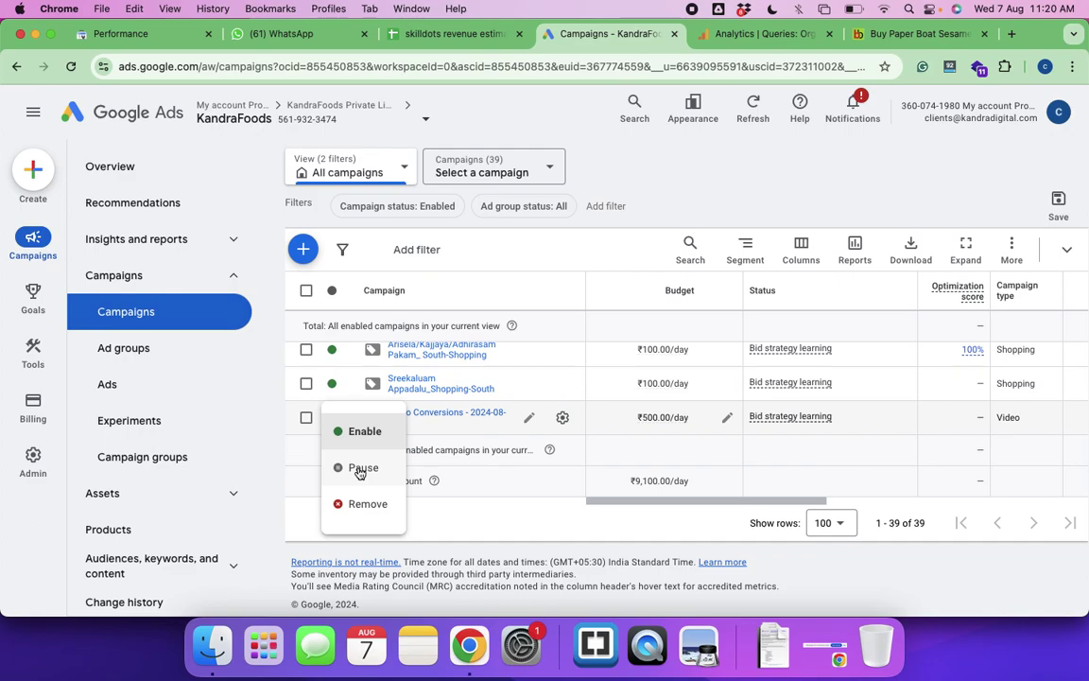
pyautogui.click(360, 469)
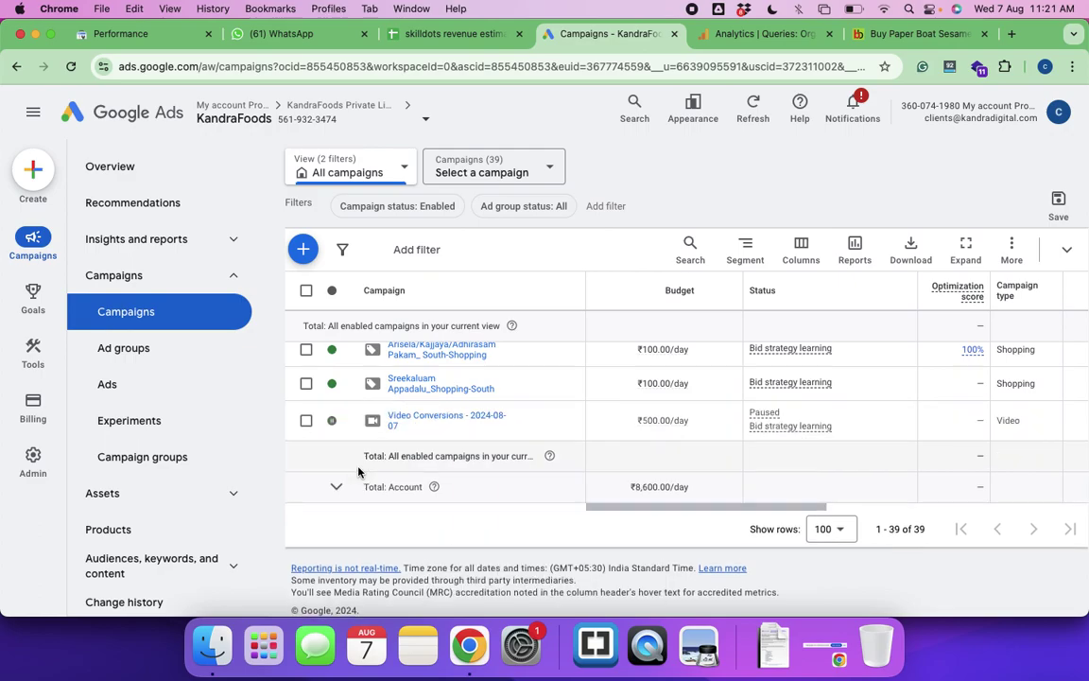
pyautogui.scroll(3, 464, 429)
pyautogui.scroll(10, 464, 429)
pyautogui.scroll(10, 464, 430)
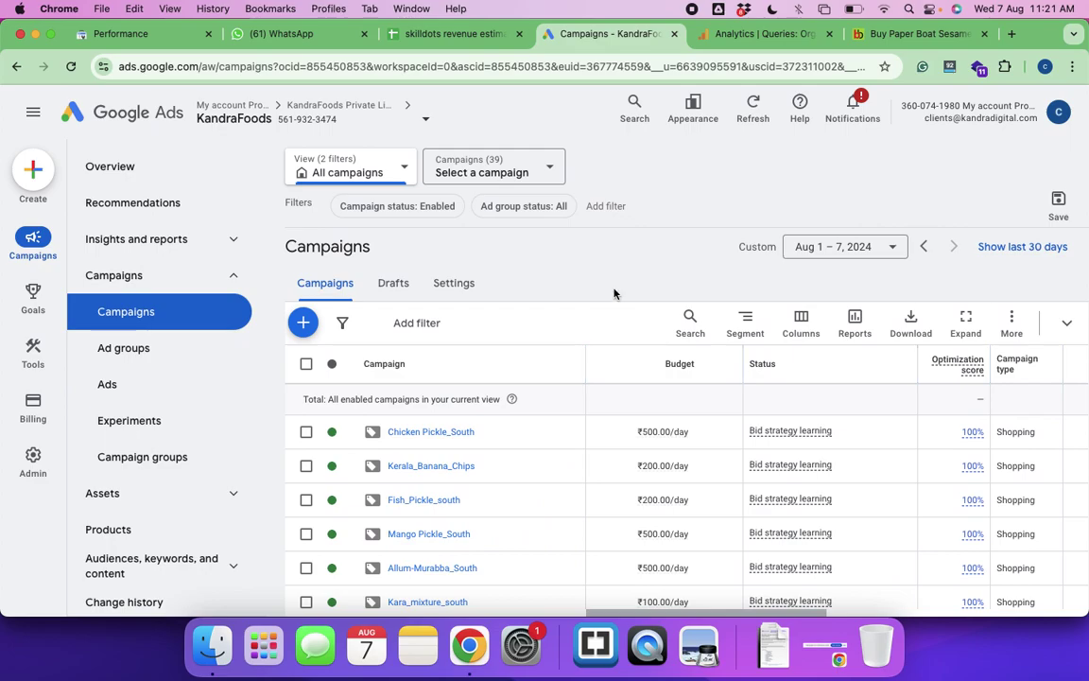
# Switch to the DM Training CLass Notes document and shorten the "Launching The Video Campaign On Google ads platform" paragraph to start with "The ads will be served"
pyautogui.press('super+grave')
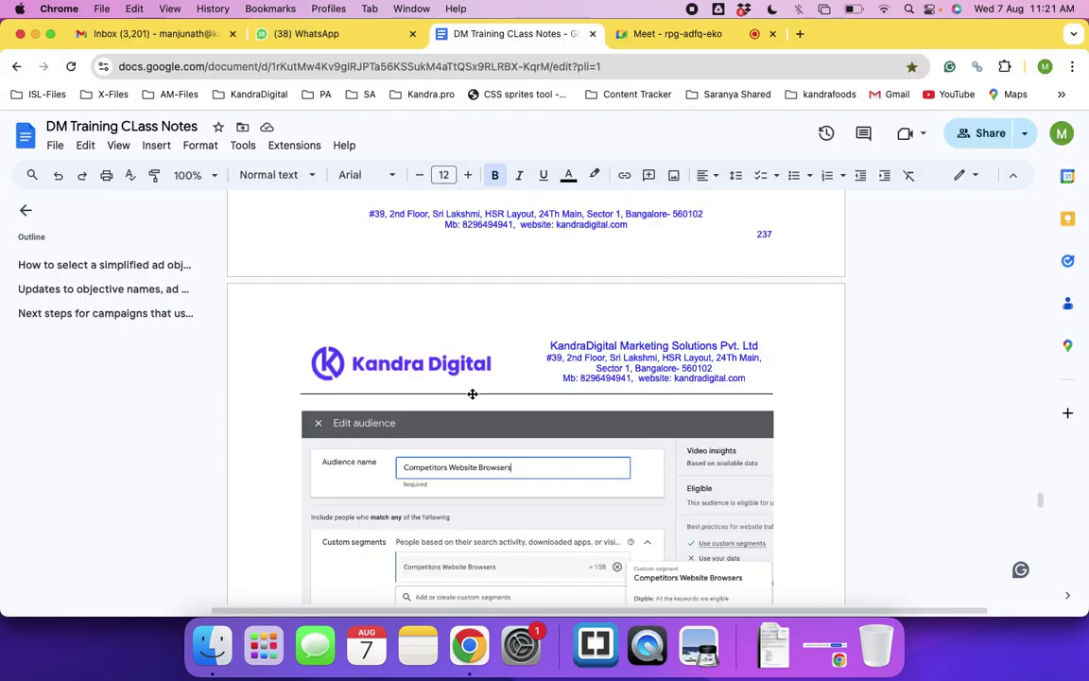
pyautogui.scroll(15, 471, 392)
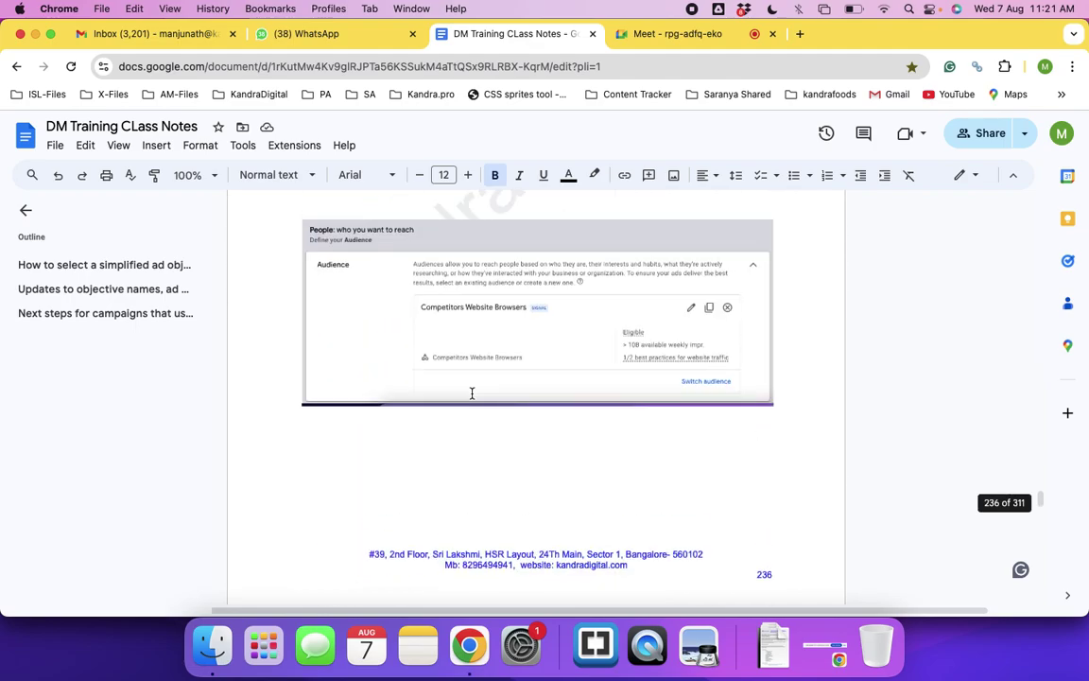
pyautogui.scroll(3, 472, 392)
pyautogui.scroll(-1, 472, 392)
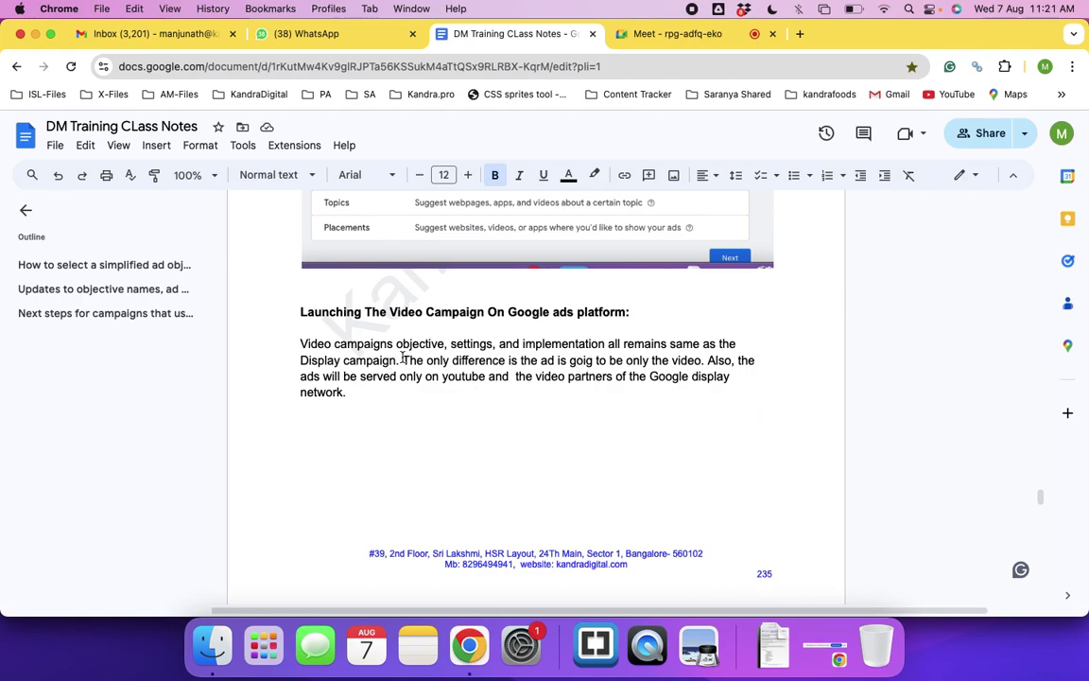
pyautogui.moveTo(401, 360); pyautogui.dragTo(401, 388)
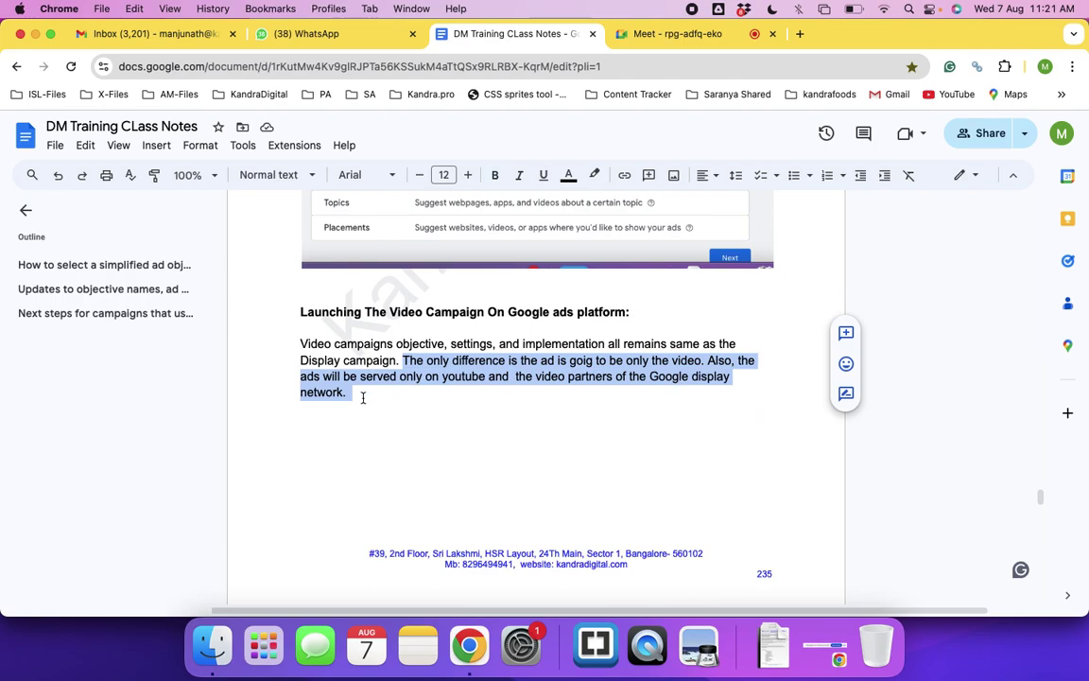
pyautogui.click(362, 398)
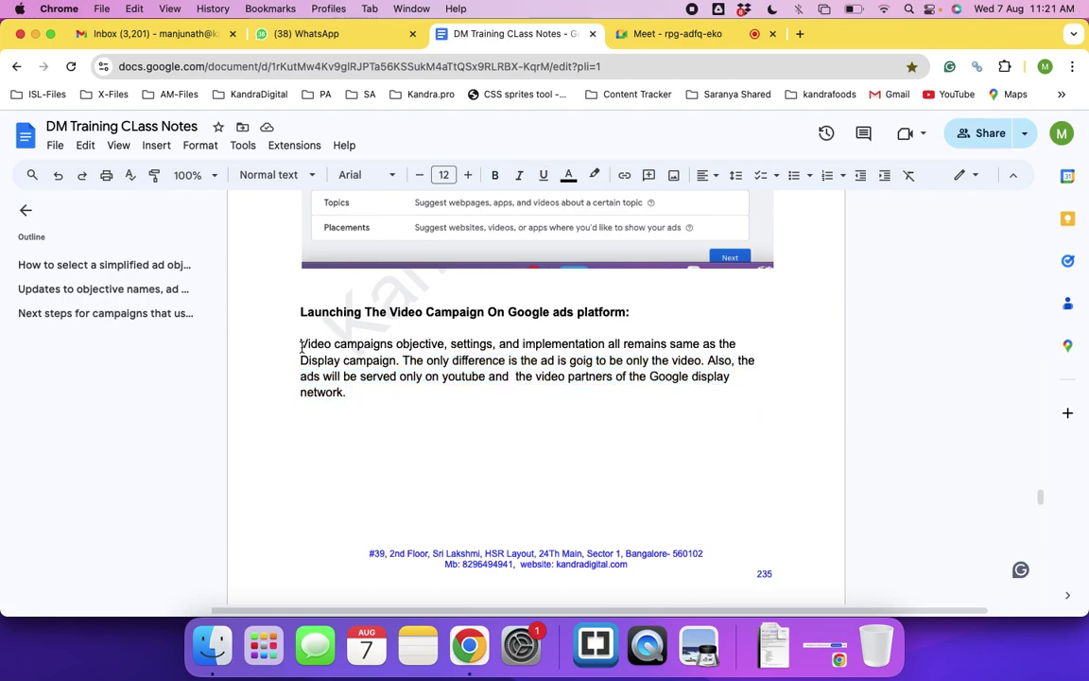
pyautogui.moveTo(301, 344); pyautogui.dragTo(395, 345)
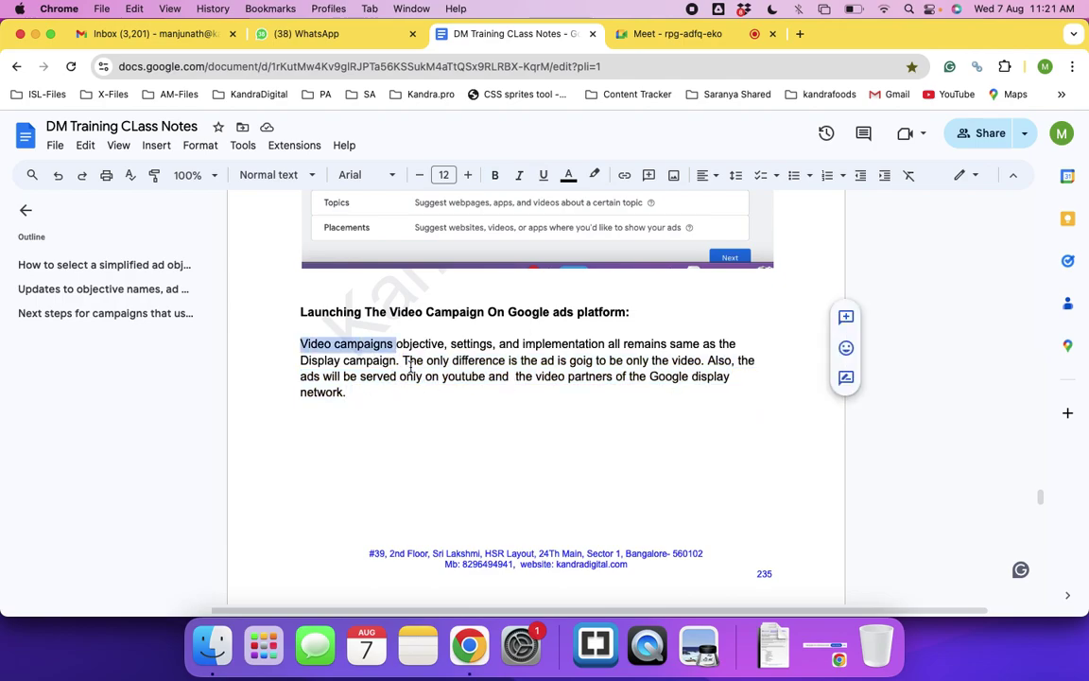
pyautogui.click(400, 365)
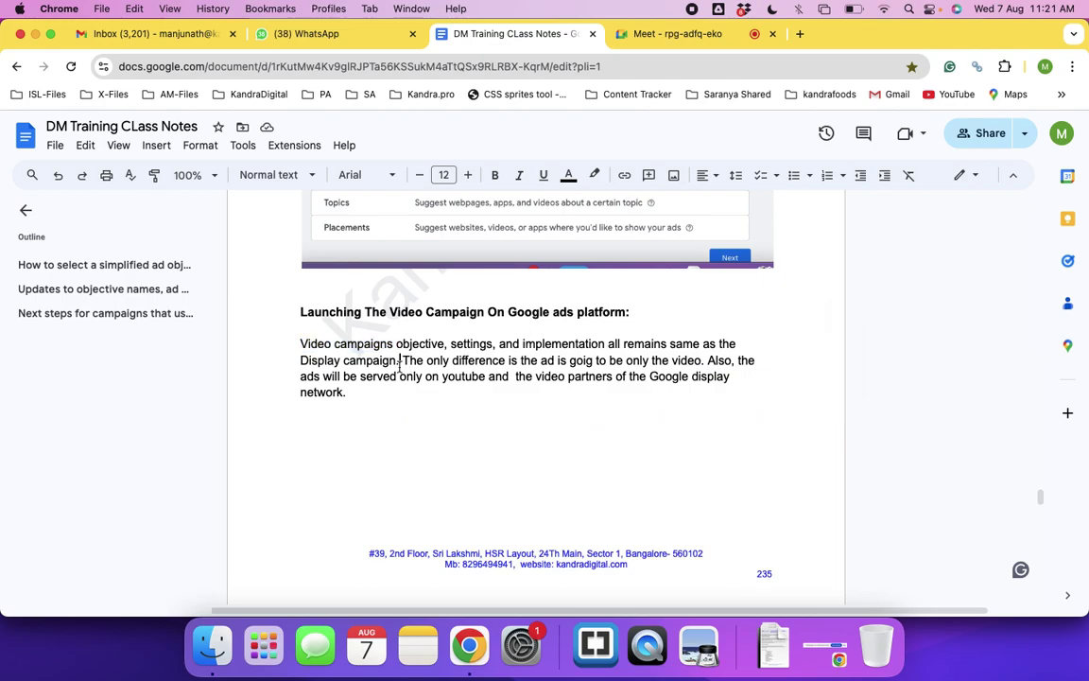
pyautogui.moveTo(300, 344); pyautogui.dragTo(736, 361)
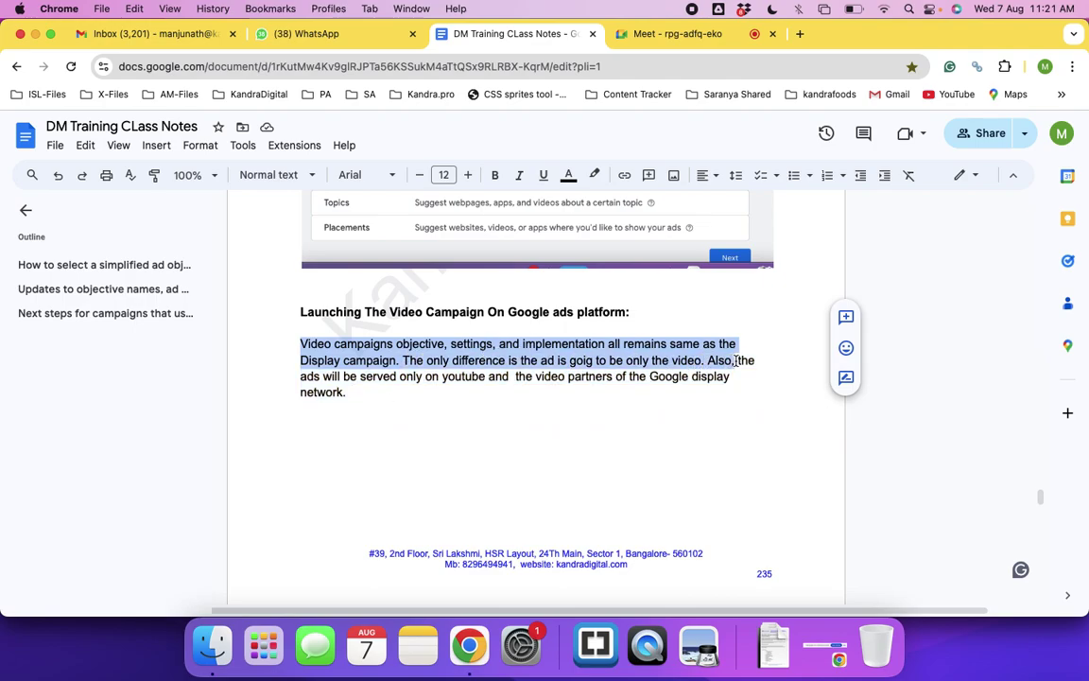
pyautogui.press('BackSpace')
pyautogui.press('Delete')
pyautogui.write('T')
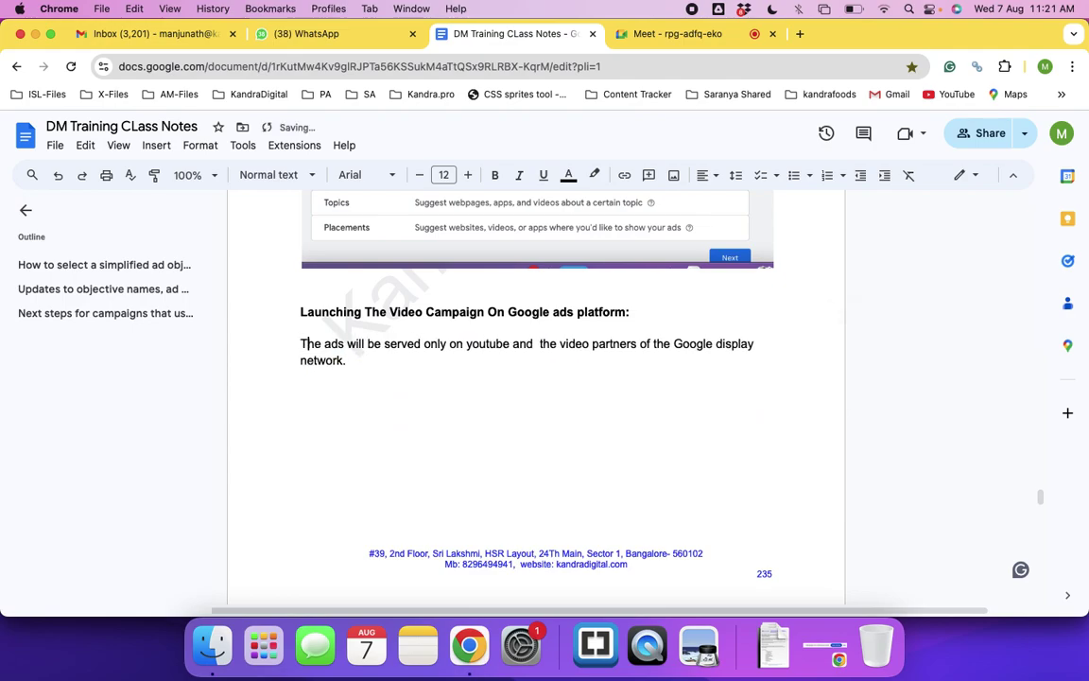
# Add a new line below the video campaign paragraph reading "You can target the users based on the websites"
pyautogui.click(379, 365)
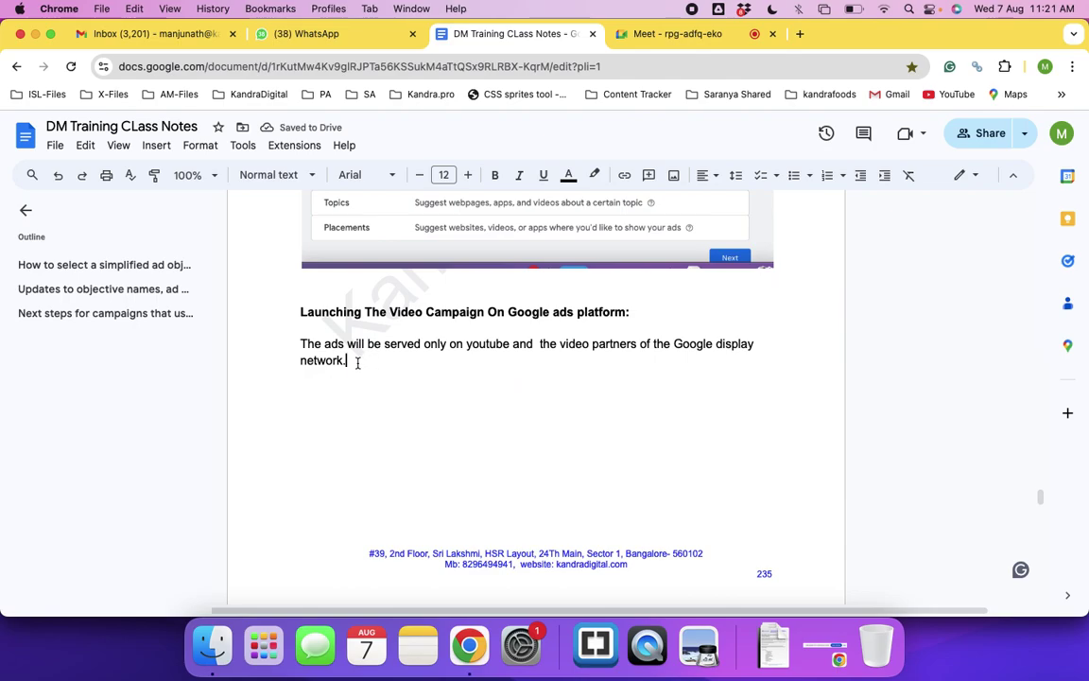
pyautogui.press('Return')
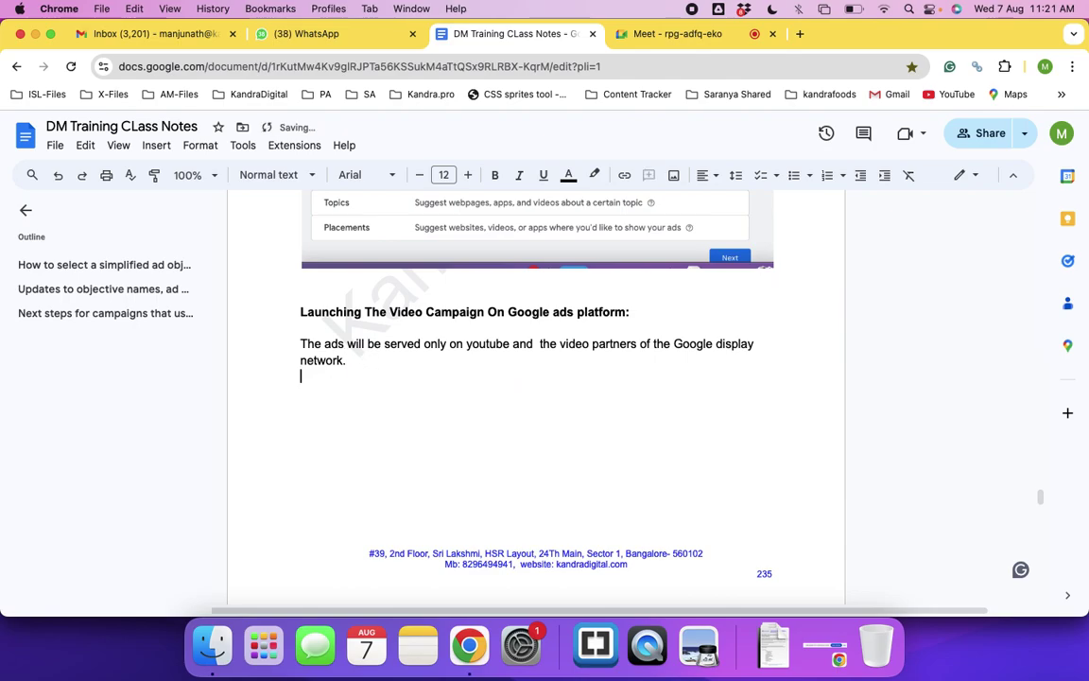
pyautogui.write('You can tar')
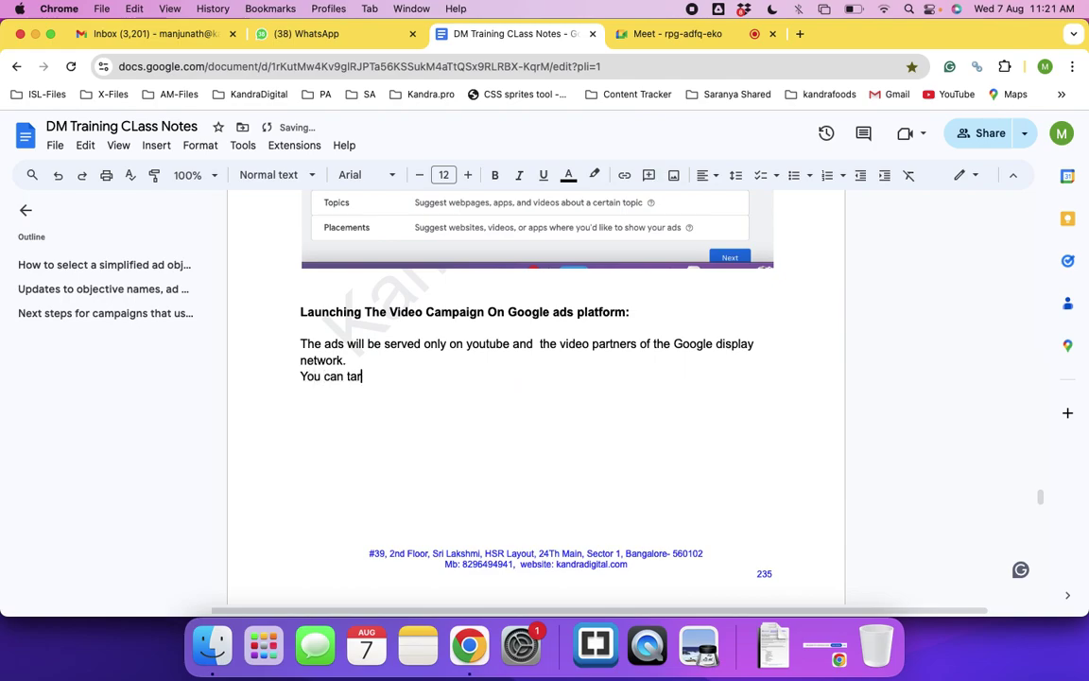
pyautogui.write('get the users based on t')
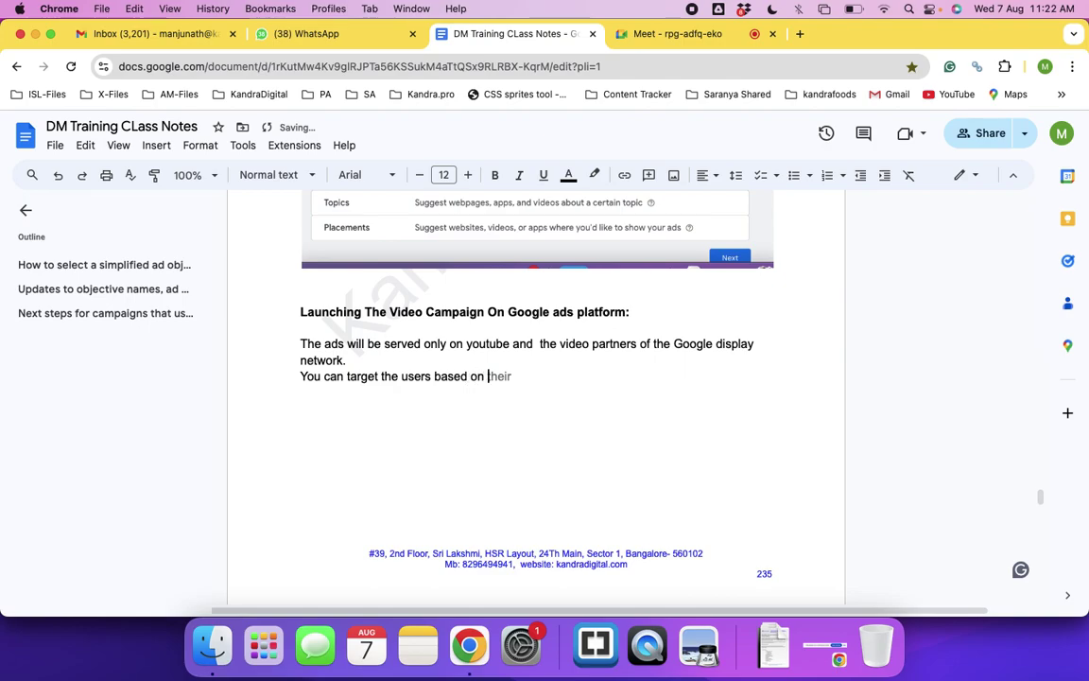
pyautogui.write('he websites')
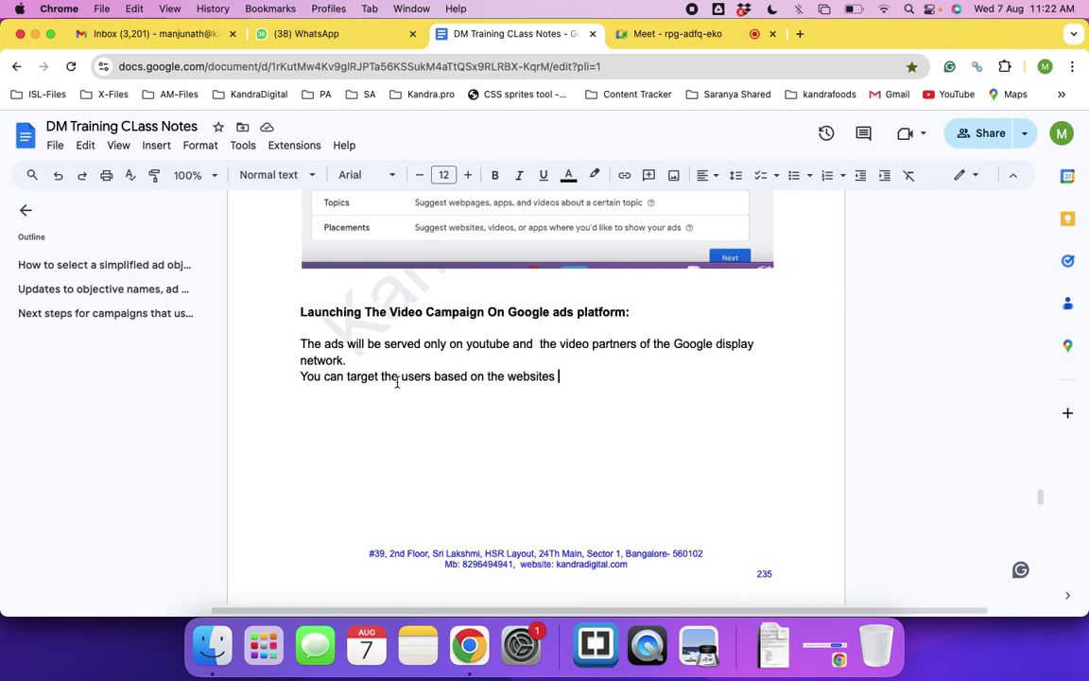
# Return to Google Ads, open the Audiences page for all campaigns and examine its audience performance, segments and demographics sections
pyautogui.press('super+Tab')
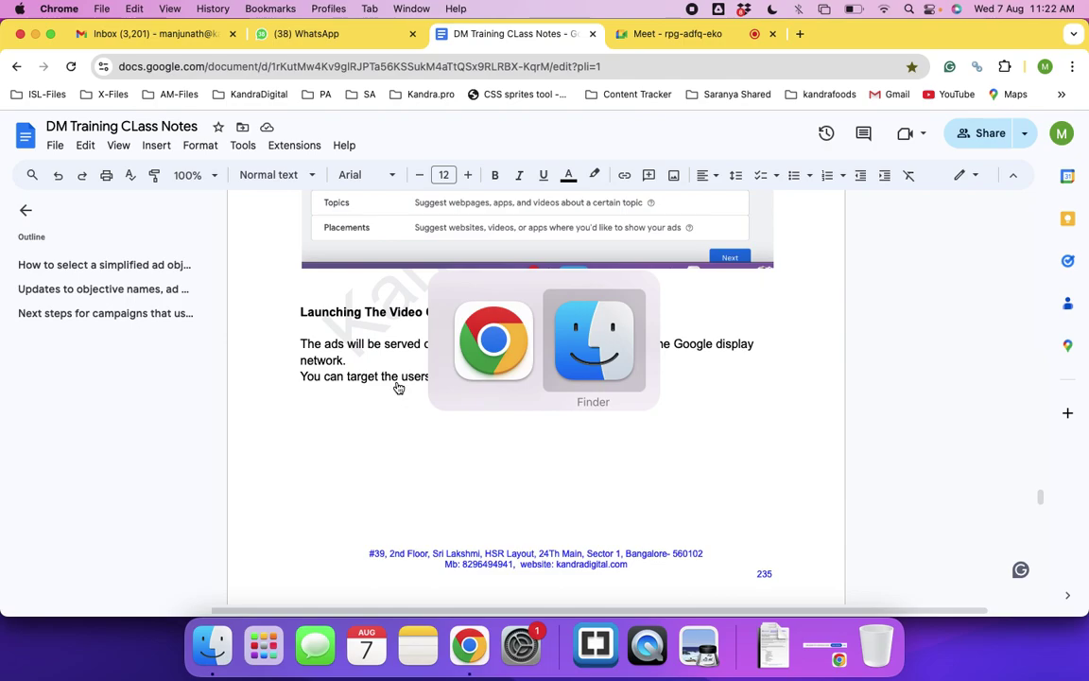
pyautogui.press('super+Tab')
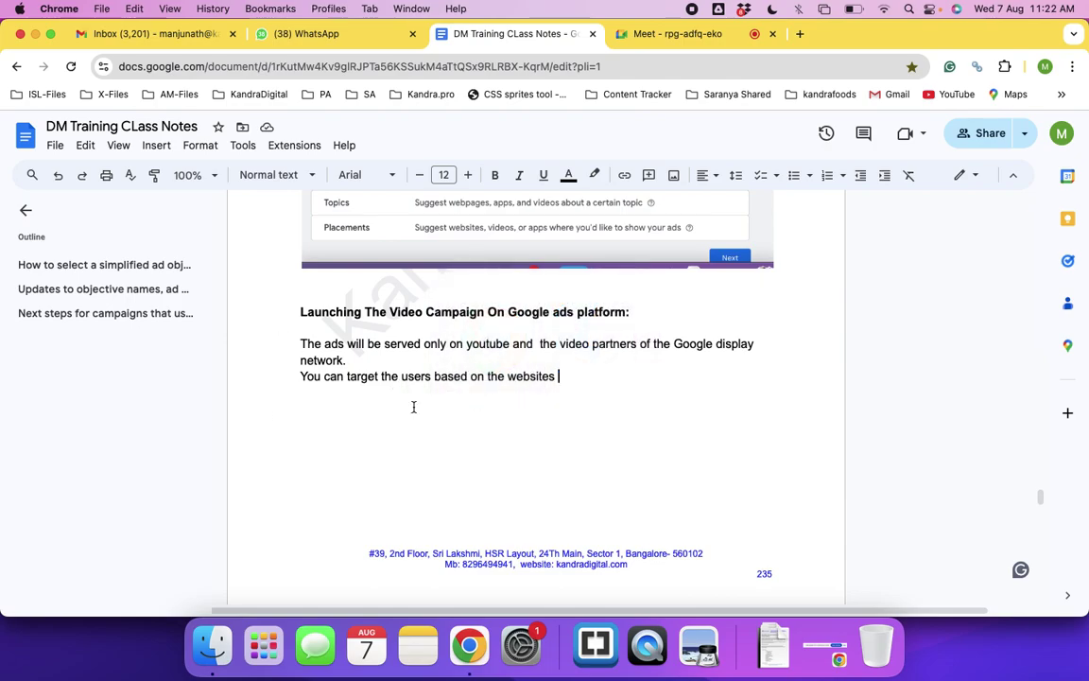
pyautogui.press('super+grave')
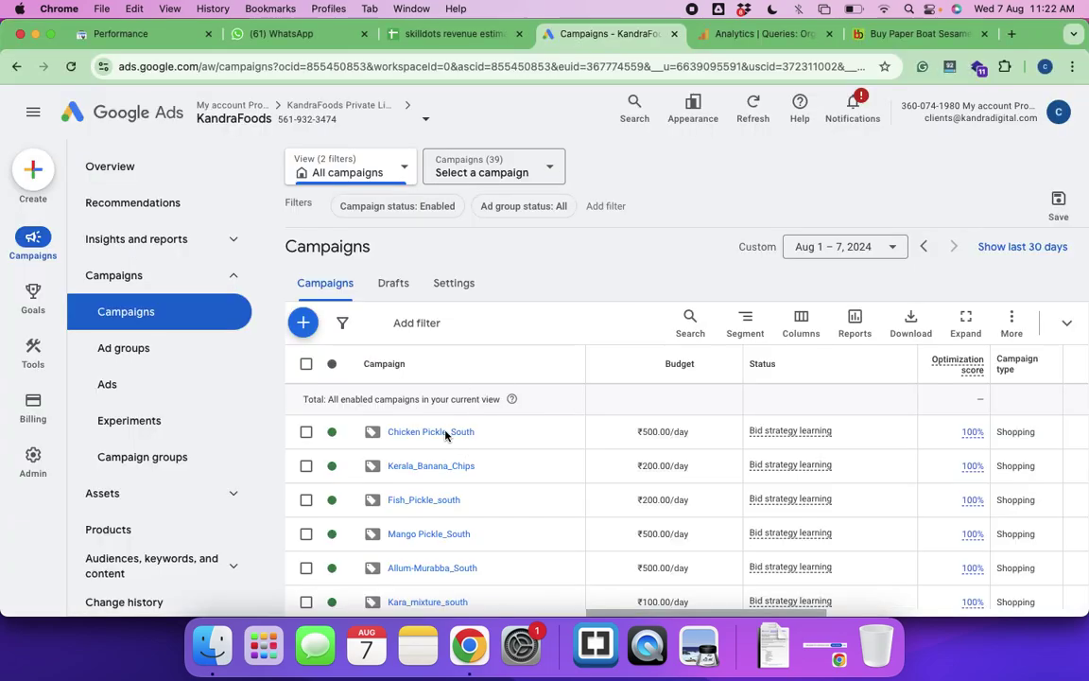
pyautogui.scroll(-1, 142, 510)
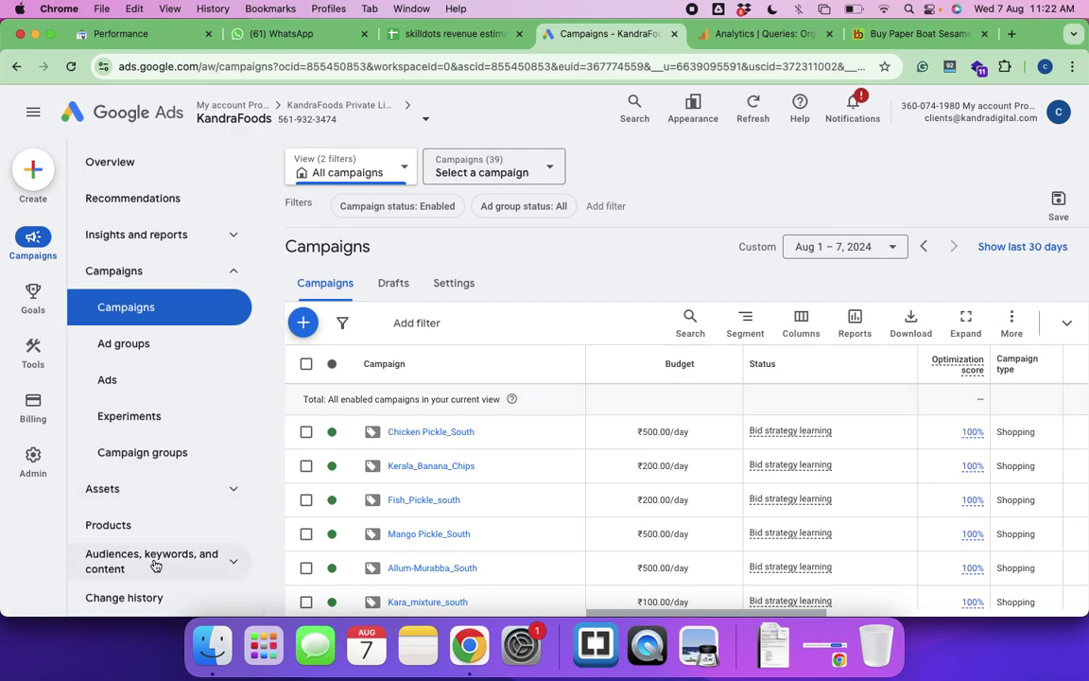
pyautogui.click(156, 565)
pyautogui.scroll(-5, 195, 493)
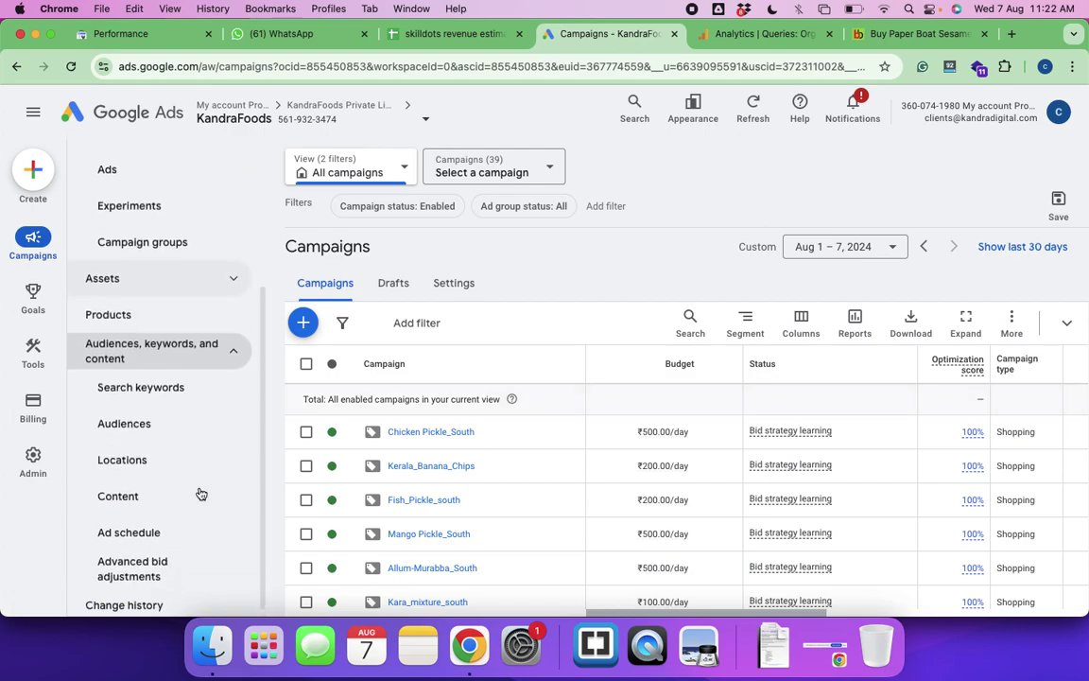
pyautogui.click(149, 423)
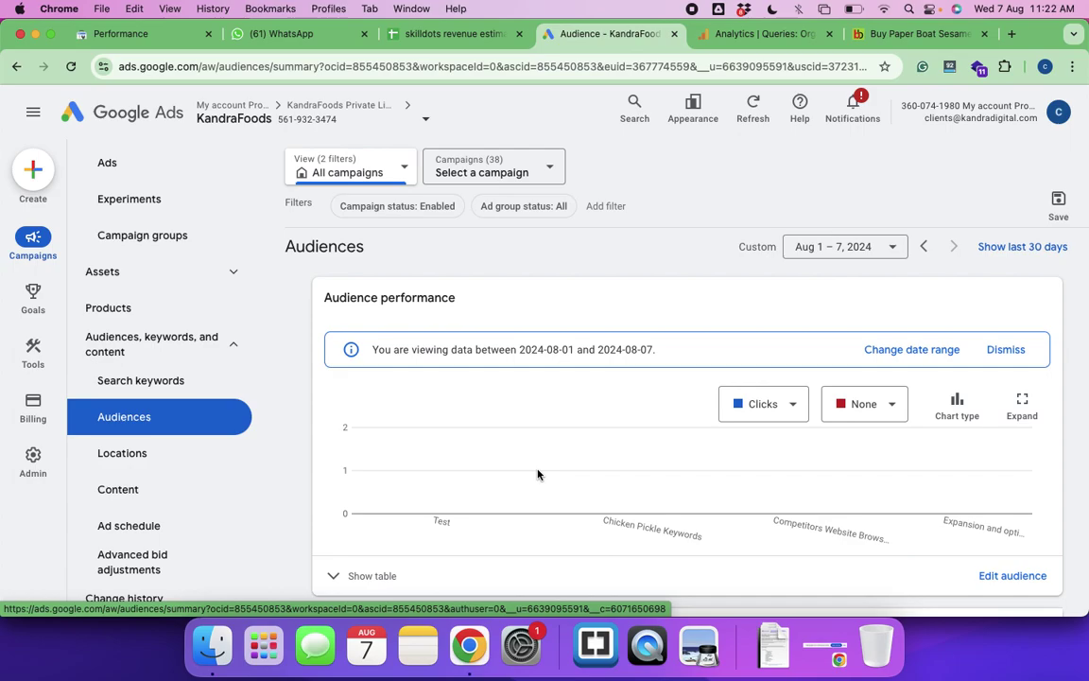
pyautogui.scroll(-5, 538, 474)
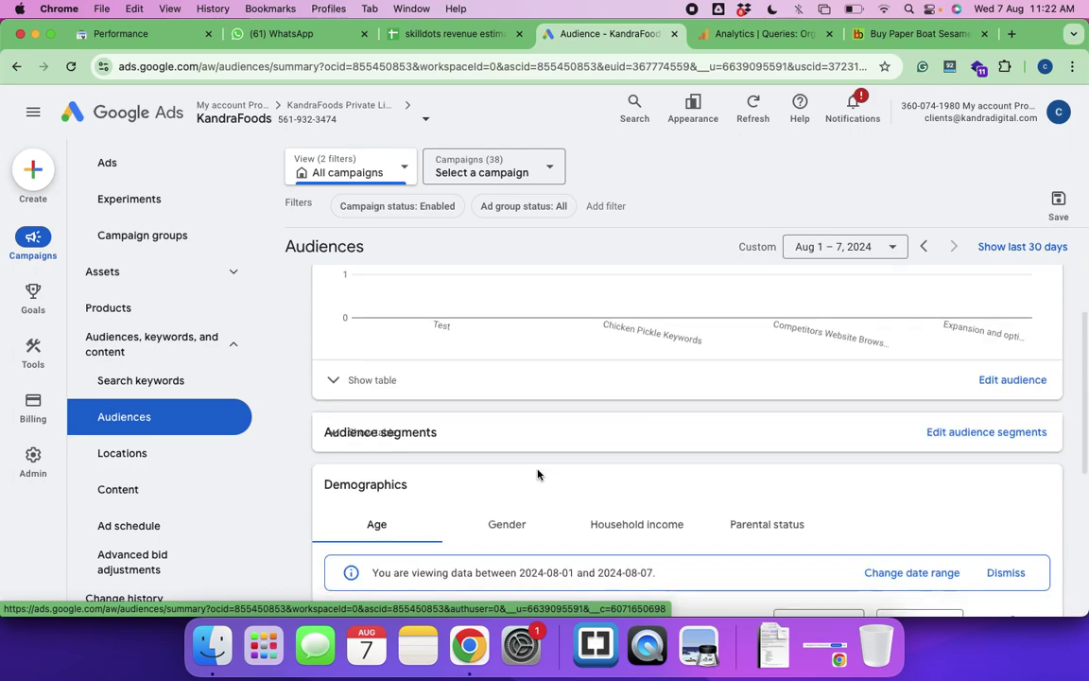
pyautogui.scroll(2, 538, 475)
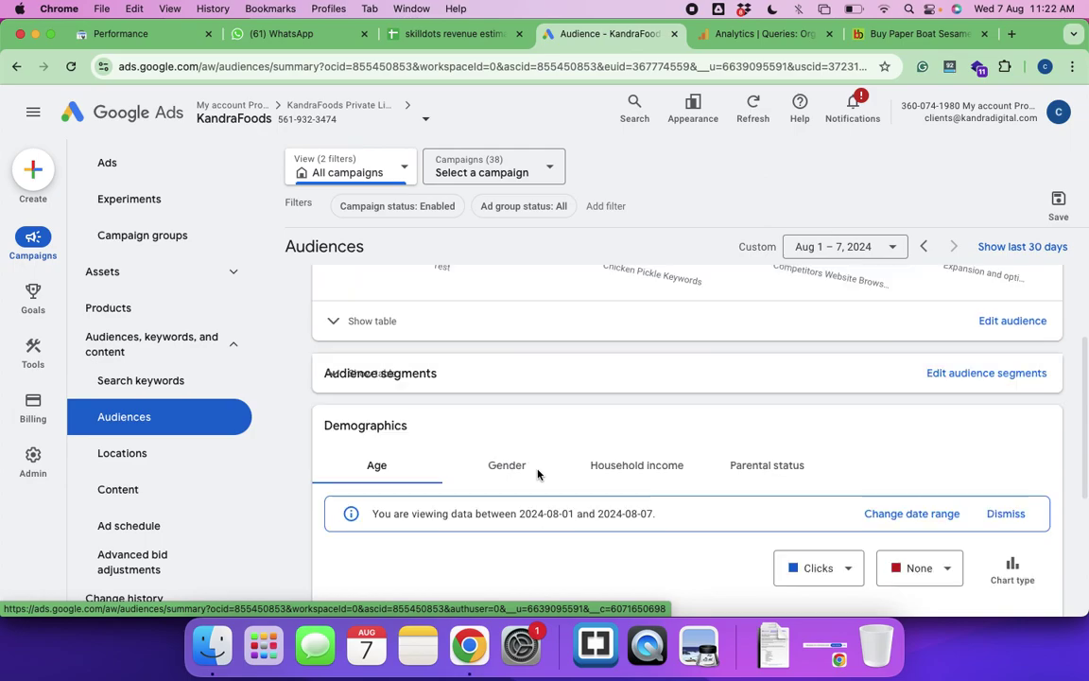
# Browse the account's planning and shared library tools, and open Data manager to examine its connected and featured products
pyautogui.scroll(1, 539, 475)
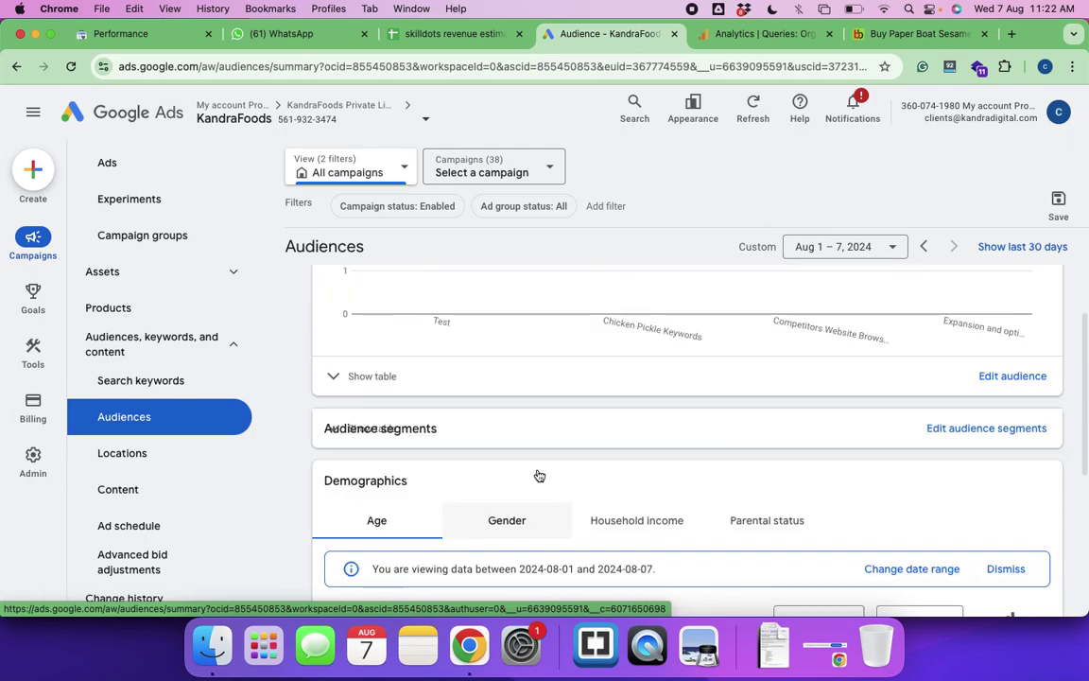
pyautogui.scroll(4, 539, 475)
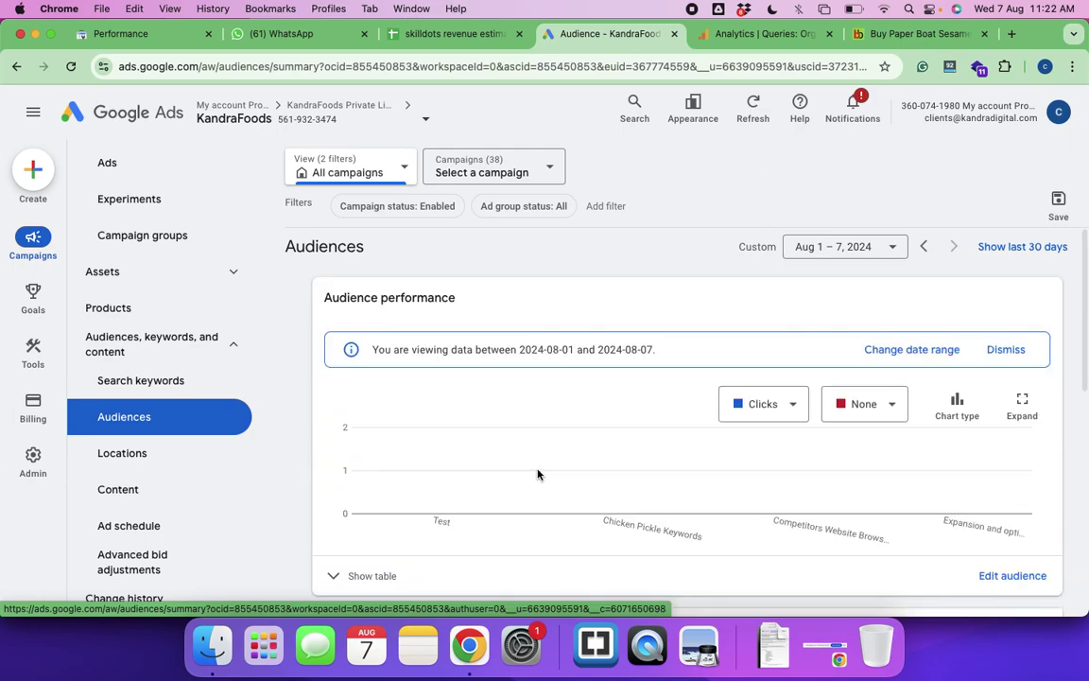
pyautogui.scroll(2, 538, 474)
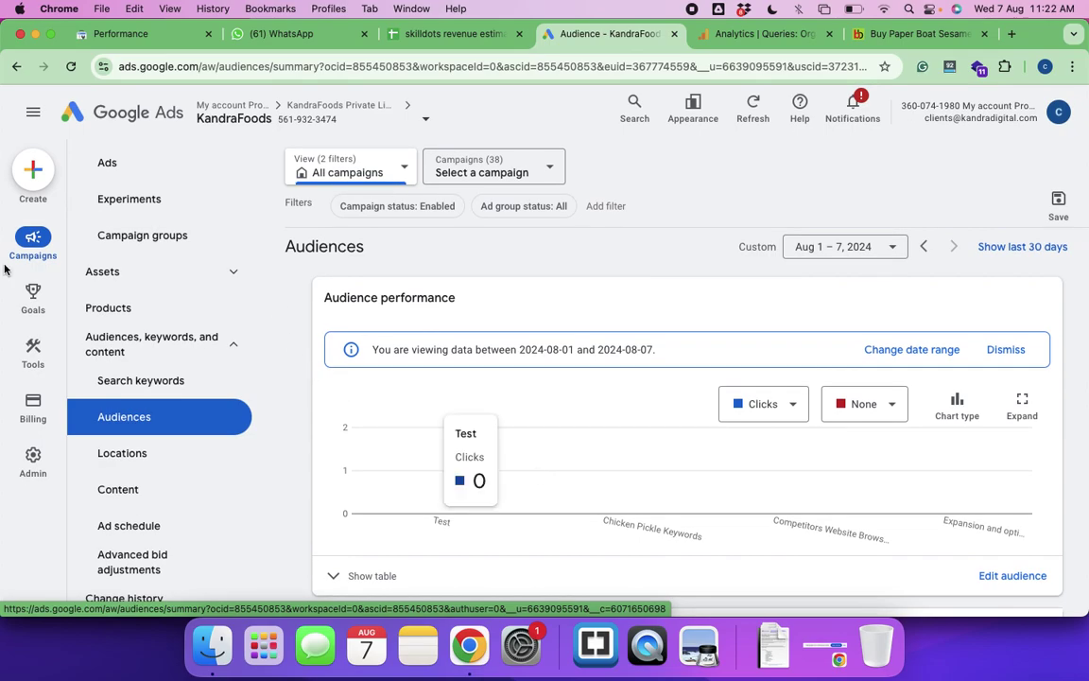
pyautogui.moveTo(57, 346)
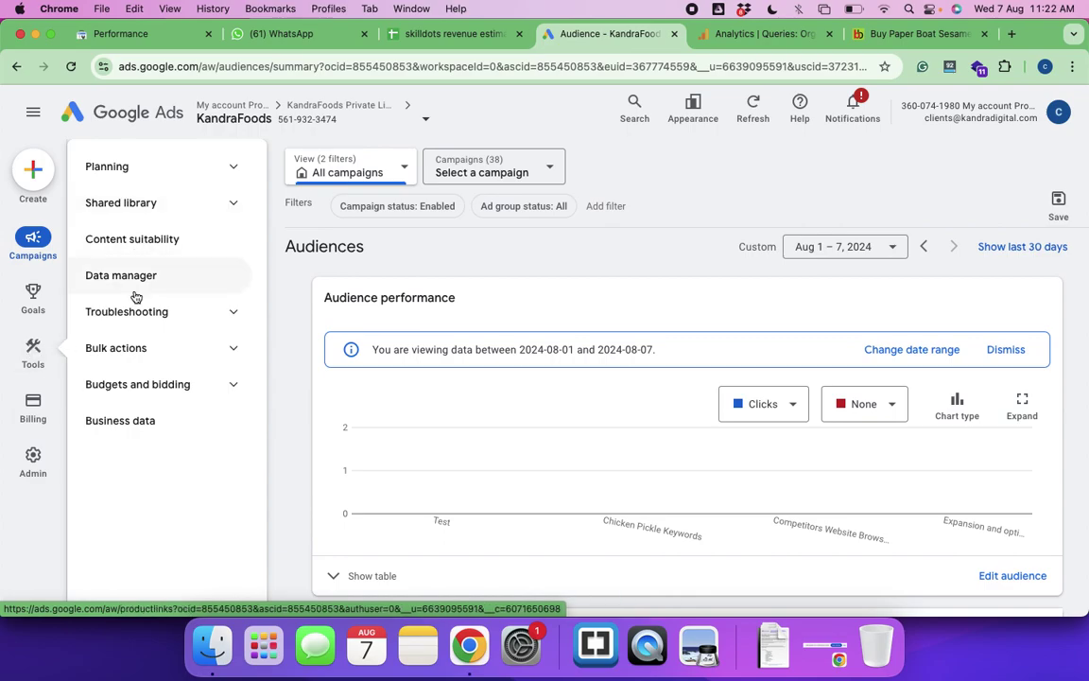
pyautogui.click(229, 171)
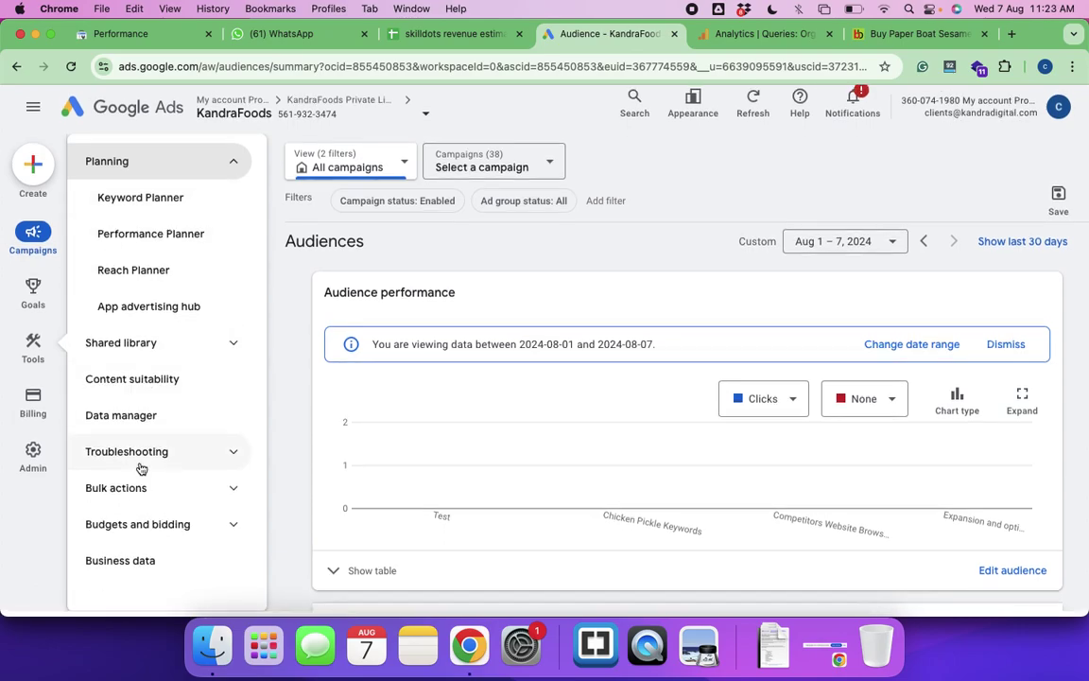
pyautogui.click(232, 350)
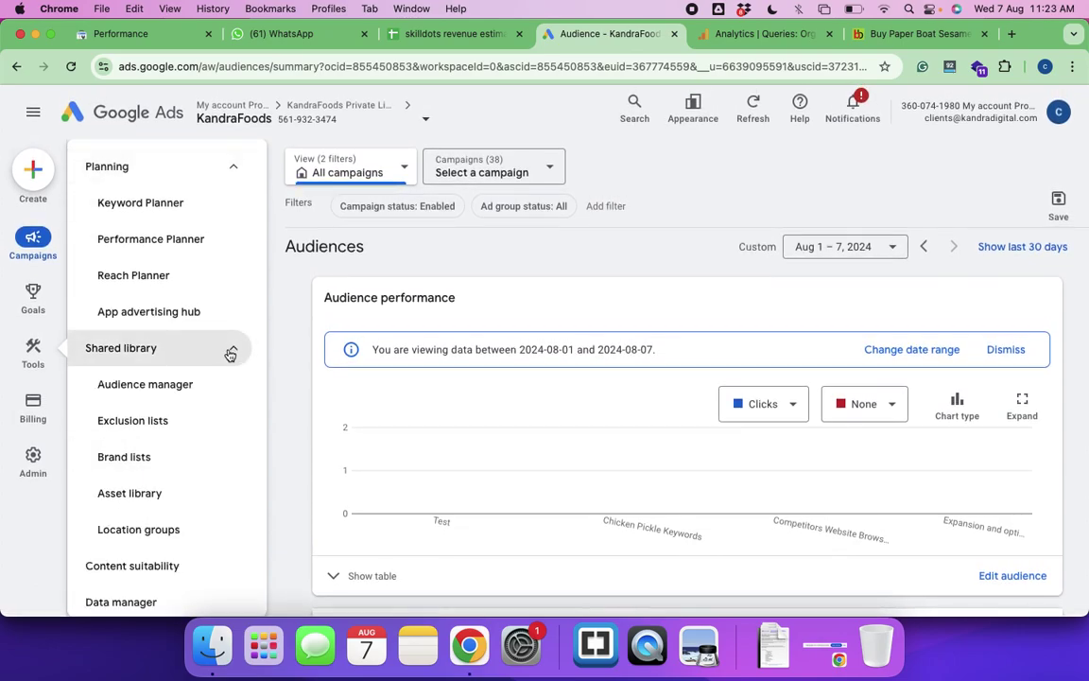
pyautogui.click(231, 168)
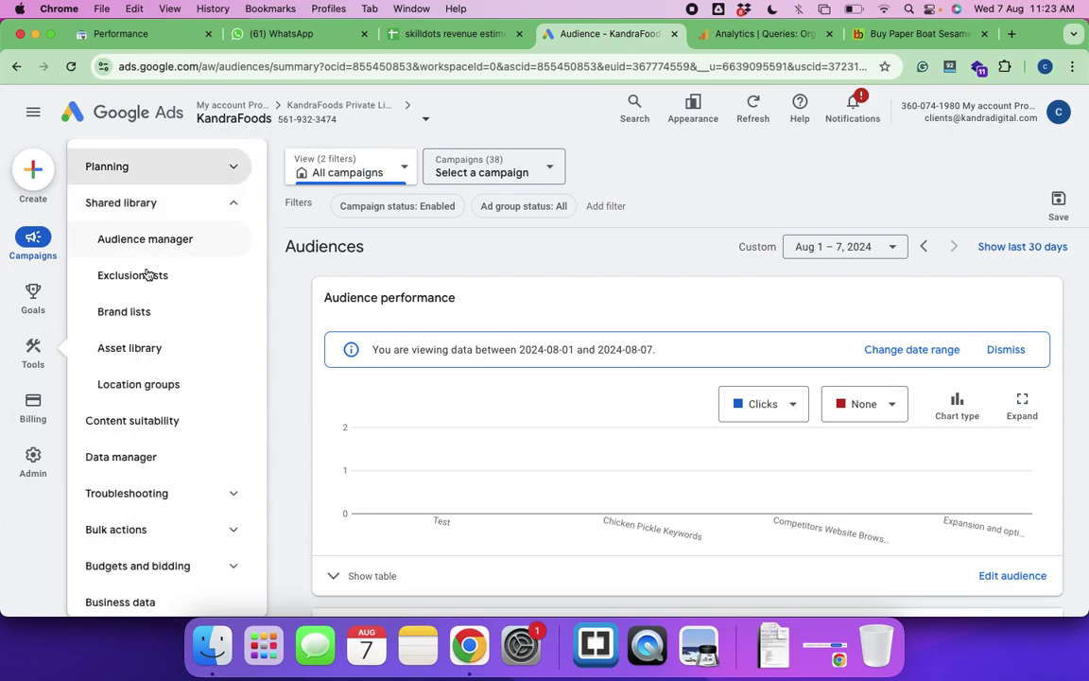
pyautogui.click(235, 204)
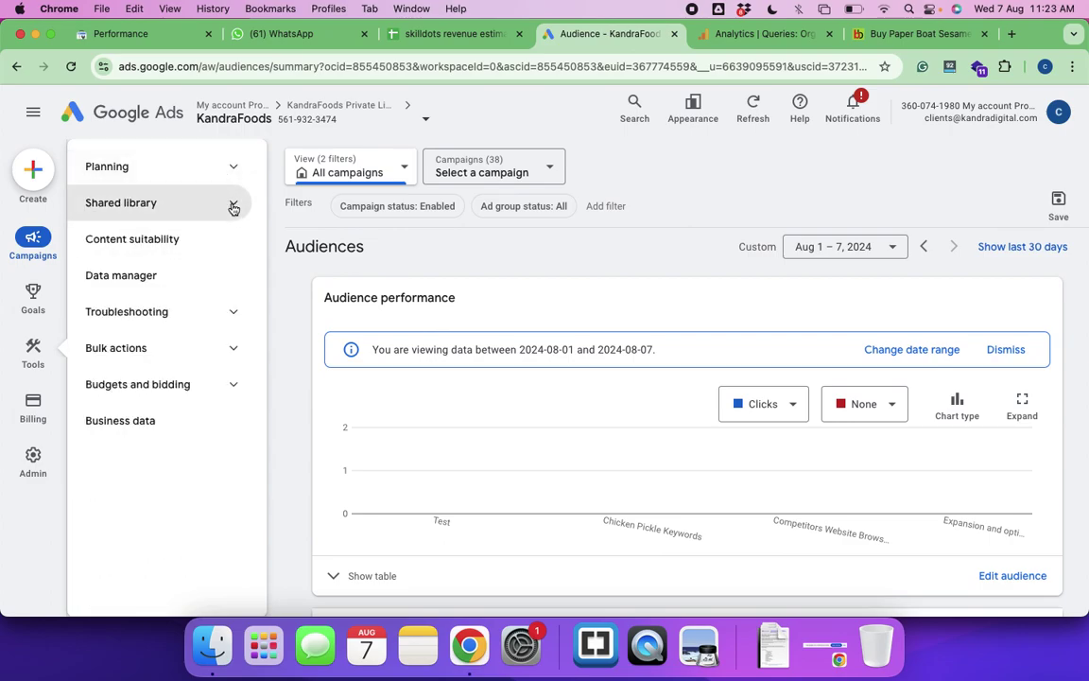
pyautogui.click(167, 284)
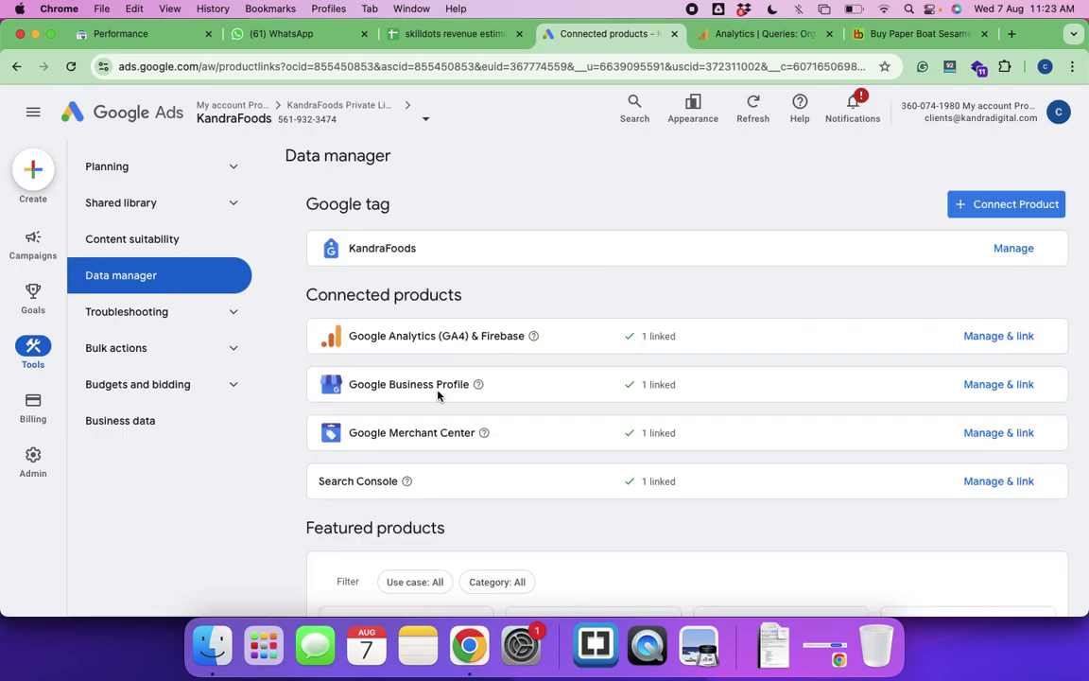
pyautogui.scroll(-5, 438, 393)
pyautogui.scroll(-1, 438, 395)
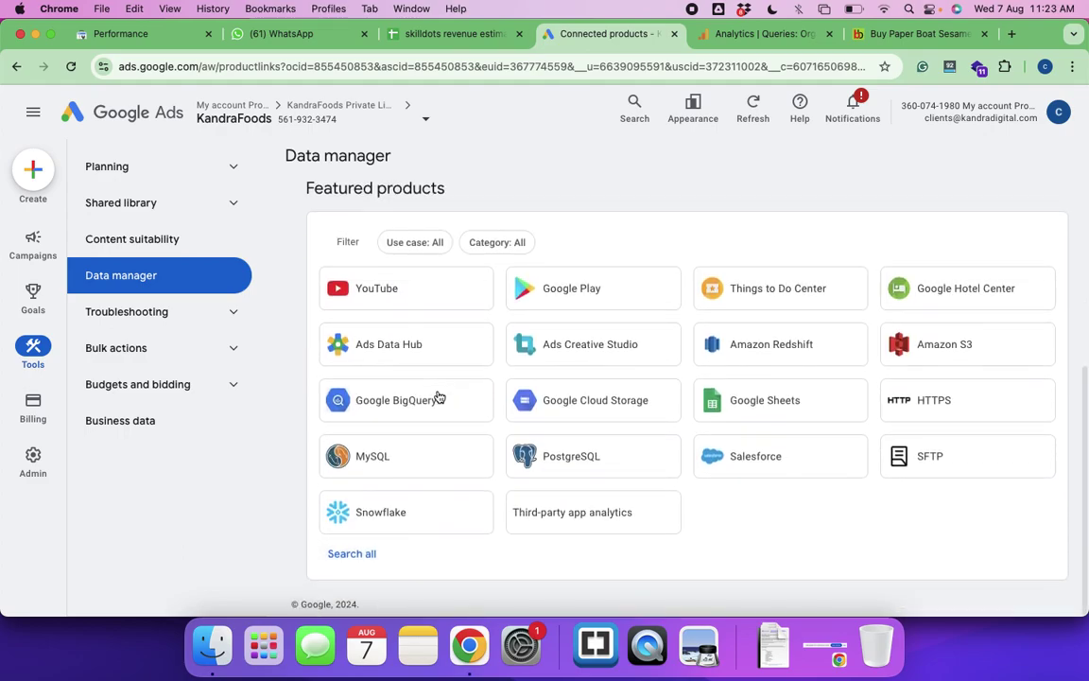
pyautogui.scroll(5, 408, 184)
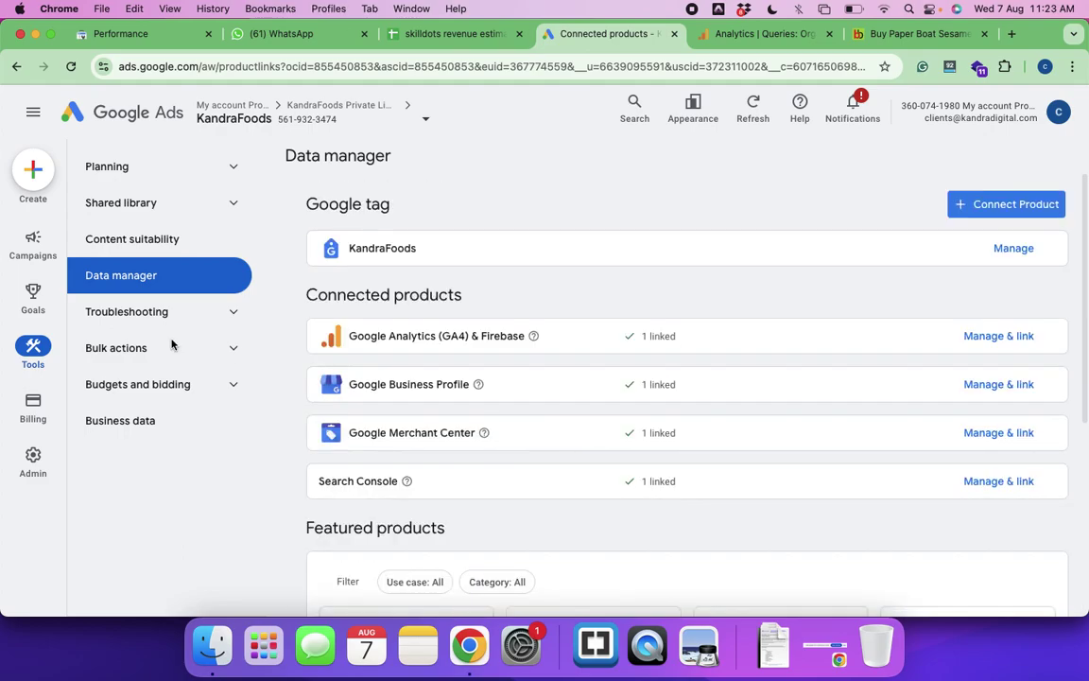
# Find Audience manager among the account's shared library tools and open it
pyautogui.moveTo(33, 244)
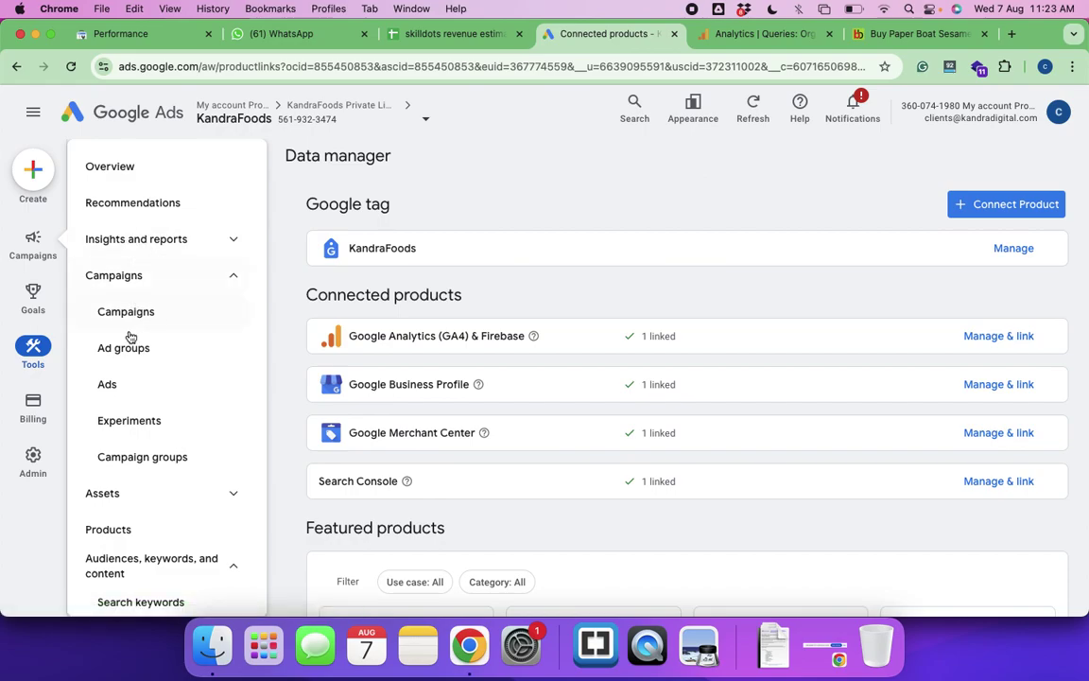
pyautogui.scroll(-3, 153, 523)
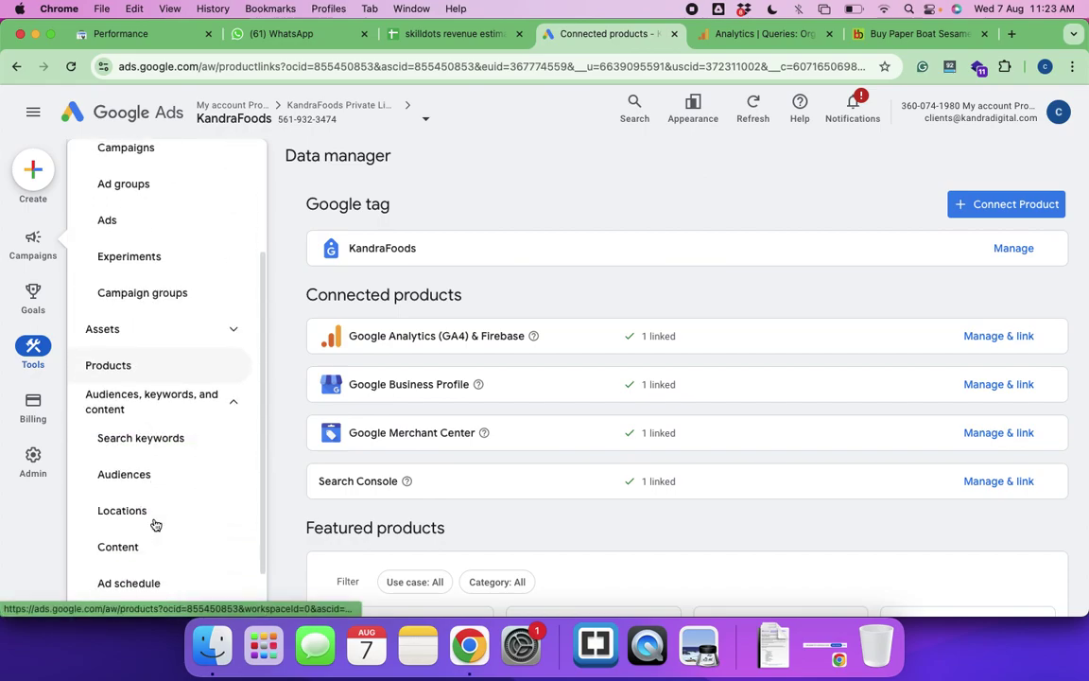
pyautogui.moveTo(33, 348)
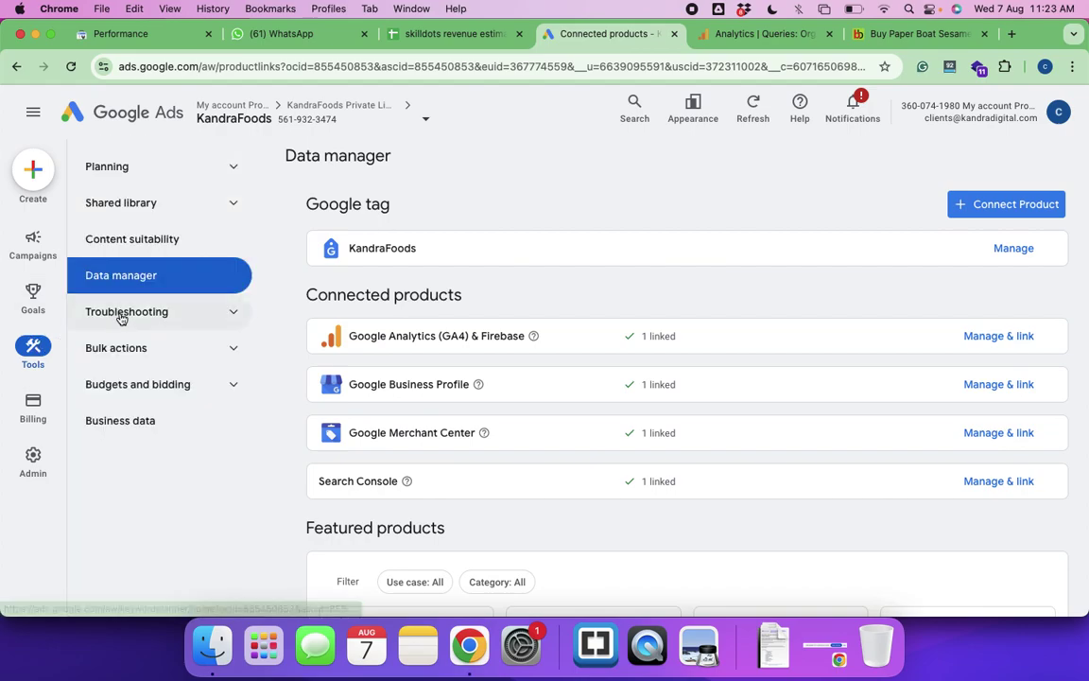
pyautogui.click(153, 352)
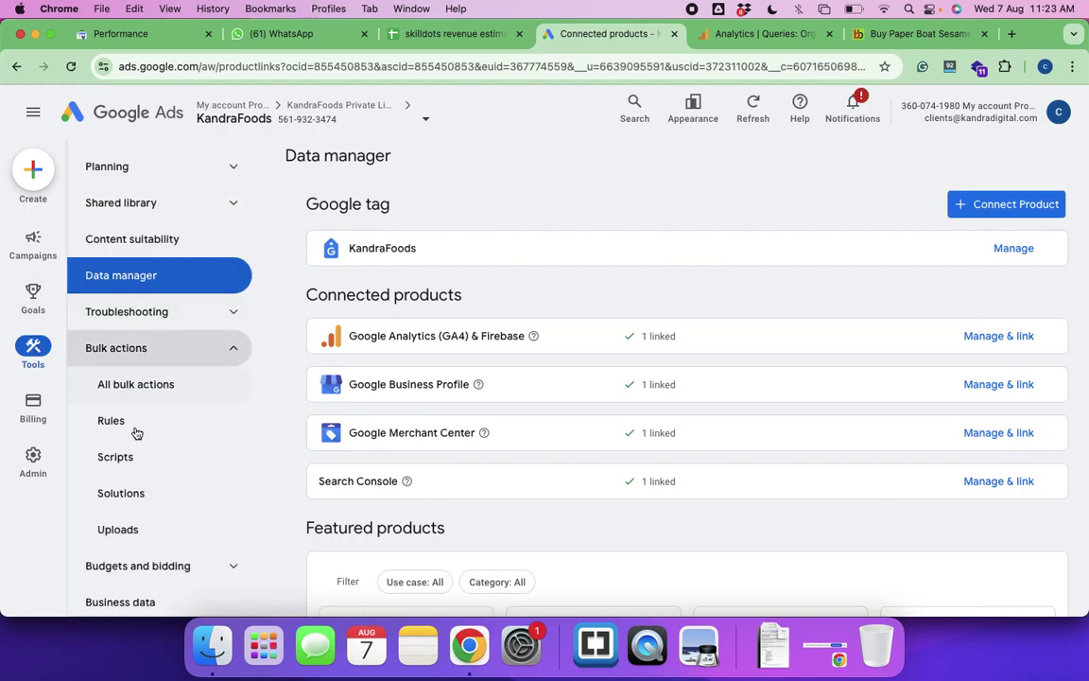
pyautogui.click(231, 313)
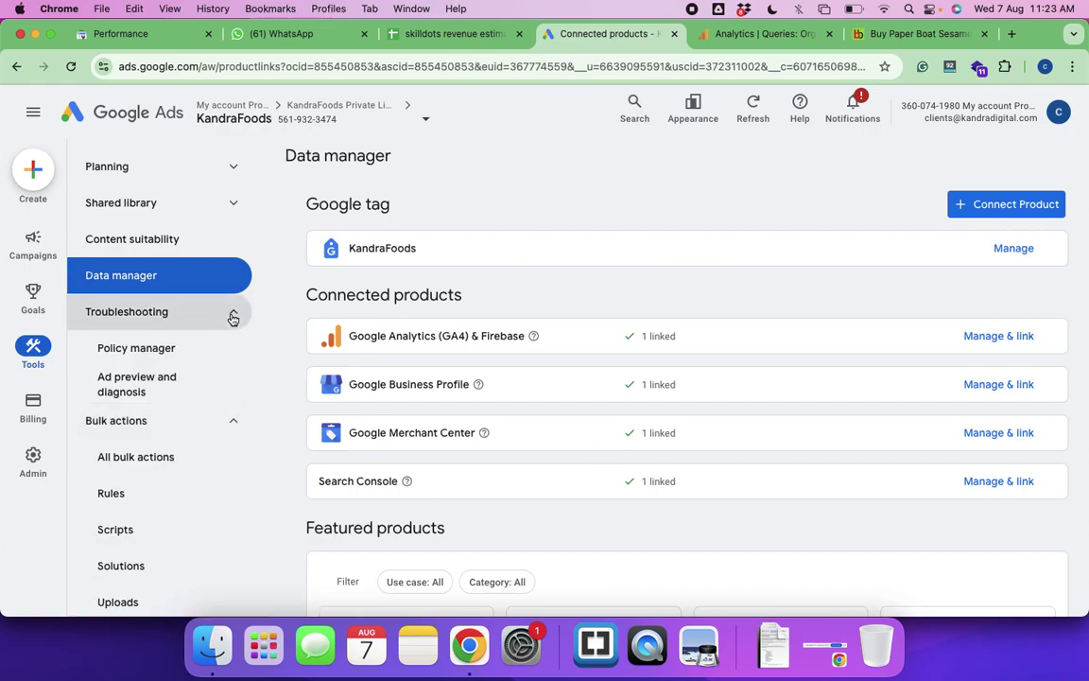
pyautogui.click(236, 206)
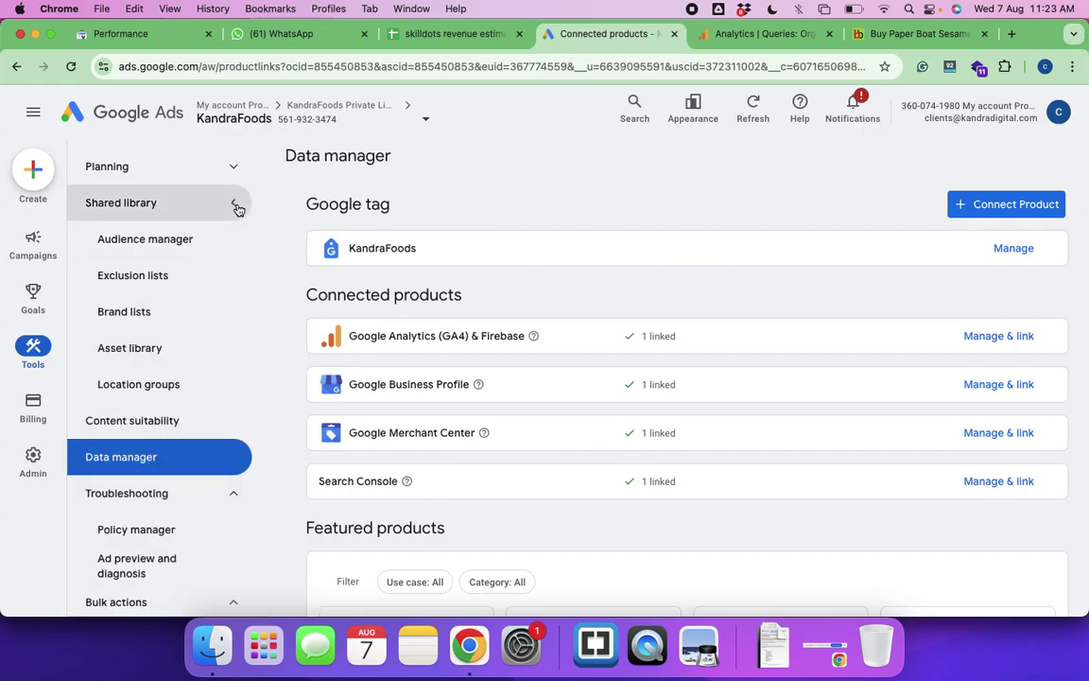
pyautogui.click(167, 243)
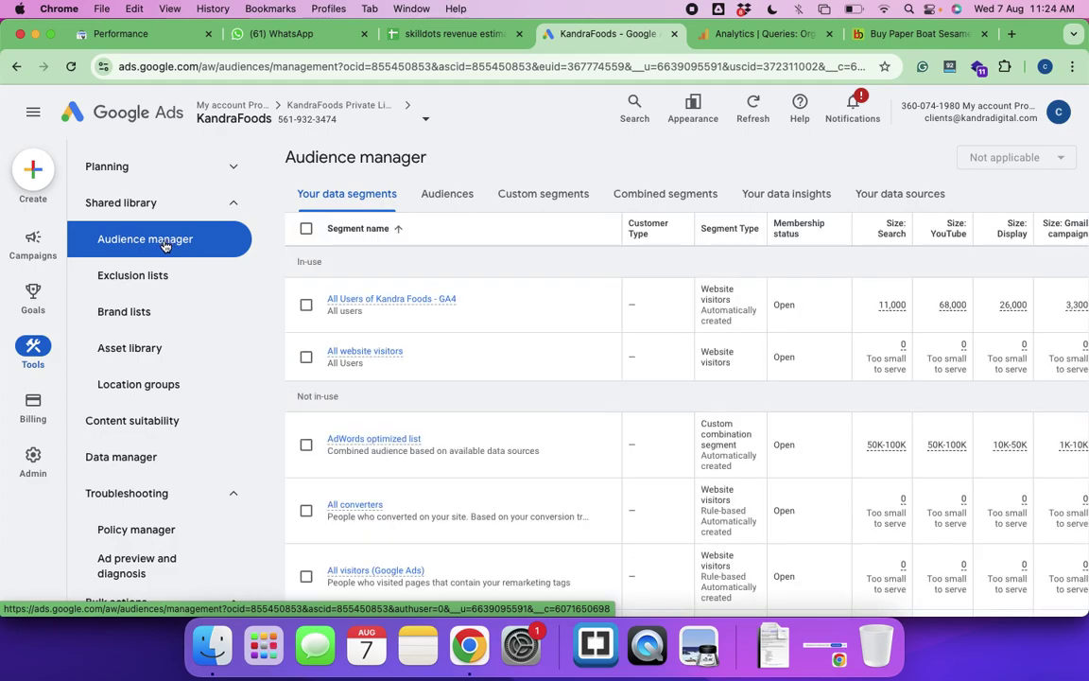
# Look through the complete list of data segments, both in-use and not in-use, in Audience manager
pyautogui.scroll(-3, 566, 399)
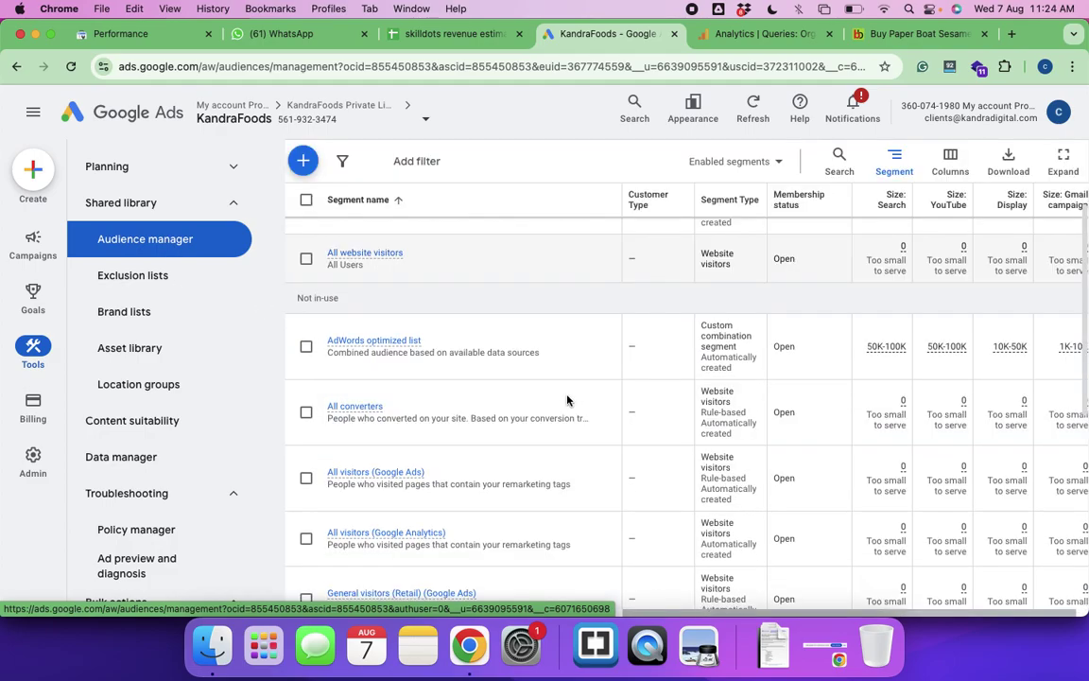
pyautogui.scroll(-2, 567, 401)
pyautogui.scroll(-3, 568, 401)
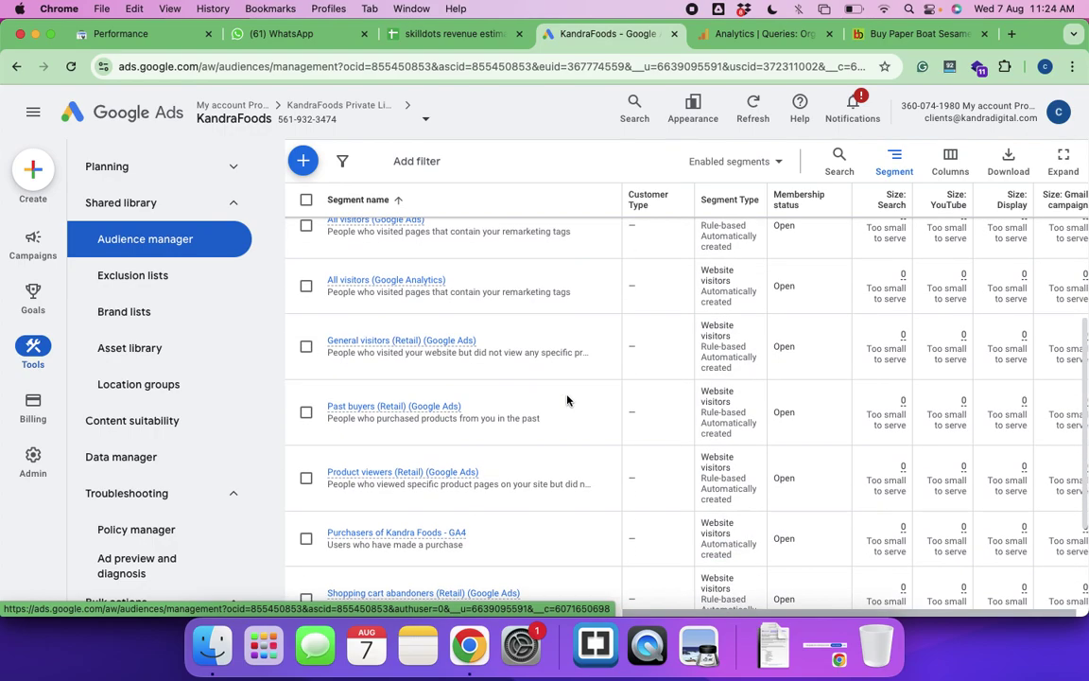
pyautogui.scroll(-2, 567, 401)
pyautogui.scroll(-2, 567, 401)
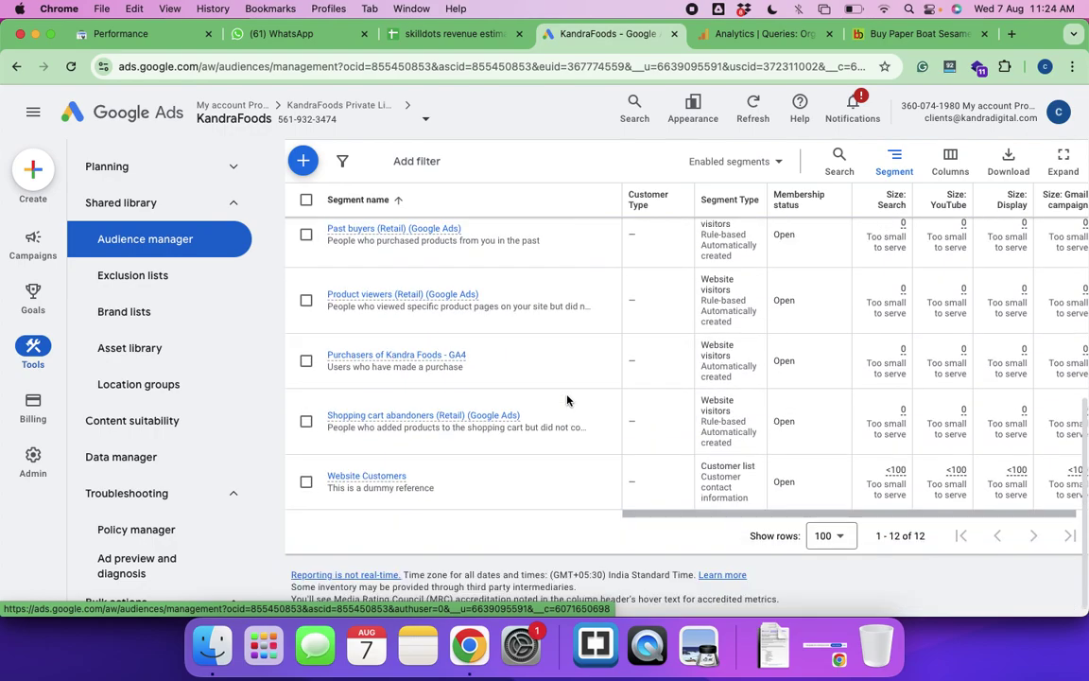
pyautogui.scroll(3, 492, 436)
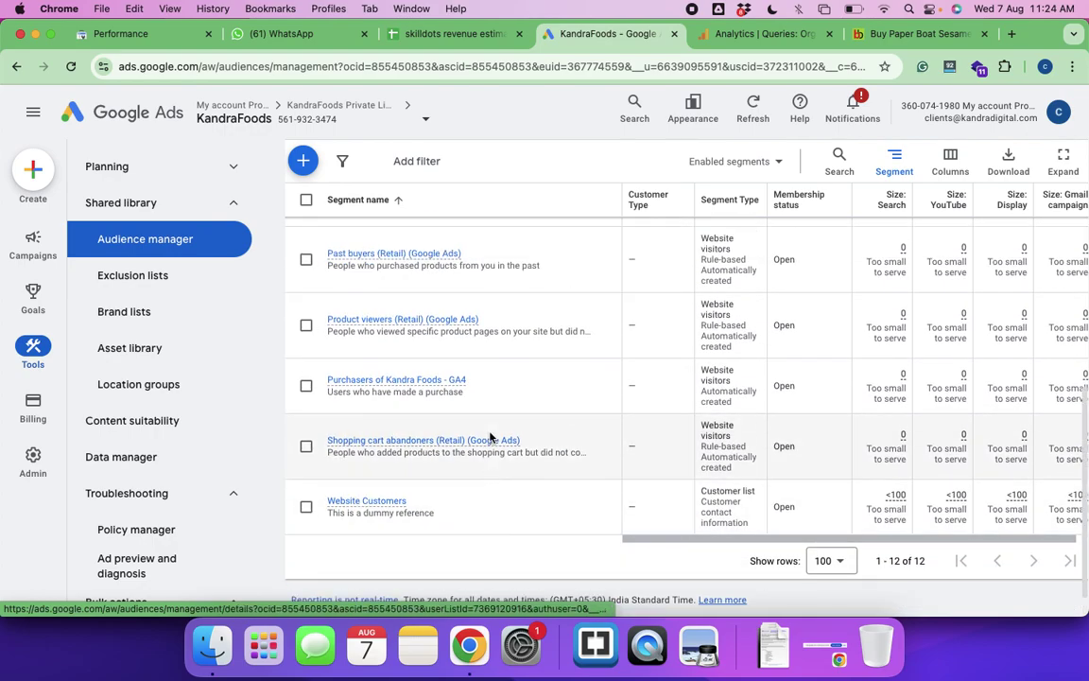
pyautogui.scroll(5, 491, 437)
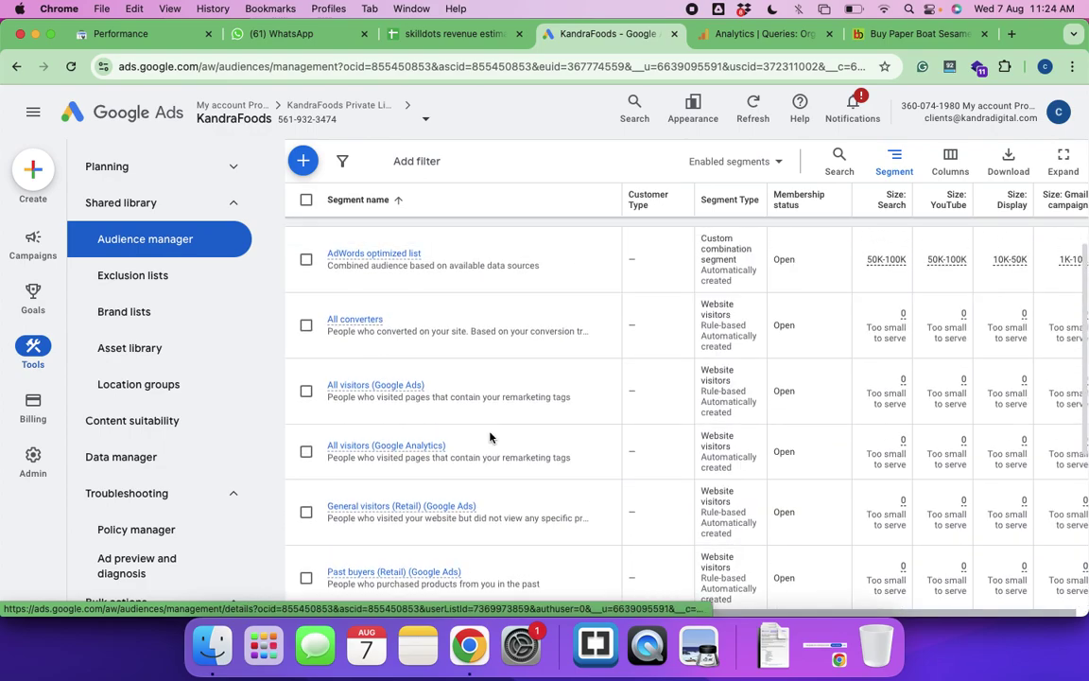
pyautogui.scroll(2, 490, 437)
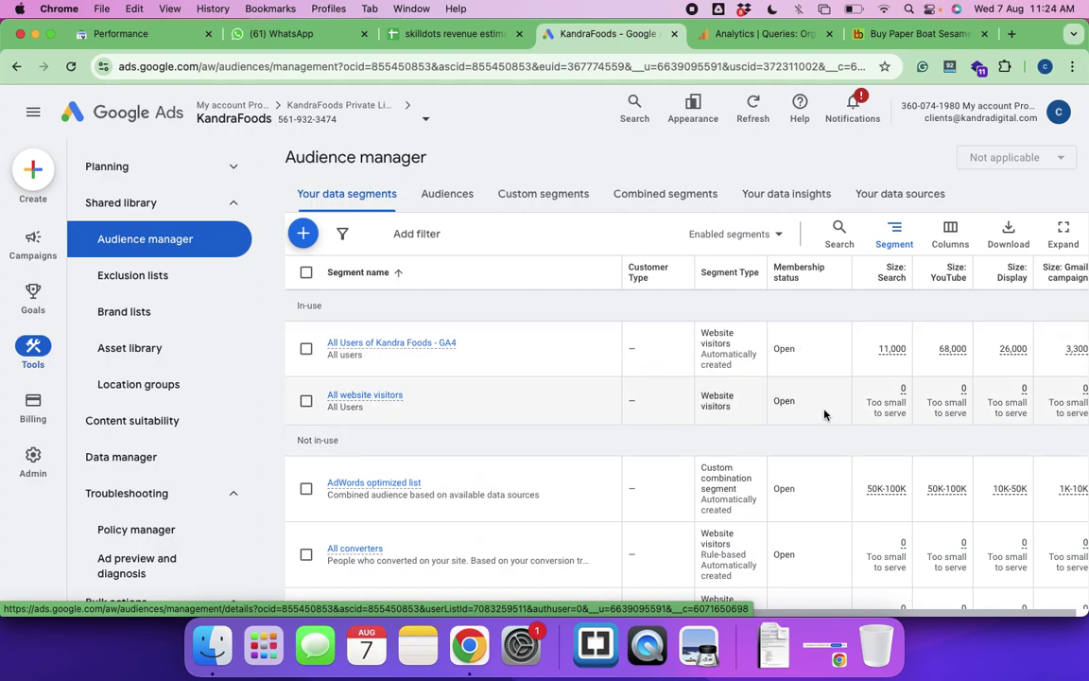
# Examine the data segments' Search, YouTube, Display and Gmail campaign sizes, down to the shopping cart abandoners segment
pyautogui.hscroll(1, 826, 413)
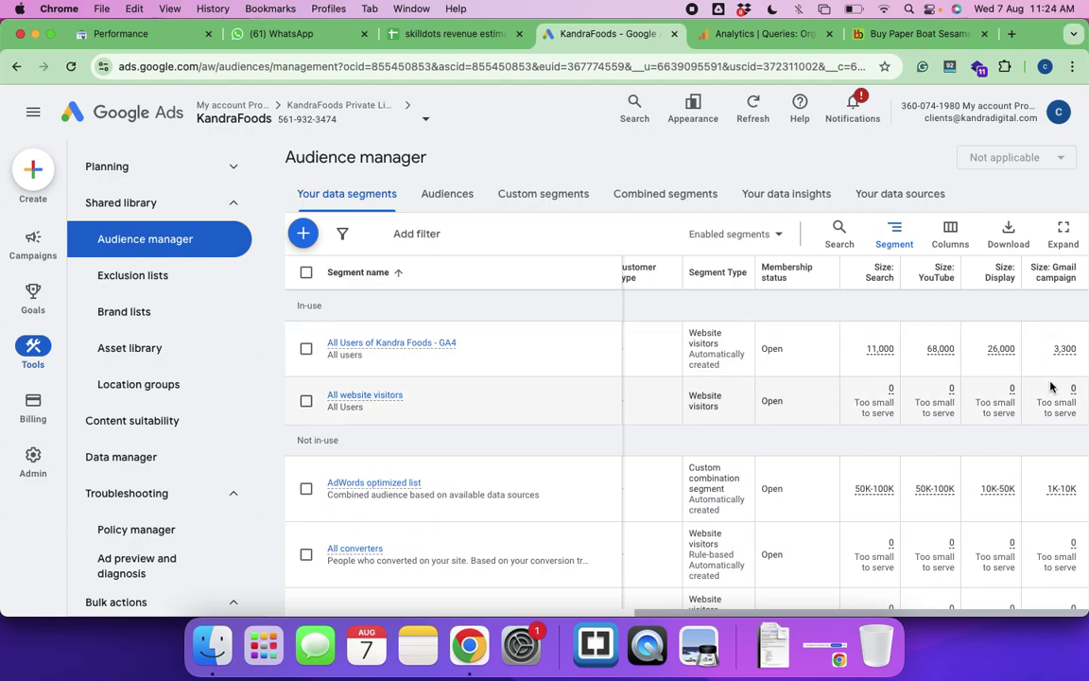
pyautogui.scroll(-2, 1050, 384)
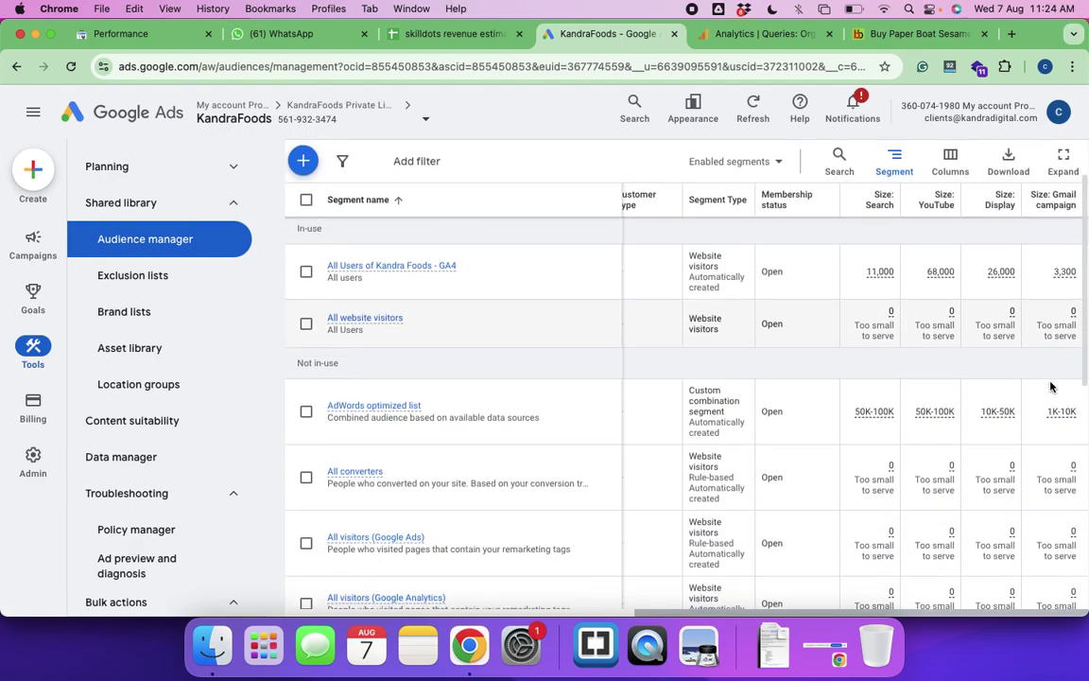
pyautogui.moveTo(382, 404)
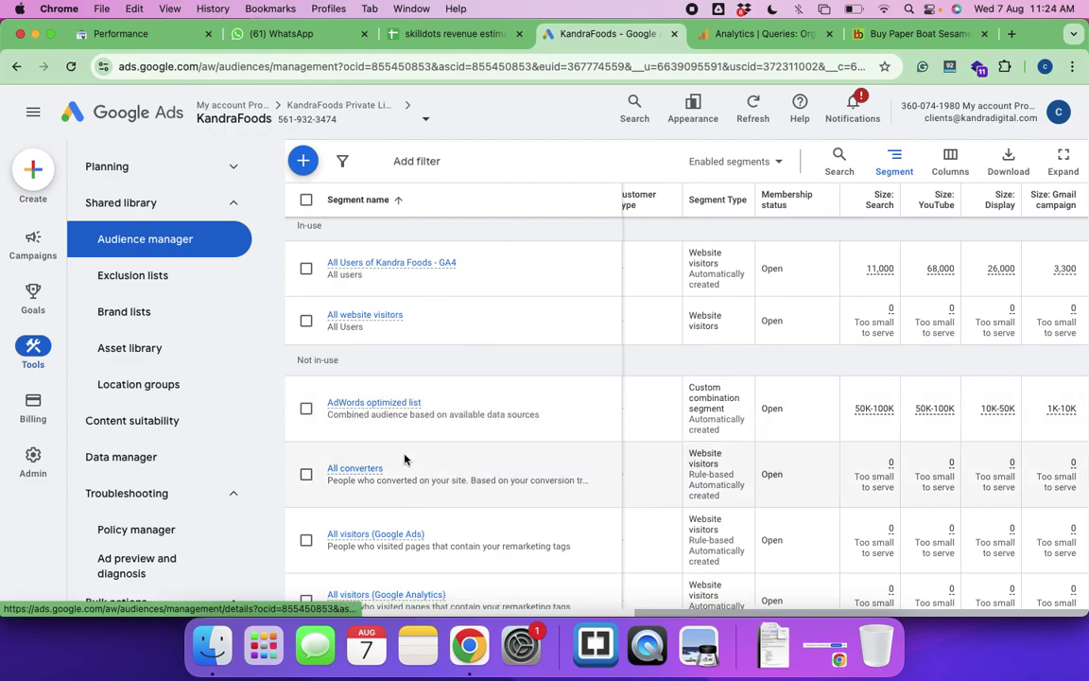
pyautogui.scroll(-5, 403, 511)
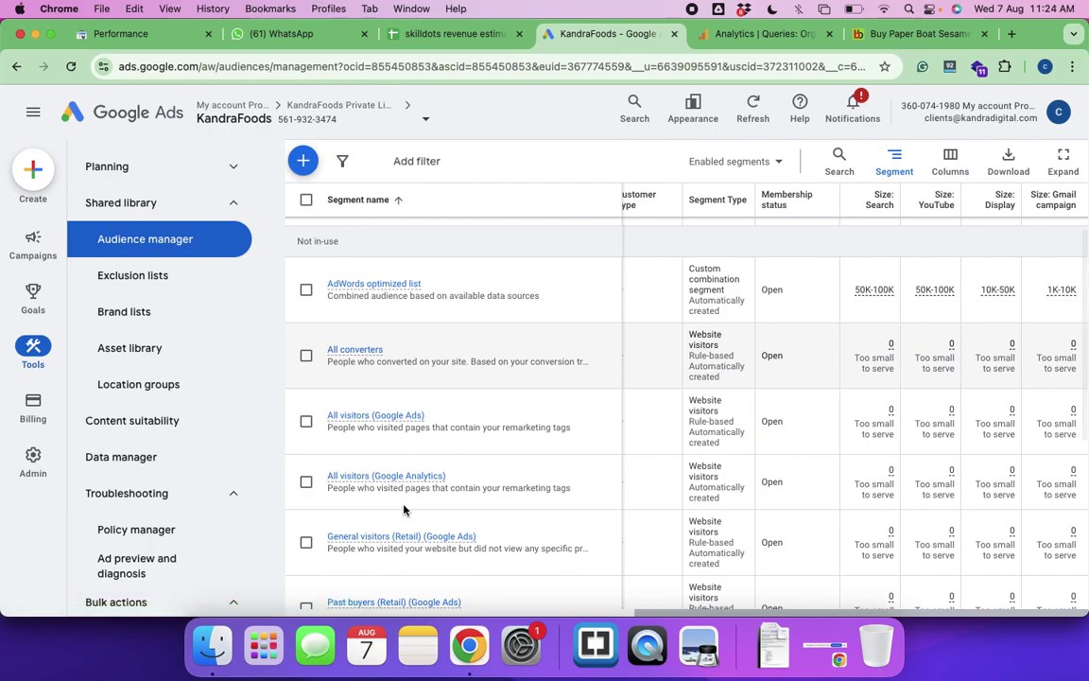
pyautogui.scroll(-2, 405, 511)
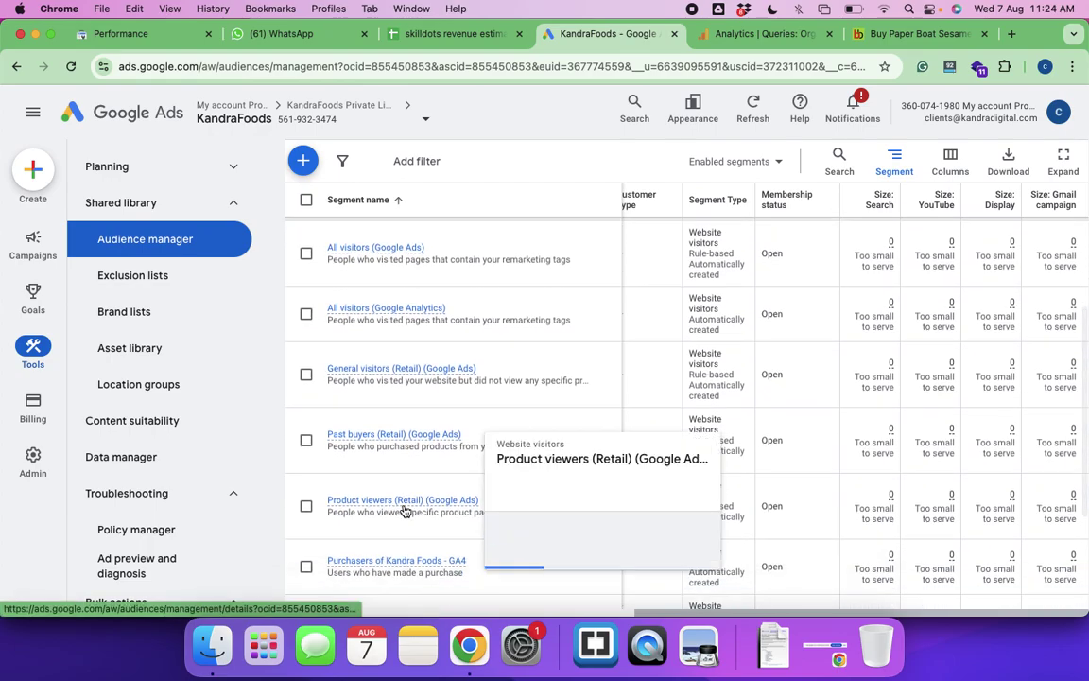
pyautogui.scroll(-5, 404, 511)
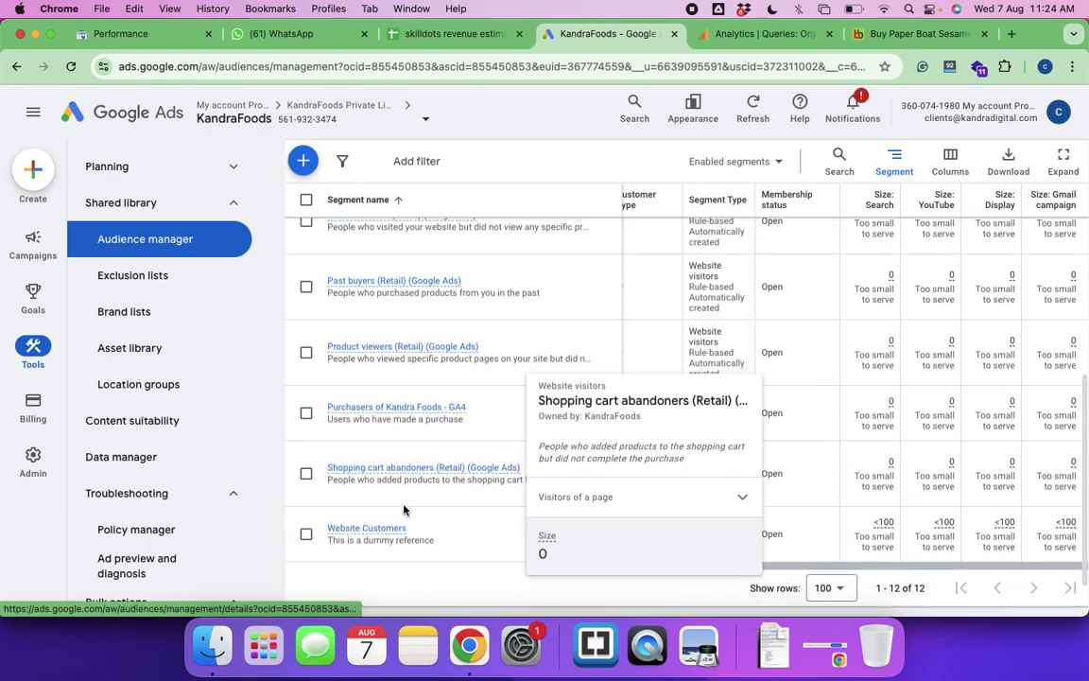
pyautogui.scroll(-1, 403, 510)
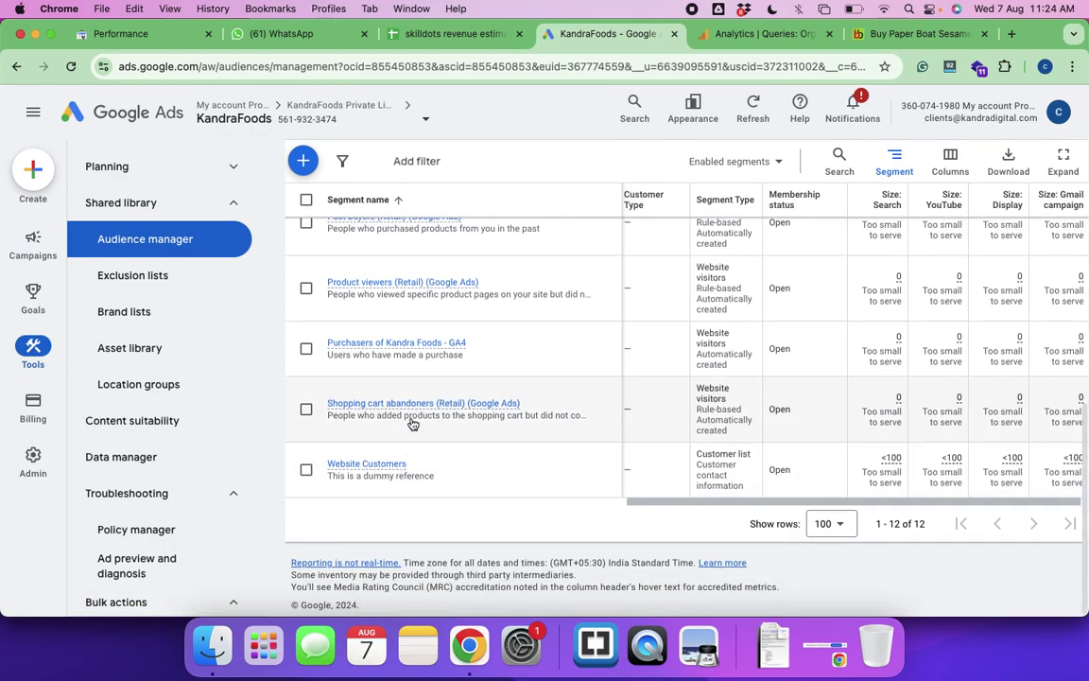
pyautogui.moveTo(415, 412)
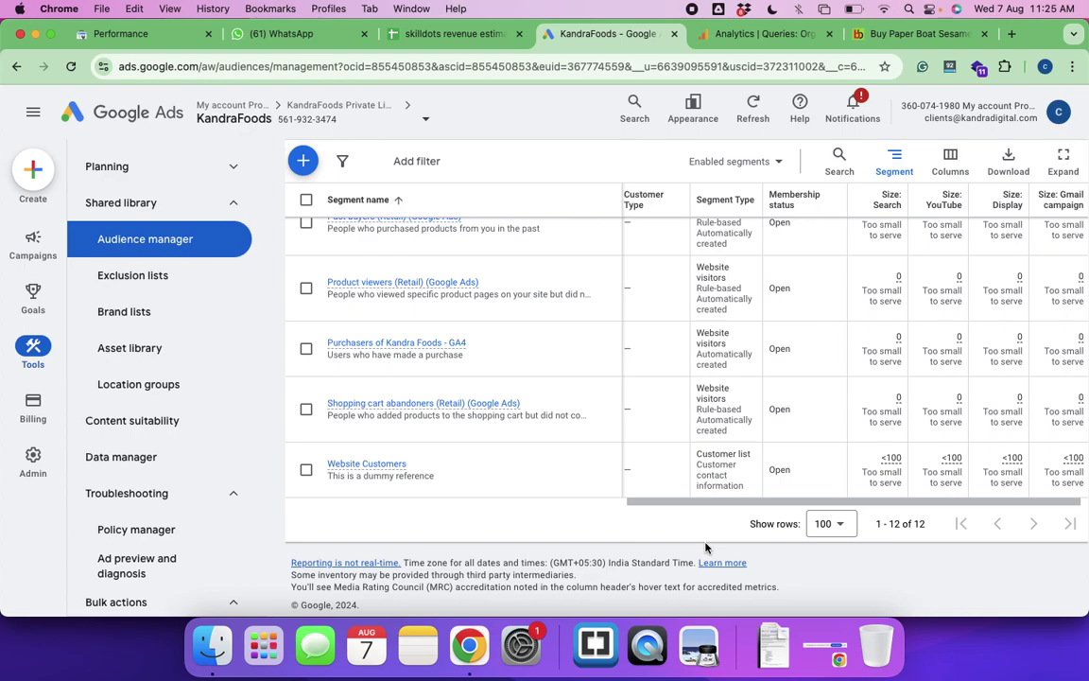
# Switch Audience manager from the data segments to the list of saved audiences
pyautogui.scroll(2, 652, 491)
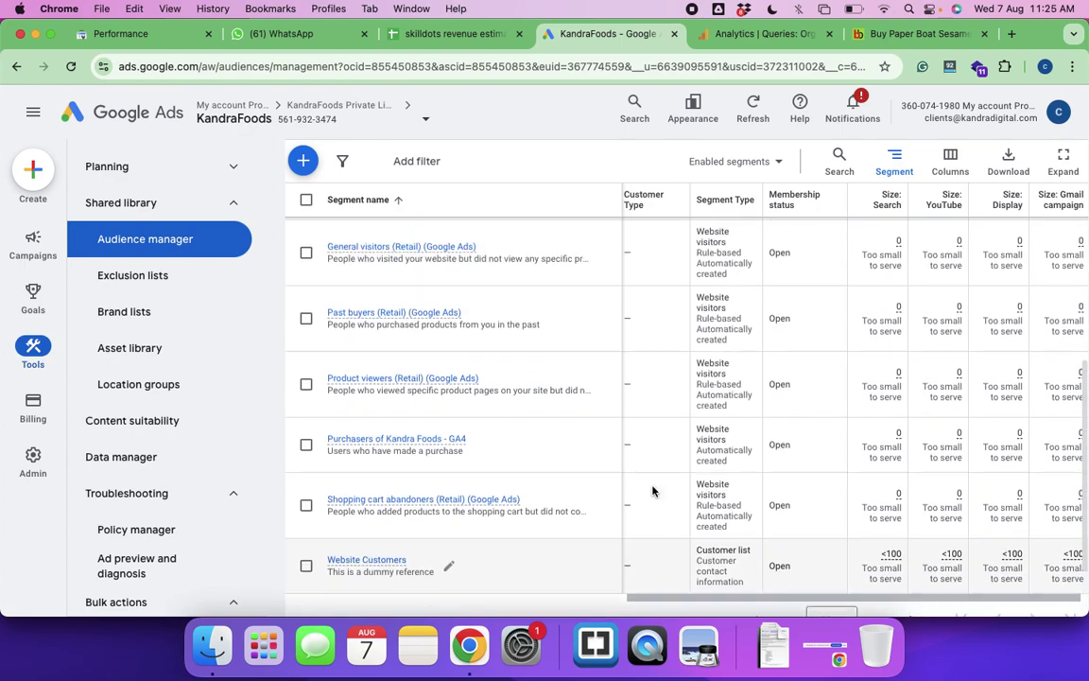
pyautogui.scroll(8, 652, 491)
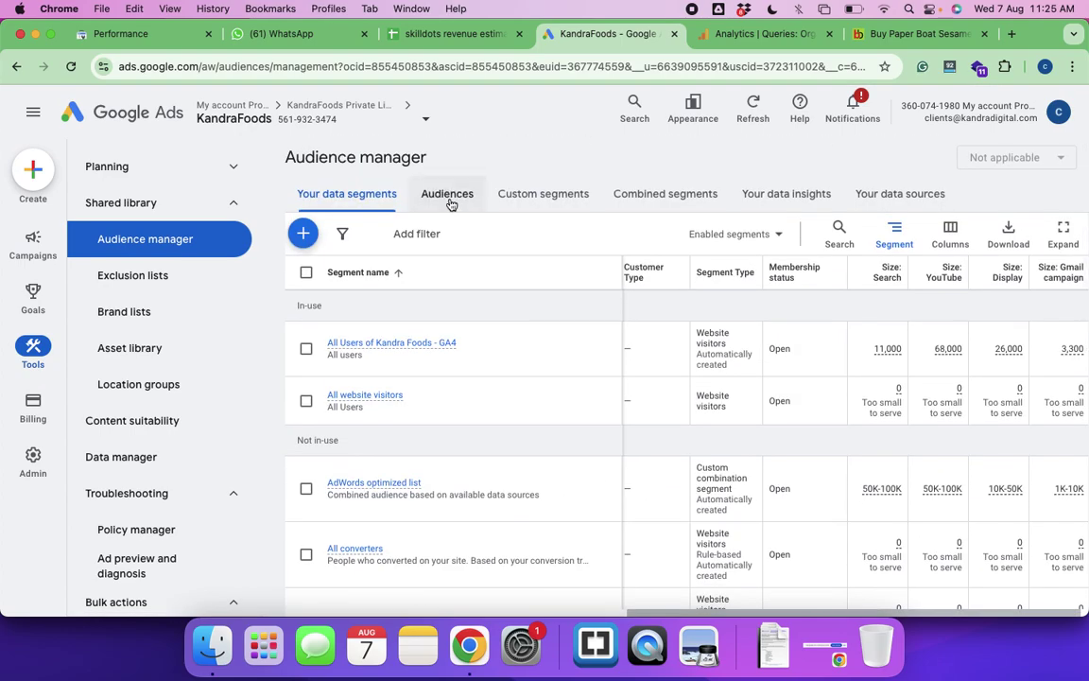
pyautogui.click(449, 194)
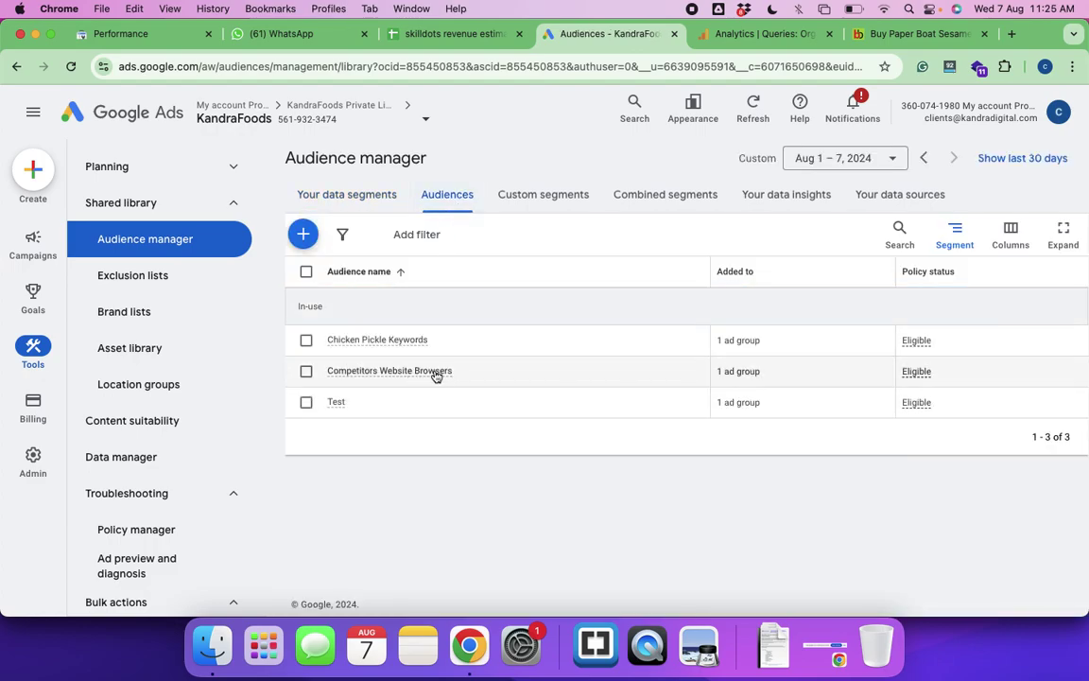
# Start a new audience and open the form for a new custom segment from its Custom segments section
pyautogui.moveTo(422, 376)
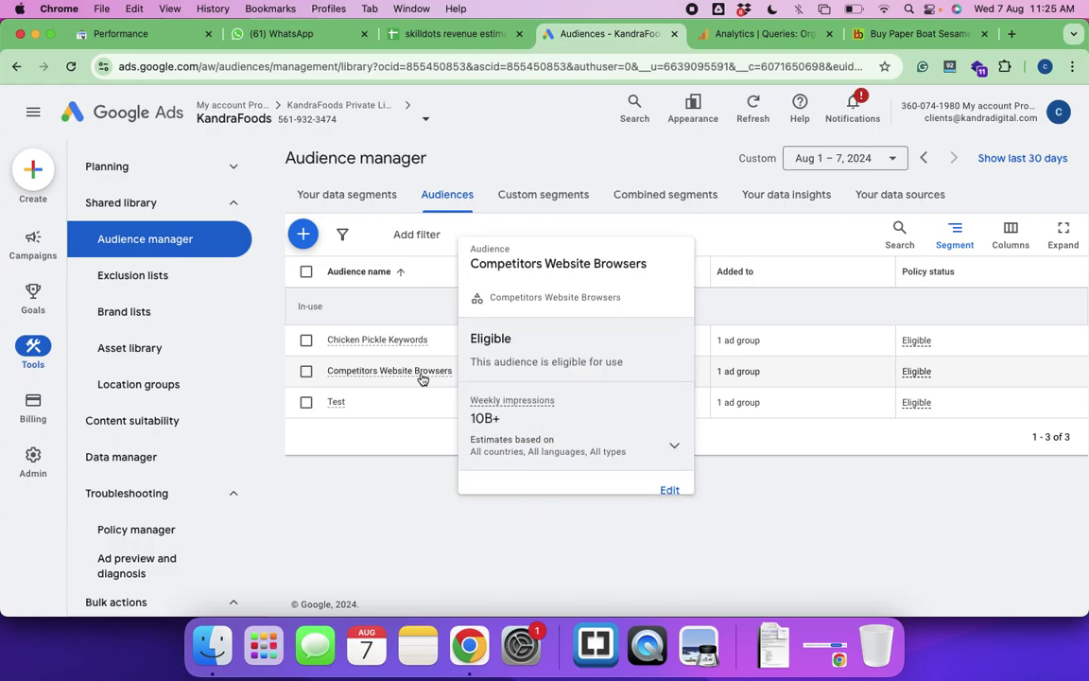
pyautogui.click(311, 240)
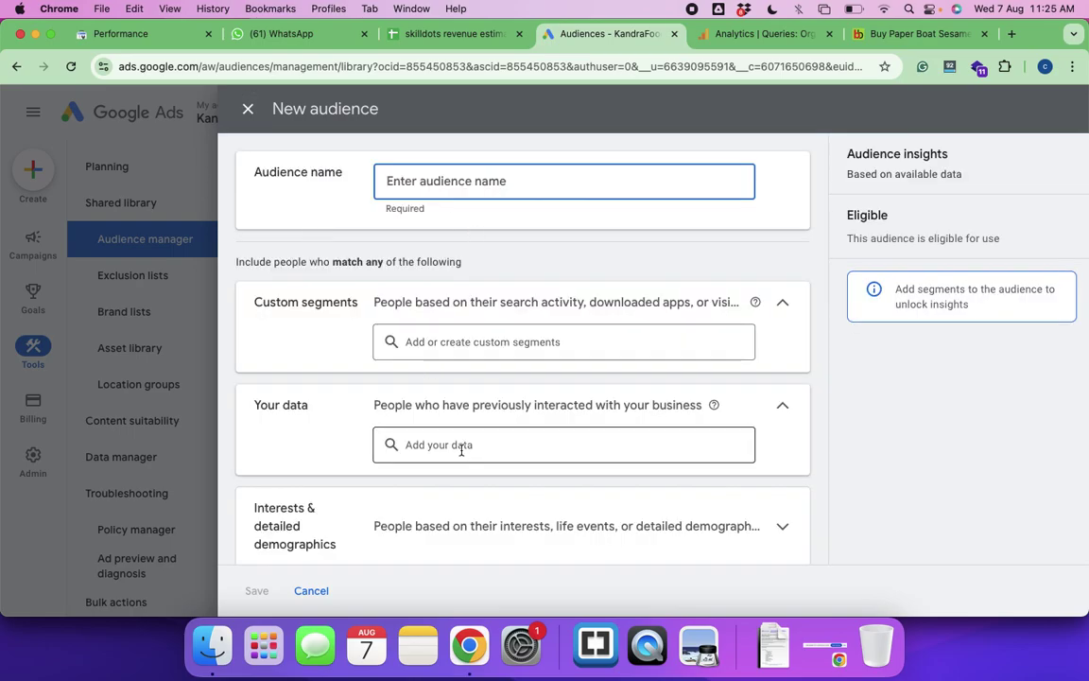
pyautogui.scroll(-2, 458, 446)
pyautogui.scroll(-2, 462, 451)
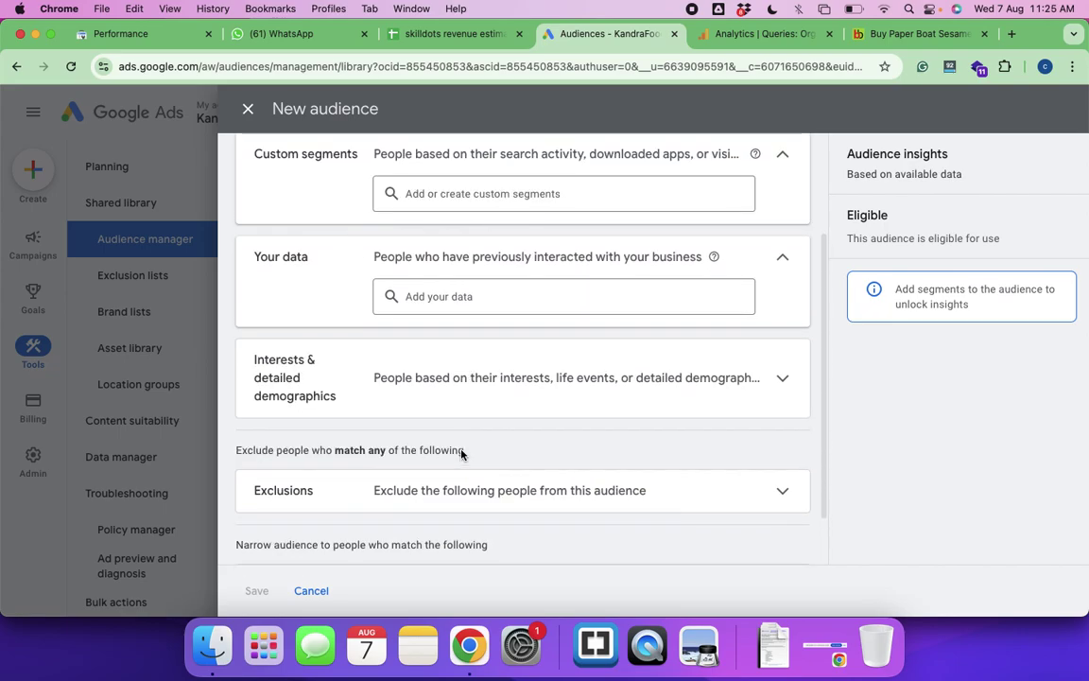
pyautogui.scroll(3, 461, 453)
pyautogui.click(450, 343)
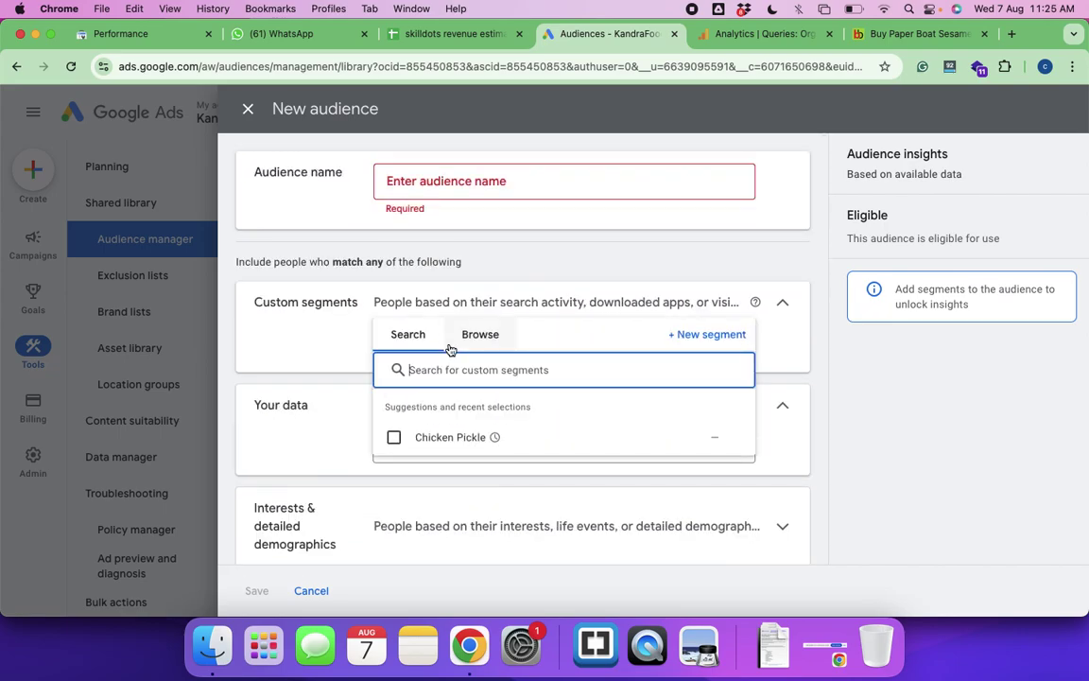
pyautogui.click(704, 336)
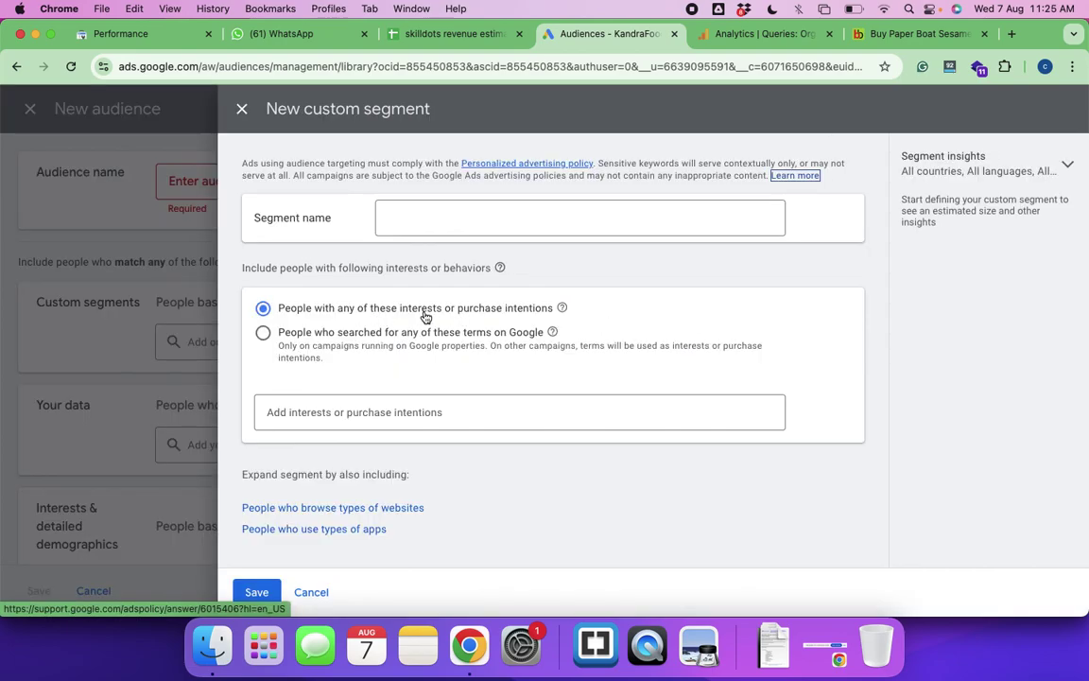
# Switch the custom segment to people who searched for terms on Google and look through the term ideas for "digital 360"
pyautogui.moveTo(561, 308)
pyautogui.click(313, 412)
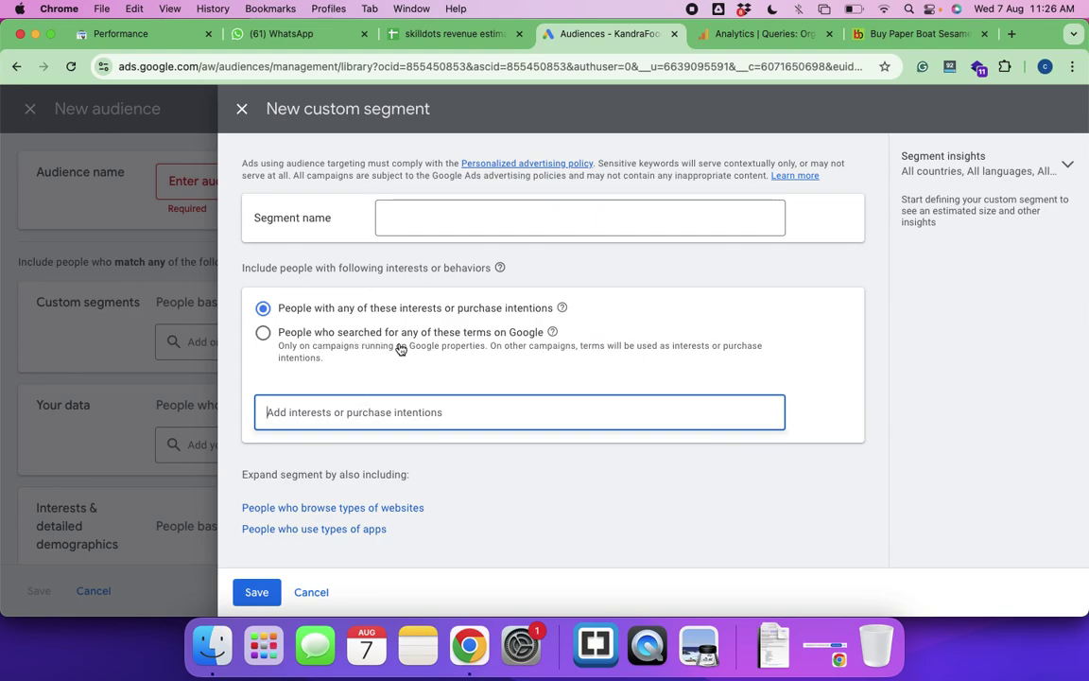
pyautogui.click(262, 333)
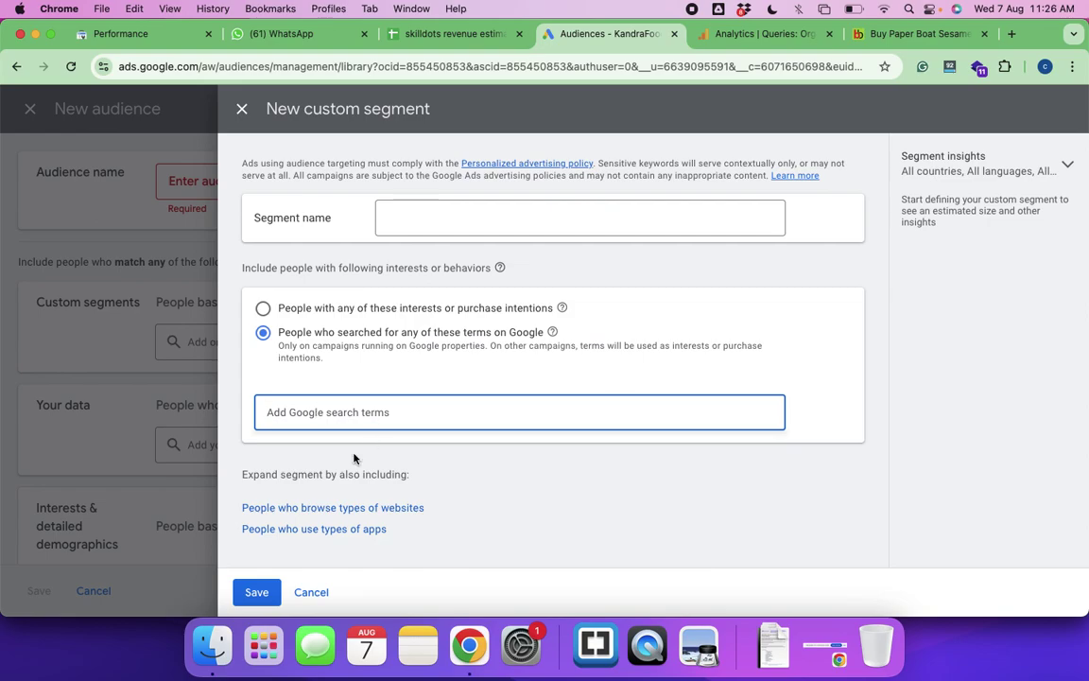
pyautogui.write('ab')
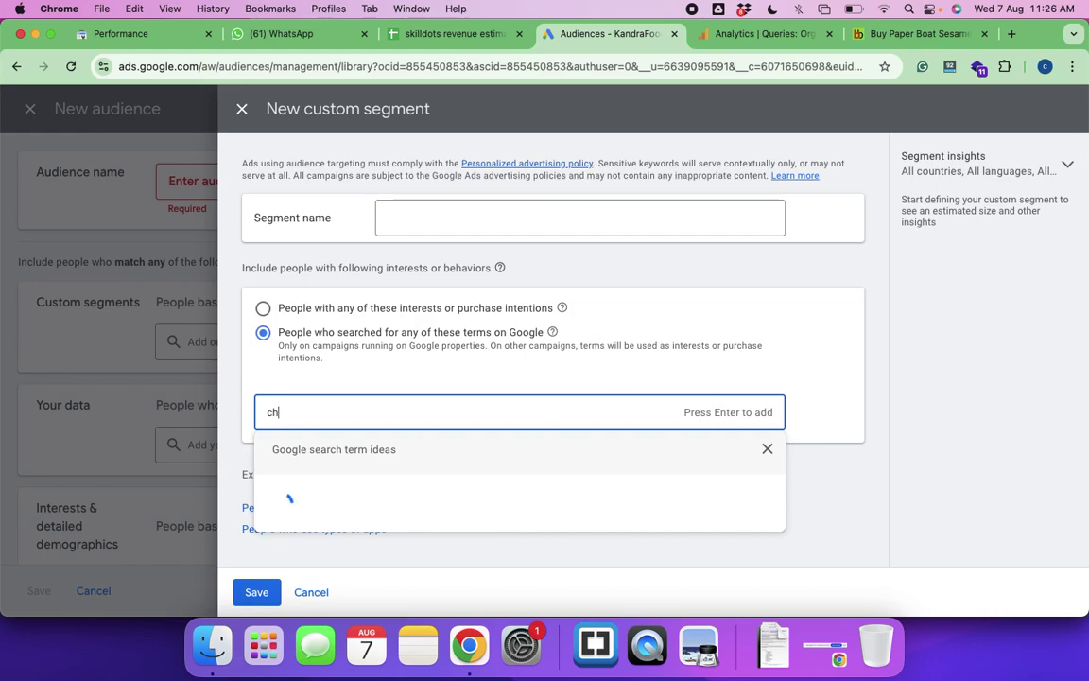
pyautogui.press('BackSpace')
pyautogui.press('BackSpace')
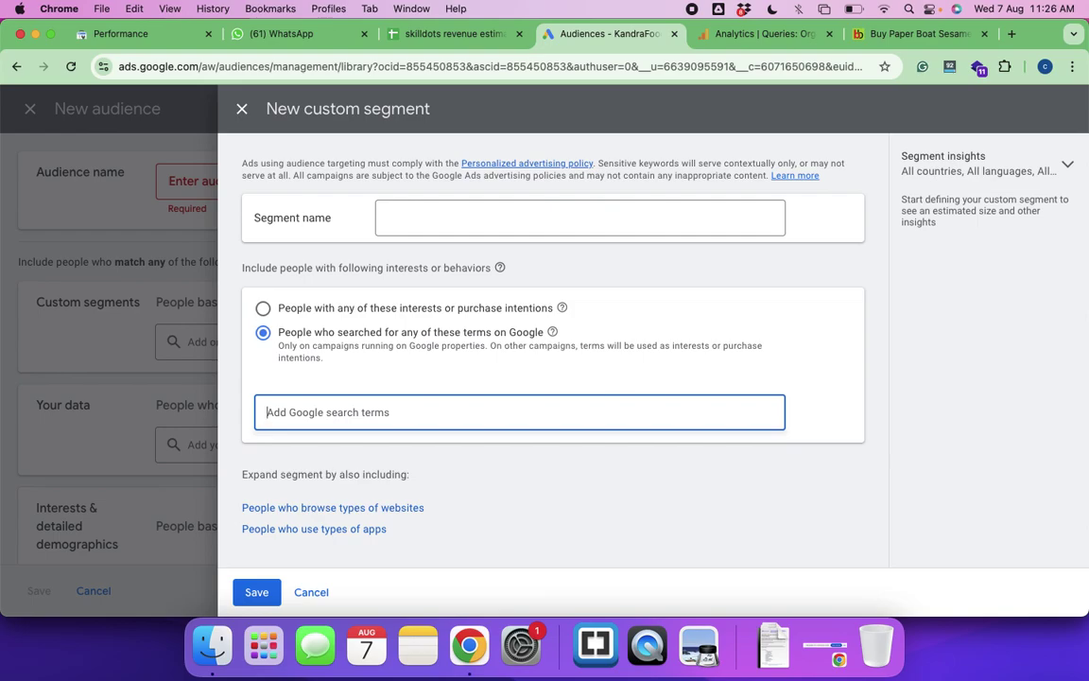
pyautogui.write('digital')
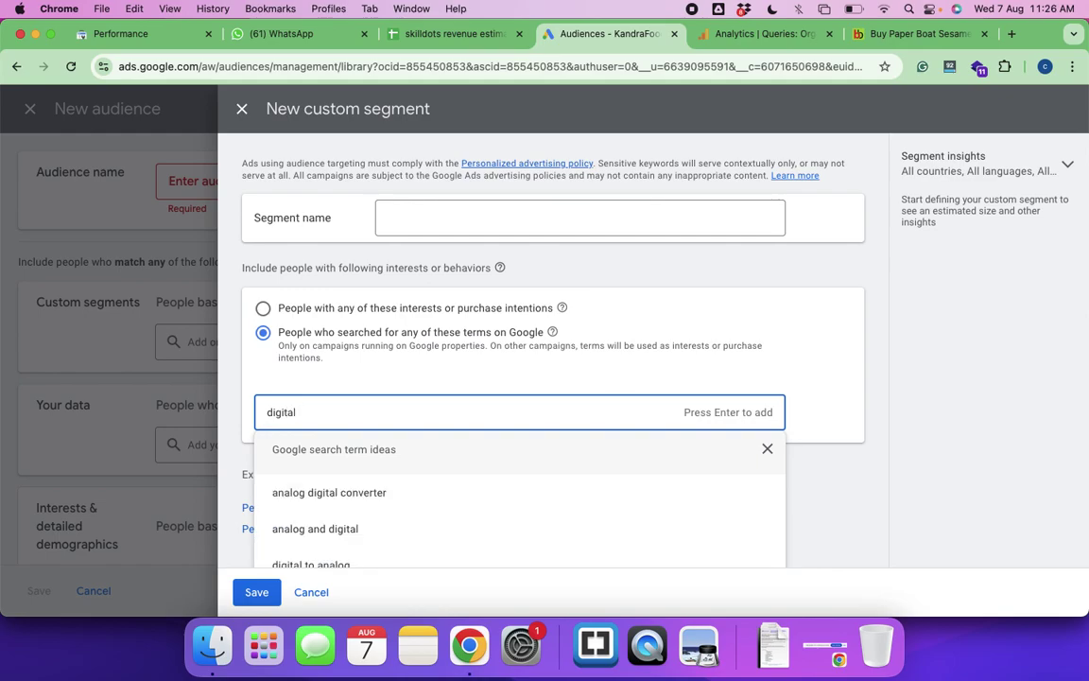
pyautogui.write(' 360')
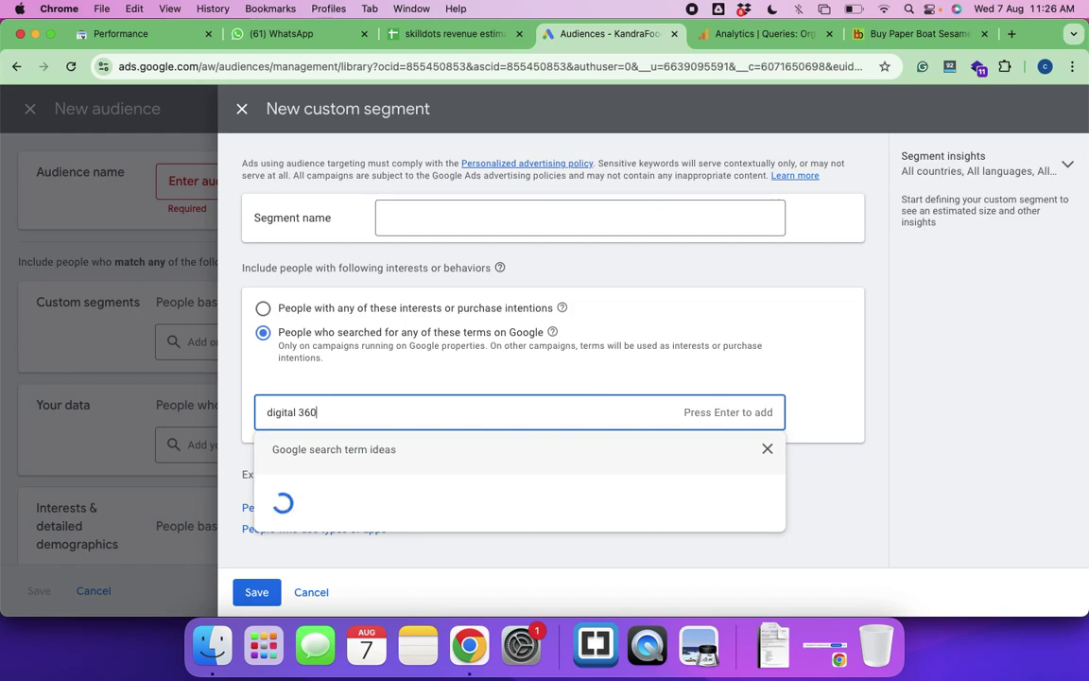
pyautogui.scroll(-10, 404, 527)
pyautogui.scroll(-2, 404, 530)
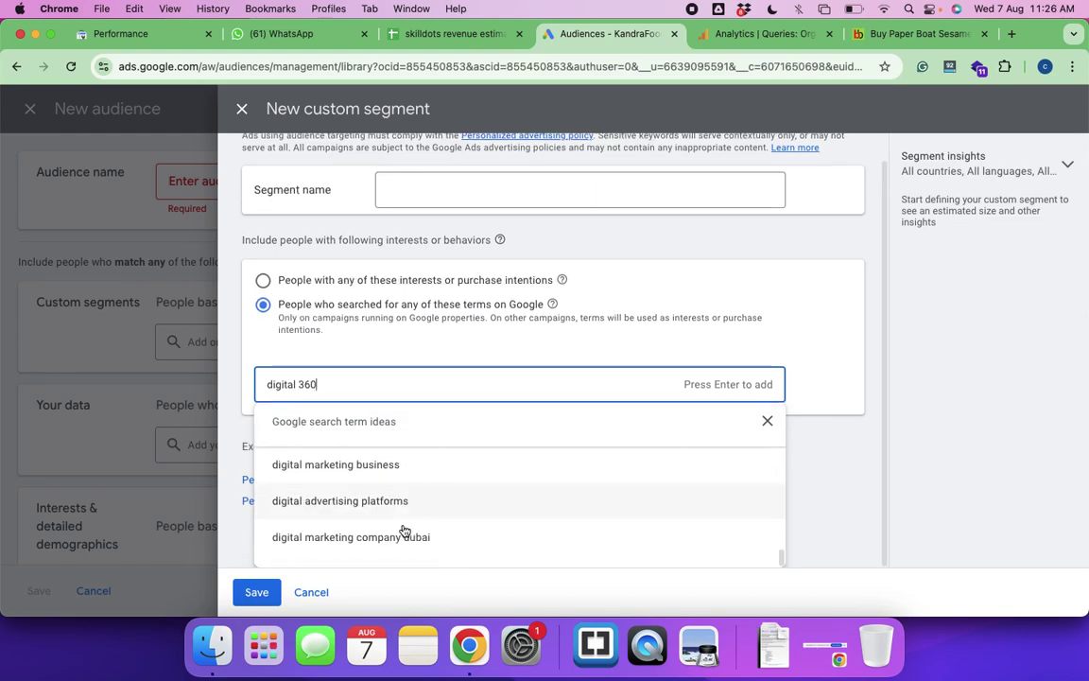
pyautogui.click(766, 423)
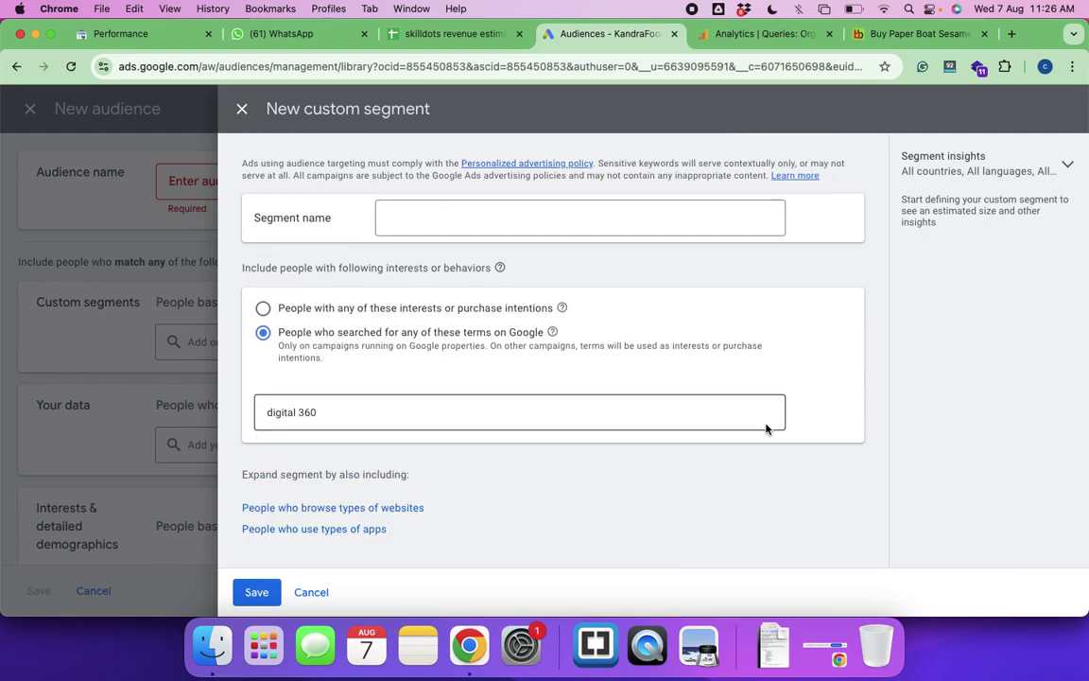
# Clear the entered search terms and set the segment back to people with any of these interests or purchase intentions
pyautogui.click(352, 416)
pyautogui.press('super+a')
pyautogui.write('har')
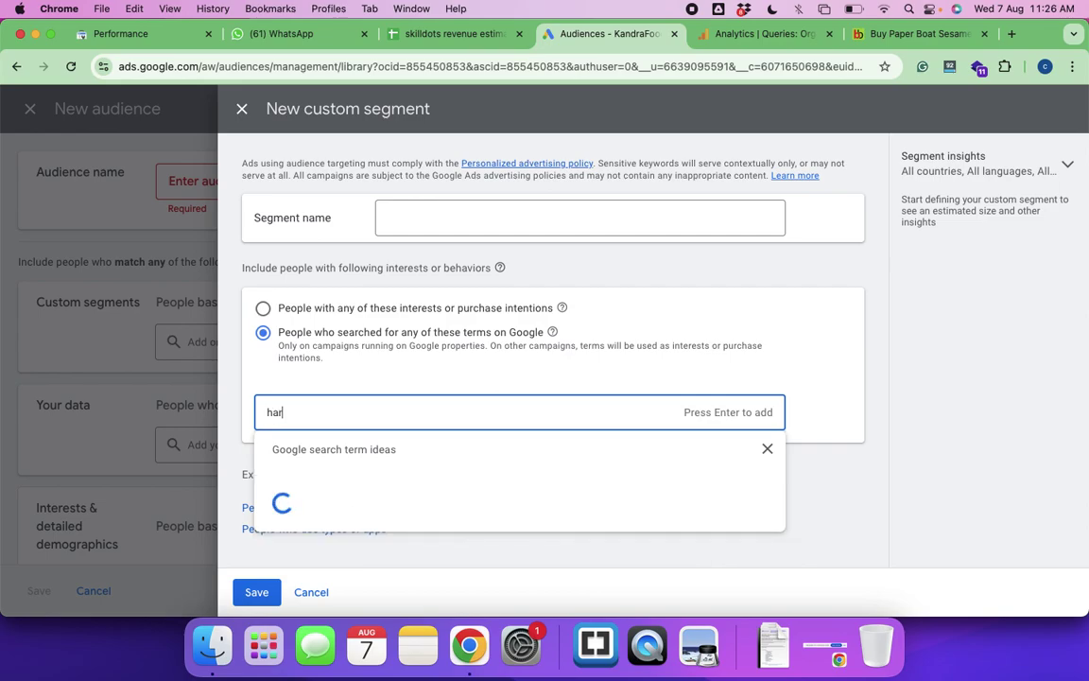
pyautogui.press('BackSpace')
pyautogui.press('BackSpace')
pyautogui.press('BackSpace')
pyautogui.press('Escape')
pyautogui.click(822, 391)
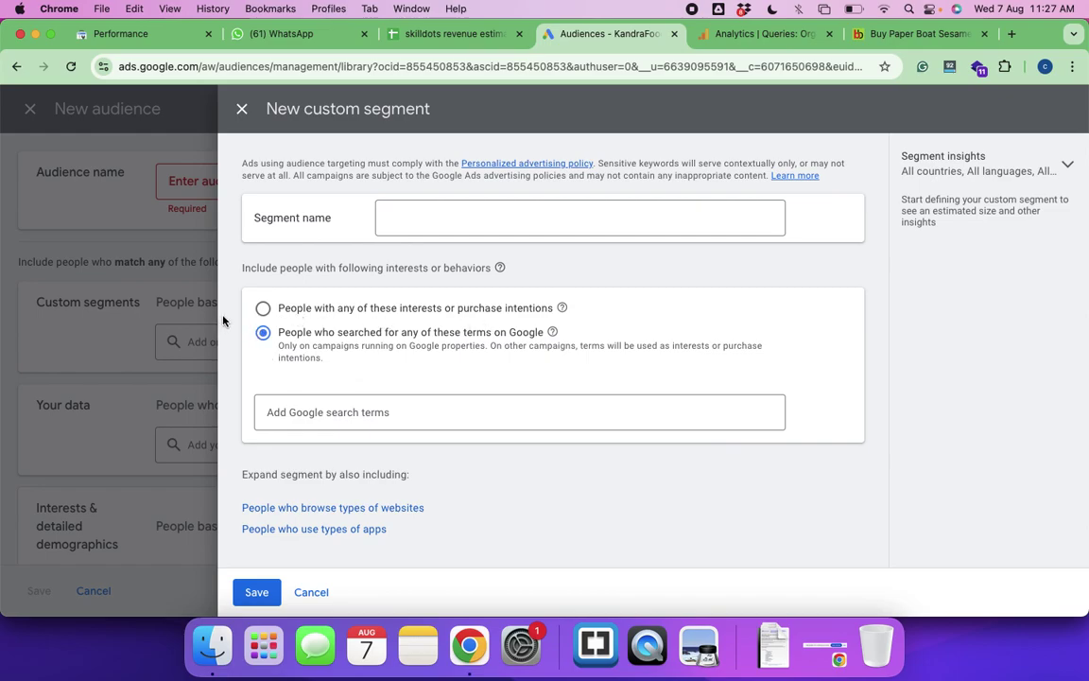
pyautogui.click(262, 309)
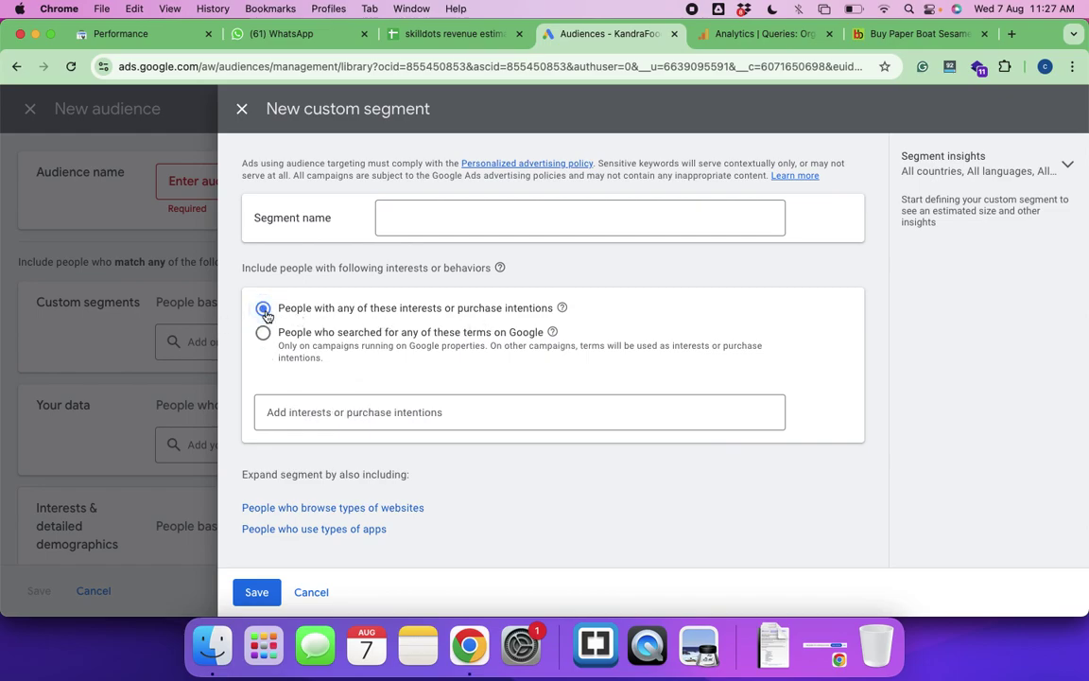
# Capture a screenshot of the New custom segment form and open it for markup
pyautogui.press('super+shift+4')
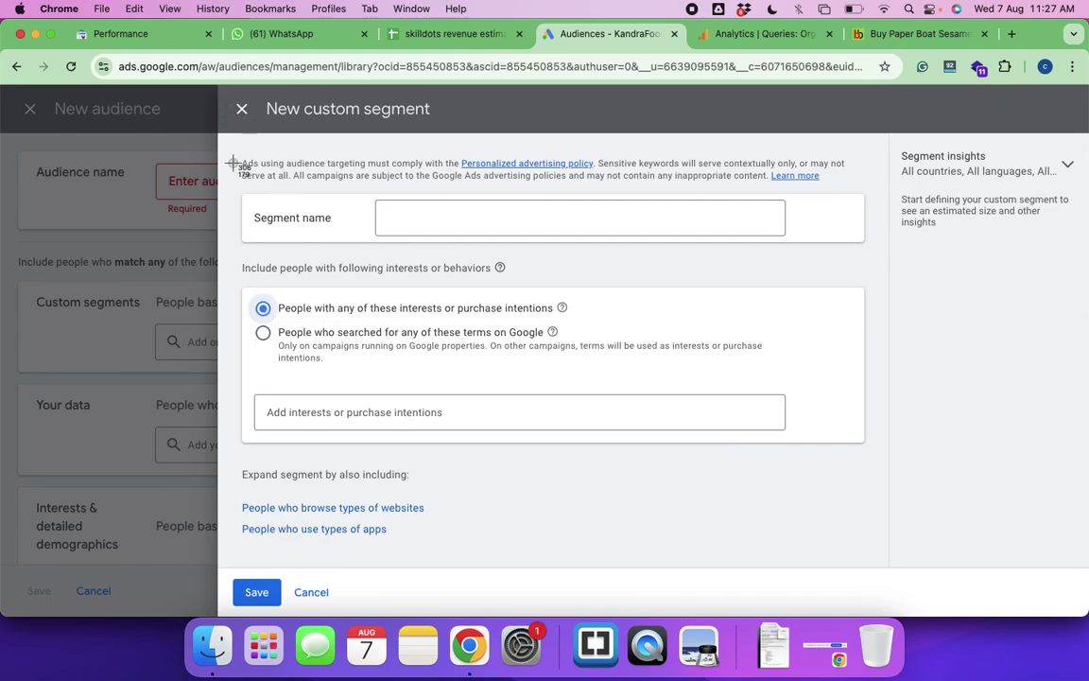
pyautogui.moveTo(218, 88); pyautogui.dragTo(887, 629)
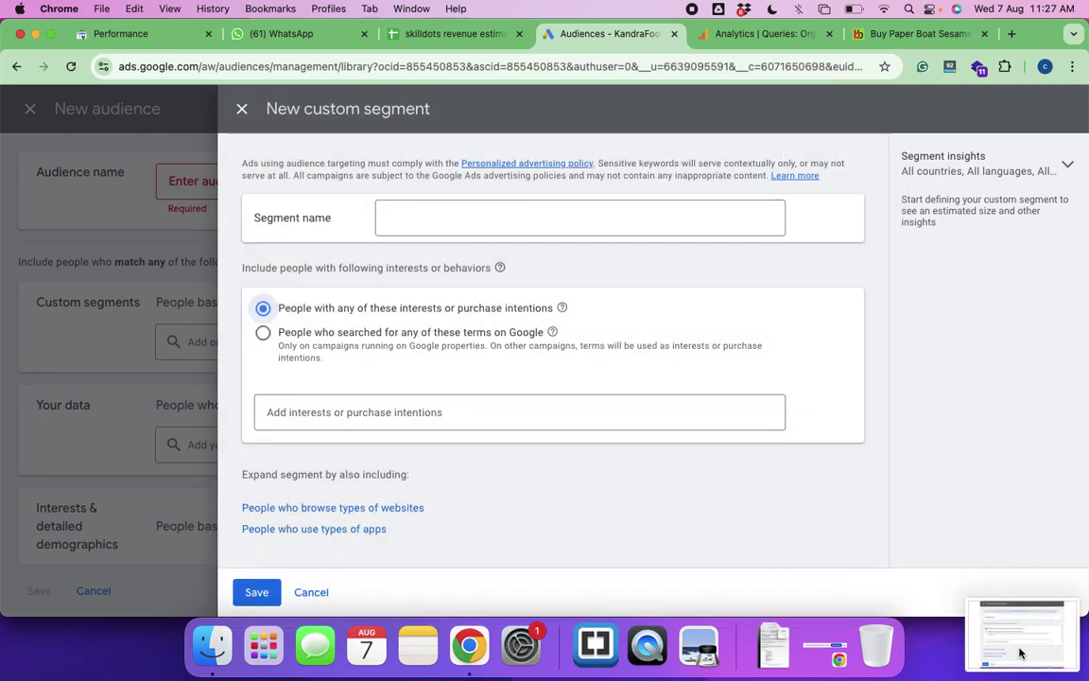
pyautogui.click(1019, 652)
# Mark the interests, search terms, website and app options with red strokes, copy the annotated screenshot and close its editor
pyautogui.moveTo(566, 283); pyautogui.dragTo(592, 251)
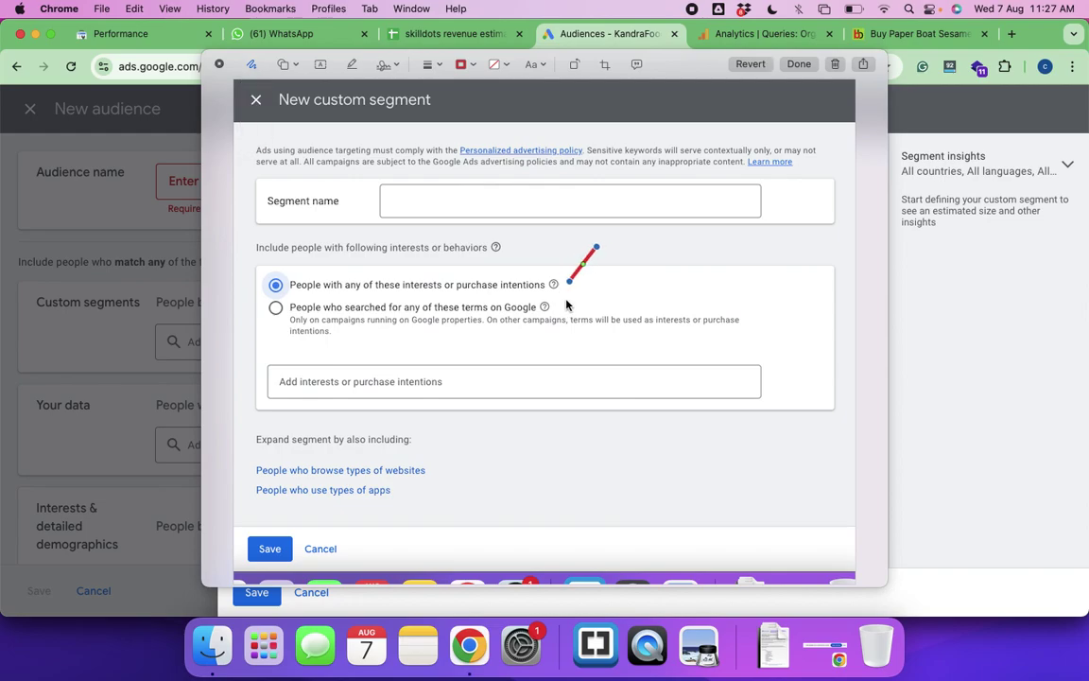
pyautogui.moveTo(578, 268); pyautogui.dragTo(596, 257)
pyautogui.click(538, 299)
pyautogui.moveTo(555, 307); pyautogui.dragTo(584, 296)
pyautogui.moveTo(428, 471); pyautogui.dragTo(468, 459)
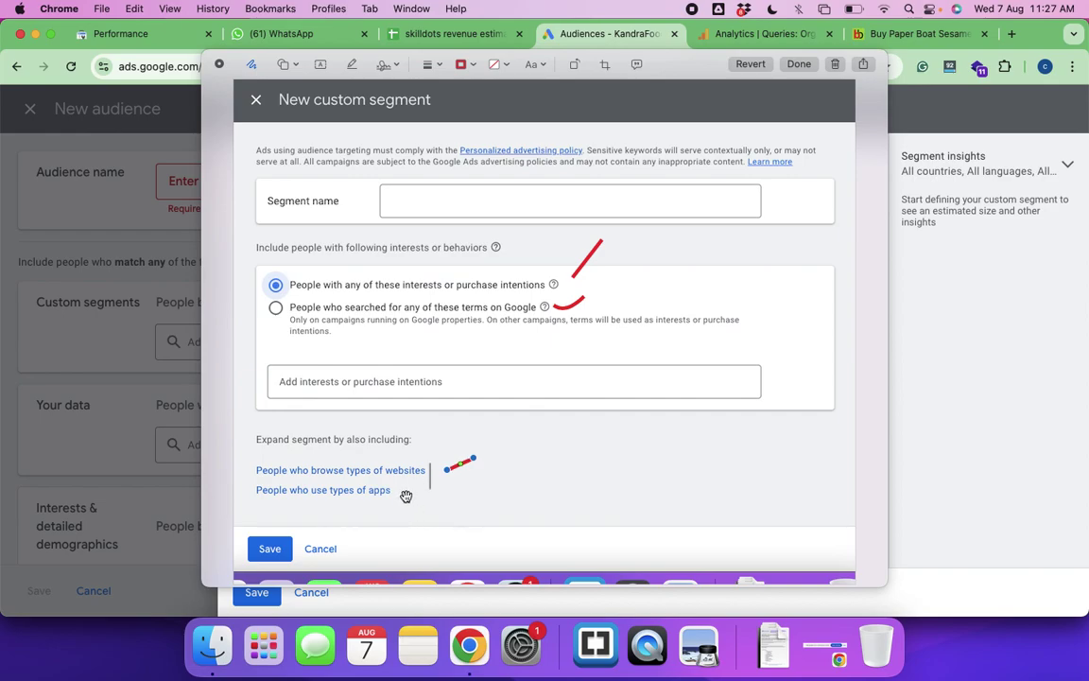
pyautogui.click(413, 436)
pyautogui.moveTo(397, 499); pyautogui.dragTo(422, 490)
pyautogui.click(564, 499)
pyautogui.click(834, 64)
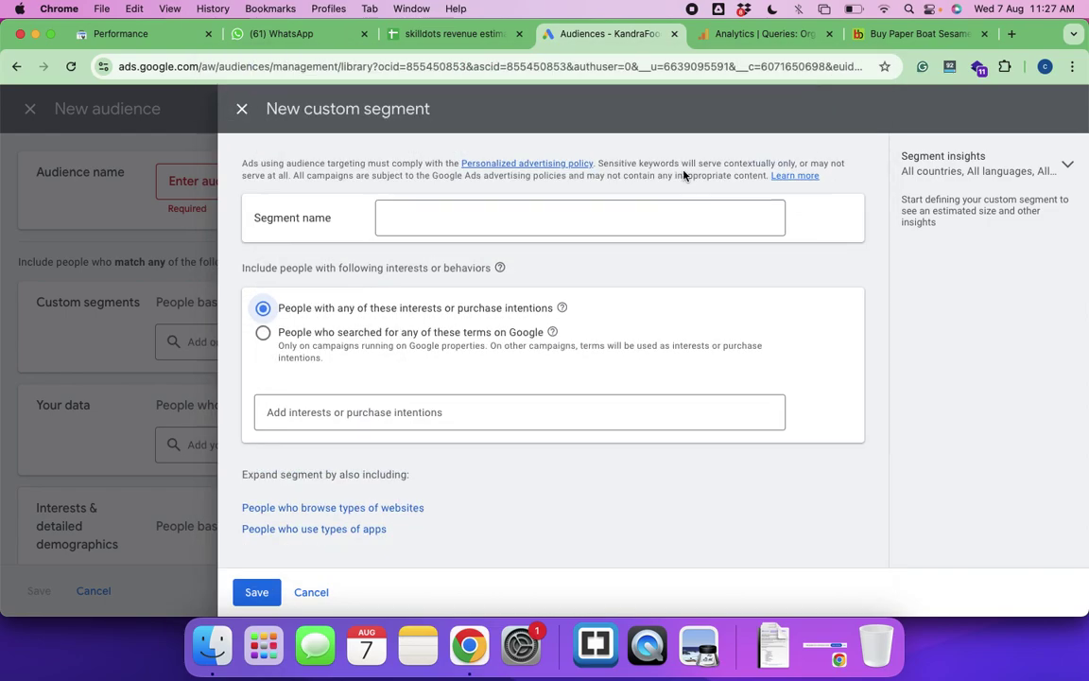
# Switch to the DM Training Class Notes document and paste the annotated screenshot below the Competitors Website Browsers audience image
pyautogui.press('super+grave')
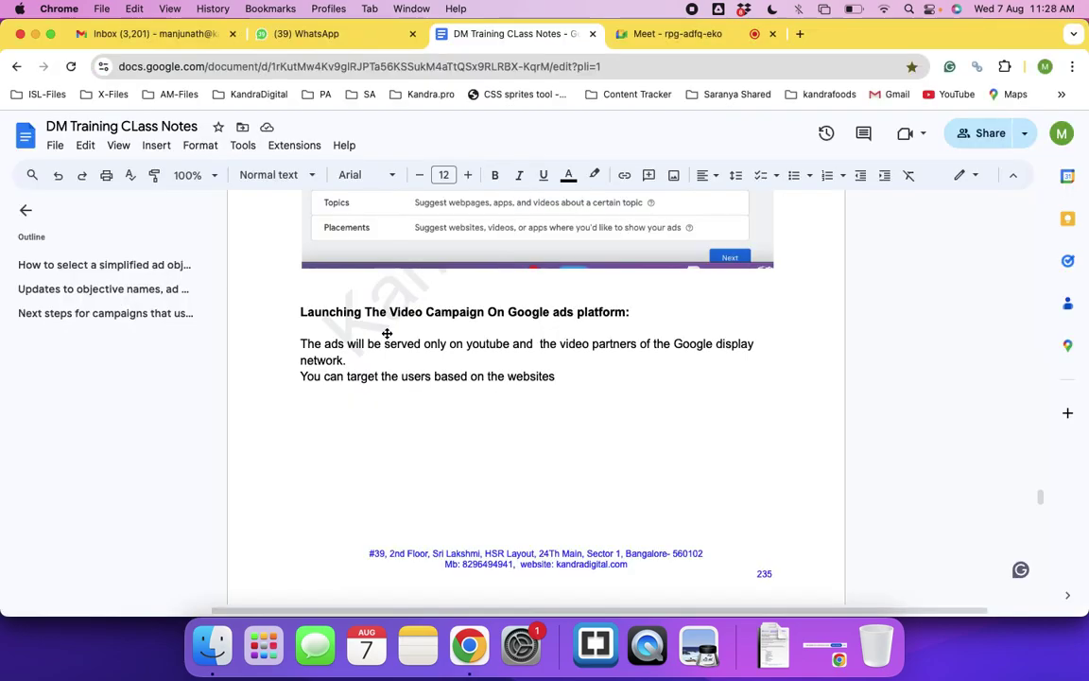
pyautogui.scroll(3, 385, 333)
pyautogui.scroll(-4, 385, 333)
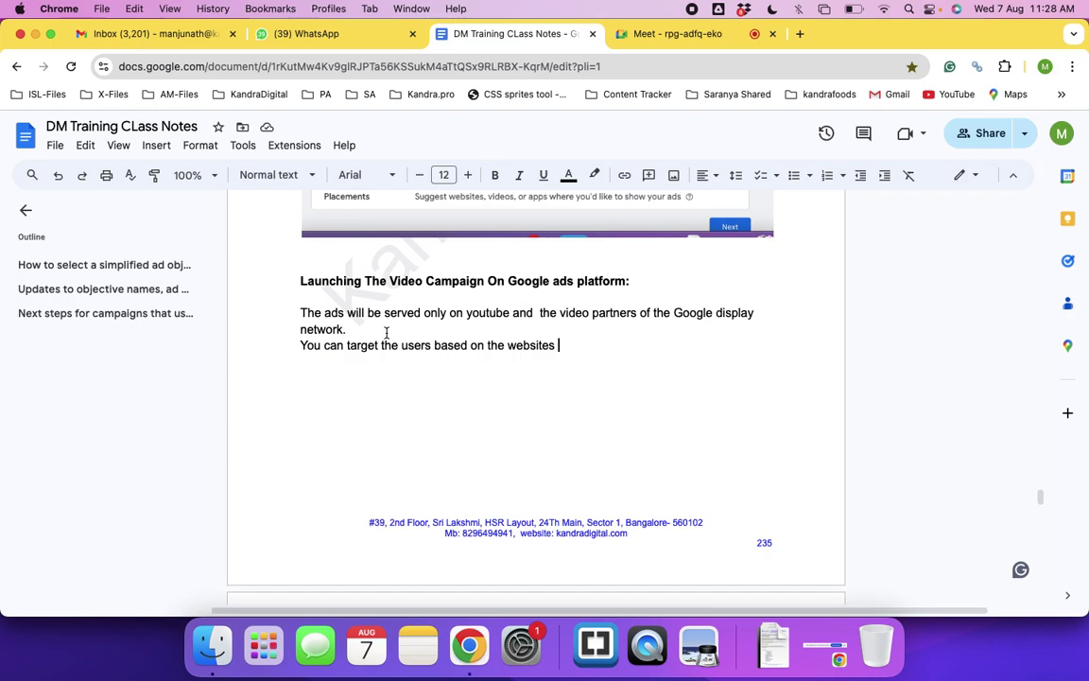
pyautogui.scroll(-5, 387, 333)
pyautogui.scroll(-5, 383, 333)
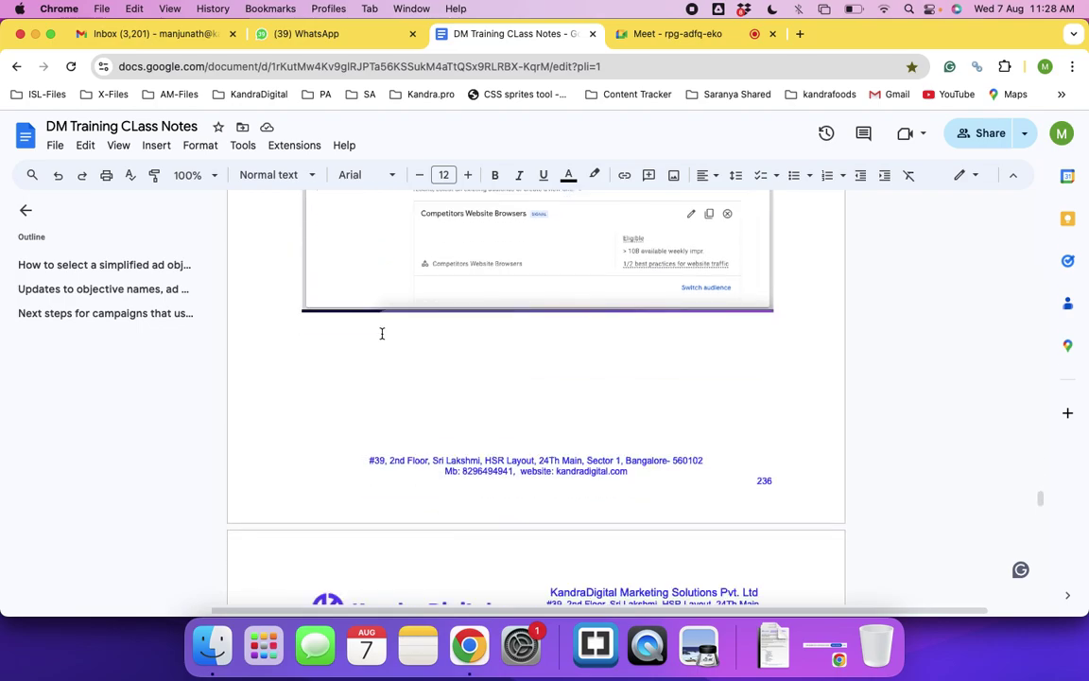
pyautogui.scroll(2, 362, 341)
pyautogui.click(361, 343)
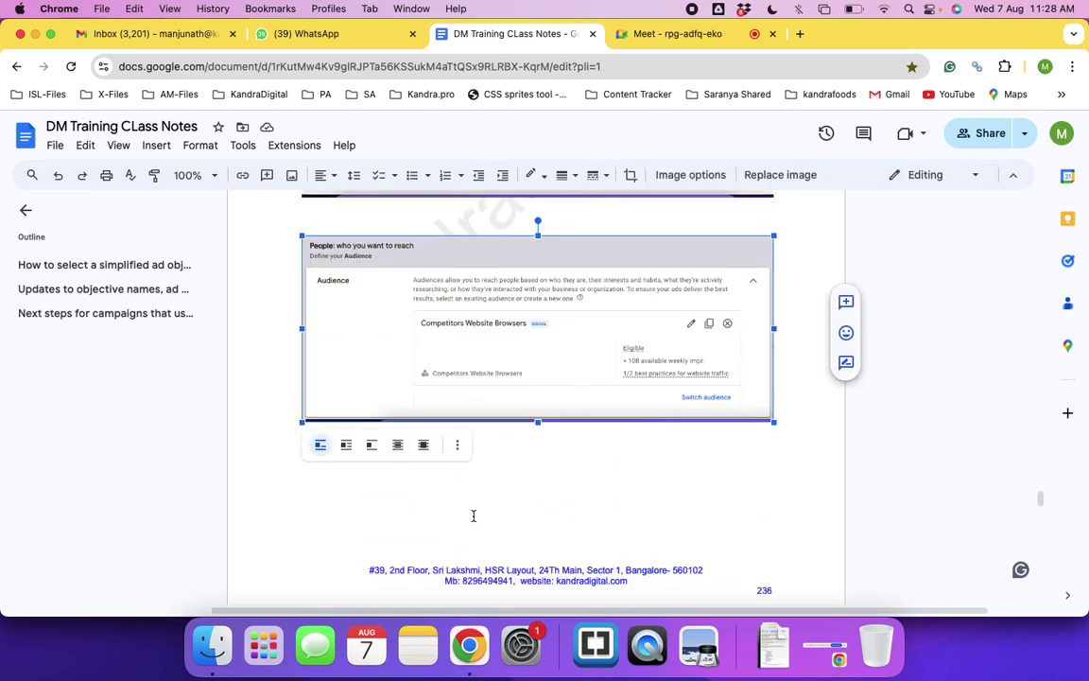
pyautogui.click(794, 403)
pyautogui.press('Return')
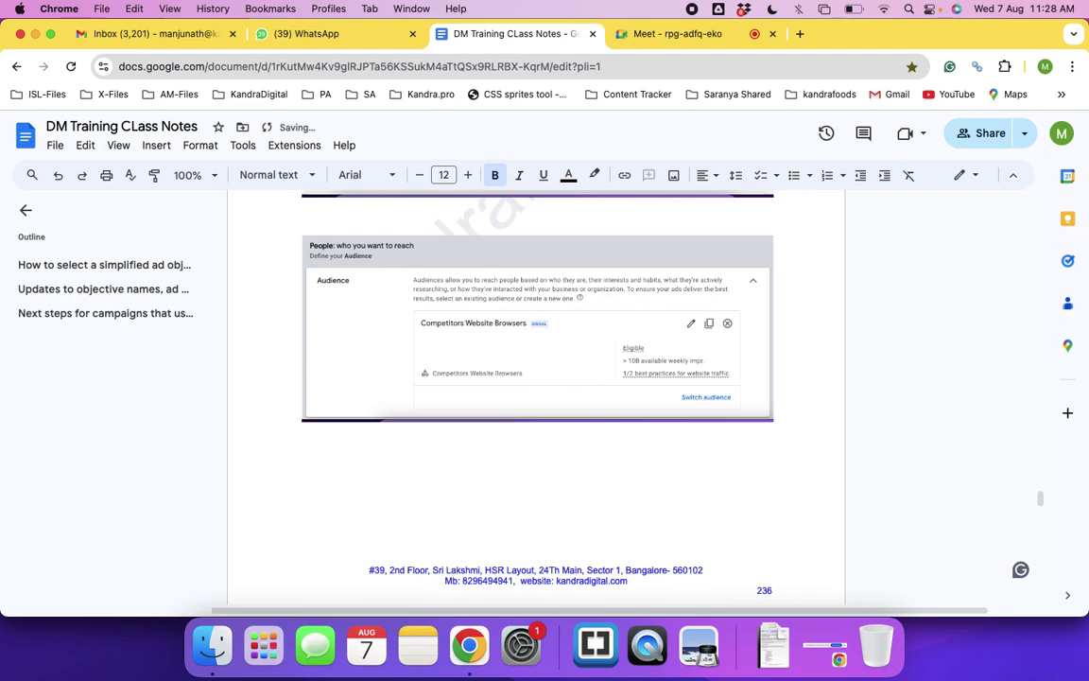
pyautogui.press('super+v')
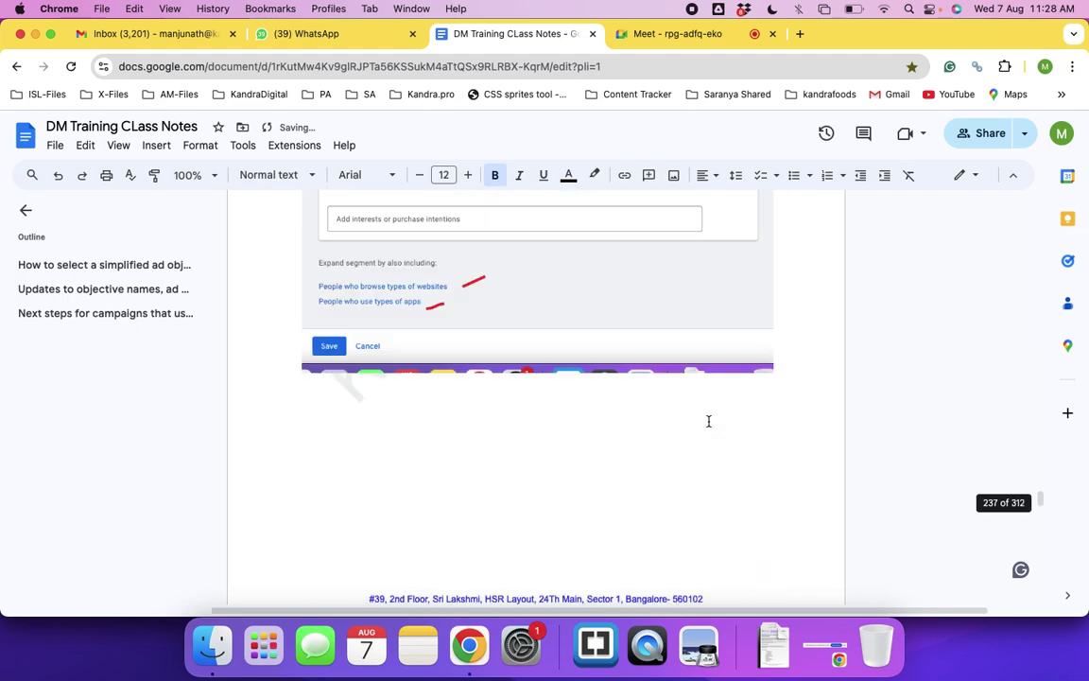
# Return to Google Ads and discard both the new custom segment and the new audience without saving
pyautogui.press('super+grave')
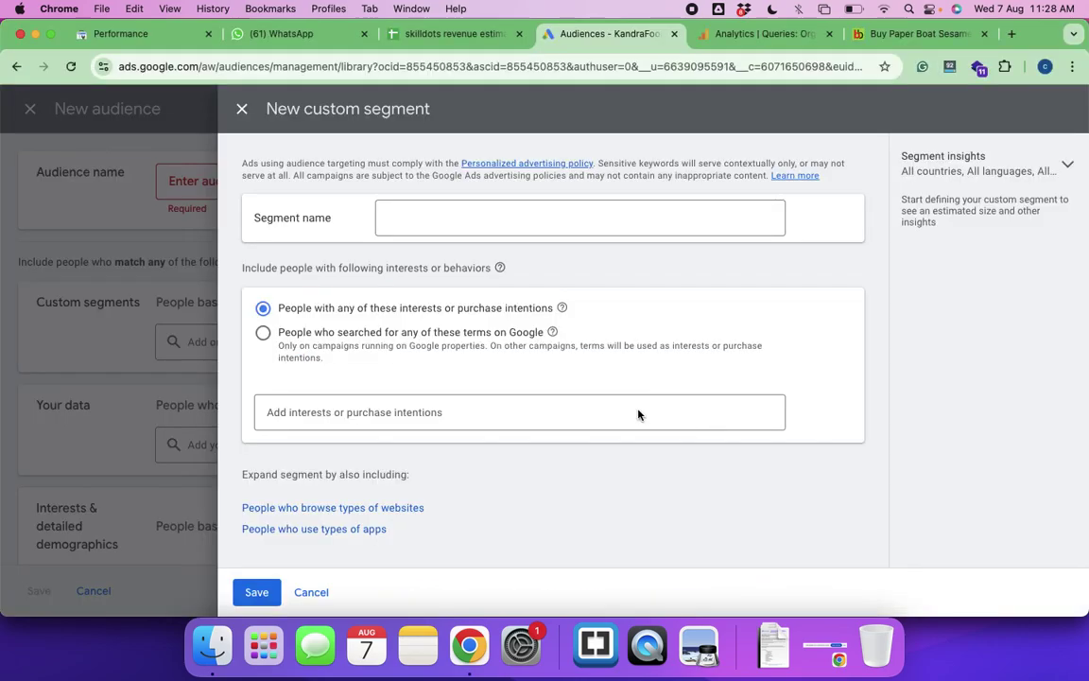
pyautogui.click(309, 591)
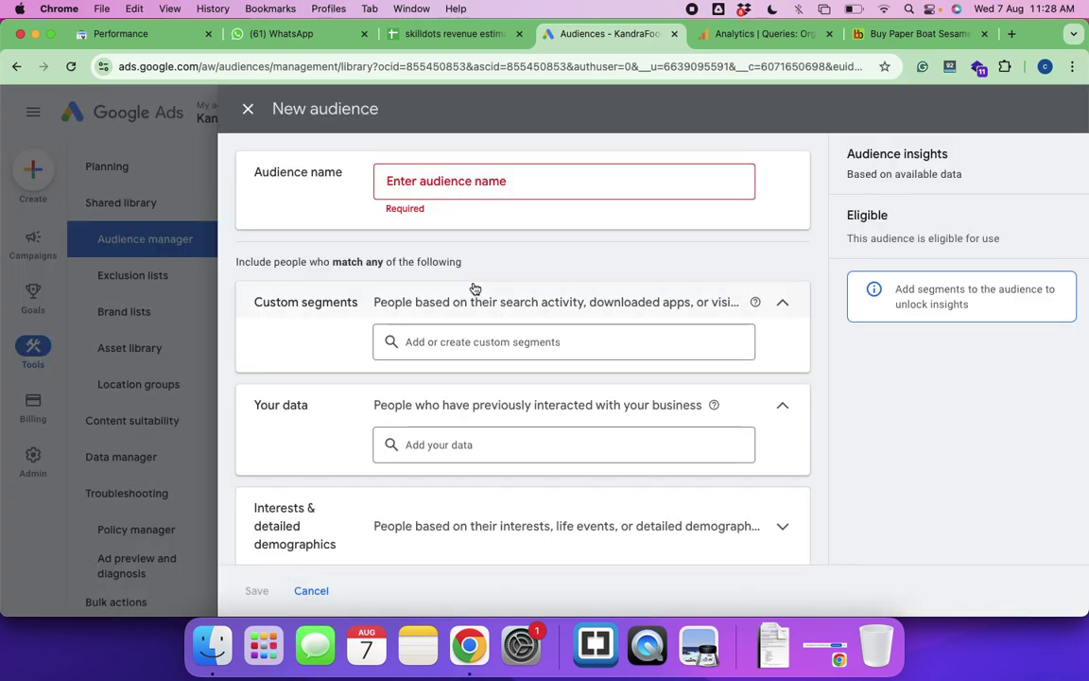
pyautogui.click(248, 109)
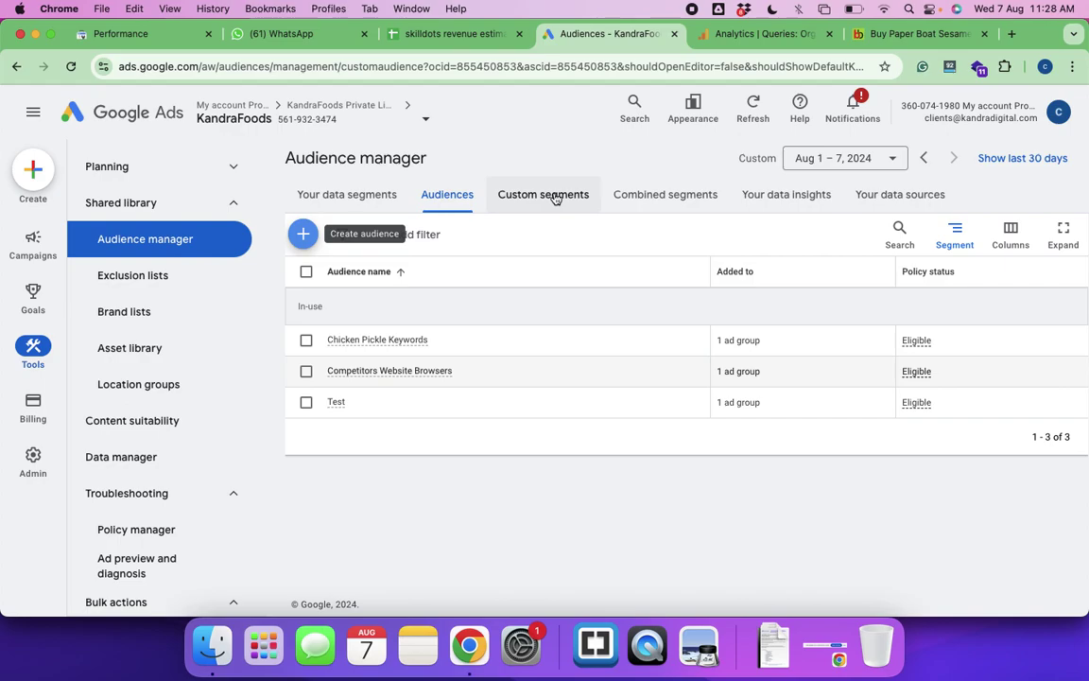
# Look over the custom segments, combined segments and saved audiences lists in Audience manager
pyautogui.click(555, 196)
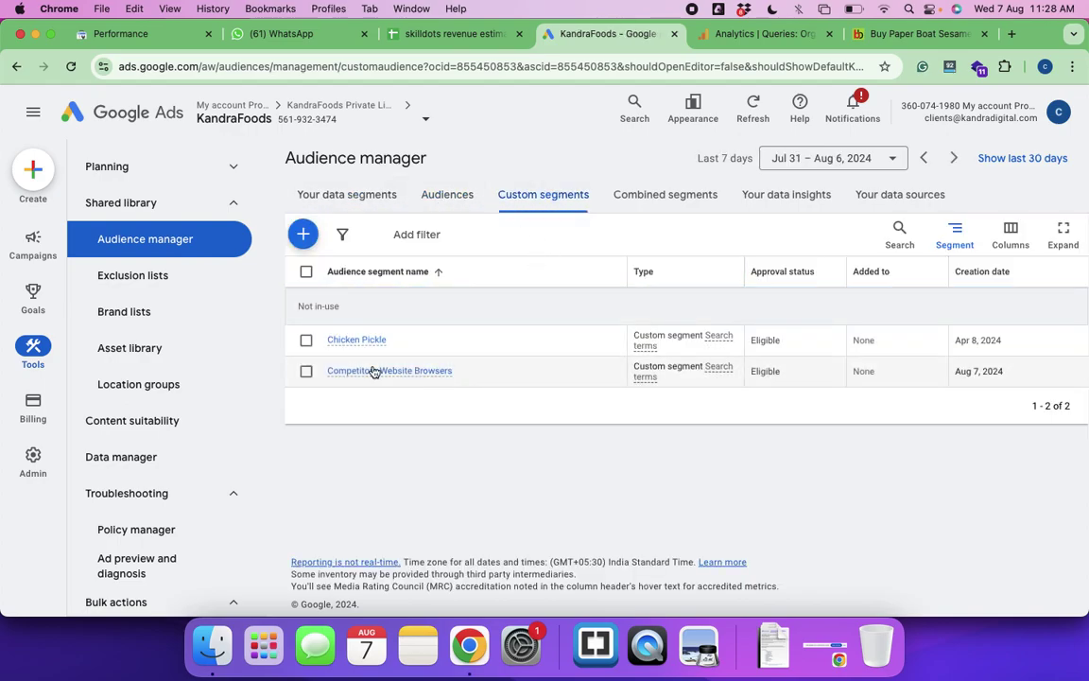
pyautogui.click(656, 199)
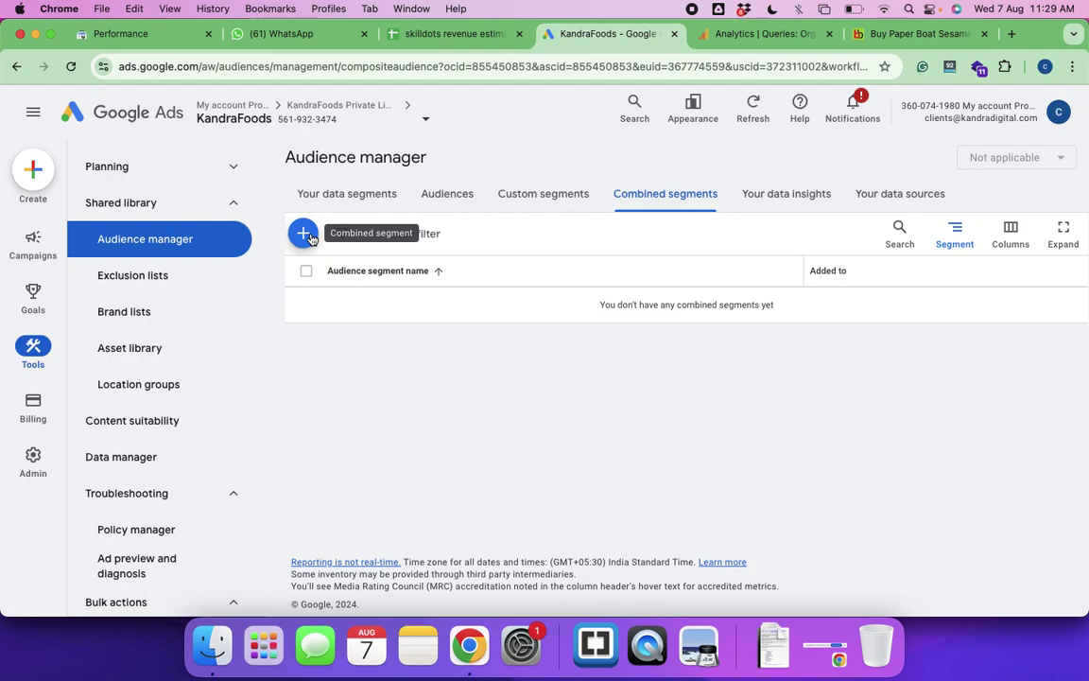
pyautogui.click(440, 201)
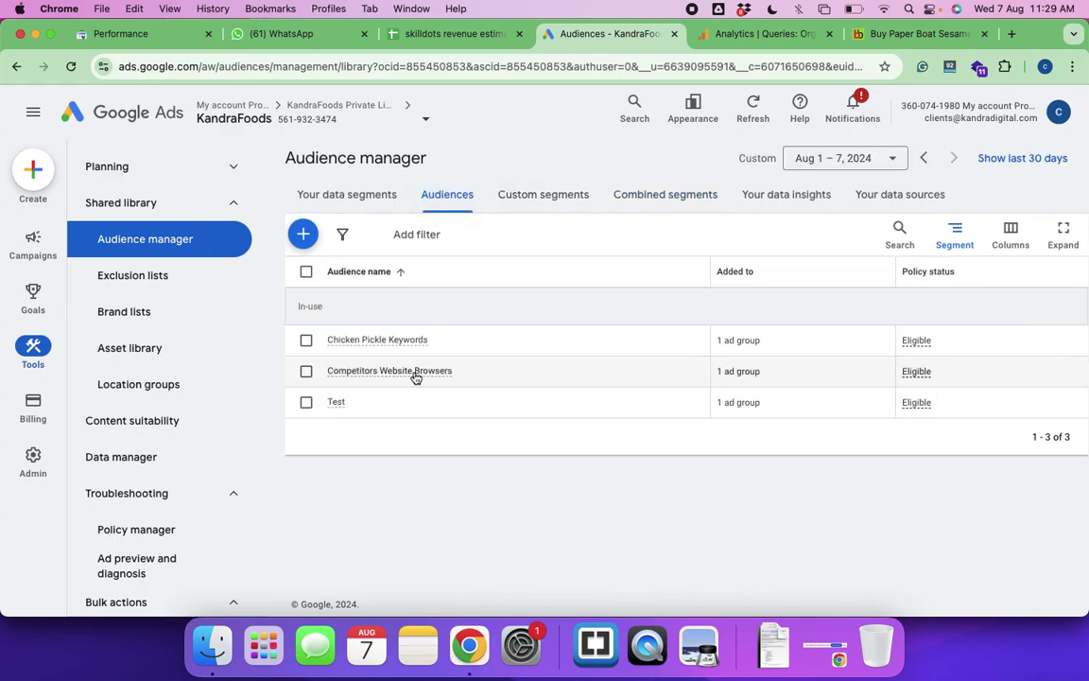
pyautogui.moveTo(425, 376)
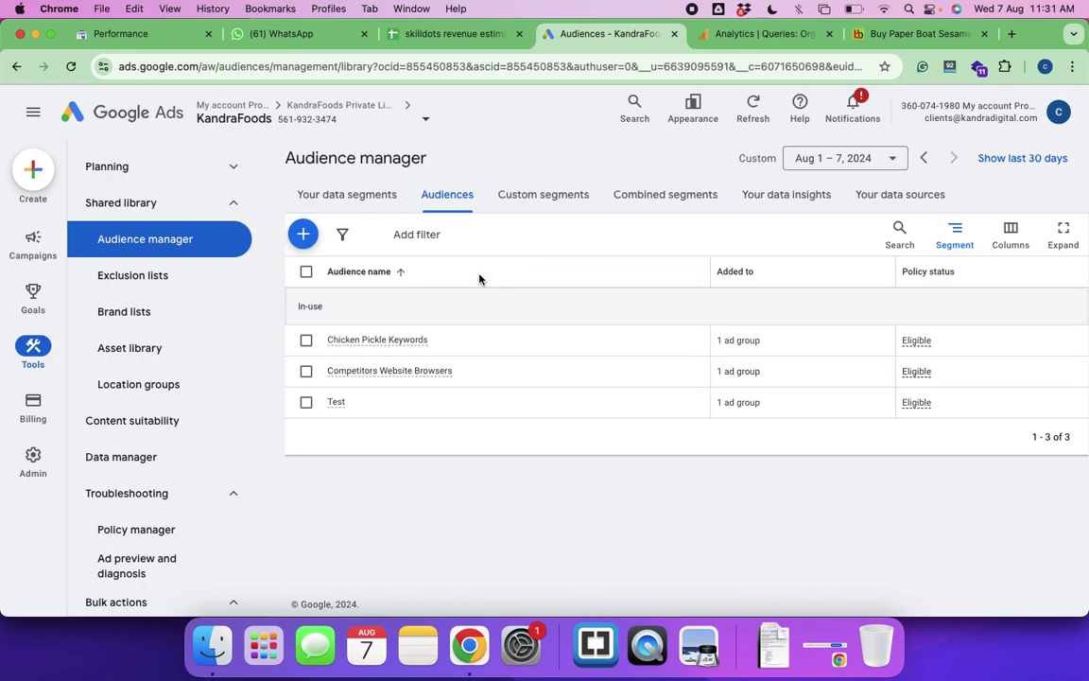
pyautogui.click(553, 201)
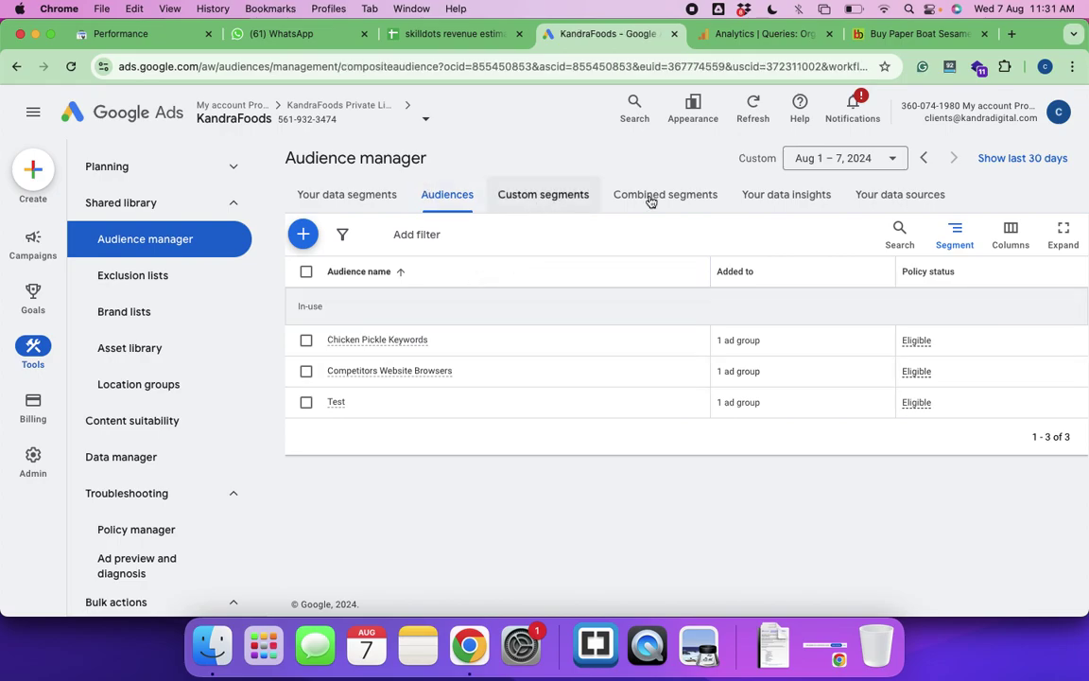
# View the blank new combined audience segment form from the combined segments list and close it without creating anything
pyautogui.click(651, 199)
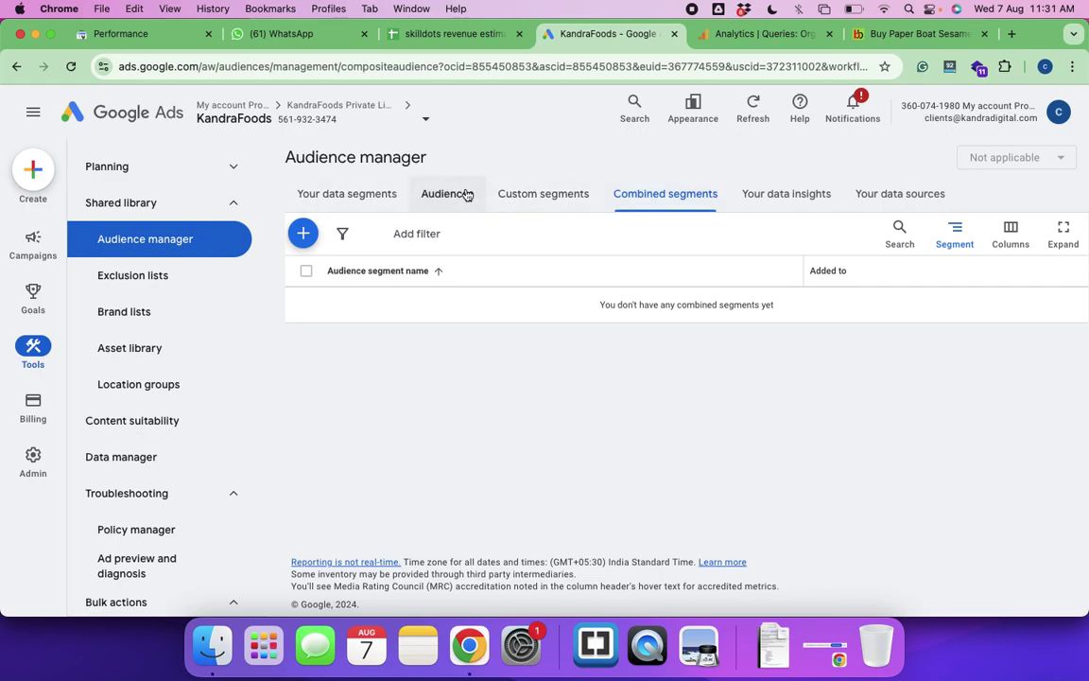
pyautogui.click(303, 234)
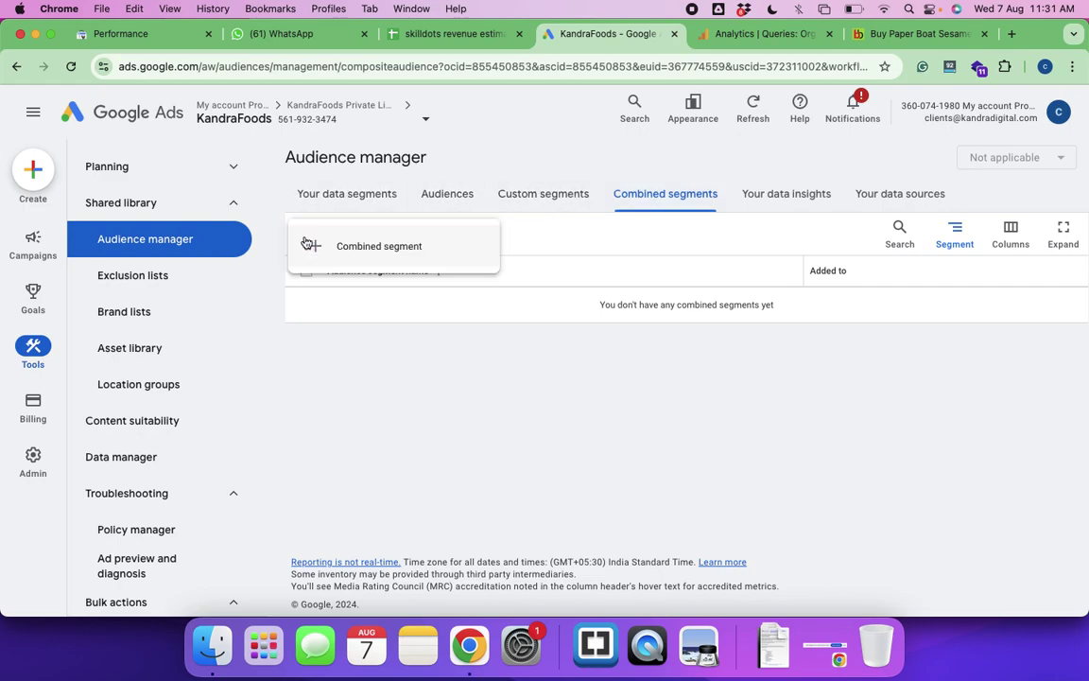
pyautogui.click(358, 246)
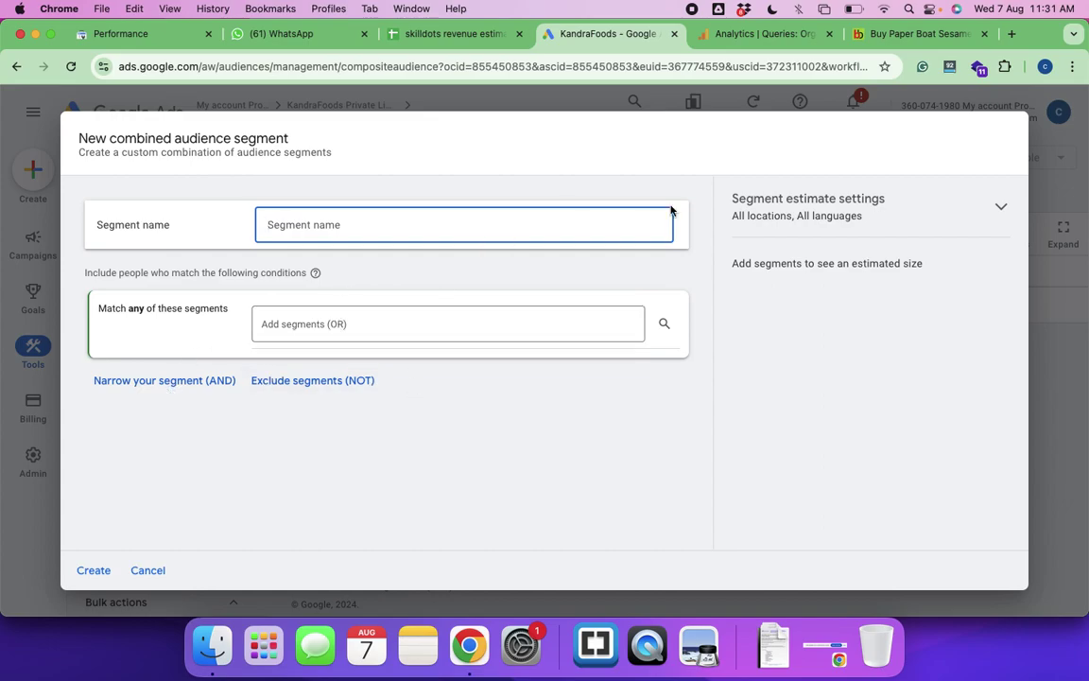
pyautogui.press('Escape')
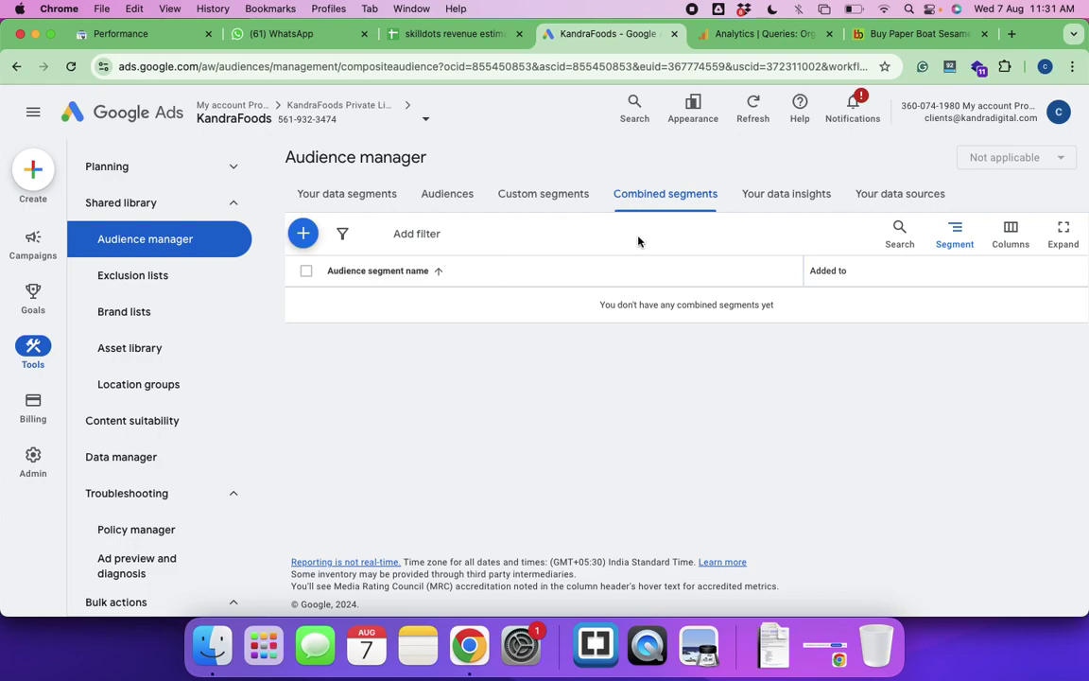
# Look over the data insights' demographic charts and relevant in-market segments, and view the data sources in Audience manager
pyautogui.click(778, 194)
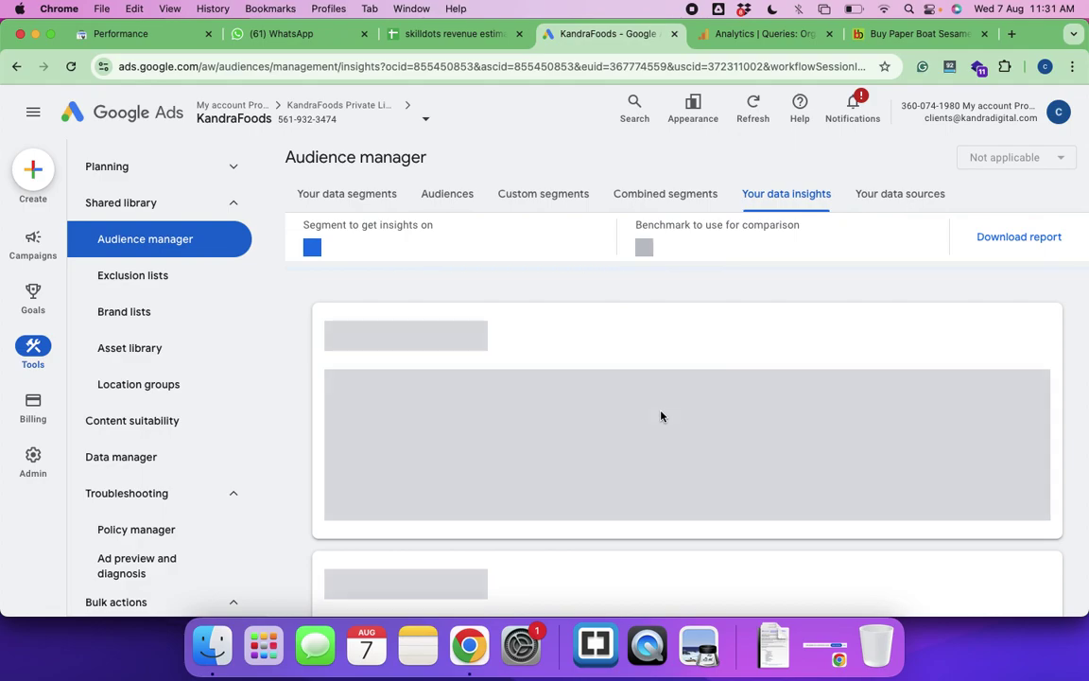
pyautogui.scroll(-5, 662, 417)
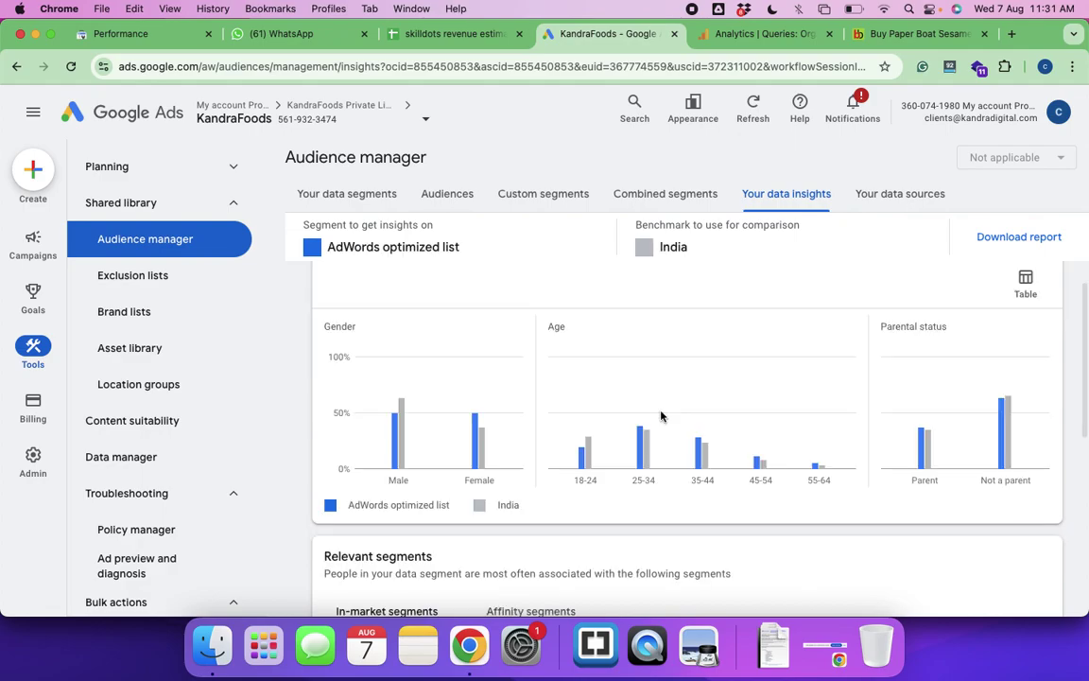
pyautogui.scroll(-4, 660, 417)
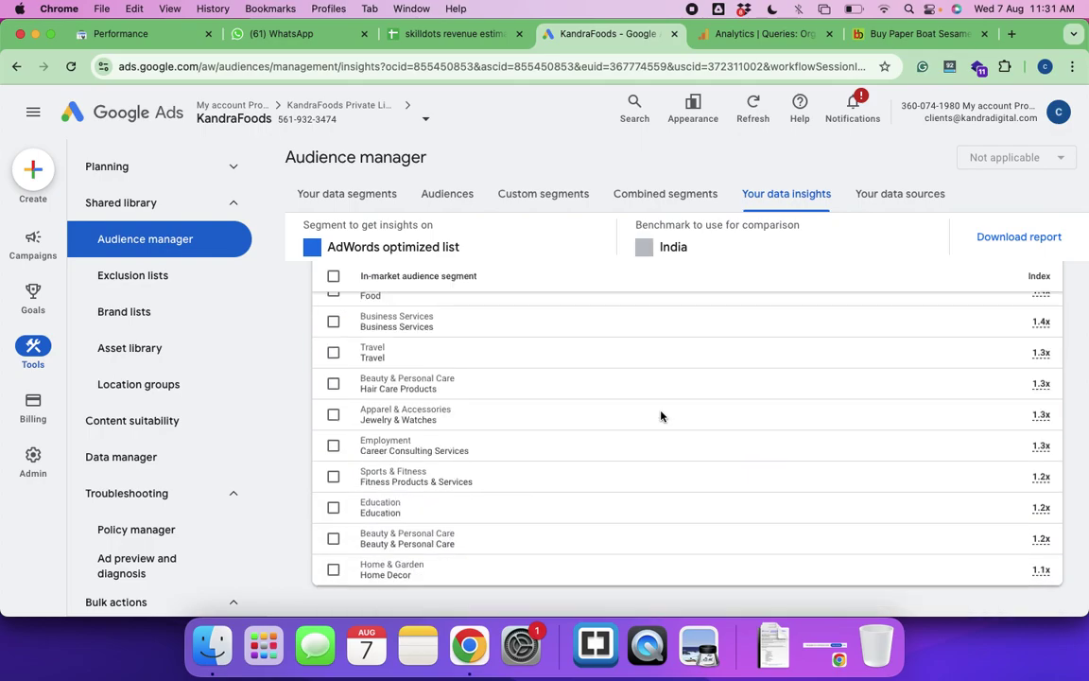
pyautogui.scroll(-1, 660, 416)
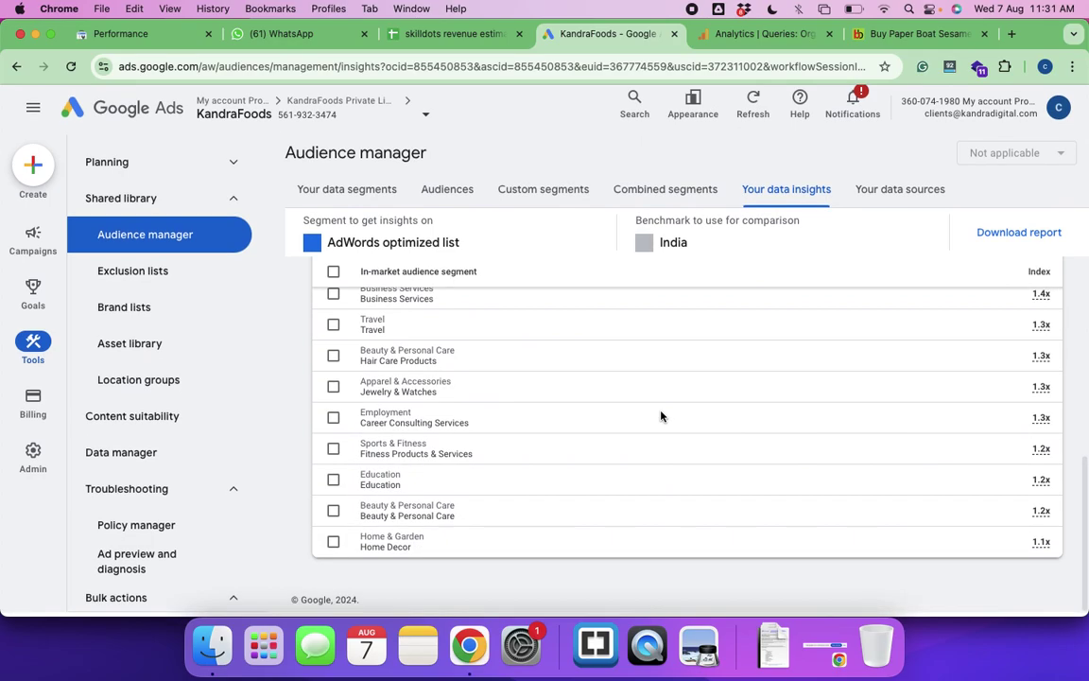
pyautogui.scroll(3, 661, 416)
pyautogui.scroll(8, 660, 417)
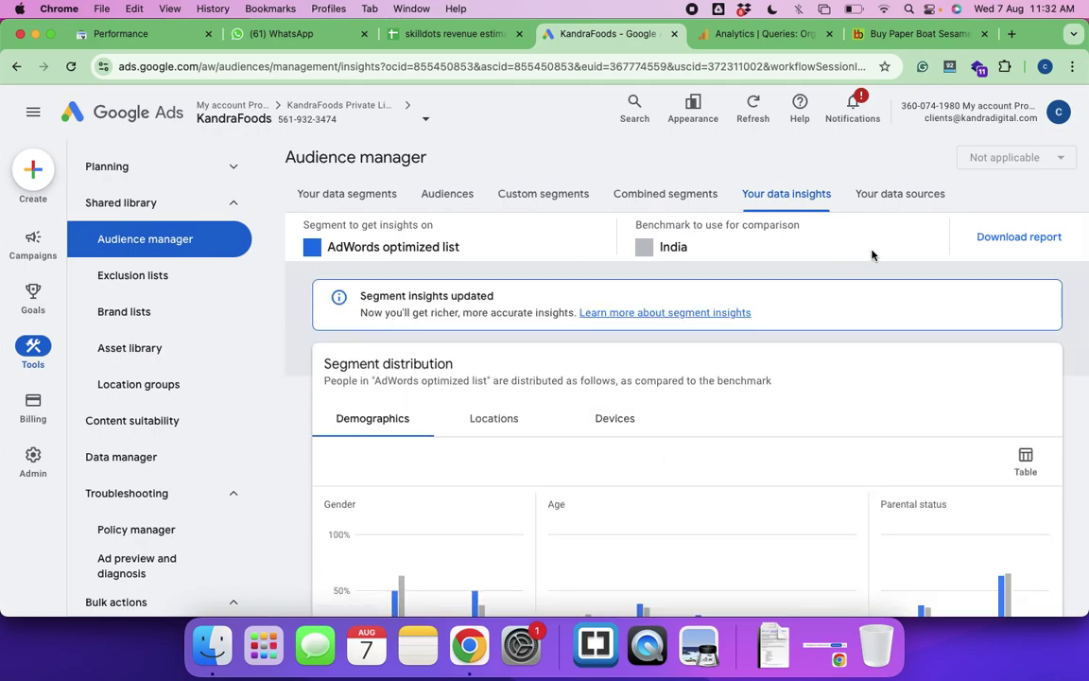
pyautogui.click(906, 197)
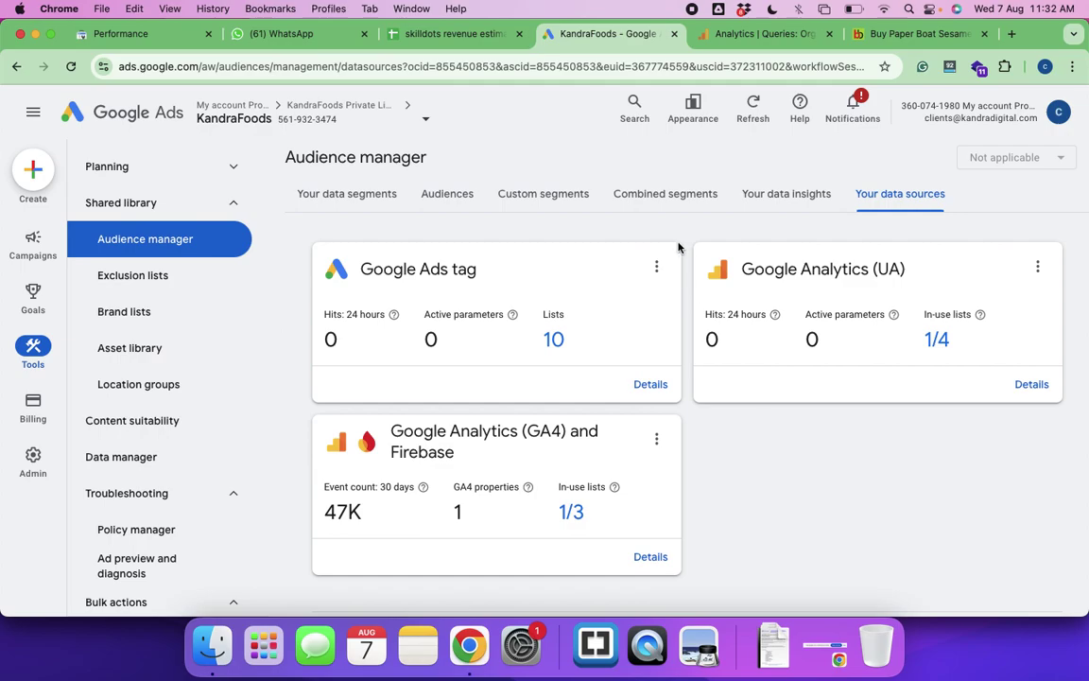
# Show the data segments list in Audience manager, capture the page area as a screenshot and open it for markup
pyautogui.press('super+grave')
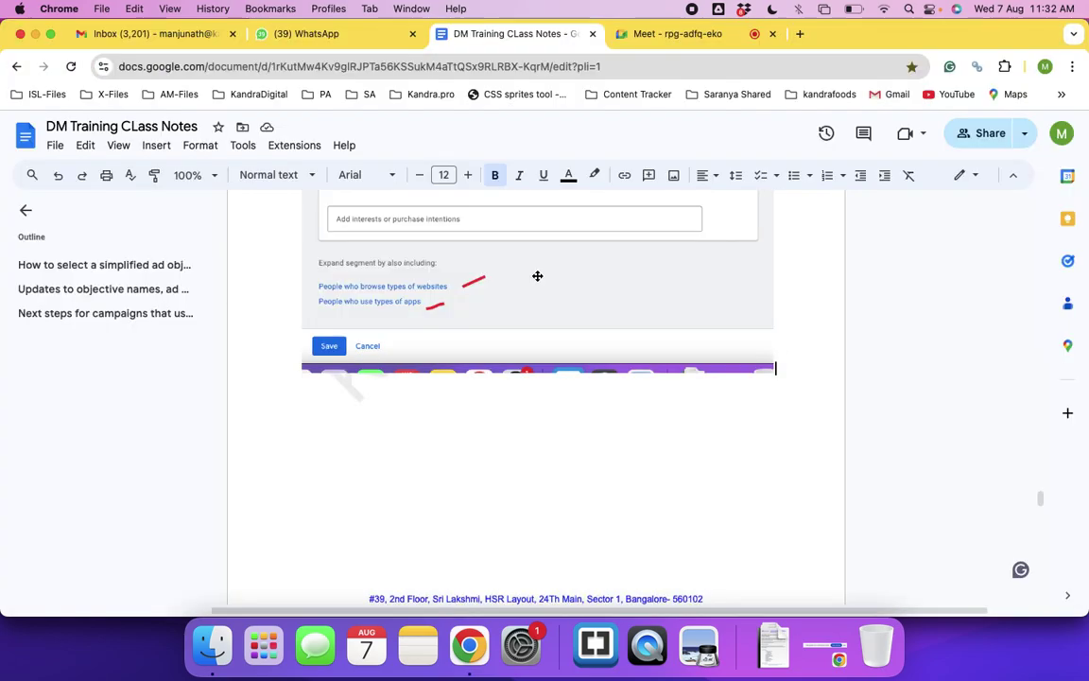
pyautogui.press('super+grave')
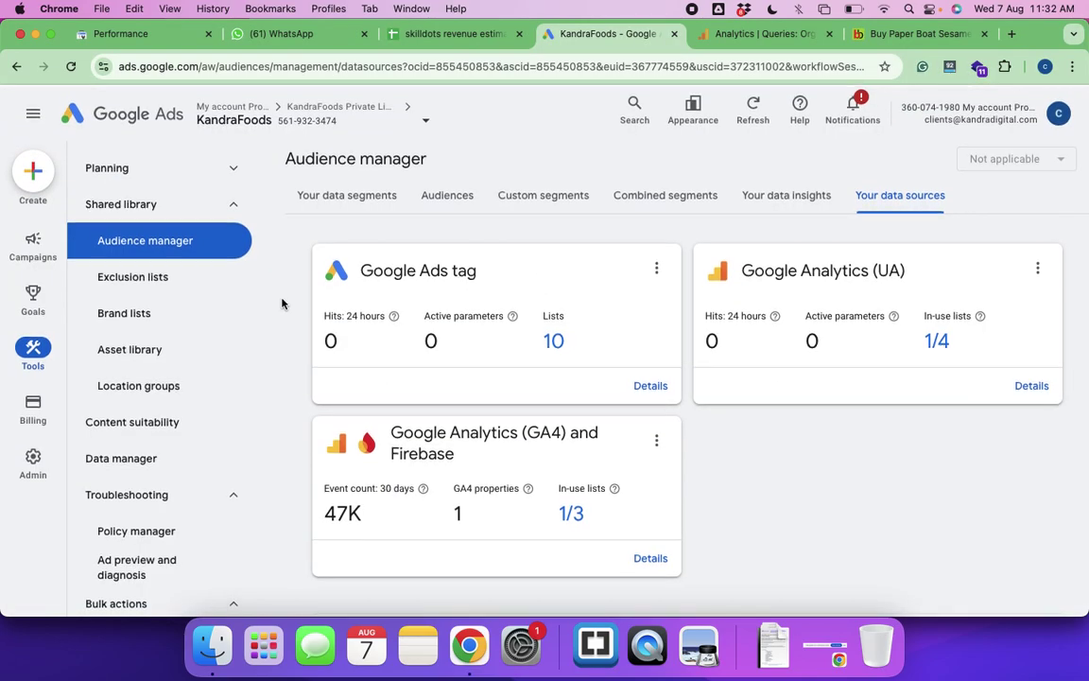
pyautogui.click(363, 198)
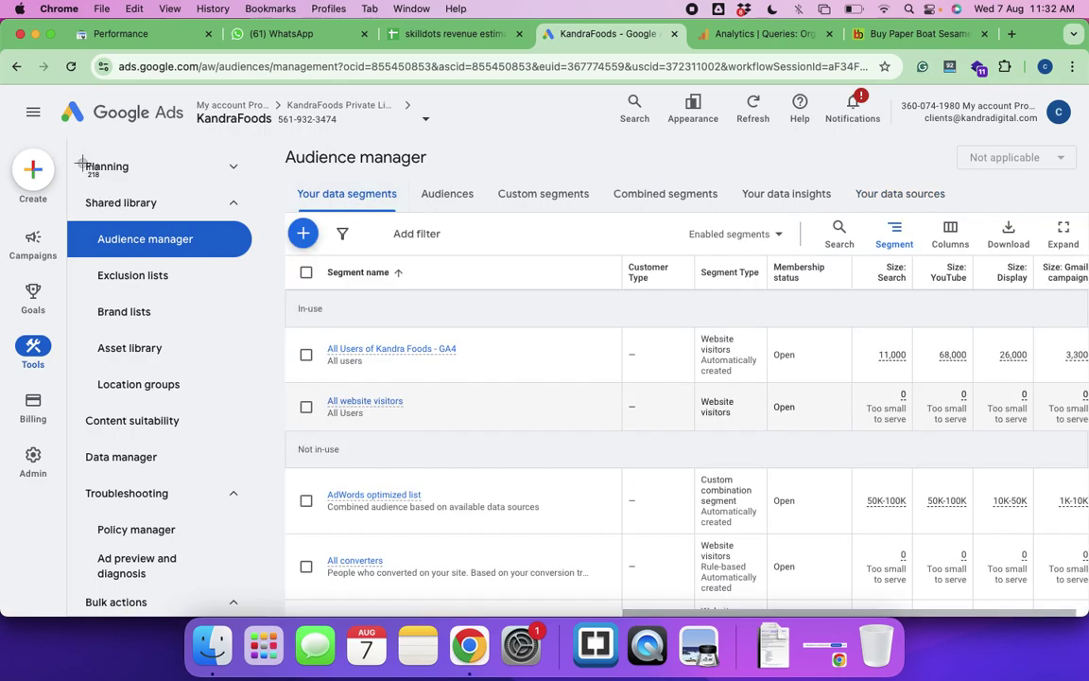
pyautogui.moveTo(5, 95); pyautogui.dragTo(1071, 456)
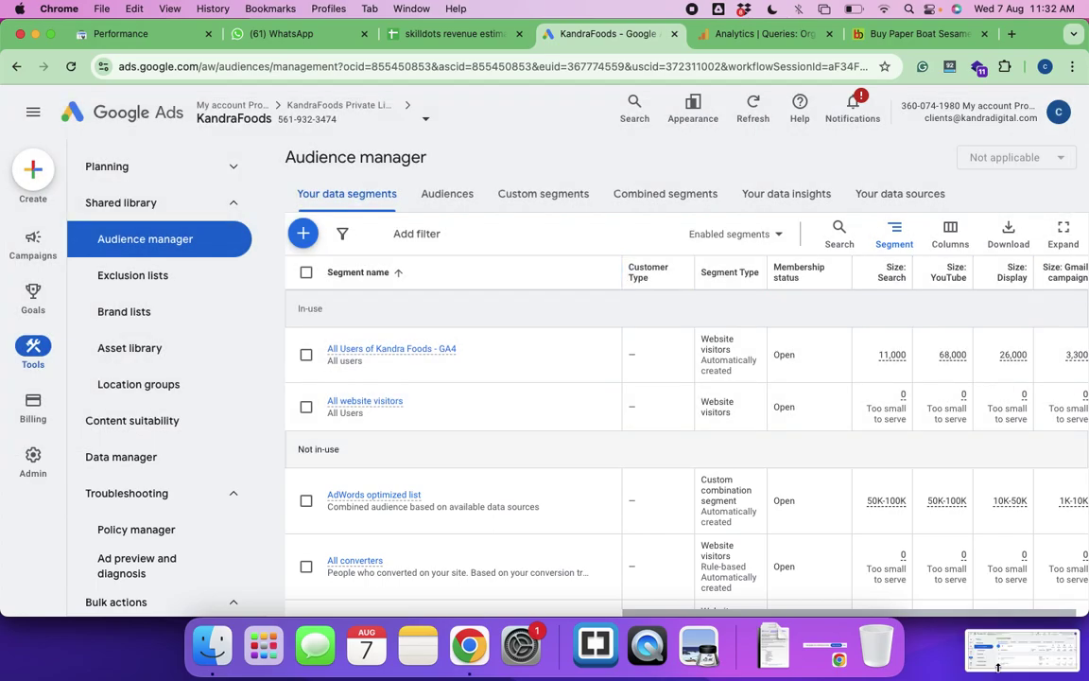
pyautogui.click(997, 666)
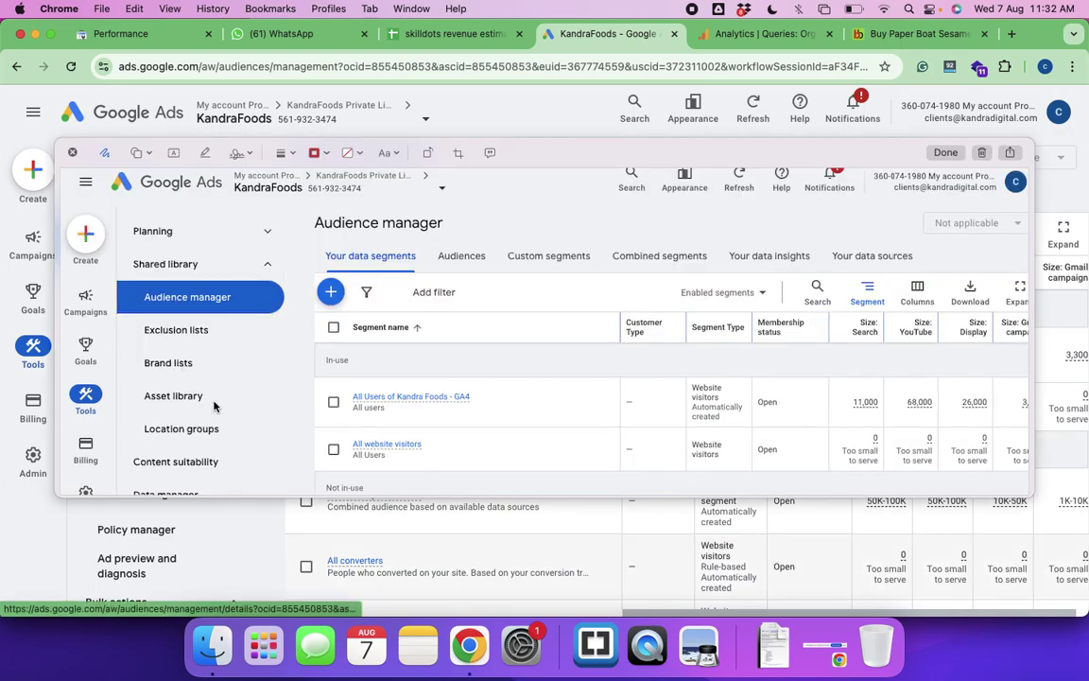
# Circle Tools in the screenshot with a red ellipse, undoing the stroke recognised as a speech bubble
pyautogui.moveTo(83, 372)
pyautogui.mouseDown()
pyautogui.moveTo(68, 404)
pyautogui.moveTo(126, 404)
pyautogui.moveTo(70, 348)
pyautogui.mouseUp()
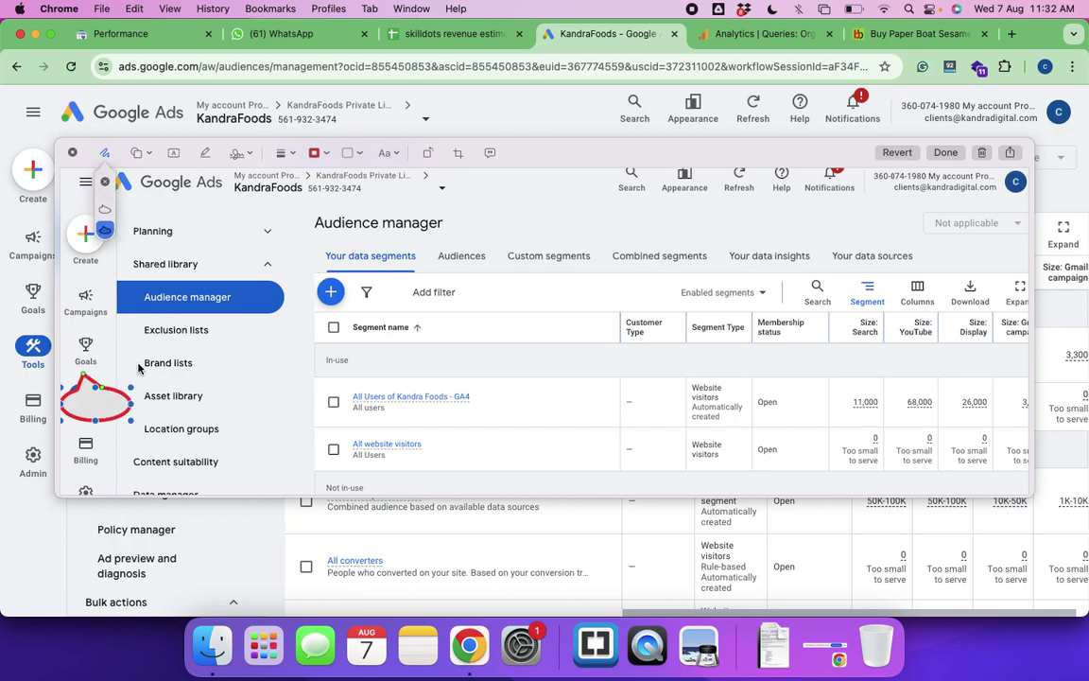
pyautogui.press('super+z')
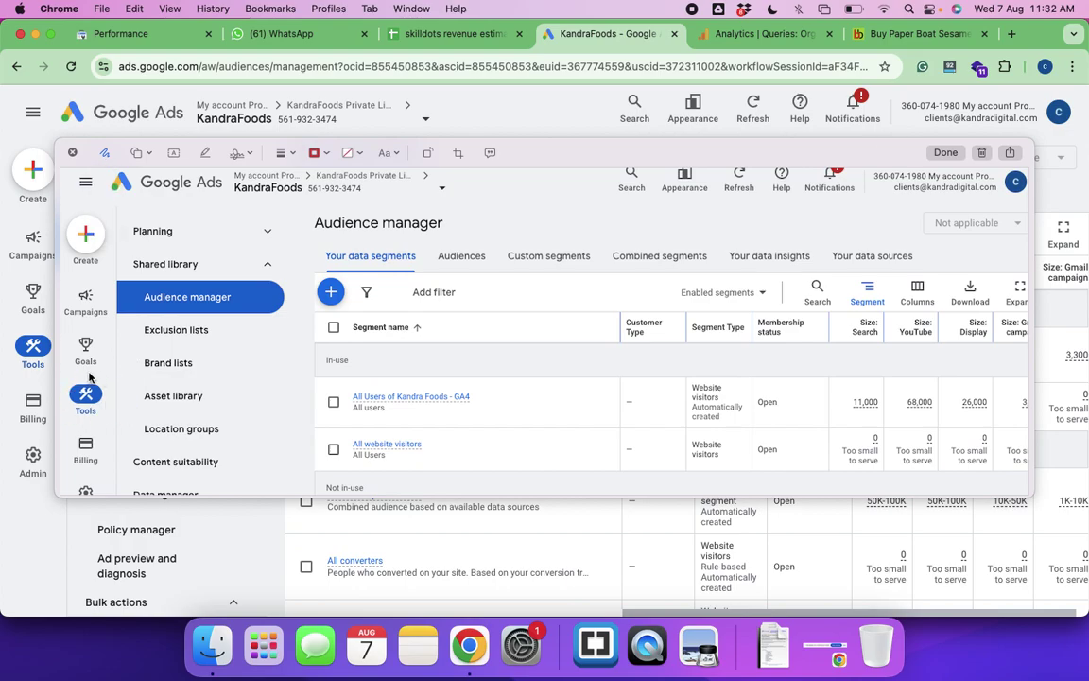
pyautogui.moveTo(90, 378)
pyautogui.mouseDown()
pyautogui.moveTo(56, 401)
pyautogui.moveTo(111, 389)
pyautogui.moveTo(82, 340)
pyautogui.moveTo(92, 372)
pyautogui.mouseUp()
pyautogui.click(172, 342)
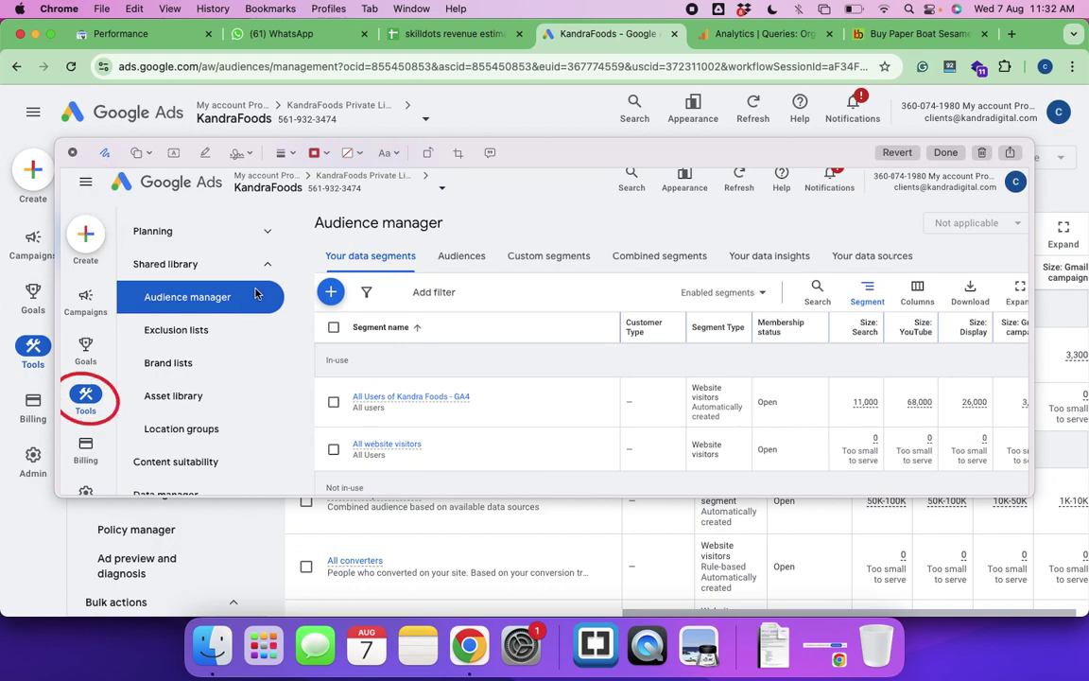
# Outline the Audience manager entry in the screenshot's navigation with a rounded red sketch shape
pyautogui.moveTo(247, 276)
pyautogui.mouseDown()
pyautogui.moveTo(137, 282)
pyautogui.moveTo(242, 322)
pyautogui.moveTo(210, 253)
pyautogui.moveTo(216, 277)
pyautogui.moveTo(137, 298)
pyautogui.moveTo(187, 295)
pyautogui.moveTo(231, 266)
pyautogui.moveTo(216, 253)
pyautogui.mouseUp()
pyautogui.click(276, 286)
pyautogui.press('super+z')
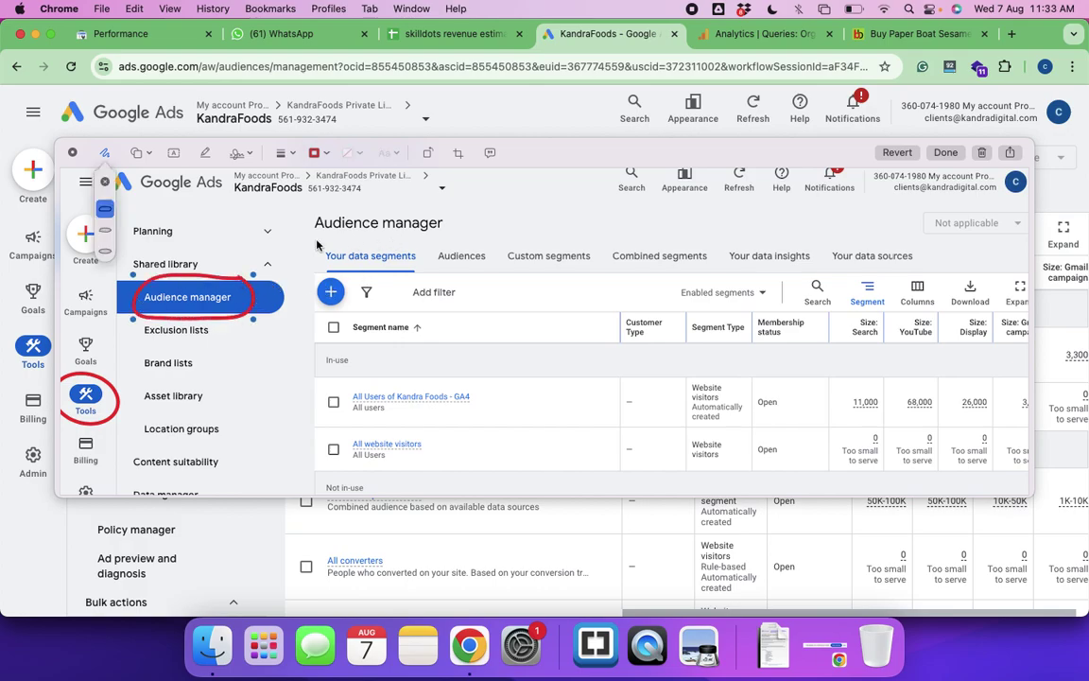
# Try to outline the row of Audience manager tabs with a freehand red stroke and undo it
pyautogui.click(265, 222)
pyautogui.moveTo(315, 241)
pyautogui.mouseDown()
pyautogui.moveTo(317, 270)
pyautogui.moveTo(392, 288)
pyautogui.mouseUp()
pyautogui.moveTo(604, 280)
pyautogui.mouseDown()
pyautogui.moveTo(832, 278)
pyautogui.moveTo(935, 260)
pyautogui.moveTo(878, 236)
pyautogui.moveTo(643, 225)
pyautogui.moveTo(344, 237)
pyautogui.mouseUp()
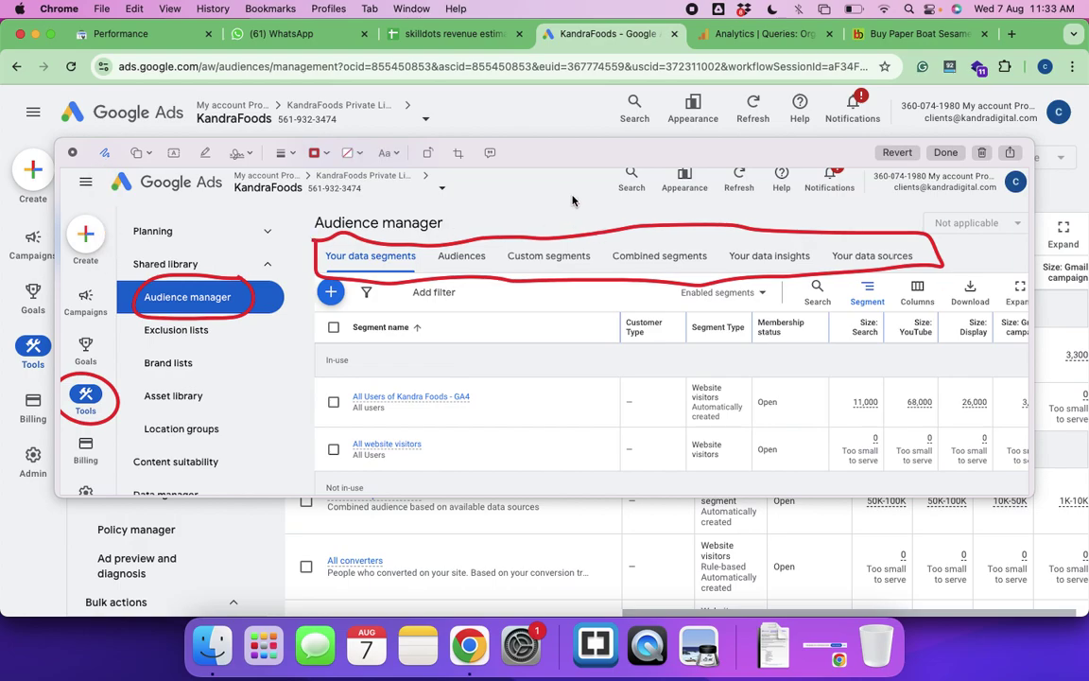
pyautogui.press('super+z')
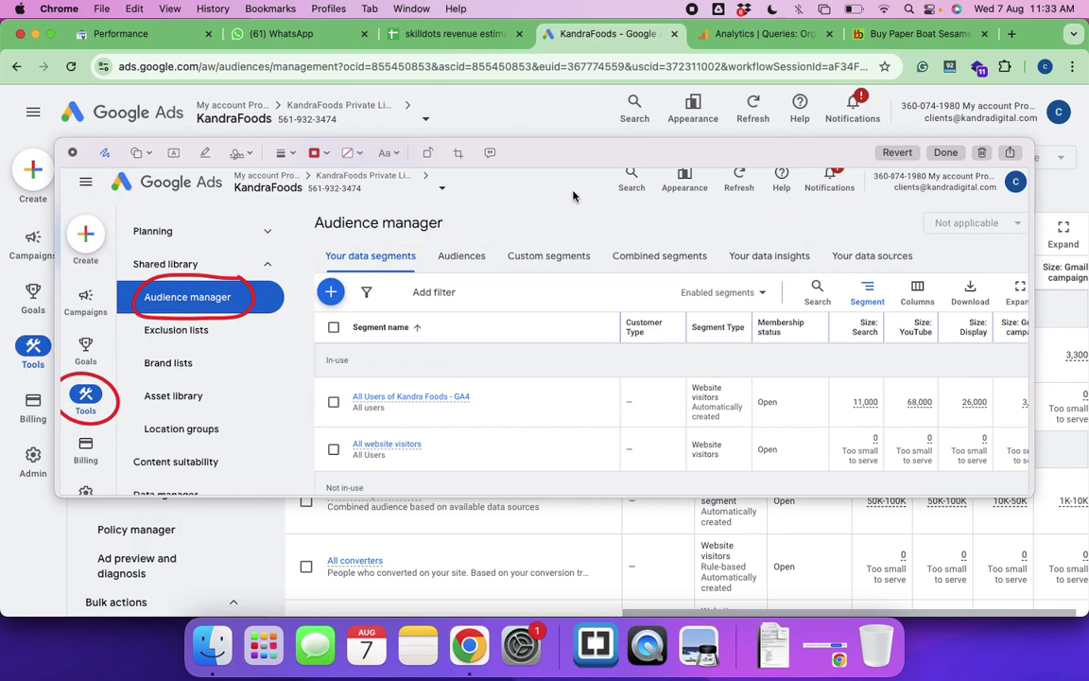
# Frame the Audience manager tabs, from Your data segments to Your data sources, with a red rectangle in the screenshot
pyautogui.moveTo(315, 242)
pyautogui.mouseDown()
pyautogui.moveTo(321, 274)
pyautogui.moveTo(498, 274)
pyautogui.moveTo(818, 262)
pyautogui.moveTo(833, 230)
pyautogui.moveTo(368, 224)
pyautogui.moveTo(321, 229)
pyautogui.moveTo(314, 245)
pyautogui.mouseUp()
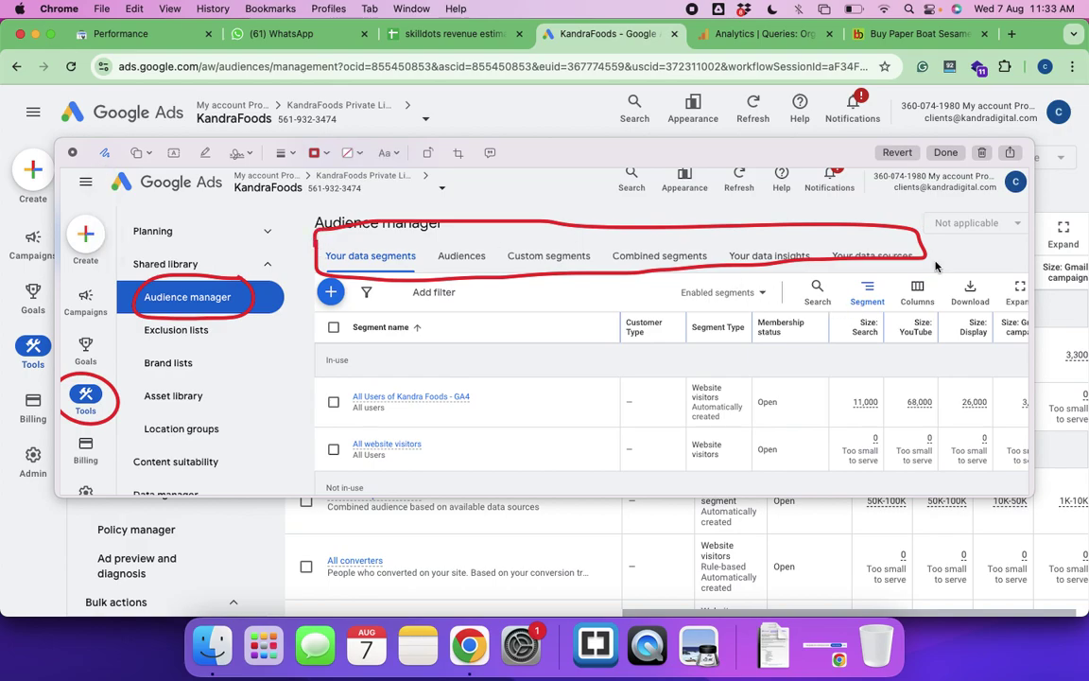
pyautogui.moveTo(309, 268)
pyautogui.mouseDown()
pyautogui.moveTo(879, 269)
pyautogui.moveTo(932, 244)
pyautogui.moveTo(902, 216)
pyautogui.moveTo(369, 217)
pyautogui.moveTo(310, 223)
pyautogui.moveTo(304, 274)
pyautogui.moveTo(320, 274)
pyautogui.mouseUp()
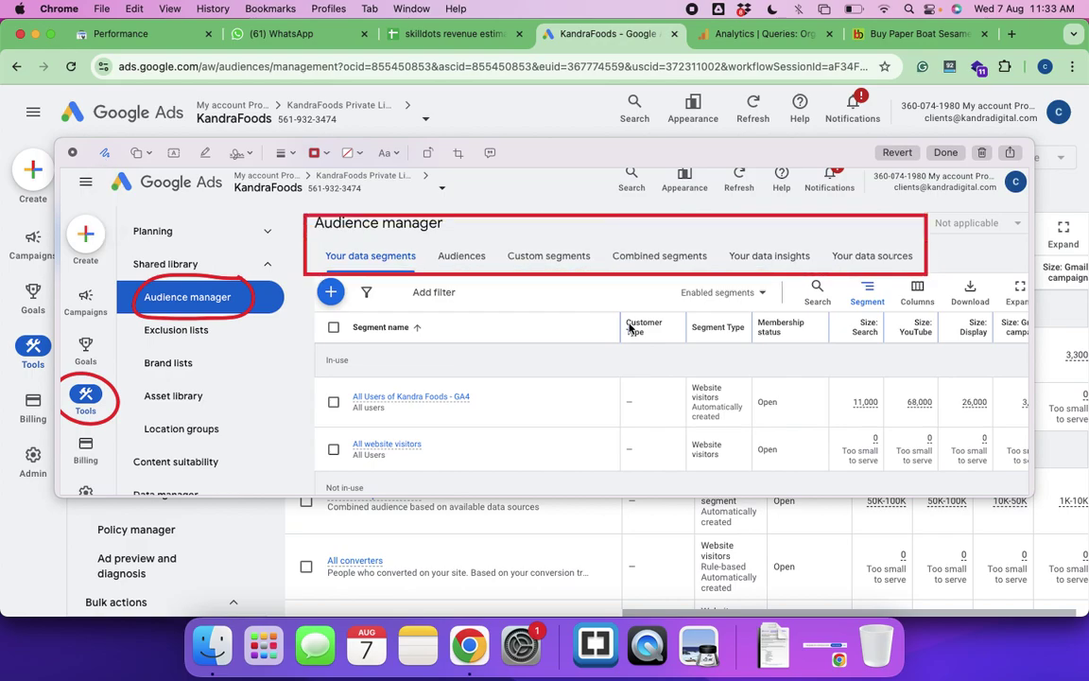
# Replace the rounded outline around the Audience manager entry with a red rectangle and close the screenshot editor
pyautogui.press('super+z')
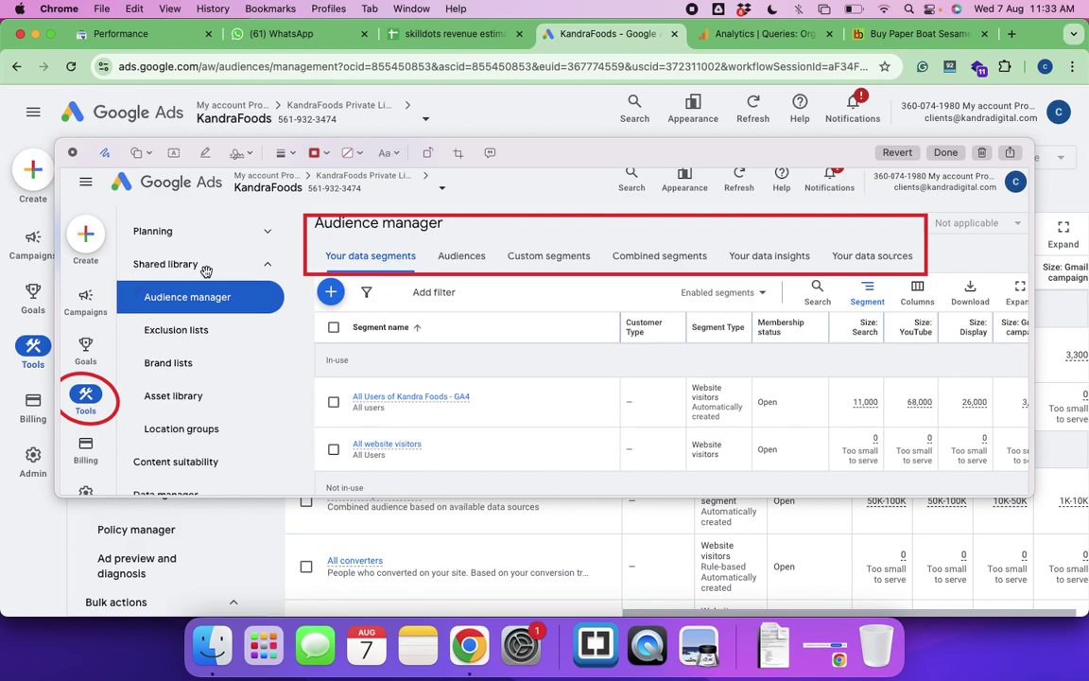
pyautogui.moveTo(133, 282)
pyautogui.mouseDown()
pyautogui.moveTo(258, 321)
pyautogui.moveTo(241, 248)
pyautogui.moveTo(123, 241)
pyautogui.moveTo(134, 274)
pyautogui.moveTo(121, 253)
pyautogui.mouseUp()
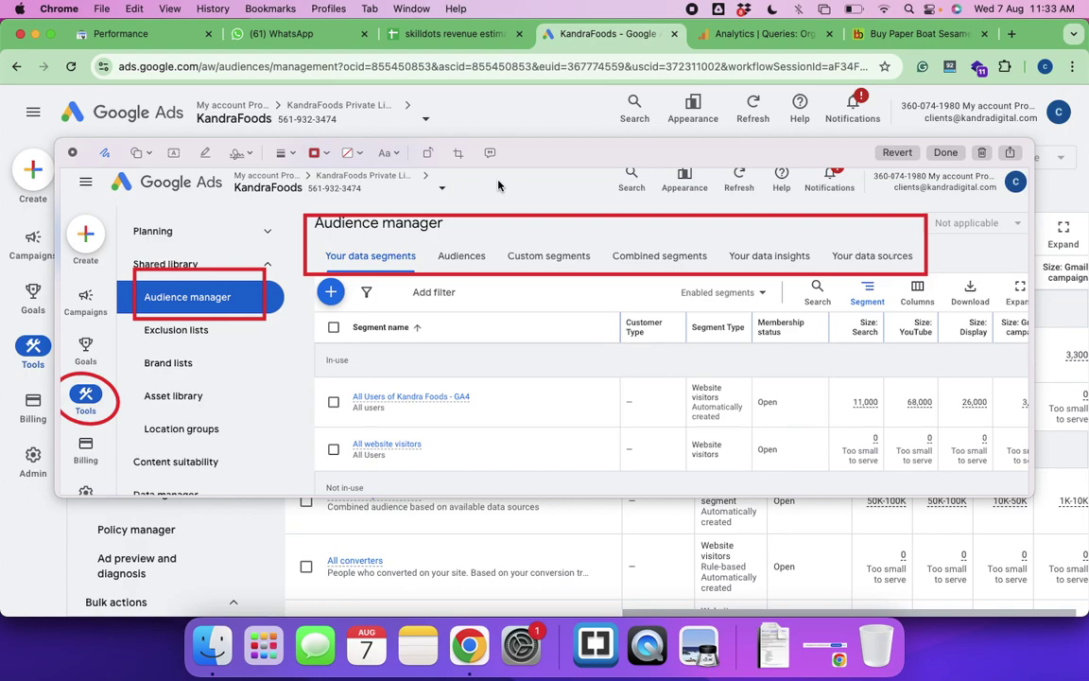
pyautogui.click(945, 152)
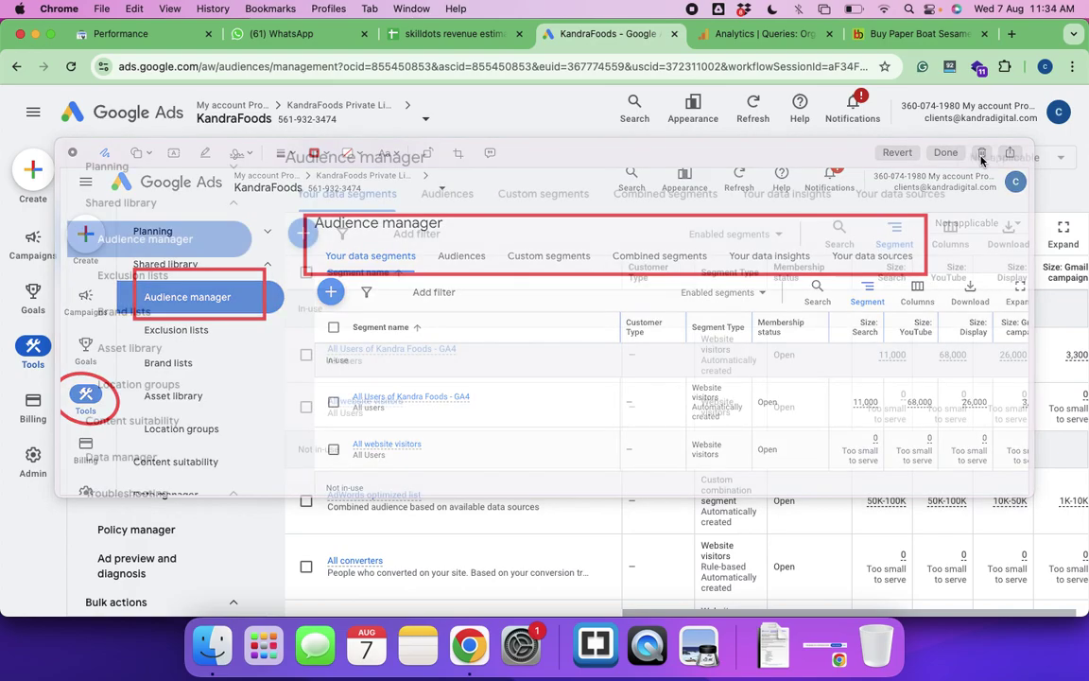
# Switch to the DM Training CLass Notes document and paste the annotated Audience manager screenshot below the New custom segment image
pyautogui.press('super+grave')
pyautogui.scroll(4, 396, 403)
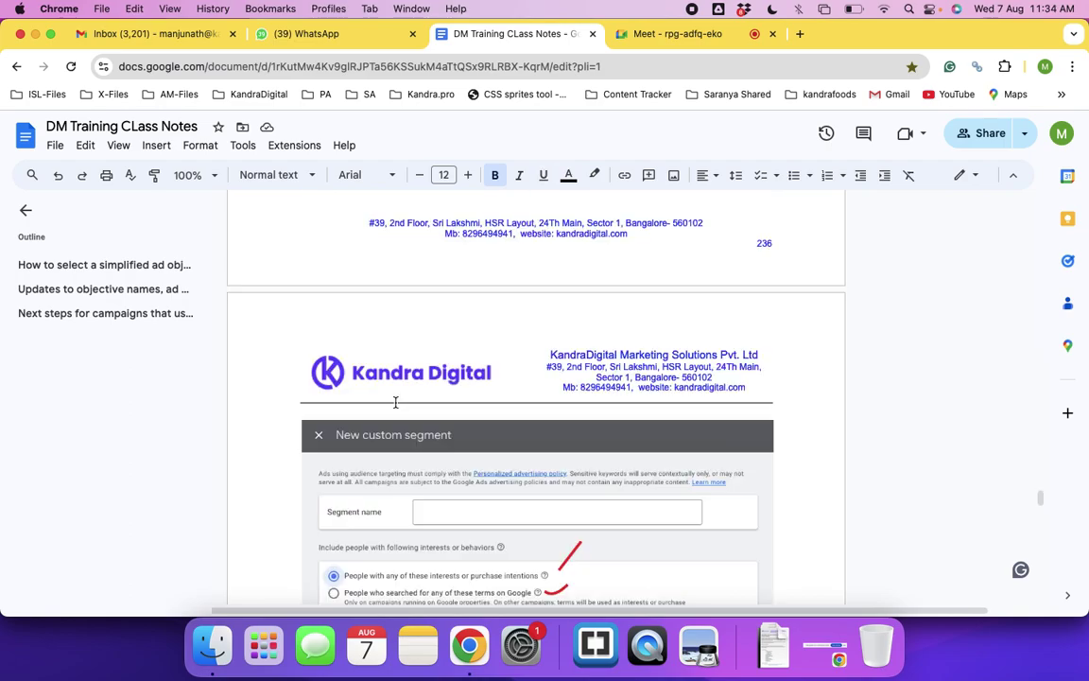
pyautogui.scroll(-4, 368, 425)
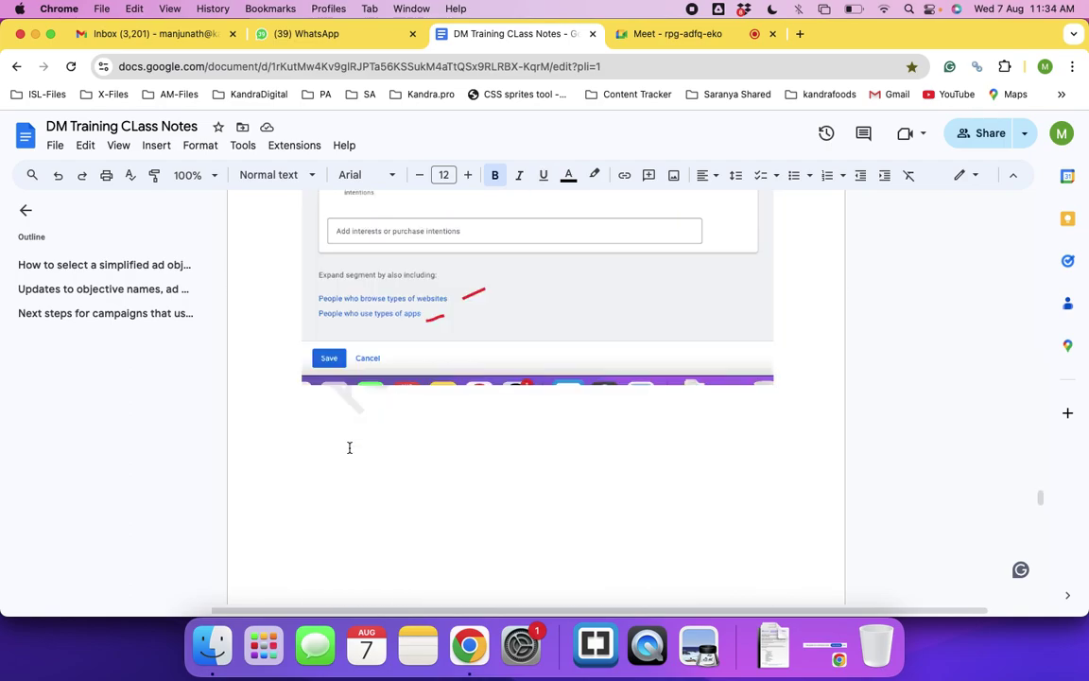
pyautogui.click(349, 447)
pyautogui.scroll(4, 348, 443)
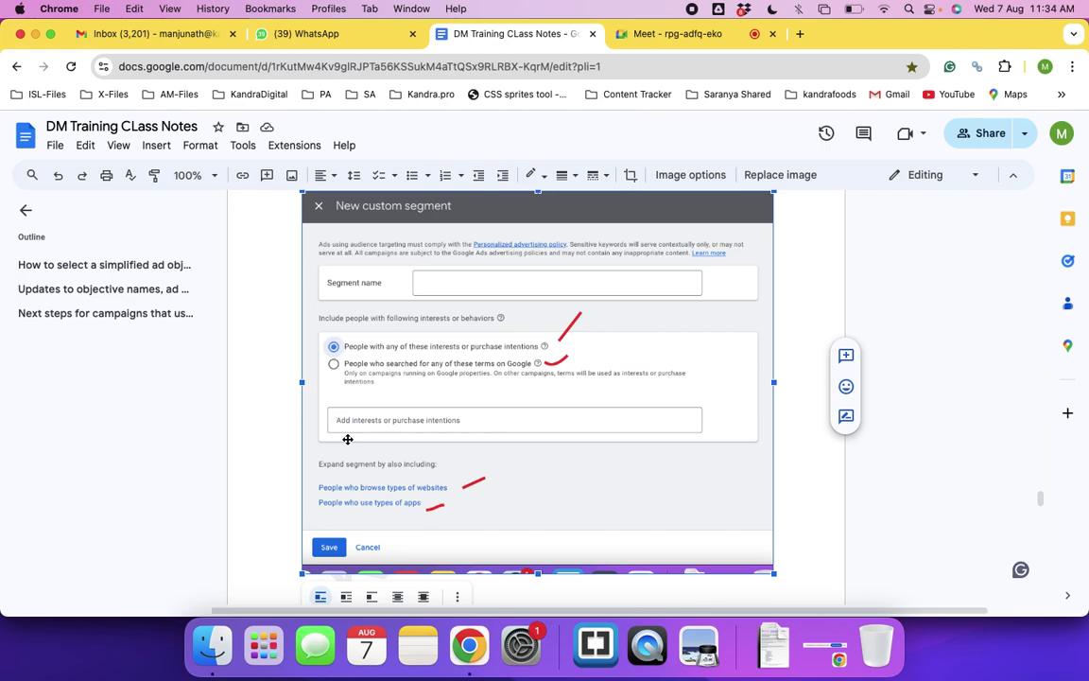
pyautogui.click(342, 579)
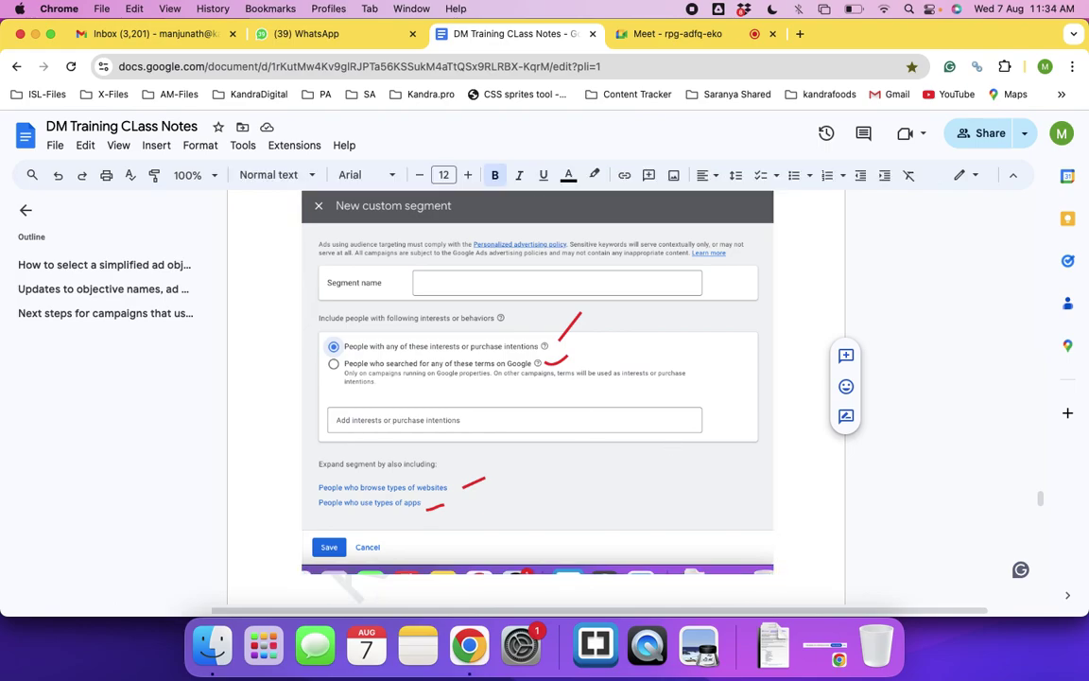
pyautogui.scroll(-4, 841, 439)
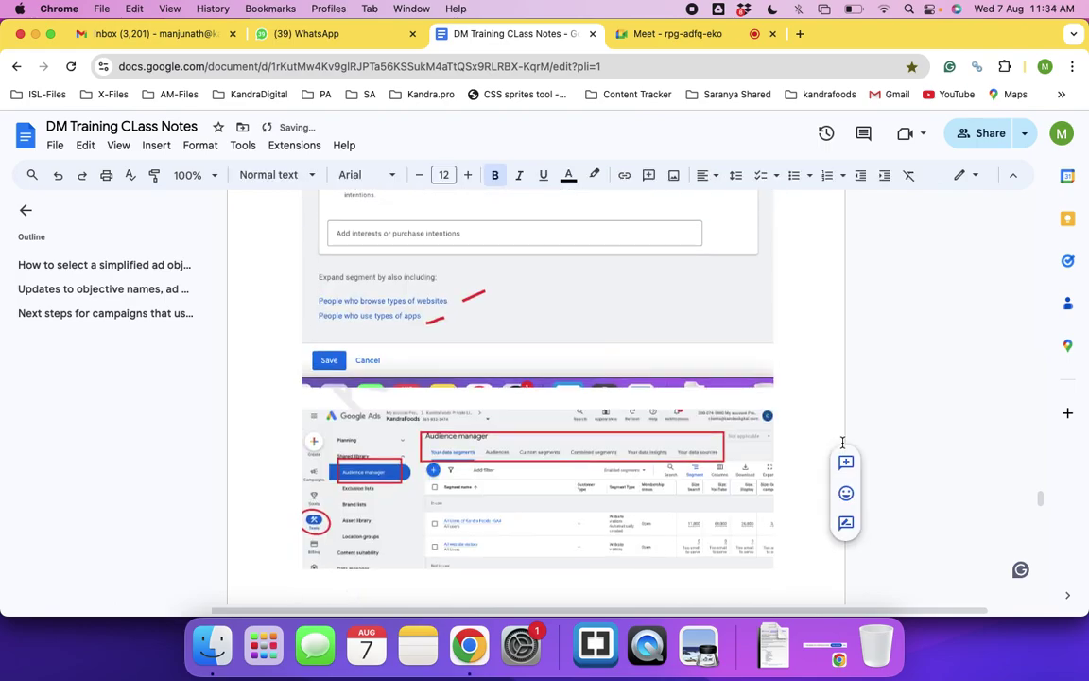
# Complete the website targeting sentence in the video campaign notes with "visited, Apps used, adn based on the search terms used on Google, or based on their interests"
pyautogui.scroll(8, 740, 456)
pyautogui.scroll(6, 741, 457)
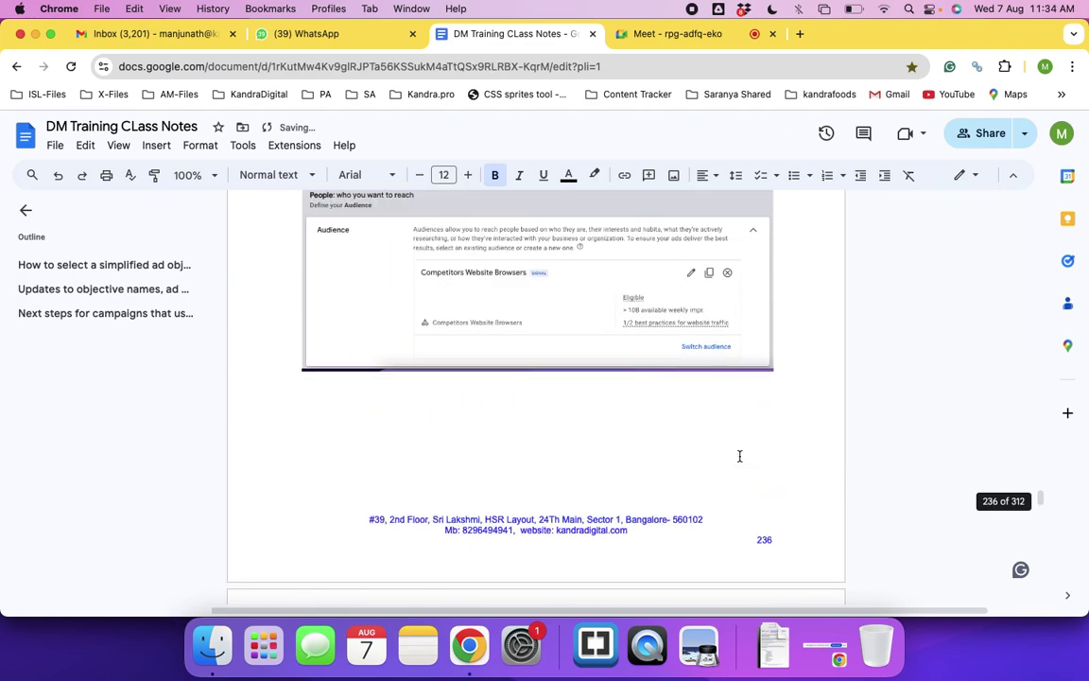
pyautogui.scroll(10, 586, 375)
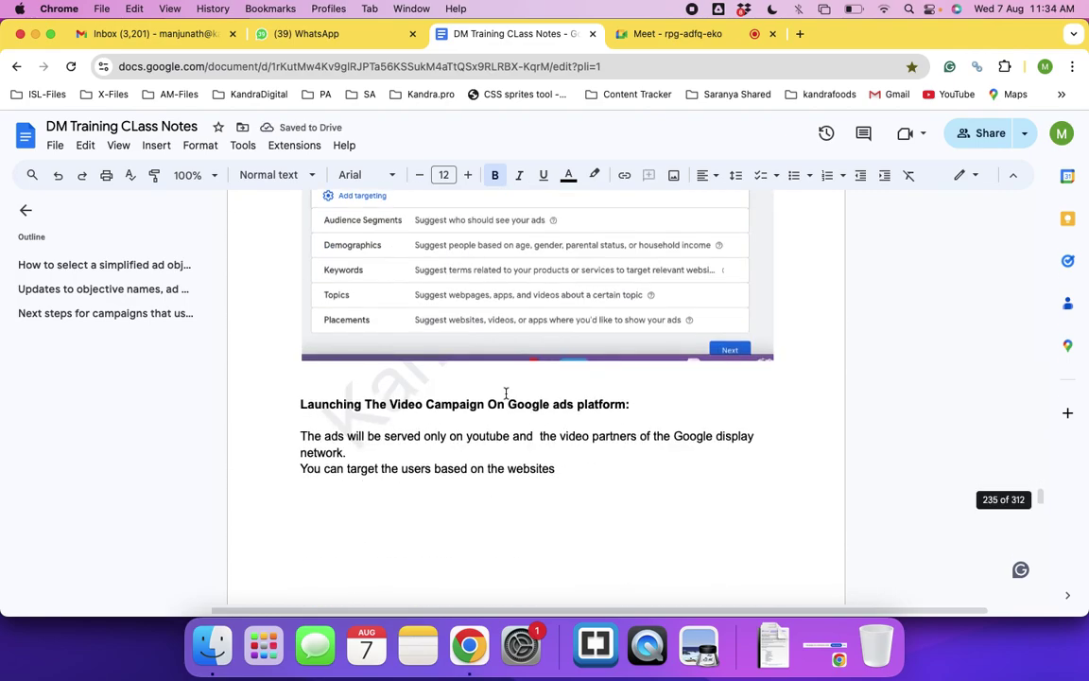
pyautogui.click(583, 466)
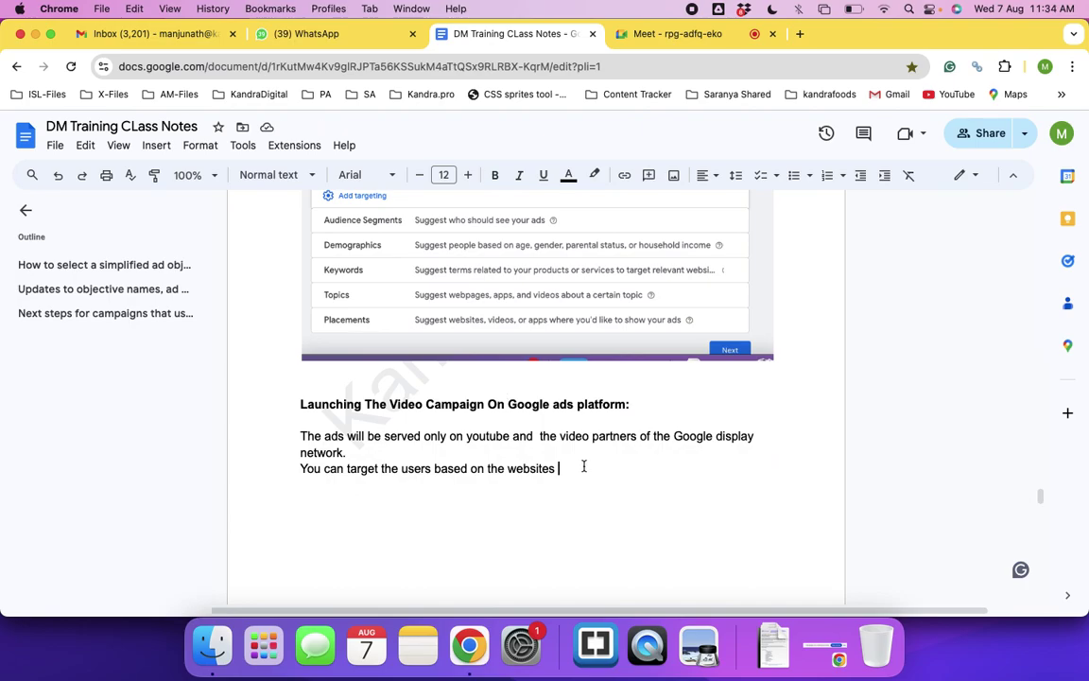
pyautogui.write('visited, Apps used, adn based on the search te')
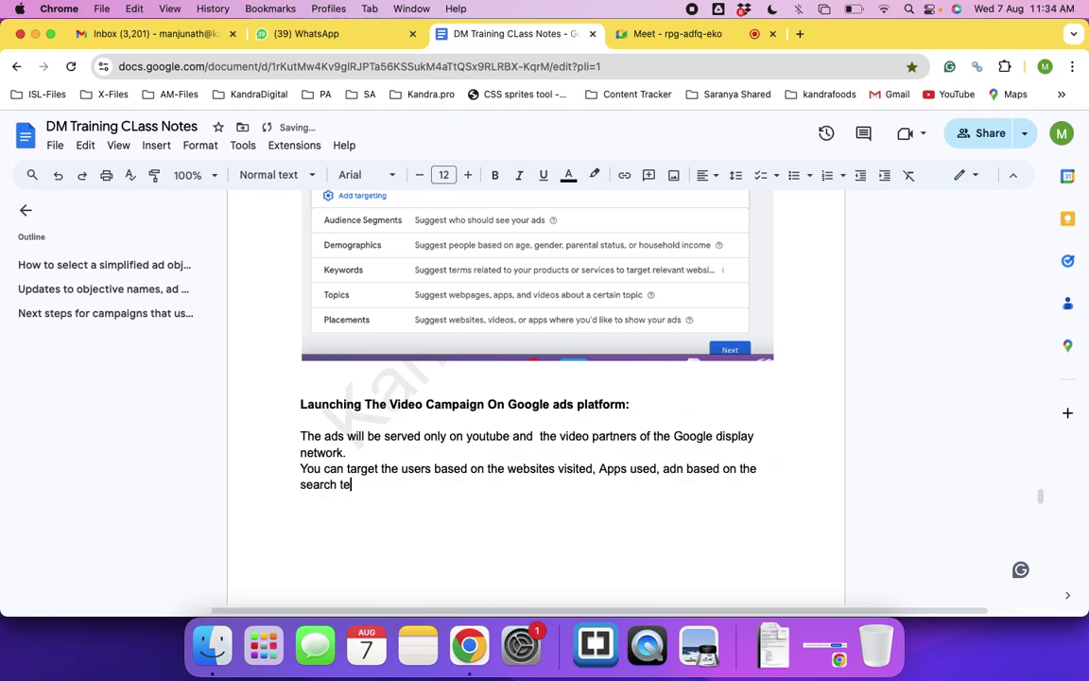
pyautogui.write('rms used on Google, or based on their interests')
pyautogui.press('Return')
# Add the line "You can created the audiences as in the belwo screen shot and use them while launching any of your campaign,"
pyautogui.write('Yo')
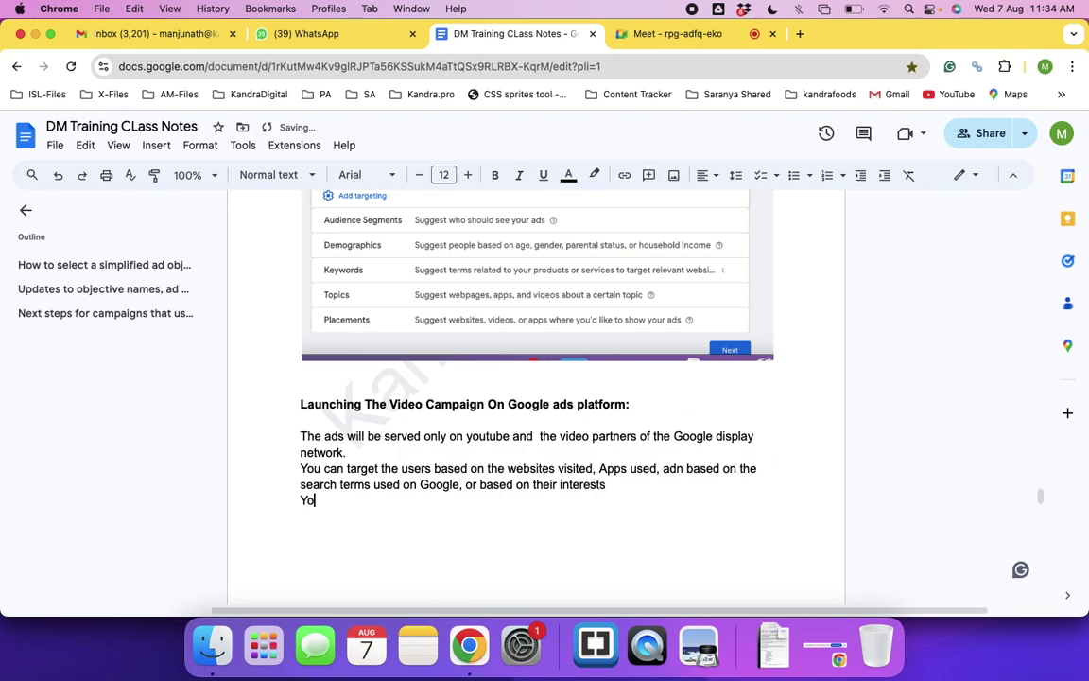
pyautogui.write('u can created the audien')
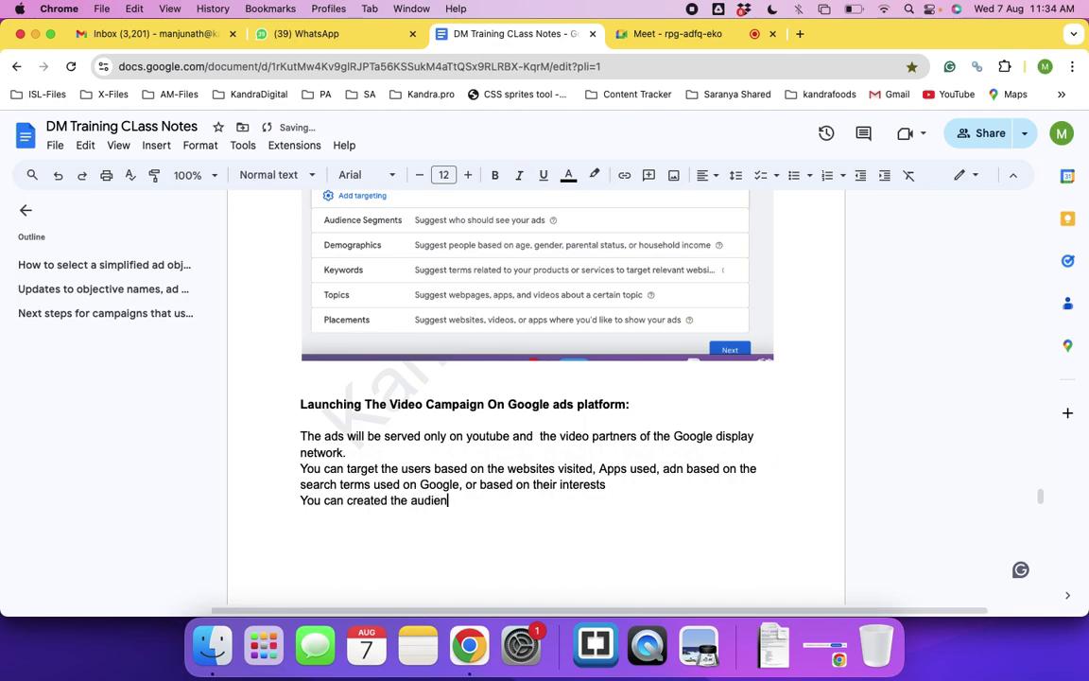
pyautogui.write('nces as in the belwo')
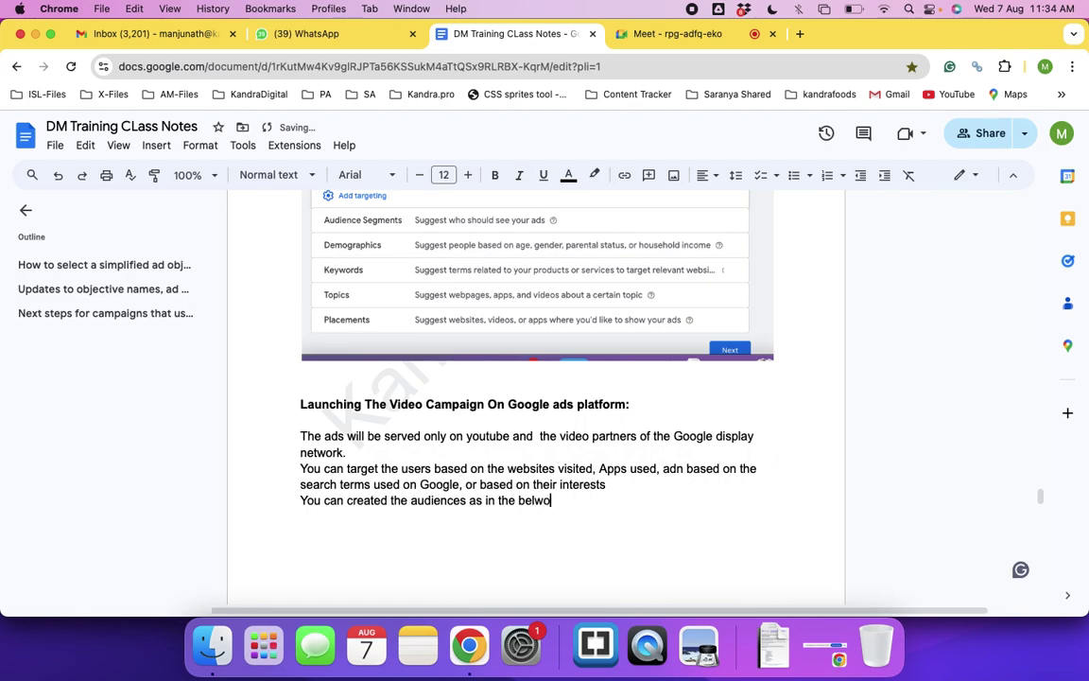
pyautogui.write(' screen shot and us')
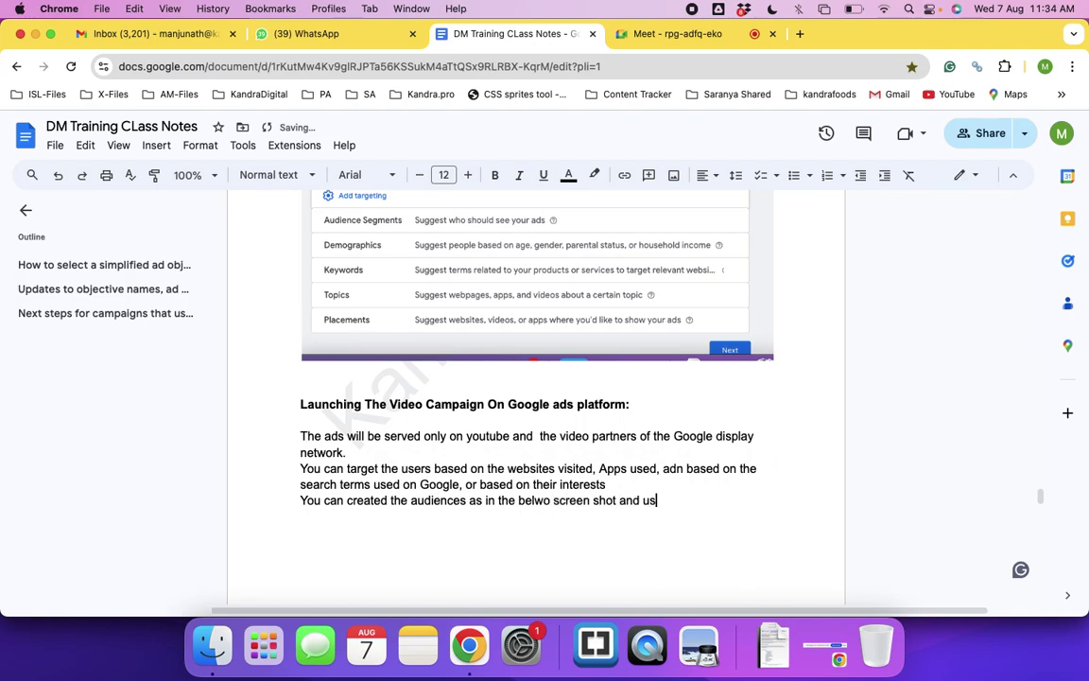
pyautogui.write('e them while launchimg')
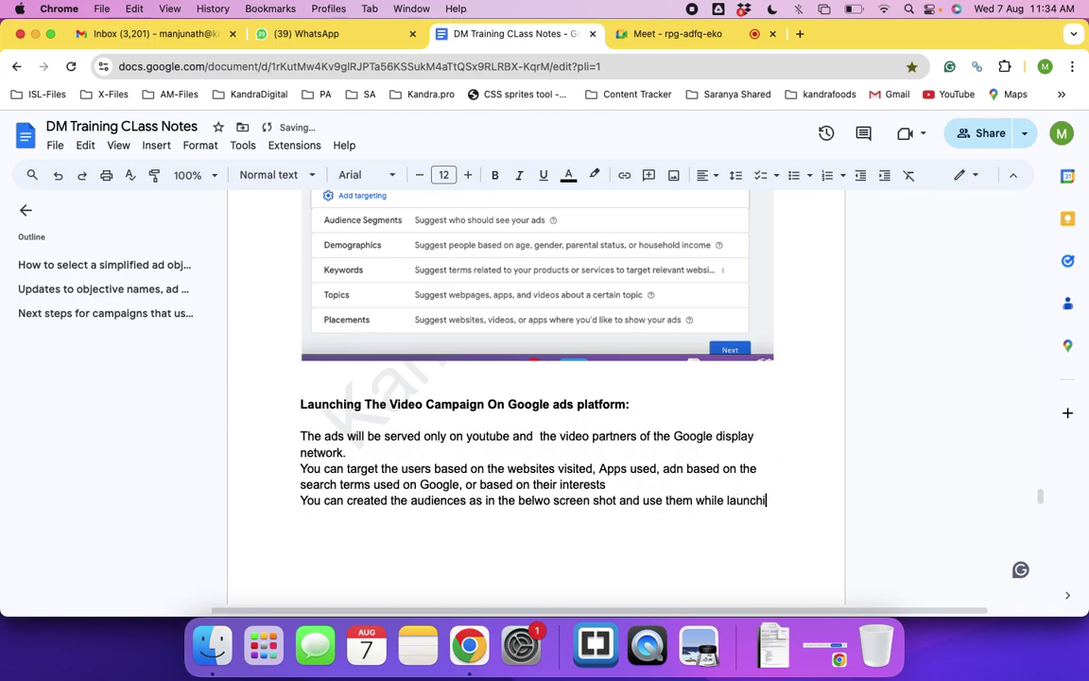
pyautogui.press('BackSpace')
pyautogui.press('BackSpace')
pyautogui.press('BackSpace')
pyautogui.write('ng any of y')
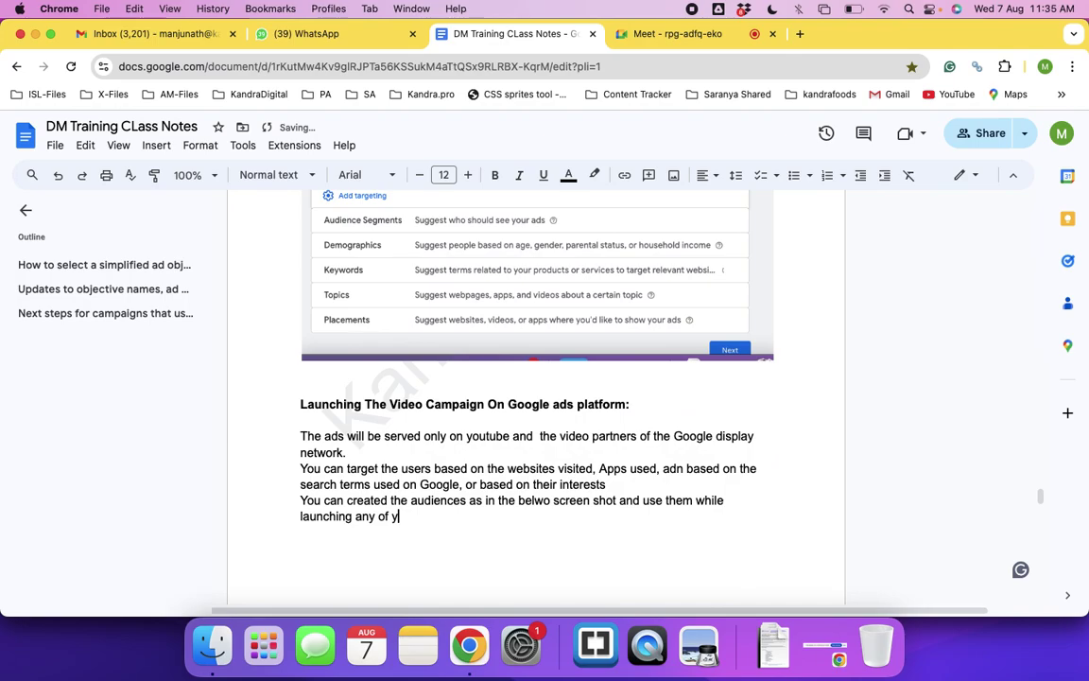
pyautogui.write('our campaign, or alterb')
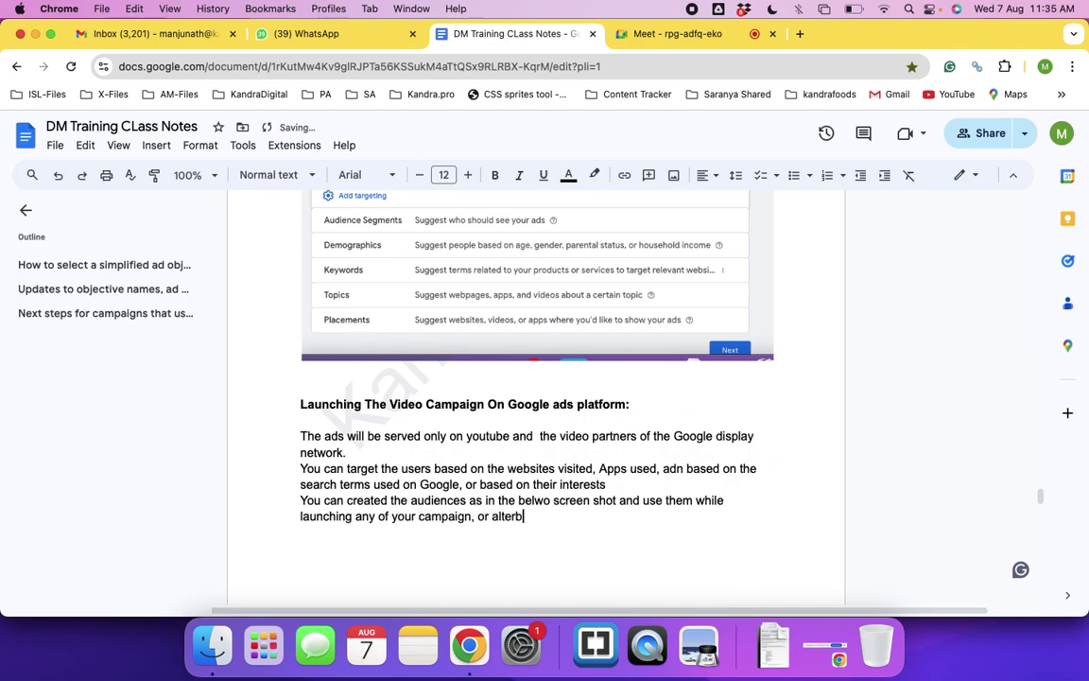
# Continue the line with "or alternatively you can create the audiencs on the same interface while launching the campaign"
pyautogui.press('BackSpace')
pyautogui.write('natively yu c')
pyautogui.press('BackSpace')
pyautogui.press('BackSpace')
pyautogui.press('BackSpace')
pyautogui.write('ou can cre')
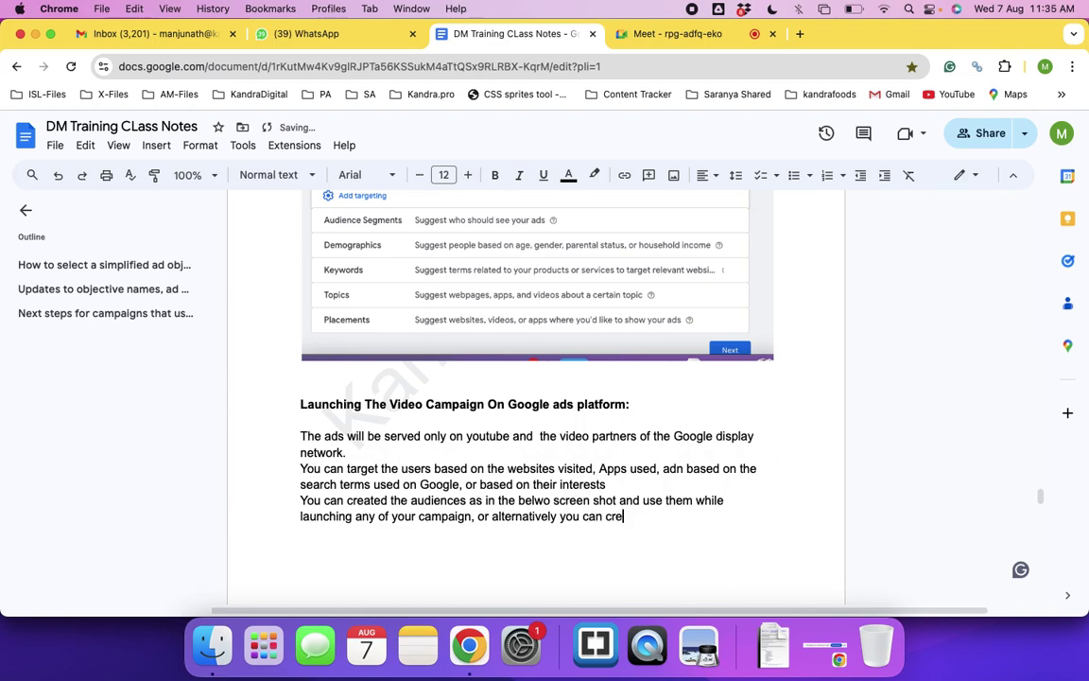
pyautogui.write('ate the')
pyautogui.press('BackSpace')
pyautogui.press('BackSpace')
pyautogui.press('BackSpace')
pyautogui.write('the usi')
pyautogui.press('BackSpace')
pyautogui.press('BackSpace')
pyautogui.press('BackSpace')
pyautogui.write('audiencs on')
pyautogui.write(' the same int')
pyautogui.write('erface whi')
pyautogui.write('le launching')
pyautogui.press('Tab')
pyautogui.write('campaig')
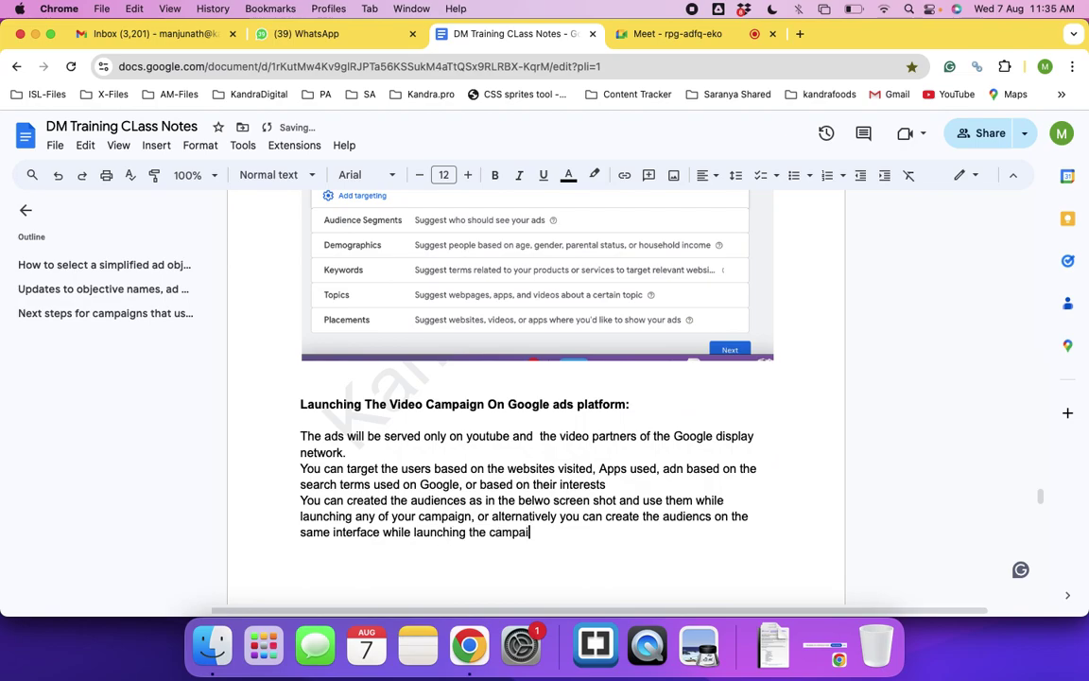